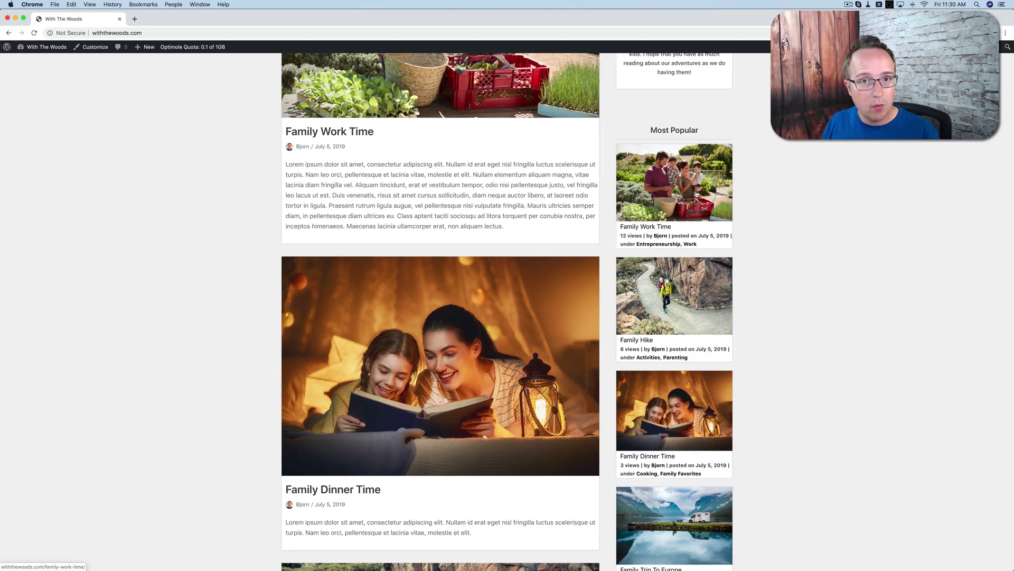
Examine the With The Woods homepage and its About Us page, including the category dropdown menus, footer and Most Popular sidebar
{"action": "scroll", "coordinate": [687, 222], "scroll_direction": "up", "scroll_amount": 7}
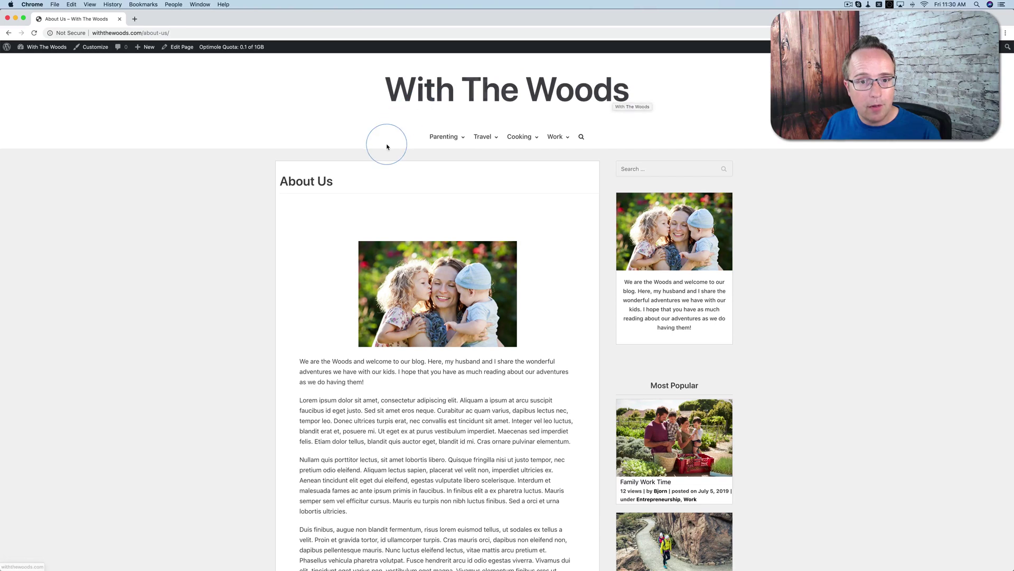
{"action": "mouse_move", "coordinate": [458, 144]}
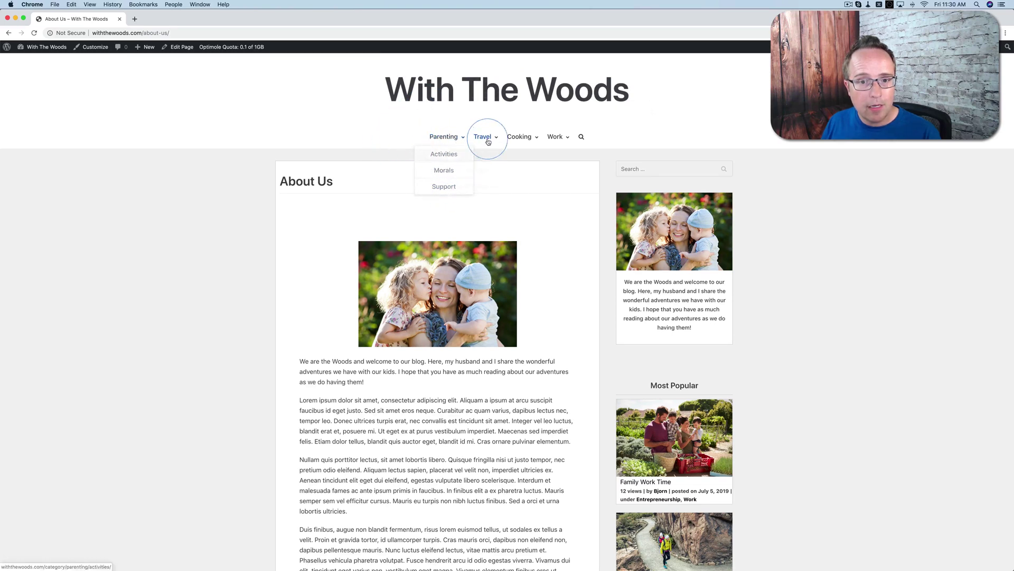
{"action": "mouse_move", "coordinate": [520, 139]}
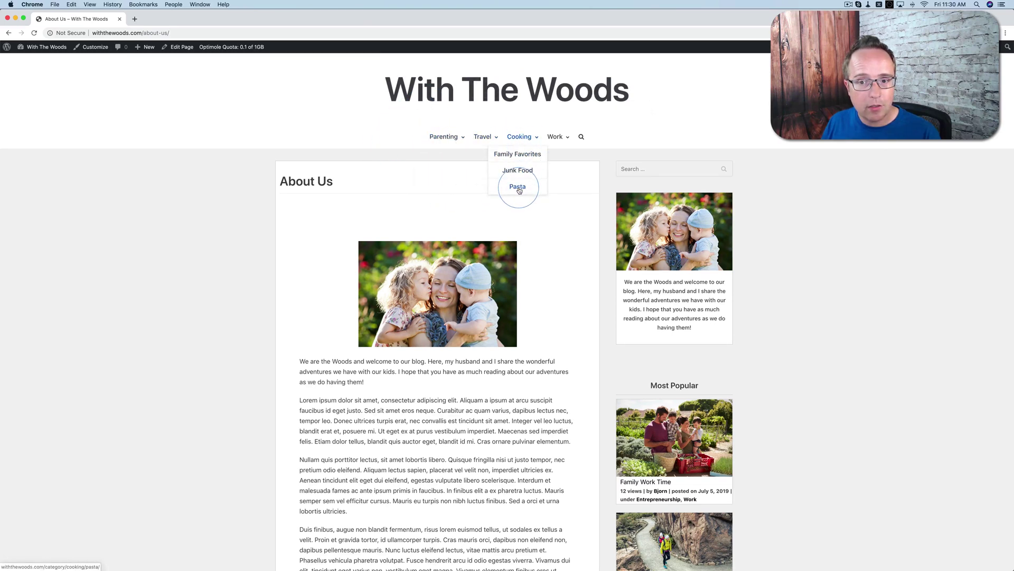
{"action": "scroll", "coordinate": [538, 250], "scroll_direction": "down", "scroll_amount": 10}
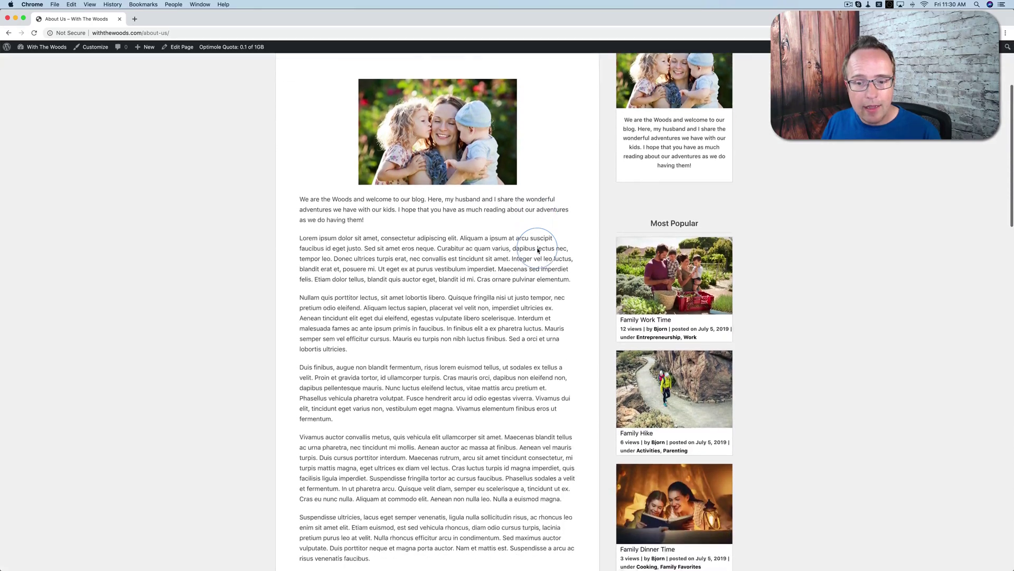
{"action": "scroll", "coordinate": [537, 250], "scroll_direction": "down", "scroll_amount": 15}
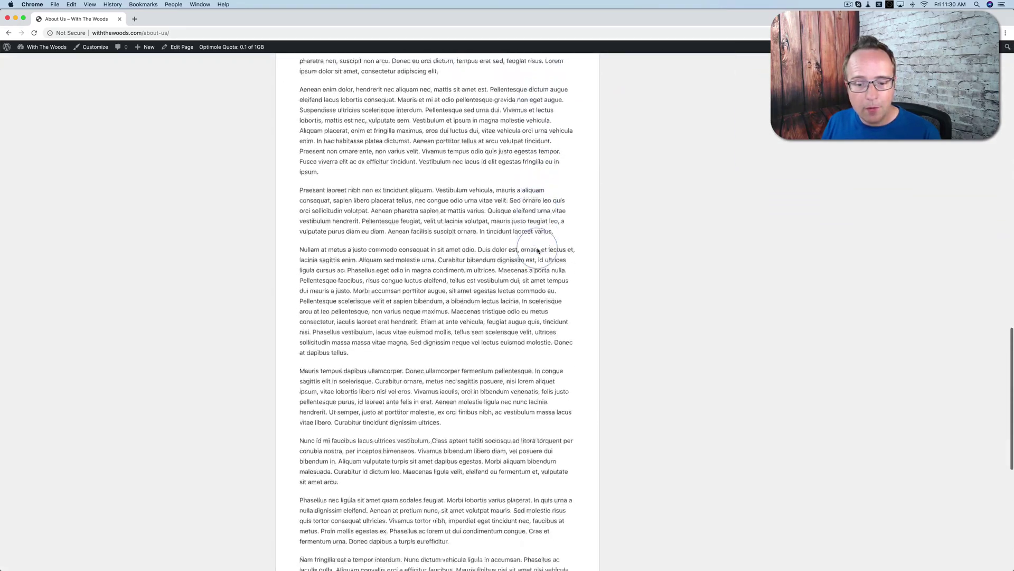
{"action": "scroll", "coordinate": [537, 249], "scroll_direction": "down", "scroll_amount": 3}
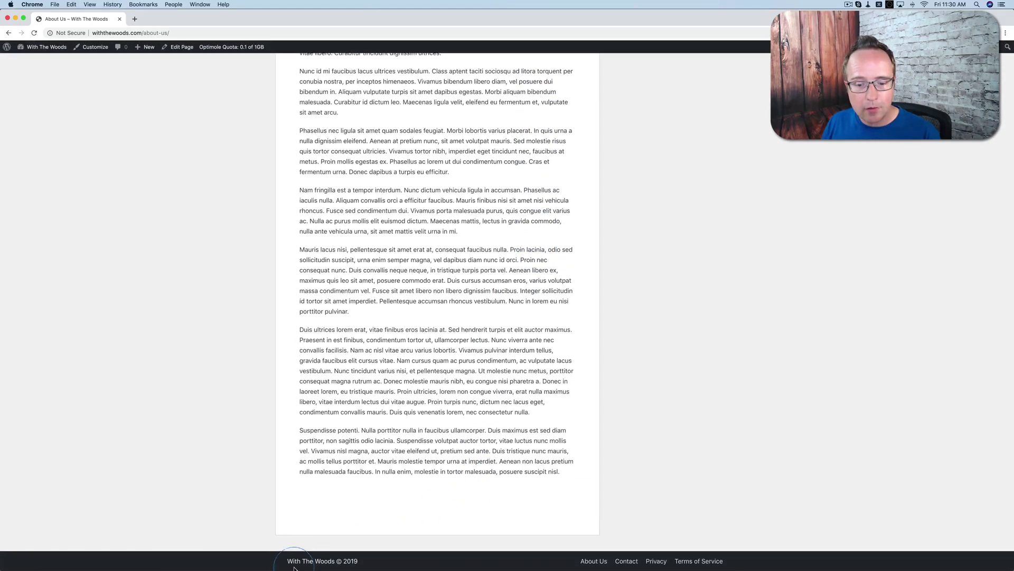
{"action": "scroll", "coordinate": [669, 374], "scroll_direction": "up", "scroll_amount": 8}
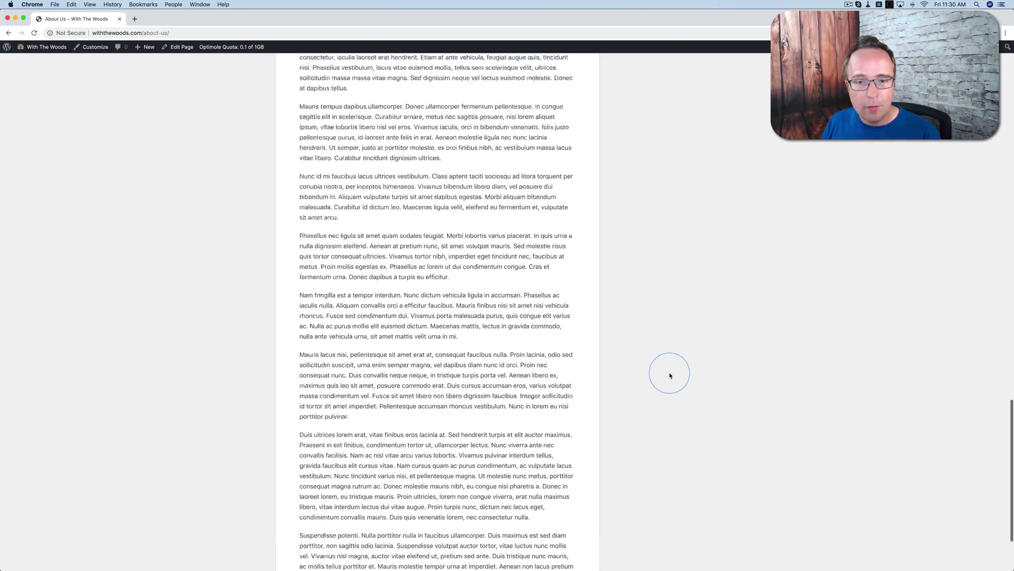
{"action": "scroll", "coordinate": [670, 374], "scroll_direction": "up", "scroll_amount": 10}
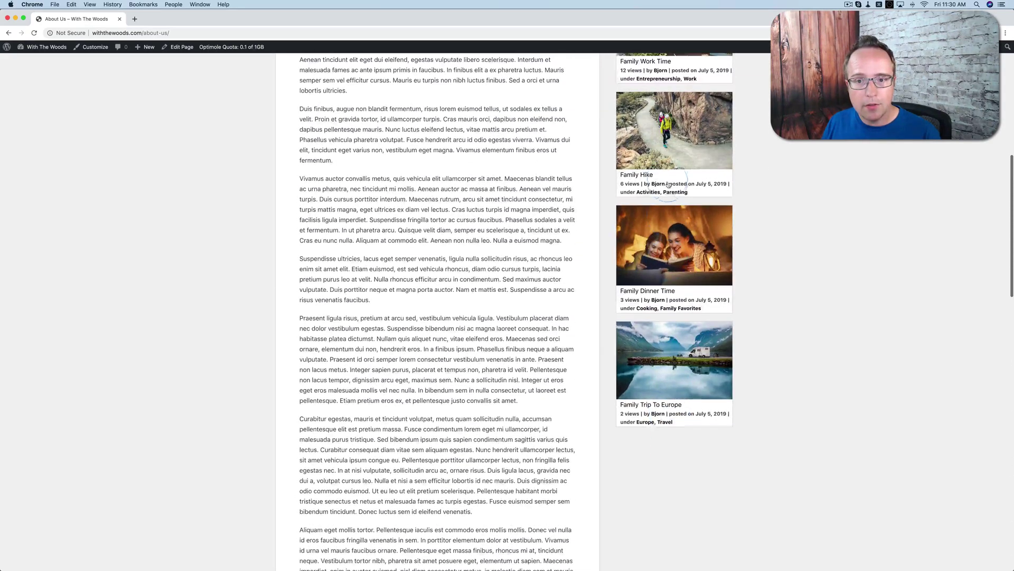
Open the Family Hike post from the Most Popular list and view its content, sharing icons and comment form
{"action": "left_click", "coordinate": [656, 131]}
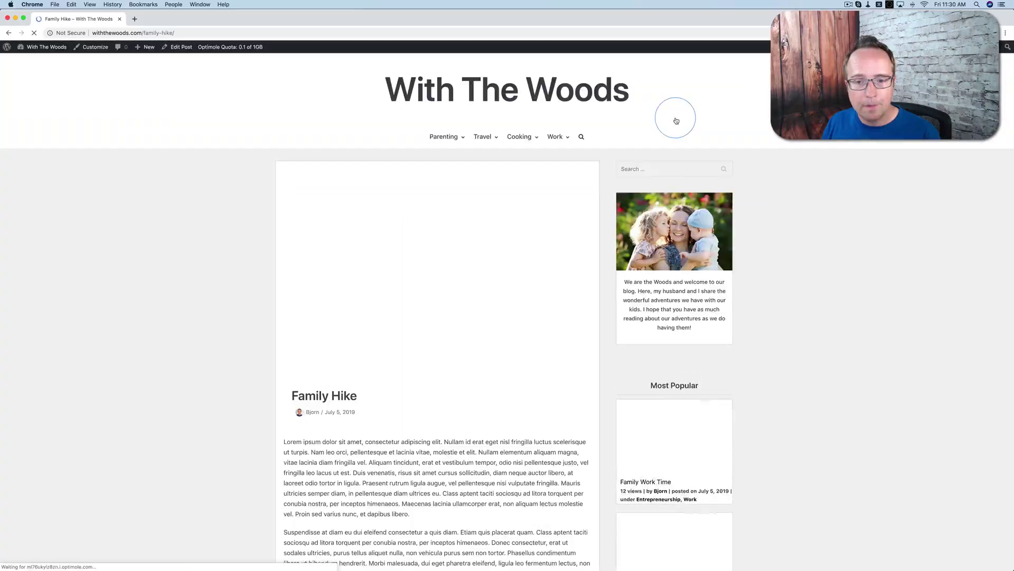
{"action": "scroll", "coordinate": [509, 276], "scroll_direction": "down", "scroll_amount": 8}
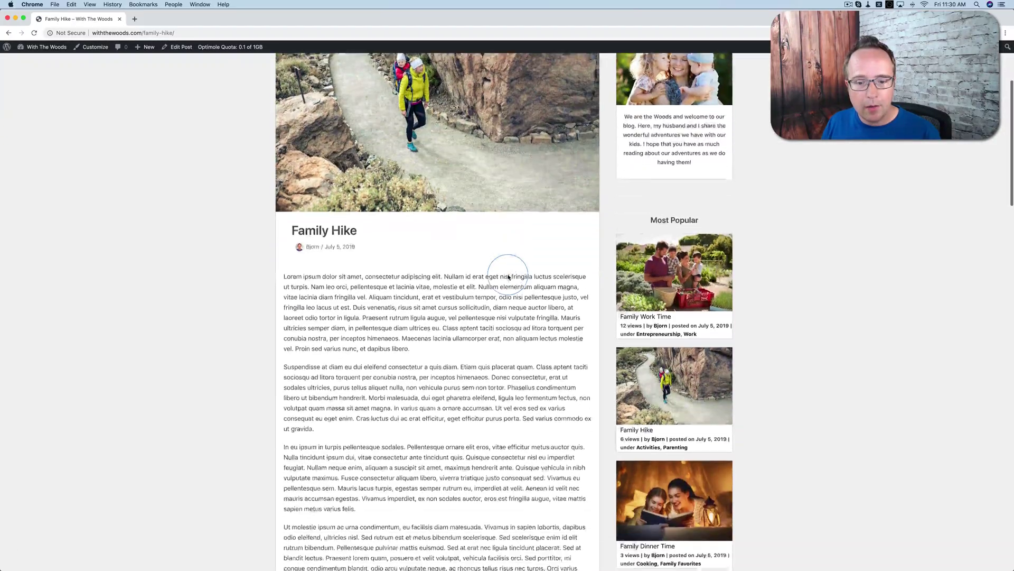
{"action": "scroll", "coordinate": [508, 275], "scroll_direction": "down", "scroll_amount": 10}
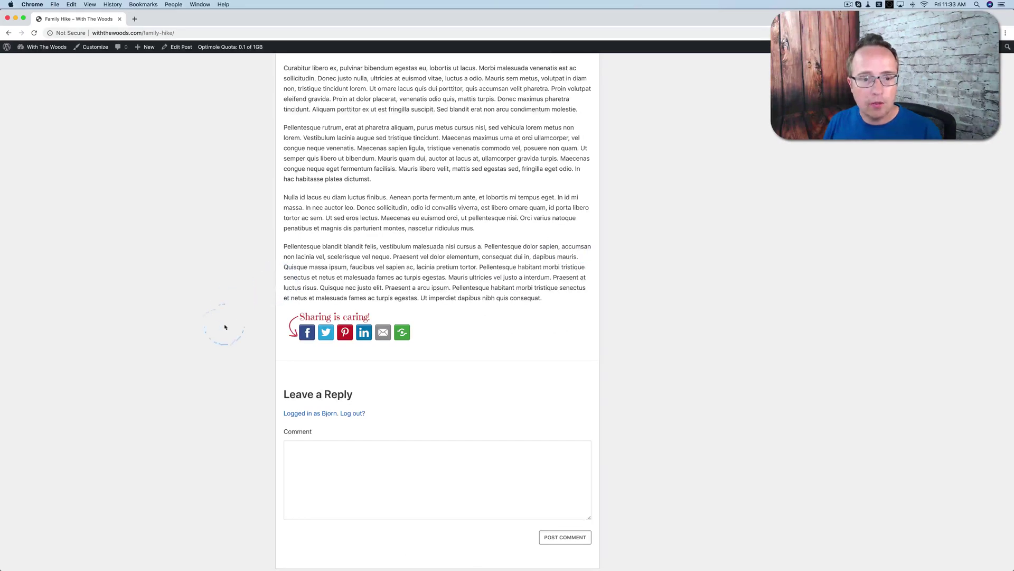
{"action": "scroll", "coordinate": [389, 407], "scroll_direction": "down", "scroll_amount": 2}
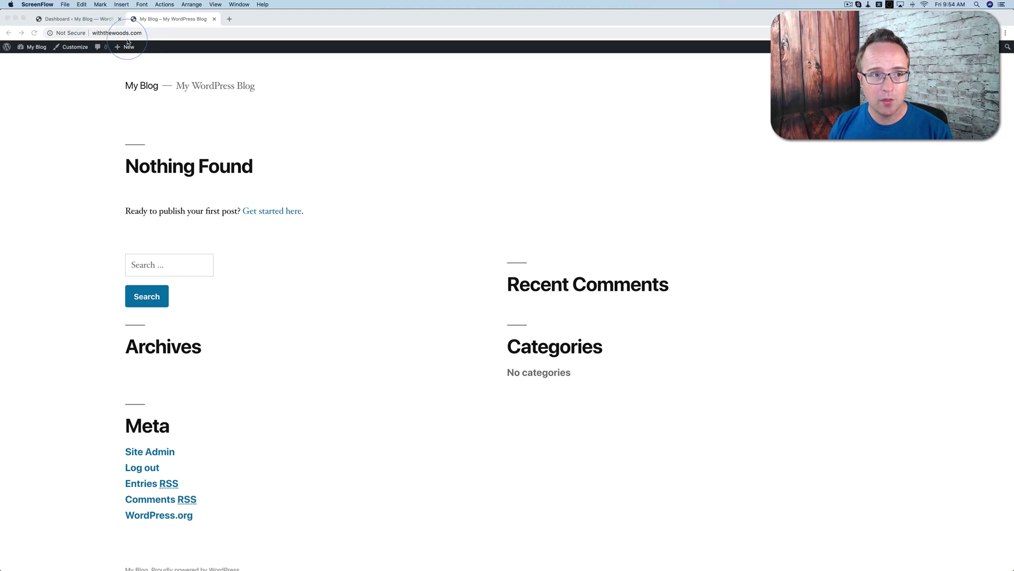
Open domainwheel.com in a new browser tab
{"action": "left_click", "coordinate": [62, 182]}
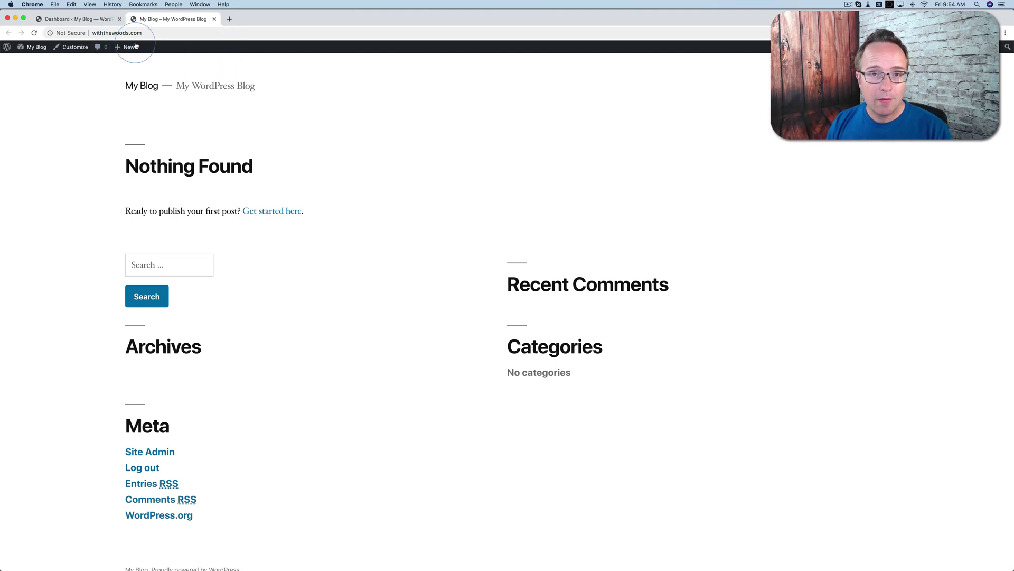
{"action": "left_click", "coordinate": [230, 19]}
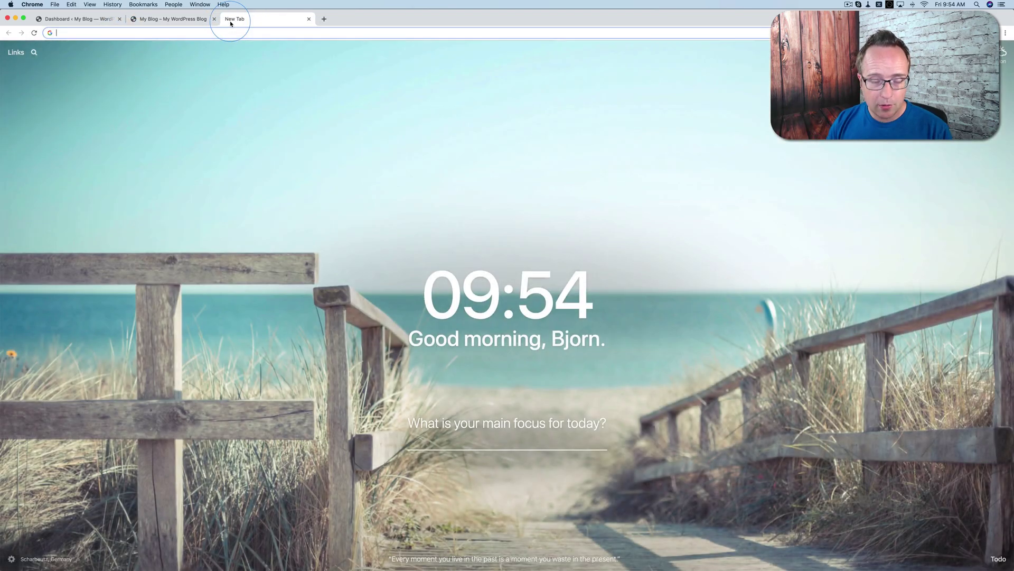
{"action": "type", "text": "domainwheel.com"}
{"action": "key", "text": "Return"}
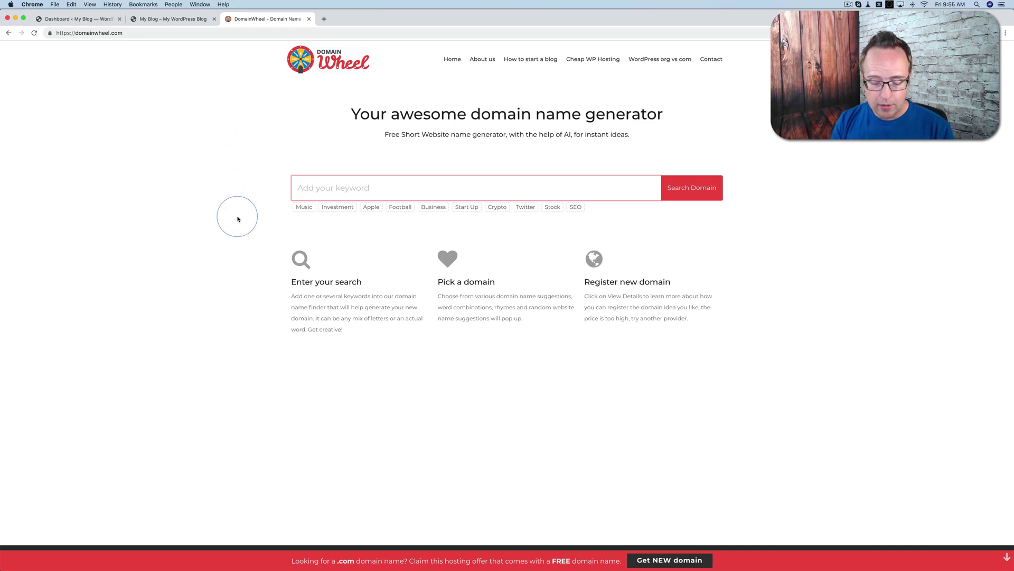
Search the domain name generator for the keyword lifestyle
{"action": "type", "text": "life"}
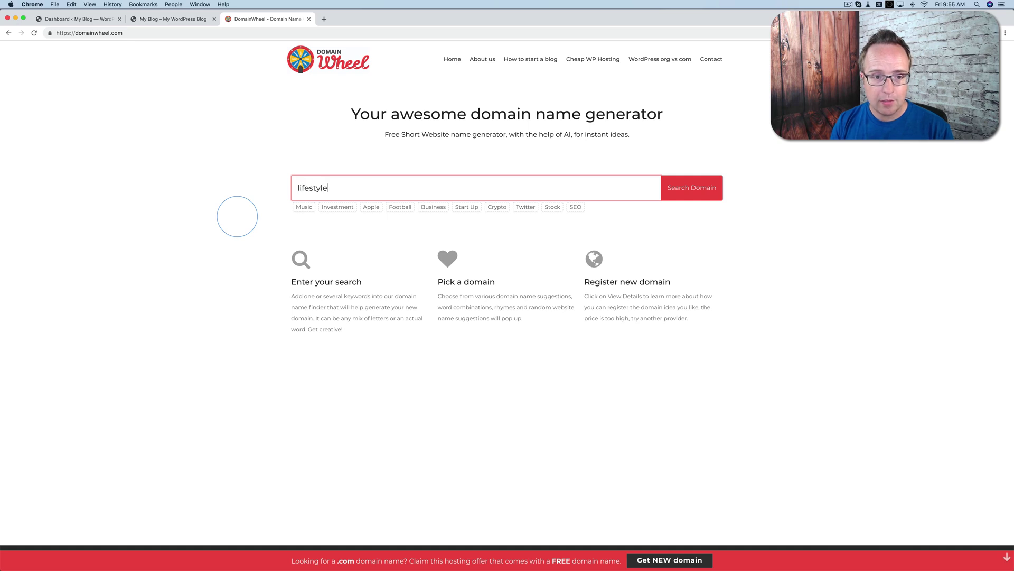
{"action": "type", "text": "style"}
{"action": "key", "text": "Return"}
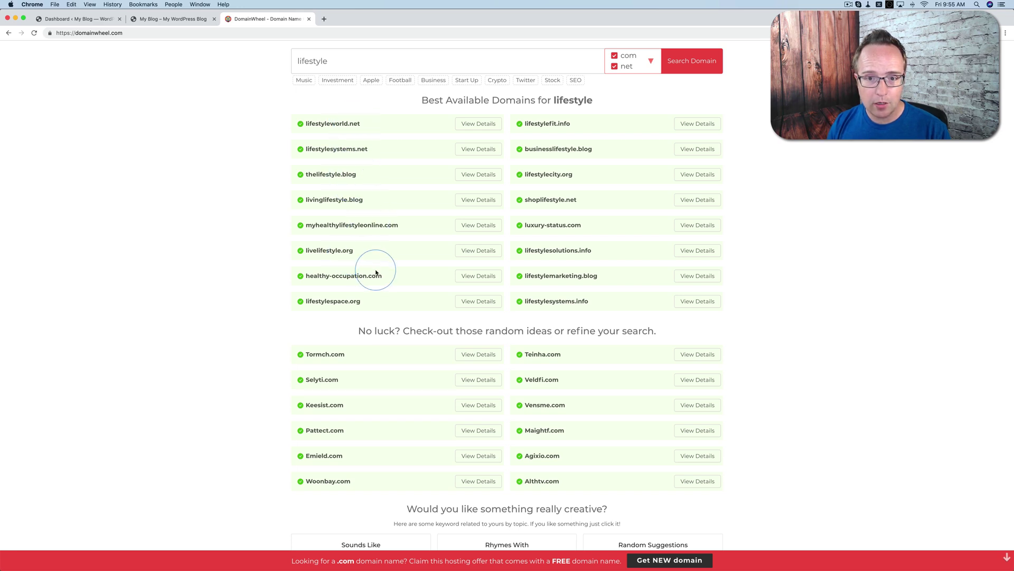
Exclude the info, blog and org extensions from the domain search
{"action": "left_click", "coordinate": [634, 62]}
{"action": "left_click", "coordinate": [615, 77]}
{"action": "left_click", "coordinate": [614, 88]}
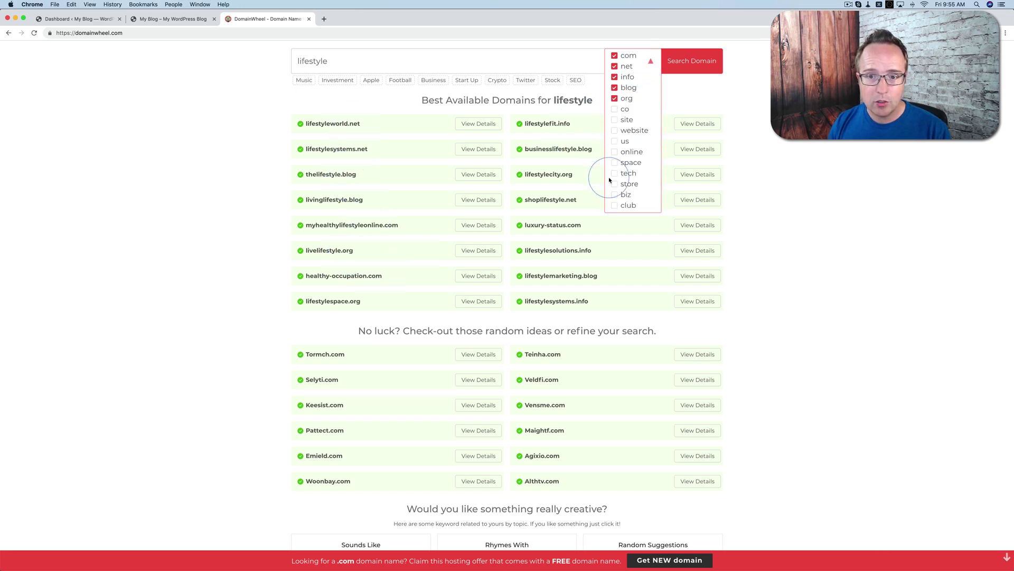
{"action": "left_click", "coordinate": [615, 99]}
{"action": "left_click", "coordinate": [615, 99]}
{"action": "left_click", "coordinate": [614, 87]}
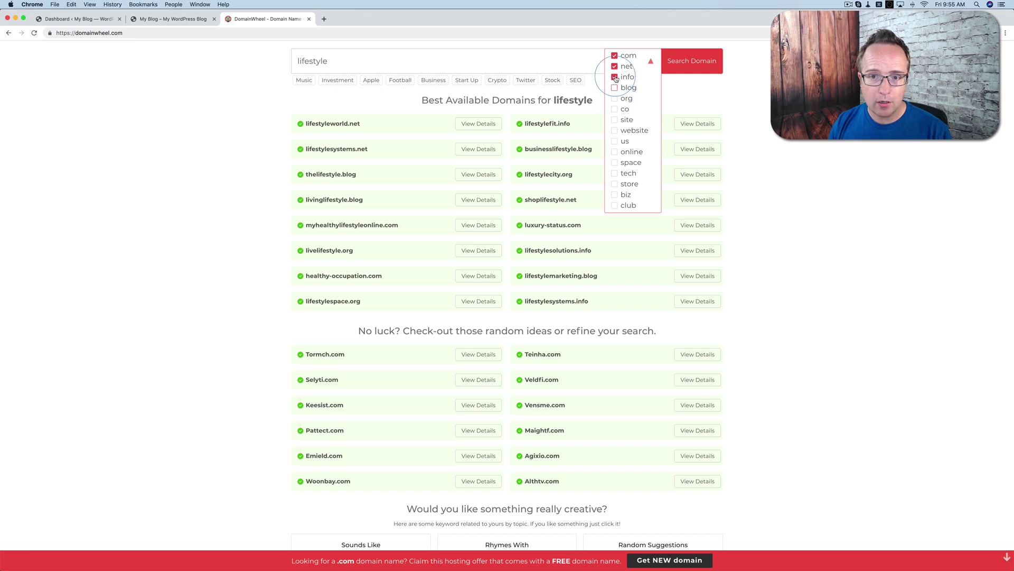
{"action": "left_click", "coordinate": [615, 77]}
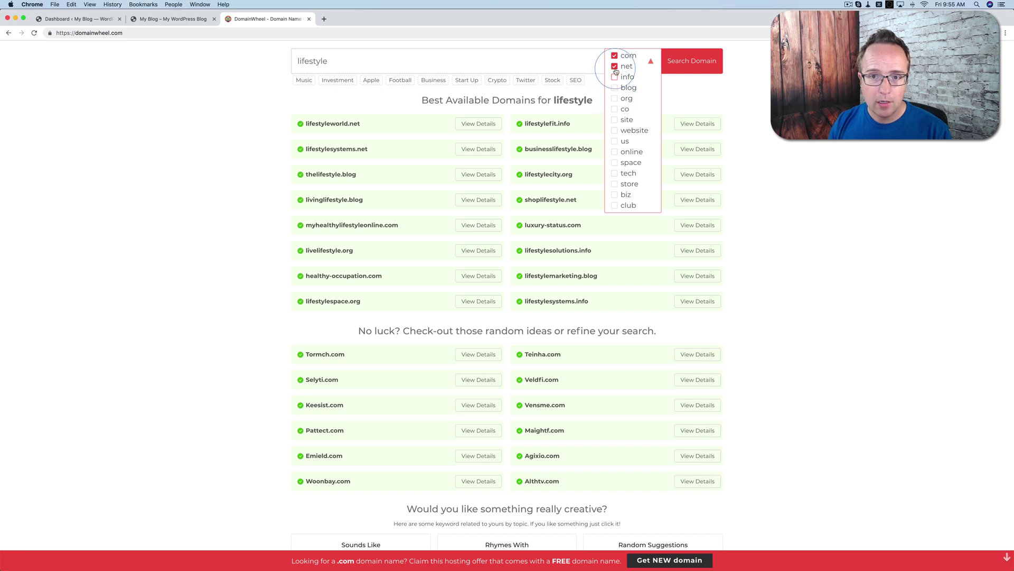
Replace the keyword with skilife and search for com domains only
{"action": "double_click", "coordinate": [316, 61]}
{"action": "type", "text": "skilife"}
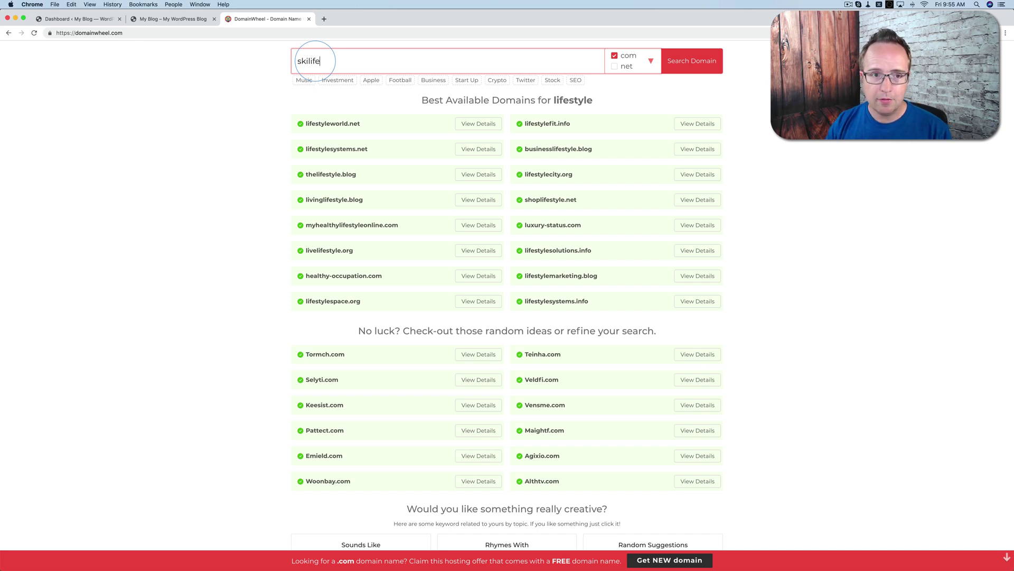
{"action": "left_click", "coordinate": [696, 68]}
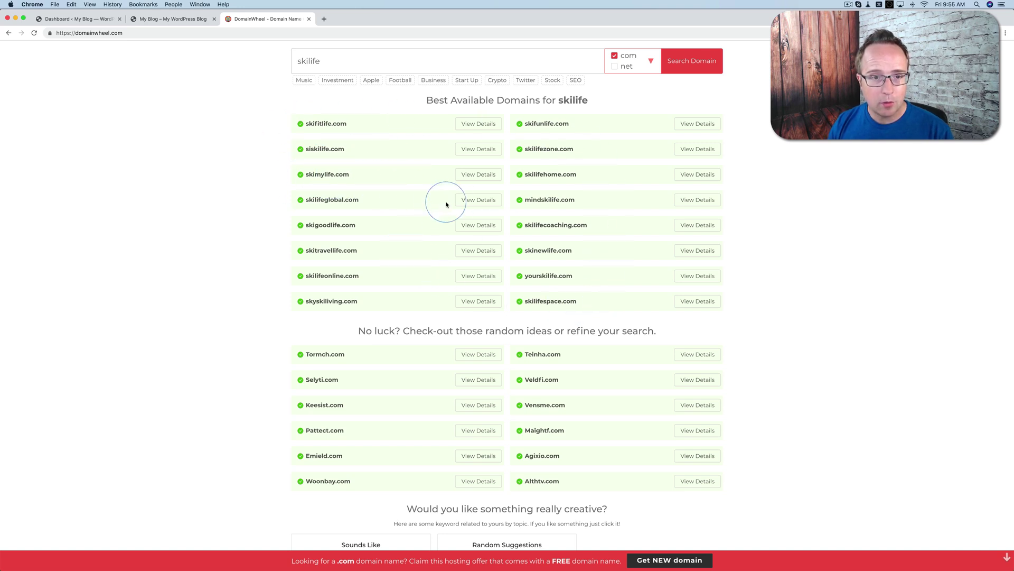
Review the skilife domain ideas and related keywords, and generate domain names from the Sounds Like suggestion skilift
{"action": "double_click", "coordinate": [306, 61]}
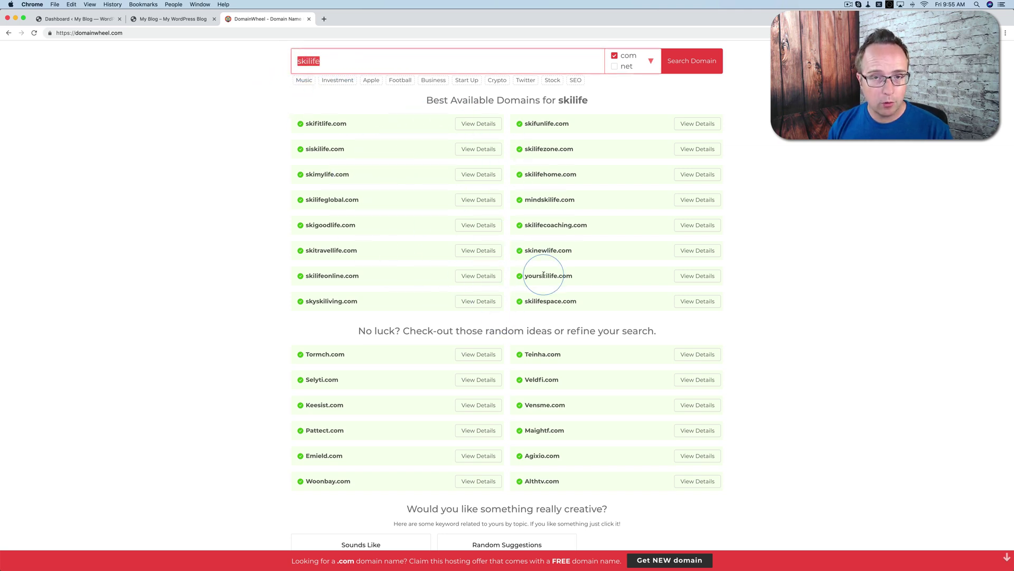
{"action": "scroll", "coordinate": [402, 259], "scroll_direction": "up", "scroll_amount": 1}
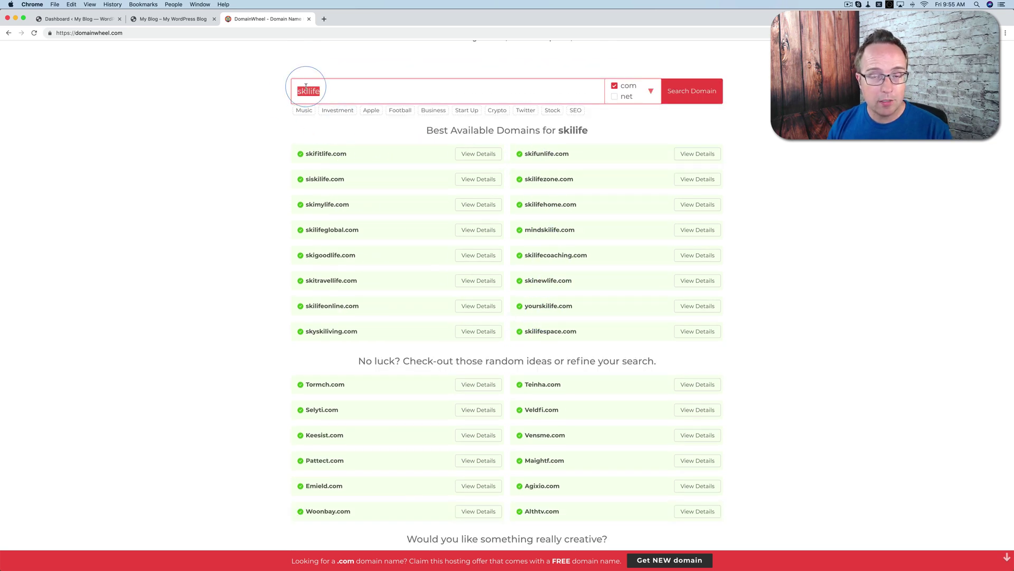
{"action": "scroll", "coordinate": [447, 311], "scroll_direction": "down", "scroll_amount": 4}
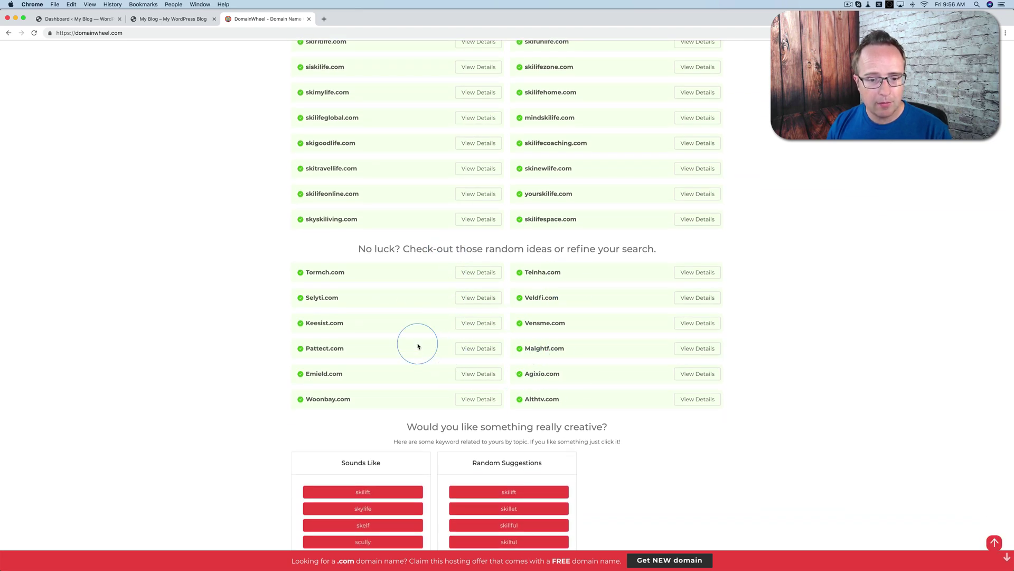
{"action": "scroll", "coordinate": [417, 344], "scroll_direction": "down", "scroll_amount": 2}
{"action": "scroll", "coordinate": [397, 320], "scroll_direction": "down", "scroll_amount": 6}
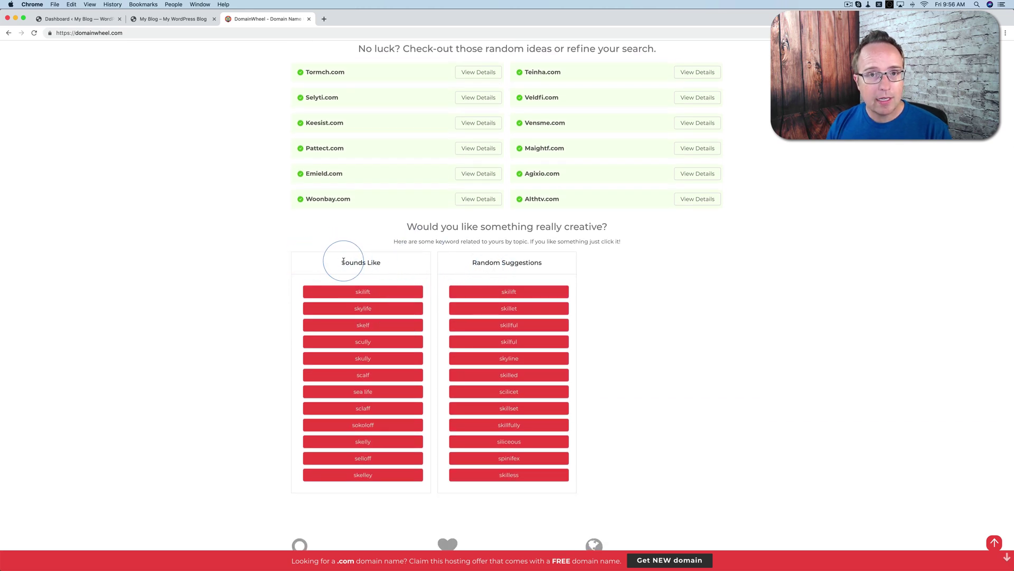
{"action": "left_click_drag", "start_coordinate": [339, 263], "coordinate": [396, 266]}
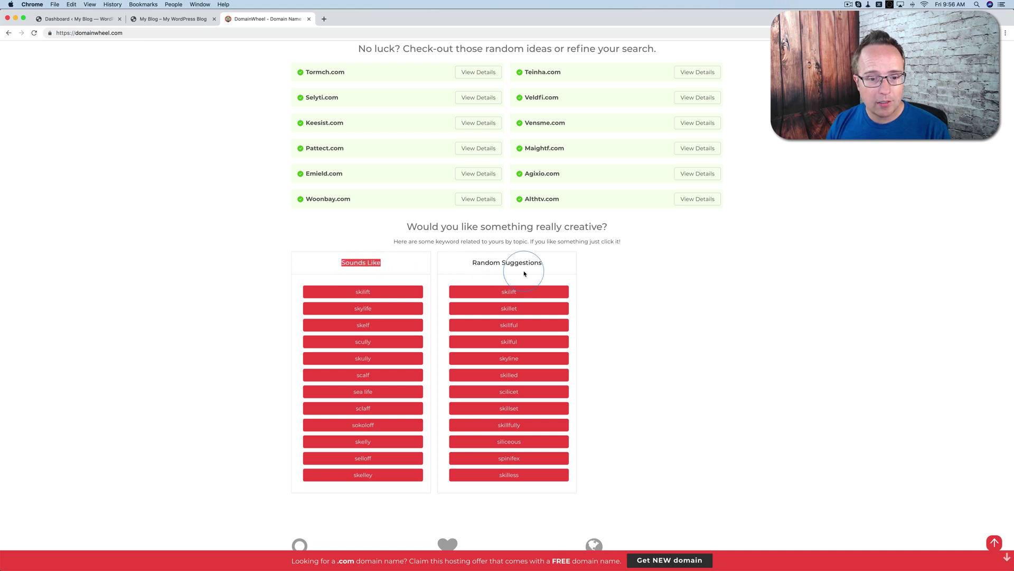
{"action": "left_click", "coordinate": [372, 292]}
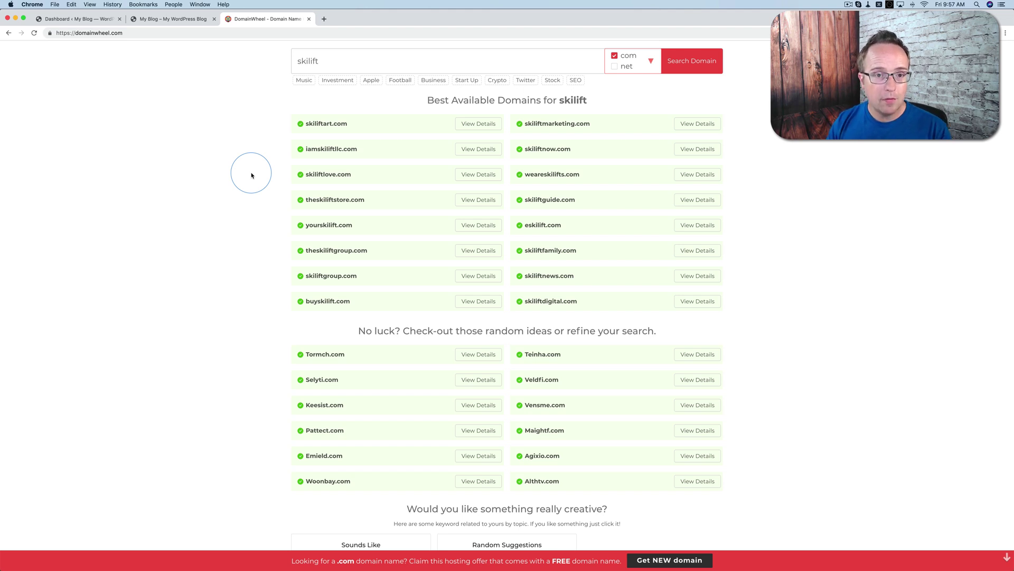
{"action": "left_click_drag", "start_coordinate": [351, 123], "coordinate": [306, 126]}
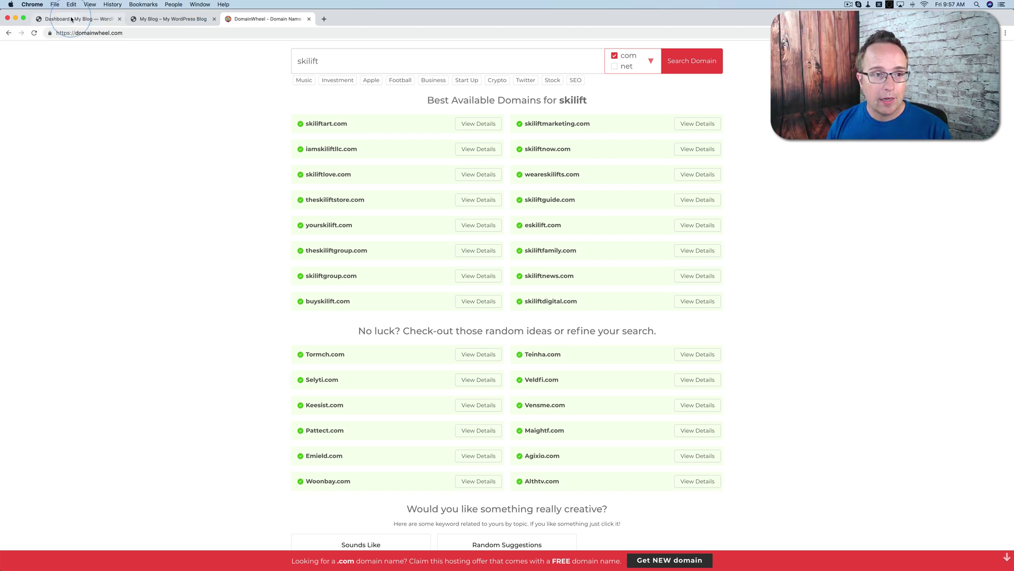
Return to the blog's front page and highlight its web address, withthewoods.com
{"action": "left_click", "coordinate": [163, 19]}
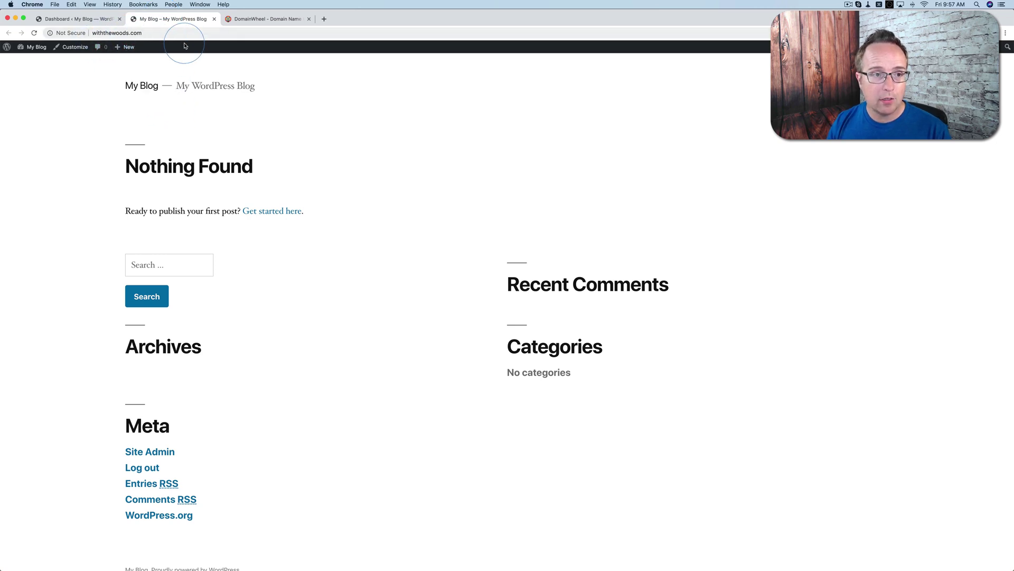
{"action": "left_click_drag", "start_coordinate": [156, 34], "coordinate": [92, 34]}
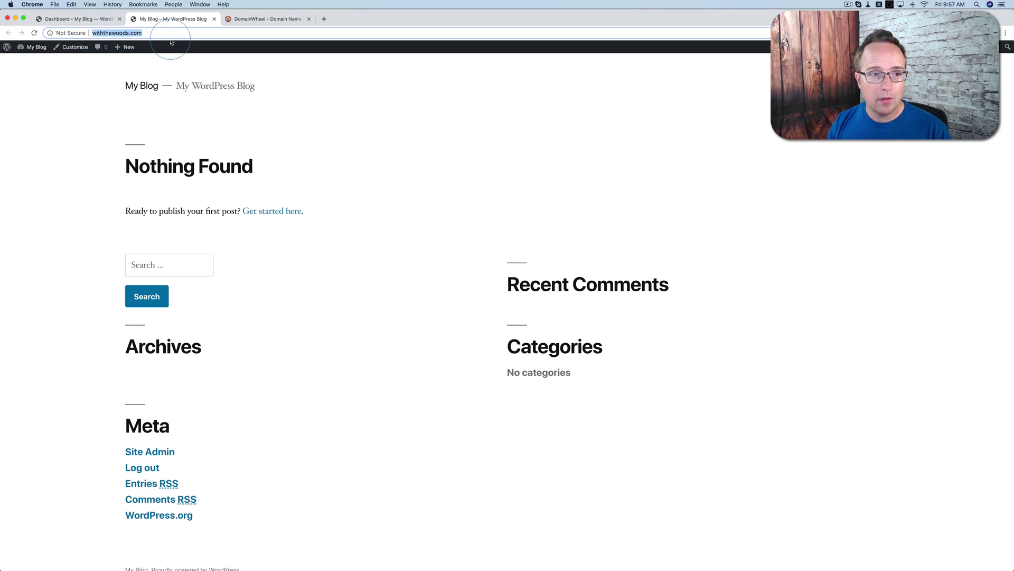
{"action": "left_click", "coordinate": [92, 122]}
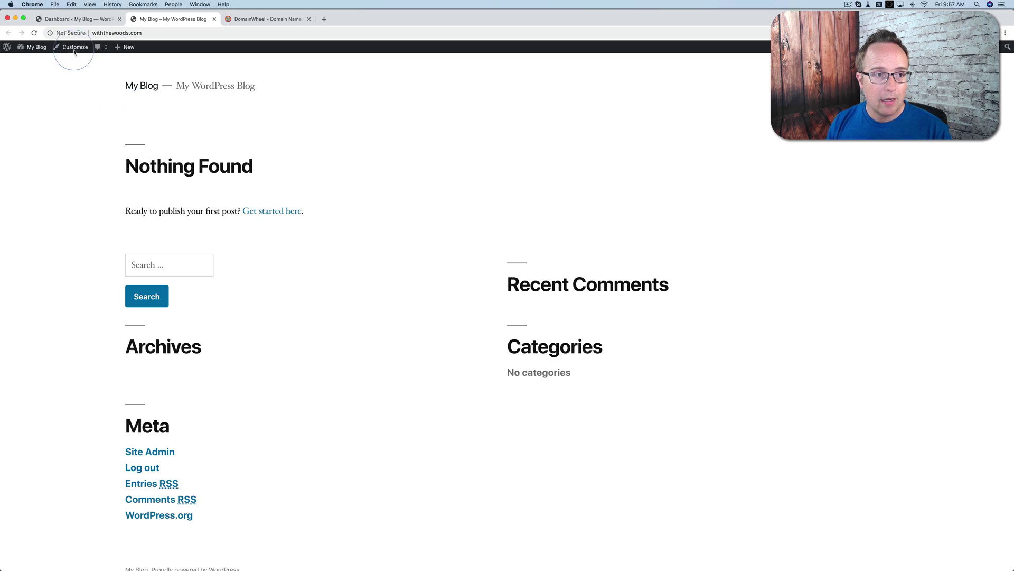
Switch to the WordPress dashboard and view the Posts list and the Pages list
{"action": "left_click", "coordinate": [80, 20]}
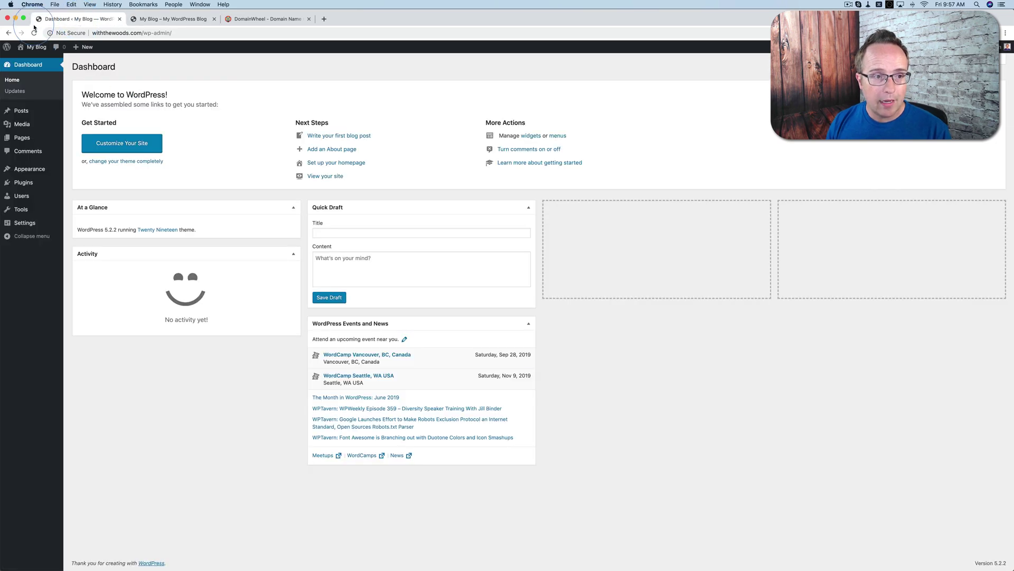
{"action": "left_click", "coordinate": [12, 113]}
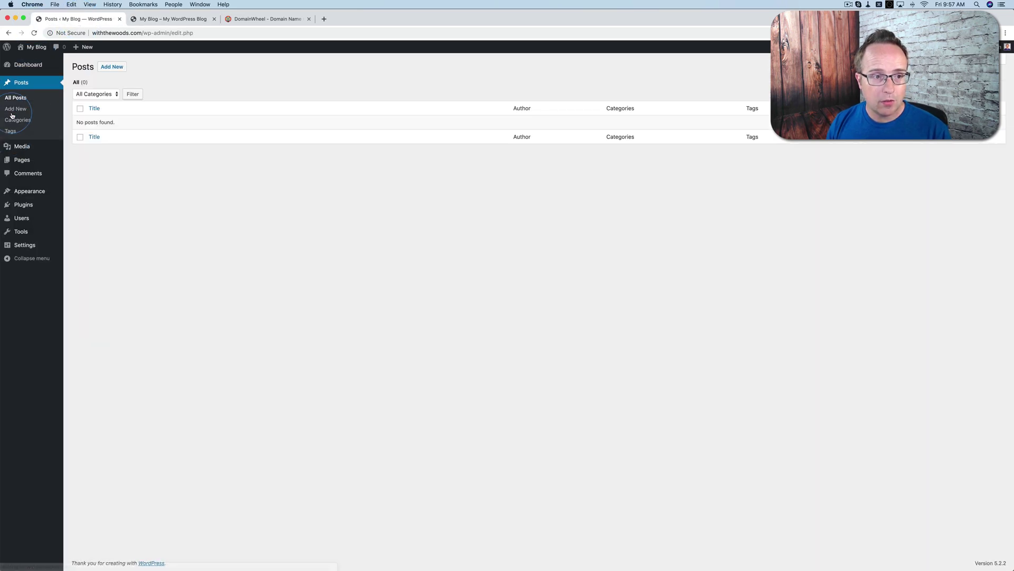
{"action": "left_click", "coordinate": [24, 160]}
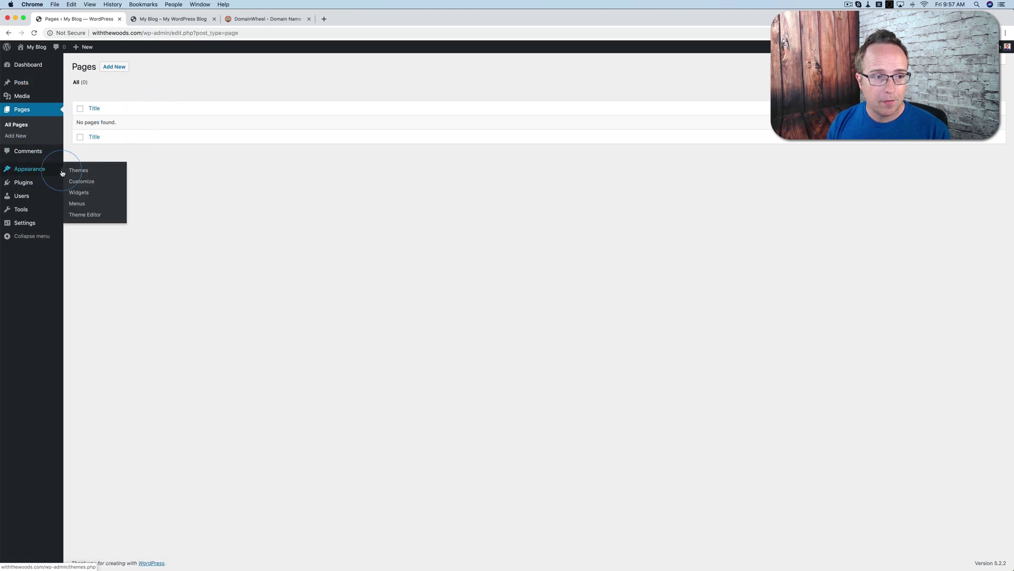
View the blog's installed themes and its list of installed plugins
{"action": "left_click", "coordinate": [76, 170]}
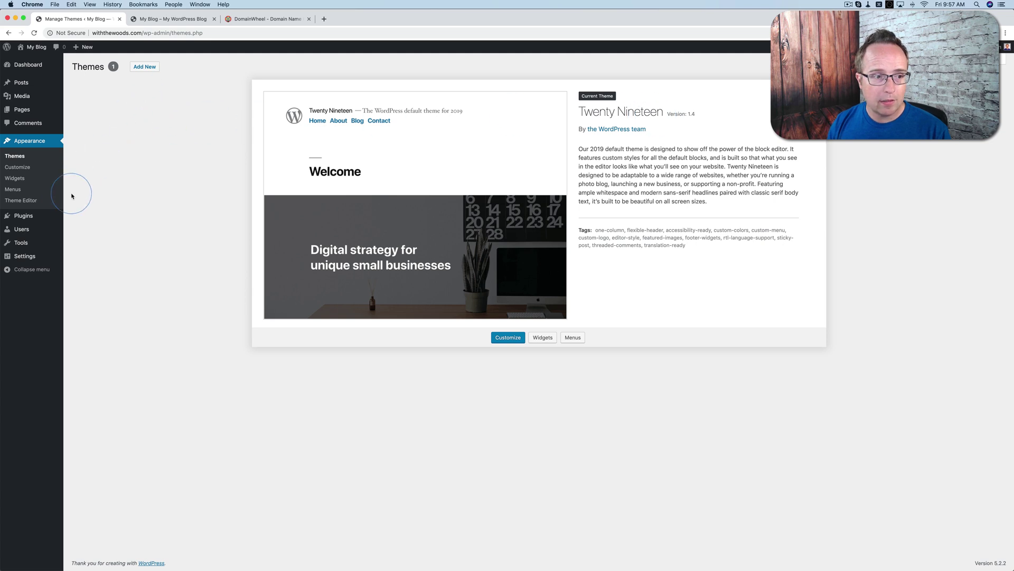
{"action": "left_click", "coordinate": [24, 216]}
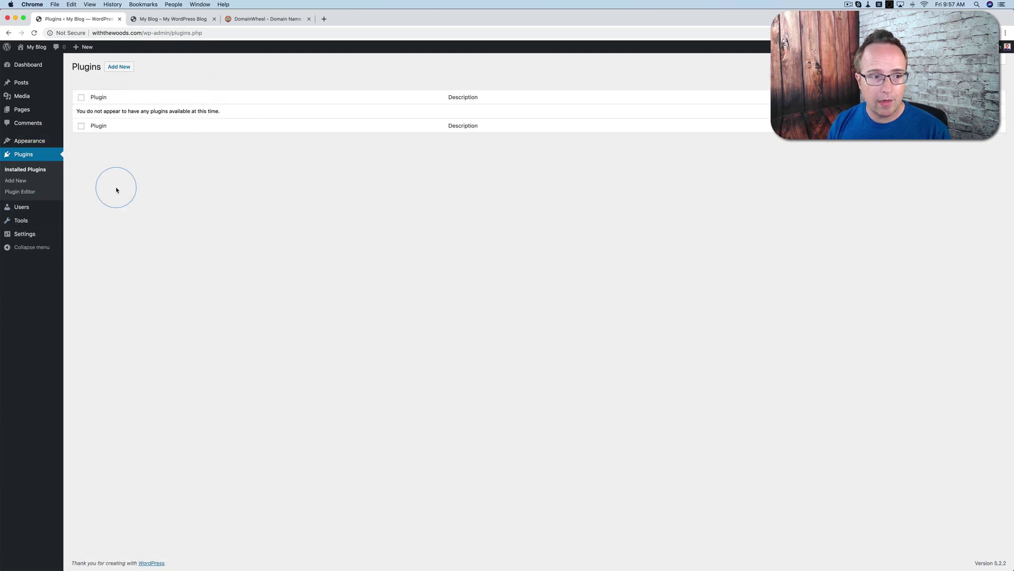
Search the theme directory for neve, and install and activate the Neve theme
{"action": "mouse_move", "coordinate": [39, 140]}
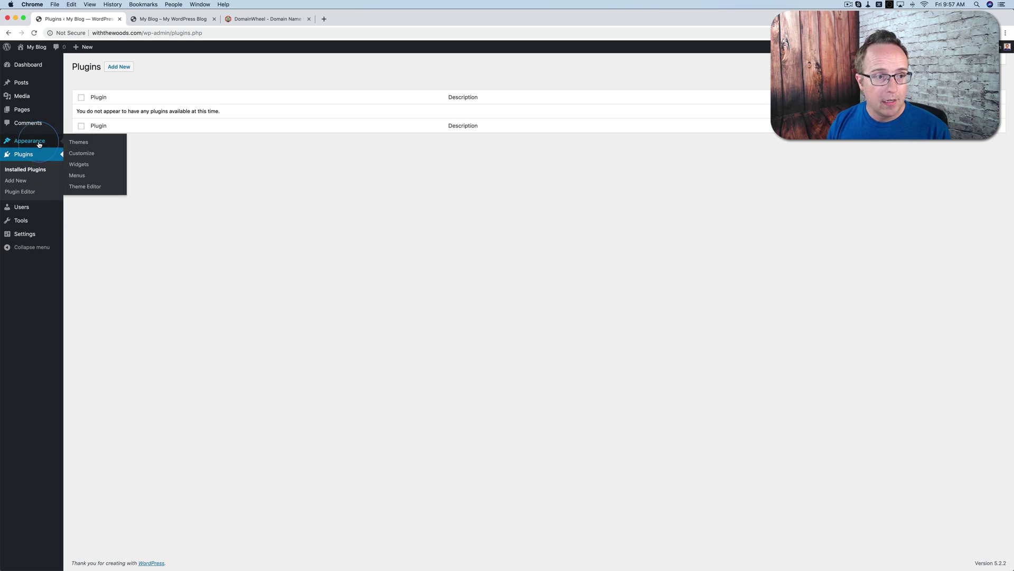
{"action": "left_click", "coordinate": [80, 144]}
{"action": "left_click", "coordinate": [144, 66]}
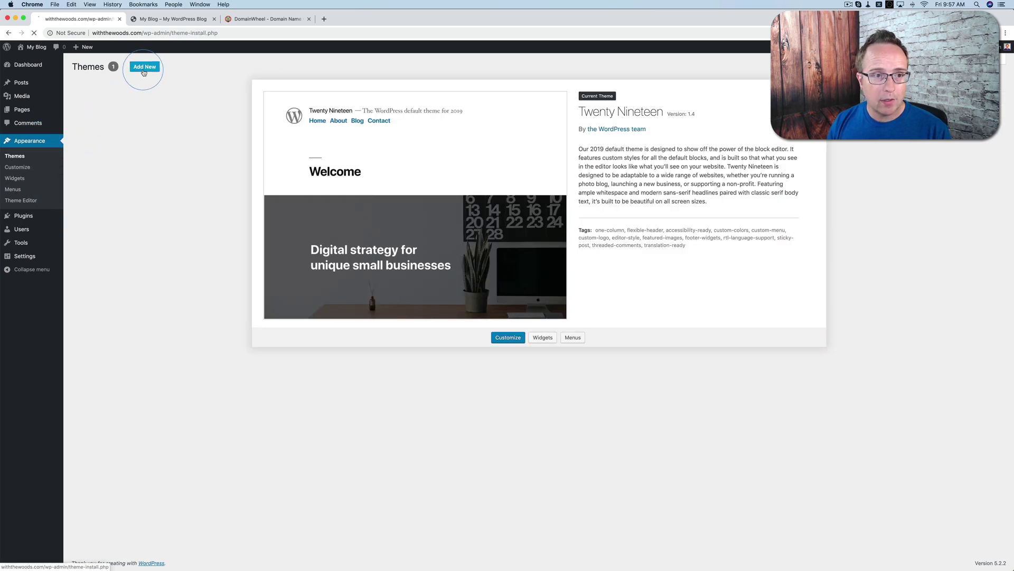
{"action": "left_click", "coordinate": [936, 88]}
{"action": "type", "text": "neve"}
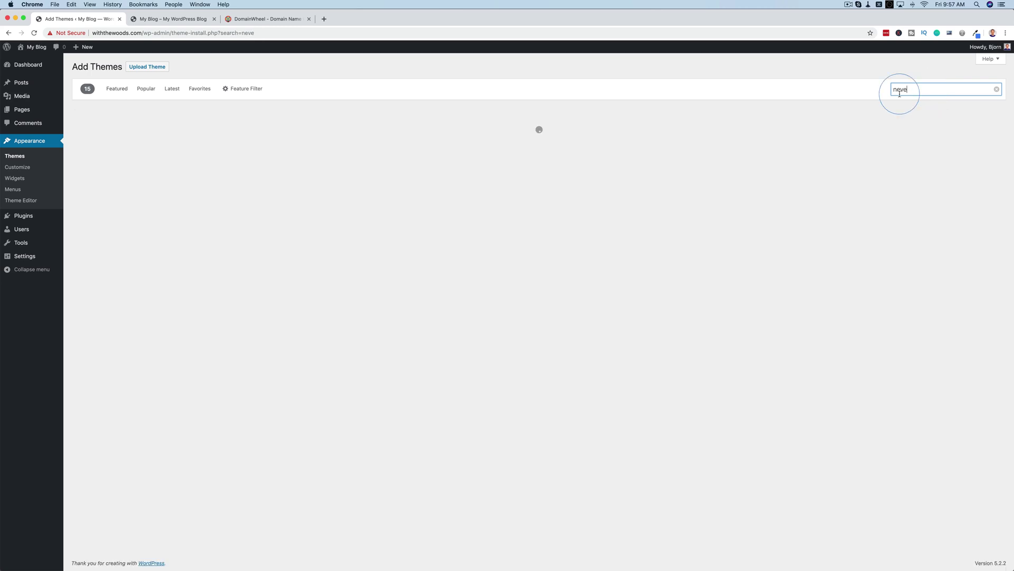
{"action": "mouse_move", "coordinate": [178, 125]}
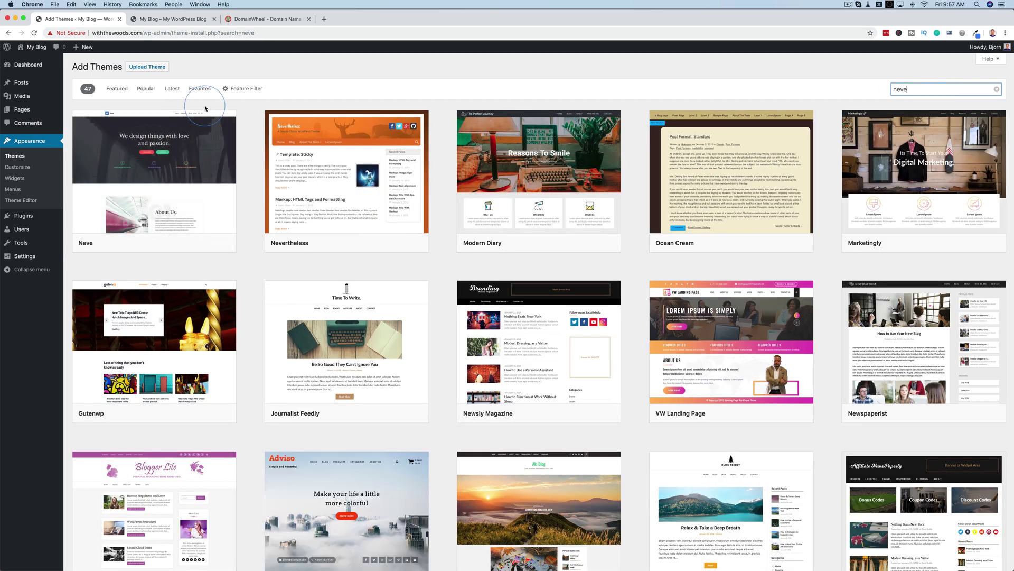
{"action": "left_click", "coordinate": [181, 243]}
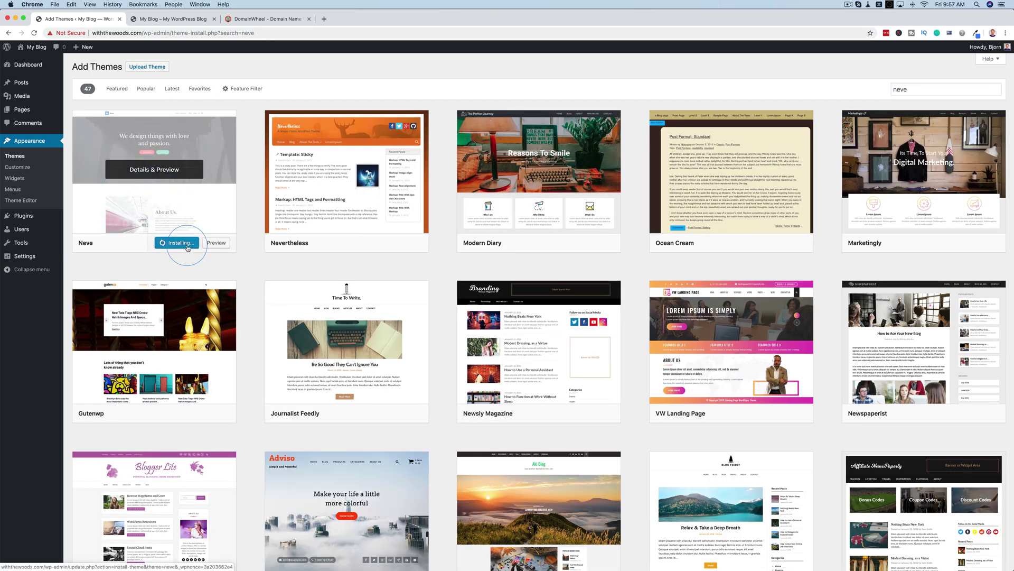
{"action": "left_click", "coordinate": [167, 244]}
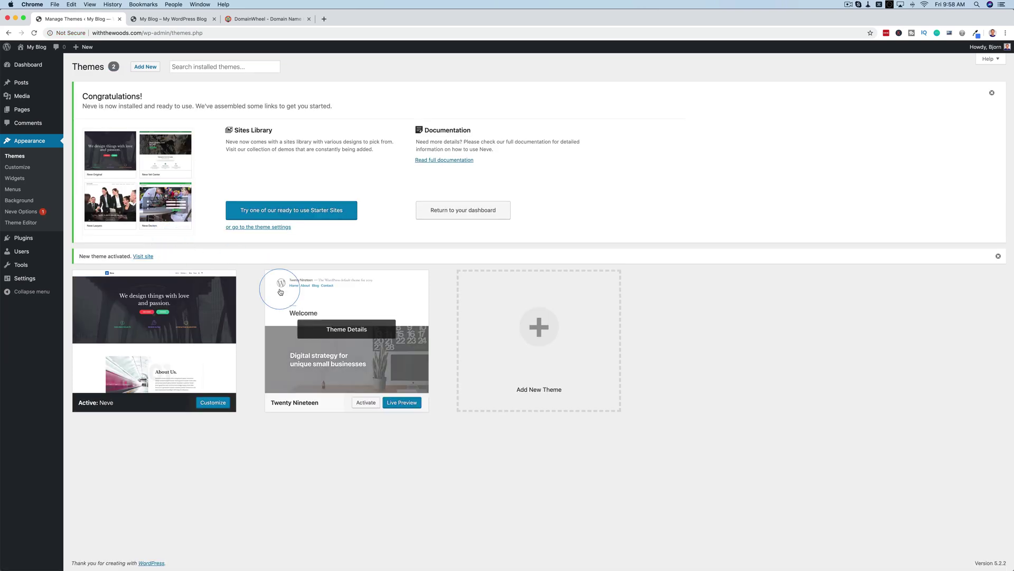
Delete the unused Twenty Nineteen theme, confirm the deletion, and dismiss the Neve welcome notice
{"action": "left_click", "coordinate": [369, 317]}
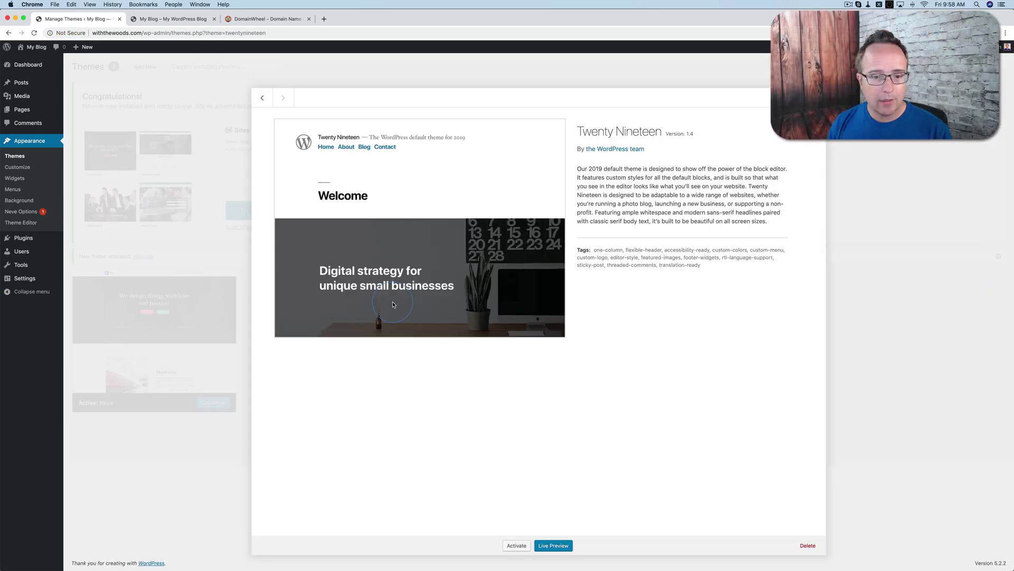
{"action": "left_click", "coordinate": [800, 550]}
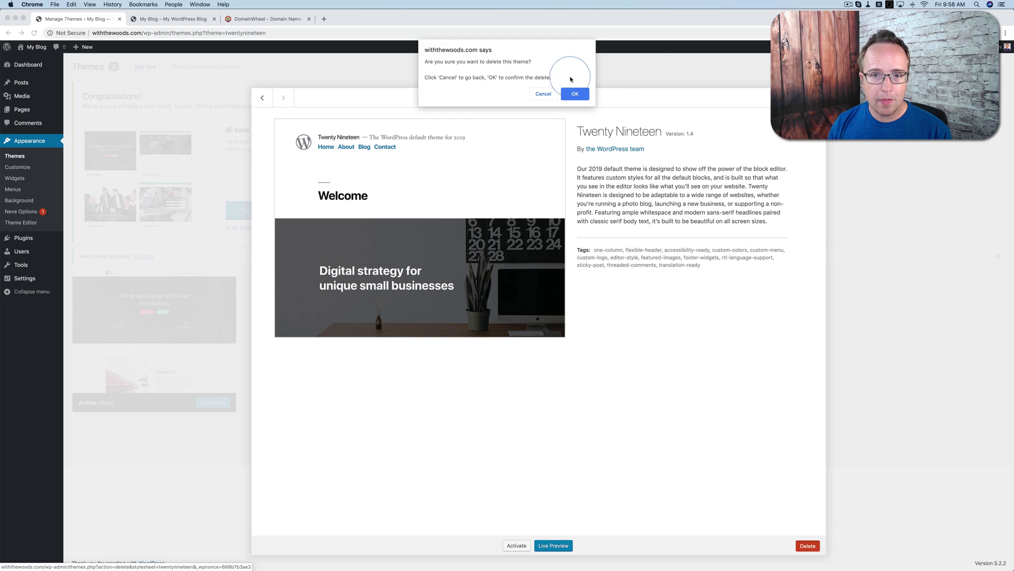
{"action": "left_click", "coordinate": [570, 91]}
{"action": "left_click", "coordinate": [453, 210]}
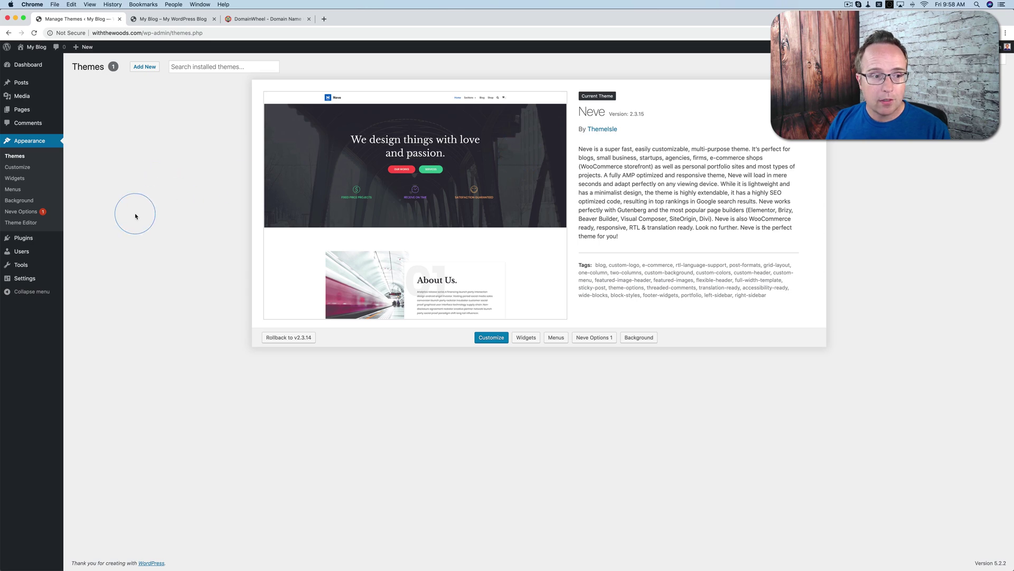
Search plugins for otter blocks, install and activate Gutenberg Blocks and Template Library by Otter, and skip its onboarding wizard
{"action": "mouse_move", "coordinate": [41, 238]}
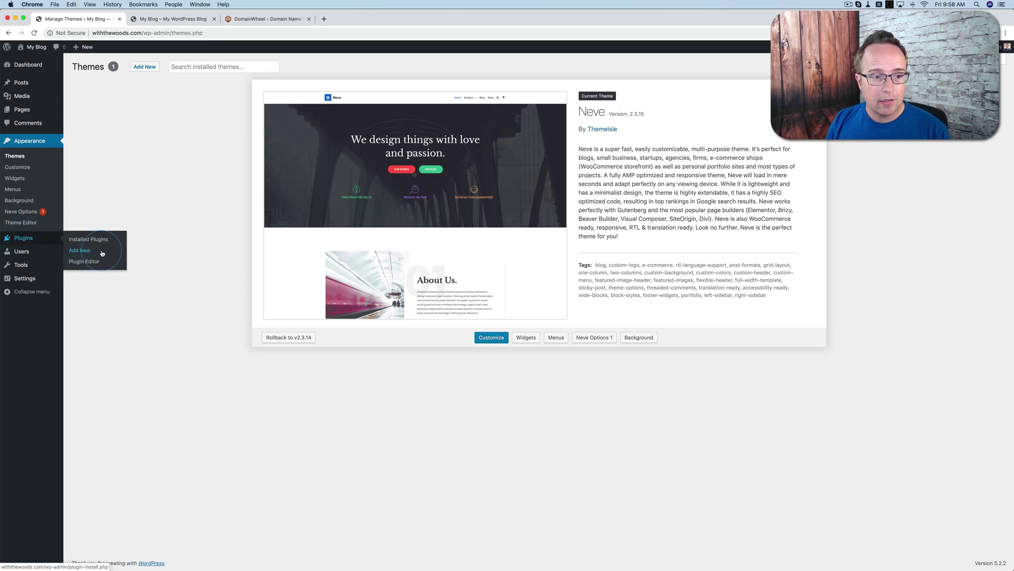
{"action": "left_click", "coordinate": [77, 252]}
{"action": "left_click", "coordinate": [919, 90]}
{"action": "type", "text": "o"}
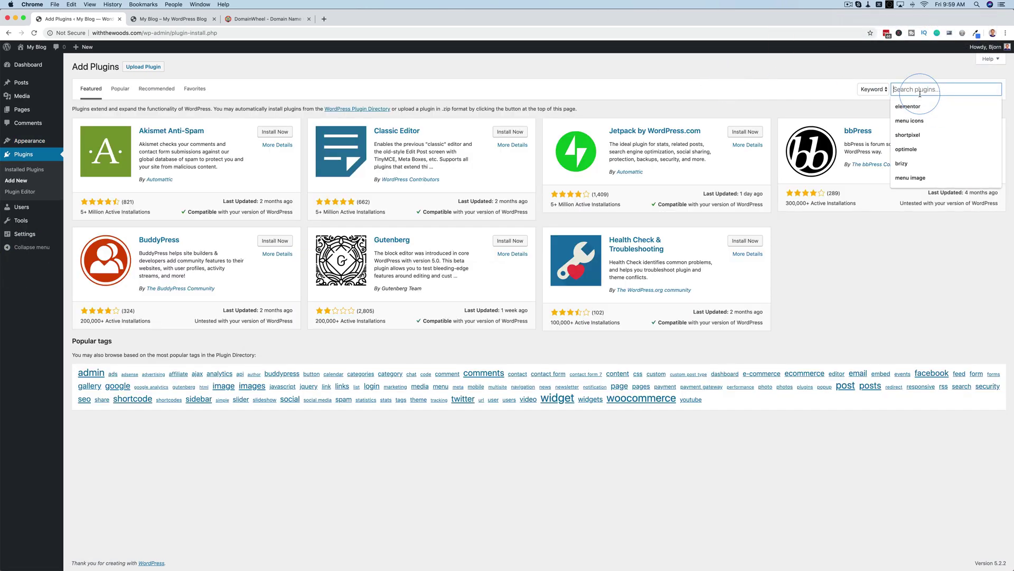
{"action": "type", "text": "tterblocks"}
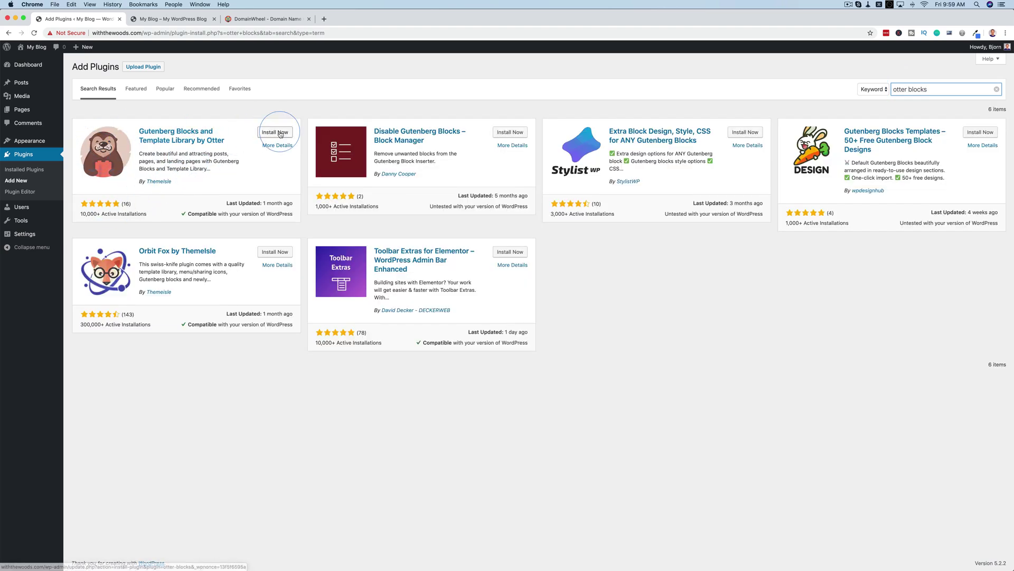
{"action": "left_click", "coordinate": [275, 133]}
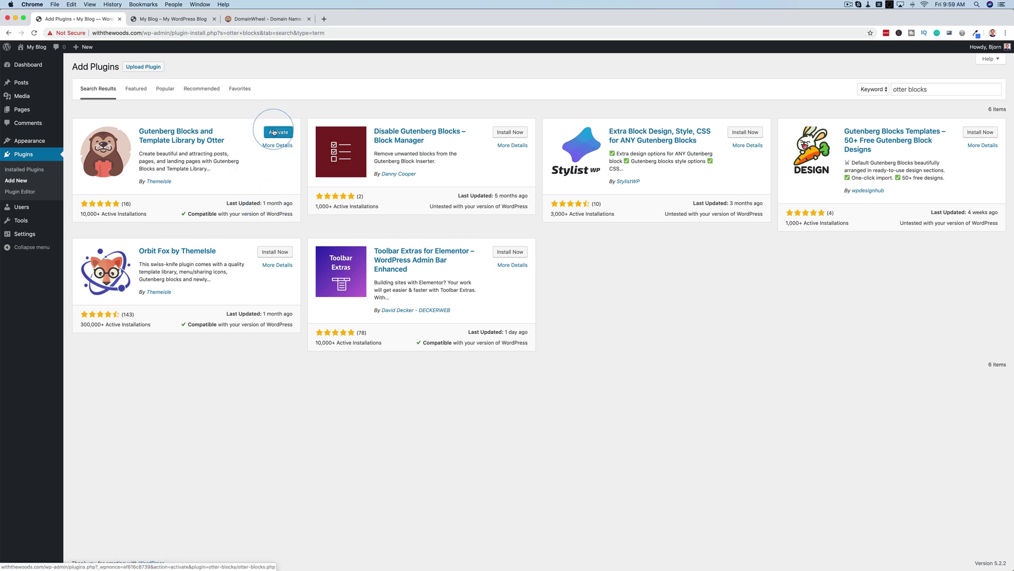
{"action": "left_click", "coordinate": [274, 132]}
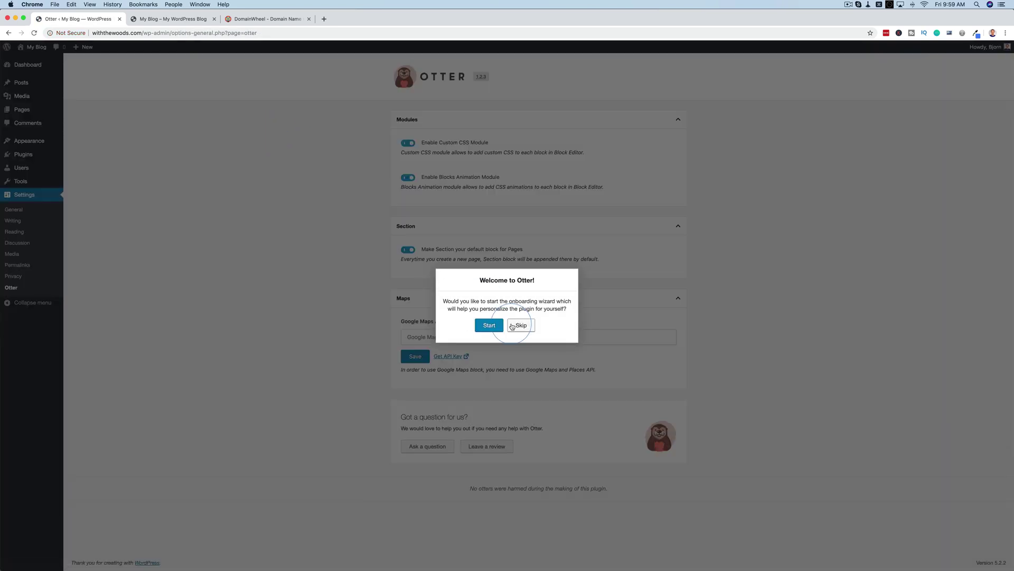
{"action": "left_click", "coordinate": [518, 325]}
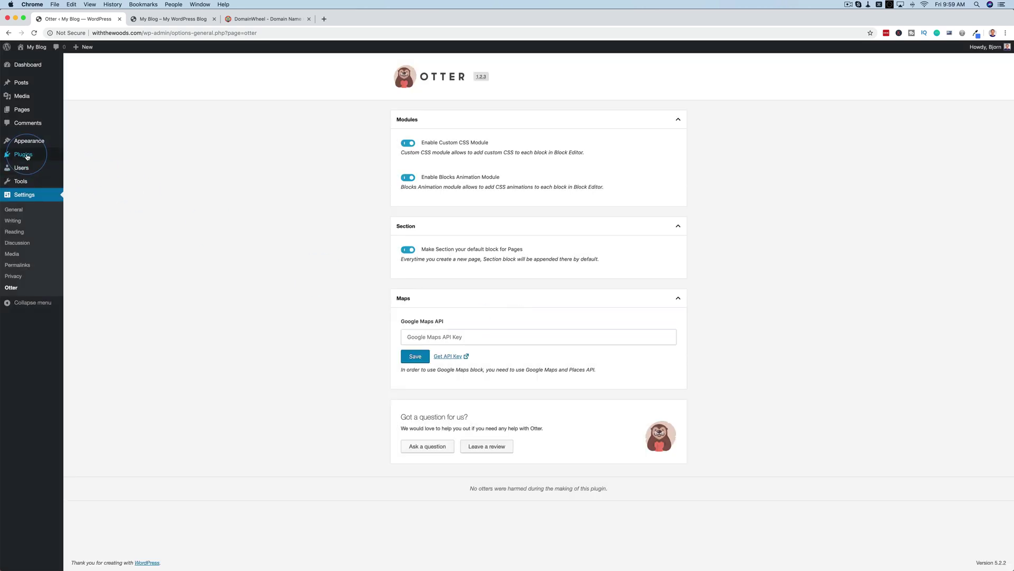
Search the plugin directory for optimole, and install and activate Image optimization service by Optimole
{"action": "mouse_move", "coordinate": [27, 157]}
{"action": "left_click", "coordinate": [78, 165]}
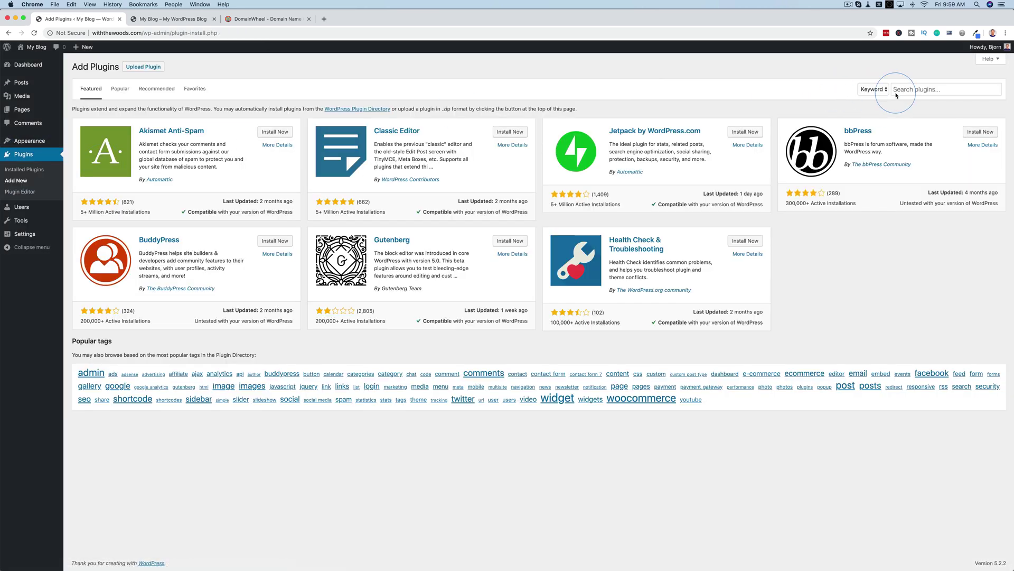
{"action": "left_click", "coordinate": [897, 94]}
{"action": "type", "text": "optim"}
{"action": "type", "text": "o"}
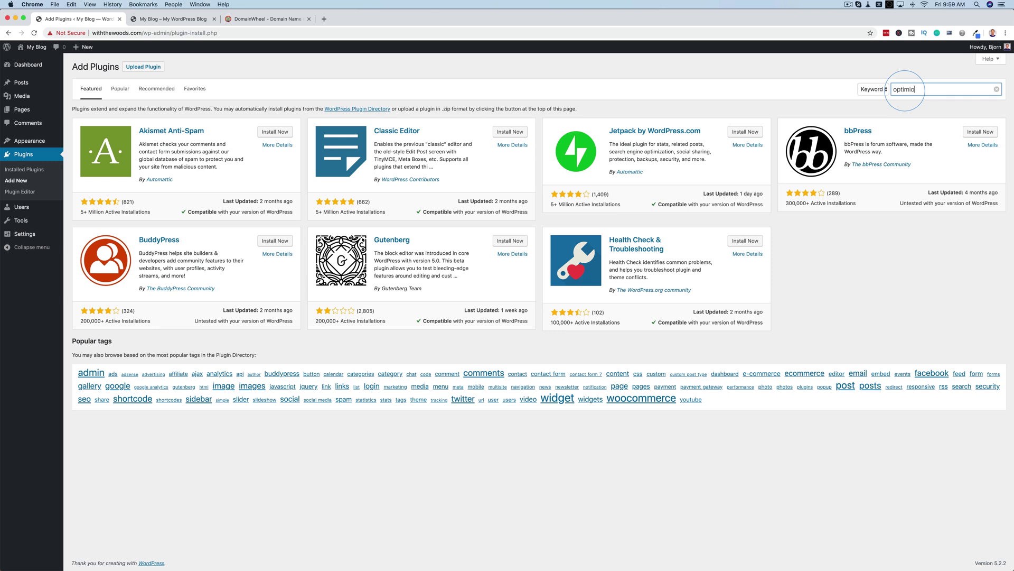
{"action": "type", "text": "le"}
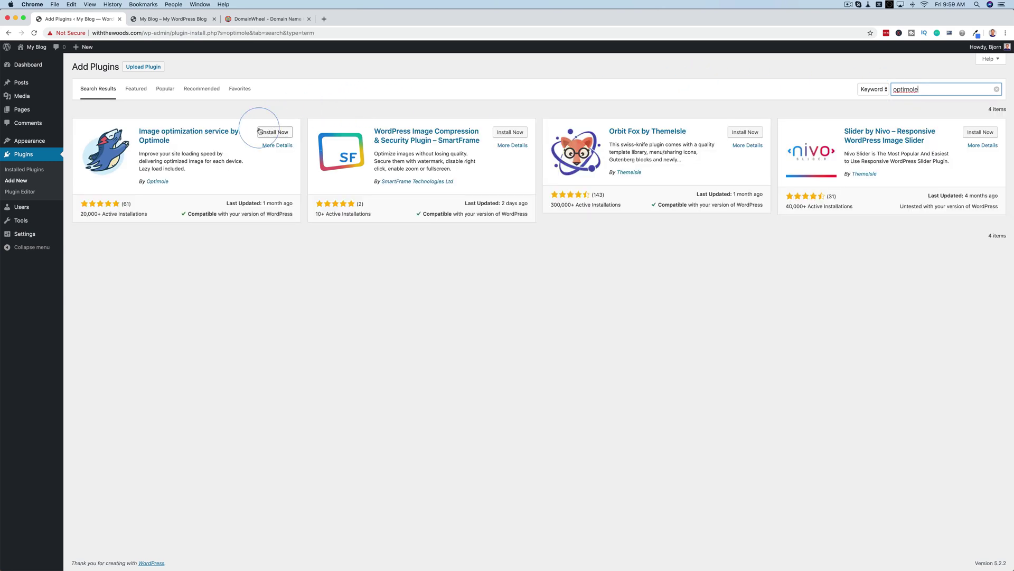
{"action": "left_click", "coordinate": [279, 133]}
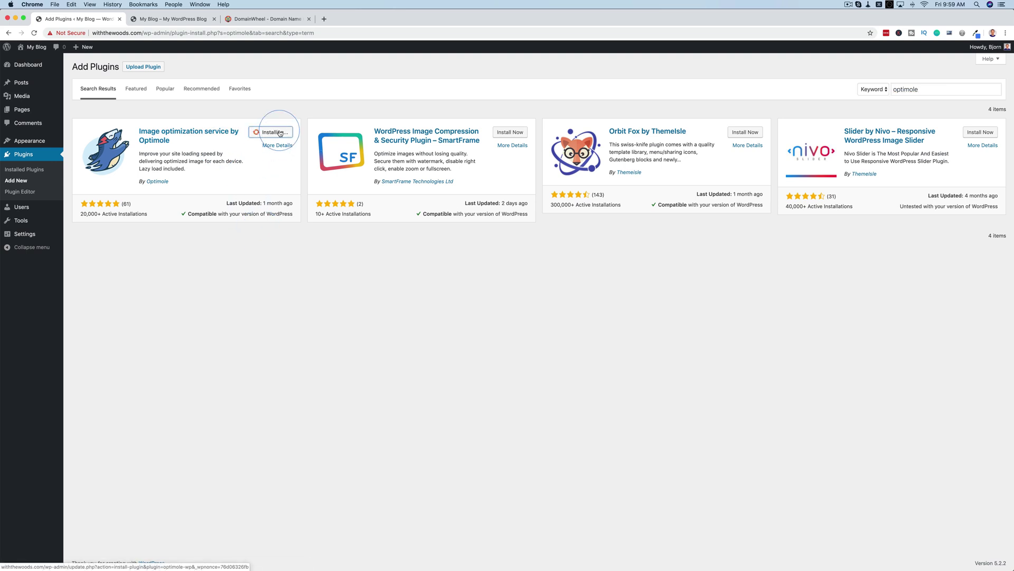
{"action": "left_click", "coordinate": [280, 134]}
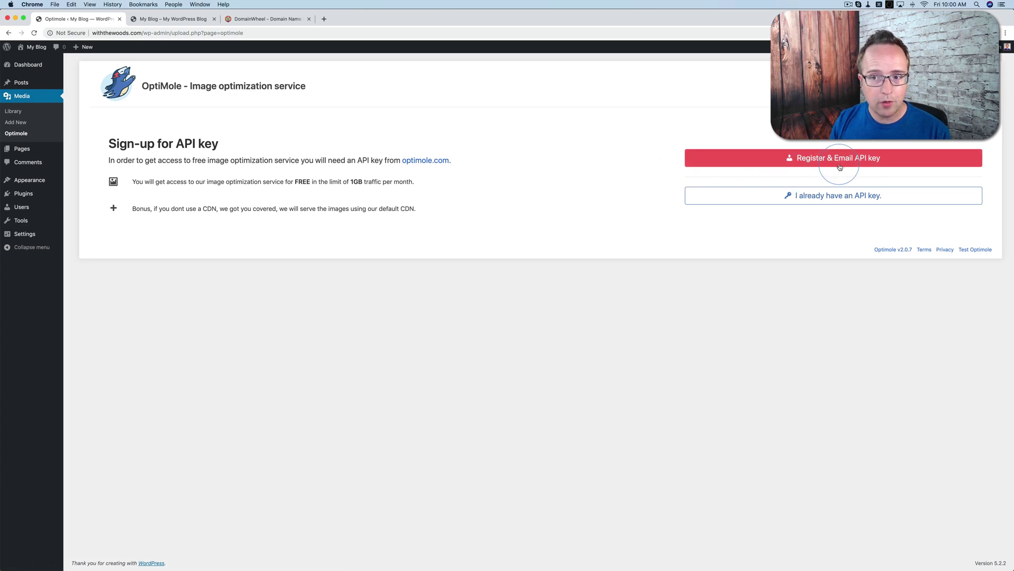
{"action": "left_click", "coordinate": [690, 161]}
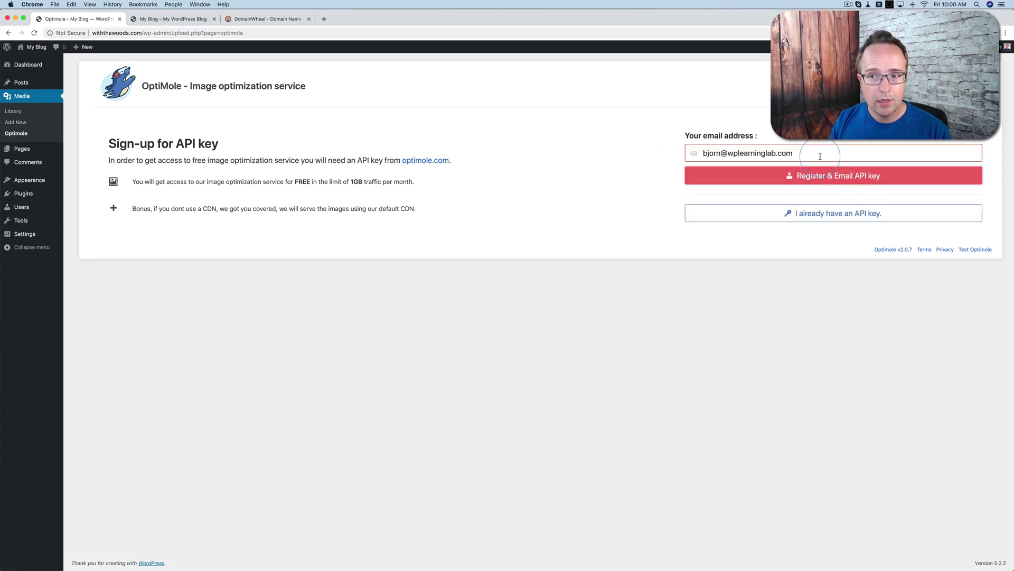
{"action": "left_click", "coordinate": [729, 152]}
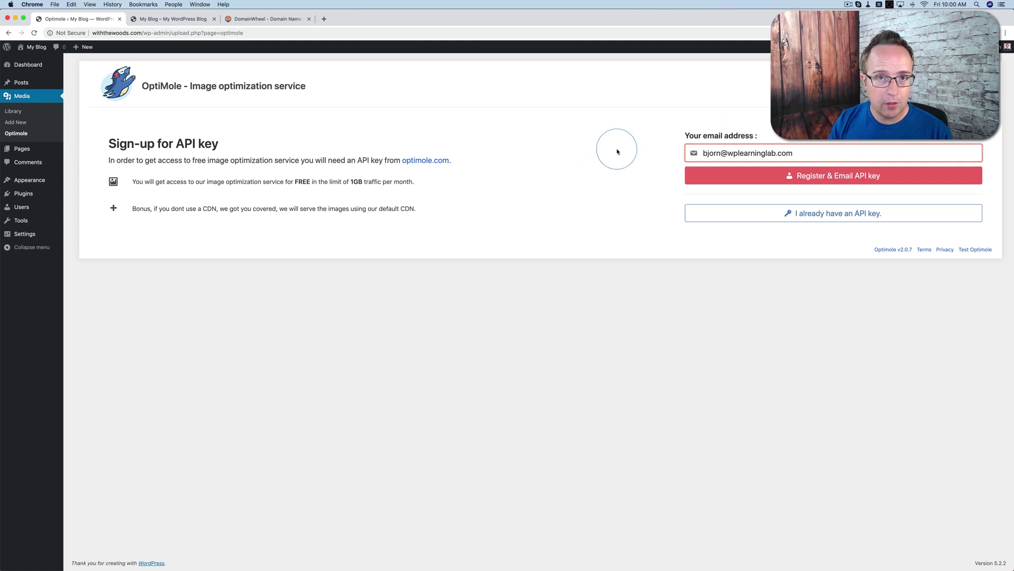
{"action": "left_click", "coordinate": [822, 215]}
{"action": "left_click", "coordinate": [418, 169]}
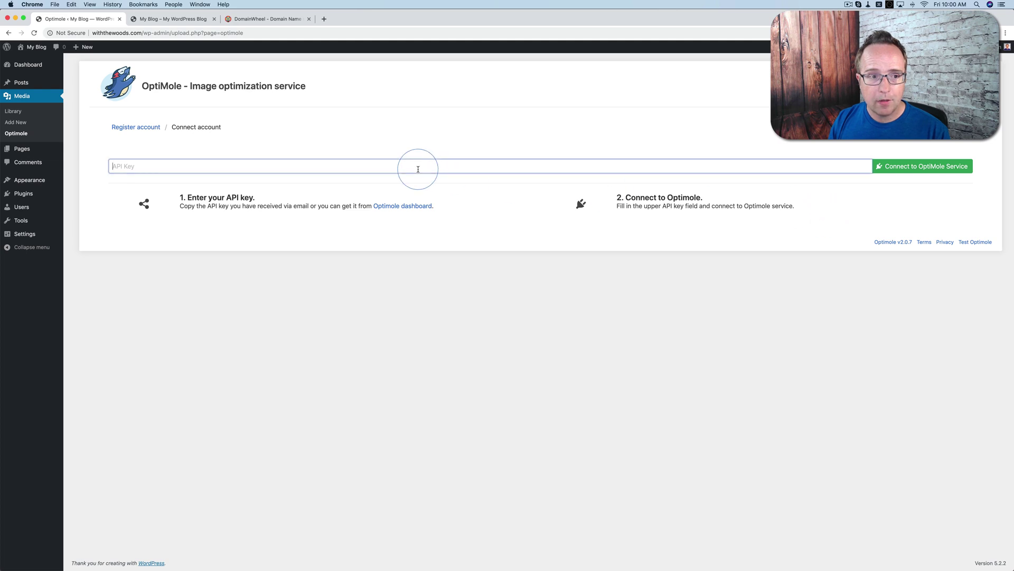
{"action": "left_click", "coordinate": [694, 83]}
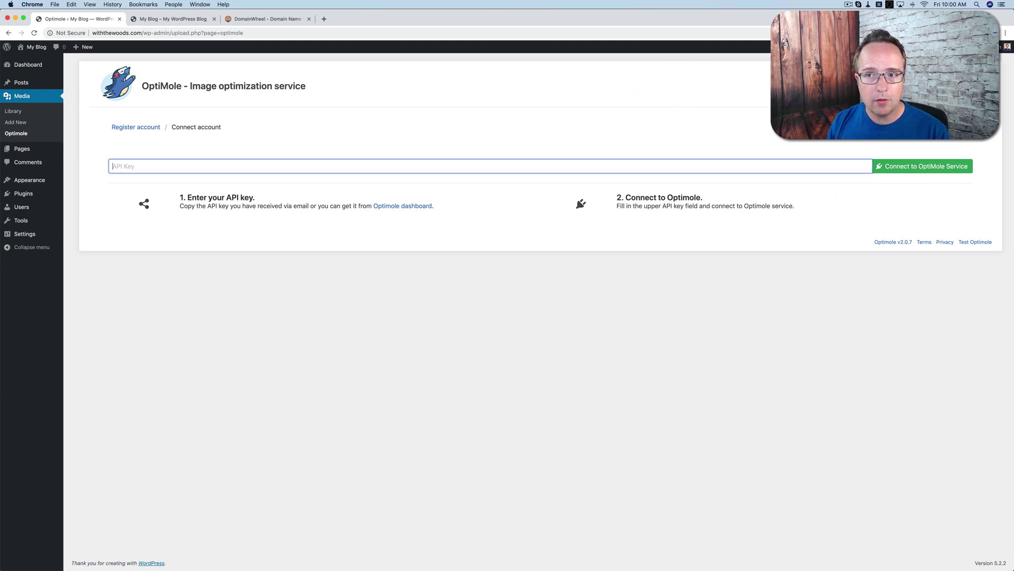
Open the Optimole dashboard from the connection page and copy the account's API key
{"action": "left_click", "coordinate": [403, 206]}
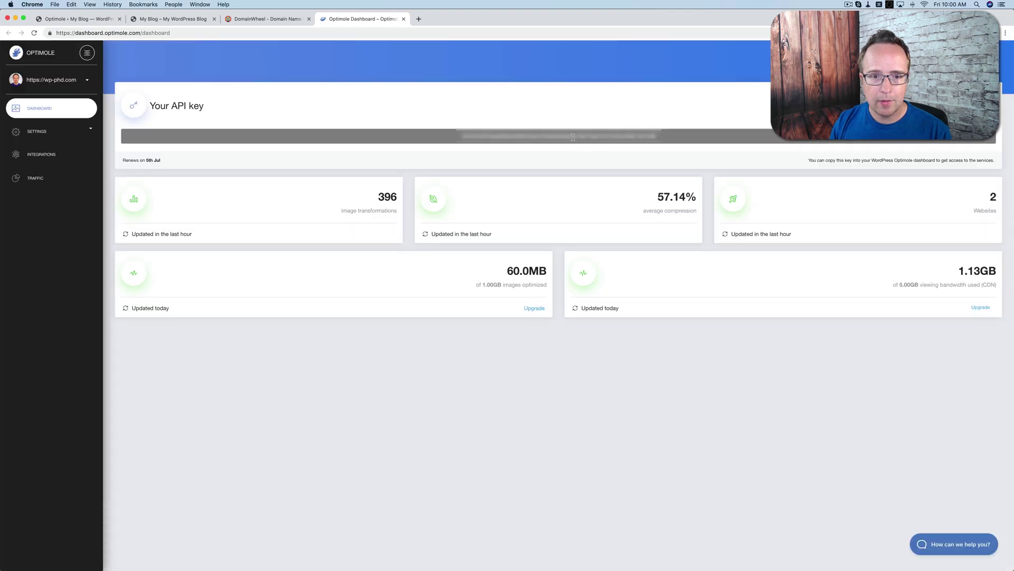
{"action": "double_click", "coordinate": [573, 136]}
{"action": "right_click", "coordinate": [573, 137]}
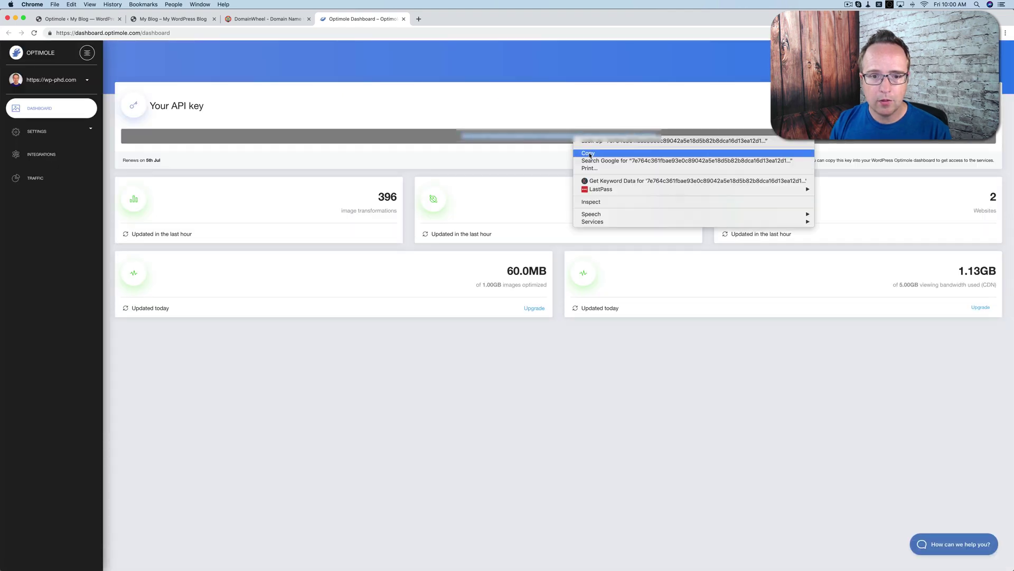
{"action": "left_click", "coordinate": [589, 153]}
Return to the WordPress Optimole page, paste the API key, and connect to the OptiMole service
{"action": "left_click", "coordinate": [267, 19]}
{"action": "left_click", "coordinate": [148, 19]}
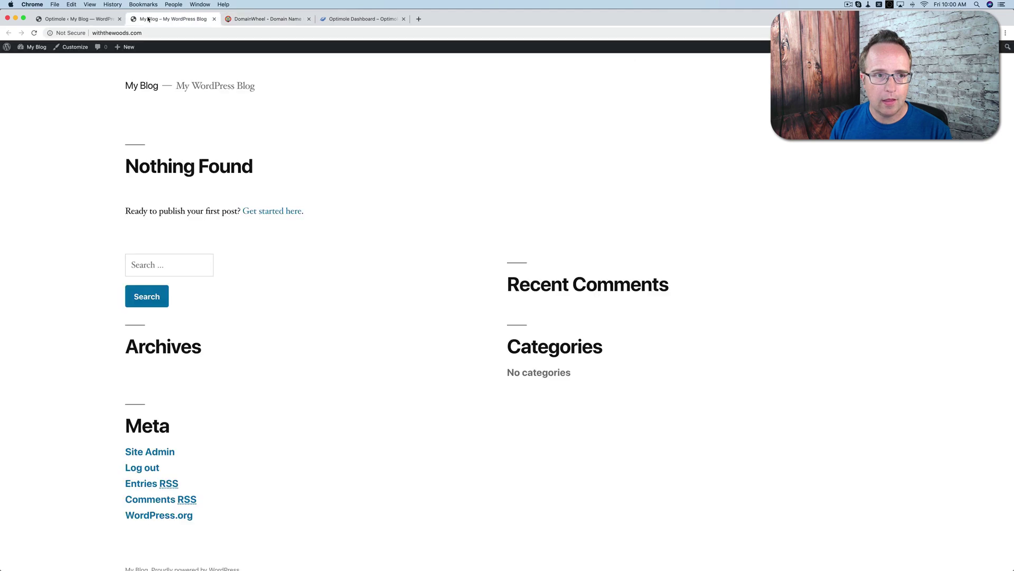
{"action": "left_click", "coordinate": [79, 19]}
{"action": "left_click", "coordinate": [327, 166]}
{"action": "key", "text": "super+v"}
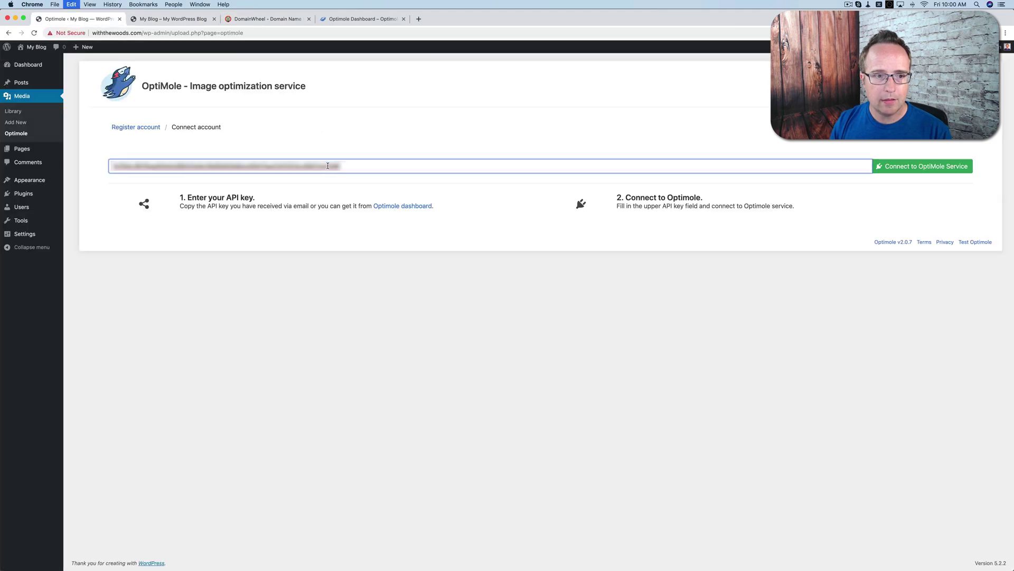
{"action": "left_click", "coordinate": [904, 167]}
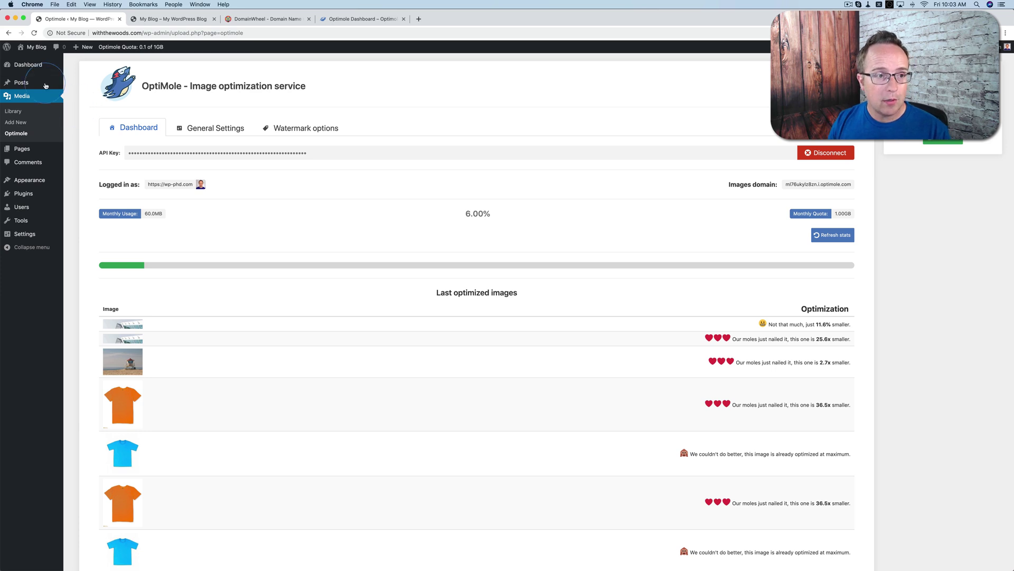
Add a new post category named Parenting, leaving its slug empty and its parent category at None
{"action": "mouse_move", "coordinate": [29, 82]}
{"action": "left_click", "coordinate": [81, 105]}
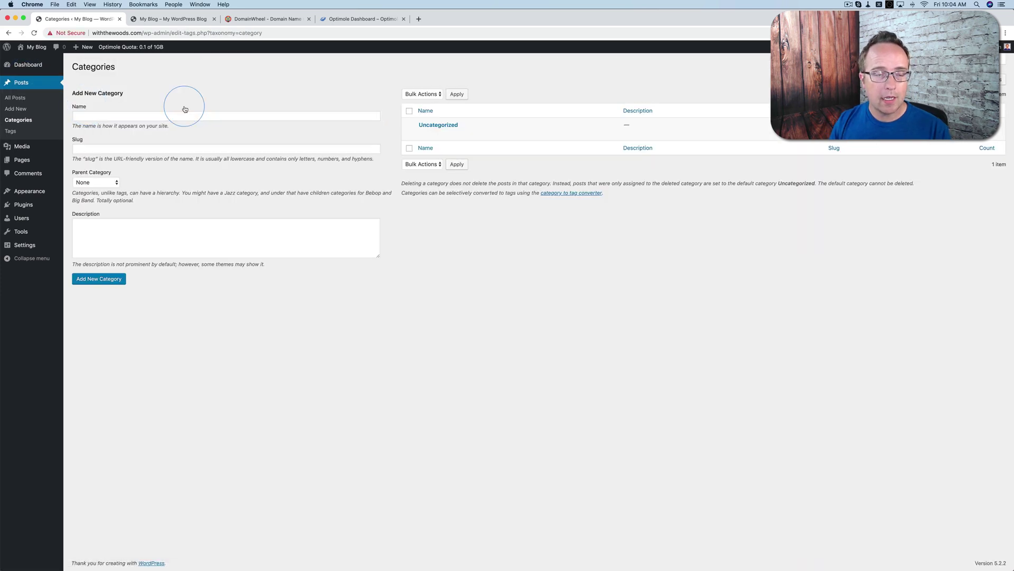
{"action": "left_click", "coordinate": [205, 115]}
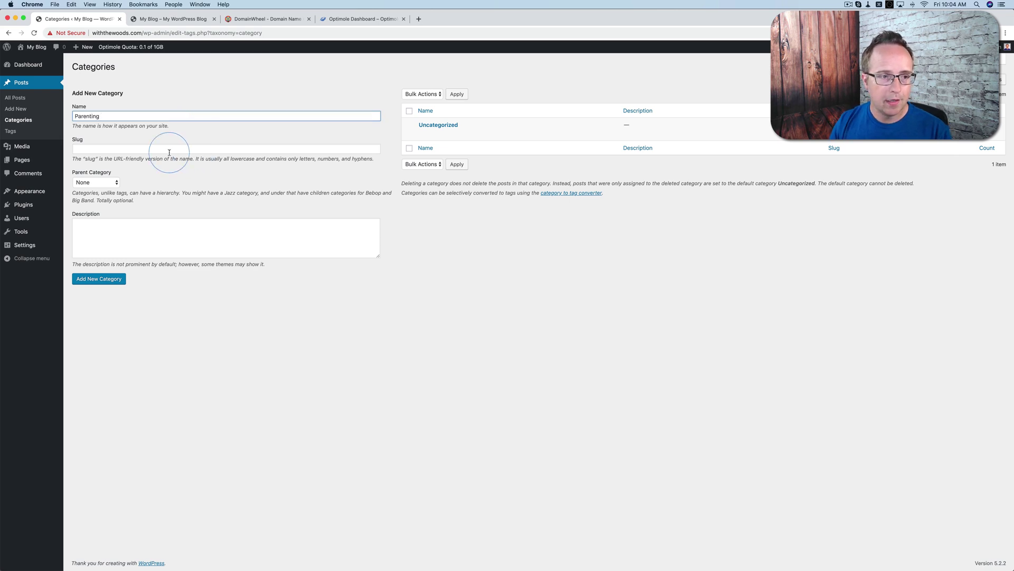
{"action": "left_click", "coordinate": [105, 277]}
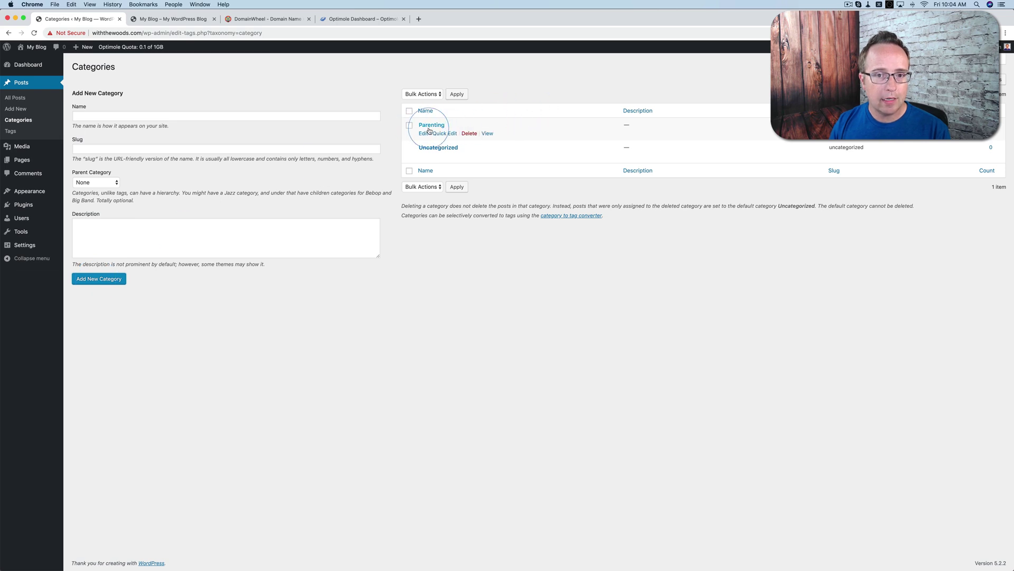
Add three more top-level post categories named Travel, Cooking and Work, keeping each parent category at None
{"action": "left_click", "coordinate": [265, 113]}
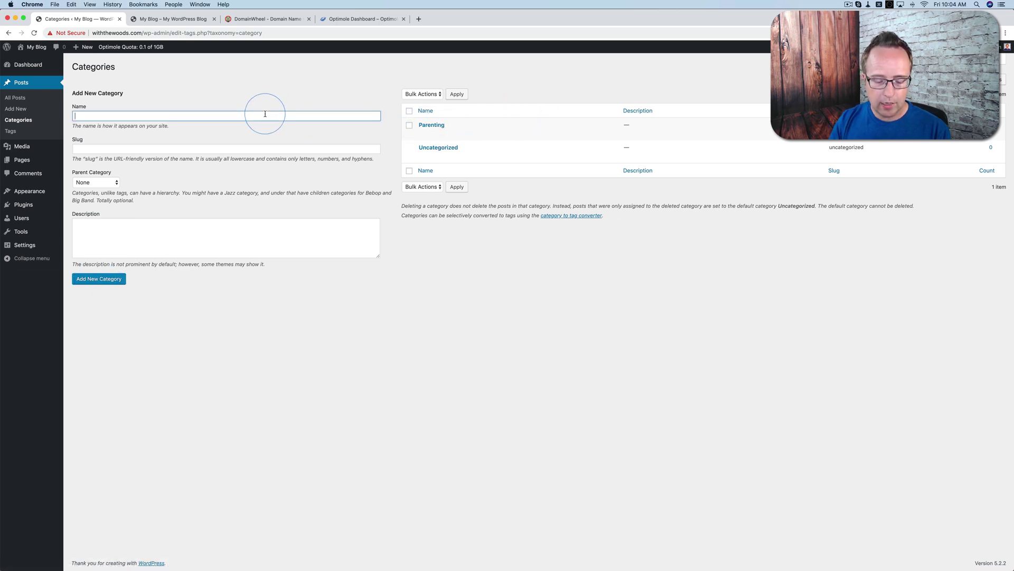
{"action": "key", "text": "Return"}
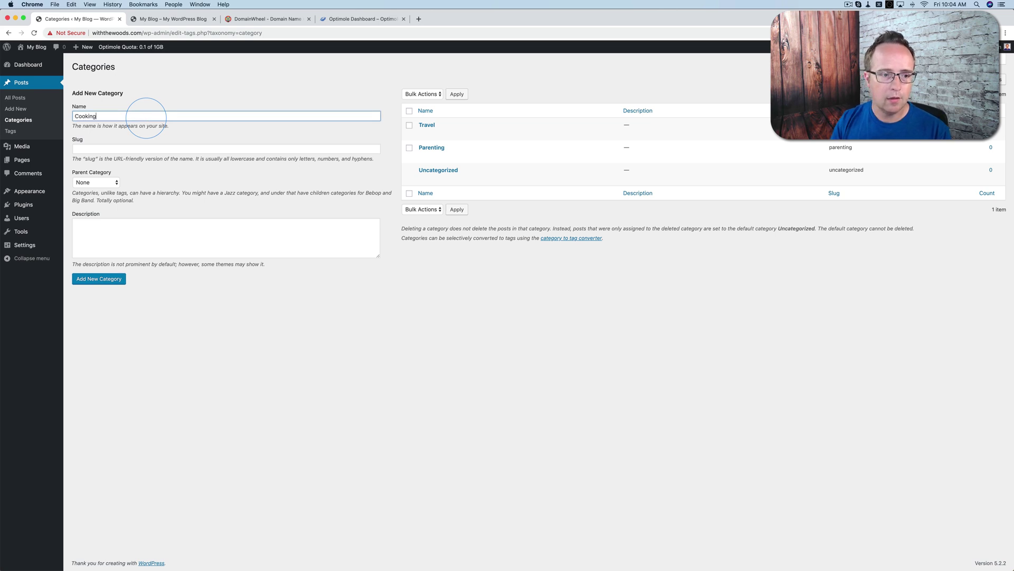
{"action": "left_click", "coordinate": [99, 279]}
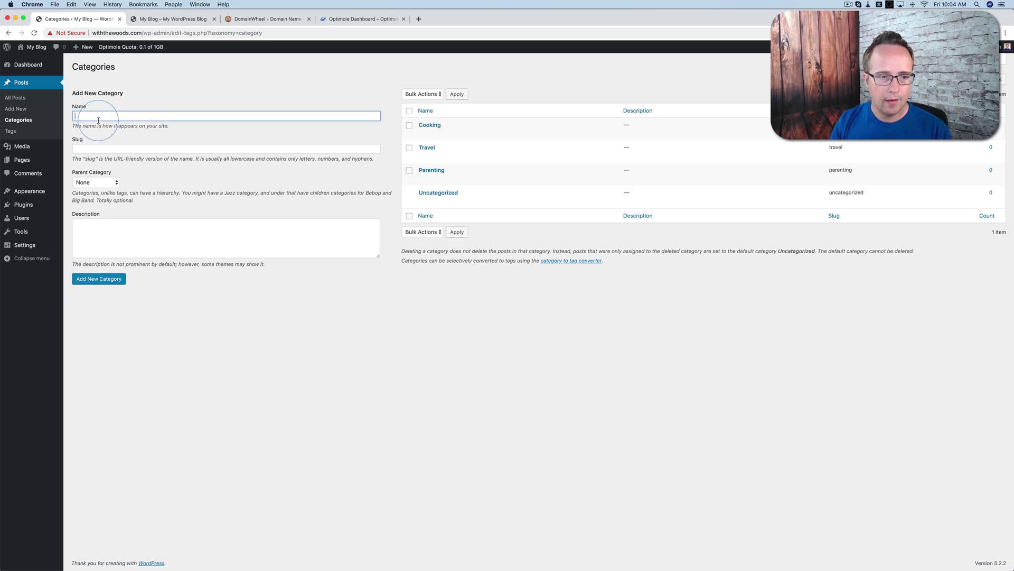
{"action": "left_click", "coordinate": [88, 279]}
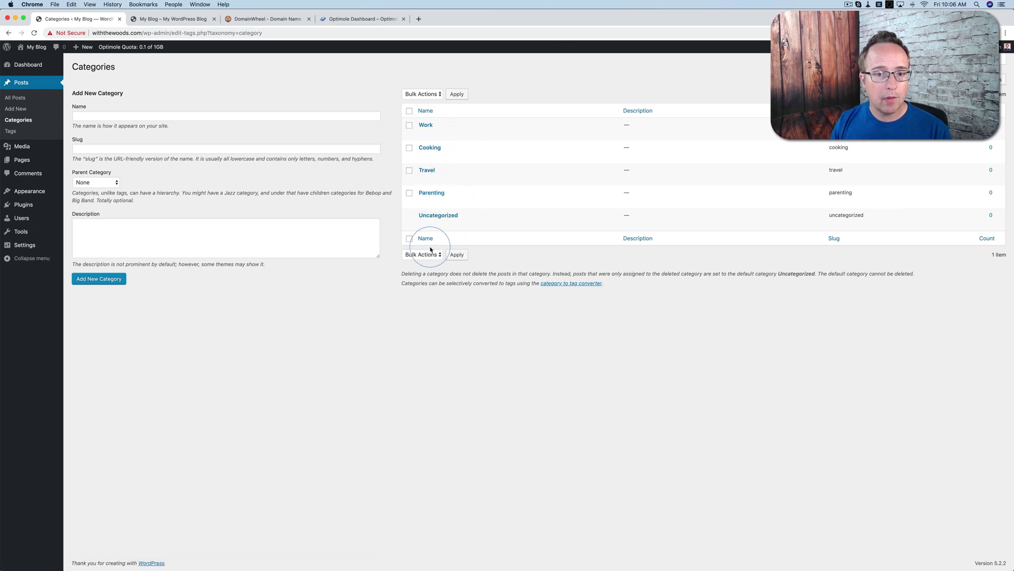
Add a new category named Activities with Parenting as its parent category
{"action": "left_click", "coordinate": [128, 115]}
{"action": "type", "text": "A"}
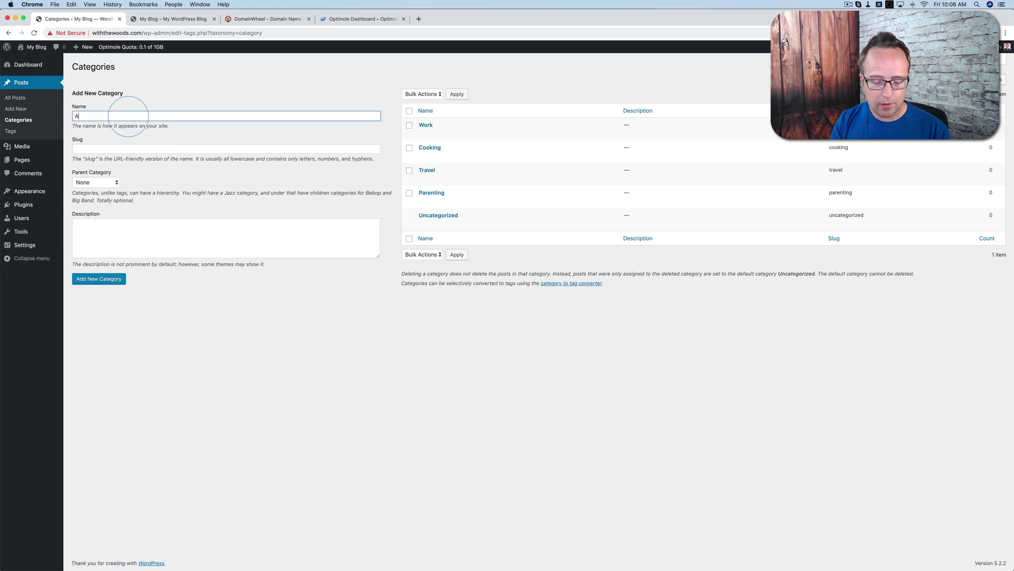
{"action": "type", "text": "ctivities"}
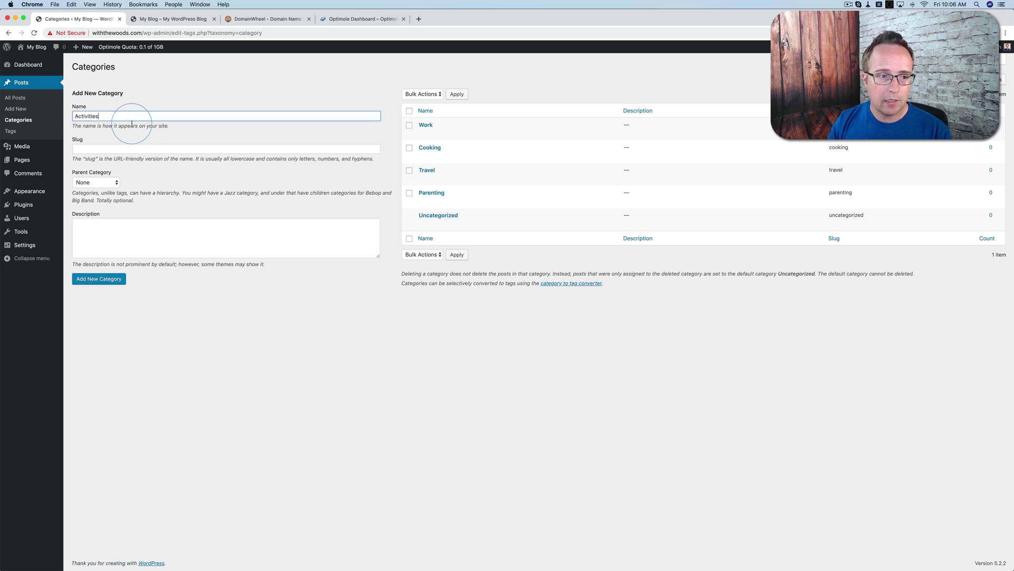
{"action": "left_click", "coordinate": [100, 182]}
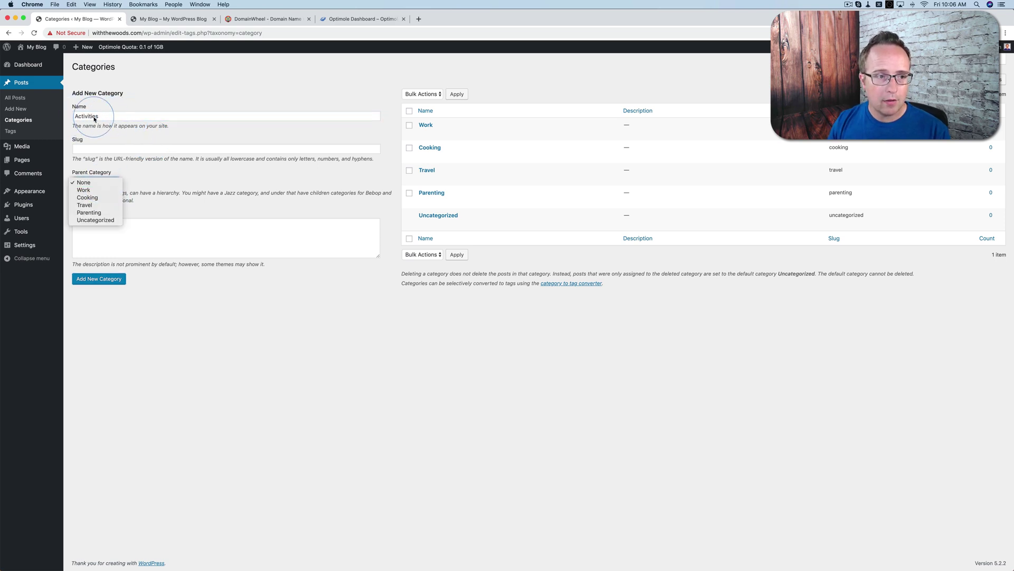
{"action": "left_click", "coordinate": [91, 213]}
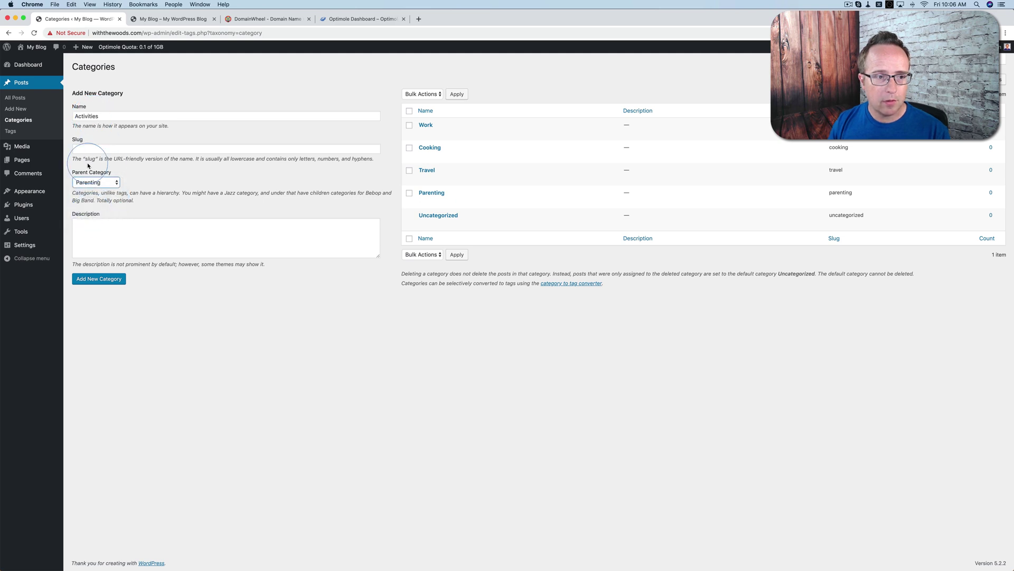
{"action": "left_click", "coordinate": [91, 279]}
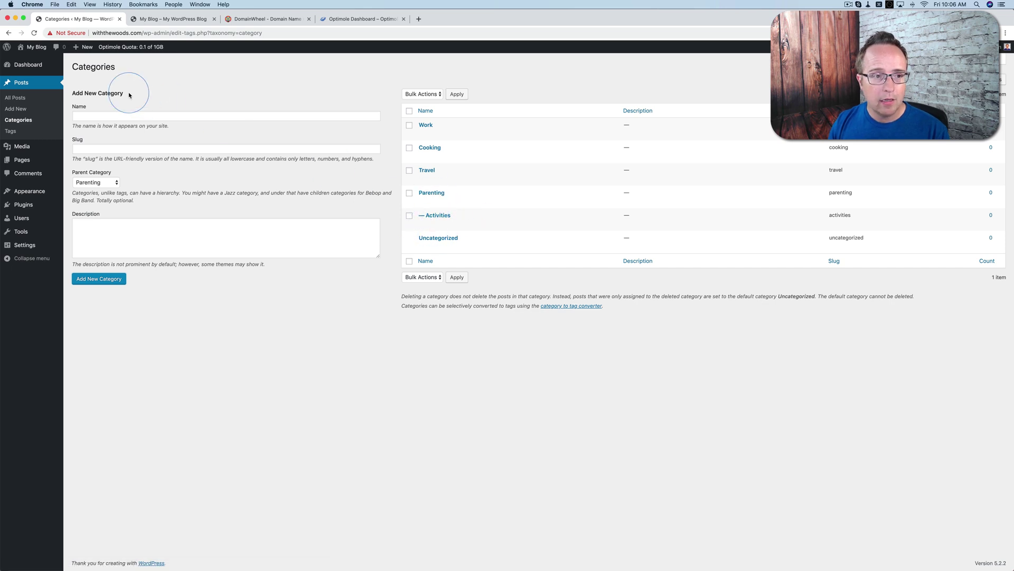
Add two more subcategories named Support and Morals, both with Parenting as their parent category
{"action": "left_click", "coordinate": [122, 116]}
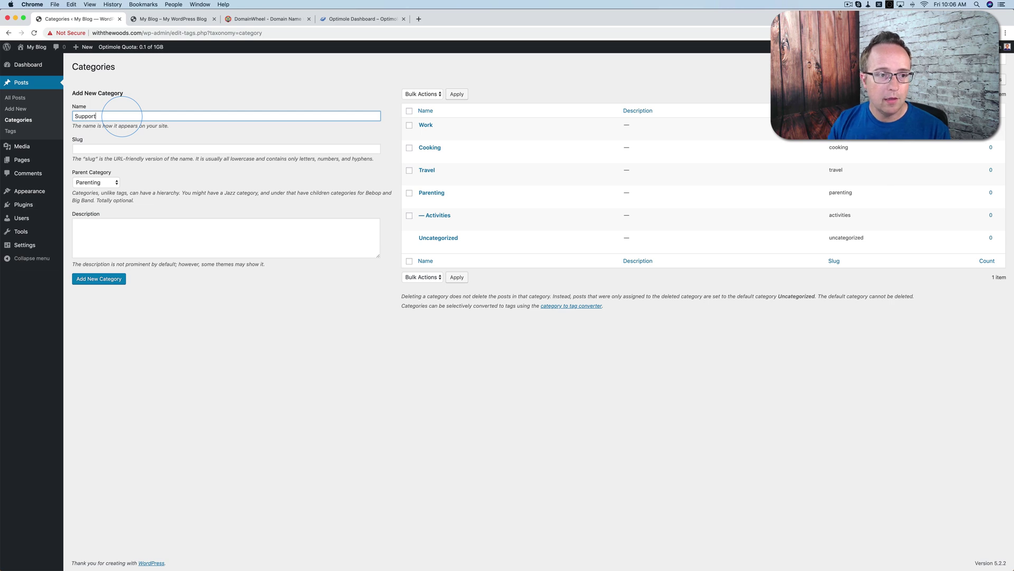
{"action": "type", "text": "Support"}
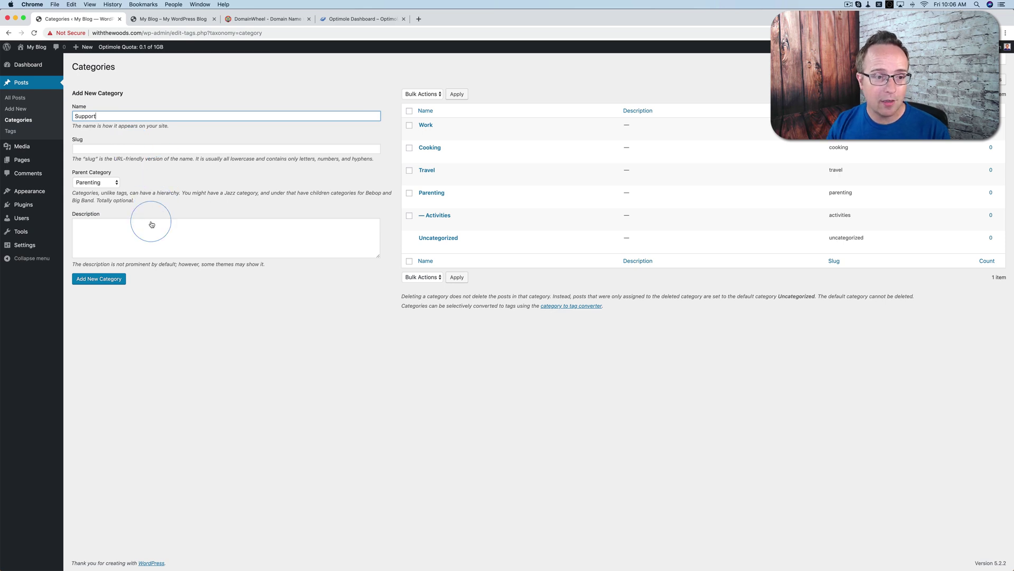
{"action": "left_click", "coordinate": [100, 279]}
{"action": "left_click", "coordinate": [97, 117]}
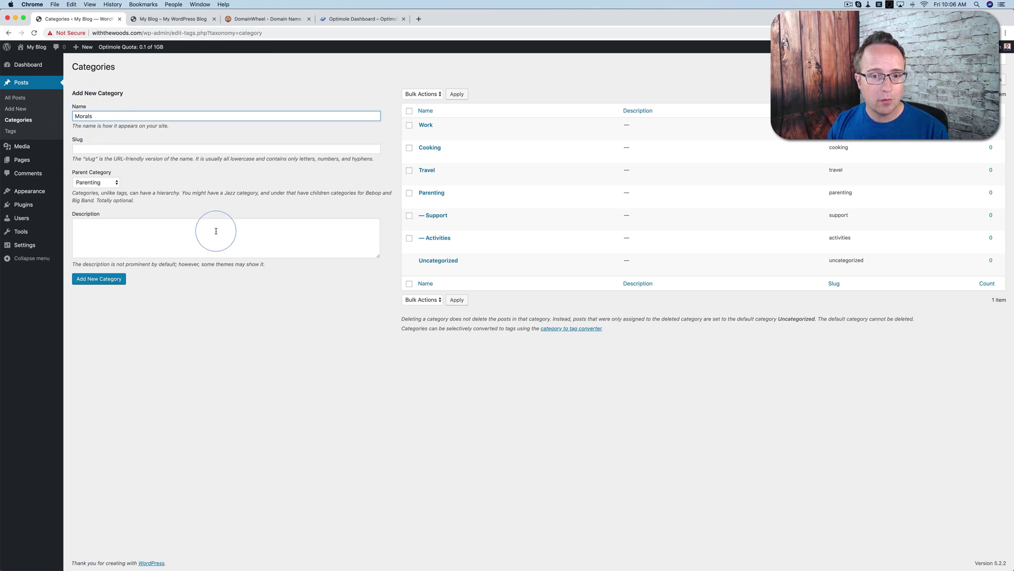
{"action": "left_click", "coordinate": [94, 281]}
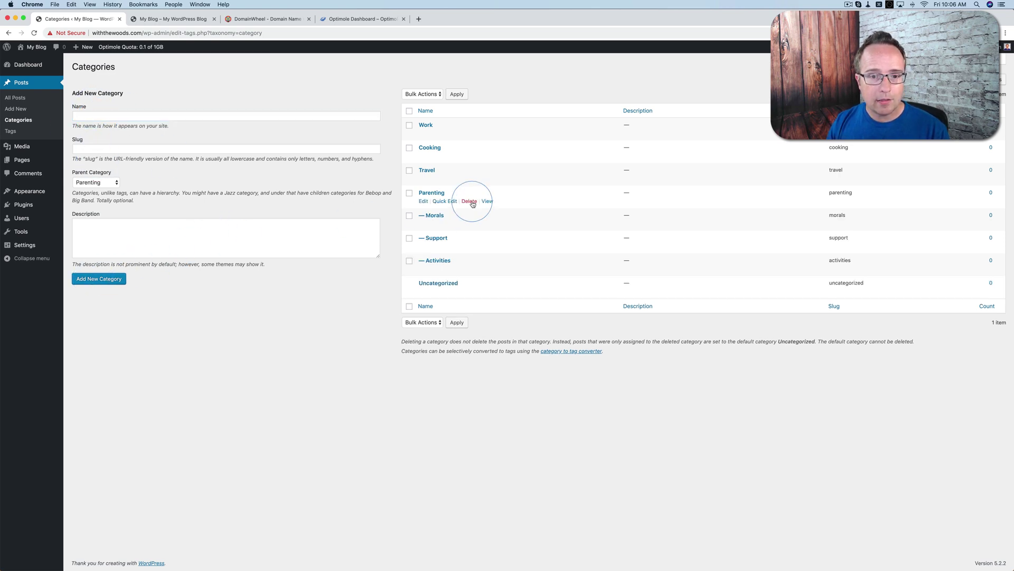
{"action": "mouse_move", "coordinate": [466, 182]}
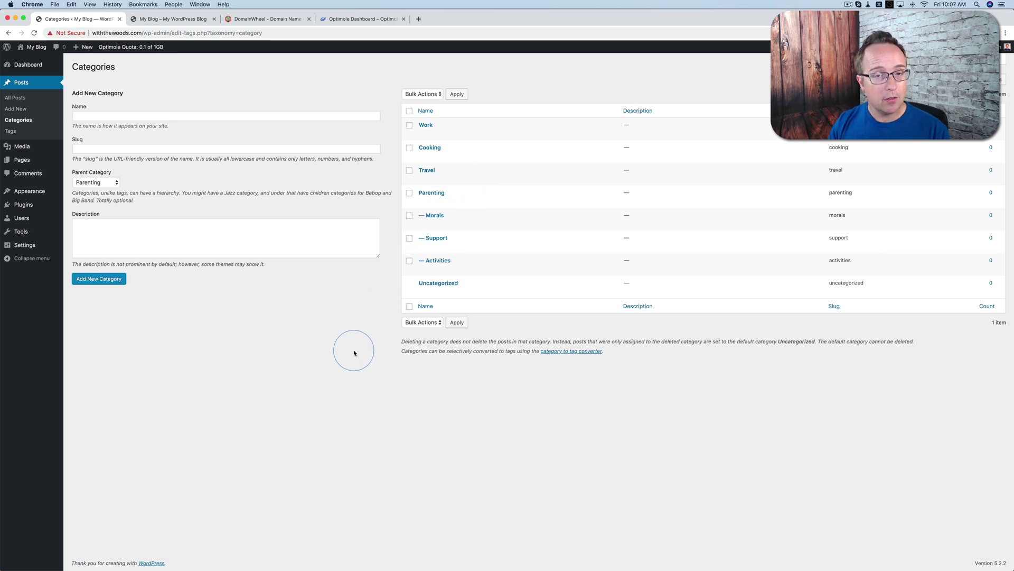
{"action": "mouse_move", "coordinate": [430, 218]}
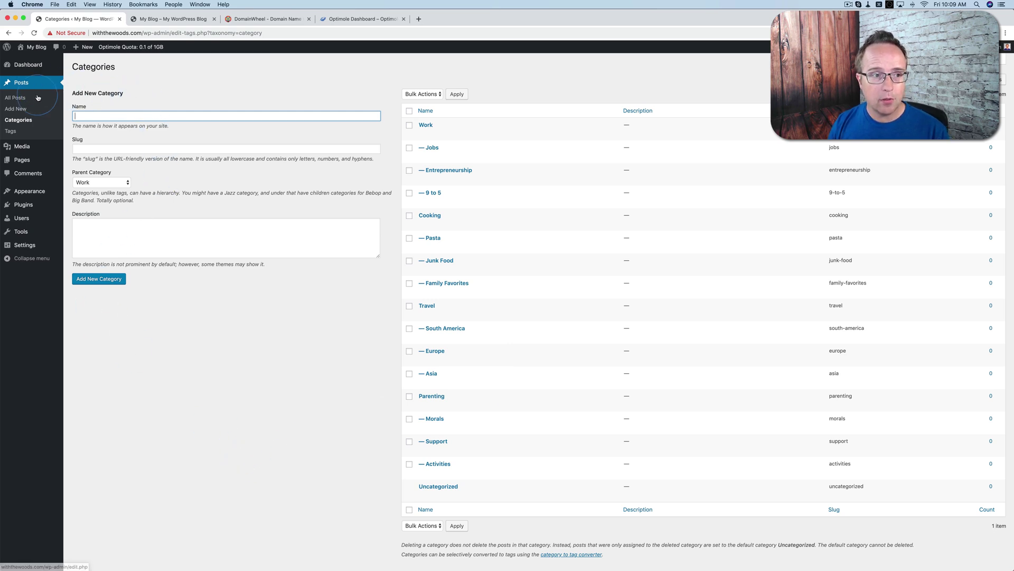
Create a new post, disable the editor tips, and title the post "Family Trip To Europe"
{"action": "left_click", "coordinate": [22, 111]}
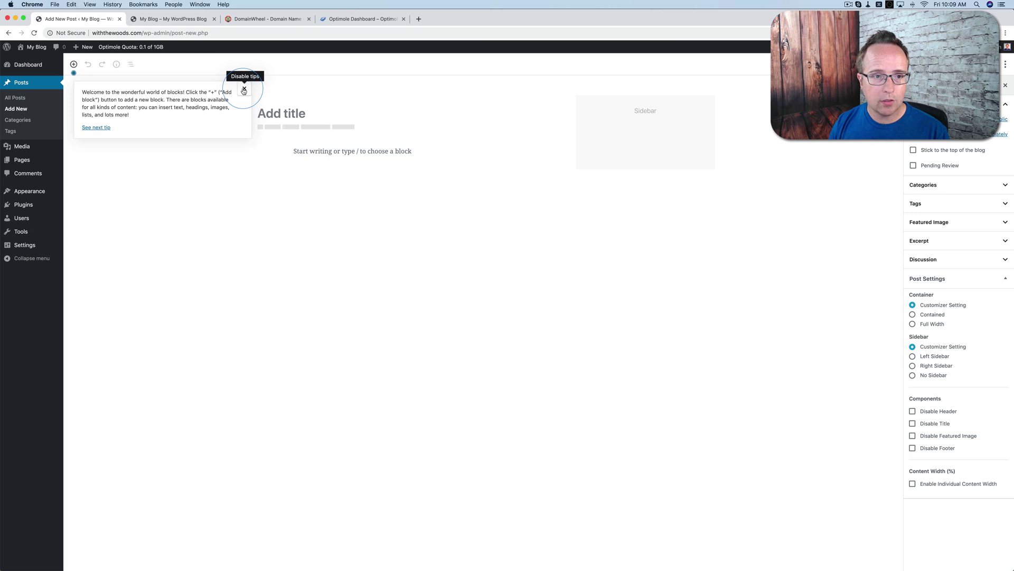
{"action": "left_click", "coordinate": [244, 90]}
{"action": "left_click", "coordinate": [315, 111]}
{"action": "type", "text": "Family Trip To E"}
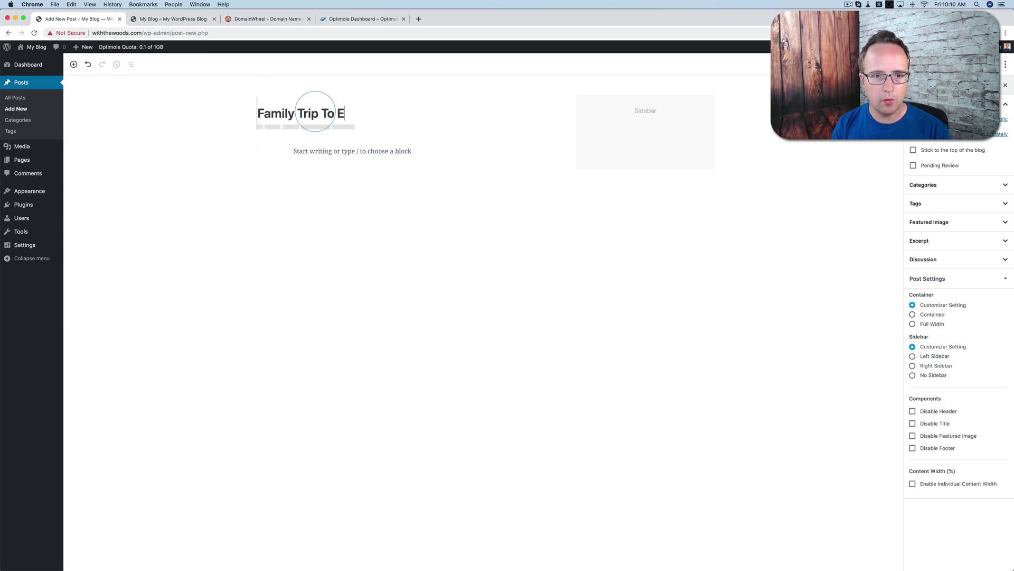
{"action": "type", "text": "urope"}
{"action": "left_click", "coordinate": [372, 151]}
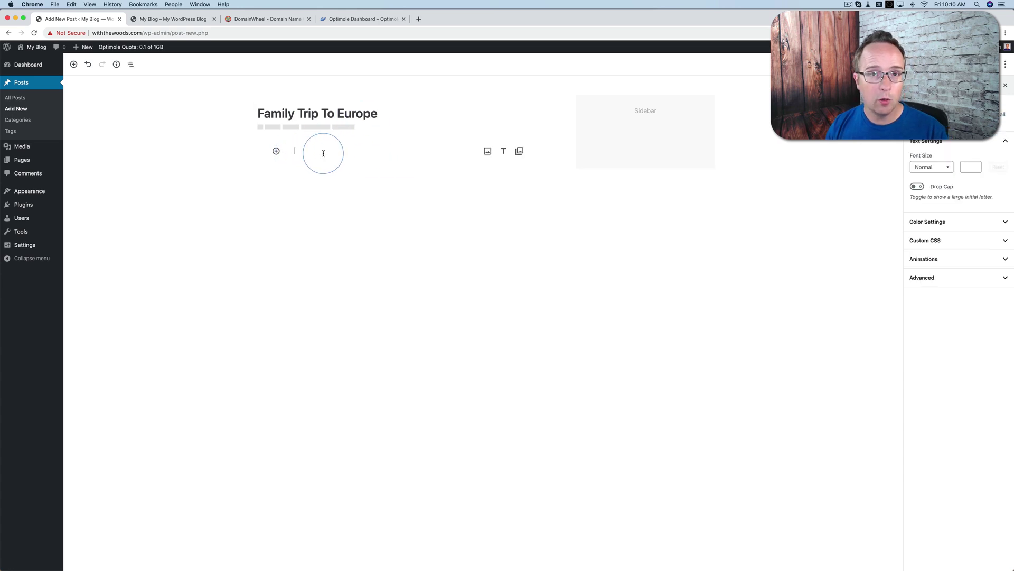
Search Google for lorem ipsum in a new browser tab and open the Lipsum generator site
{"action": "left_click", "coordinate": [419, 19]}
{"action": "type", "text": "lore"}
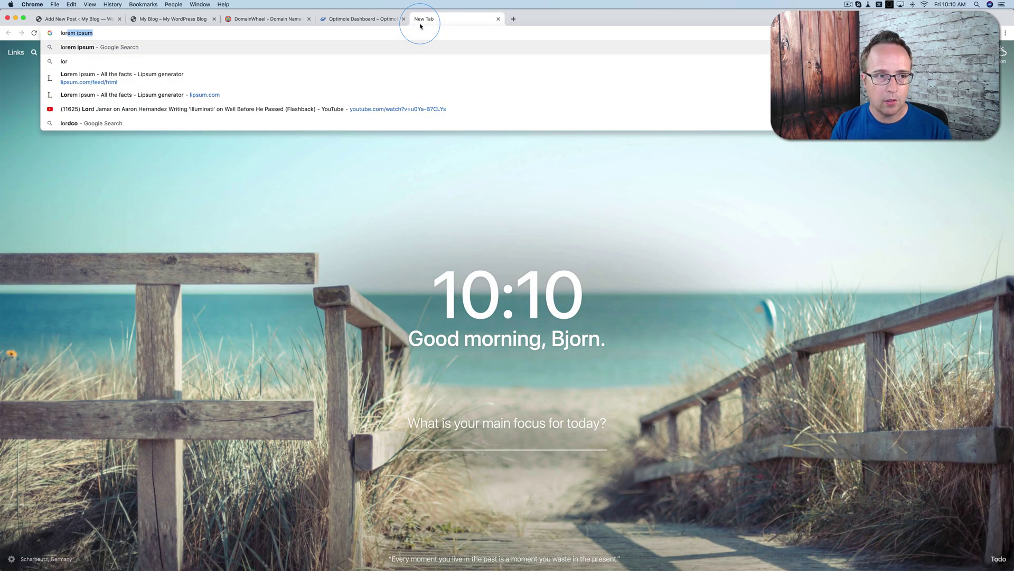
{"action": "key", "text": "Return"}
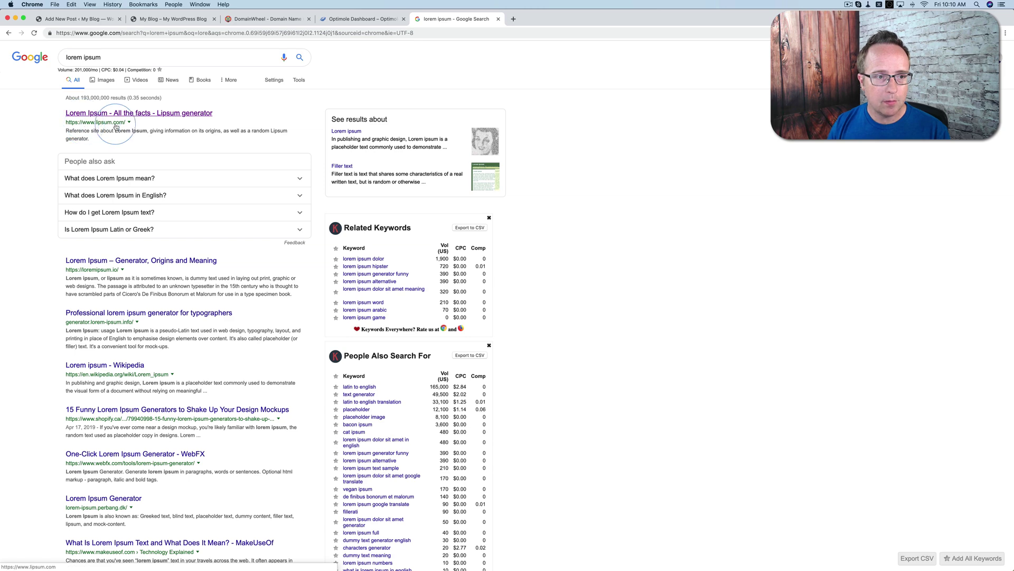
{"action": "left_click", "coordinate": [142, 115]}
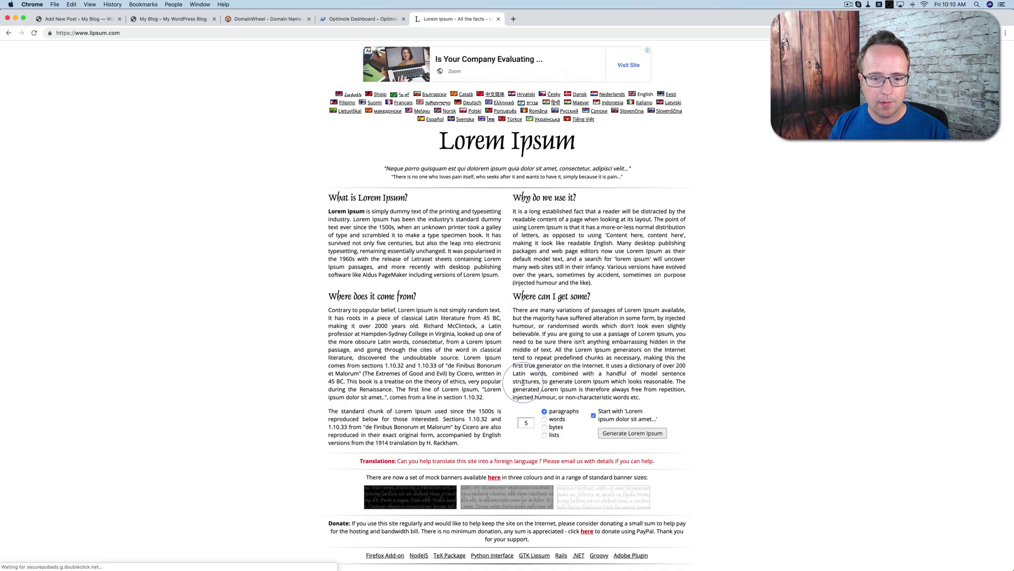
Generate 20 paragraphs of Lorem Ipsum placeholder text, keeping the standard opening words
{"action": "left_click", "coordinate": [528, 425]}
{"action": "key", "text": "BackSpace"}
{"action": "type", "text": "20"}
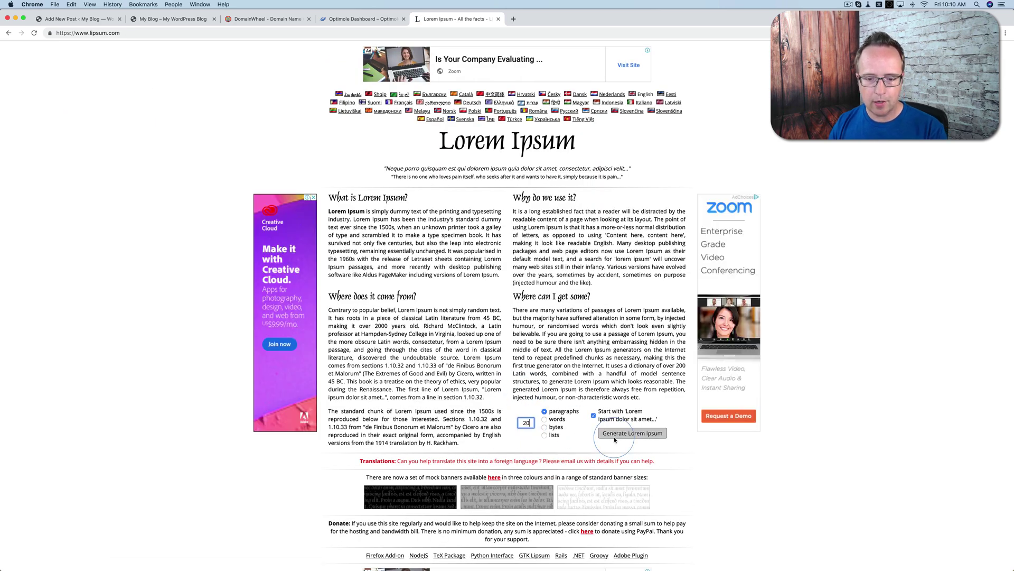
{"action": "left_click", "coordinate": [626, 435]}
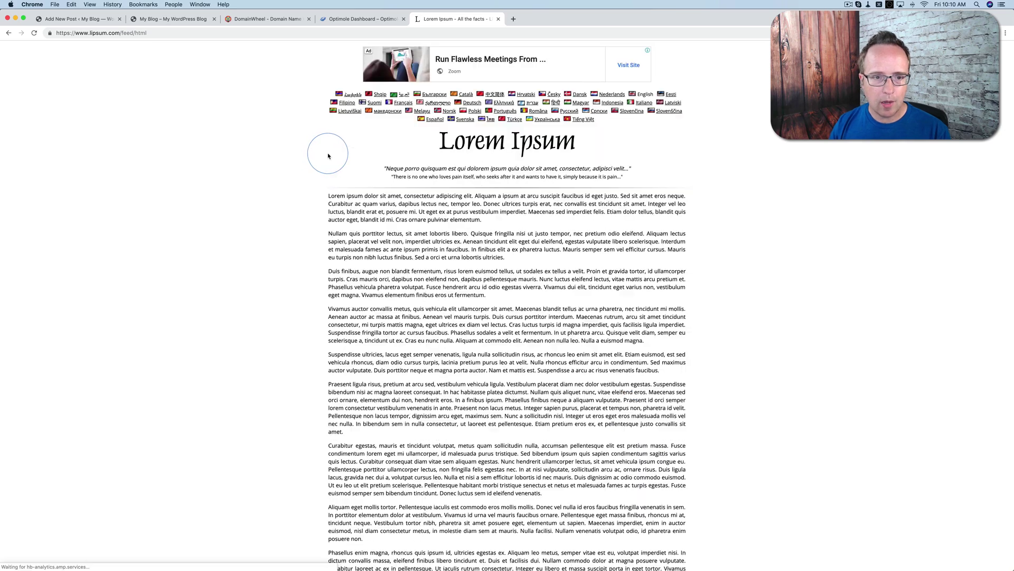
Copy the generated Lorem Ipsum paragraphs and paste them into the body of the WordPress post "Family Trip To Europe"
{"action": "left_click_drag", "start_coordinate": [332, 193], "coordinate": [527, 482]}
{"action": "left_click", "coordinate": [74, 19]}
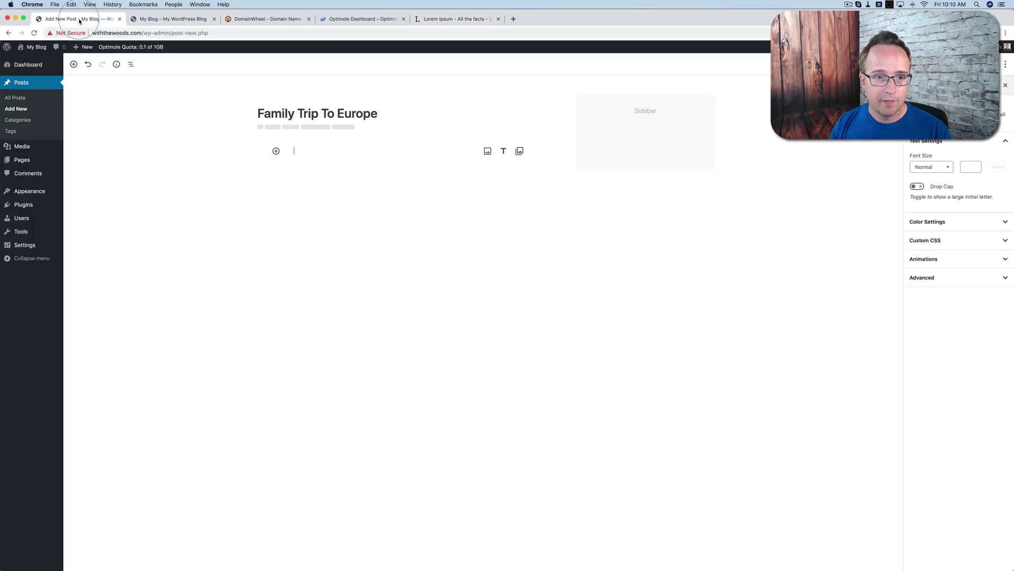
{"action": "left_click", "coordinate": [285, 213]}
{"action": "left_click", "coordinate": [307, 153]}
{"action": "key", "text": "super+v"}
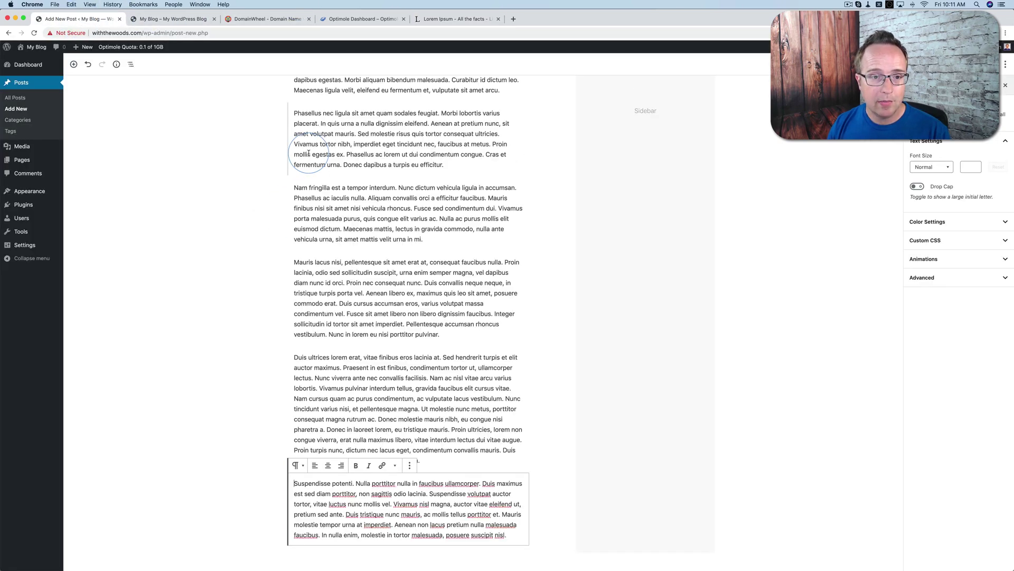
{"action": "scroll", "coordinate": [353, 333], "scroll_direction": "up", "scroll_amount": 10}
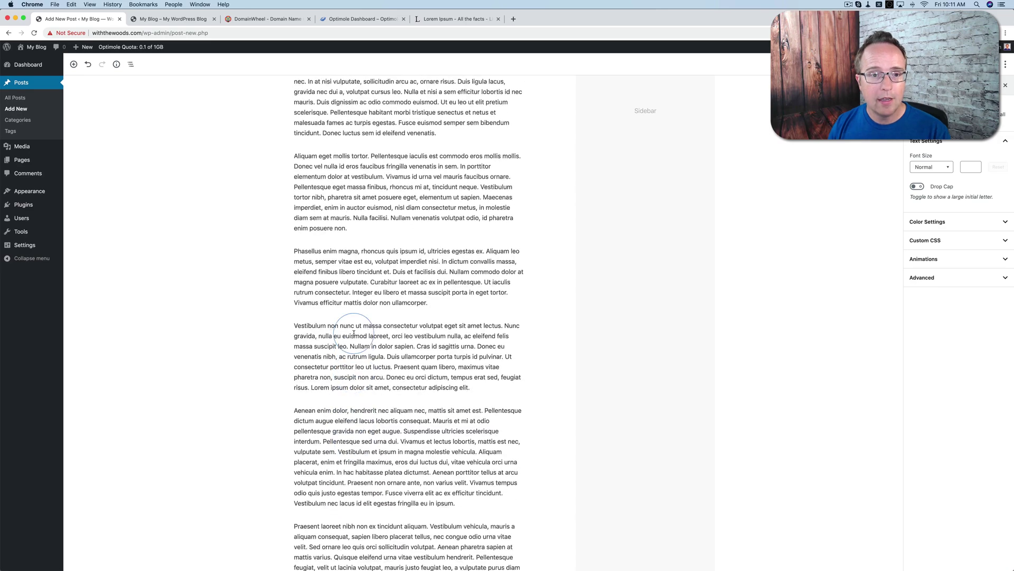
{"action": "scroll", "coordinate": [354, 332], "scroll_direction": "up", "scroll_amount": 10}
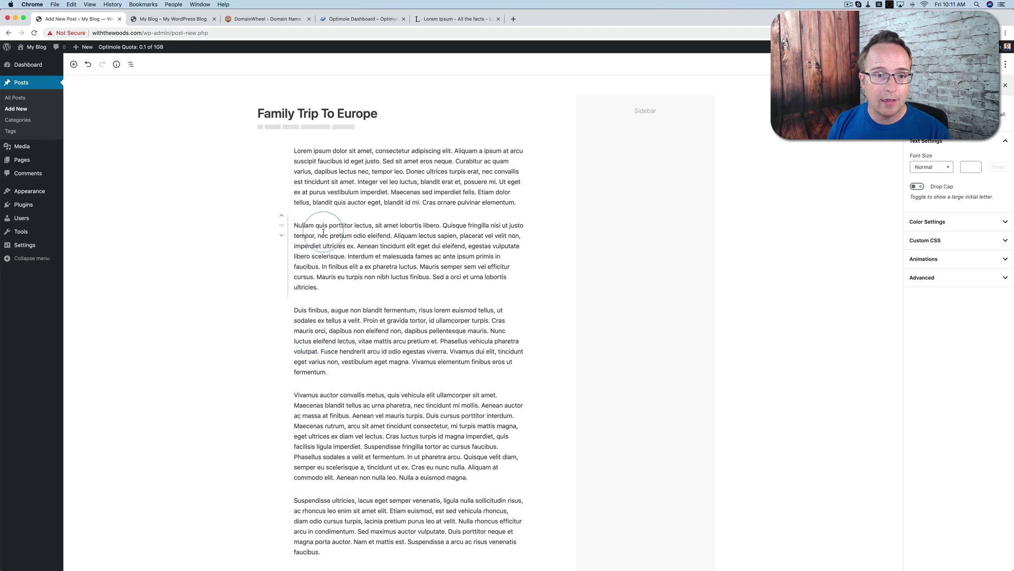
Deselect the paragraph block and open the post's featured image chooser
{"action": "left_click", "coordinate": [272, 211]}
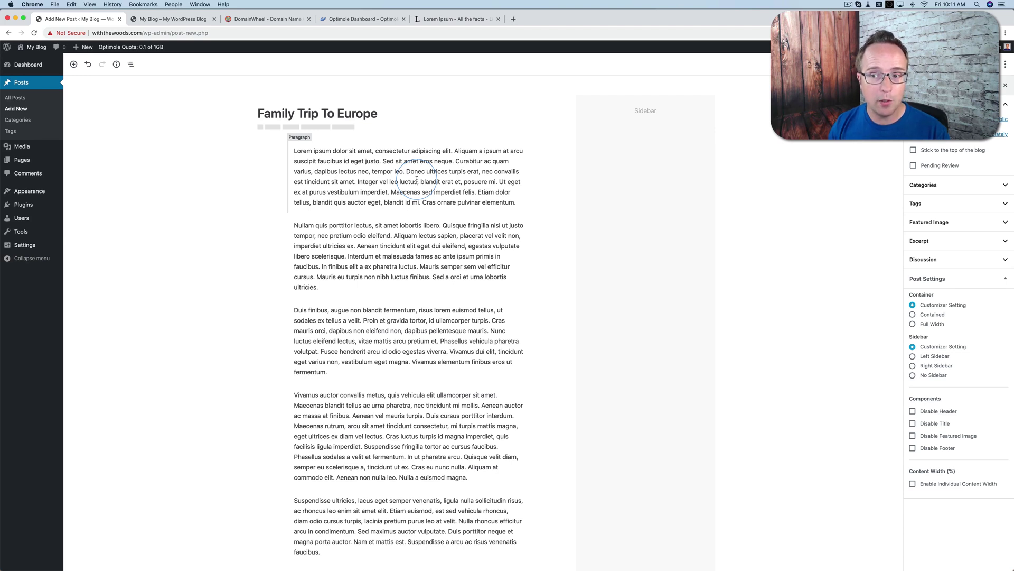
{"action": "left_click", "coordinate": [926, 224]}
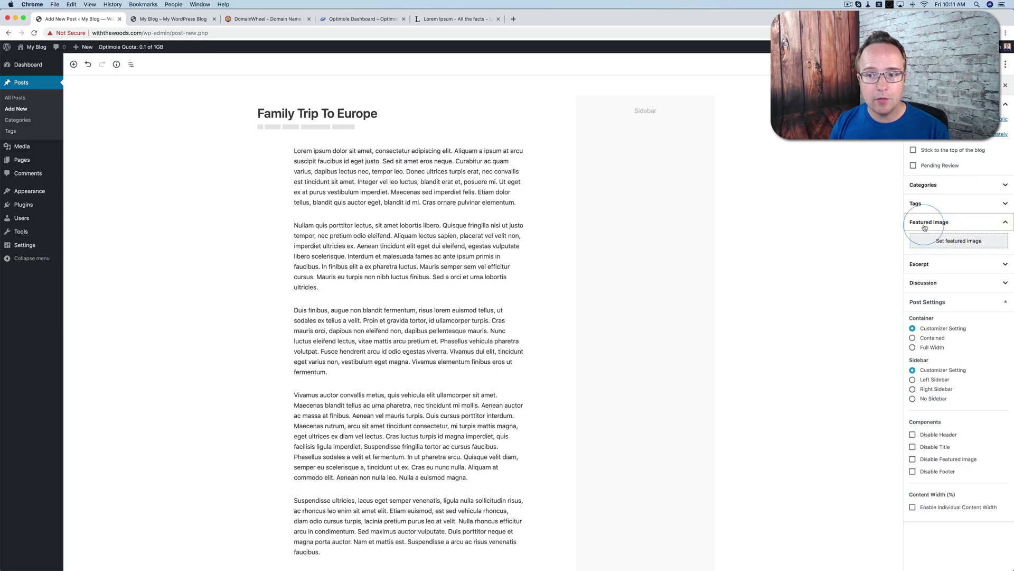
{"action": "left_click", "coordinate": [955, 241]}
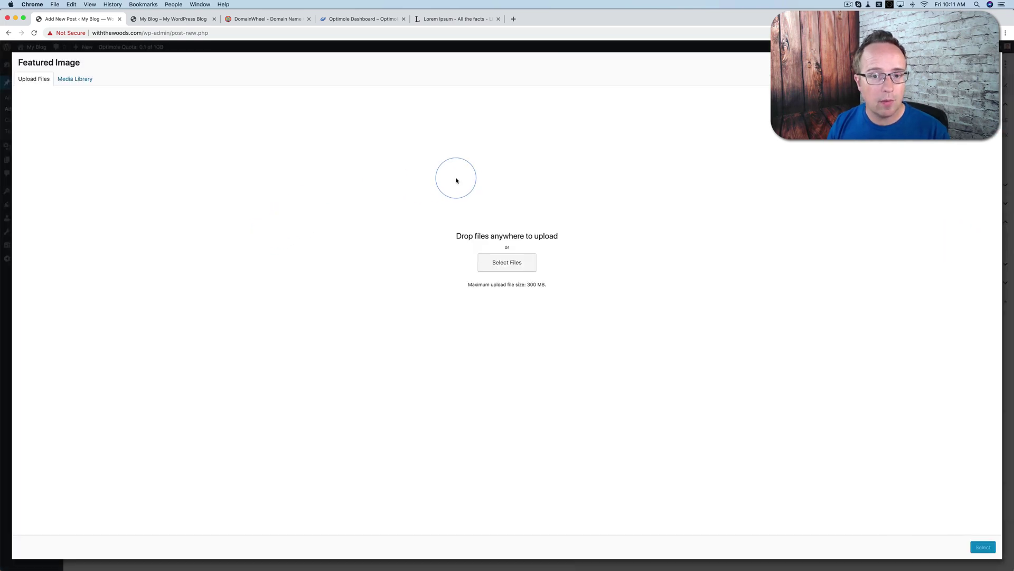
Upload the family photos from the With The Woods folder in Finder and set family-vacation-travel-rv-holiday-trip.jpg as the post's featured image
{"action": "key", "text": "super+Tab"}
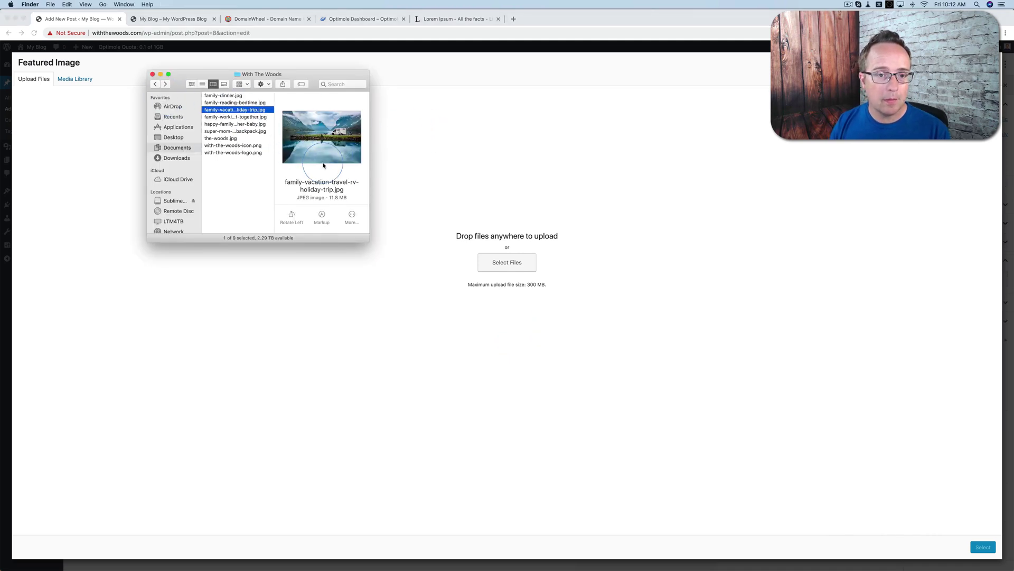
{"action": "key", "text": "super+a"}
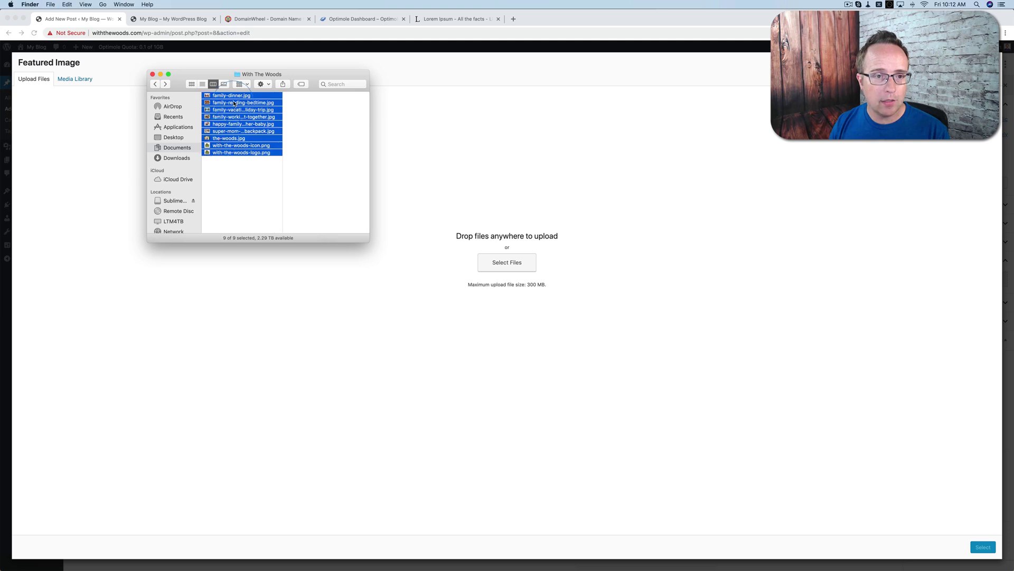
{"action": "left_click_drag", "start_coordinate": [232, 104], "coordinate": [379, 140]}
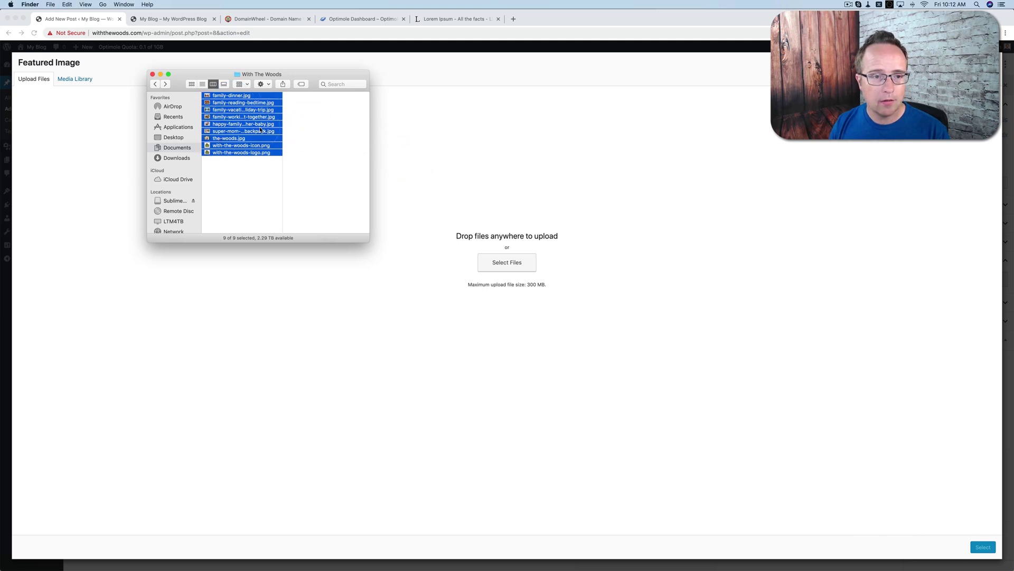
{"action": "left_click_drag", "start_coordinate": [260, 129], "coordinate": [385, 191]}
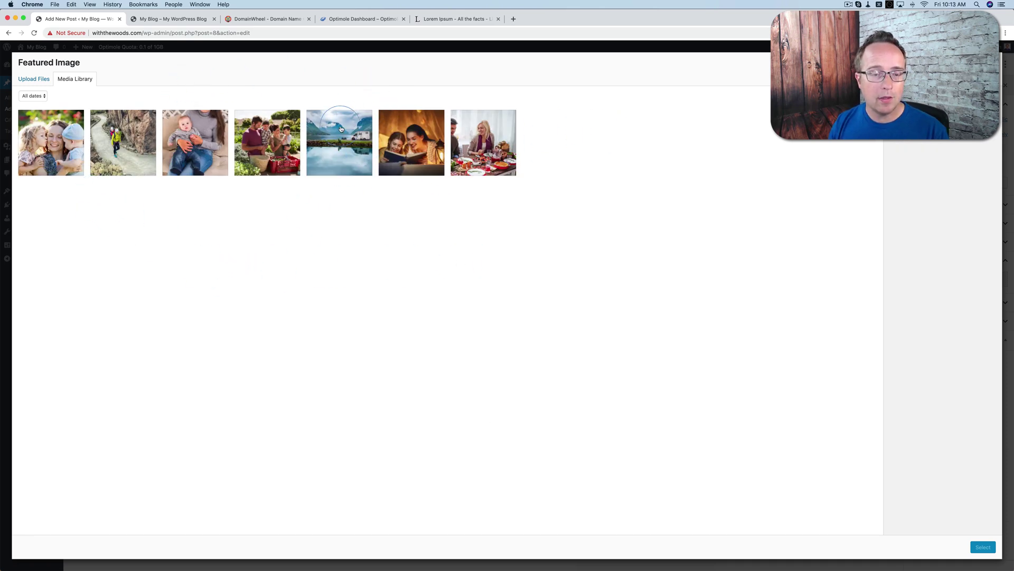
{"action": "left_click", "coordinate": [327, 146]}
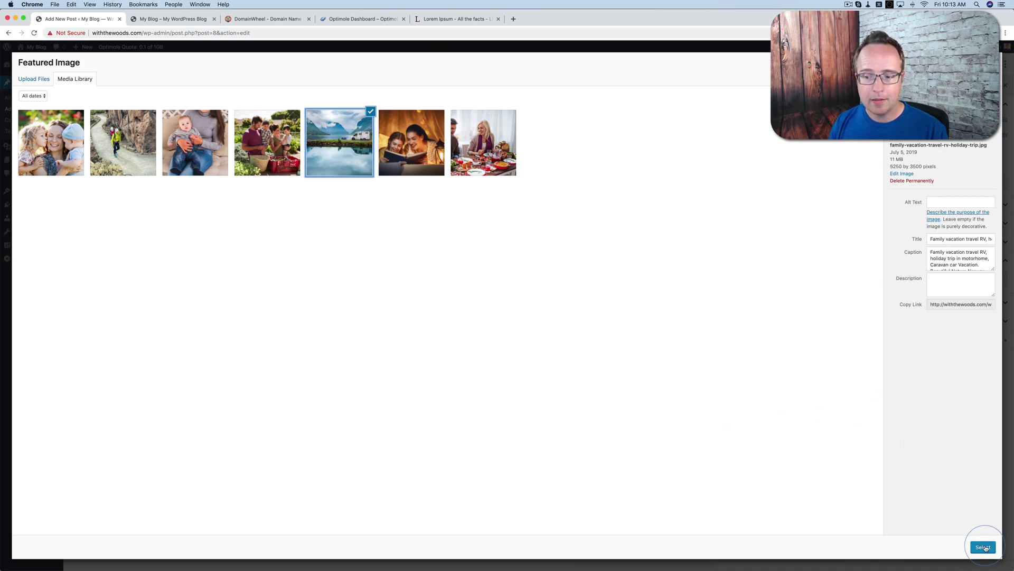
{"action": "left_click", "coordinate": [983, 548]}
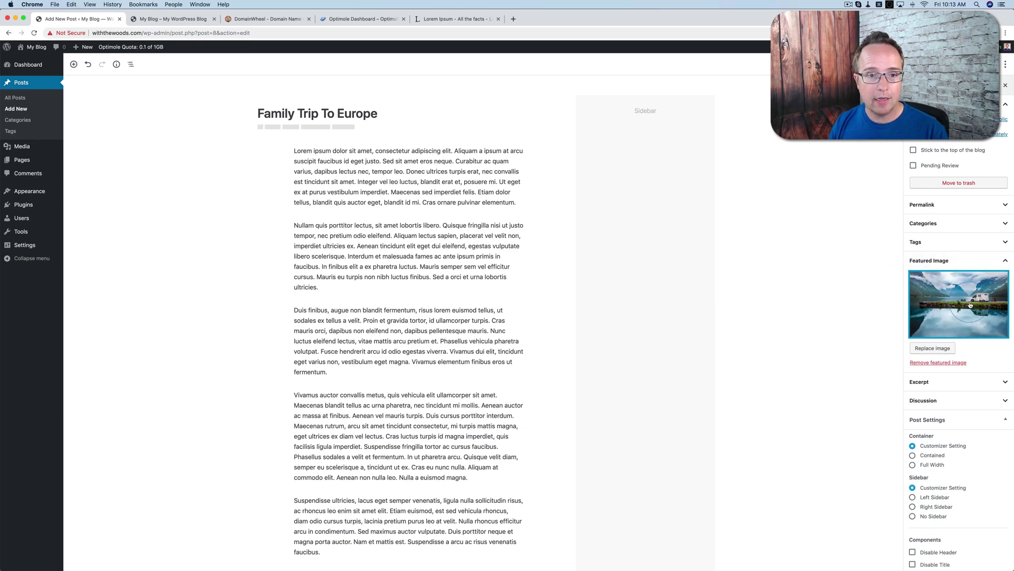
Copy the post's first Lorem Ipsum paragraph into its excerpt
{"action": "left_click", "coordinate": [933, 383]}
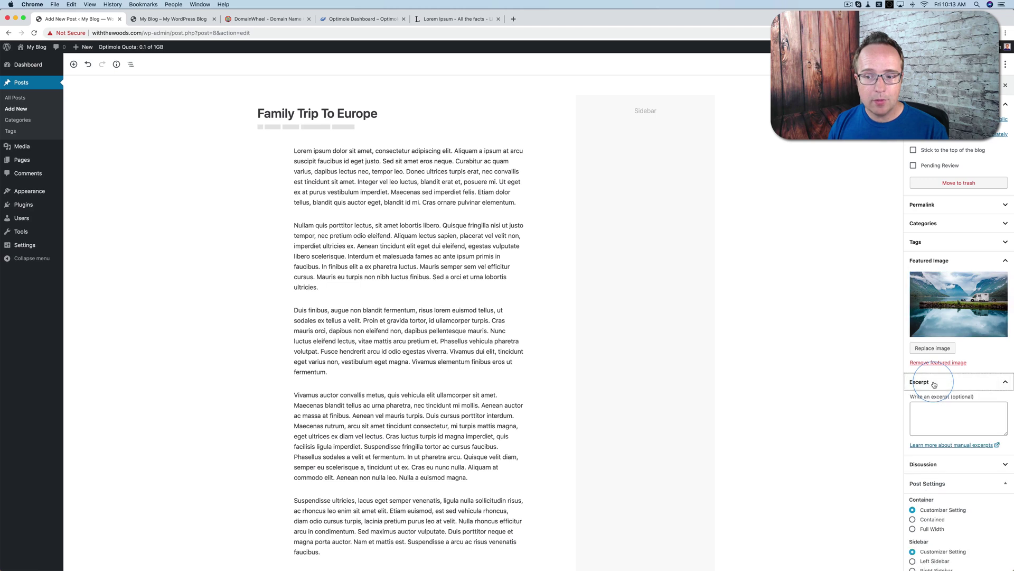
{"action": "left_click", "coordinate": [339, 150]}
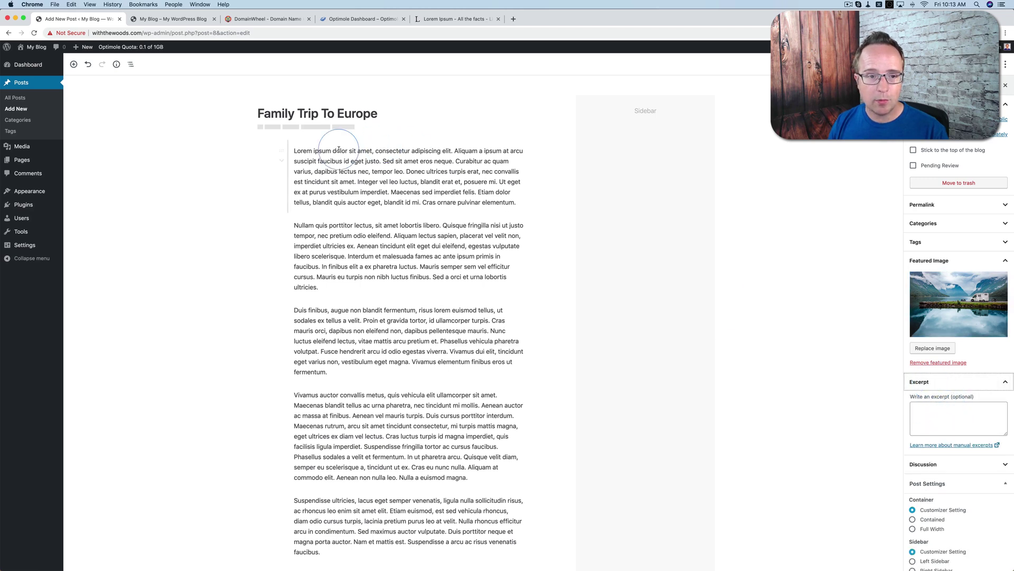
{"action": "left_click_drag", "start_coordinate": [294, 151], "coordinate": [516, 202]}
{"action": "key", "text": "super+c"}
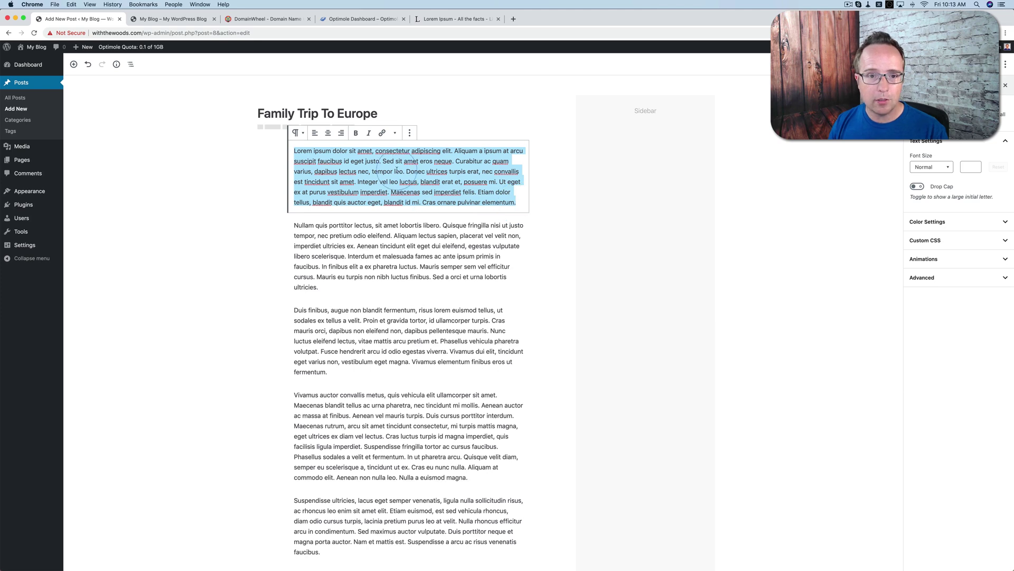
{"action": "left_click", "coordinate": [922, 85]}
{"action": "left_click", "coordinate": [940, 418]}
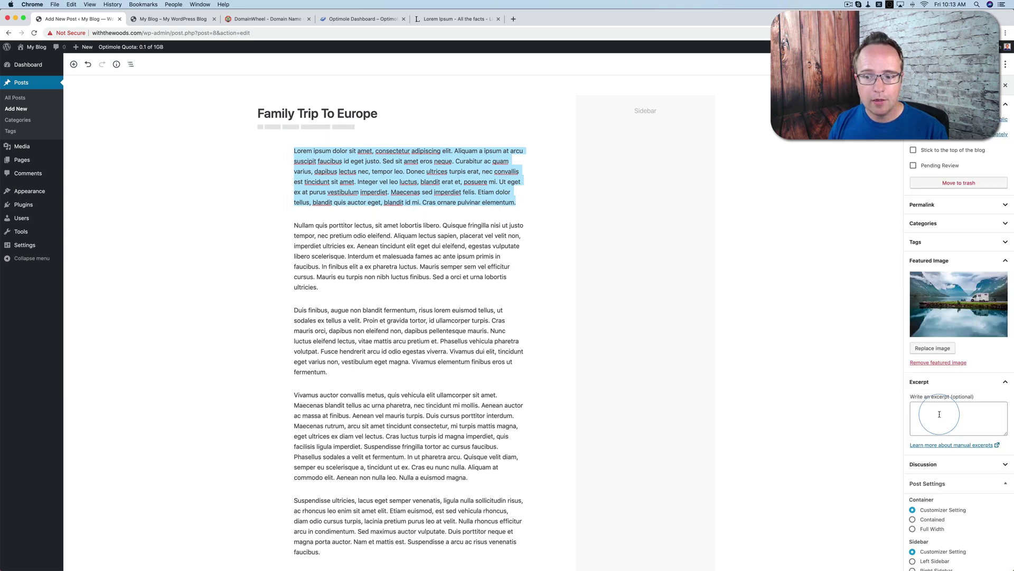
{"action": "key", "text": "super+v"}
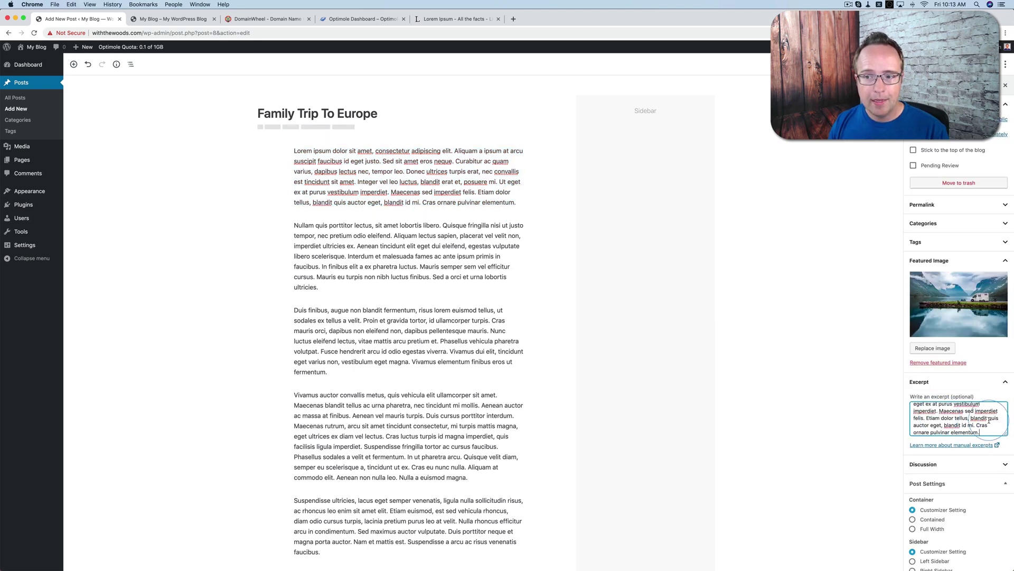
Assign the post to the Europe and Travel categories and publish it
{"action": "left_click", "coordinate": [1005, 224]}
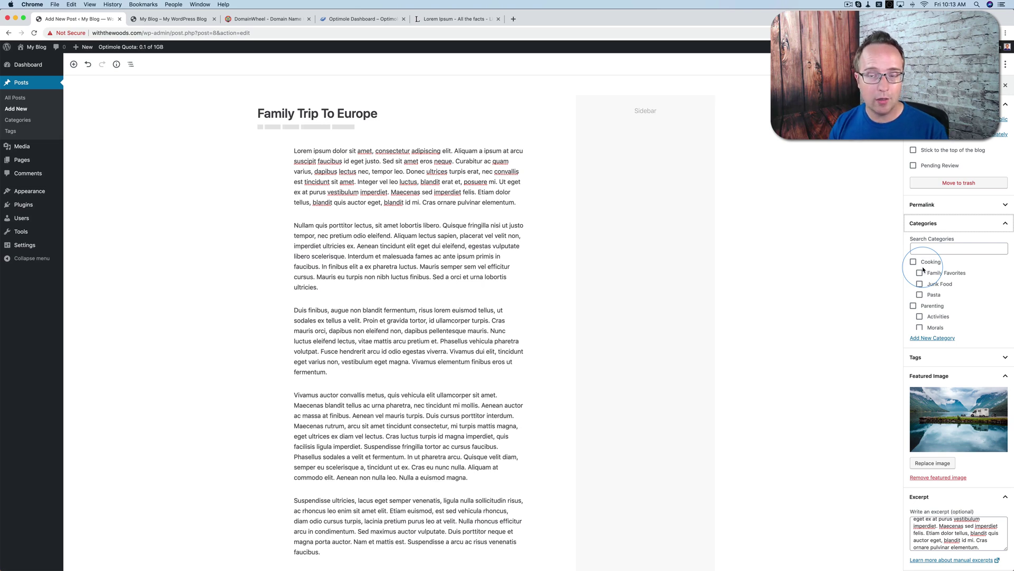
{"action": "scroll", "coordinate": [950, 299], "scroll_direction": "down", "scroll_amount": 3}
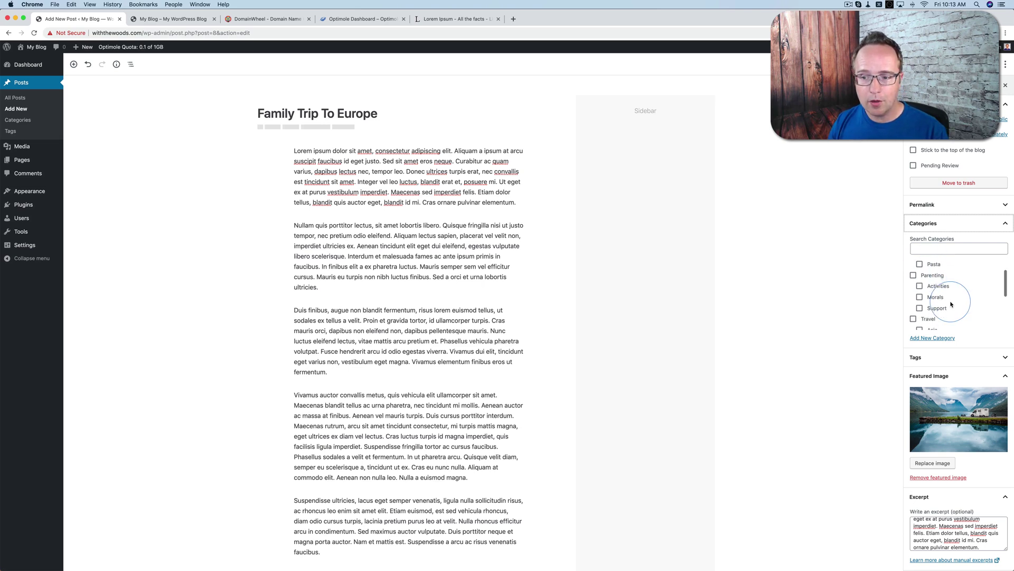
{"action": "scroll", "coordinate": [912, 299], "scroll_direction": "down", "scroll_amount": 2}
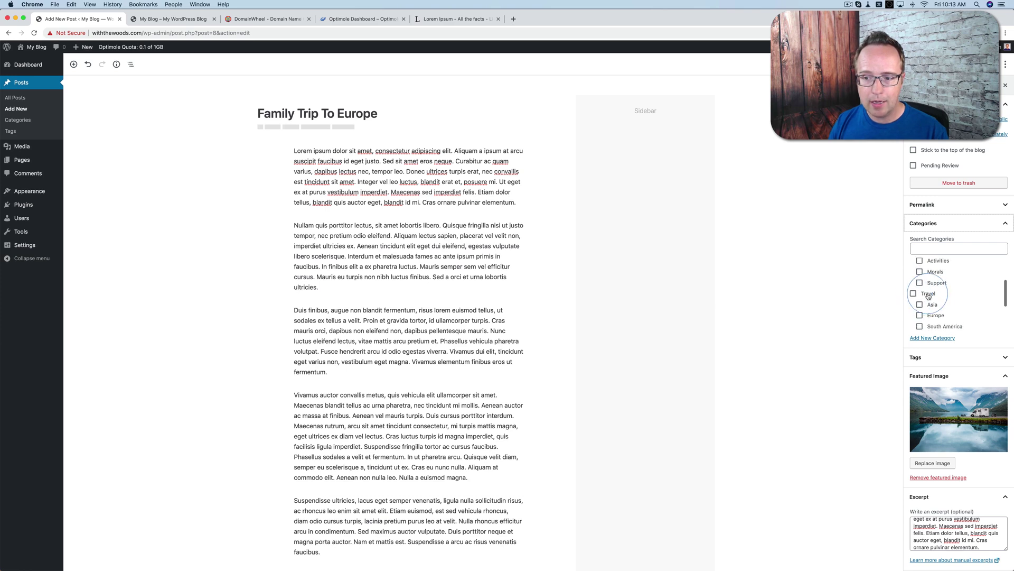
{"action": "left_click", "coordinate": [920, 297]}
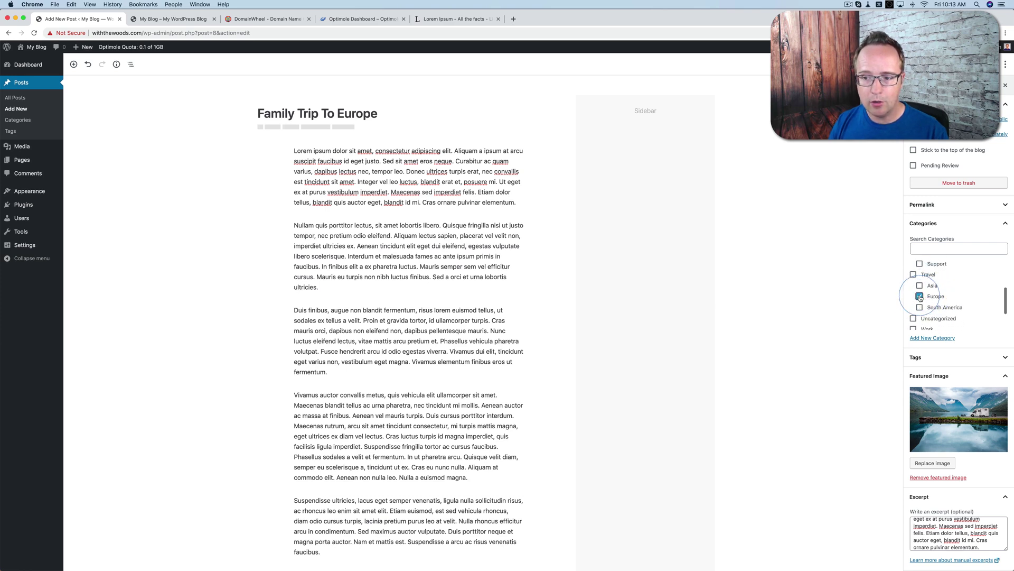
{"action": "left_click", "coordinate": [914, 274]}
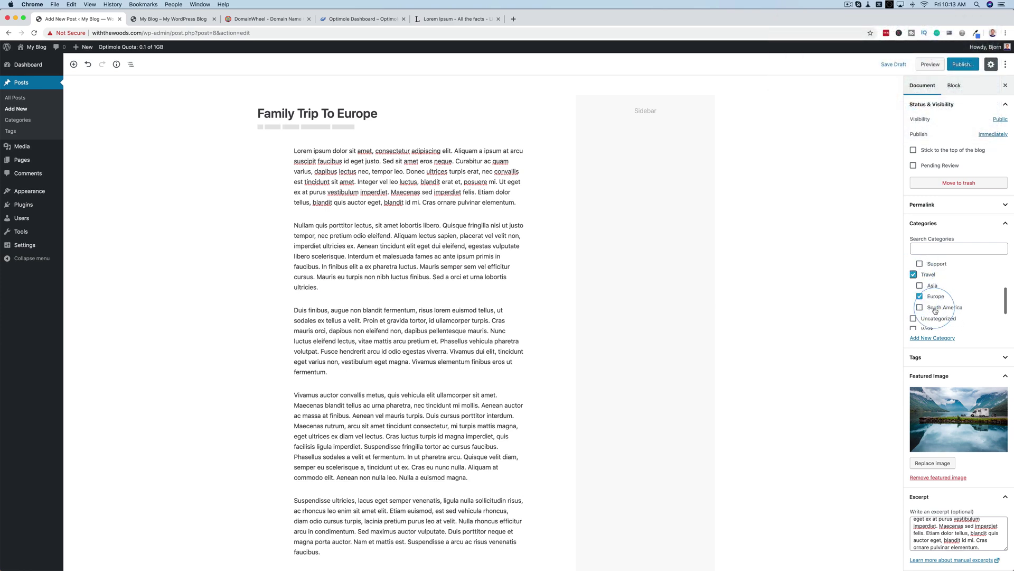
{"action": "left_click", "coordinate": [971, 65]}
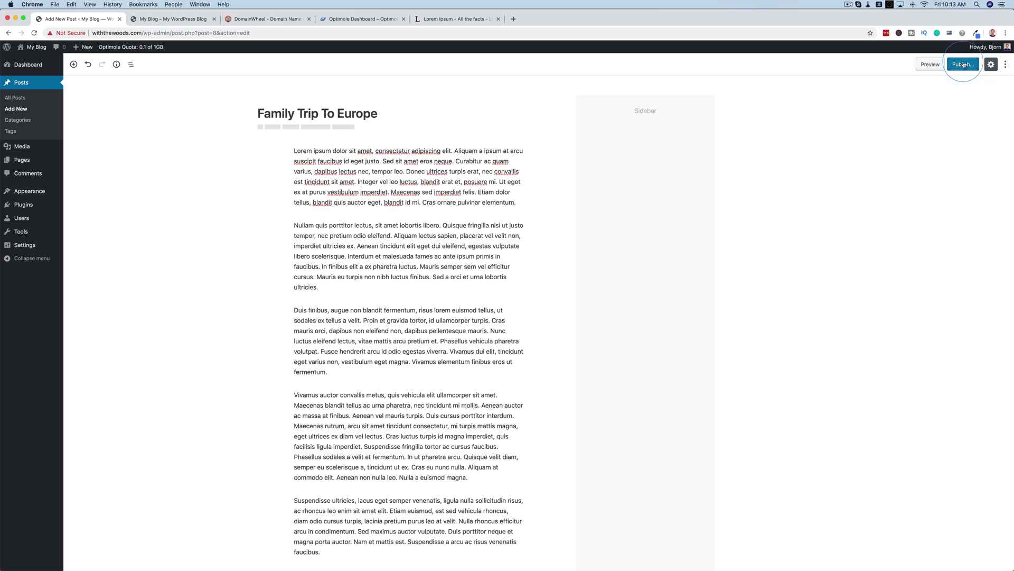
{"action": "left_click", "coordinate": [963, 64]}
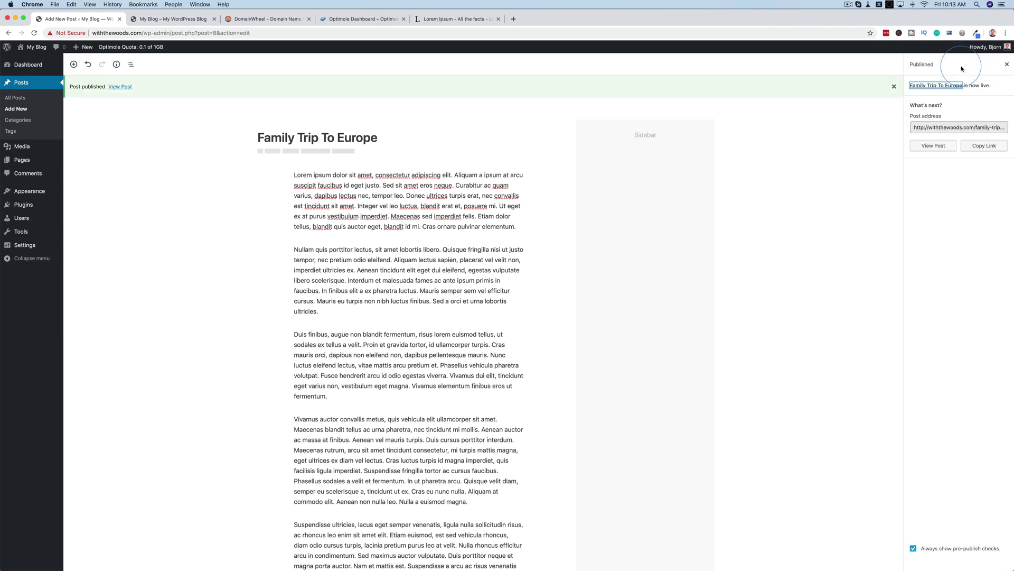
Open the published post in a new browser tab and review it from the title down to the comment form
{"action": "left_click", "coordinate": [120, 86], "text": "super"}
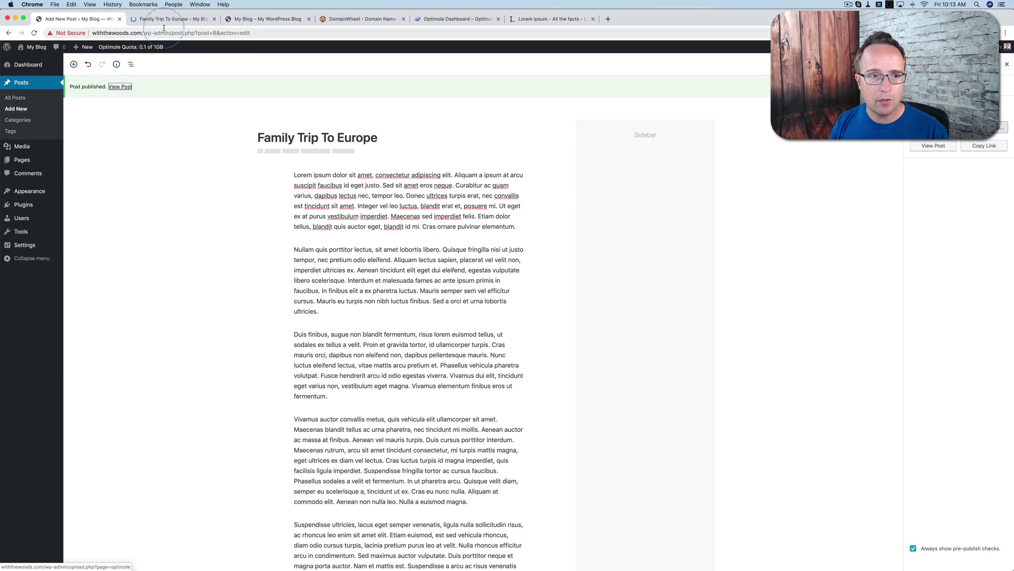
{"action": "left_click", "coordinate": [164, 25]}
{"action": "left_click", "coordinate": [309, 137]}
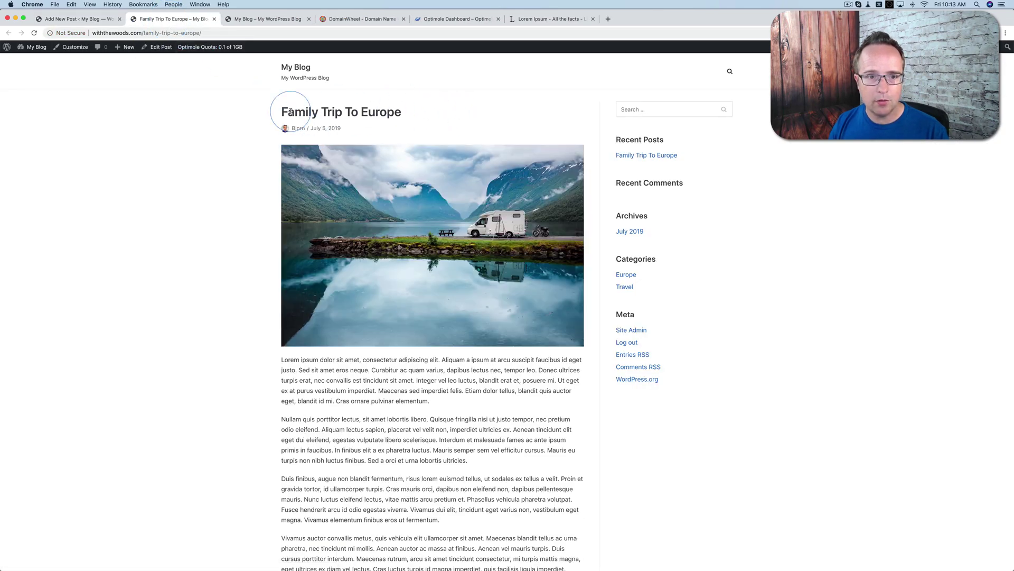
{"action": "scroll", "coordinate": [245, 135], "scroll_direction": "down", "scroll_amount": 5}
{"action": "scroll", "coordinate": [246, 137], "scroll_direction": "down", "scroll_amount": 15}
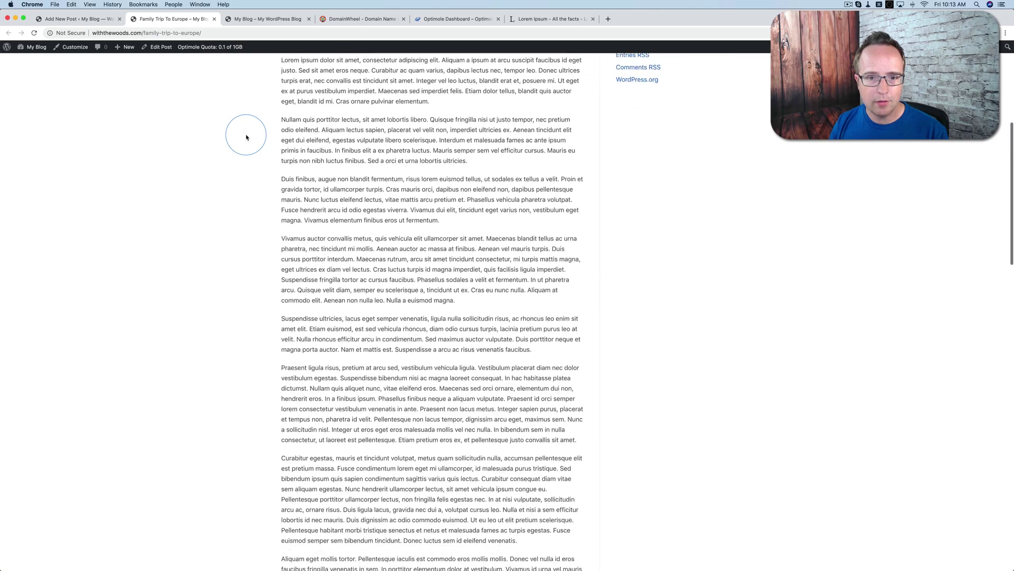
{"action": "scroll", "coordinate": [246, 137], "scroll_direction": "down", "scroll_amount": 10}
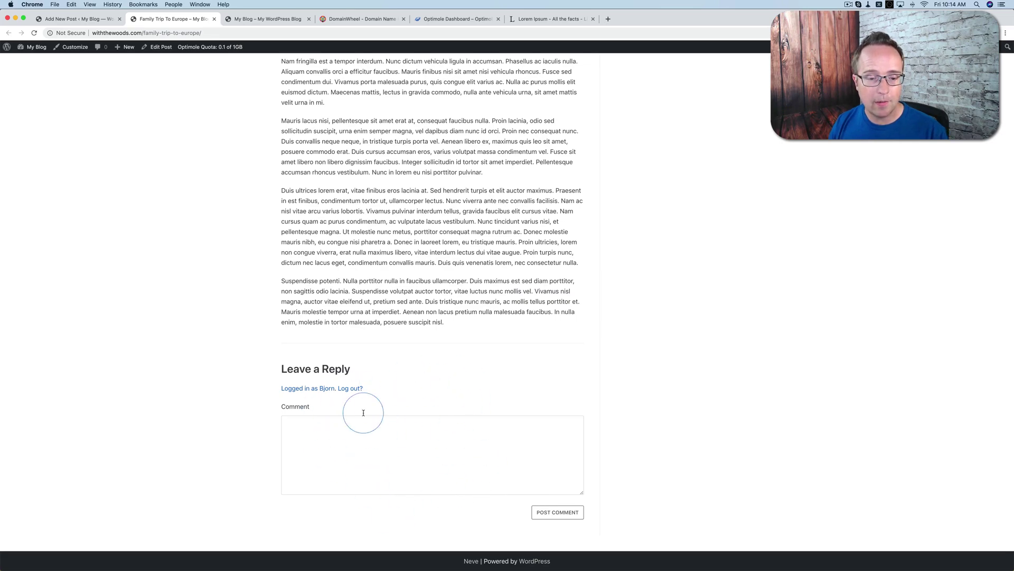
{"action": "scroll", "coordinate": [646, 414], "scroll_direction": "up", "scroll_amount": 10}
{"action": "scroll", "coordinate": [646, 415], "scroll_direction": "up", "scroll_amount": 10}
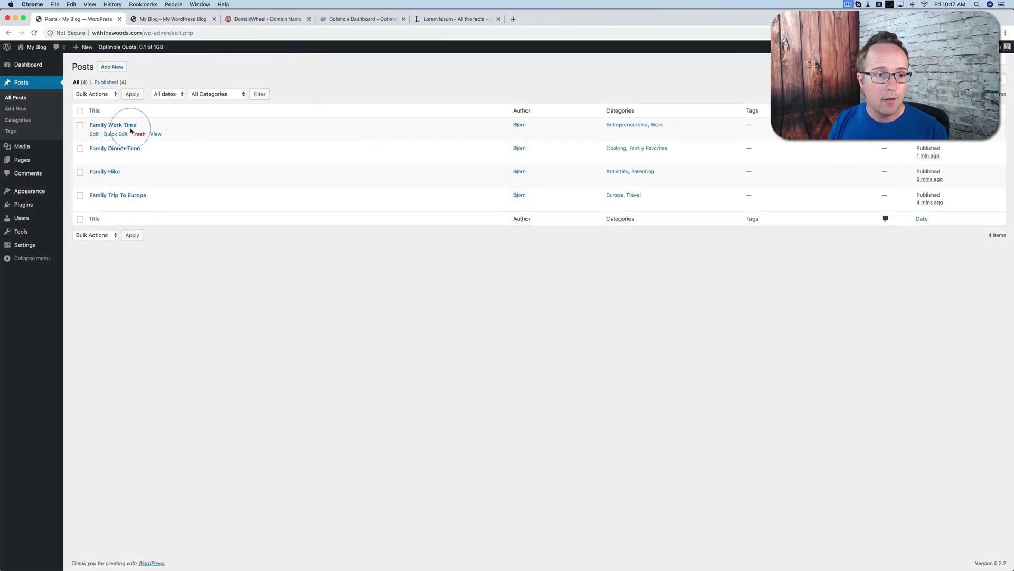
Review the titles in the posts list and open the theme Customizer
{"action": "mouse_move", "coordinate": [135, 165]}
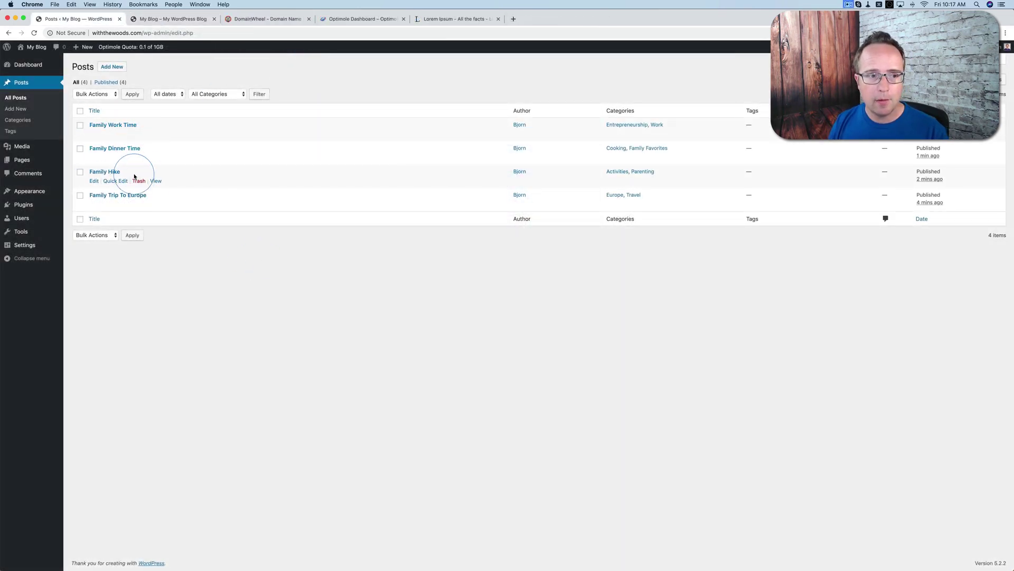
{"action": "mouse_move", "coordinate": [87, 206]}
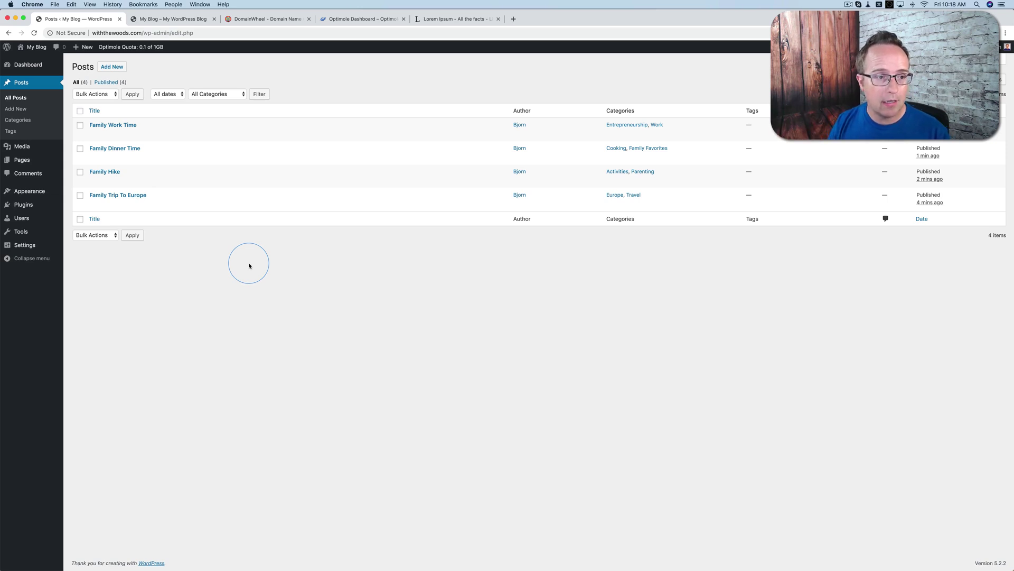
{"action": "mouse_move", "coordinate": [47, 191]}
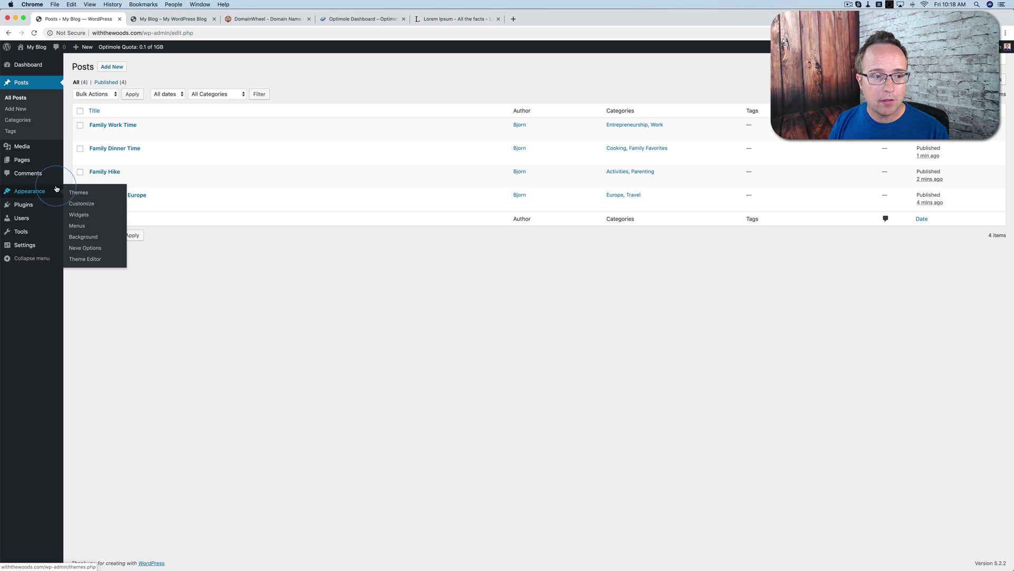
{"action": "left_click", "coordinate": [87, 205]}
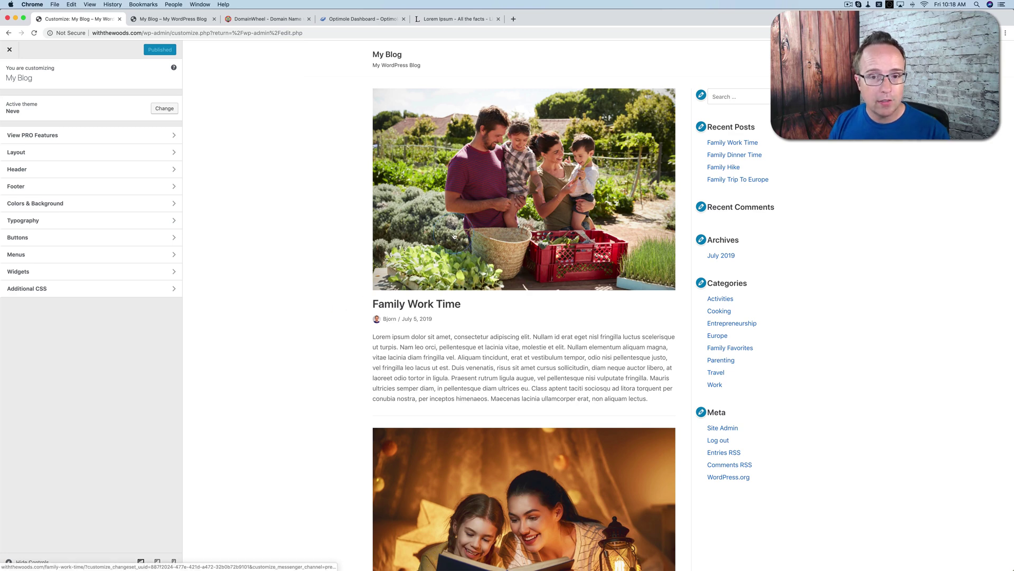
Examine the featured images and excerpts of all posts in the Customizer's blog preview
{"action": "scroll", "coordinate": [495, 195], "scroll_direction": "down", "scroll_amount": 1}
{"action": "scroll", "coordinate": [495, 195], "scroll_direction": "down", "scroll_amount": 10}
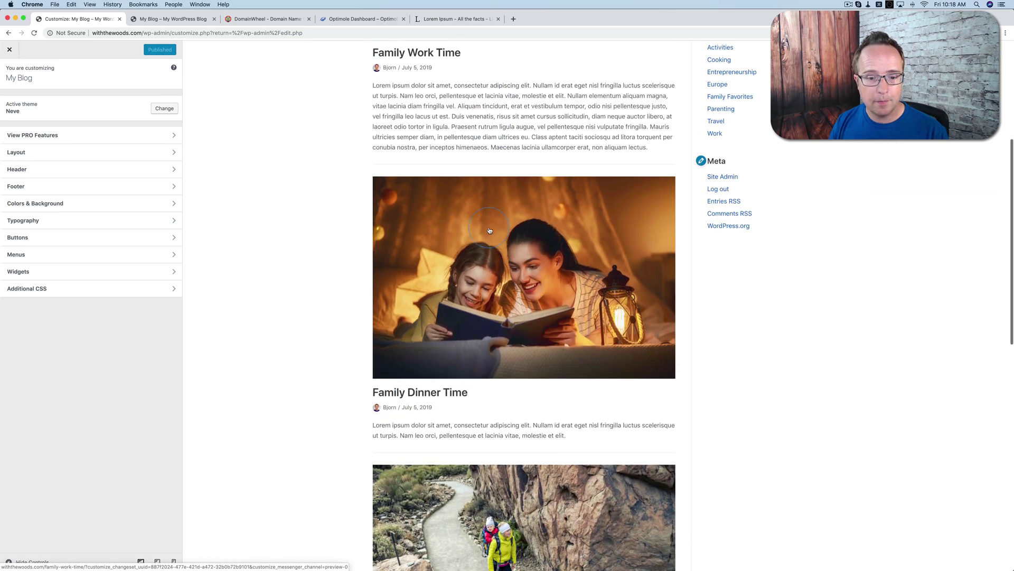
{"action": "scroll", "coordinate": [436, 248], "scroll_direction": "down", "scroll_amount": 9}
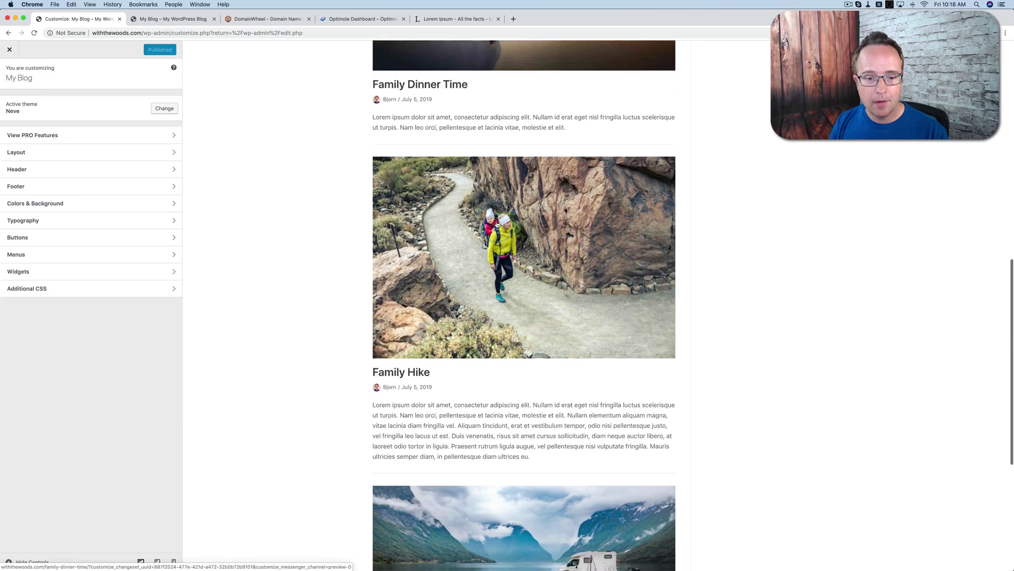
{"action": "scroll", "coordinate": [437, 216], "scroll_direction": "down", "scroll_amount": 4}
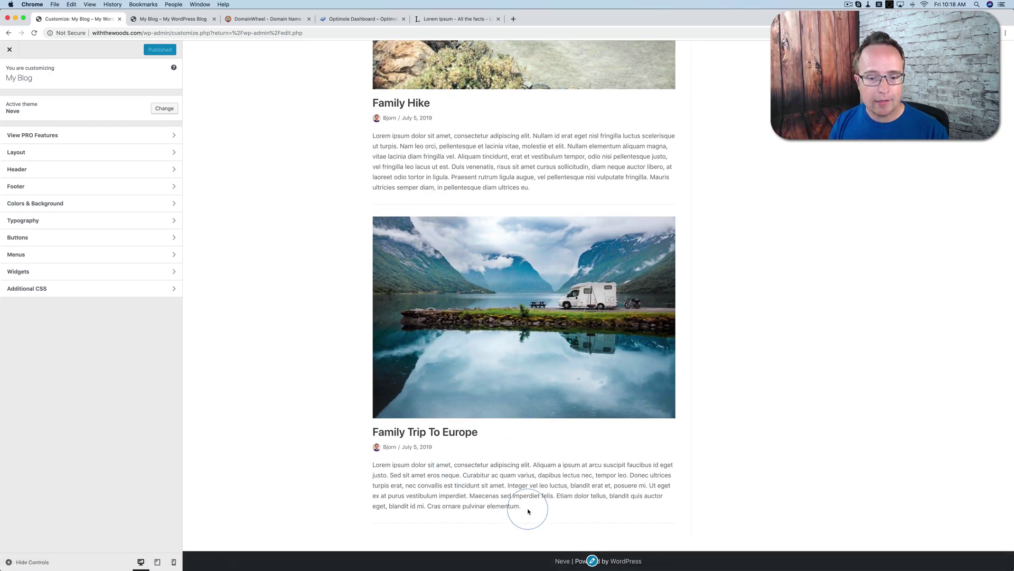
{"action": "left_click_drag", "start_coordinate": [522, 507], "coordinate": [373, 462]}
{"action": "scroll", "coordinate": [370, 463], "scroll_direction": "up", "scroll_amount": 3}
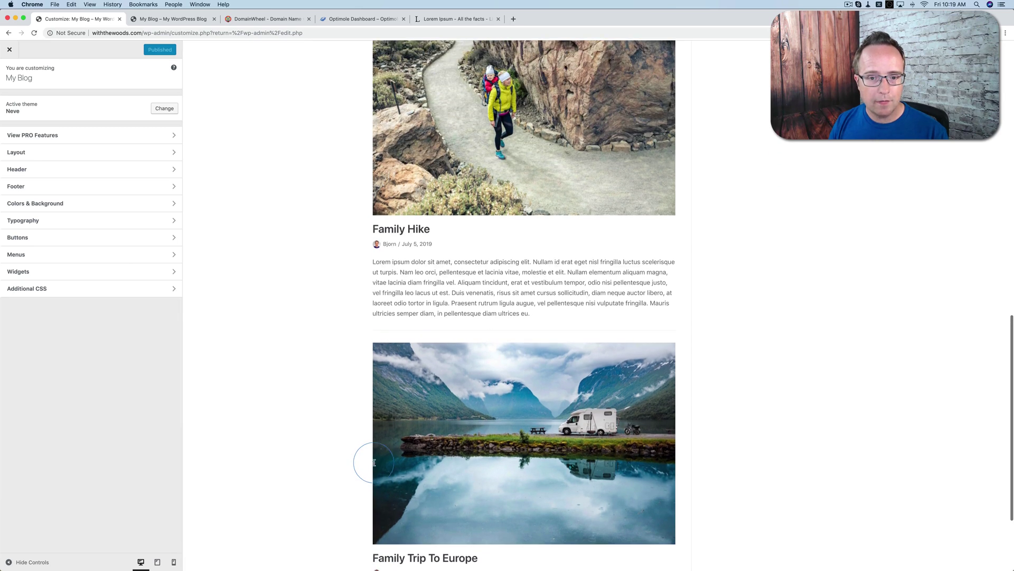
{"action": "left_click_drag", "start_coordinate": [511, 312], "coordinate": [376, 260]}
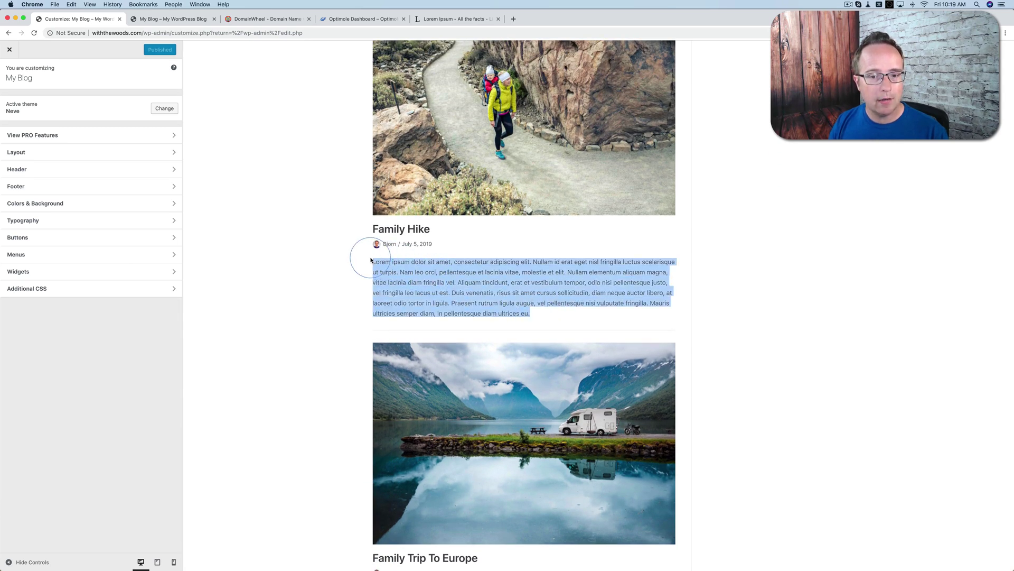
{"action": "scroll", "coordinate": [376, 264], "scroll_direction": "up", "scroll_amount": 4}
{"action": "scroll", "coordinate": [371, 259], "scroll_direction": "up", "scroll_amount": 10}
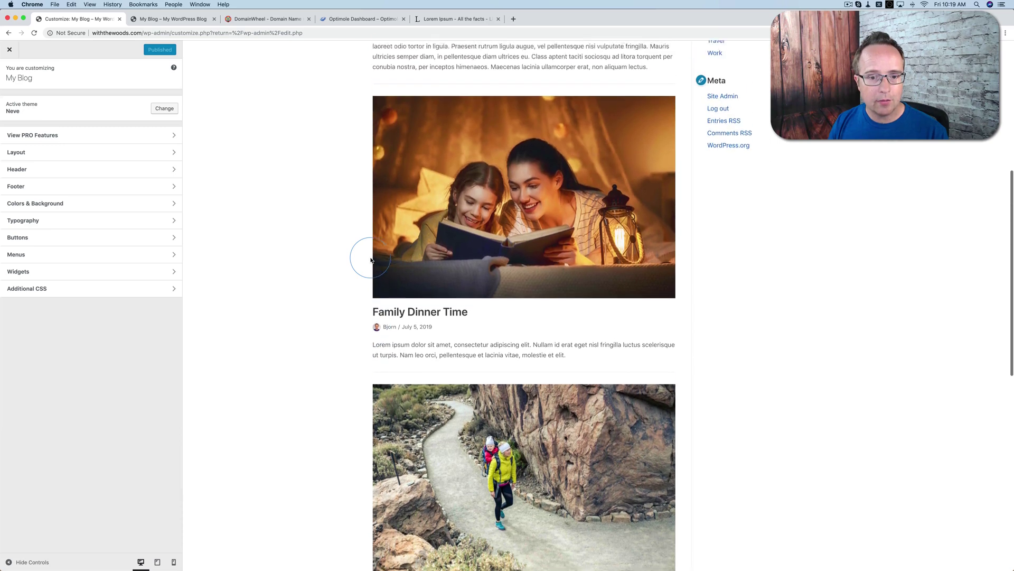
{"action": "scroll", "coordinate": [377, 149], "scroll_direction": "up", "scroll_amount": 2}
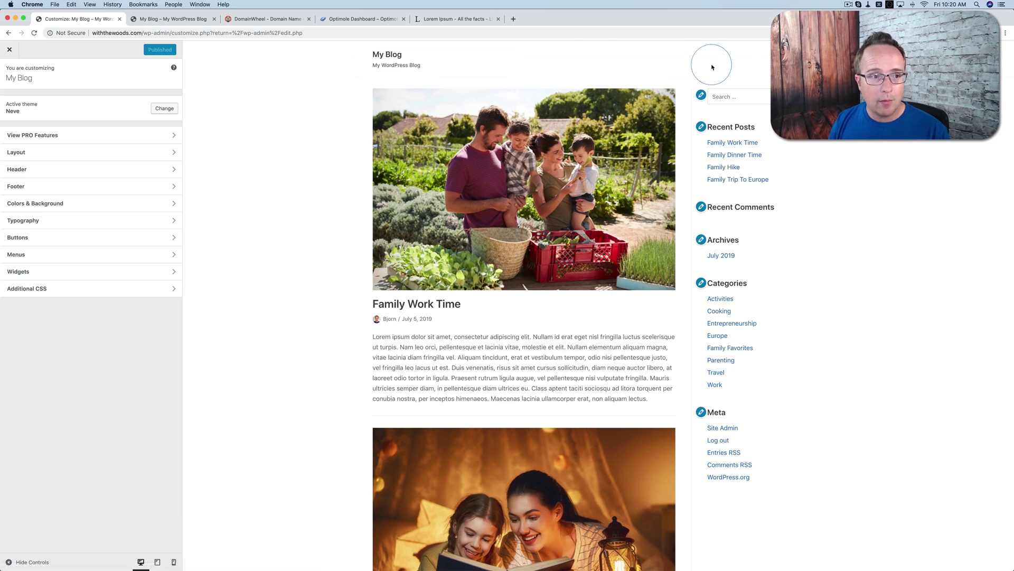
Set the header's site title to "With The Woods" and clear the tagline
{"action": "left_click", "coordinate": [17, 170]}
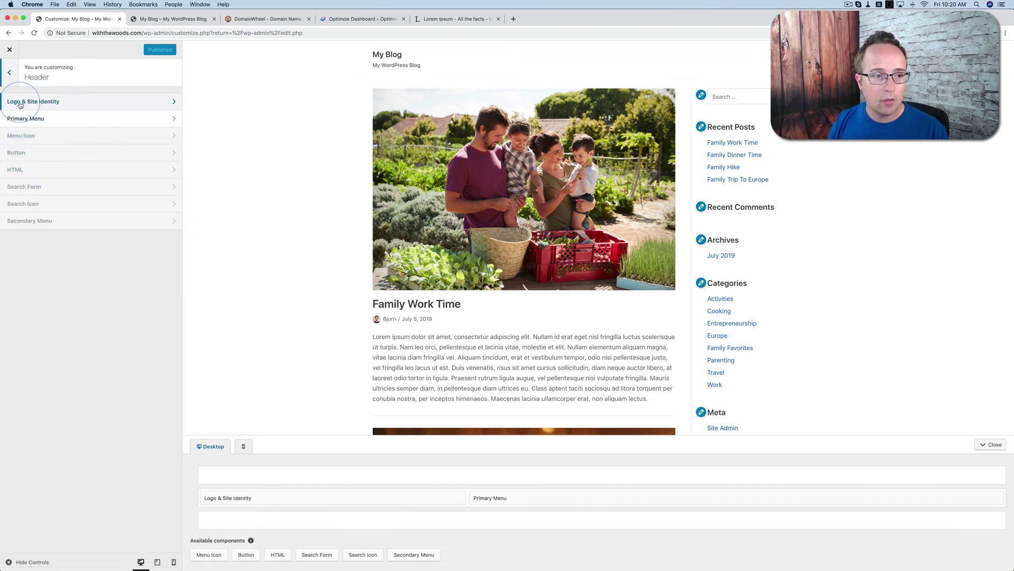
{"action": "left_click", "coordinate": [67, 105]}
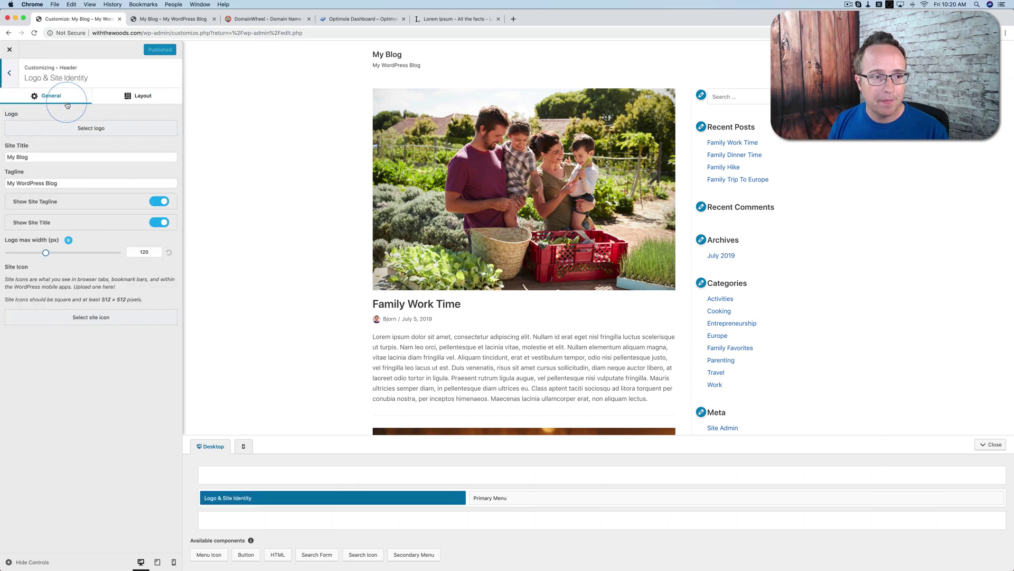
{"action": "left_click_drag", "start_coordinate": [28, 157], "coordinate": [103, 158]}
{"action": "type", "text": "With The Woods"}
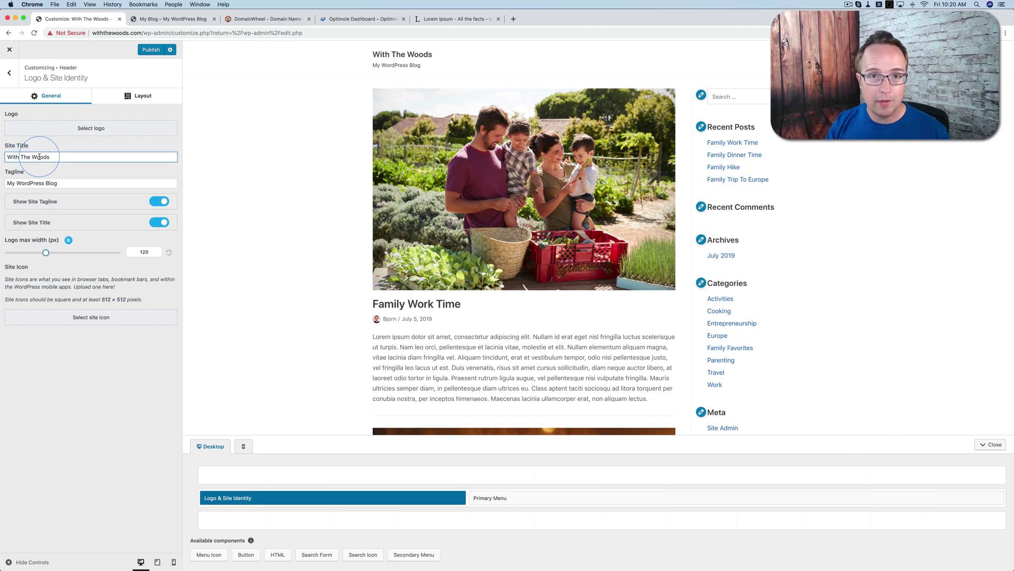
{"action": "left_click", "coordinate": [58, 157]}
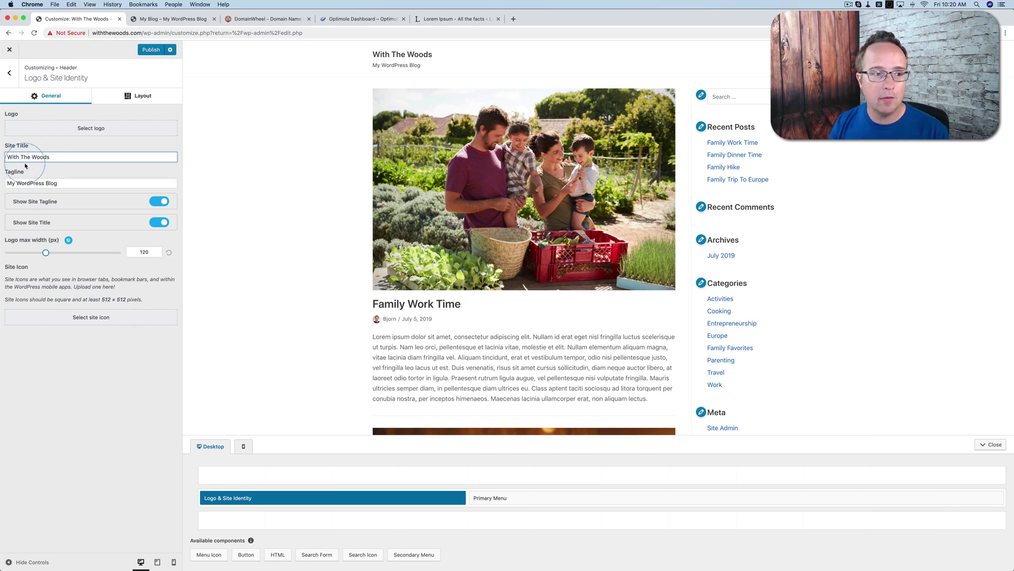
{"action": "left_click", "coordinate": [64, 181]}
{"action": "key", "text": "super+a"}
{"action": "key", "text": "BackSpace"}
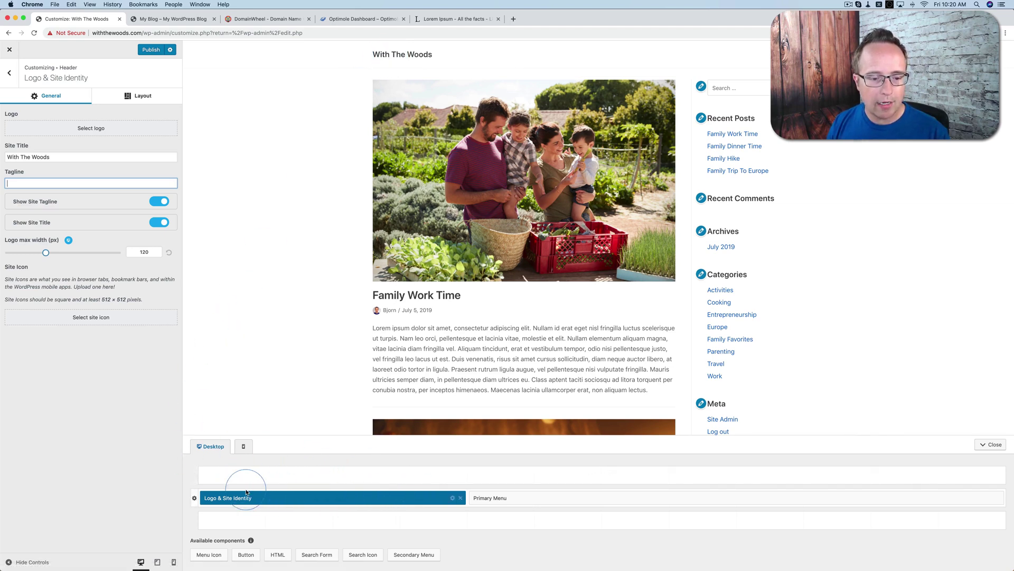
Move the Logo & Site Identity component to the header's top row, spanning its full width, and align it to the center
{"action": "left_click_drag", "start_coordinate": [313, 502], "coordinate": [425, 476]}
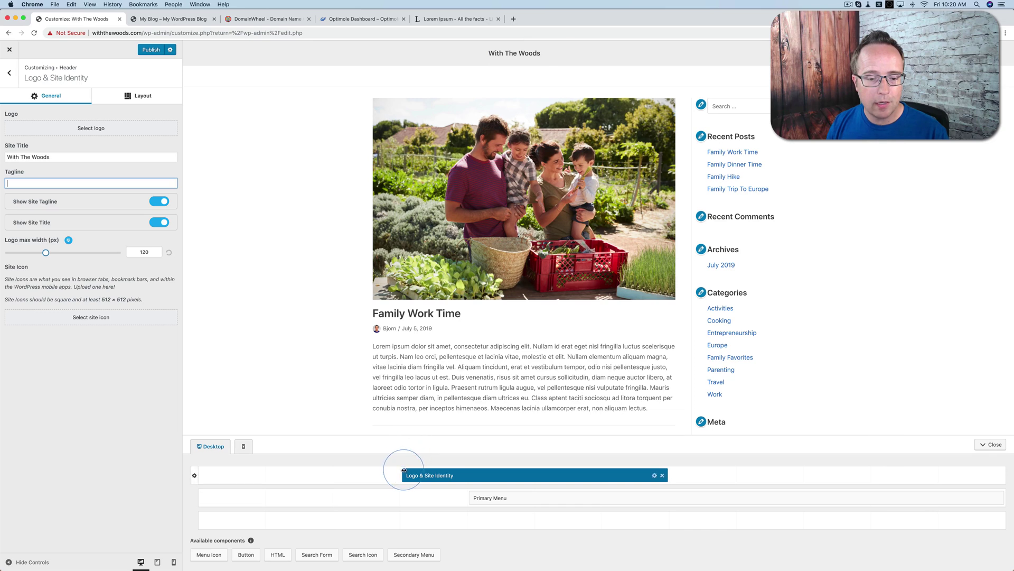
{"action": "left_click_drag", "start_coordinate": [401, 471], "coordinate": [203, 471]}
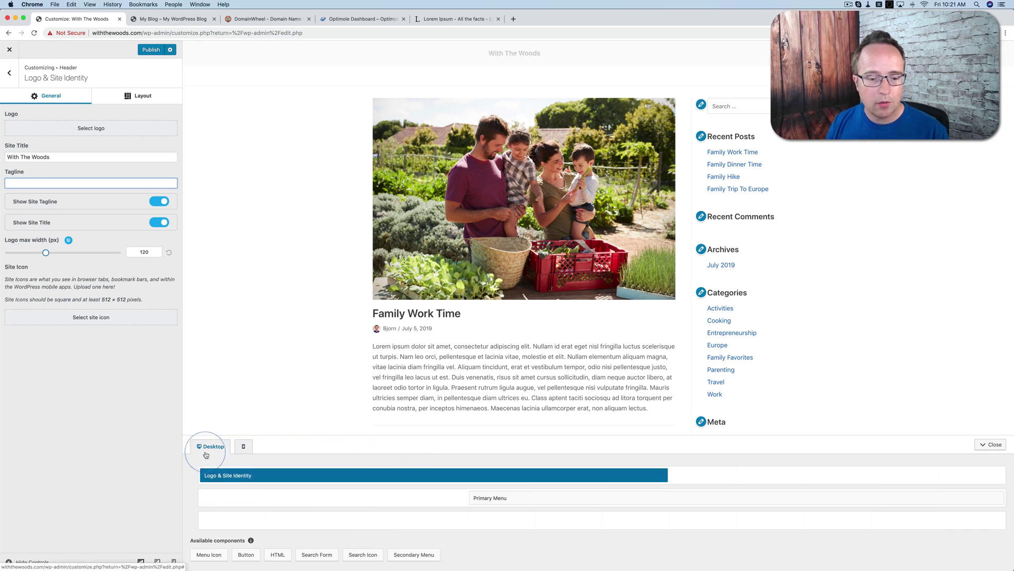
{"action": "left_click", "coordinate": [681, 482]}
{"action": "left_click_drag", "start_coordinate": [667, 470], "coordinate": [1009, 473]}
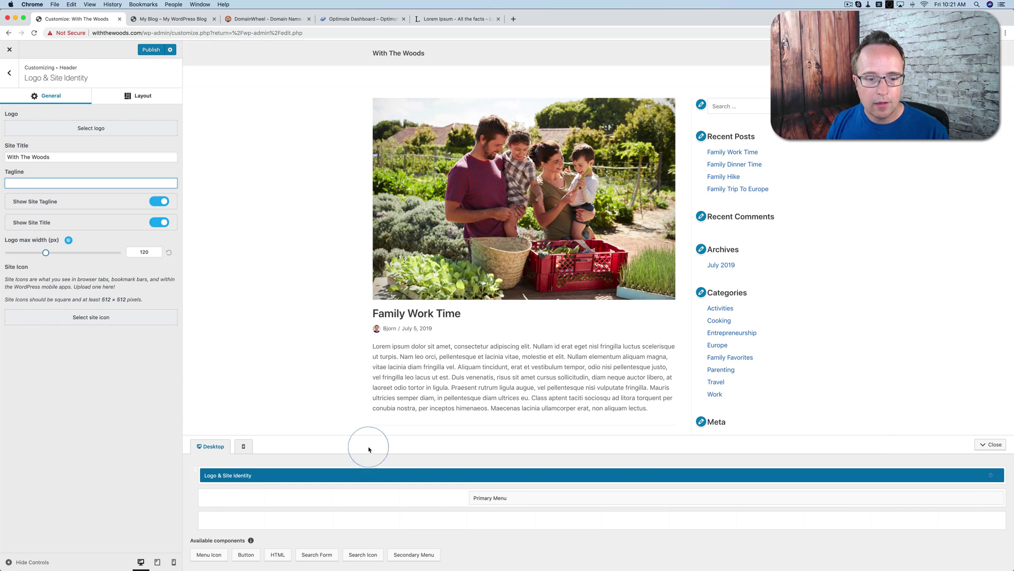
{"action": "left_click", "coordinate": [136, 96]}
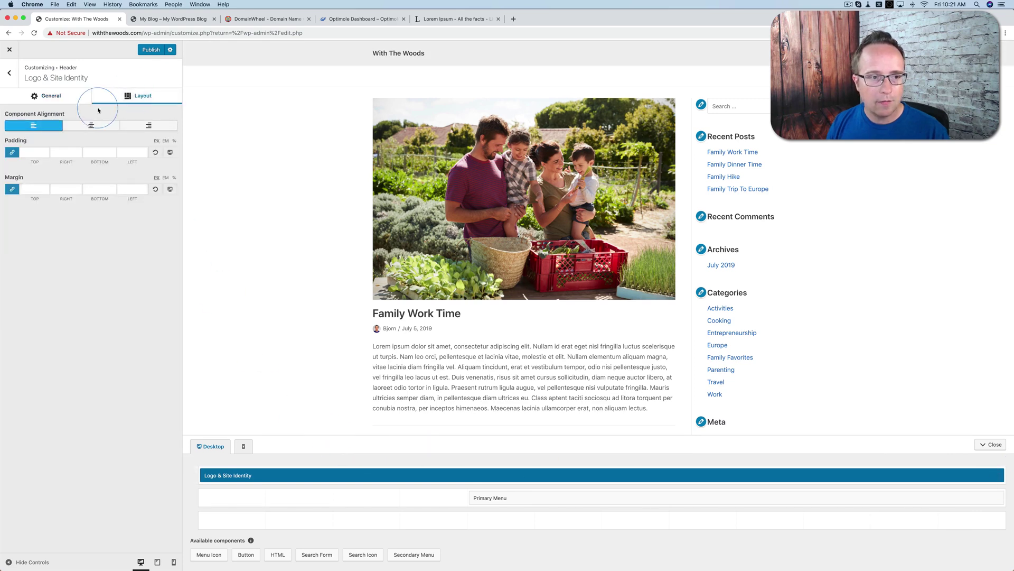
{"action": "left_click", "coordinate": [90, 125]}
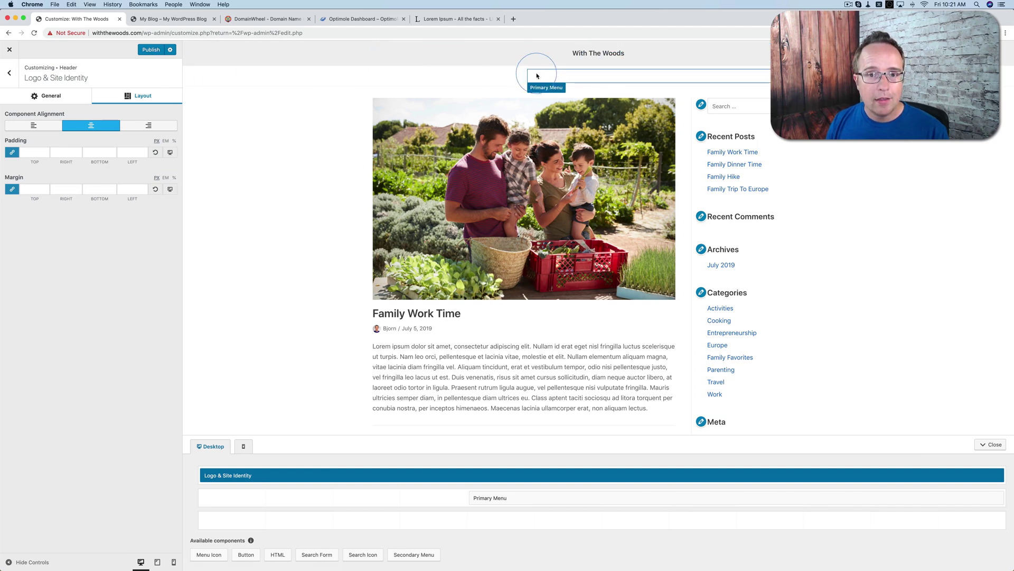
Create a new menu named "Main Menu" assigned to the Primary Menu location
{"action": "left_click", "coordinate": [548, 89]}
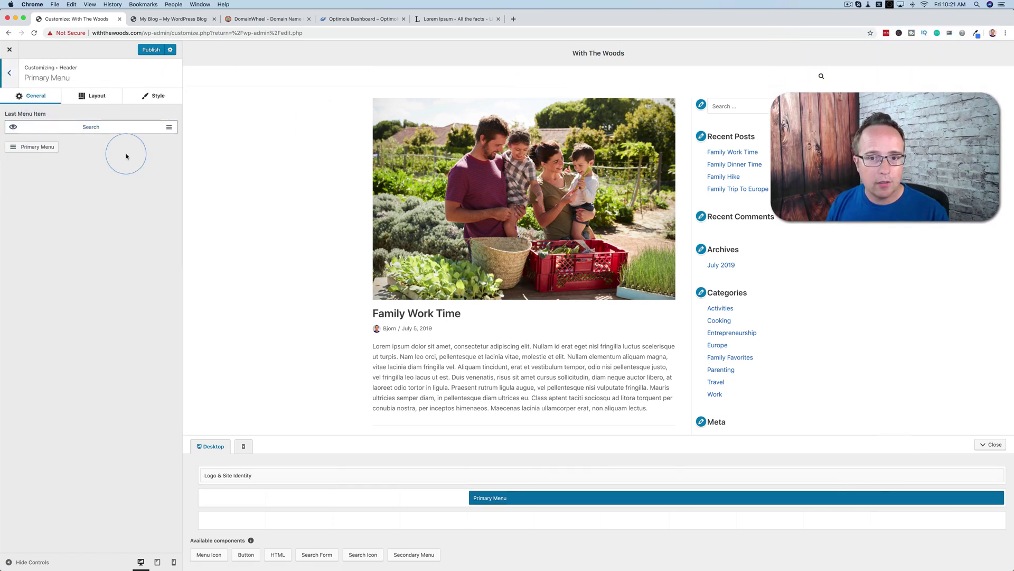
{"action": "left_click", "coordinate": [31, 149]}
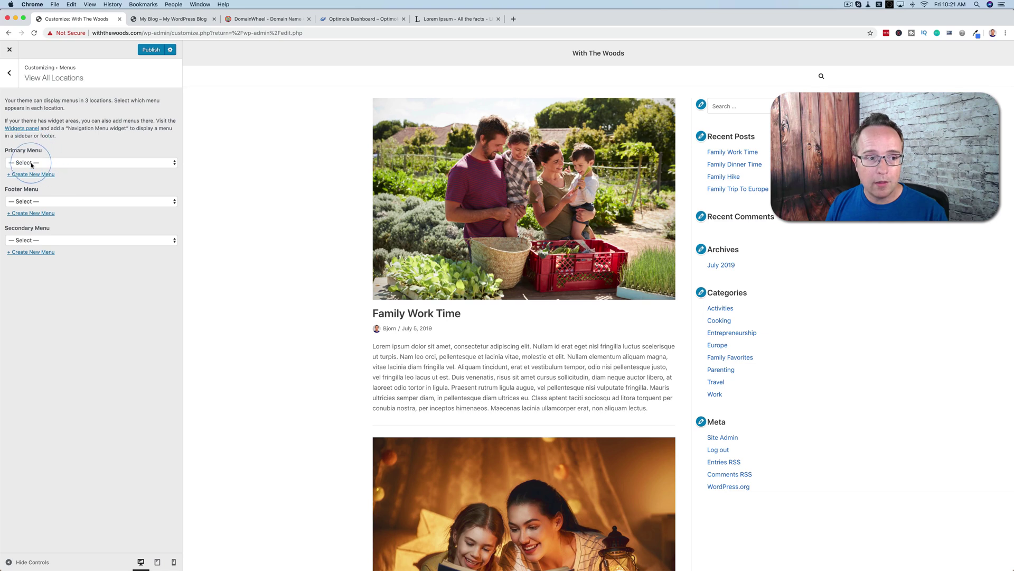
{"action": "left_click", "coordinate": [31, 164]}
{"action": "left_click", "coordinate": [84, 172]}
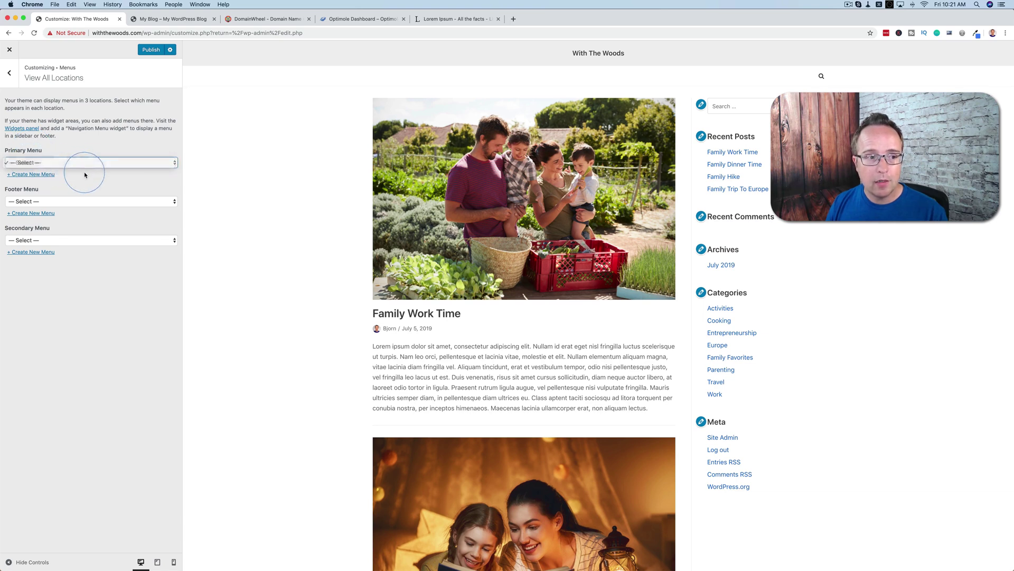
{"action": "left_click", "coordinate": [26, 176]}
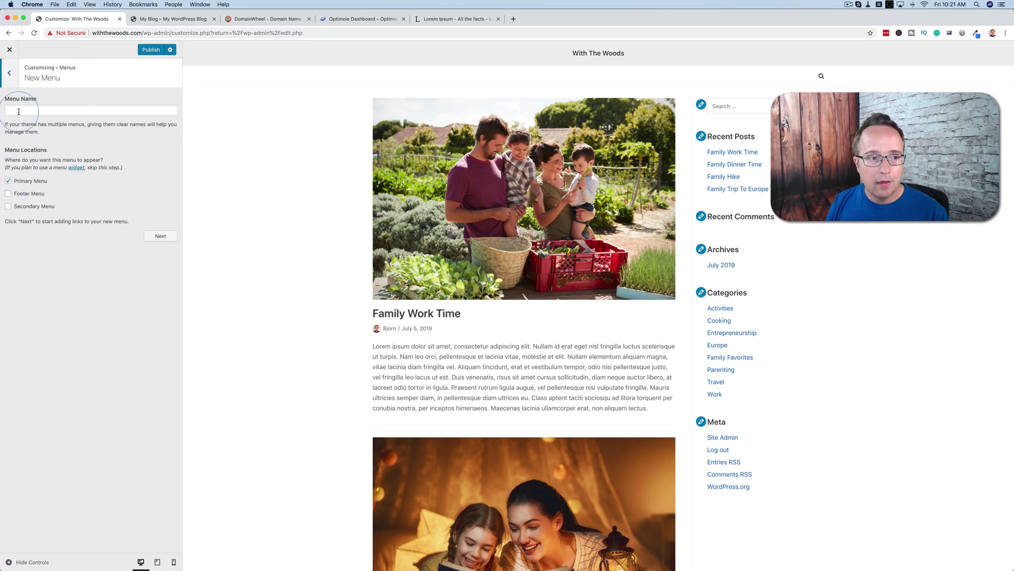
{"action": "left_click", "coordinate": [24, 111]}
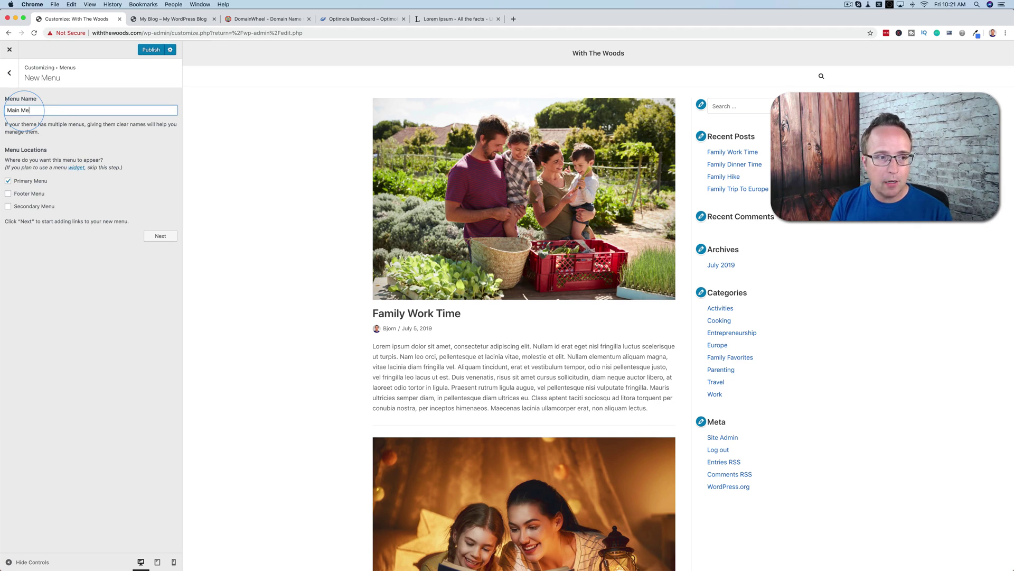
{"action": "left_click", "coordinate": [160, 236]}
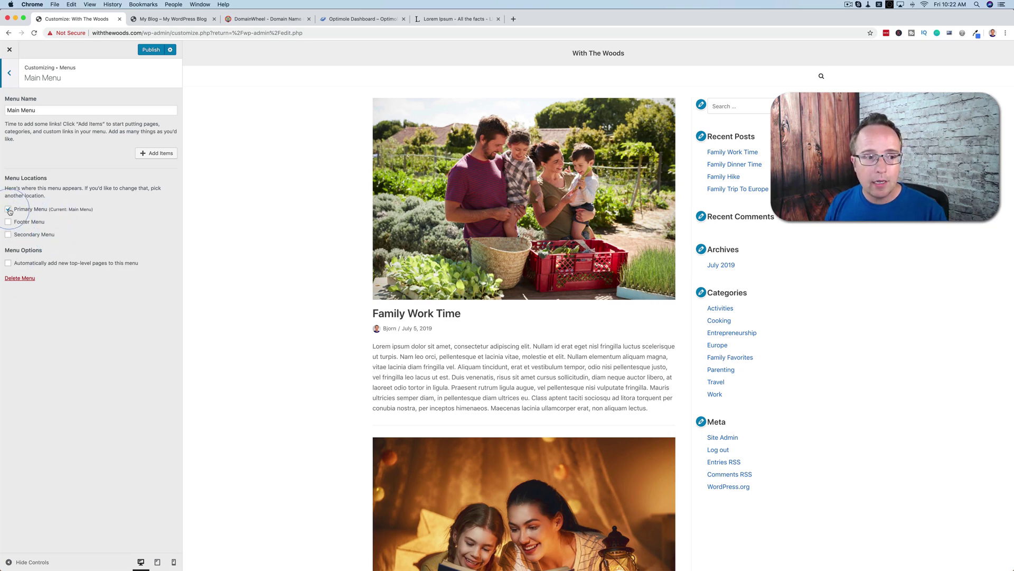
Add the Parenting, Travel, Cooking and Work categories as items of the Main Menu
{"action": "left_click", "coordinate": [159, 154]}
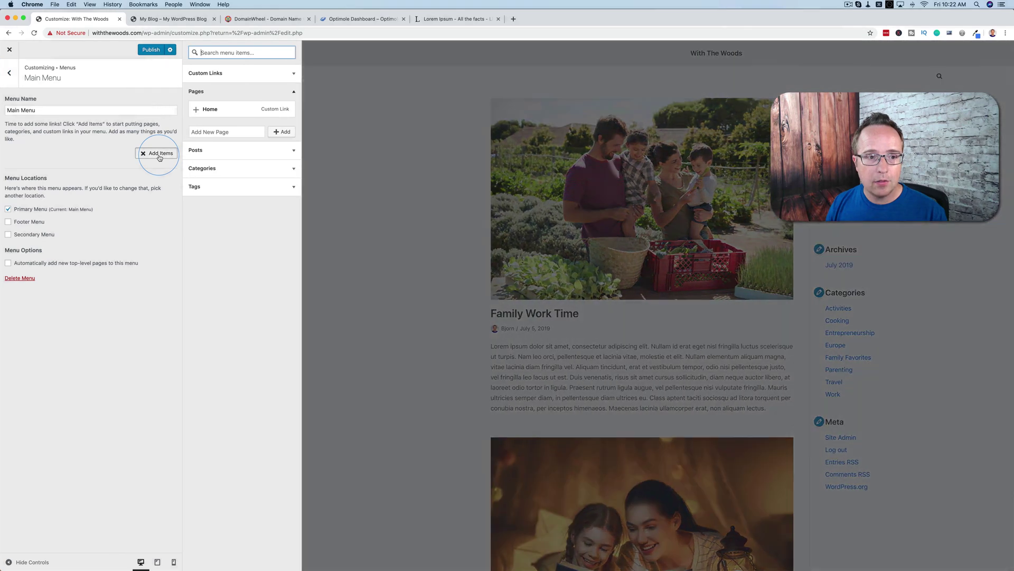
{"action": "left_click", "coordinate": [289, 173]}
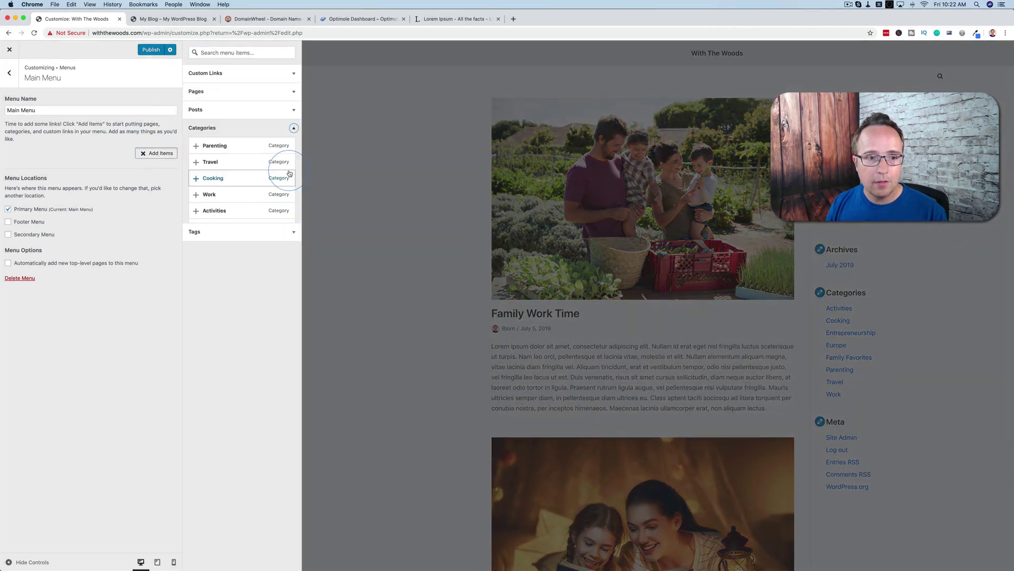
{"action": "left_click", "coordinate": [230, 148]}
{"action": "left_click", "coordinate": [226, 162]}
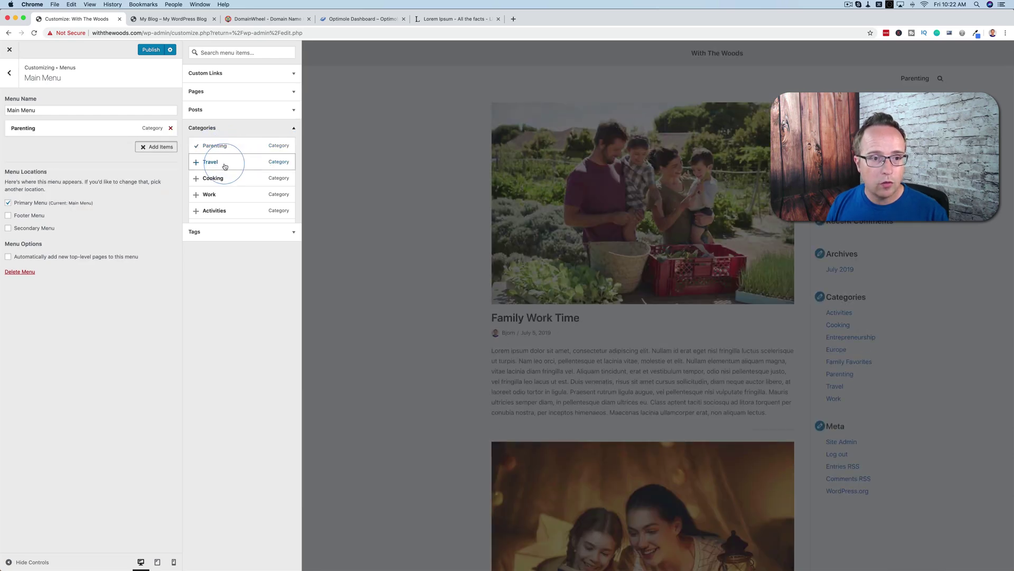
{"action": "left_click", "coordinate": [224, 181]}
{"action": "left_click", "coordinate": [224, 196]}
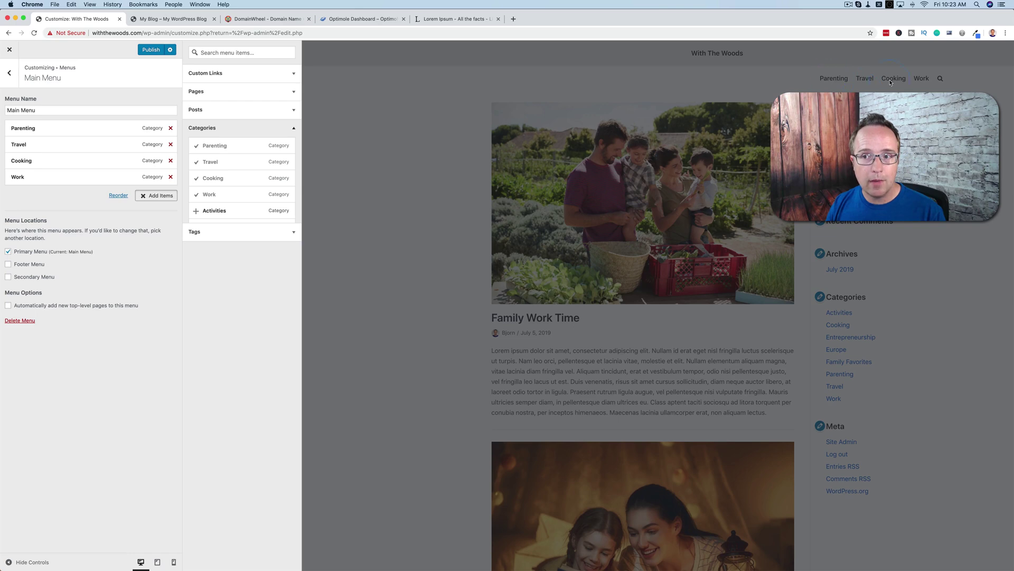
{"action": "left_click", "coordinate": [391, 211]}
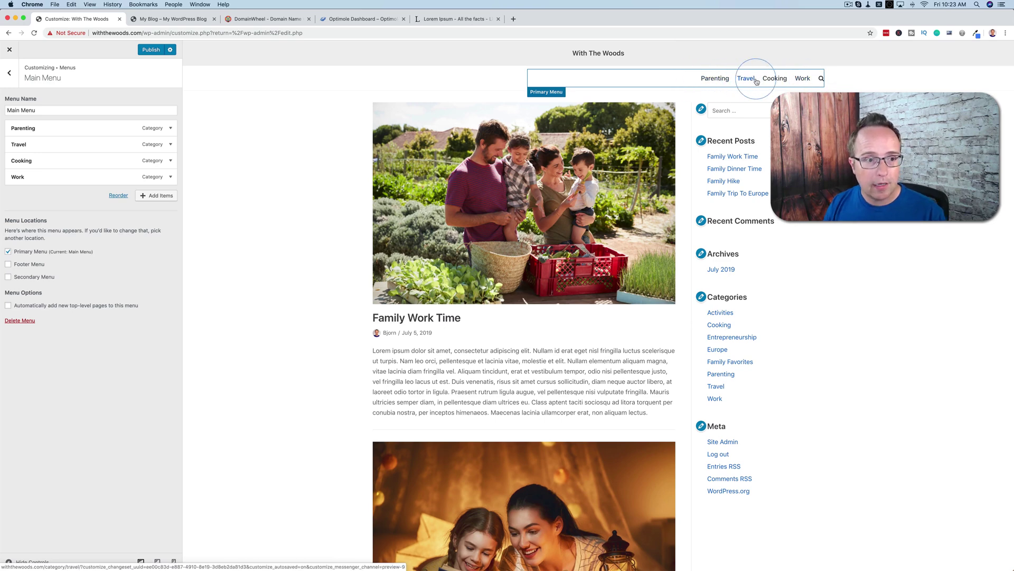
Add the Activities, Support and Morals categories to the Main Menu
{"action": "left_click", "coordinate": [163, 196]}
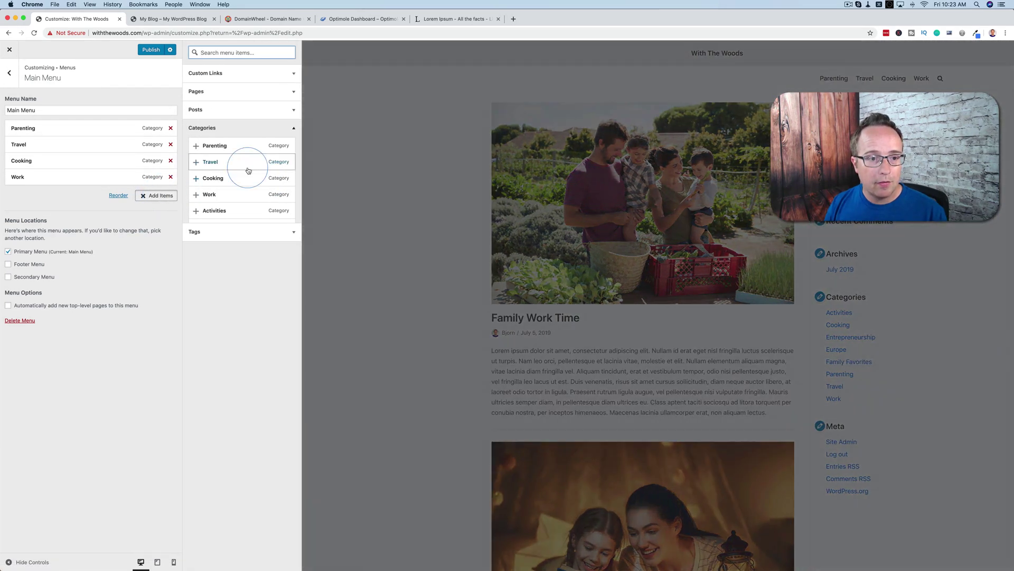
{"action": "scroll", "coordinate": [249, 170], "scroll_direction": "down", "scroll_amount": 3}
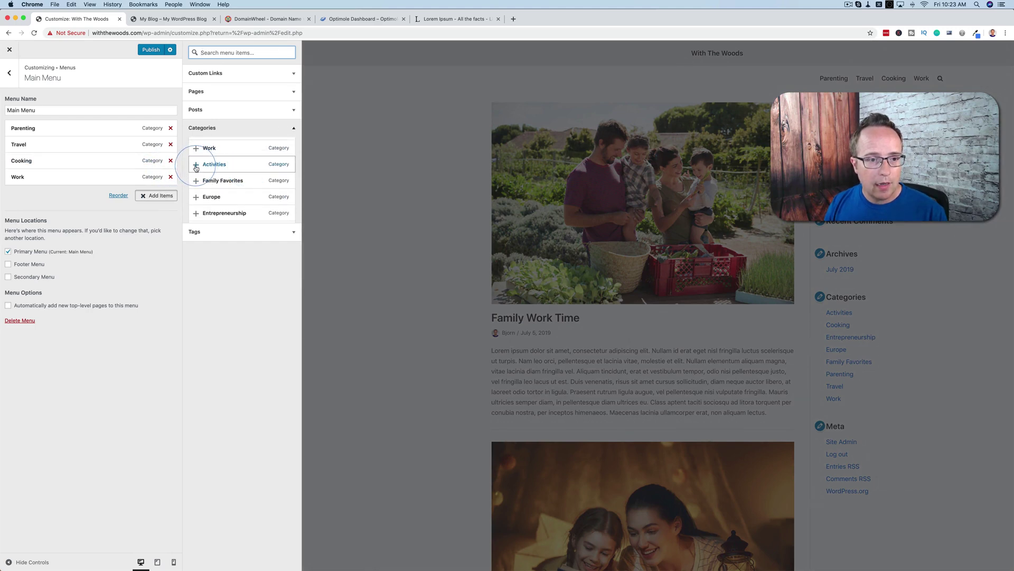
{"action": "left_click", "coordinate": [196, 165]}
{"action": "scroll", "coordinate": [211, 175], "scroll_direction": "down", "scroll_amount": 3}
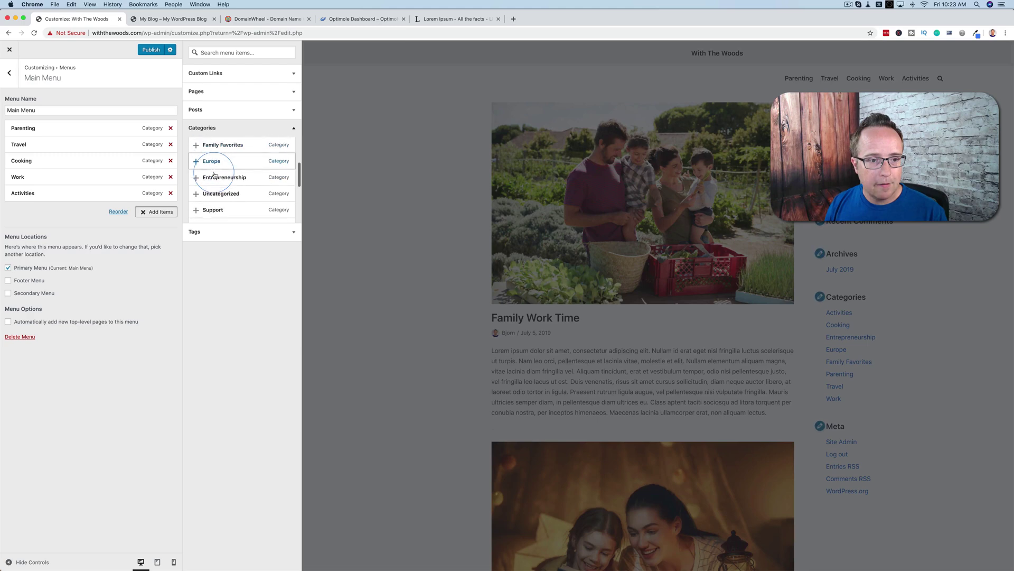
{"action": "scroll", "coordinate": [214, 176], "scroll_direction": "down", "scroll_amount": 1}
{"action": "left_click", "coordinate": [196, 169]}
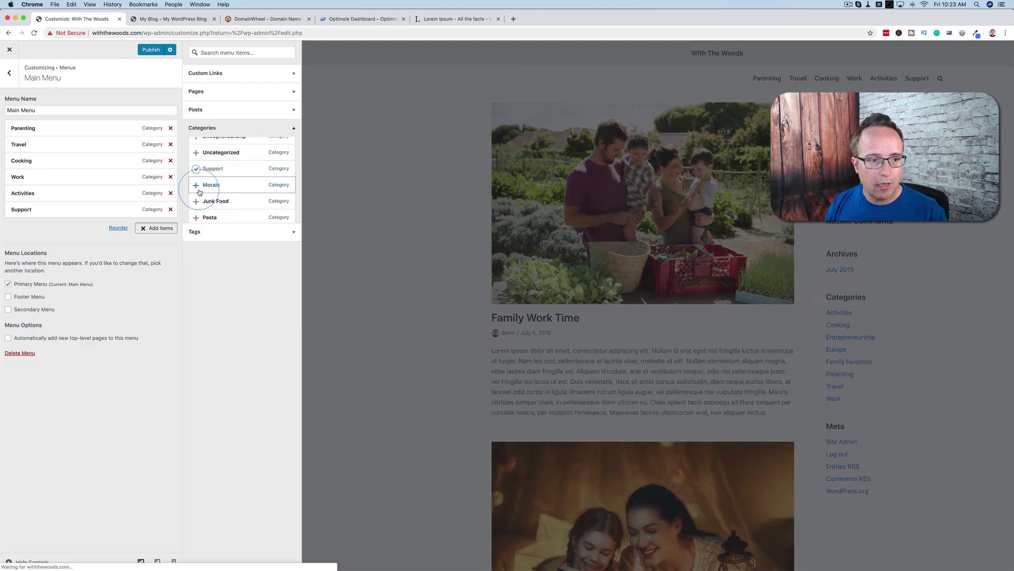
{"action": "left_click", "coordinate": [198, 188]}
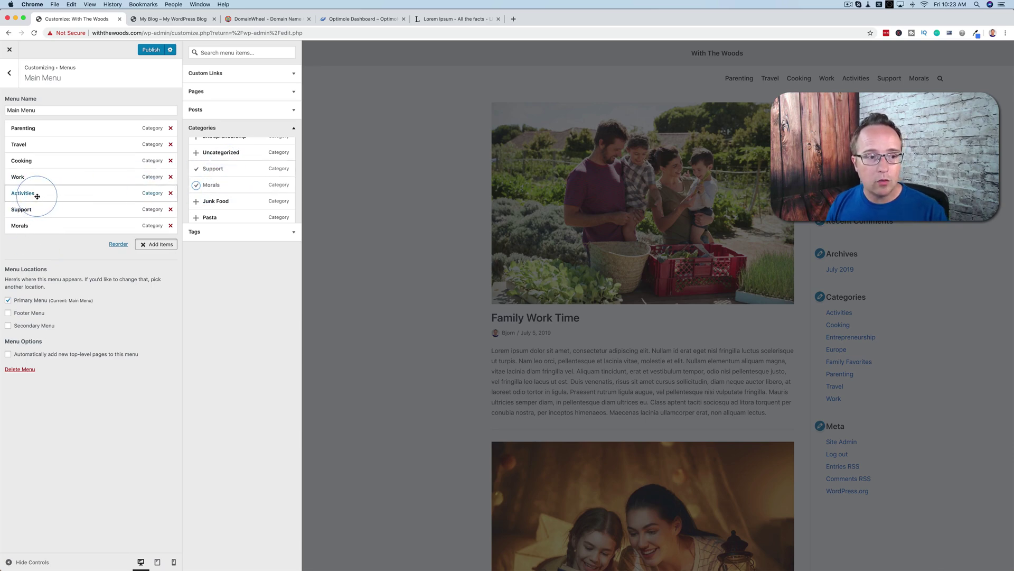
Nest Activities, Support and Morals as sub-items under Parenting and check the dropdown in the preview
{"action": "left_click_drag", "start_coordinate": [37, 196], "coordinate": [8, 146]}
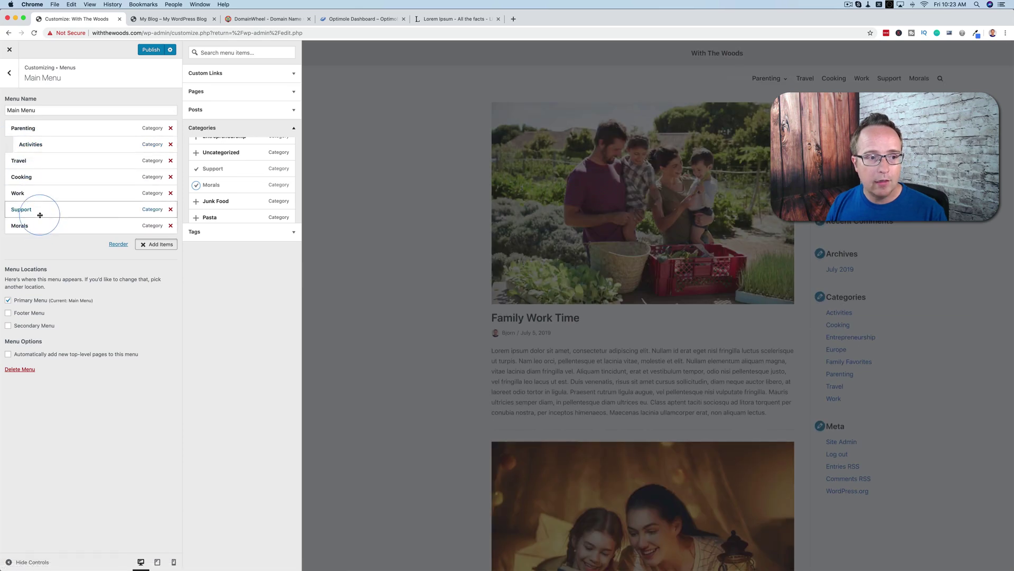
{"action": "left_click_drag", "start_coordinate": [41, 213], "coordinate": [46, 161]}
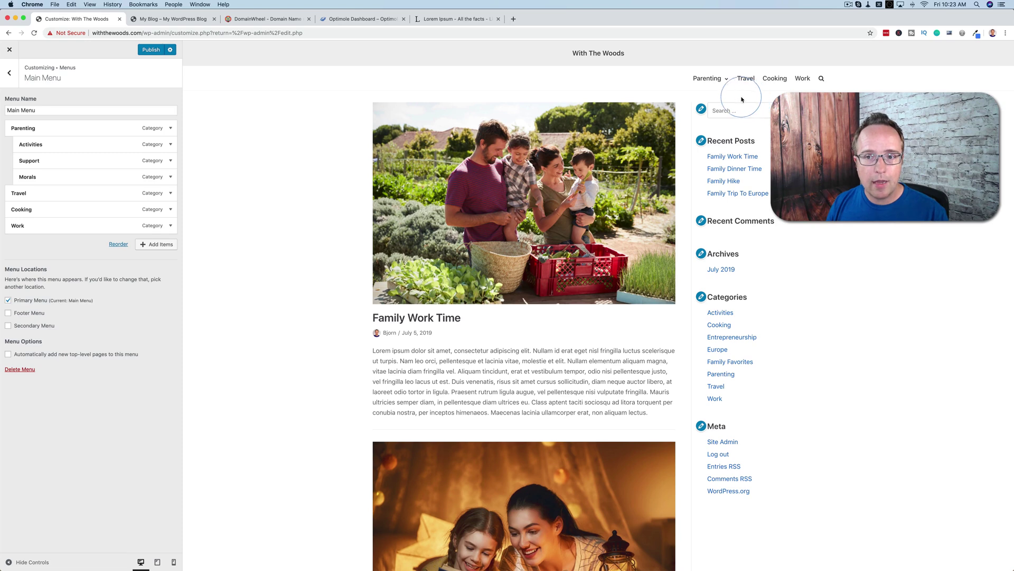
{"action": "mouse_move", "coordinate": [708, 78]}
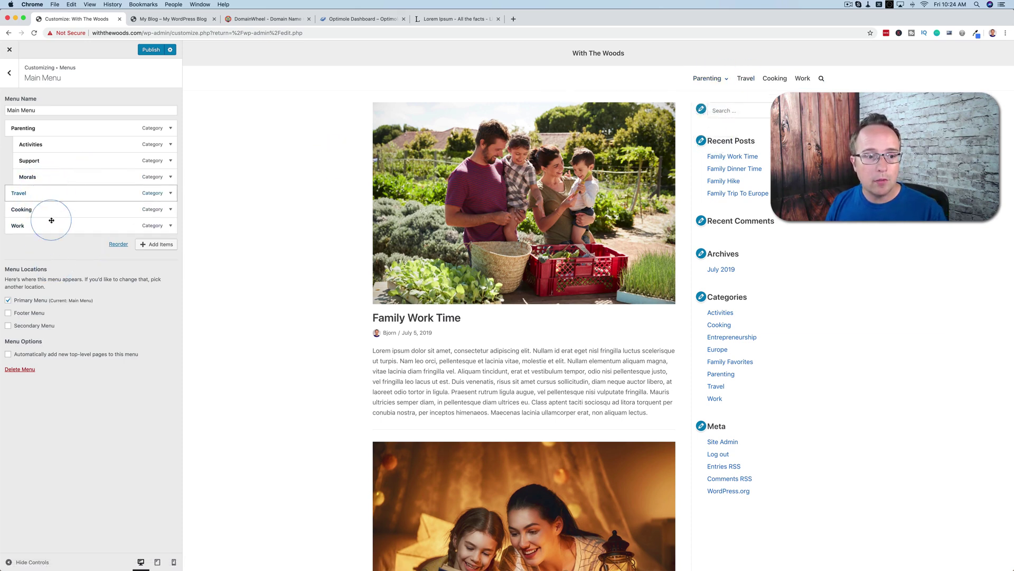
Add the Europe, Asia, South America, 9 to 5, Jobs, Pasta, Junk Food, Entrepreneurship and Family Favorites categories to the menu
{"action": "left_click", "coordinate": [159, 244]}
{"action": "left_click", "coordinate": [233, 166]}
{"action": "left_click", "coordinate": [230, 181]}
{"action": "left_click", "coordinate": [228, 199]}
{"action": "left_click", "coordinate": [227, 204]}
{"action": "left_click", "coordinate": [226, 208]}
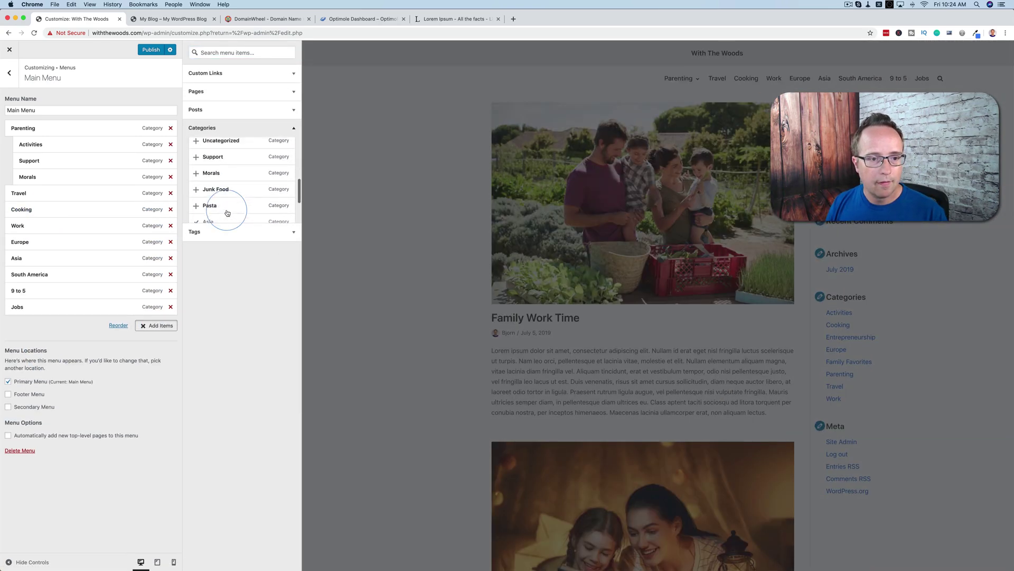
{"action": "left_click", "coordinate": [227, 201]}
{"action": "left_click", "coordinate": [227, 192]}
{"action": "left_click", "coordinate": [227, 192]}
{"action": "left_click", "coordinate": [226, 197]}
Place Morals above Support, and nest Asia, Europe and South America under Travel and 9 to 5 and Jobs under Work
{"action": "left_click_drag", "start_coordinate": [21, 258], "coordinate": [34, 242]}
{"action": "left_click_drag", "start_coordinate": [27, 176], "coordinate": [29, 160]}
{"action": "left_click_drag", "start_coordinate": [48, 303], "coordinate": [42, 276]}
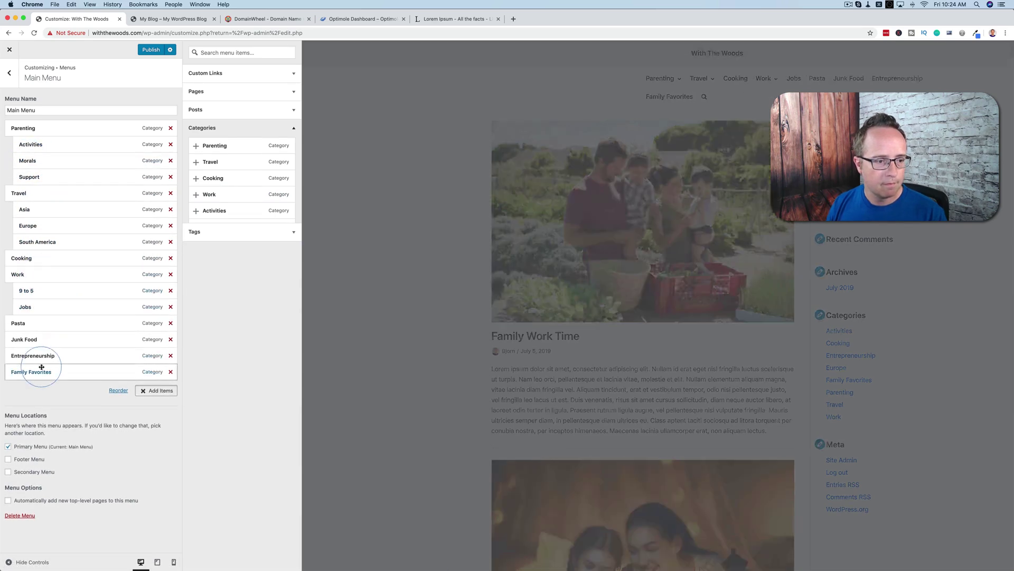
Nest Family Favorites, Junk Food and Pasta under Cooking, place Entrepreneurship between 9 to 5 and Jobs, and check the preview's submenus
{"action": "left_click_drag", "start_coordinate": [41, 363], "coordinate": [32, 274]}
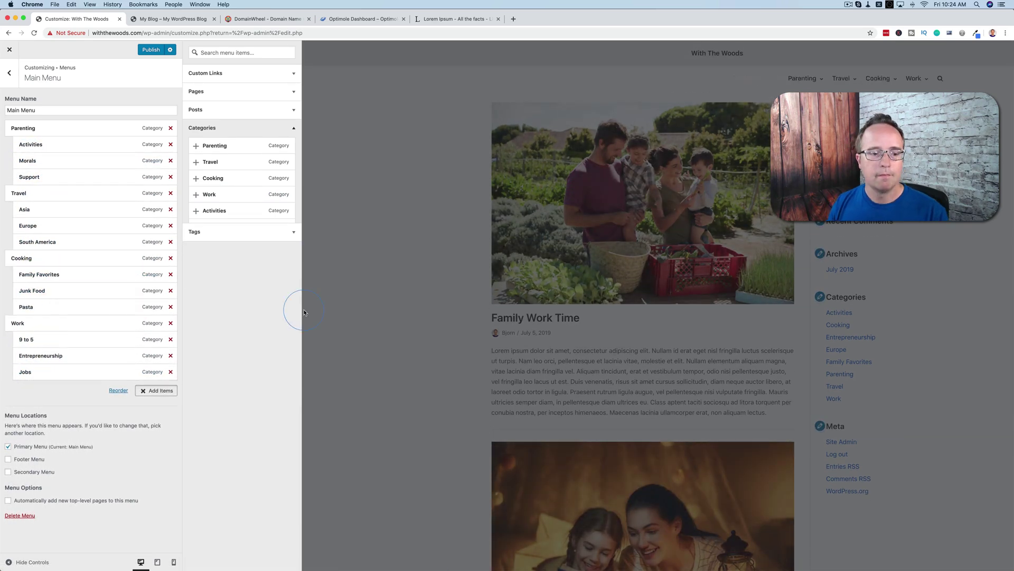
{"action": "left_click", "coordinate": [434, 343]}
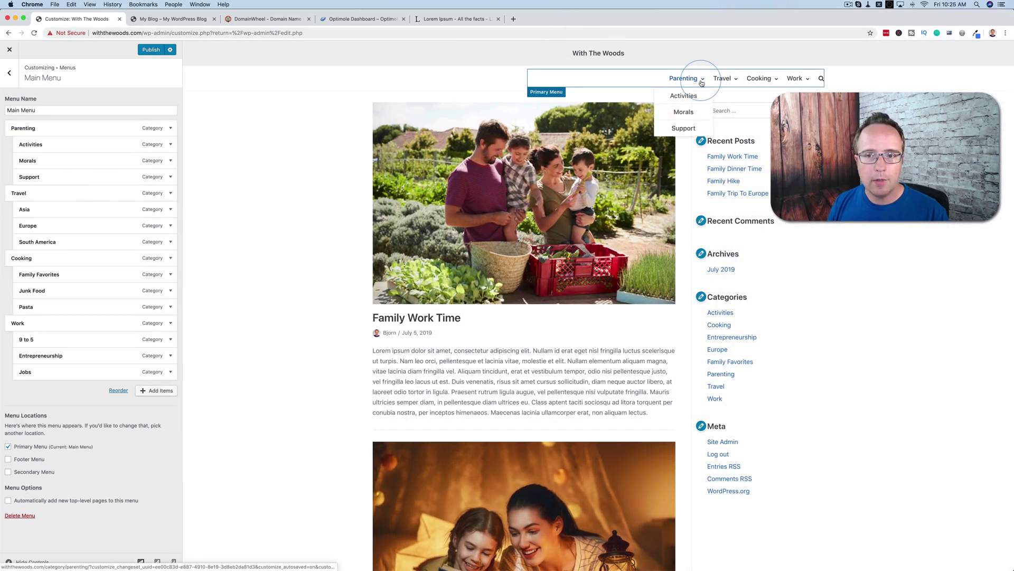
{"action": "mouse_move", "coordinate": [753, 82]}
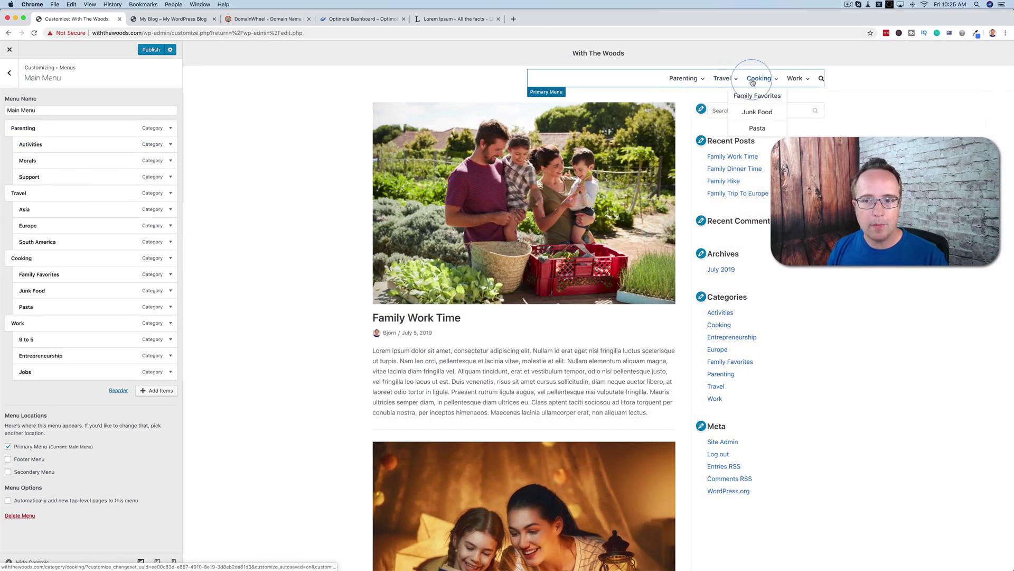
{"action": "mouse_move", "coordinate": [783, 78]}
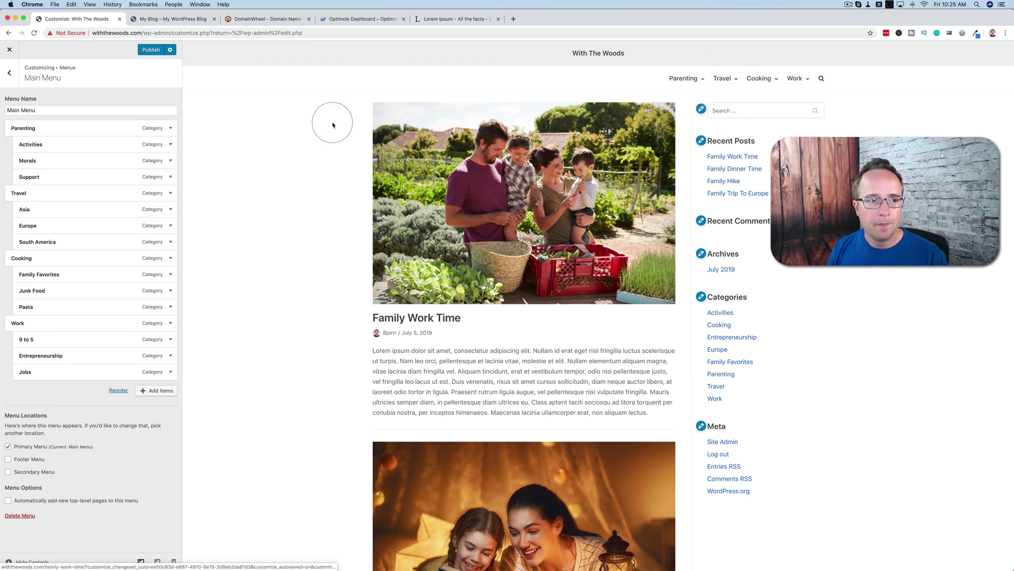
Leave the menu settings, publish the menu changes and open the live blog's front page
{"action": "left_click", "coordinate": [8, 74]}
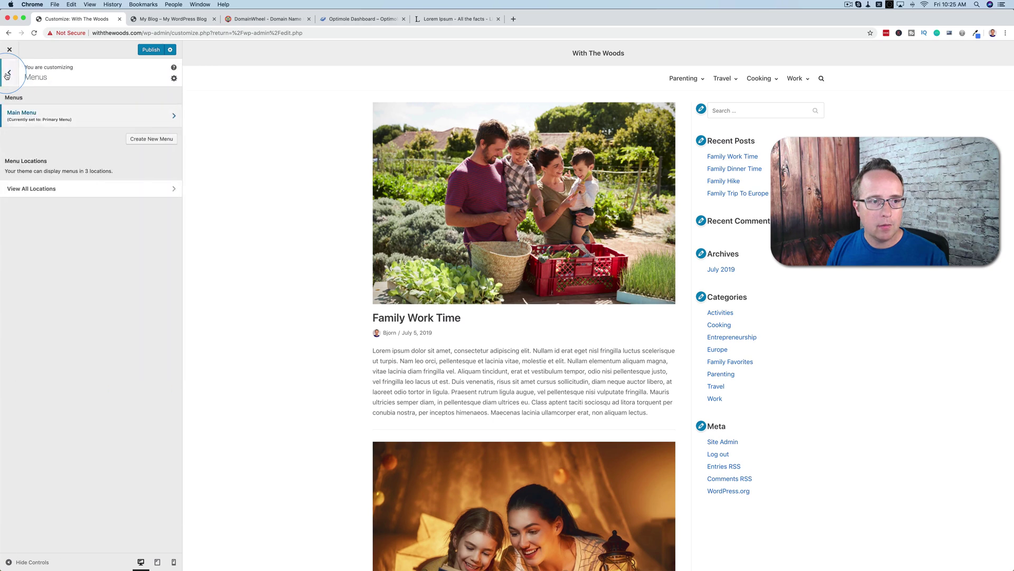
{"action": "left_click", "coordinate": [7, 74]}
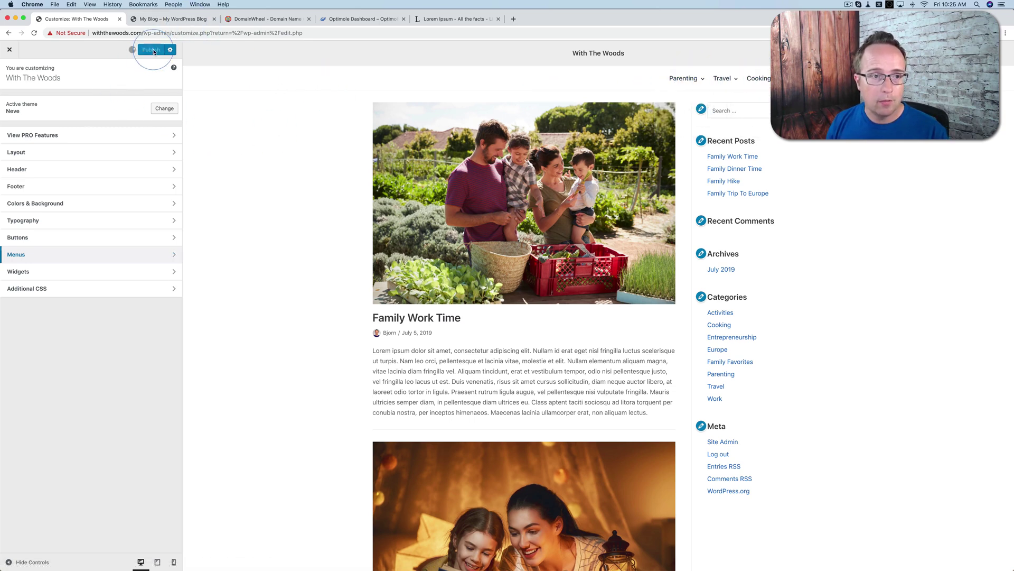
{"action": "left_click", "coordinate": [170, 20]}
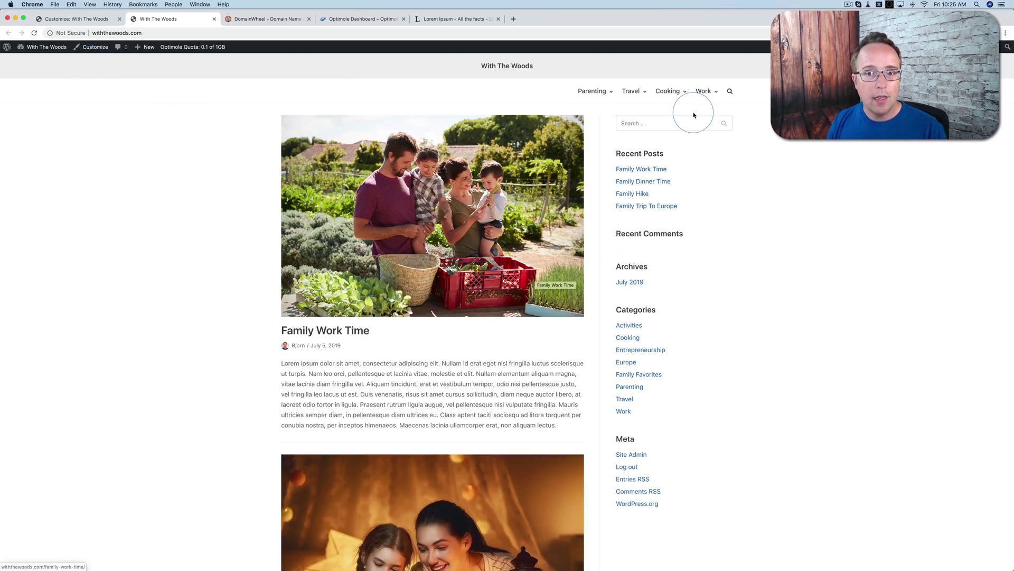
Check the live menu by opening the Activities and Europe categories, and review the whole Family Trip To Europe post
{"action": "mouse_move", "coordinate": [604, 95]}
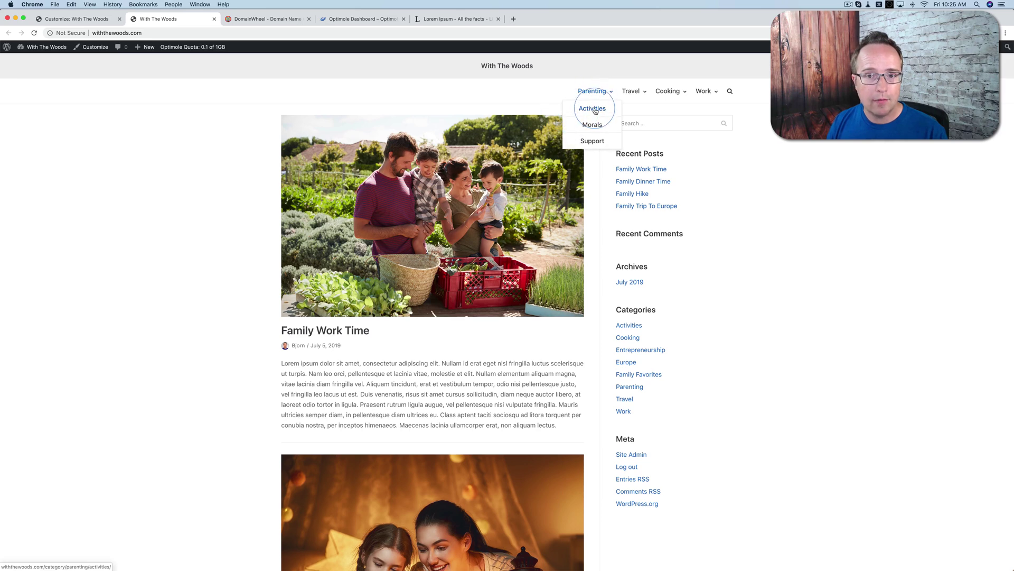
{"action": "left_click", "coordinate": [595, 111]}
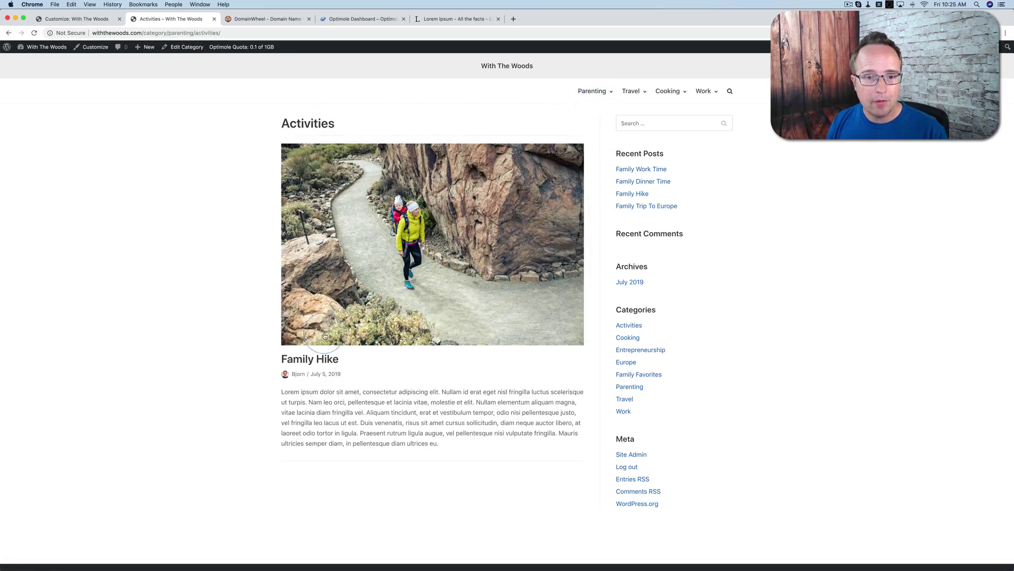
{"action": "mouse_move", "coordinate": [632, 93]}
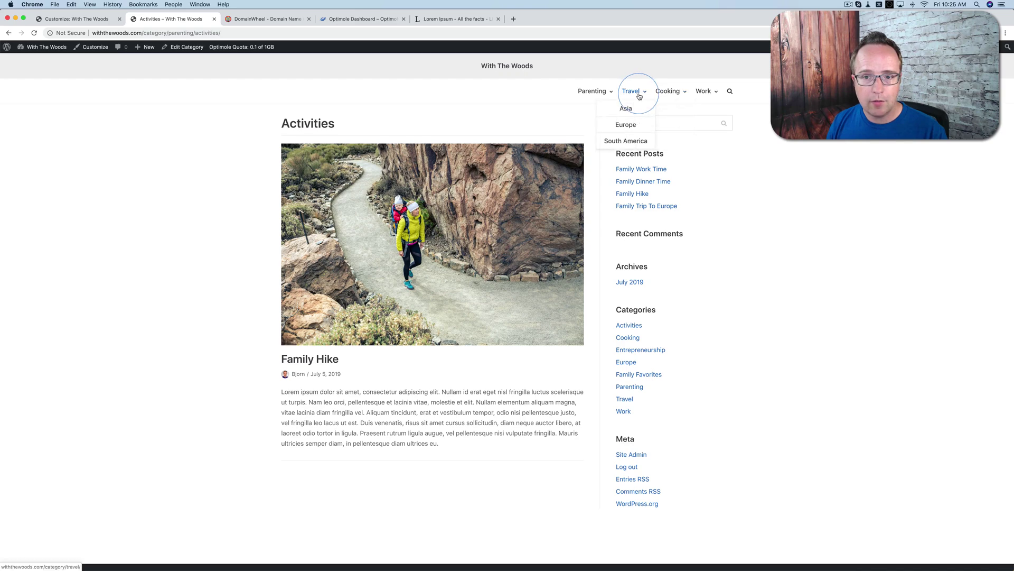
{"action": "left_click", "coordinate": [626, 126]}
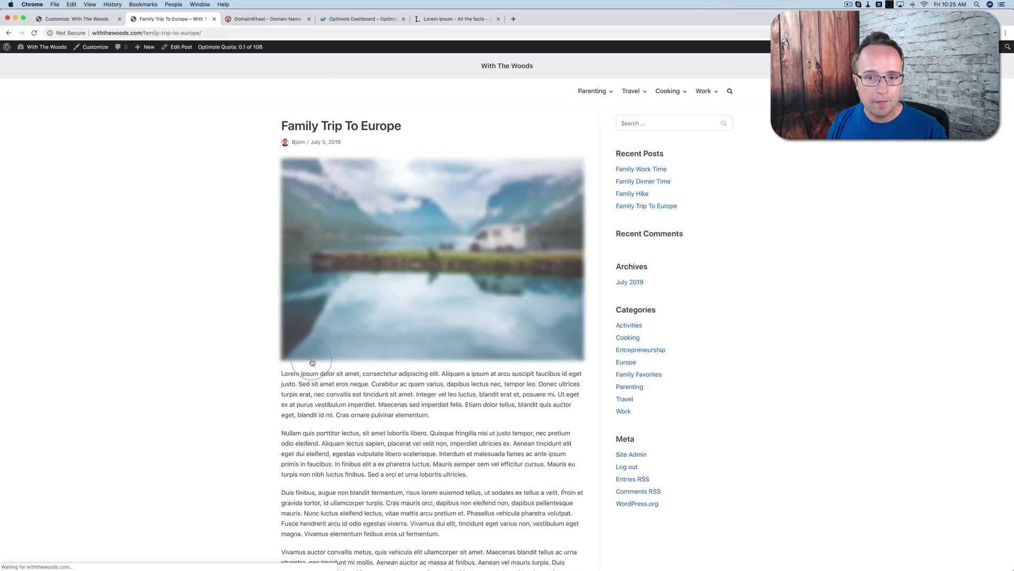
{"action": "scroll", "coordinate": [455, 421], "scroll_direction": "down", "scroll_amount": 5}
{"action": "scroll", "coordinate": [454, 422], "scroll_direction": "down", "scroll_amount": 20}
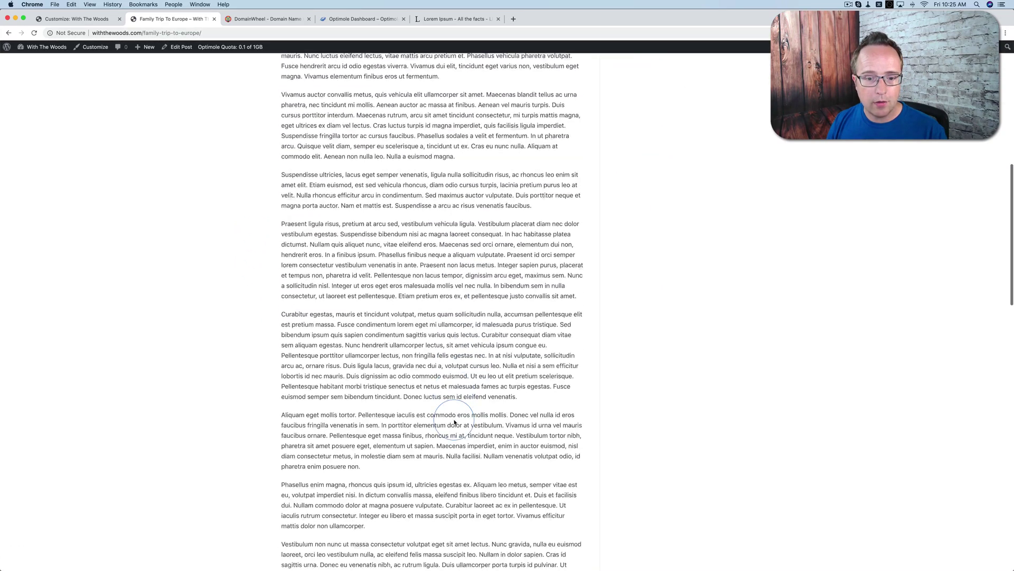
{"action": "scroll", "coordinate": [454, 422], "scroll_direction": "down", "scroll_amount": 2}
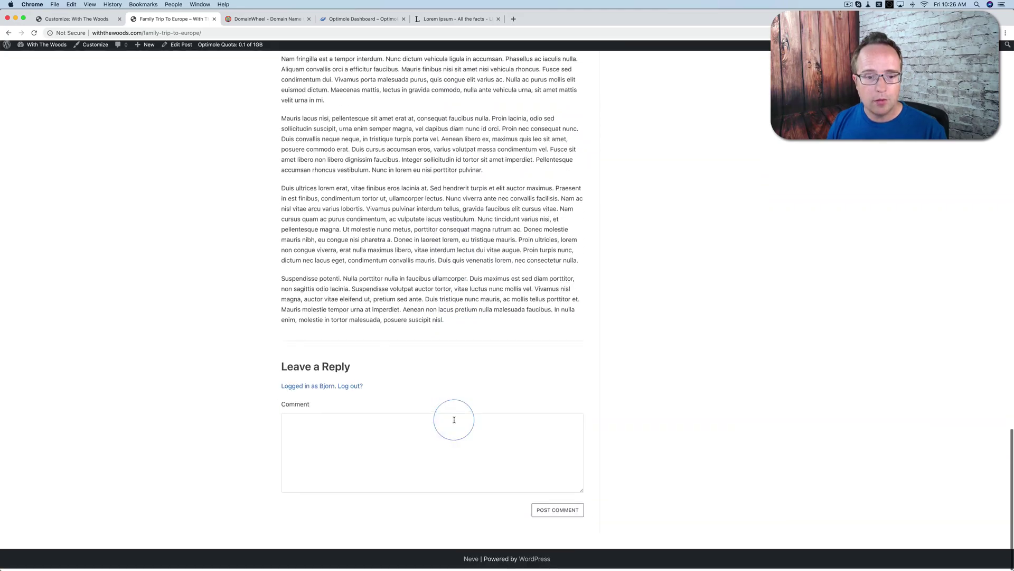
{"action": "scroll", "coordinate": [481, 446], "scroll_direction": "up", "scroll_amount": 7}
{"action": "scroll", "coordinate": [484, 447], "scroll_direction": "up", "scroll_amount": 15}
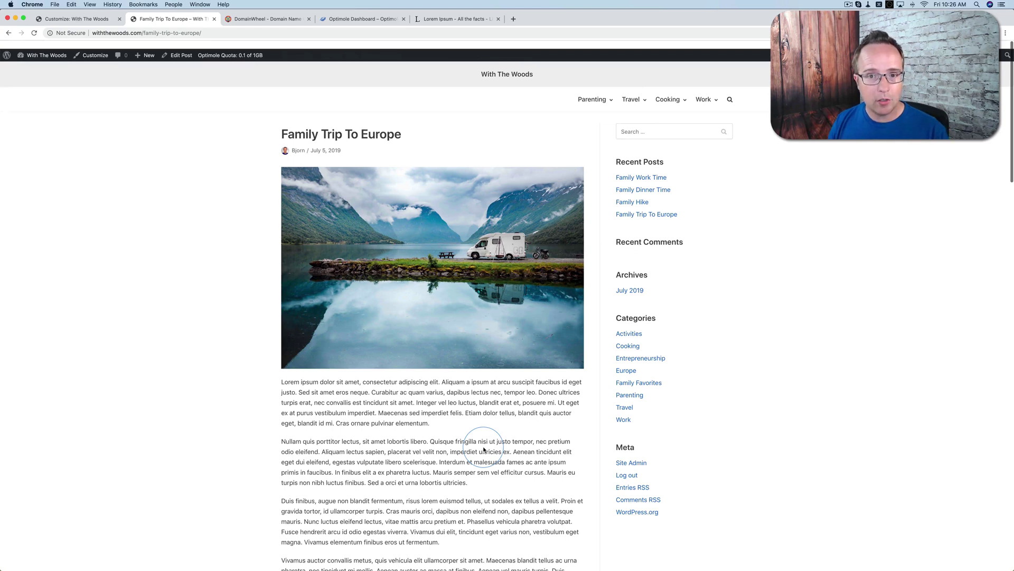
{"action": "scroll", "coordinate": [374, 515], "scroll_direction": "down", "scroll_amount": 1}
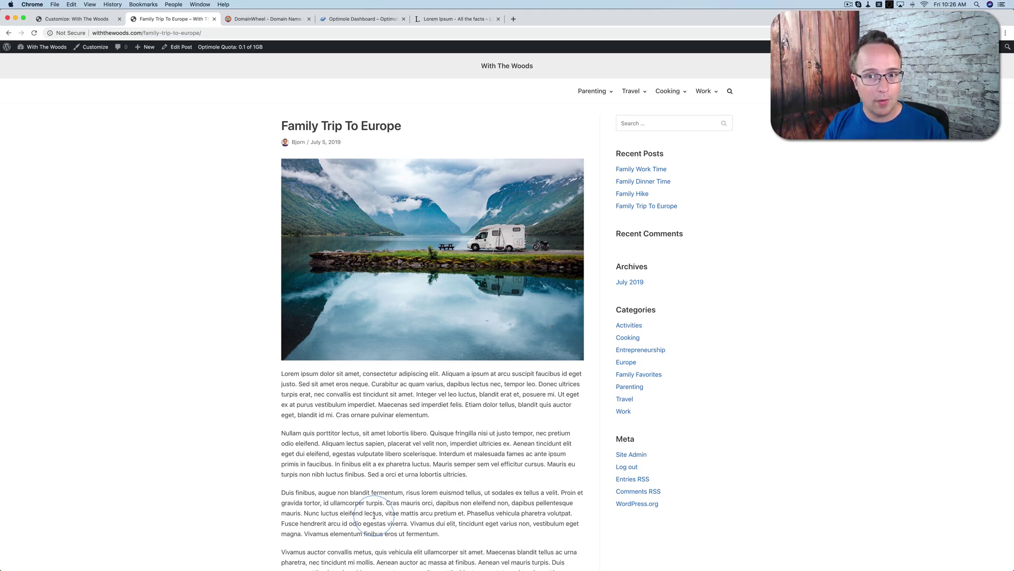
Center the header's Primary Menu component in the customizer and stretch it across the full width of its row
{"action": "left_click", "coordinate": [79, 18]}
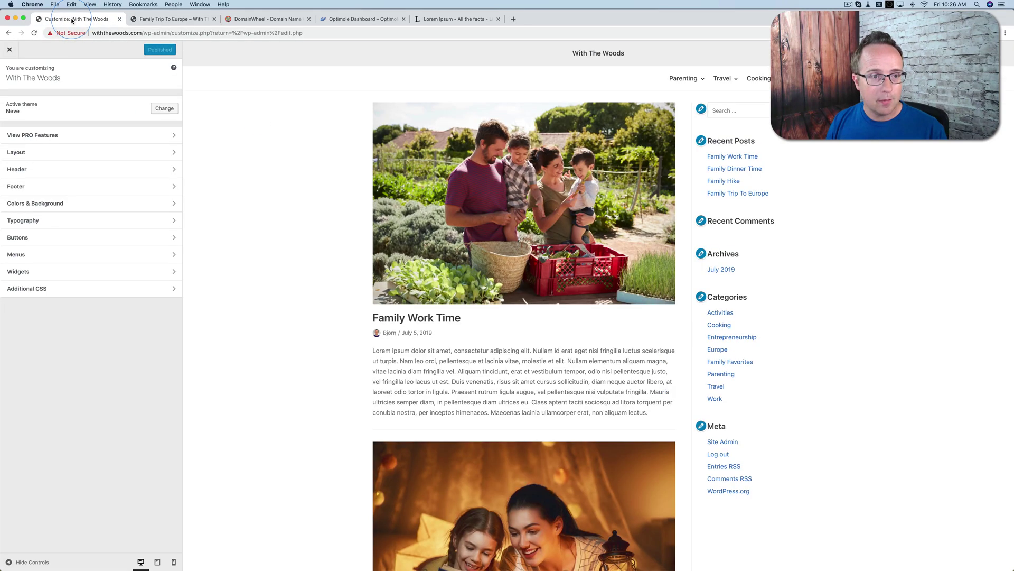
{"action": "left_click", "coordinate": [21, 168]}
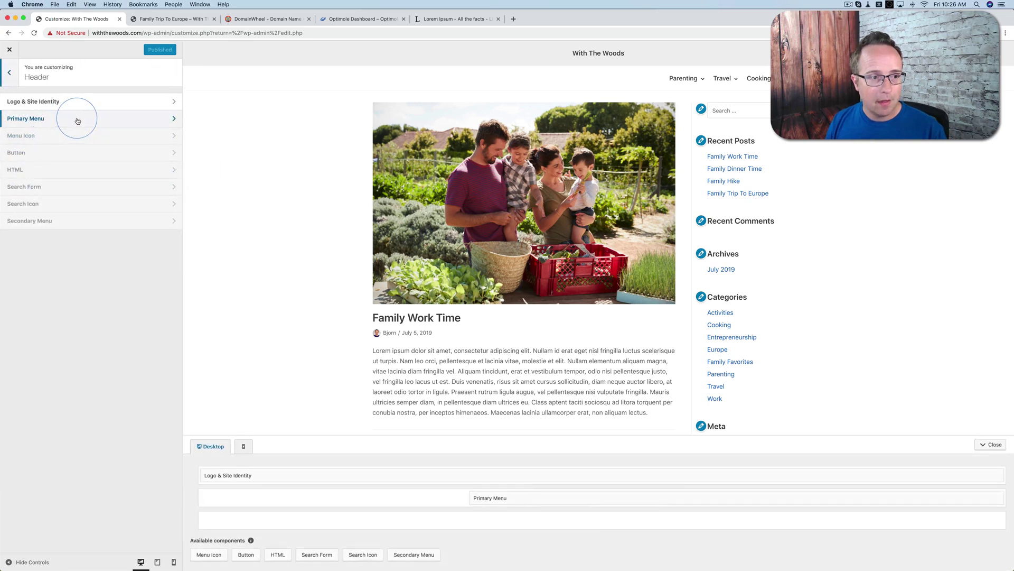
{"action": "left_click", "coordinate": [77, 121]}
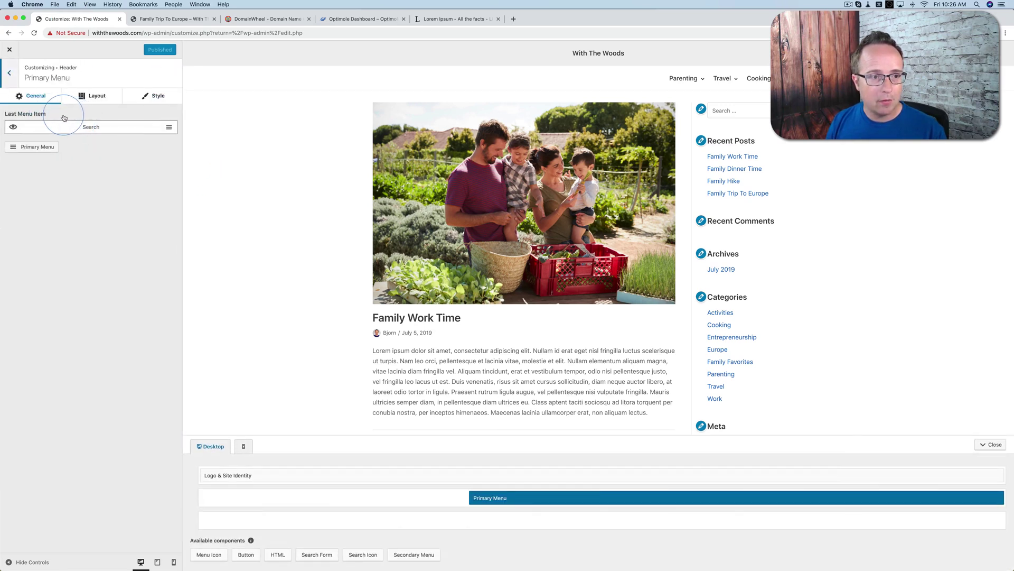
{"action": "left_click", "coordinate": [97, 97]}
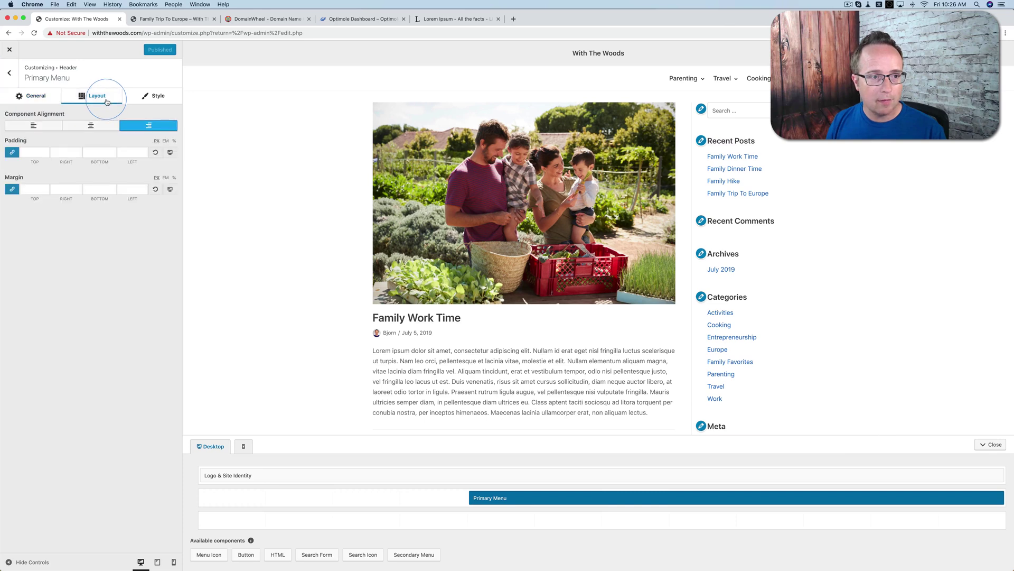
{"action": "left_click", "coordinate": [91, 127]}
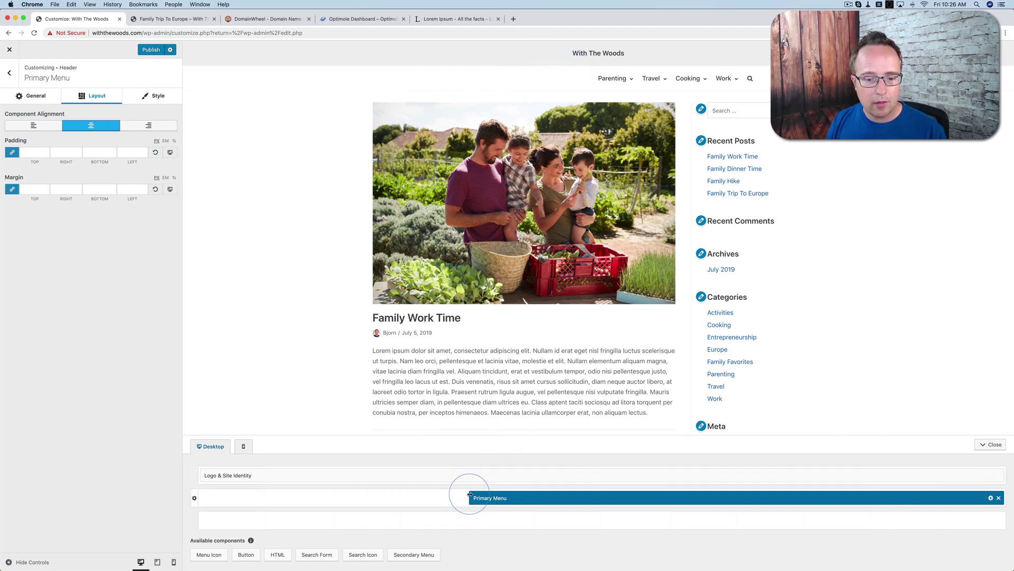
{"action": "left_click_drag", "start_coordinate": [470, 495], "coordinate": [174, 490]}
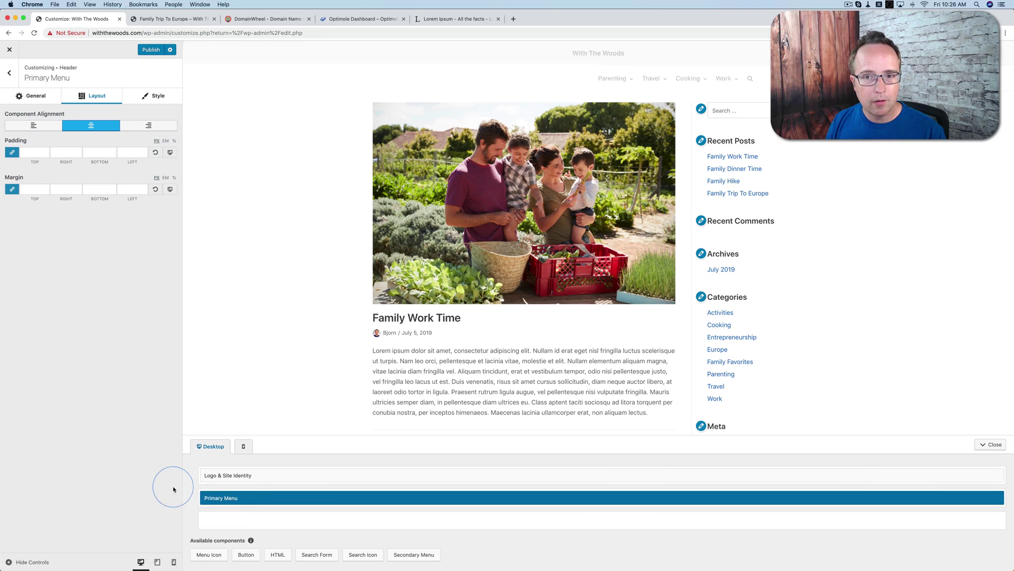
{"action": "left_click", "coordinate": [645, 85]}
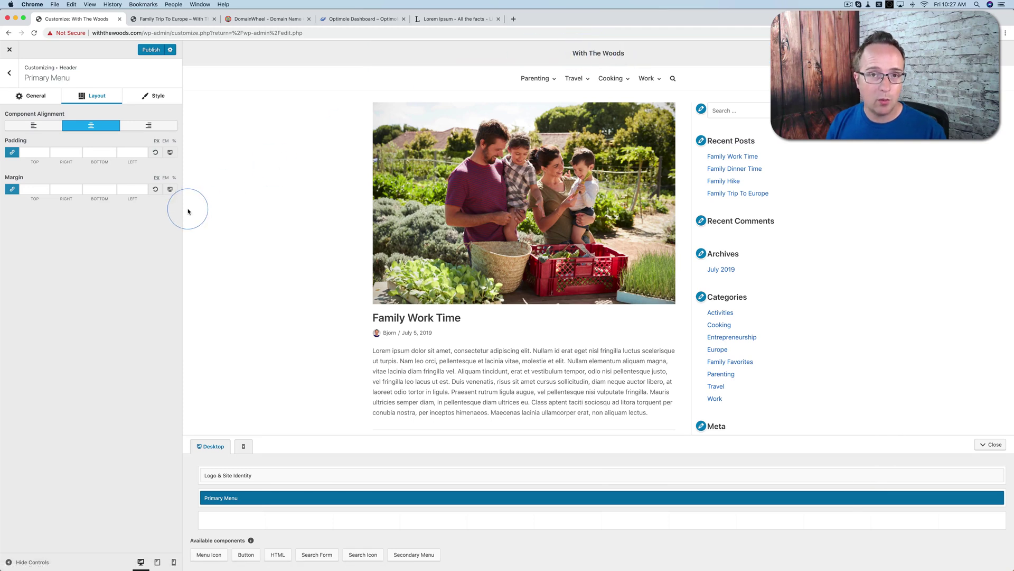
Add an Additional CSS rule for .brand that sets font-size to 5em, without extra blank lines
{"action": "left_click", "coordinate": [10, 74]}
{"action": "left_click", "coordinate": [9, 74]}
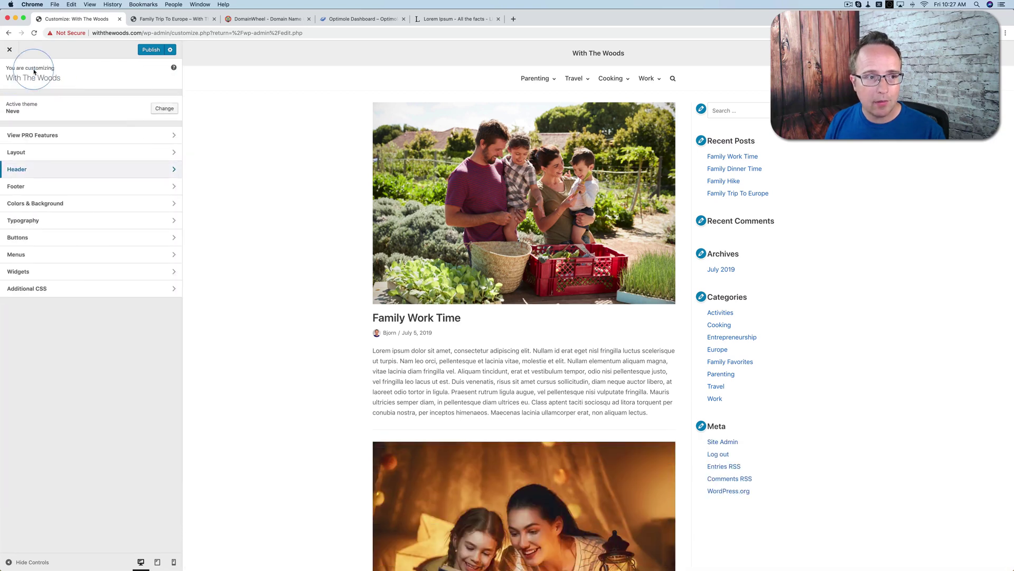
{"action": "left_click", "coordinate": [38, 288]}
{"action": "left_click", "coordinate": [94, 259]}
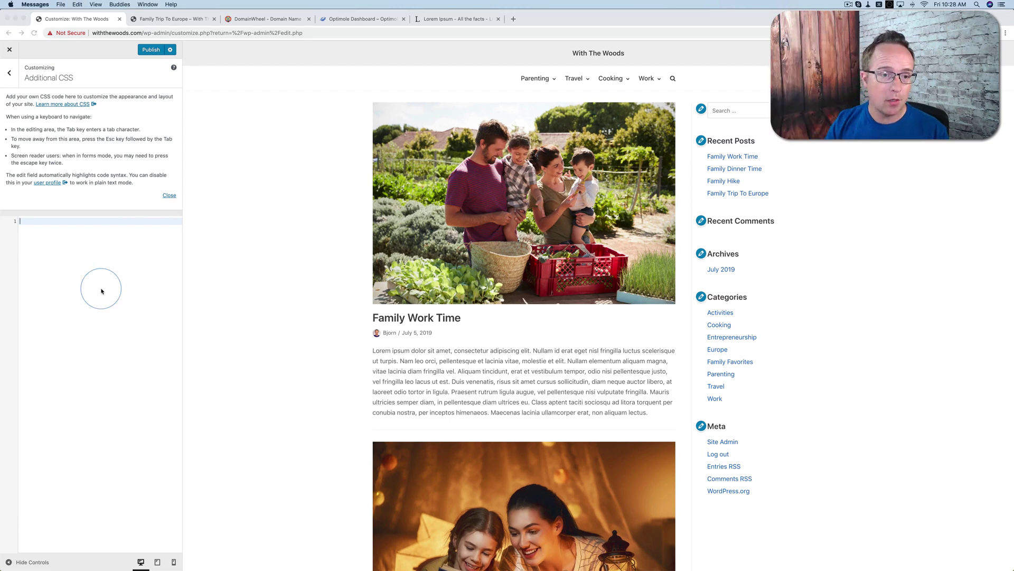
{"action": "left_click", "coordinate": [50, 245]}
{"action": "type", "text": ".brand {   font-size:5em; }"}
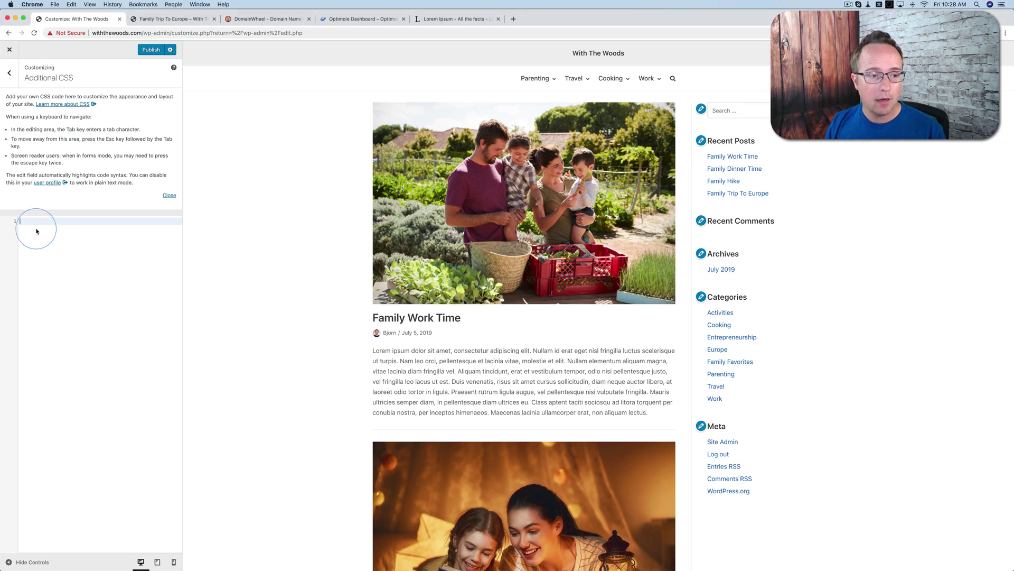
{"action": "right_click", "coordinate": [20, 234]}
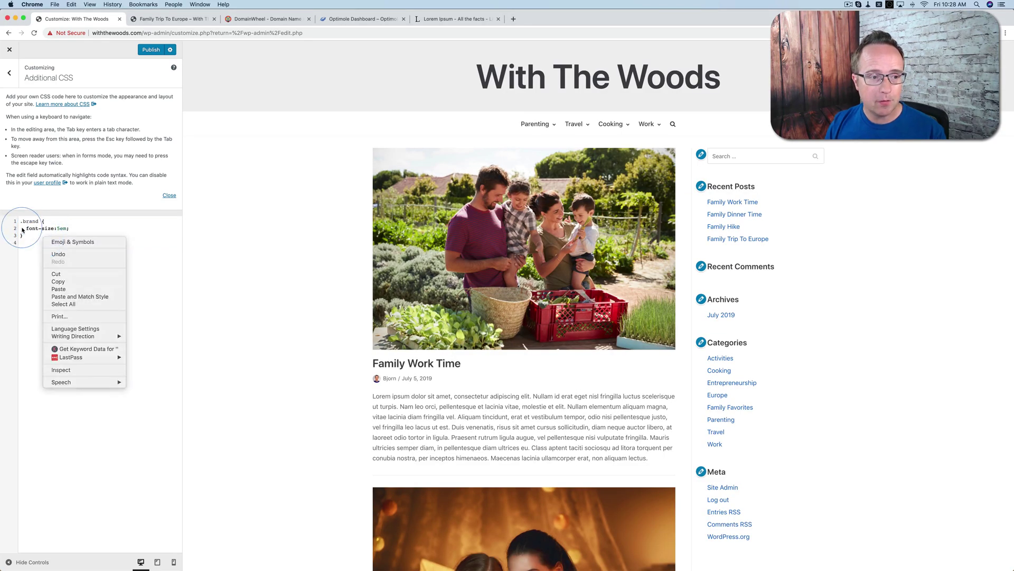
{"action": "left_click", "coordinate": [22, 233]}
{"action": "left_click", "coordinate": [21, 221]}
{"action": "key", "text": "Return"}
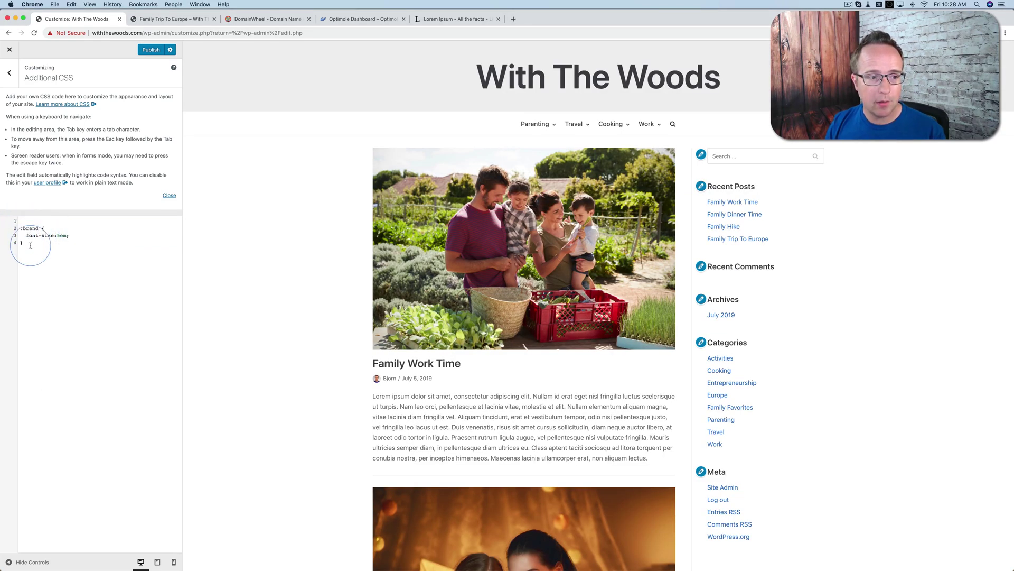
{"action": "left_click", "coordinate": [21, 228]}
{"action": "key", "text": "BackSpace"}
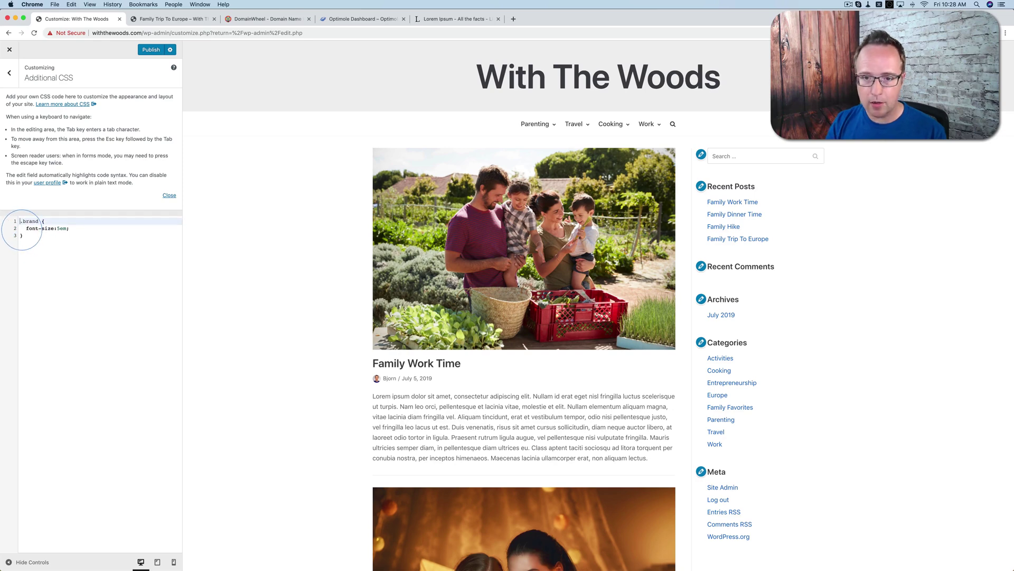
Clear the custom CSS to compare the site title's size in the preview, and undo the deletion
{"action": "left_click", "coordinate": [49, 234]}
{"action": "key", "text": "super+a"}
{"action": "key", "text": "BackSpace"}
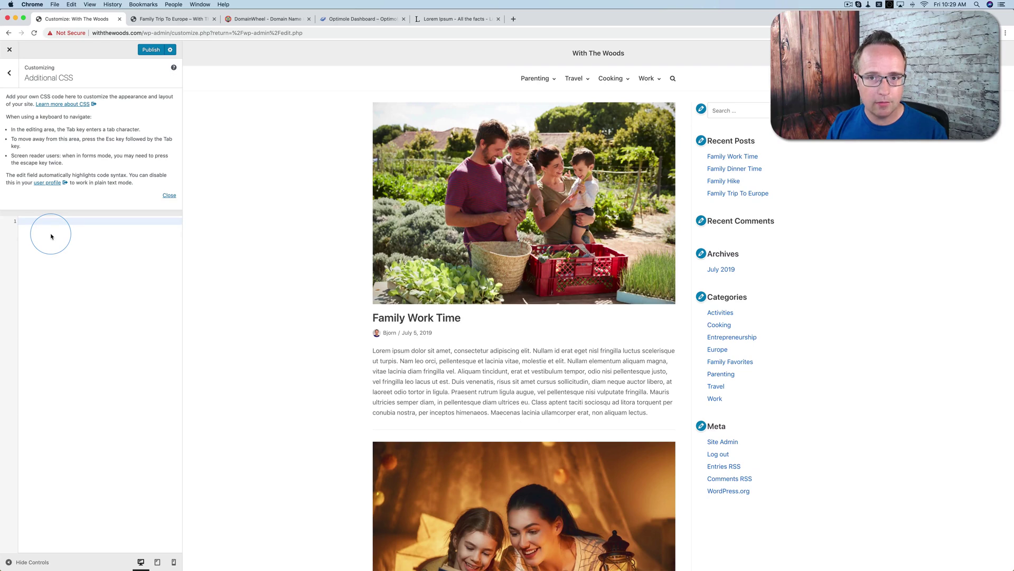
{"action": "key", "text": "super+z"}
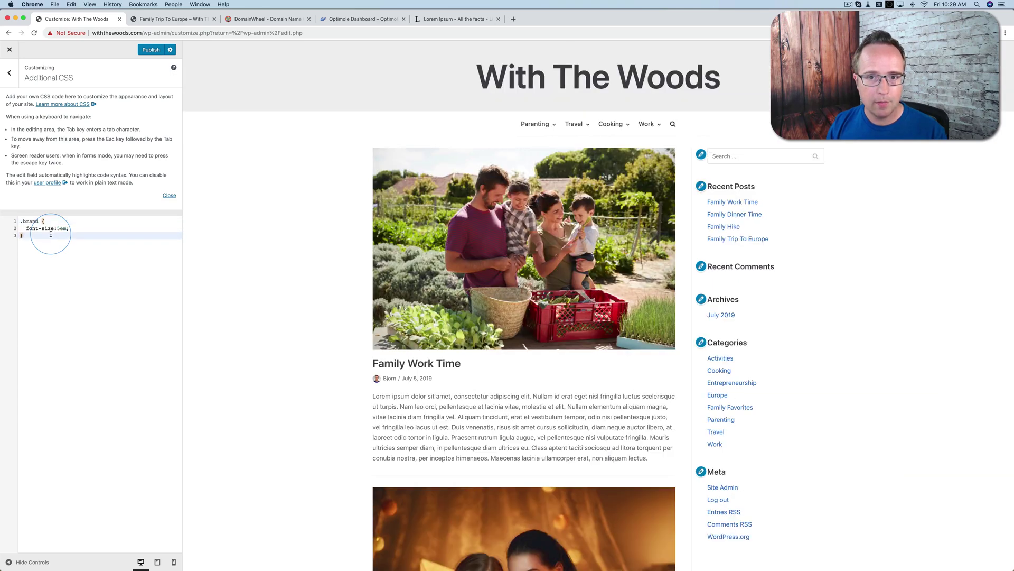
Add a .header-top-inner.light-mode rule with background-color #fff, and review the selectors, properties and values of both CSS rules
{"action": "left_click", "coordinate": [21, 220]}
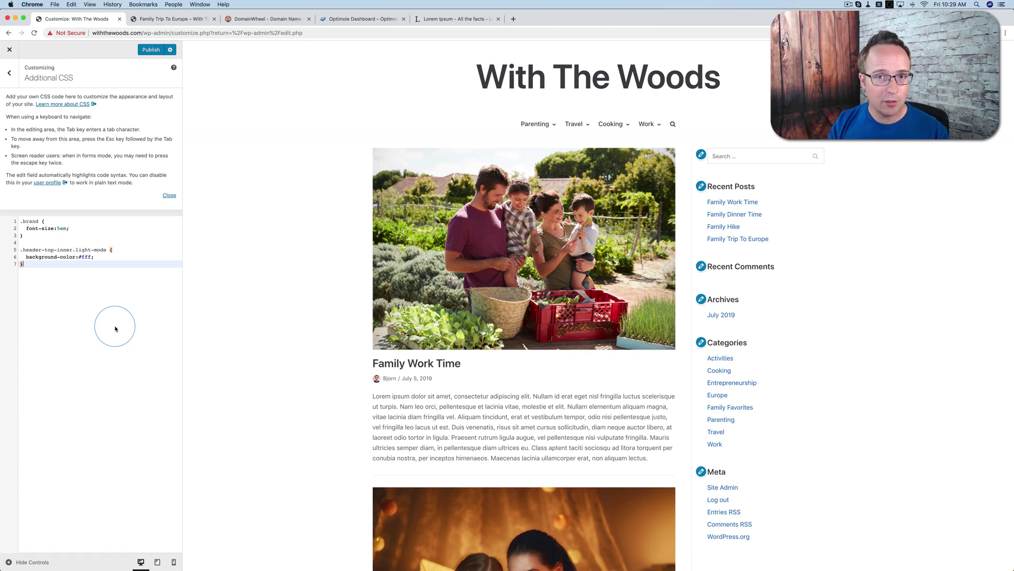
{"action": "double_click", "coordinate": [21, 221]}
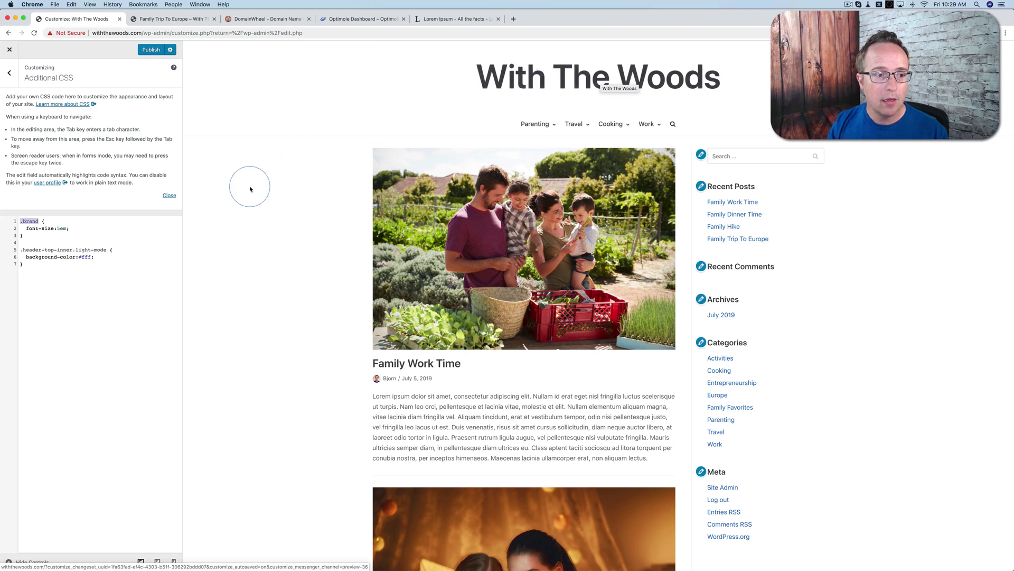
{"action": "double_click", "coordinate": [27, 228]}
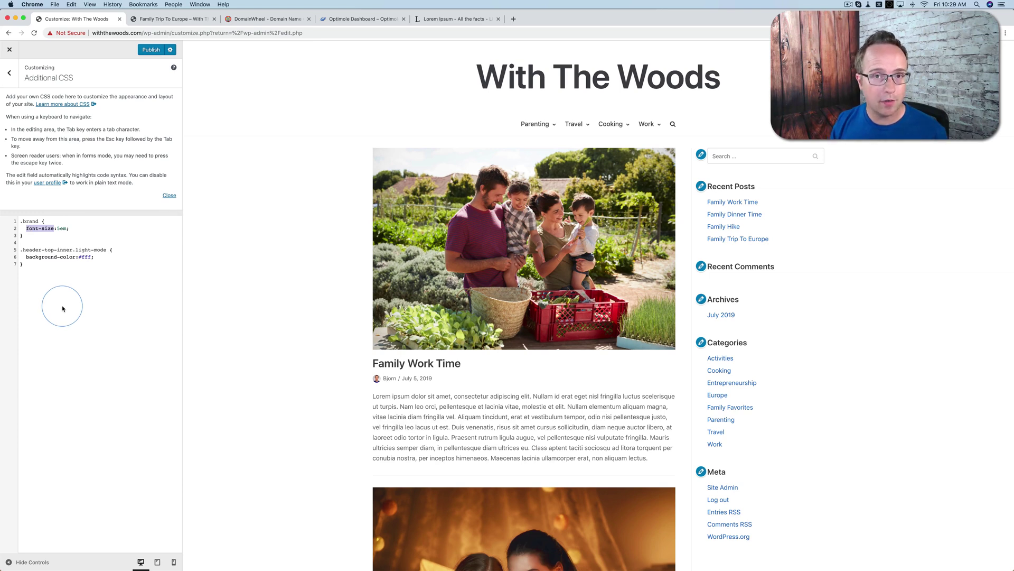
{"action": "left_click_drag", "start_coordinate": [59, 228], "coordinate": [66, 229]}
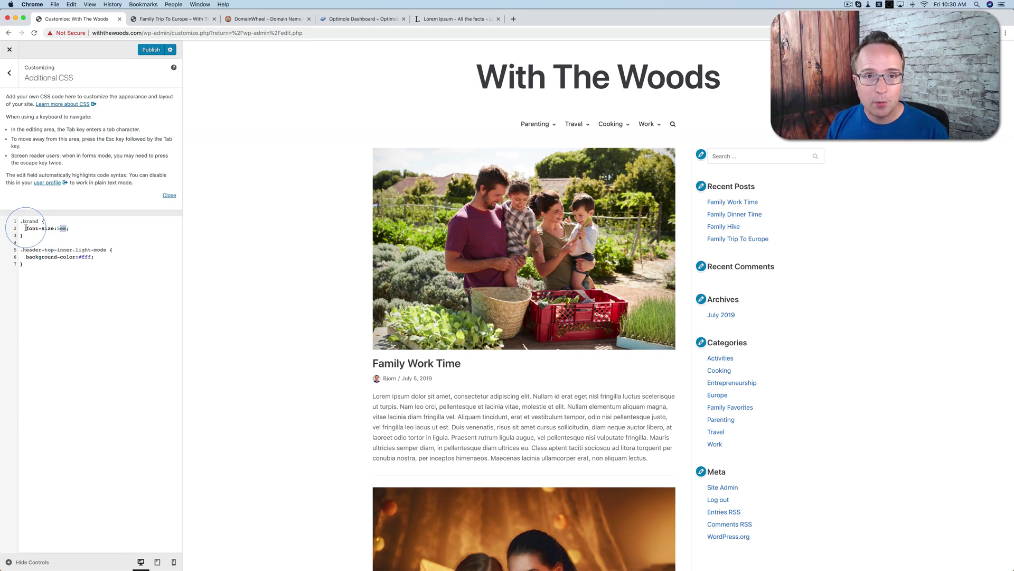
{"action": "left_click_drag", "start_coordinate": [26, 227], "coordinate": [108, 251]}
{"action": "left_click", "coordinate": [55, 256]}
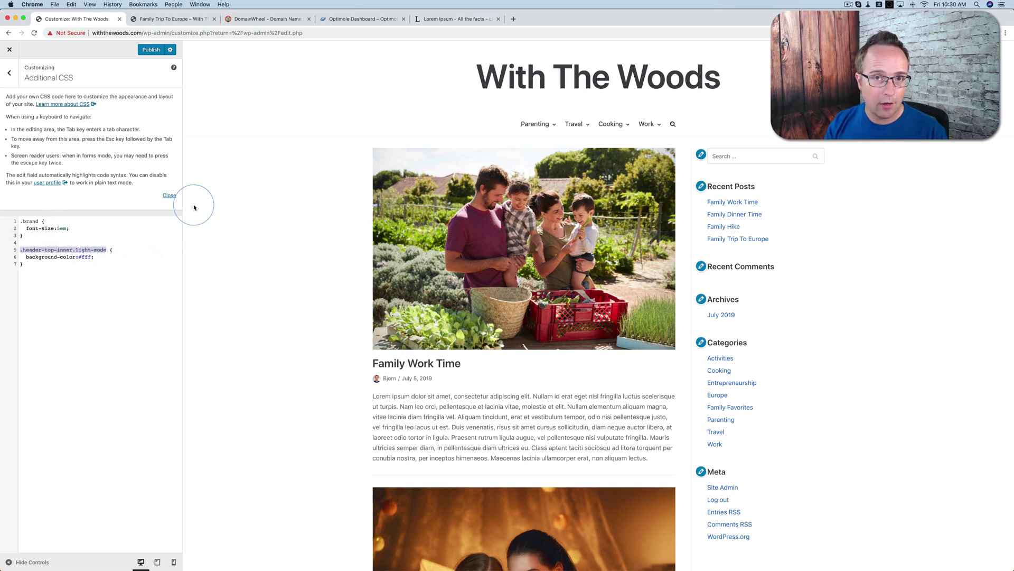
{"action": "left_click", "coordinate": [106, 243]}
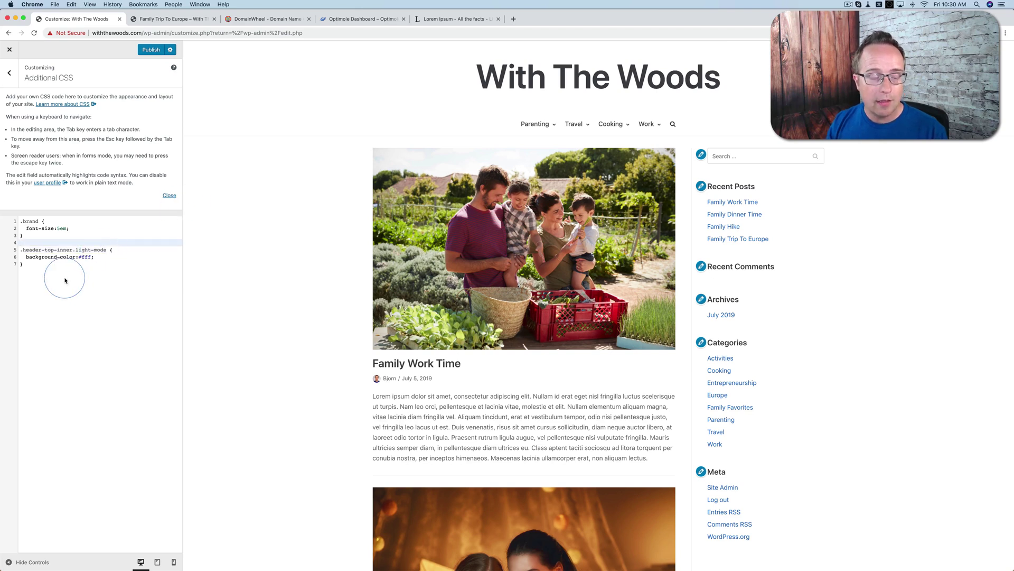
{"action": "left_click", "coordinate": [24, 257]}
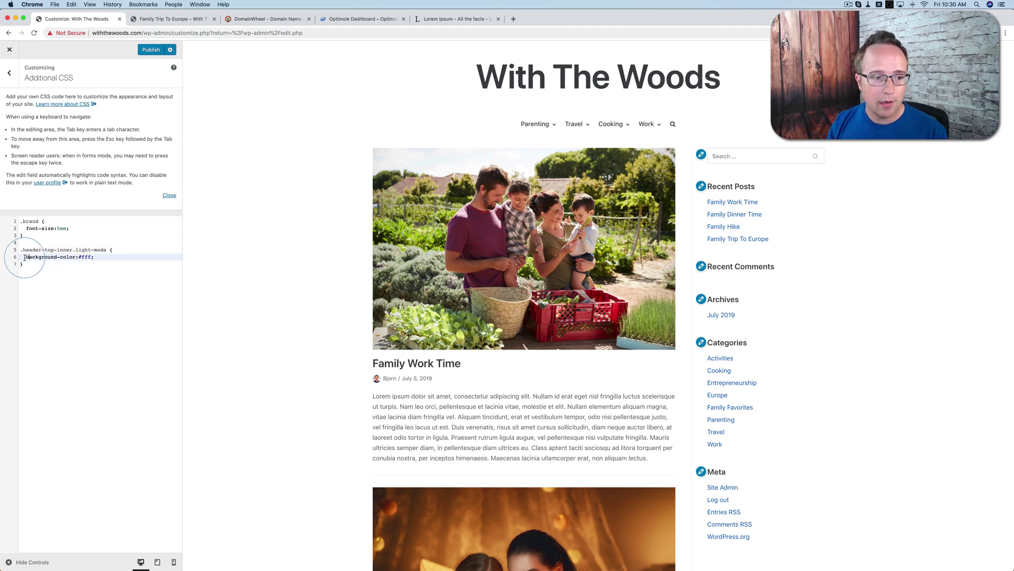
{"action": "left_click_drag", "start_coordinate": [24, 257], "coordinate": [76, 257]}
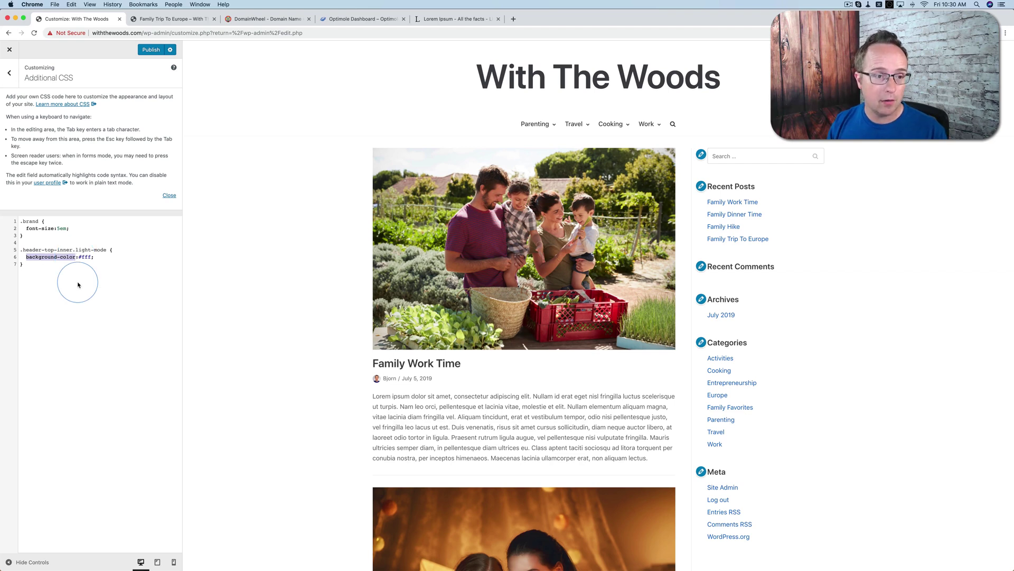
{"action": "left_click_drag", "start_coordinate": [78, 257], "coordinate": [91, 257]}
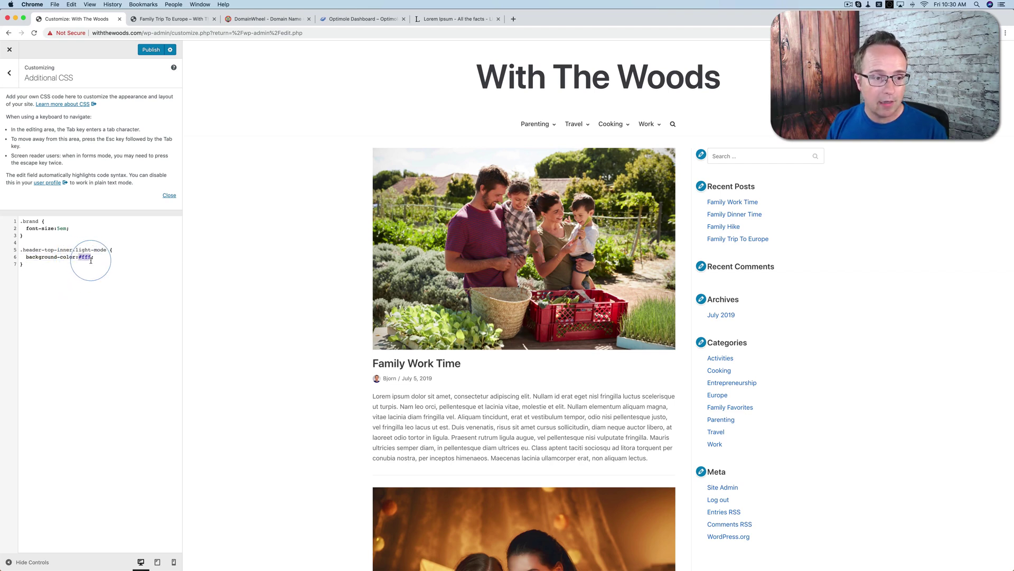
Try red and white as the background-color of the .header-top-inner.light-mode rule, and restore the value #fff
{"action": "key", "text": "BackSpace"}
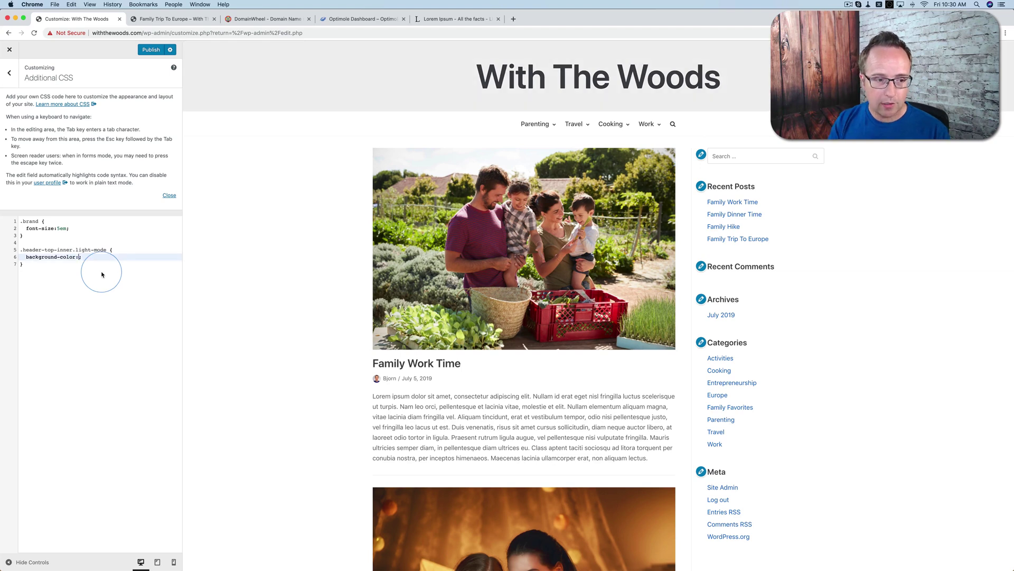
{"action": "type", "text": "red"}
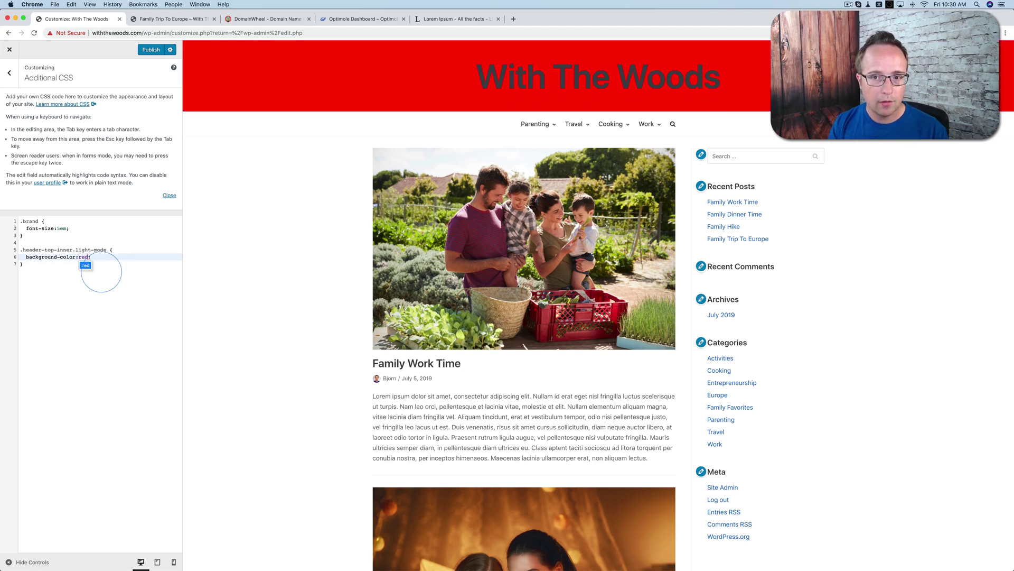
{"action": "key", "text": "BackSpace"}
{"action": "key", "text": "BackSpace"}
{"action": "key", "text": "BackSpace"}
{"action": "type", "text": "white"}
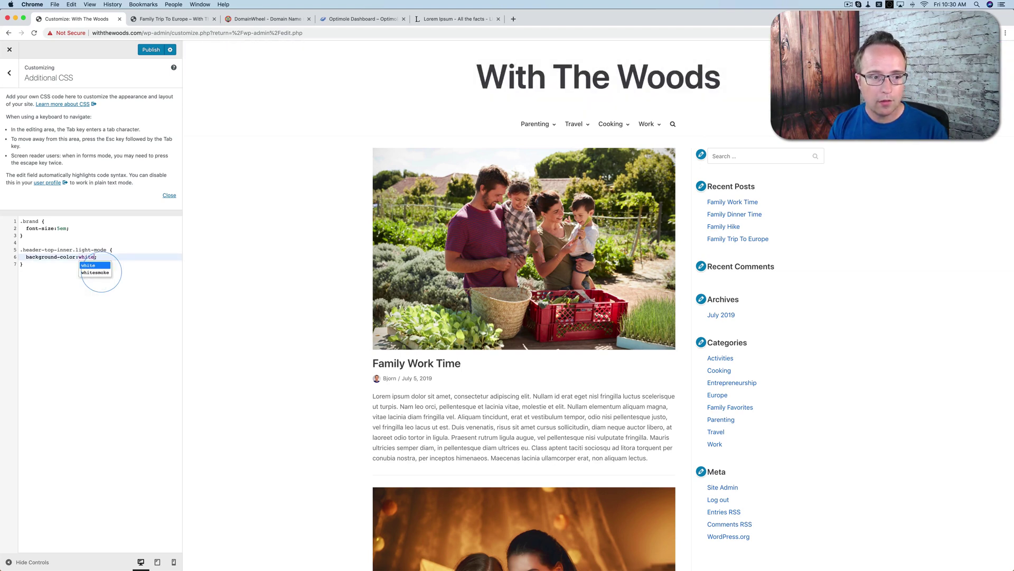
{"action": "left_click", "coordinate": [129, 323]}
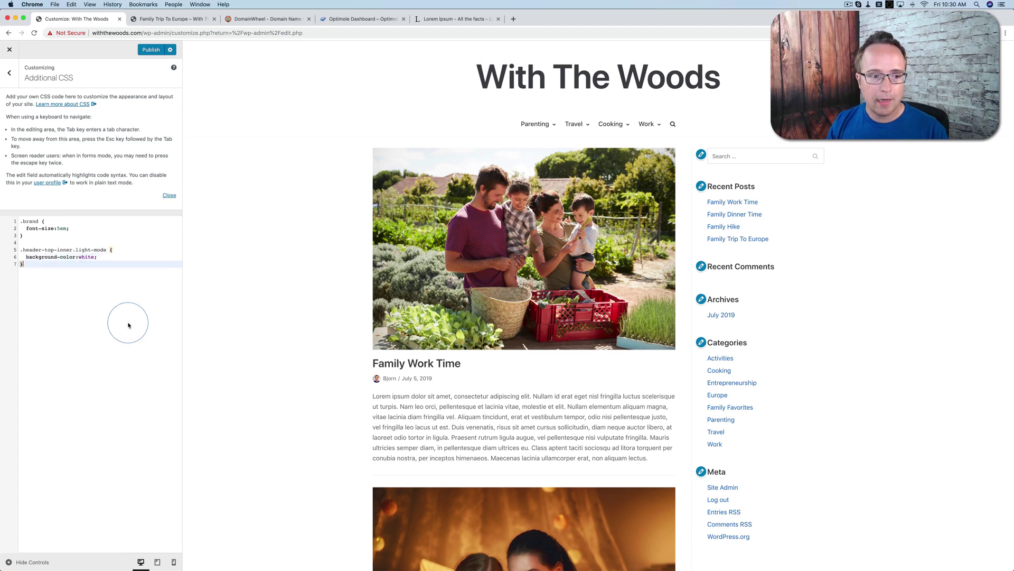
{"action": "double_click", "coordinate": [87, 257]}
{"action": "type", "text": "#fff"}
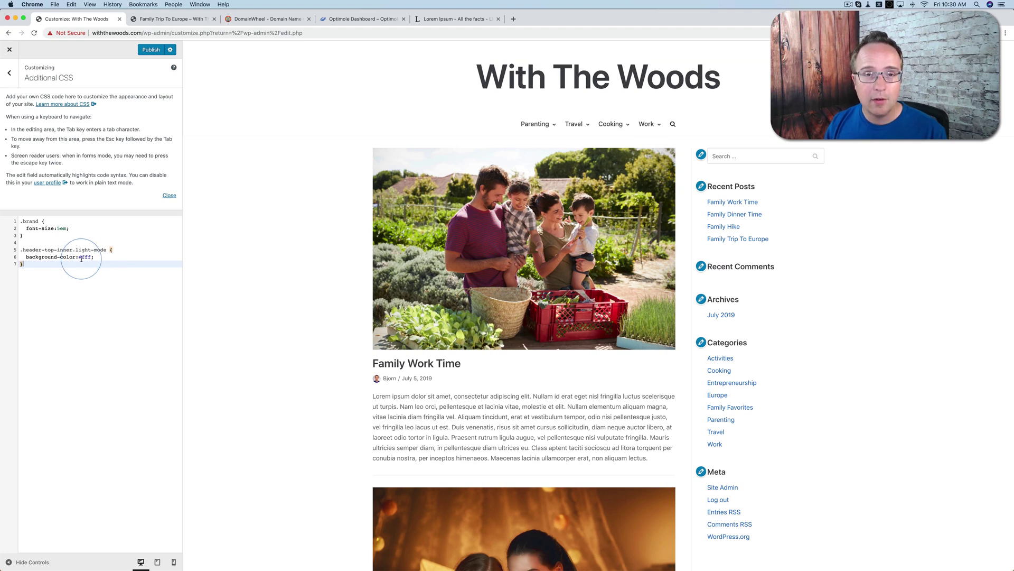
{"action": "left_click", "coordinate": [80, 257]}
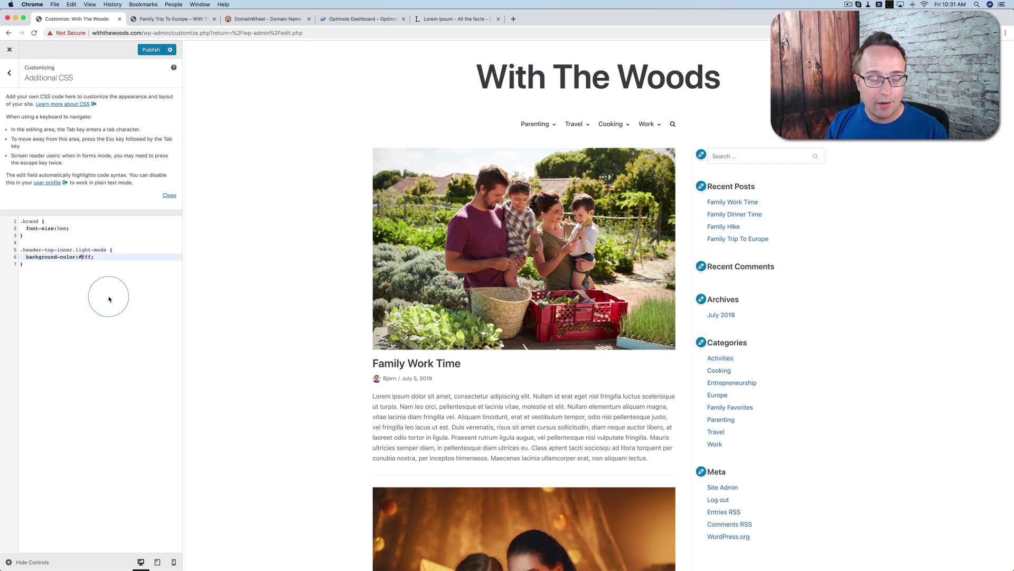
Insert the comment /*-- Header Styles --*/ on its own line above the .brand rule
{"action": "left_click", "coordinate": [24, 222]}
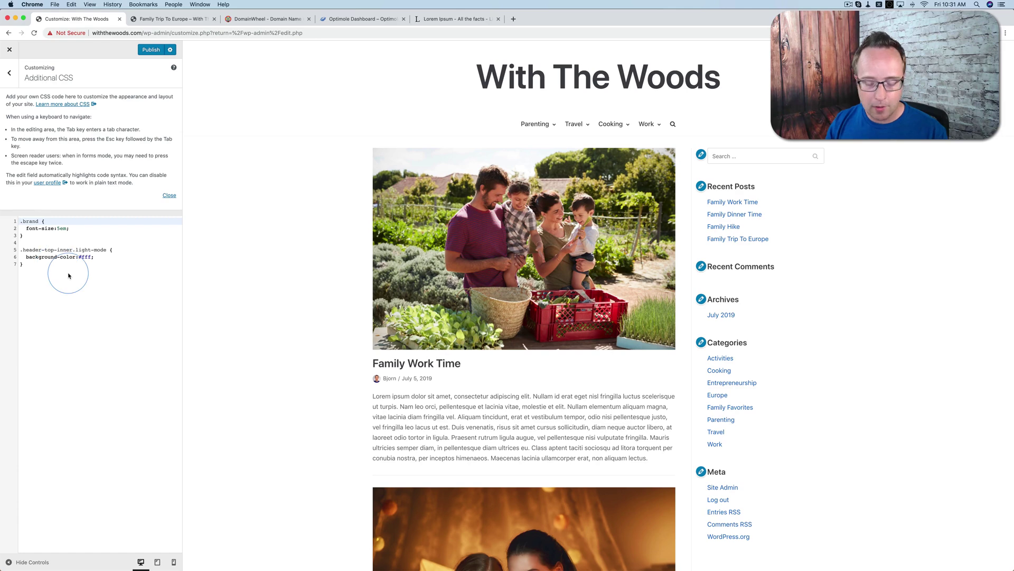
{"action": "key", "text": "Return"}
{"action": "key", "text": "Up"}
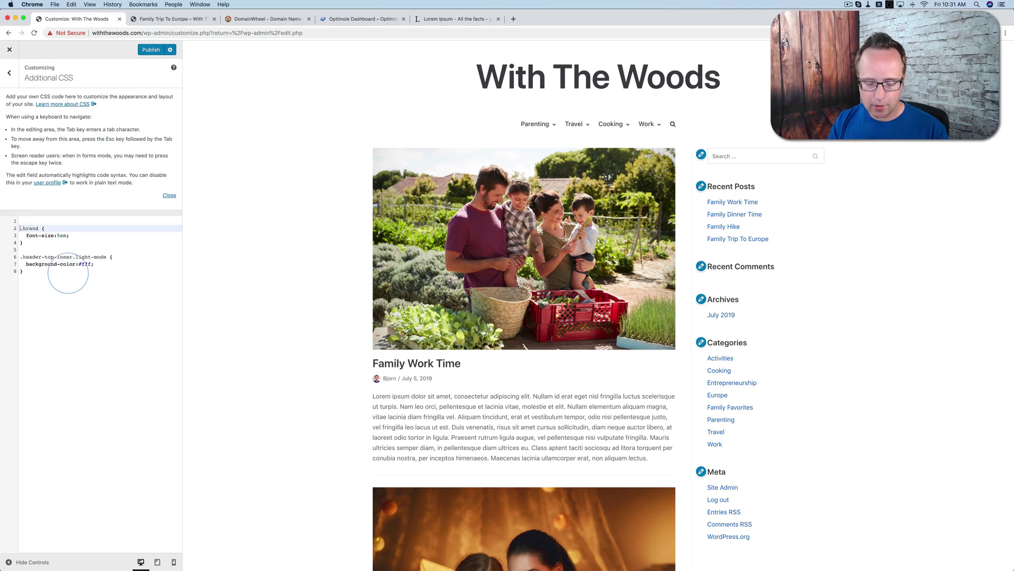
{"action": "type", "text": "/*-- Header Styles --"}
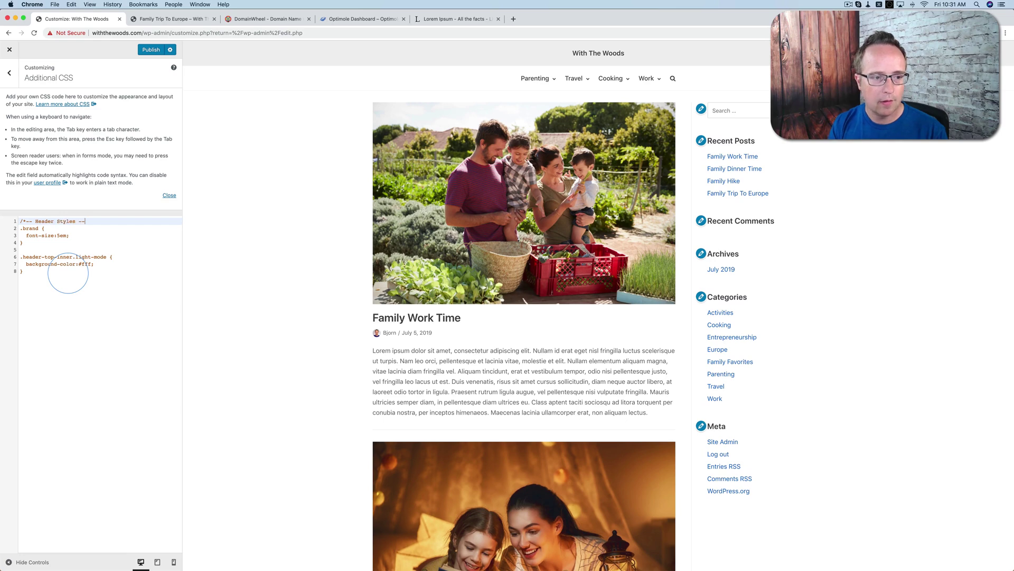
{"action": "type", "text": "*/"}
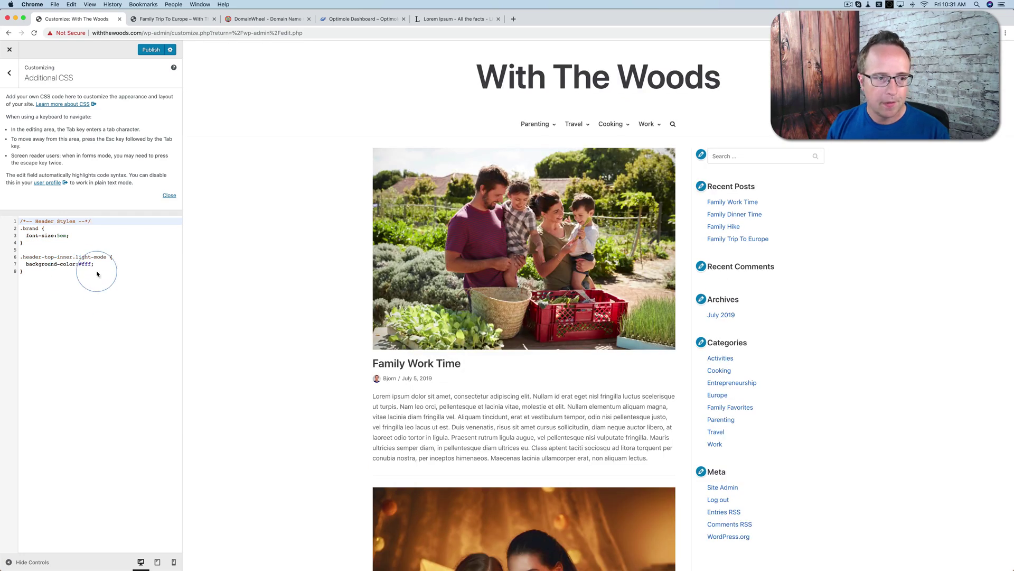
Review the comment and the two CSS rules beneath it, and publish the custom CSS
{"action": "left_click_drag", "start_coordinate": [21, 221], "coordinate": [95, 222]}
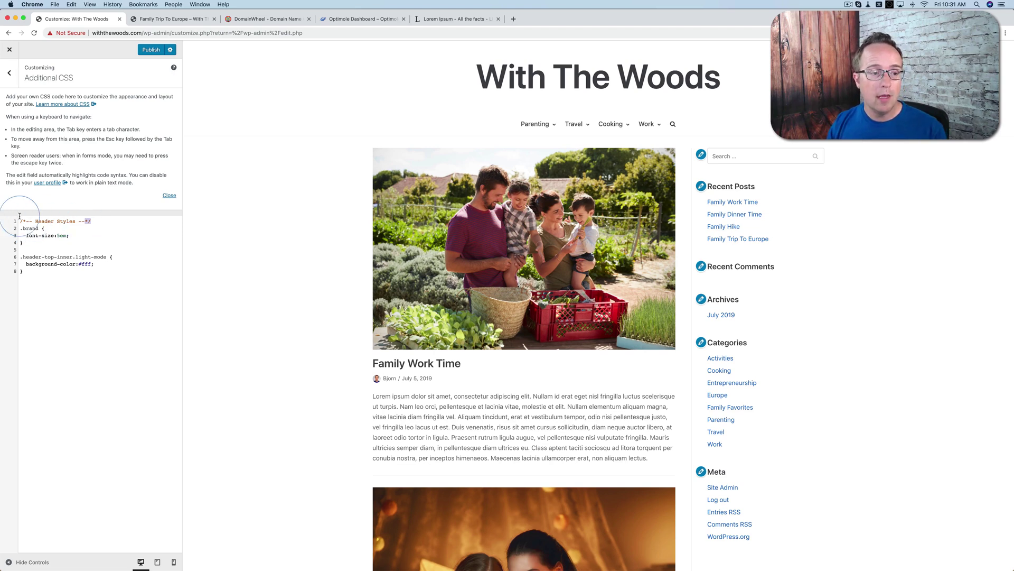
{"action": "left_click_drag", "start_coordinate": [20, 221], "coordinate": [70, 268]}
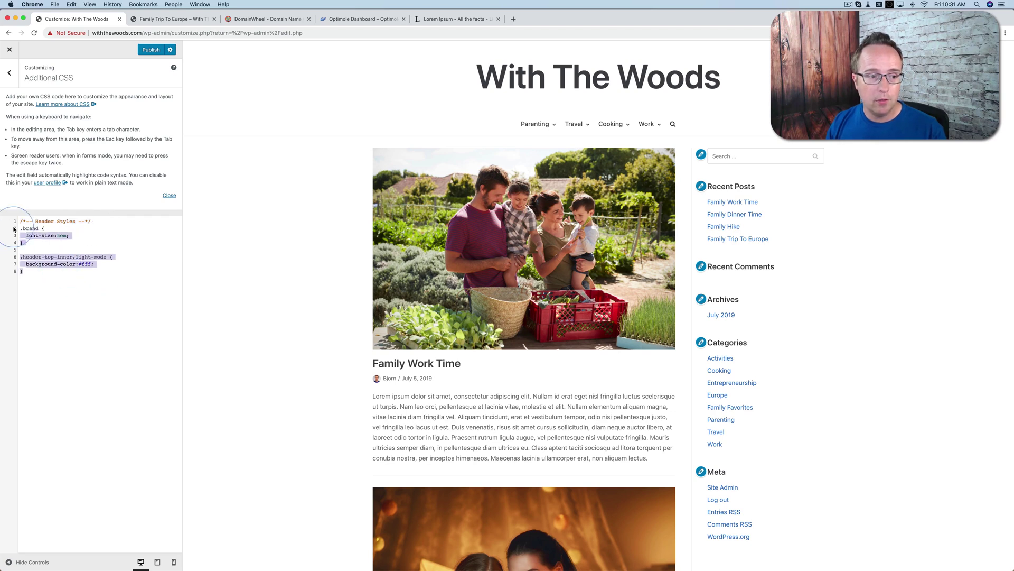
{"action": "left_click", "coordinate": [85, 311]}
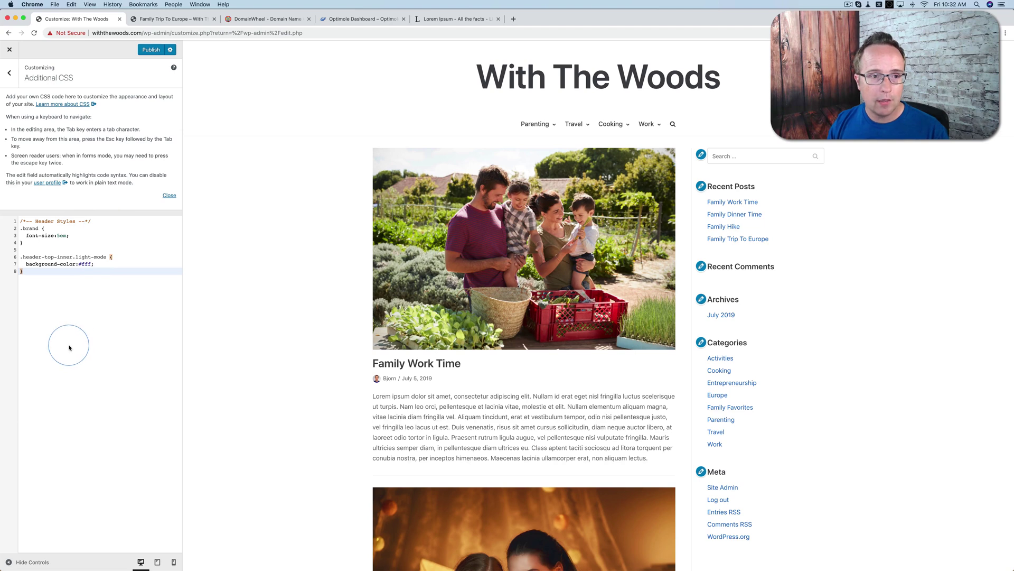
{"action": "left_click", "coordinate": [151, 51]}
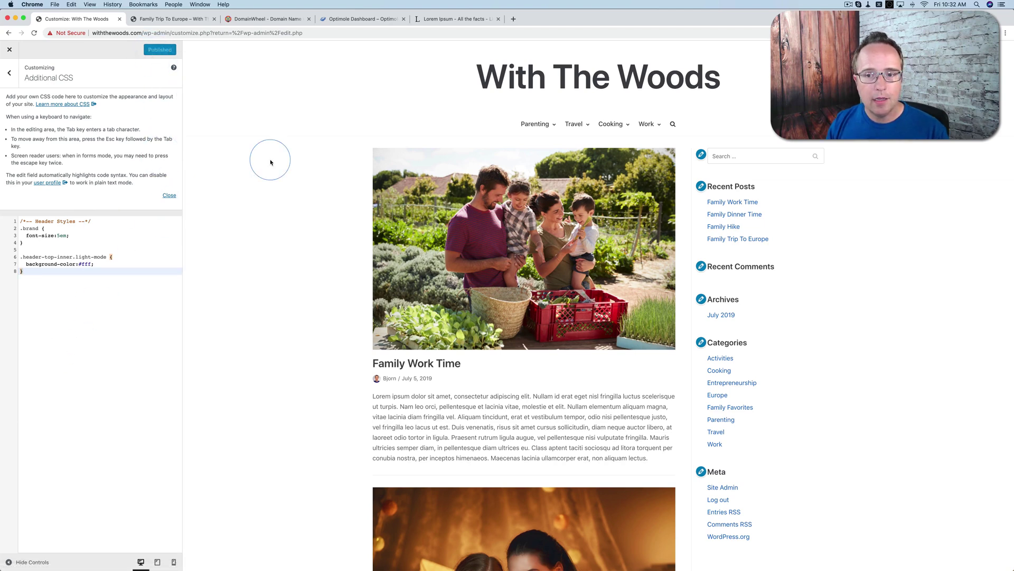
Leave the custom CSS and add an Image widget to the Sidebar widget area
{"action": "left_click", "coordinate": [11, 72]}
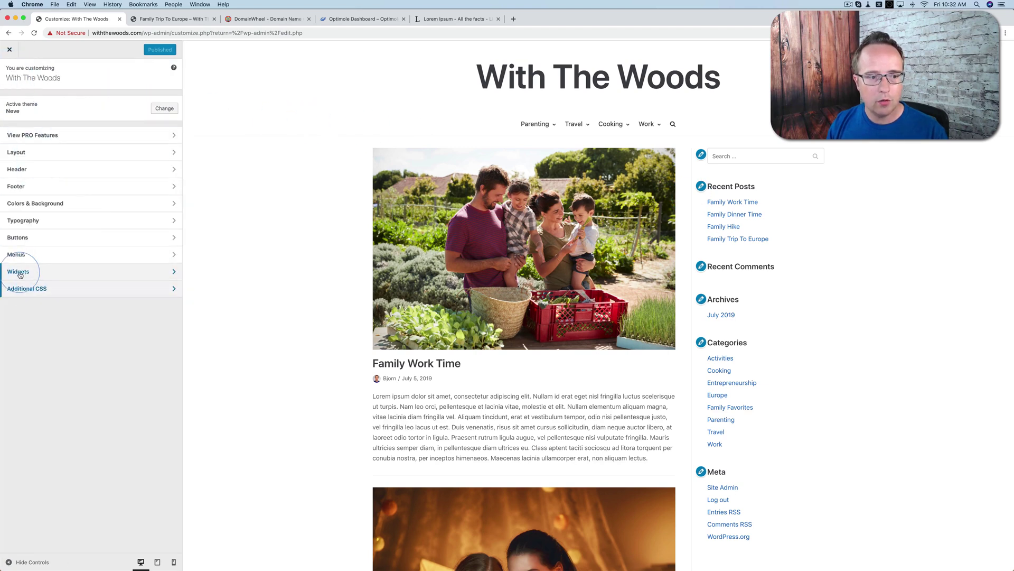
{"action": "left_click", "coordinate": [88, 273]}
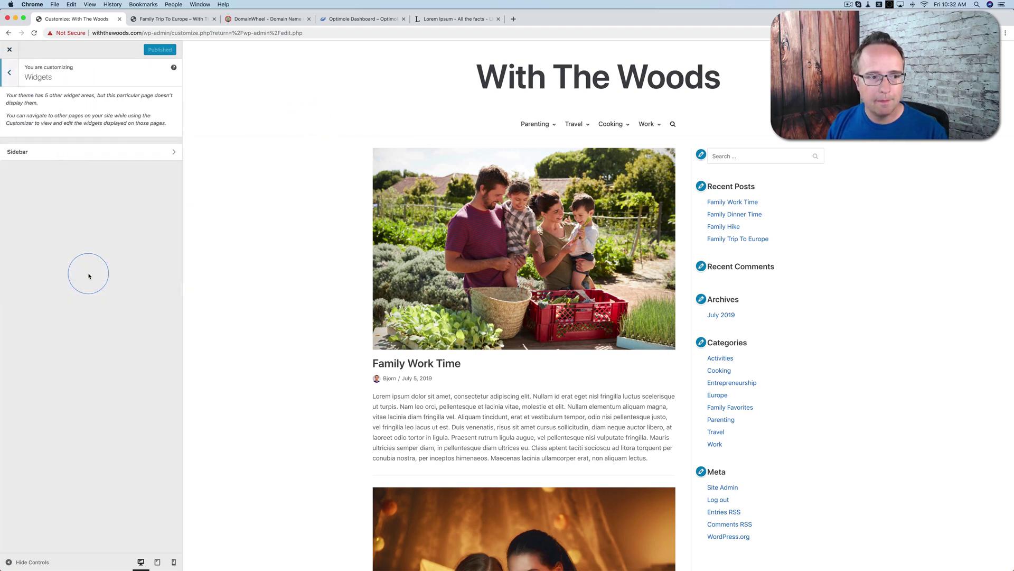
{"action": "left_click", "coordinate": [14, 151]}
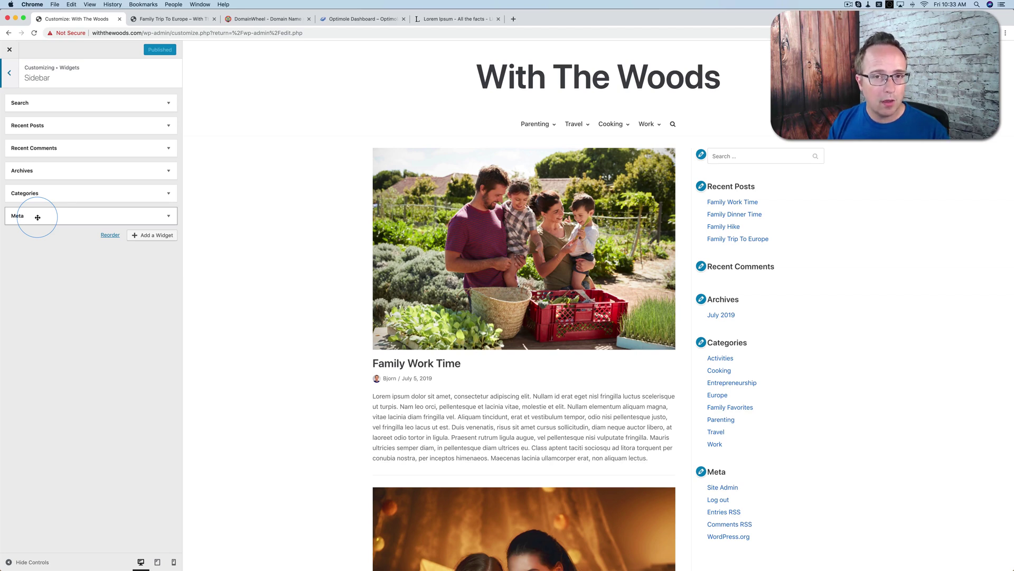
{"action": "left_click", "coordinate": [151, 235]}
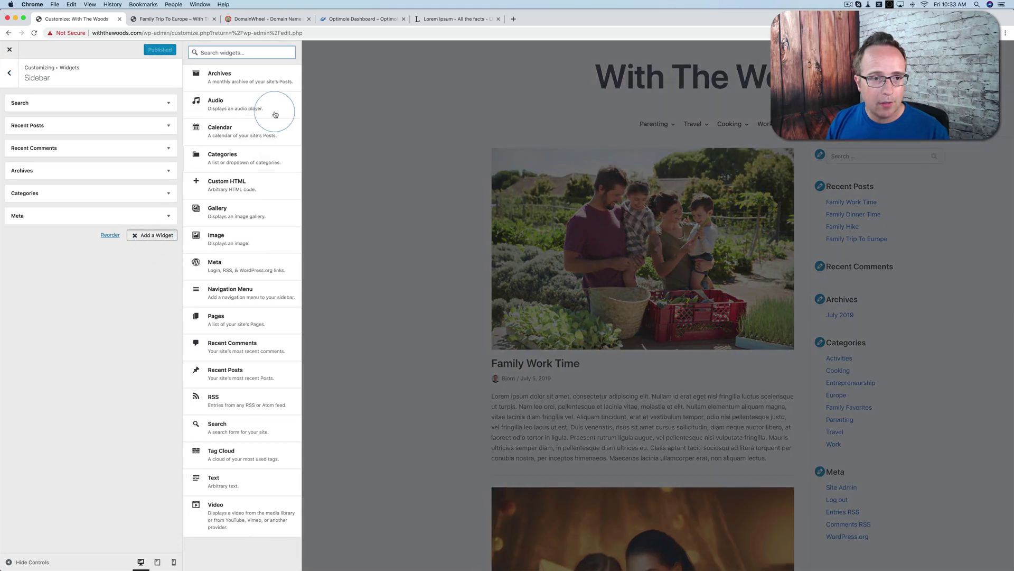
{"action": "left_click", "coordinate": [249, 236]}
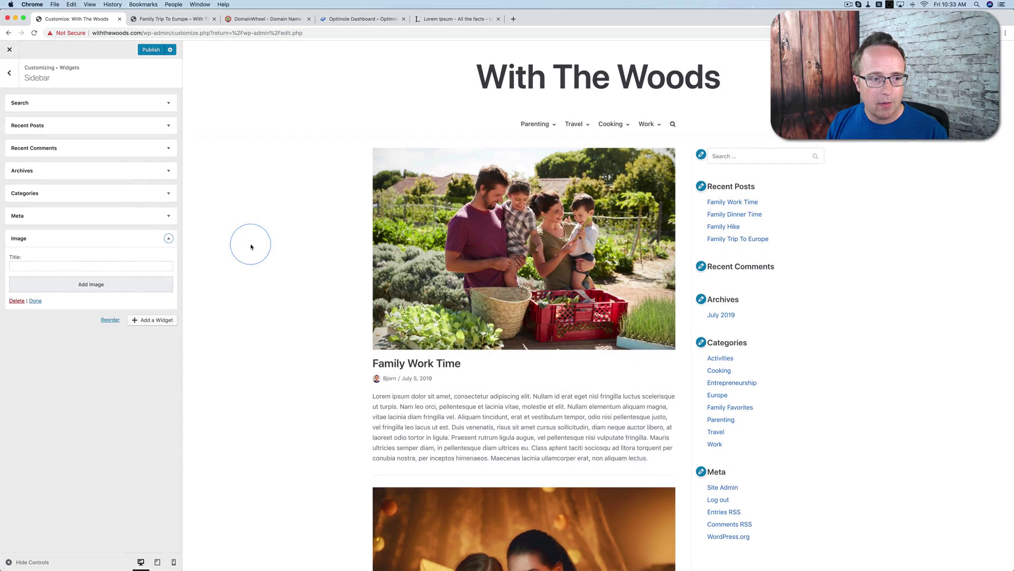
Add the photo of the woman with two children to the Image widget, with an empty caption and the title "We Are The Woods Family"
{"action": "left_click", "coordinate": [82, 284]}
{"action": "left_click", "coordinate": [132, 143]}
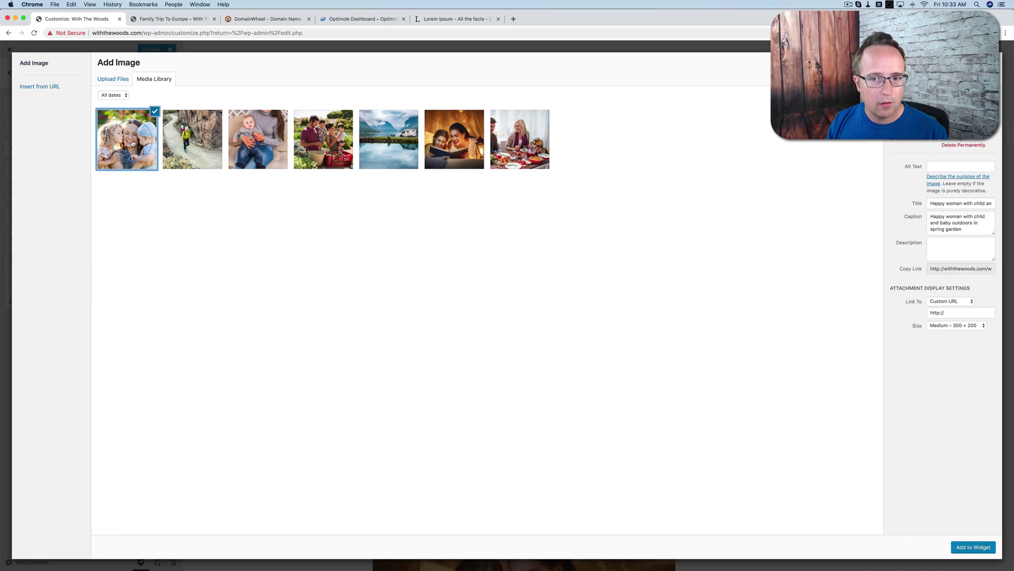
{"action": "key", "text": "super+a"}
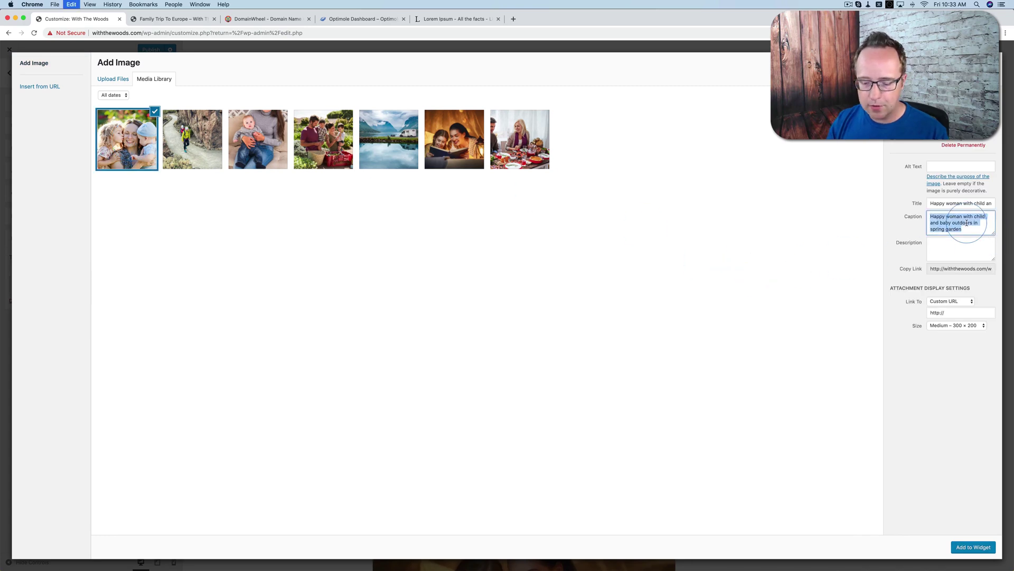
{"action": "key", "text": "BackSpace"}
{"action": "key", "text": "shift+Tab"}
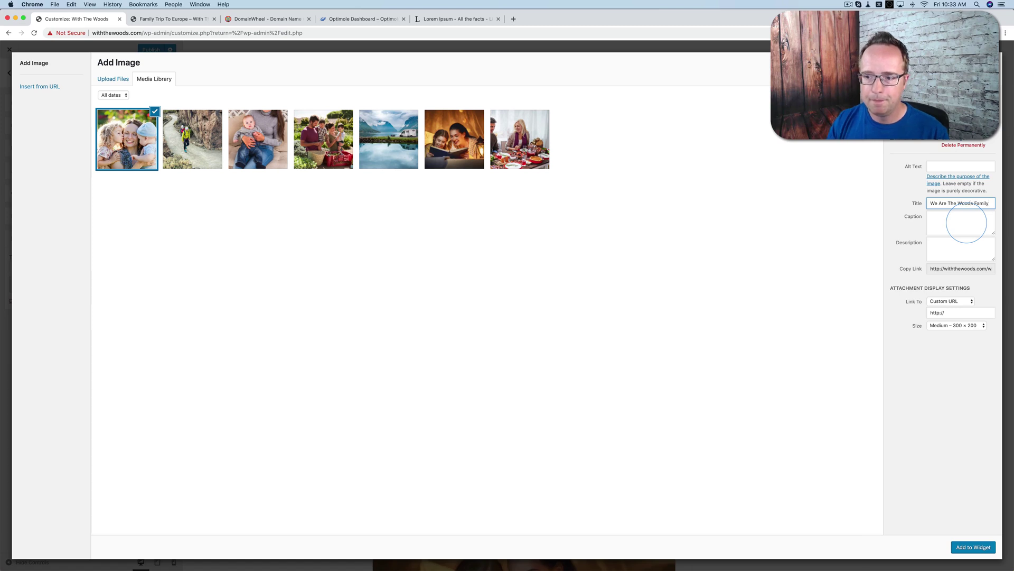
{"action": "left_click", "coordinate": [971, 547]}
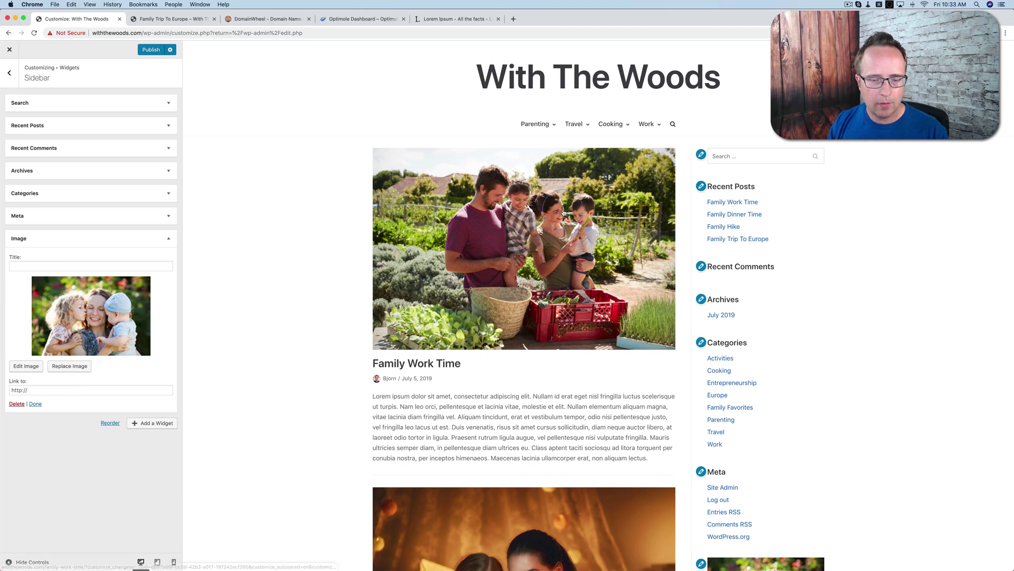
Move the Image widget above Search and caption its photo with a family introduction starting "We are the Woods and welcome to our blog."
{"action": "left_click_drag", "start_coordinate": [50, 239], "coordinate": [49, 103]}
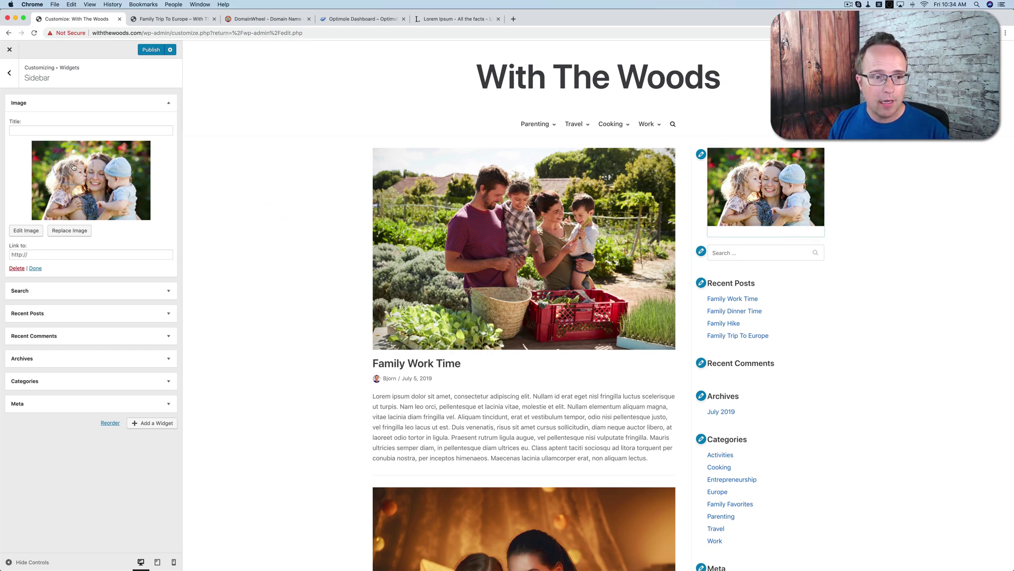
{"action": "left_click", "coordinate": [96, 180]}
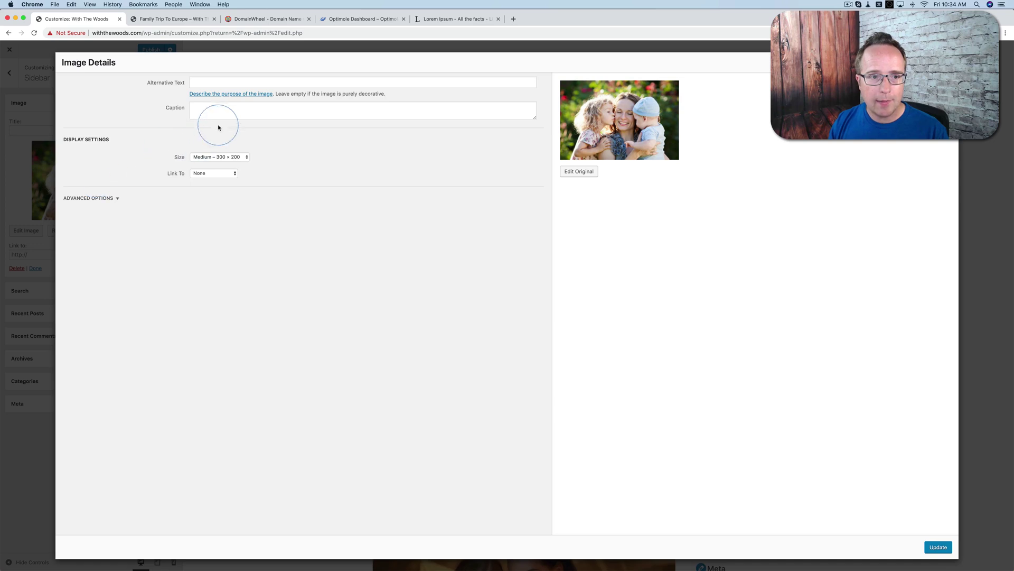
{"action": "left_click", "coordinate": [221, 110]}
{"action": "type", "text": "We are the Woods and welcome to our blog. Here, my husband and I share the wonderful adventures we have with our kids. I hope that you have as much reading about our adventures as we do having them!"}
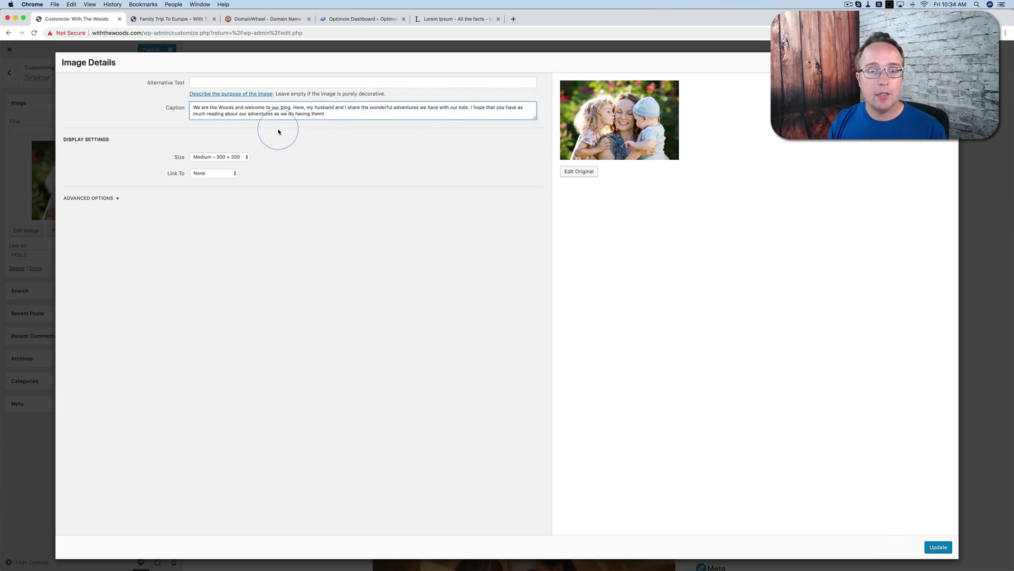
{"action": "left_click", "coordinate": [939, 546]}
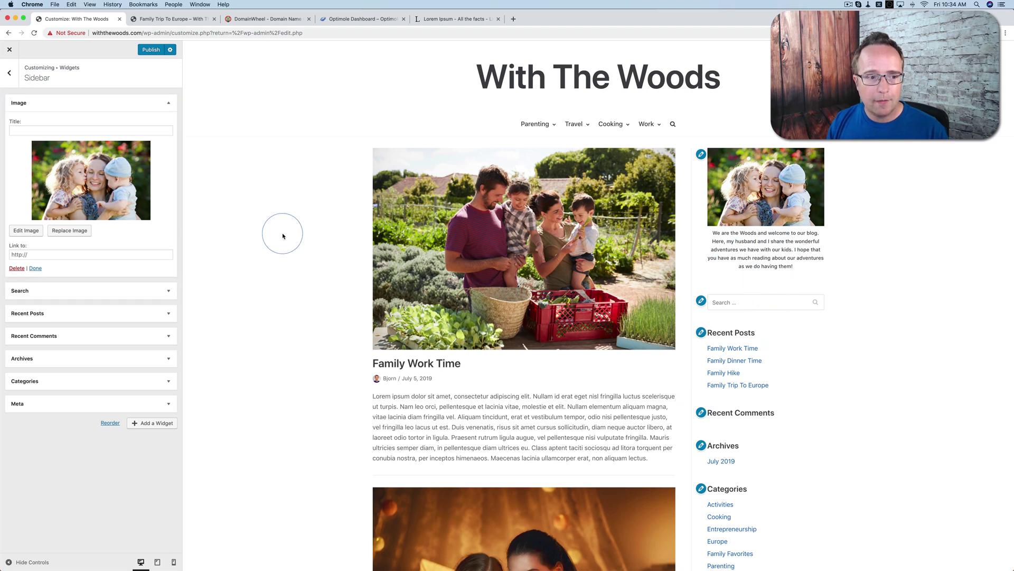
Collapse the Image widget and move the Search widget above it in the sidebar
{"action": "left_click", "coordinate": [168, 103]}
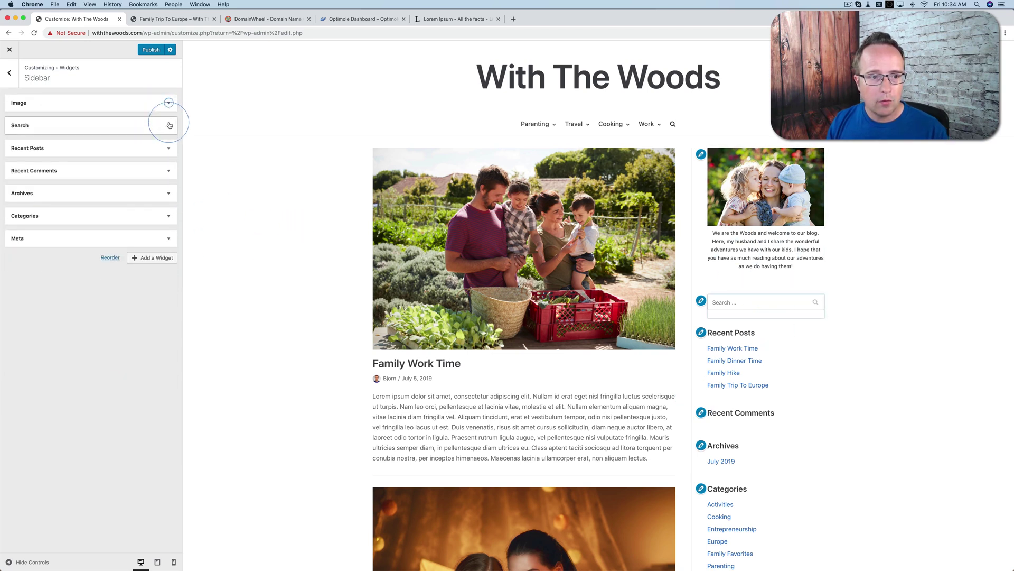
{"action": "left_click", "coordinate": [168, 126]}
{"action": "left_click", "coordinate": [168, 126]}
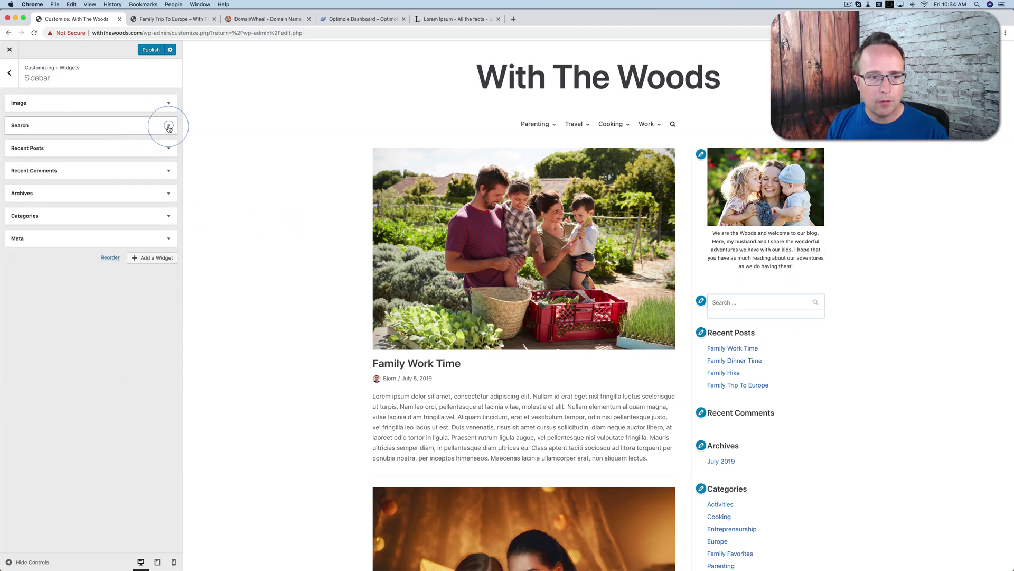
{"action": "left_click_drag", "start_coordinate": [69, 129], "coordinate": [68, 98]}
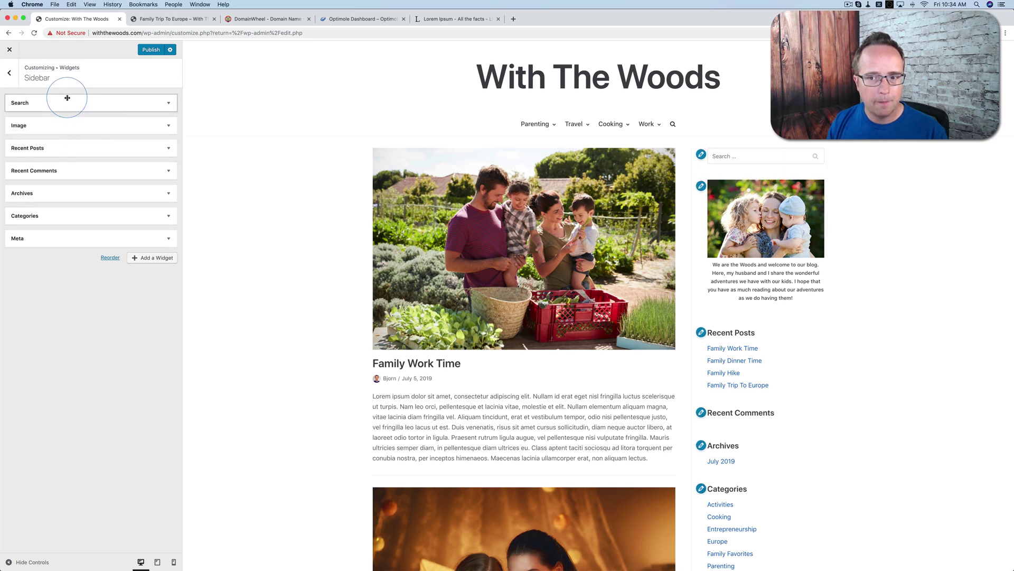
Remove the Recent Posts and Recent Comments widgets from the sidebar
{"action": "left_click", "coordinate": [169, 149]}
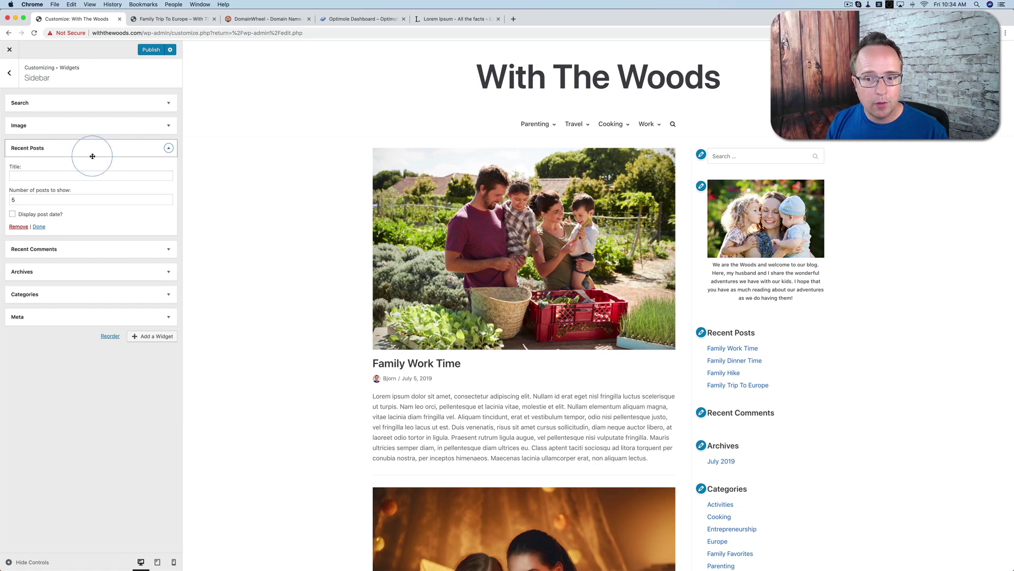
{"action": "scroll", "coordinate": [734, 346], "scroll_direction": "down", "scroll_amount": 2}
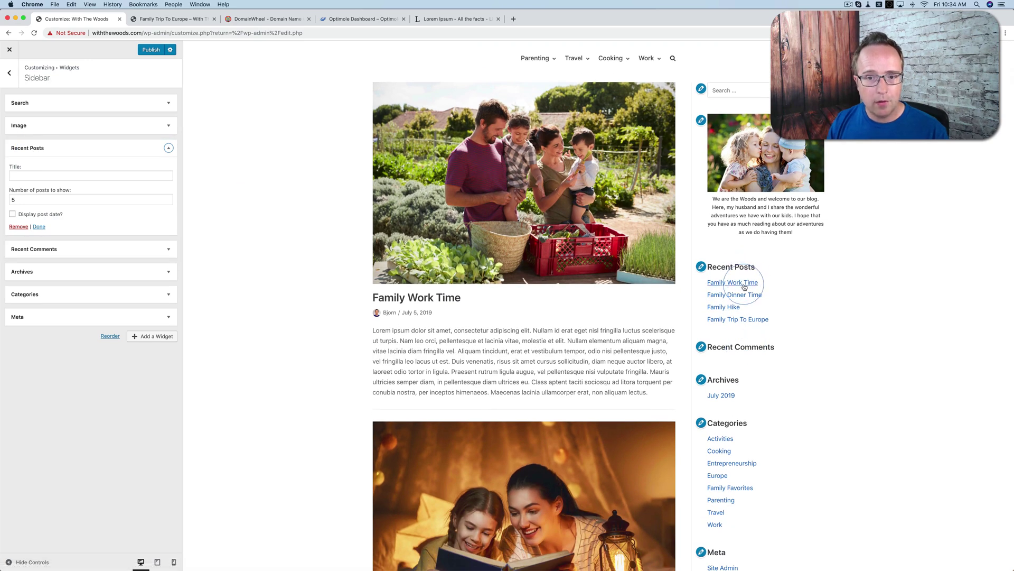
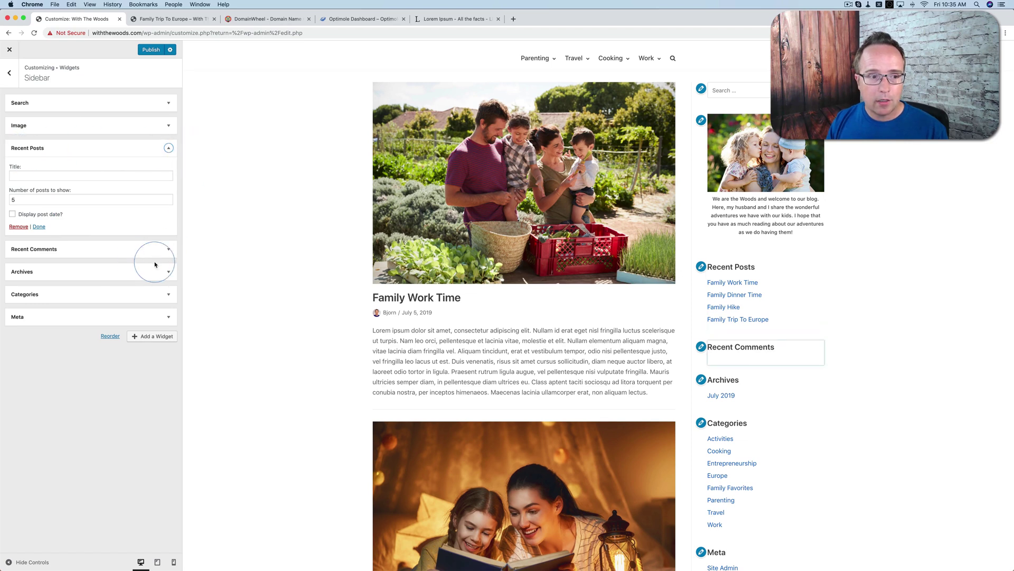
{"action": "left_click", "coordinate": [26, 227]}
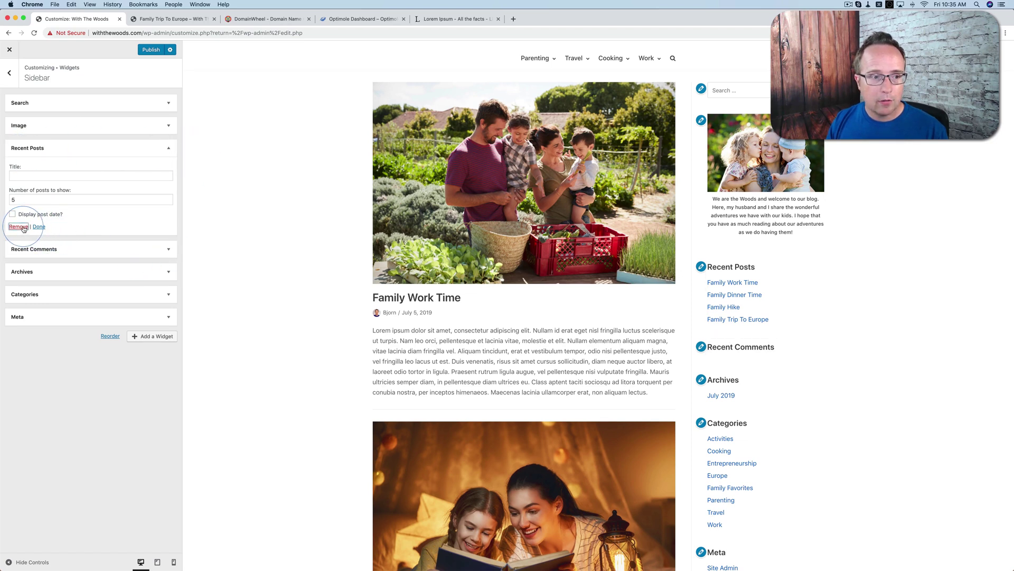
{"action": "left_click", "coordinate": [169, 149]}
{"action": "left_click", "coordinate": [22, 214]}
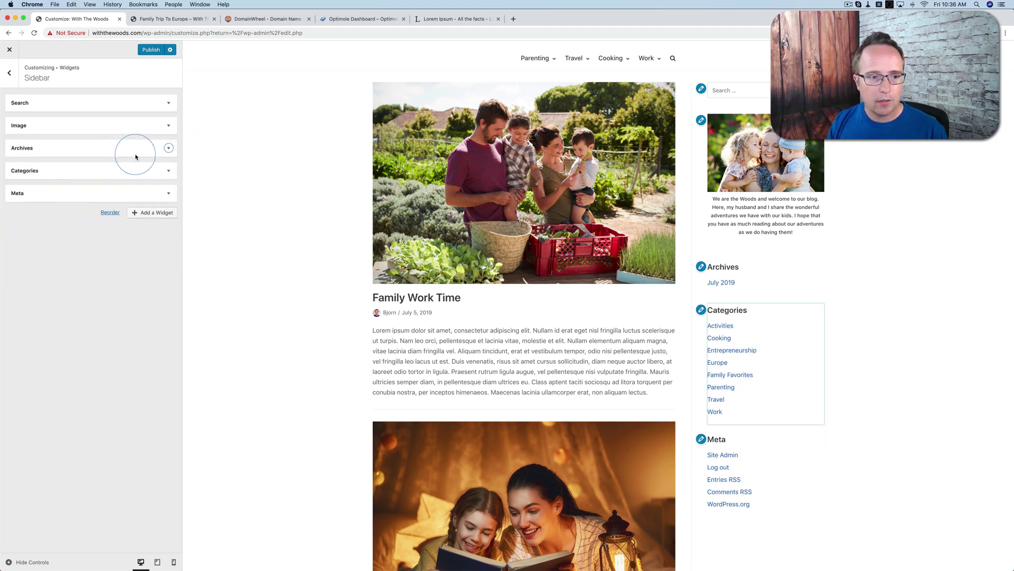
Remove the Archives, Categories and Meta widgets from the sidebar, publish the changes and leave the customizer
{"action": "left_click", "coordinate": [169, 150]}
{"action": "left_click", "coordinate": [22, 211]}
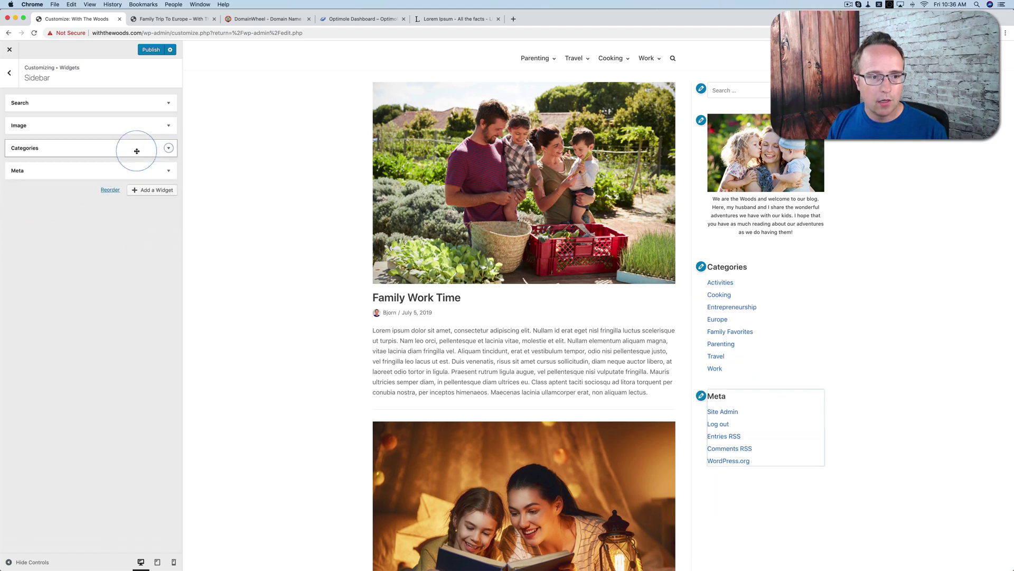
{"action": "left_click", "coordinate": [169, 149]}
{"action": "left_click", "coordinate": [22, 216]}
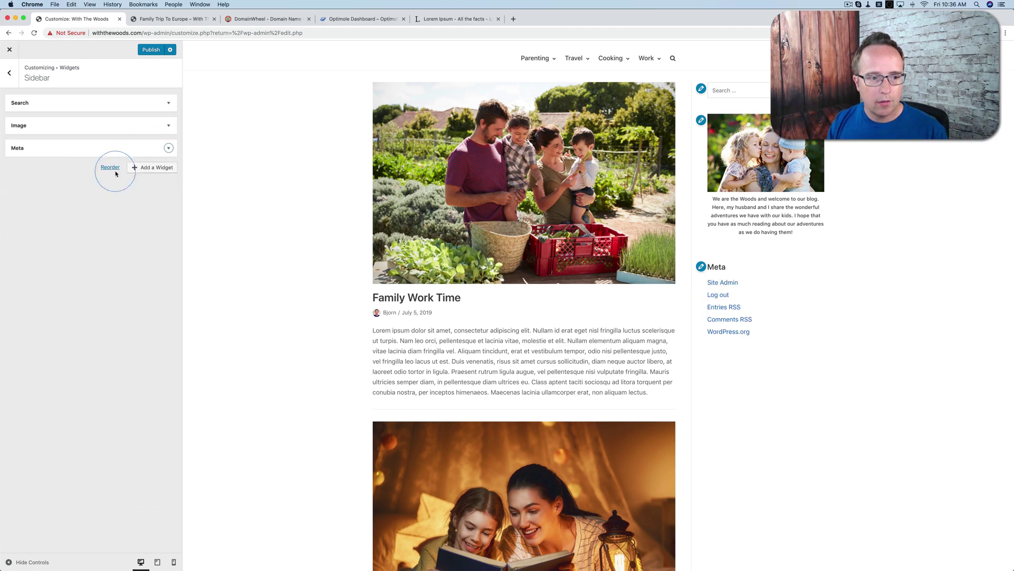
{"action": "left_click", "coordinate": [169, 148]}
{"action": "left_click", "coordinate": [23, 191]}
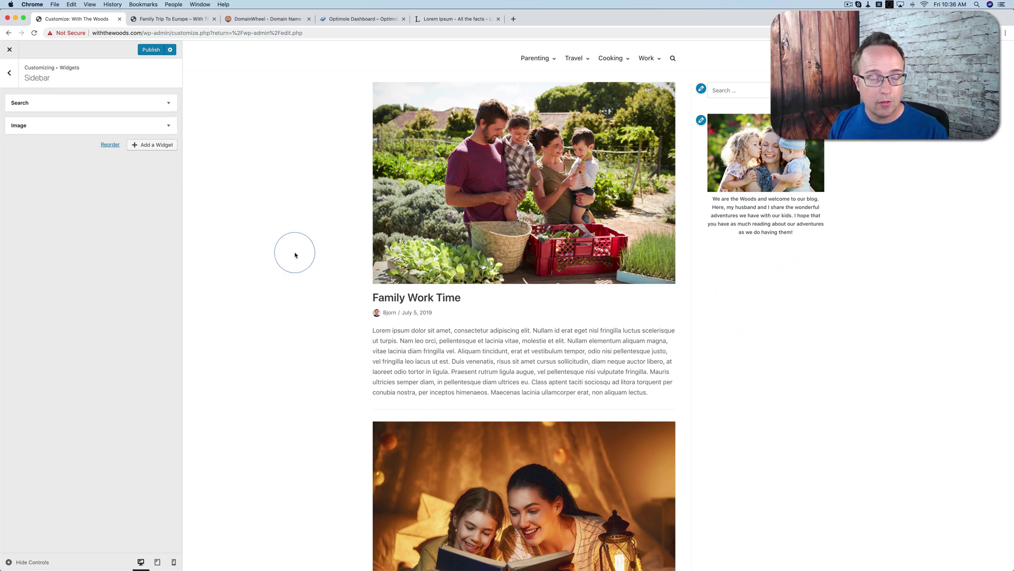
{"action": "left_click", "coordinate": [151, 51]}
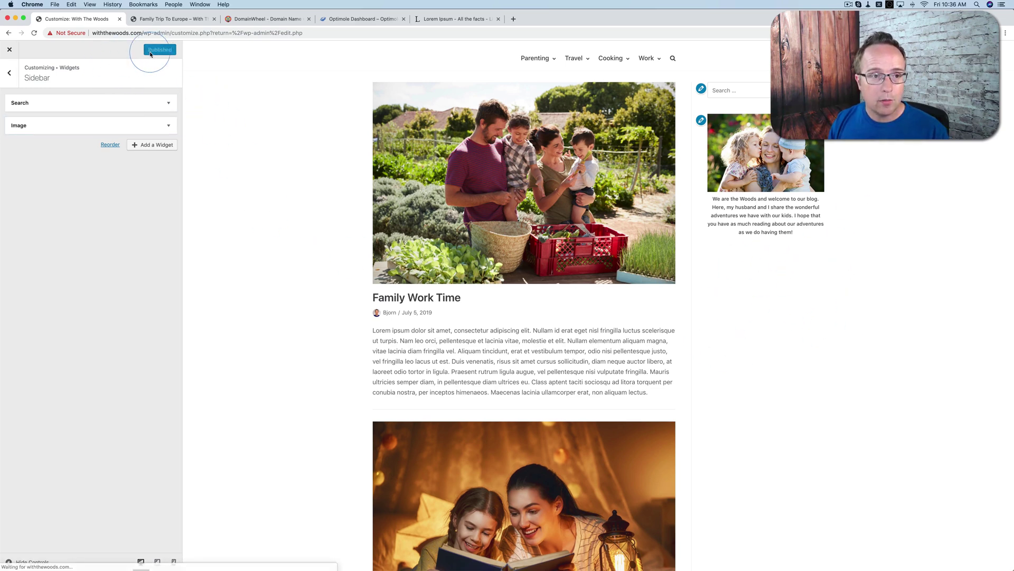
{"action": "left_click", "coordinate": [9, 49]}
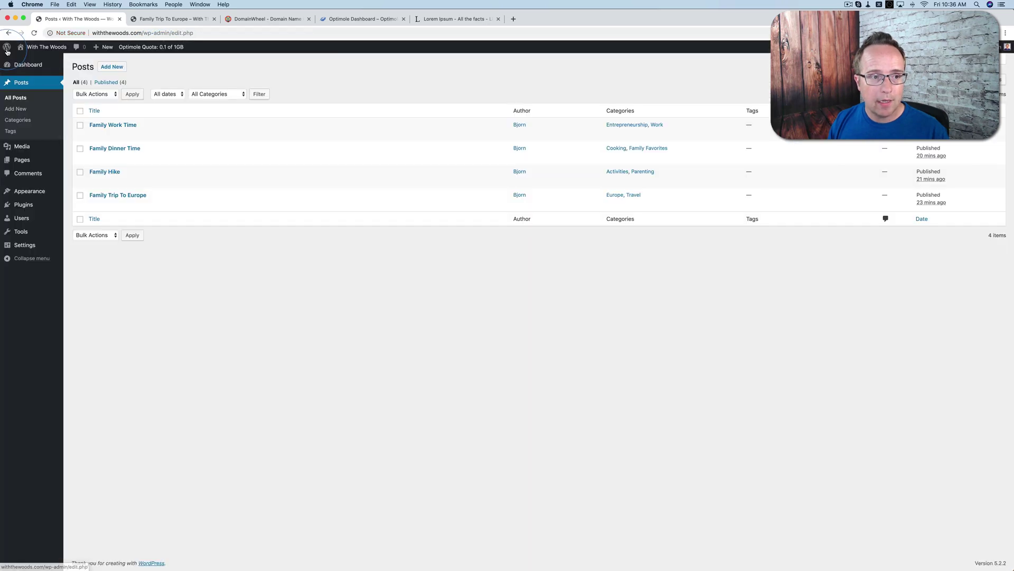
Search the plugin directory for "wordpress popular posts", and install and activate the WordPress Popular Posts plugin
{"action": "mouse_move", "coordinate": [29, 205]}
{"action": "left_click", "coordinate": [78, 207]}
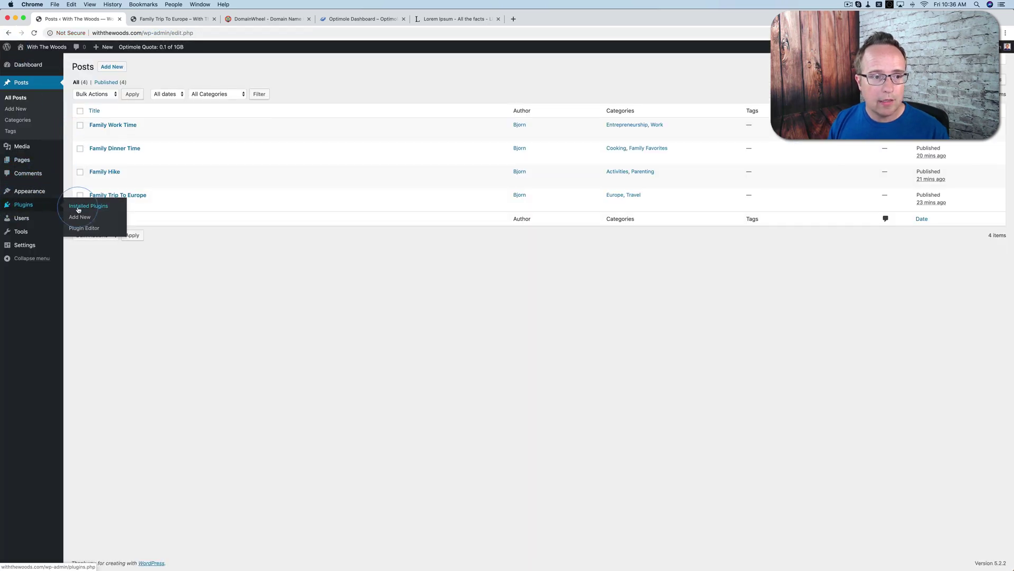
{"action": "left_click", "coordinate": [78, 217]}
{"action": "left_click", "coordinate": [912, 89]}
{"action": "type", "text": "wor"}
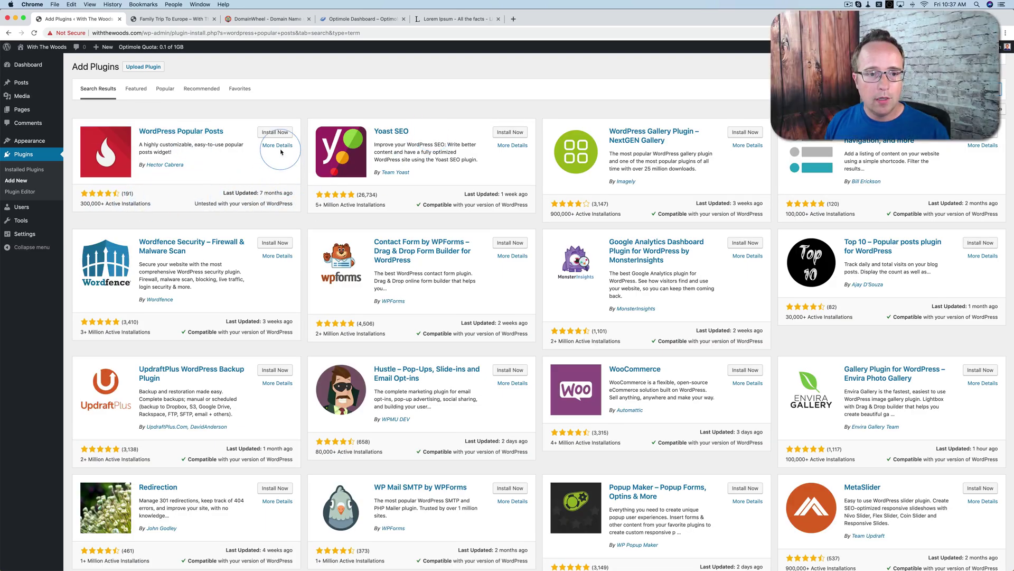
{"action": "left_click", "coordinate": [276, 133]}
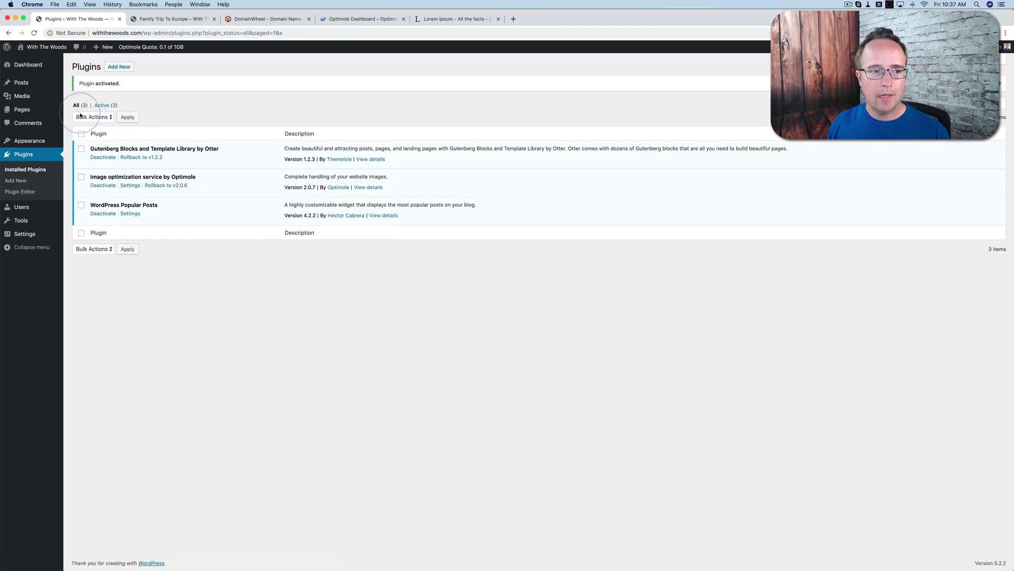
Add the WordPress Popular Posts widget to the sidebar below the Image widget in the customizer
{"action": "mouse_move", "coordinate": [44, 139]}
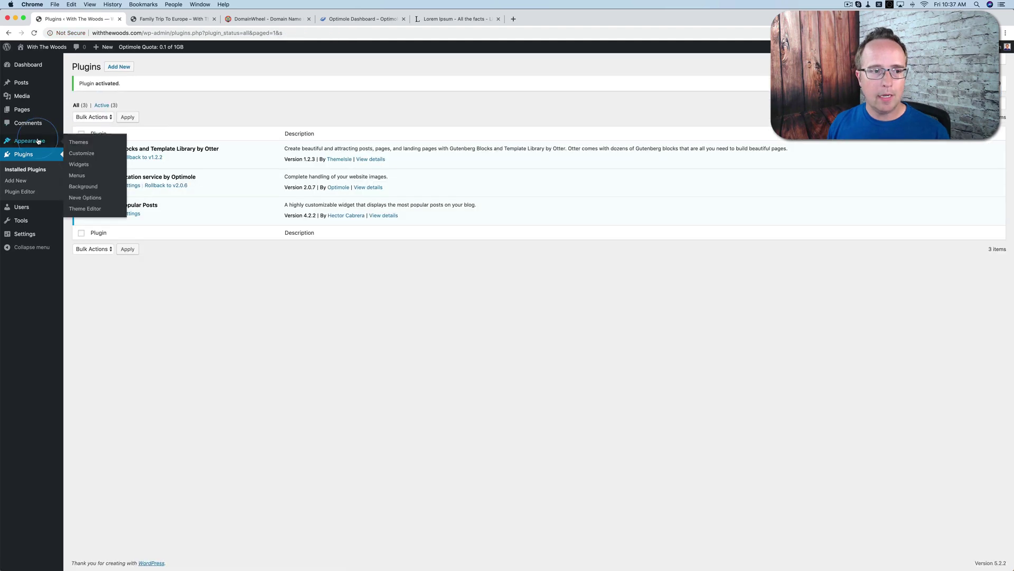
{"action": "left_click", "coordinate": [76, 153]}
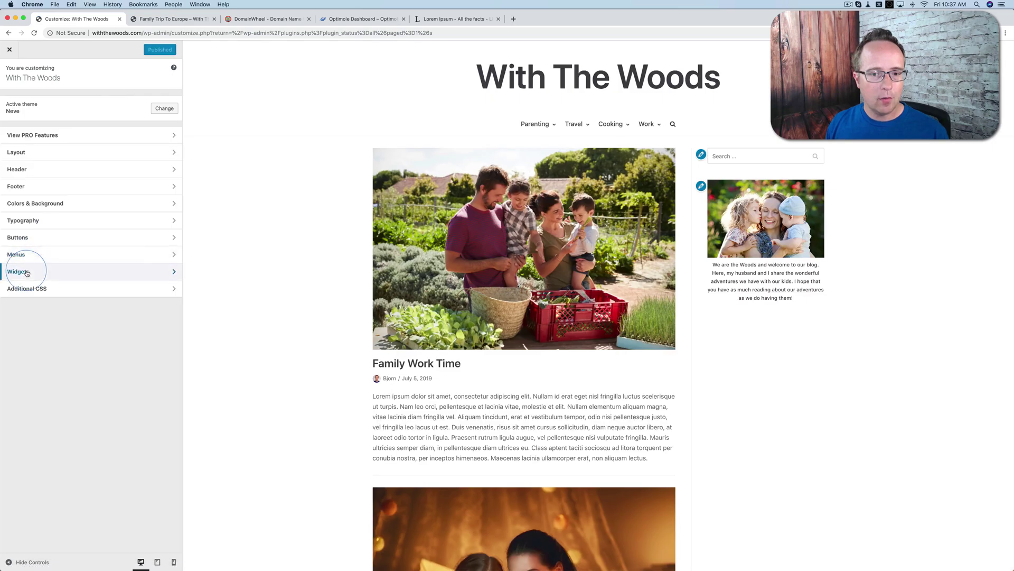
{"action": "left_click", "coordinate": [25, 267]}
{"action": "left_click", "coordinate": [56, 154]}
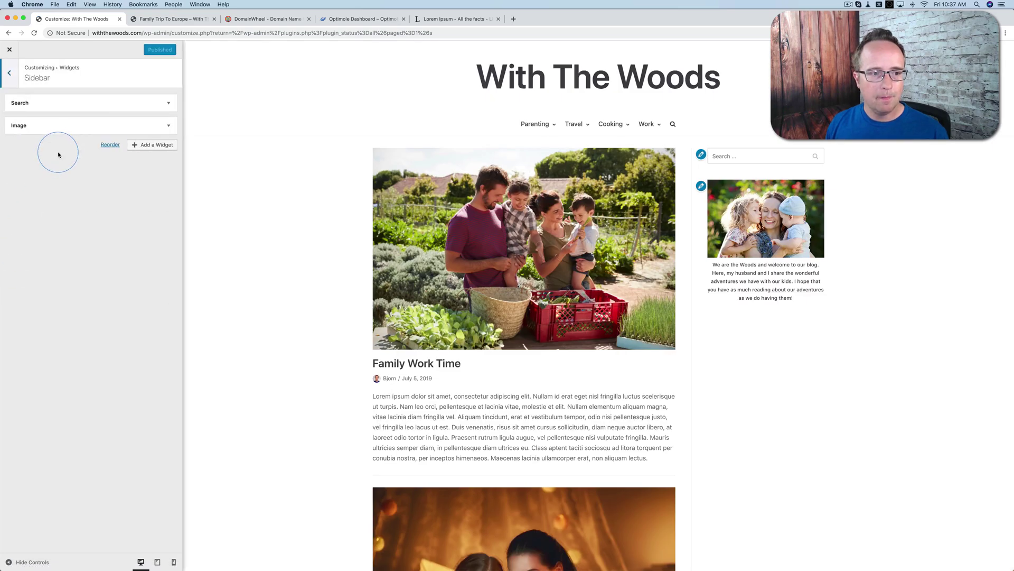
{"action": "left_click", "coordinate": [152, 145]}
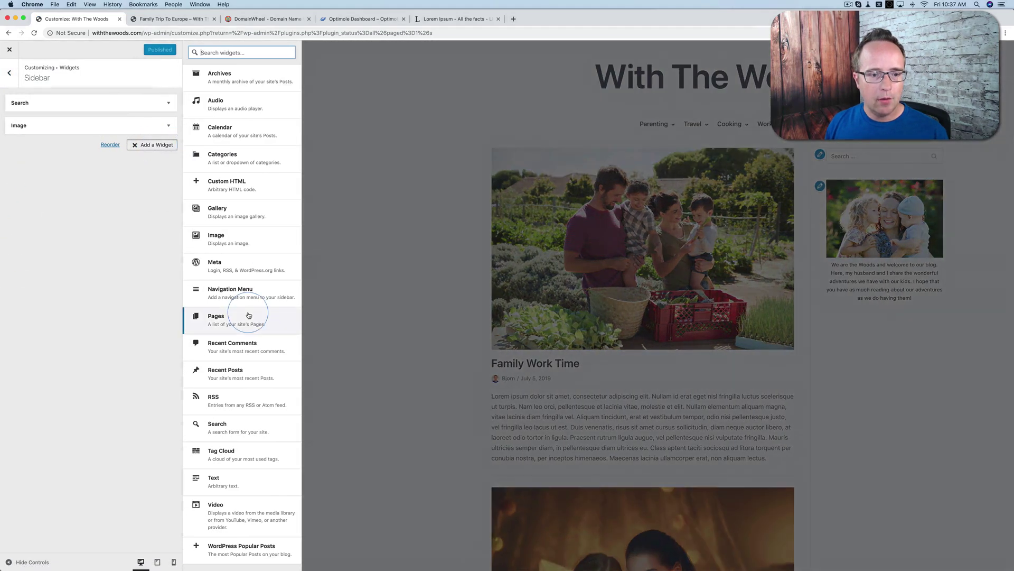
{"action": "right_click", "coordinate": [232, 551]}
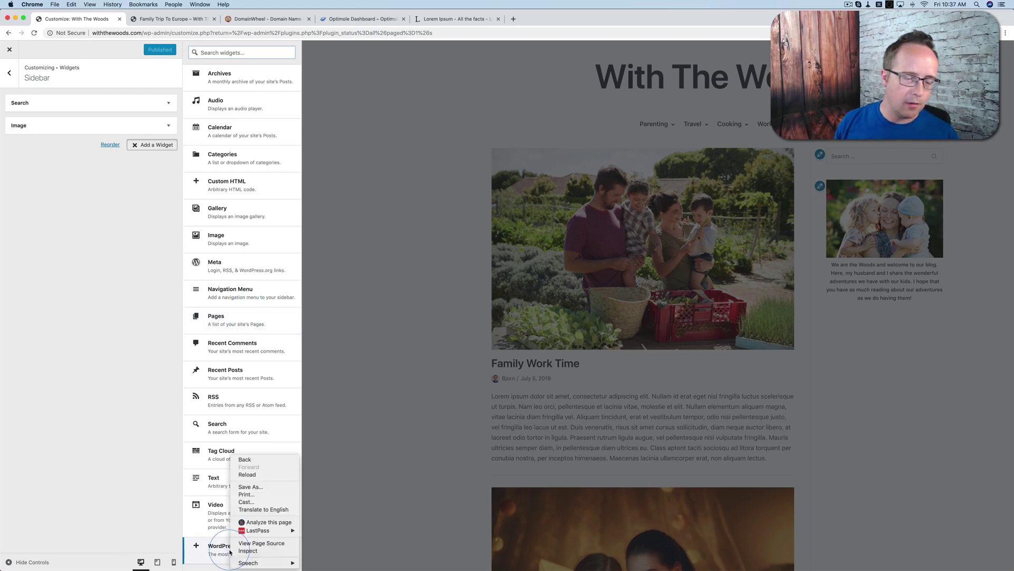
{"action": "left_click", "coordinate": [127, 261]}
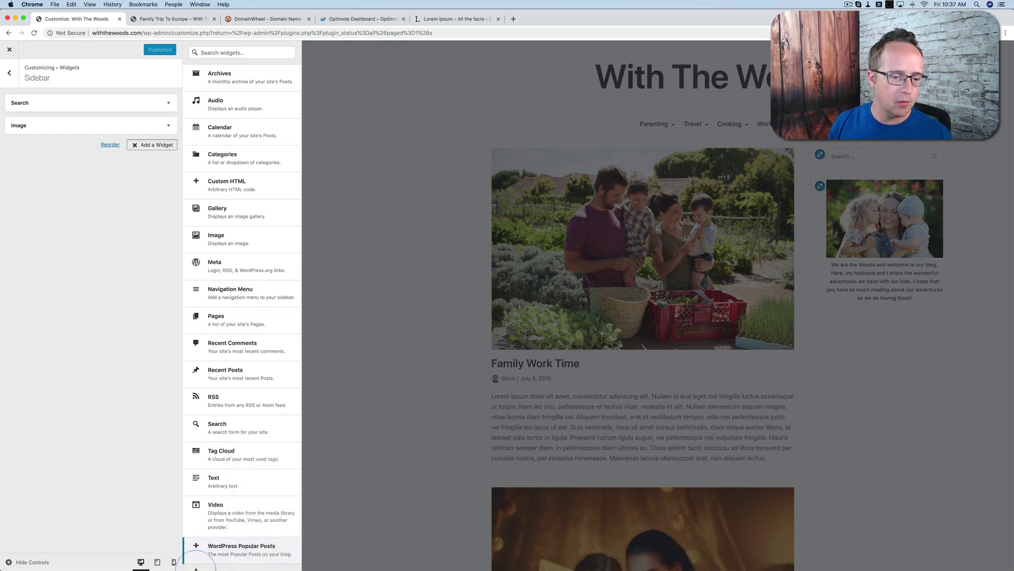
{"action": "left_click", "coordinate": [222, 552]}
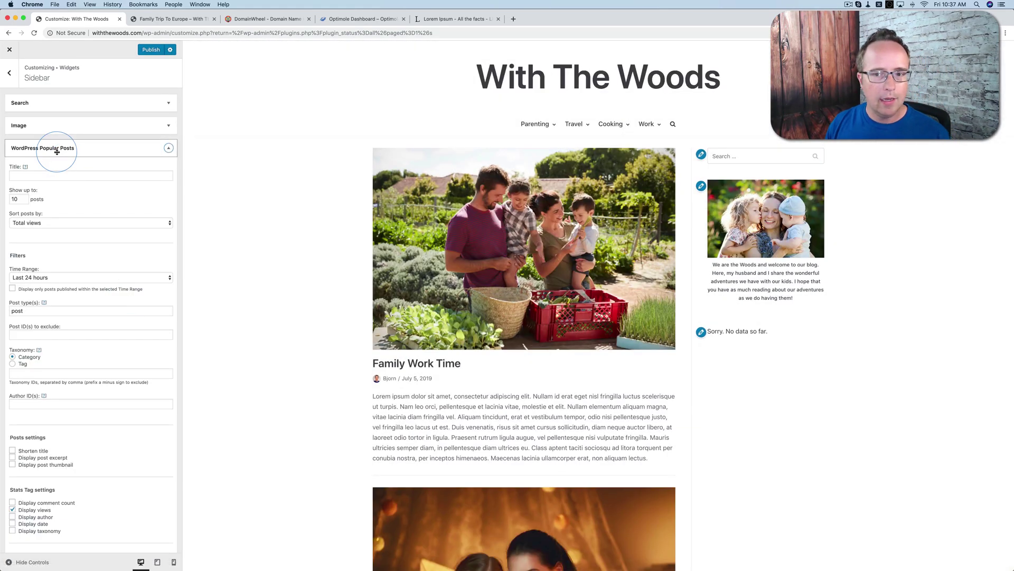
Configure the WordPress Popular Posts widget to show up to 5 posts sorted by Total views, with the time range All-time
{"action": "left_click", "coordinate": [698, 416]}
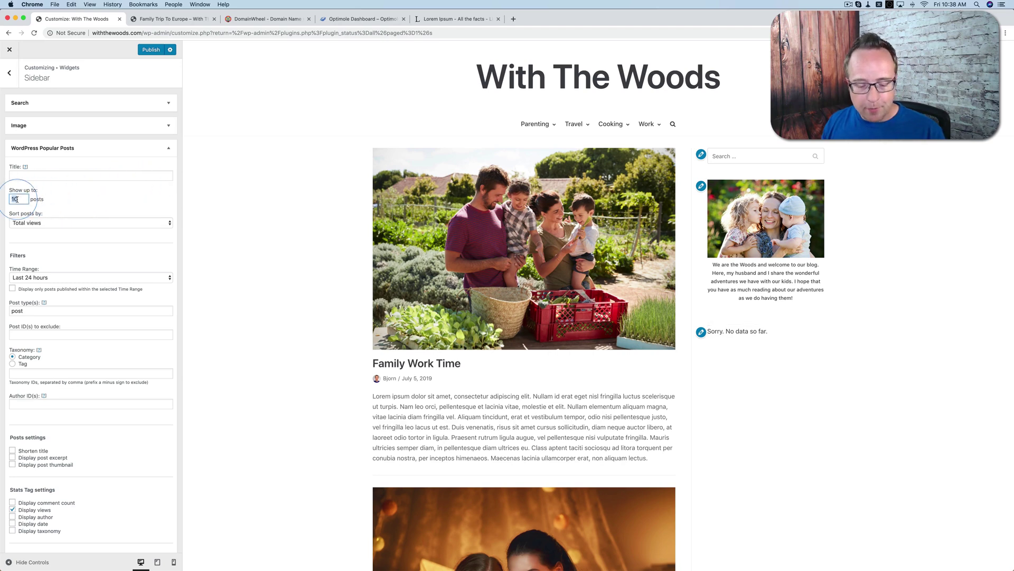
{"action": "scroll", "coordinate": [93, 201], "scroll_direction": "down", "scroll_amount": 2}
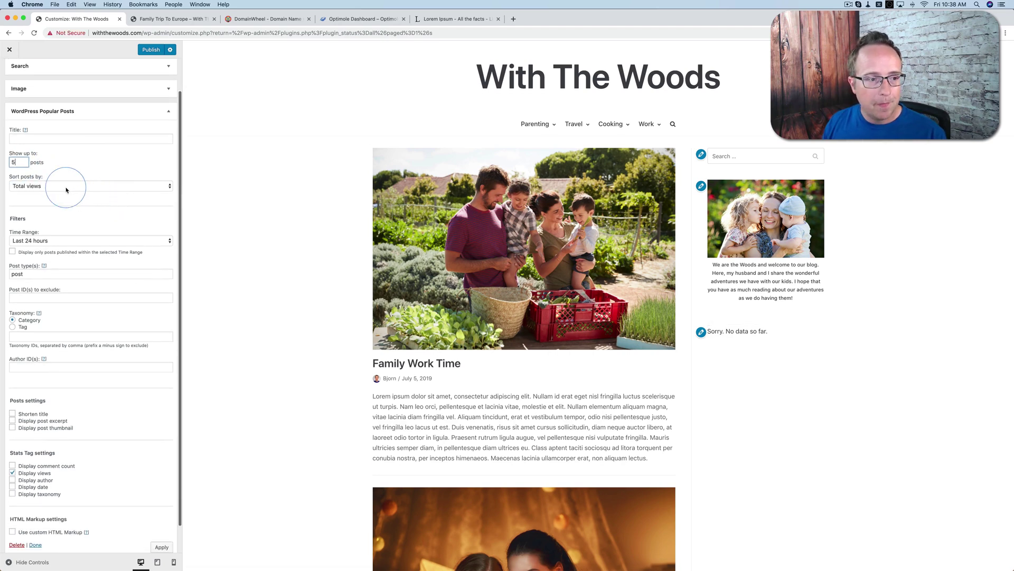
{"action": "left_click", "coordinate": [16, 187]}
{"action": "left_click", "coordinate": [73, 198]}
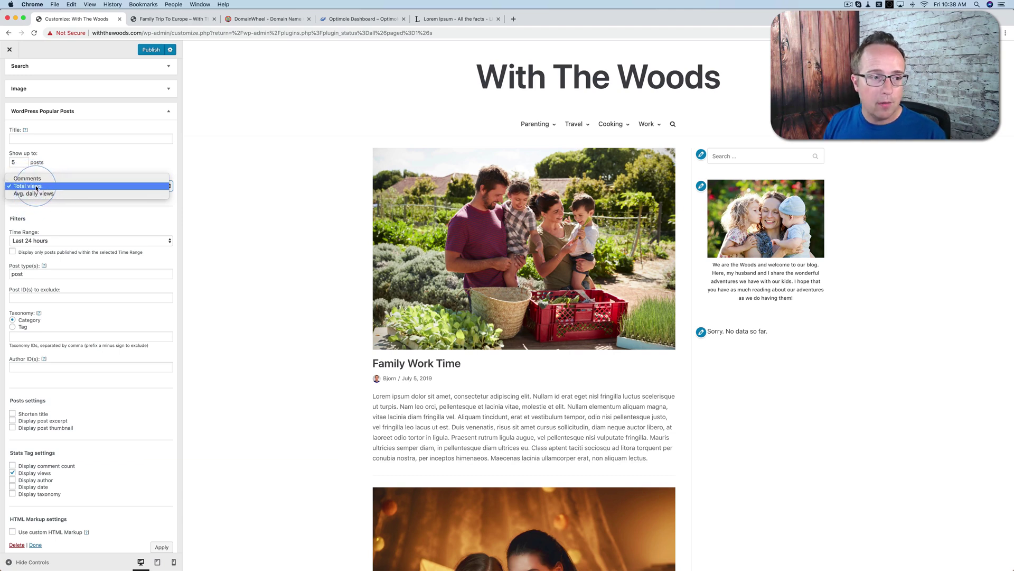
{"action": "left_click", "coordinate": [29, 186]}
{"action": "scroll", "coordinate": [64, 212], "scroll_direction": "down", "scroll_amount": 1}
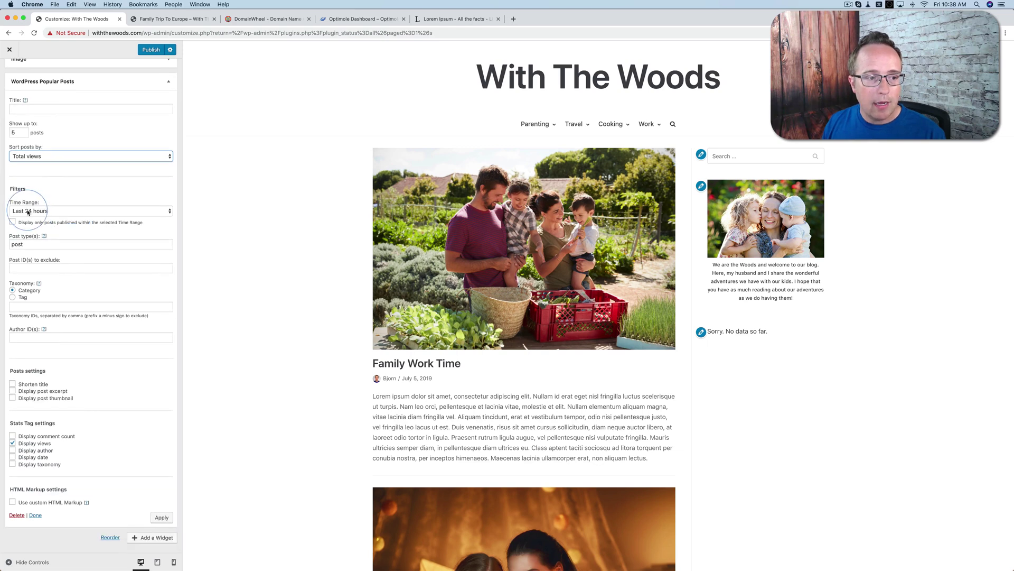
{"action": "left_click", "coordinate": [74, 211]}
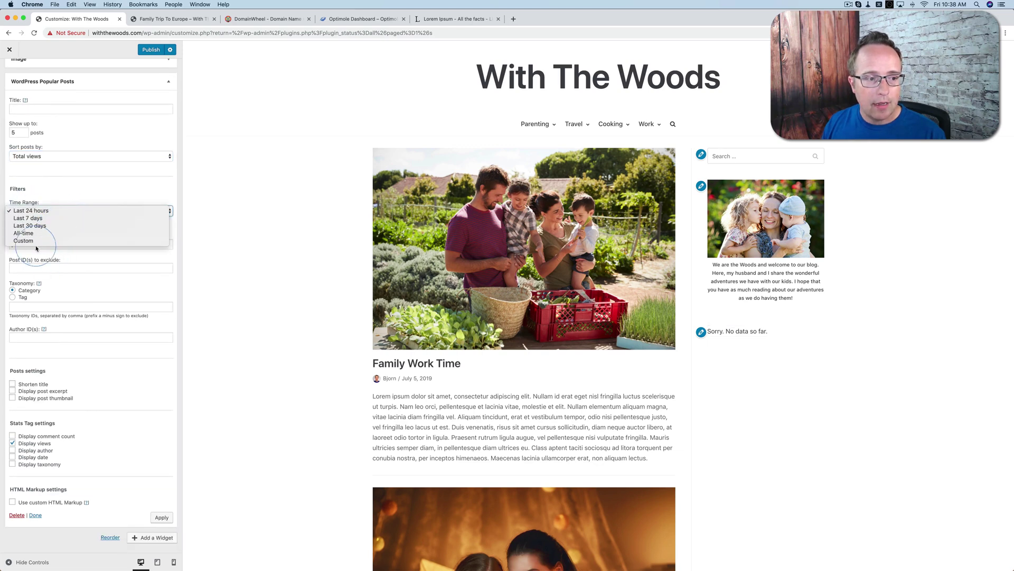
{"action": "left_click", "coordinate": [24, 233]}
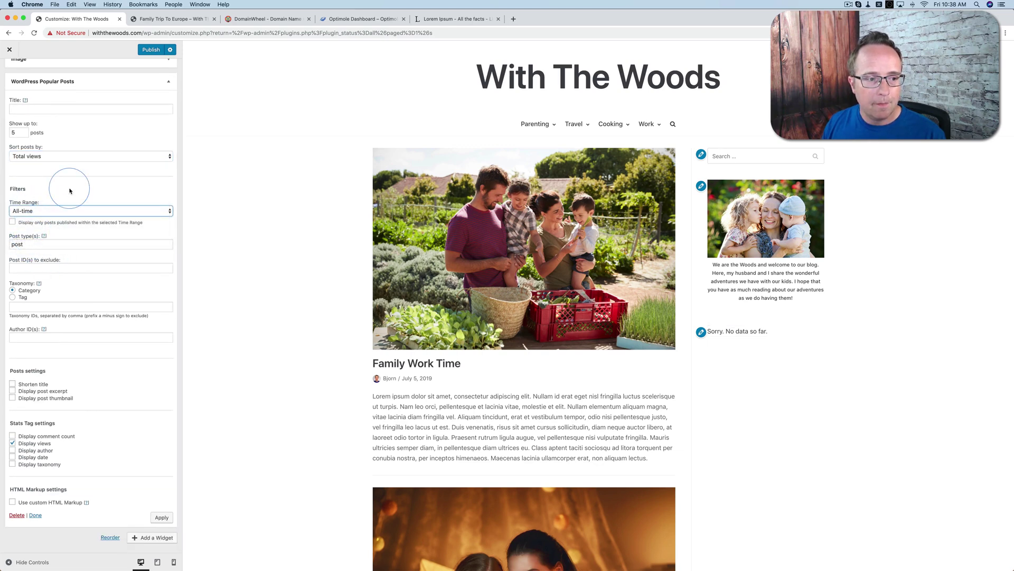
{"action": "left_click", "coordinate": [23, 245]}
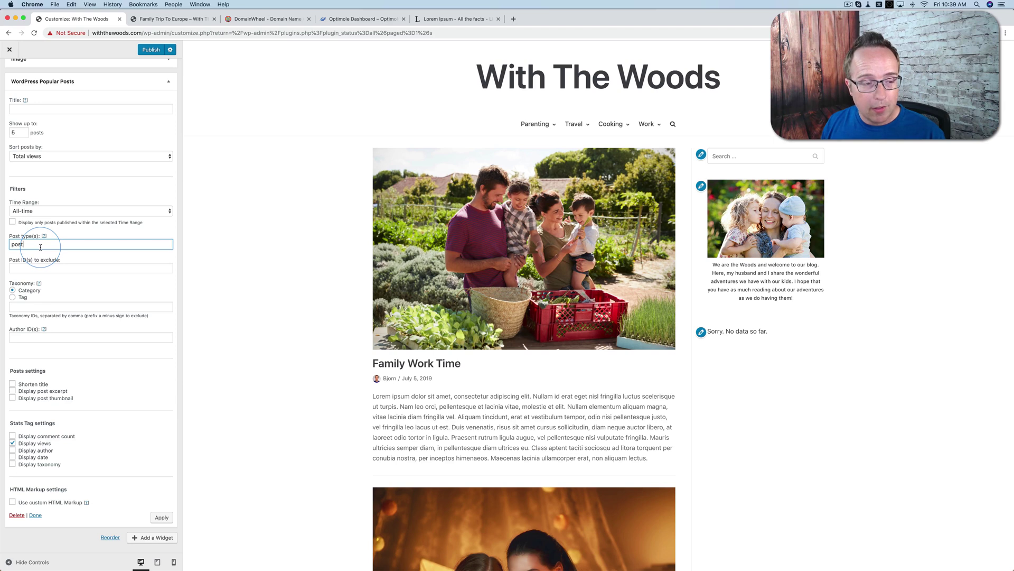
{"action": "left_click", "coordinate": [64, 354]}
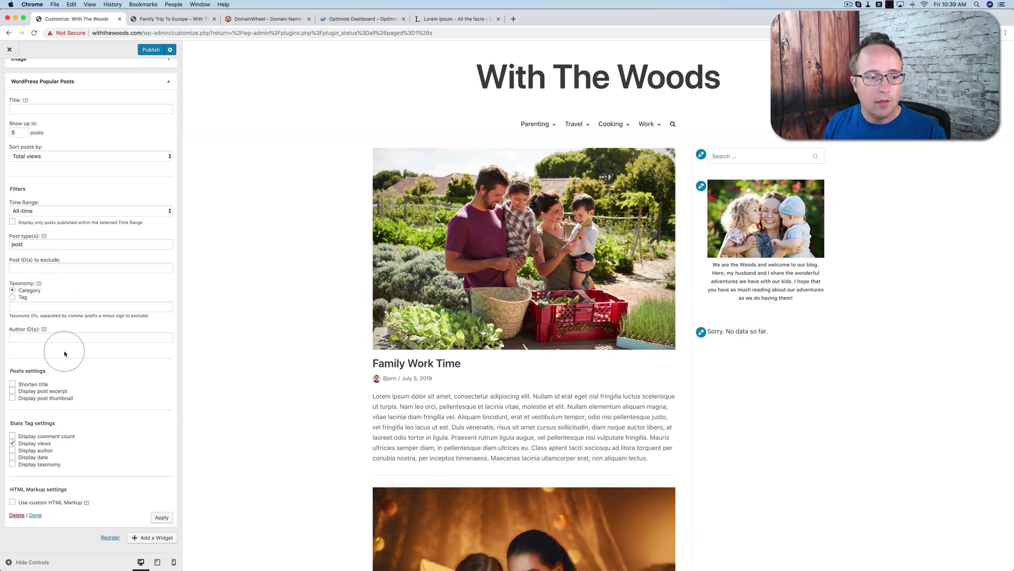
{"action": "left_click_drag", "start_coordinate": [63, 352], "coordinate": [9, 235]}
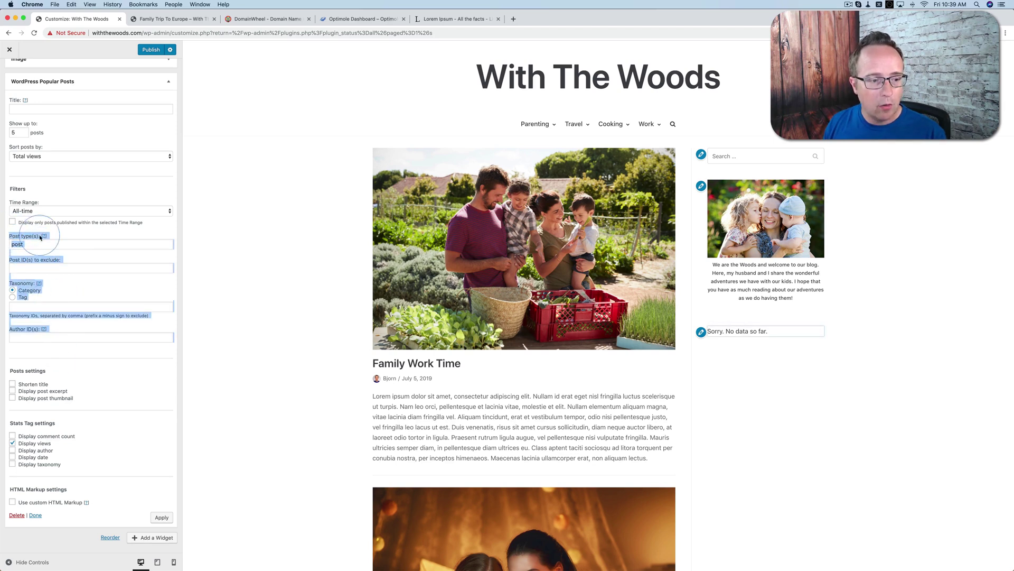
{"action": "left_click", "coordinate": [66, 358]}
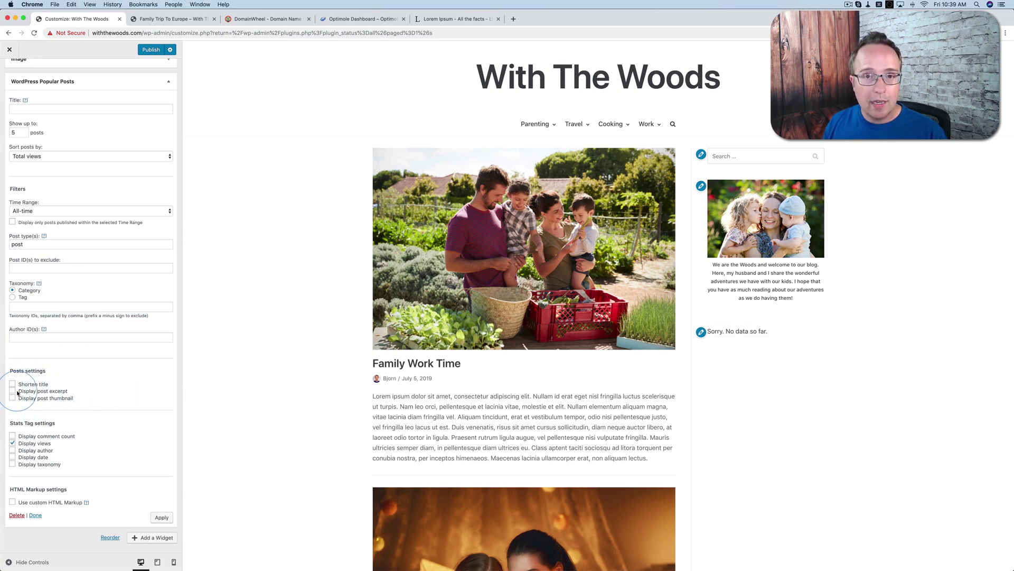
{"action": "left_click_drag", "start_coordinate": [651, 458], "coordinate": [398, 387]}
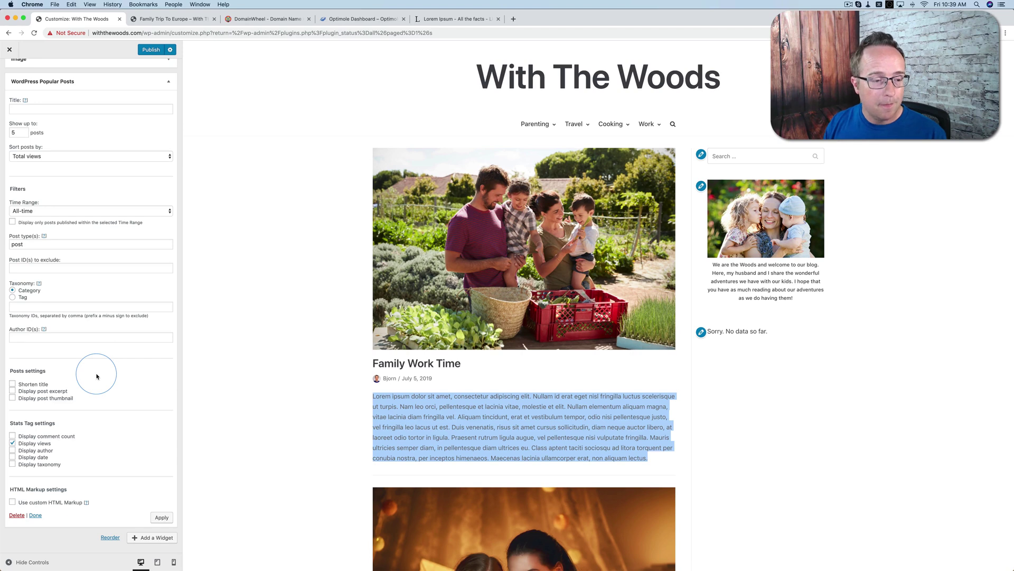
Enable the post thumbnail, author, date and taxonomy for the WordPress Popular Posts widget and publish the changes
{"action": "left_click", "coordinate": [12, 398]}
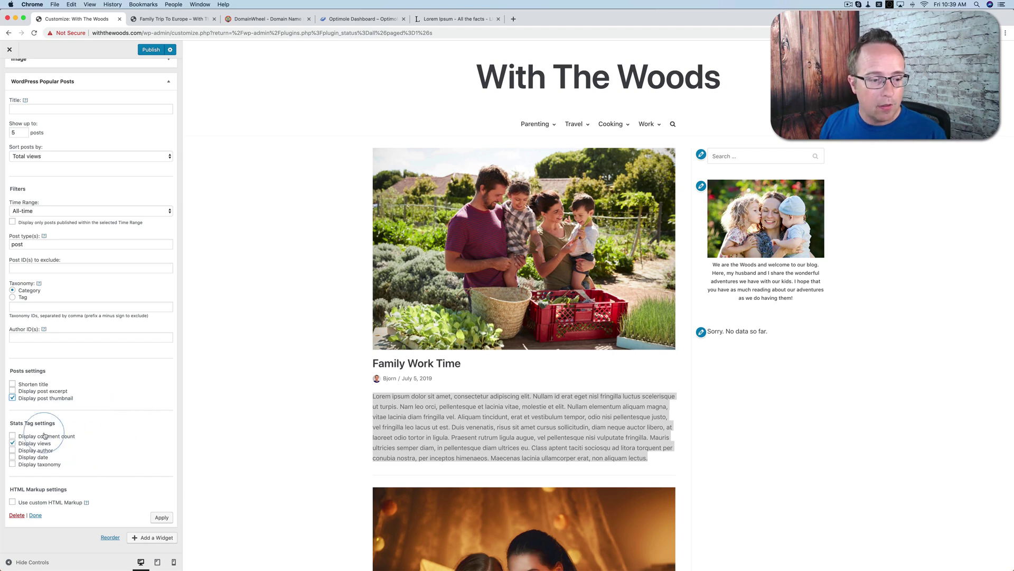
{"action": "left_click", "coordinate": [12, 451]}
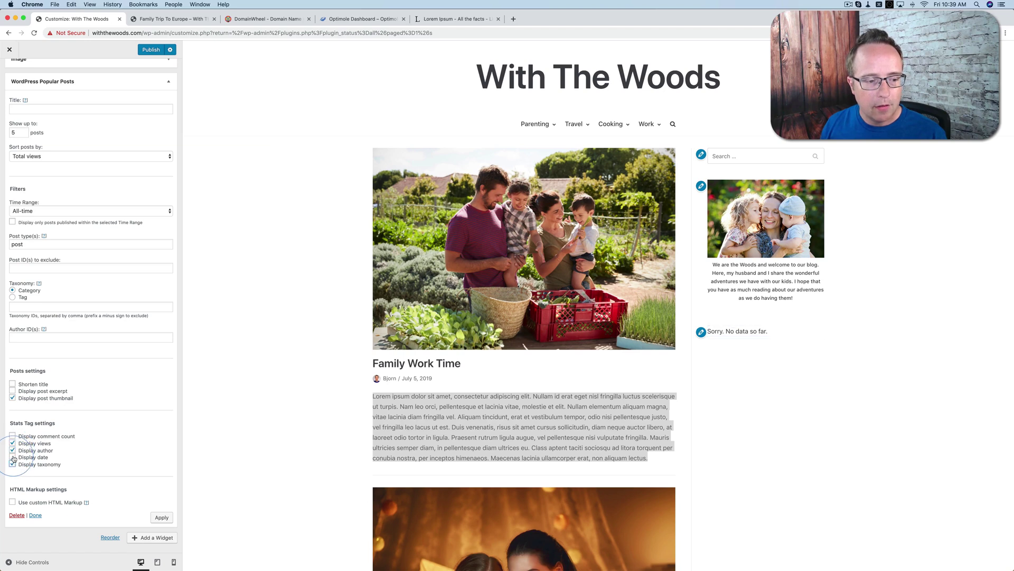
{"action": "left_click", "coordinate": [13, 458]}
{"action": "left_click", "coordinate": [13, 464]}
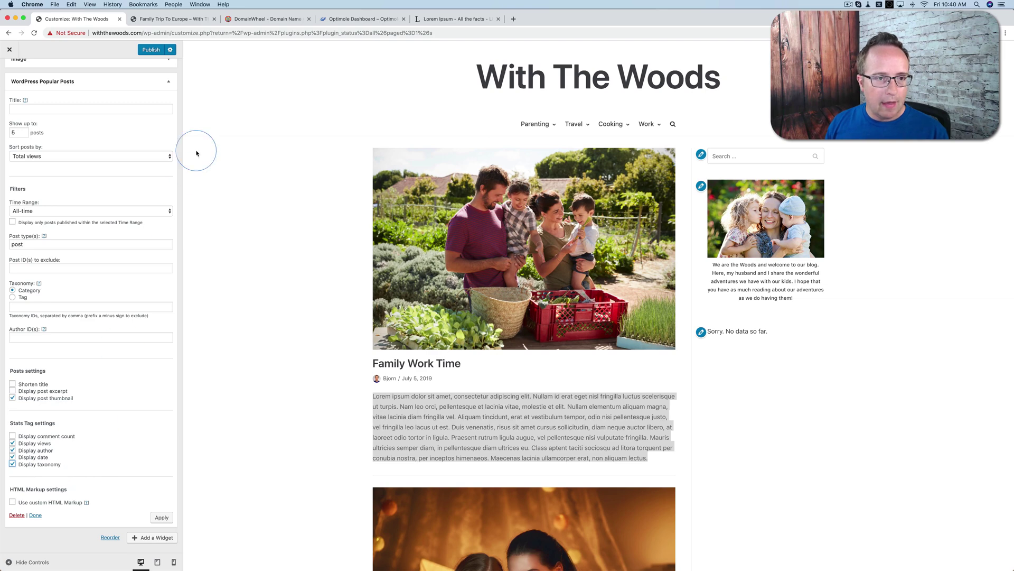
{"action": "left_click", "coordinate": [152, 50]}
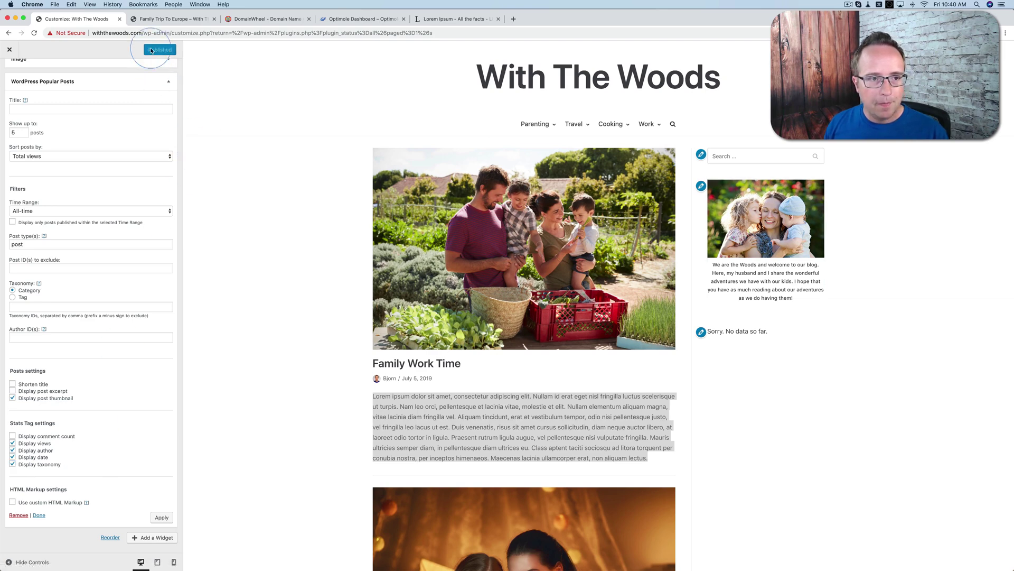
Open posts such as Family Work Time on the live blog and examine the popular posts list in the sidebar
{"action": "left_click", "coordinate": [166, 19]}
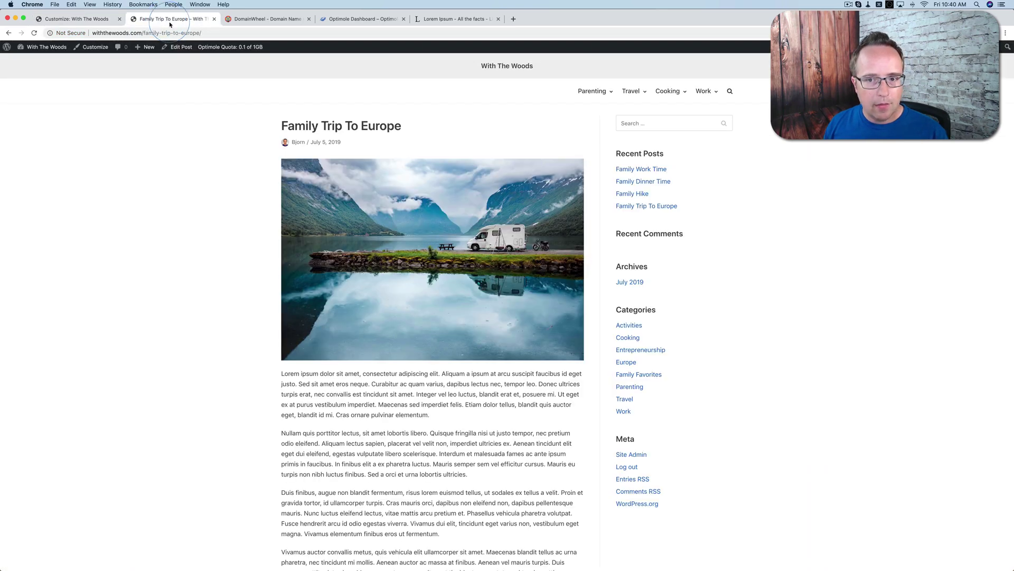
{"action": "left_click", "coordinate": [638, 170]}
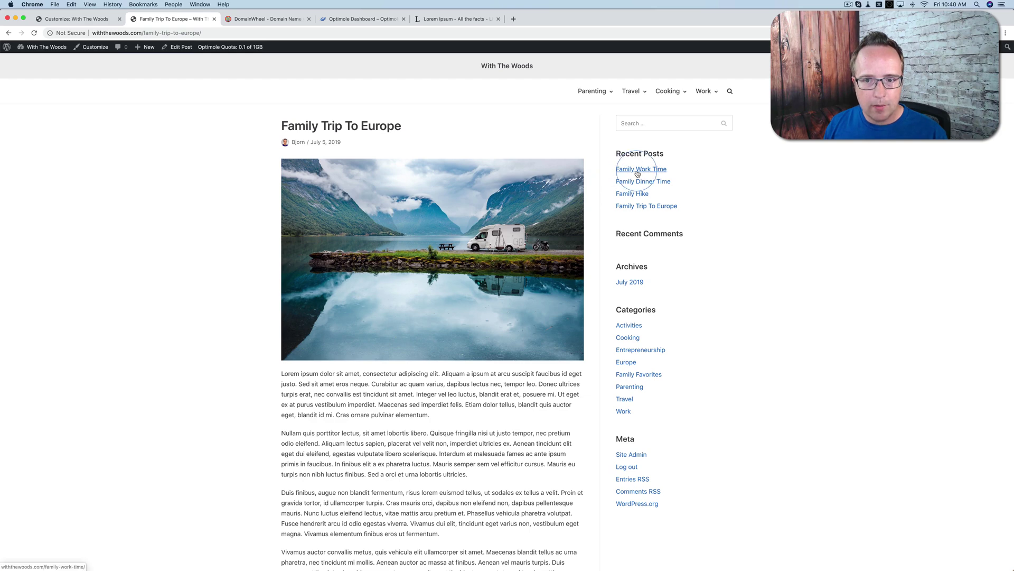
{"action": "left_click", "coordinate": [654, 187]}
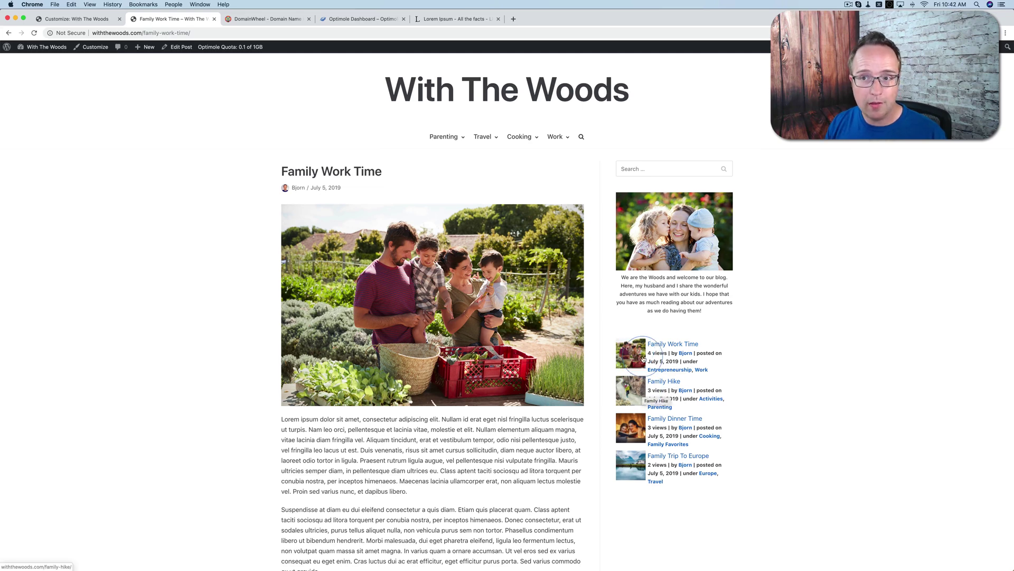
Return to the customizer and set the popular posts widget's thumbnails to the predefined medium (300 x 300, soft crop) size
{"action": "left_click", "coordinate": [107, 24]}
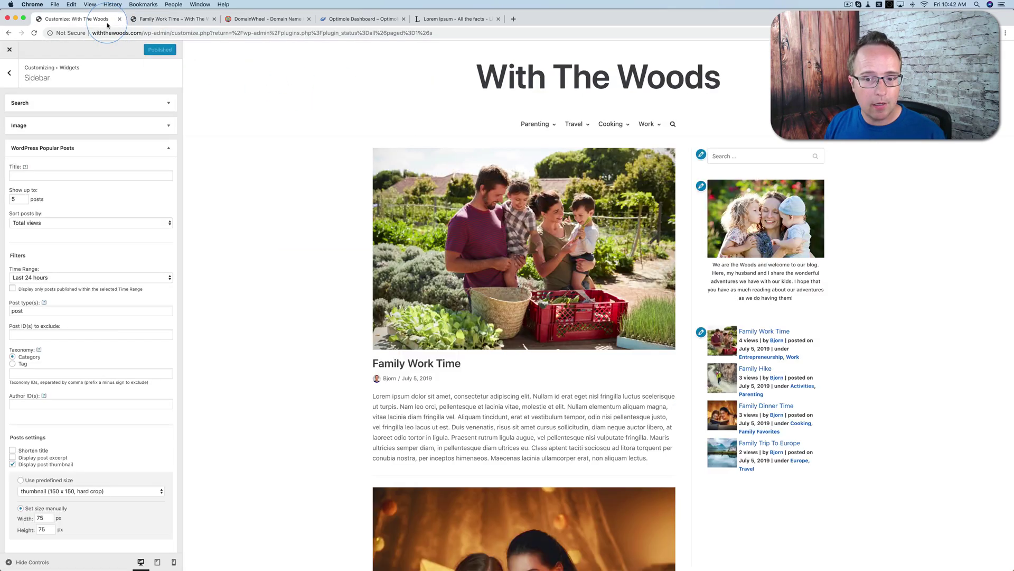
{"action": "scroll", "coordinate": [102, 320], "scroll_direction": "down", "scroll_amount": 5}
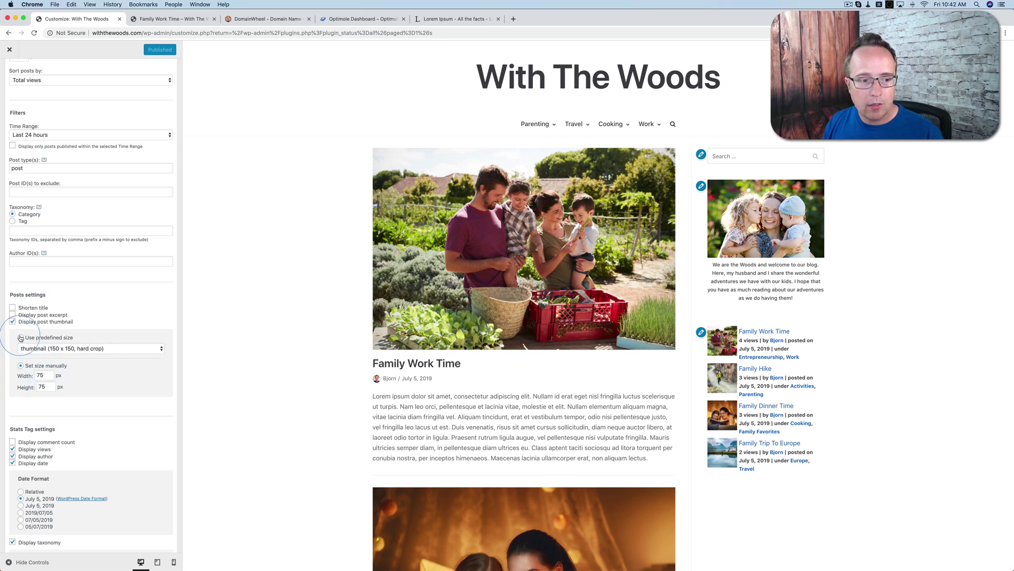
{"action": "left_click", "coordinate": [46, 338]}
{"action": "left_click", "coordinate": [129, 349]}
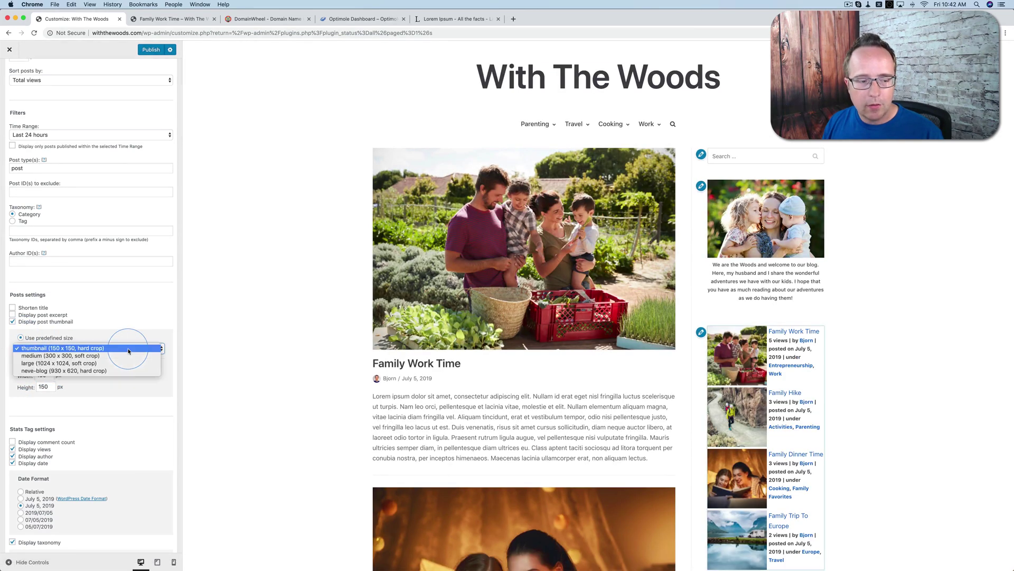
{"action": "left_click", "coordinate": [129, 356]}
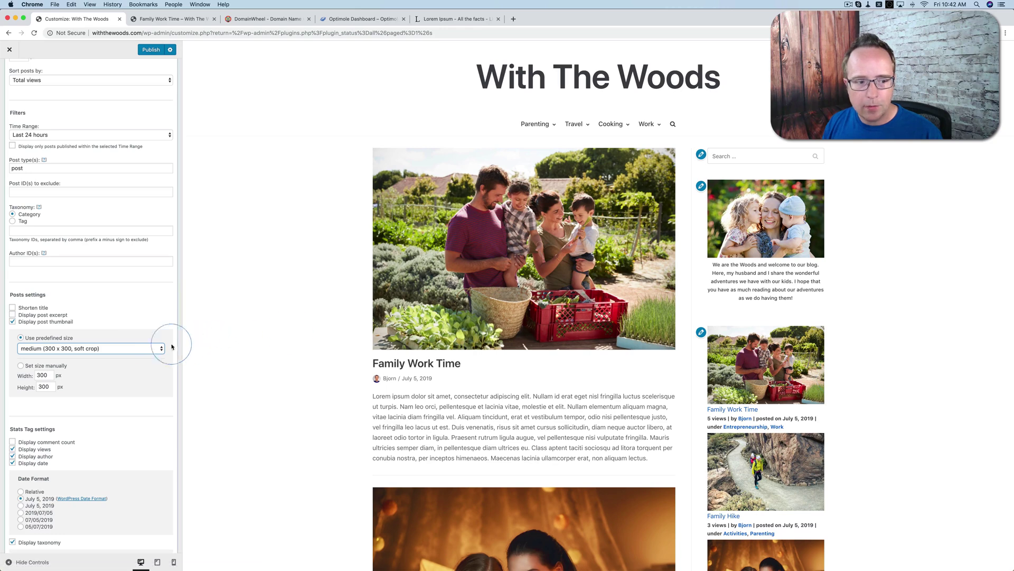
Try the large (1024 x 1024, soft crop) thumbnail size for the popular posts widget and switch back to medium
{"action": "left_click", "coordinate": [159, 348]}
{"action": "left_click", "coordinate": [114, 358]}
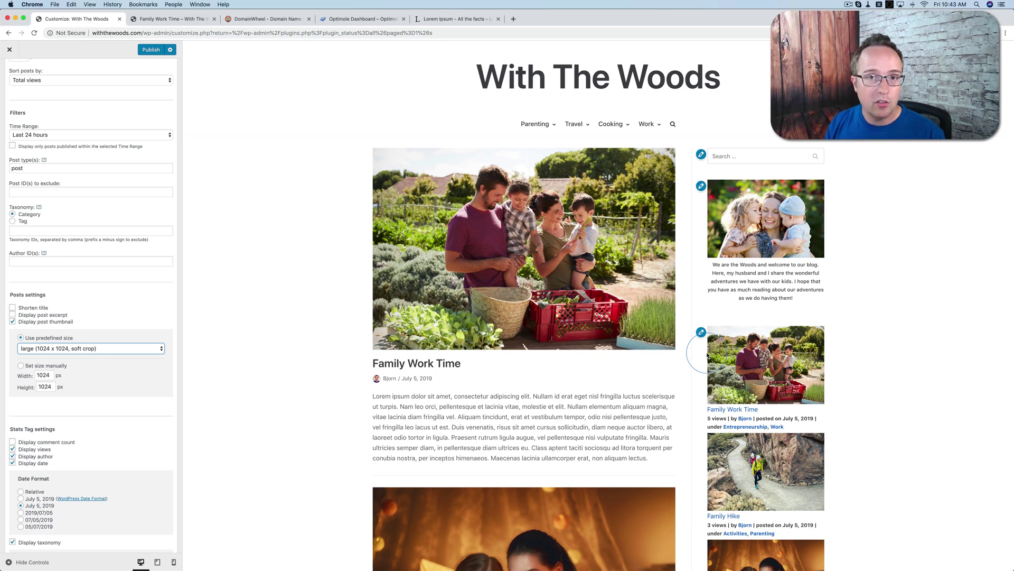
{"action": "left_click", "coordinate": [95, 352]}
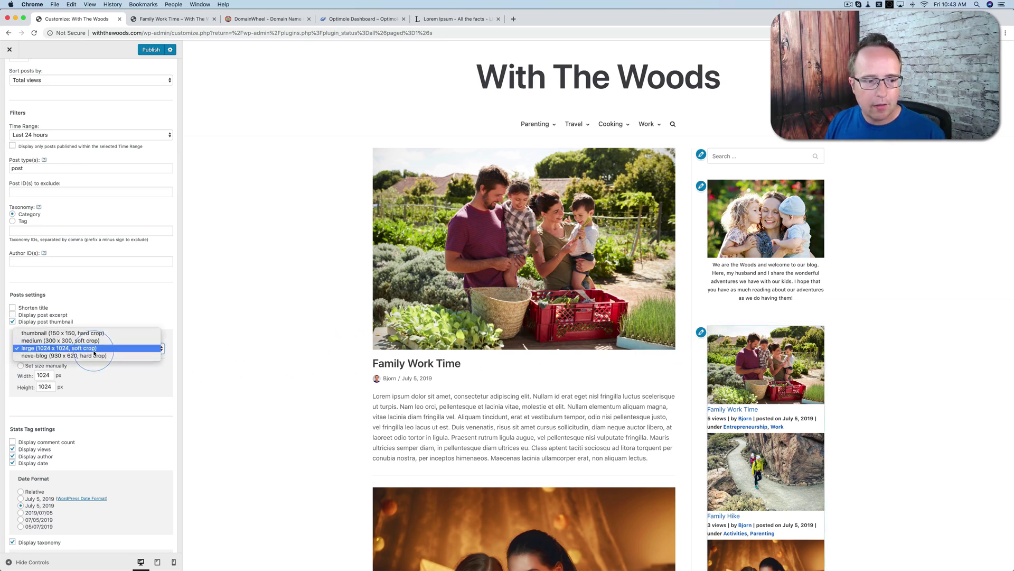
{"action": "left_click", "coordinate": [57, 343]}
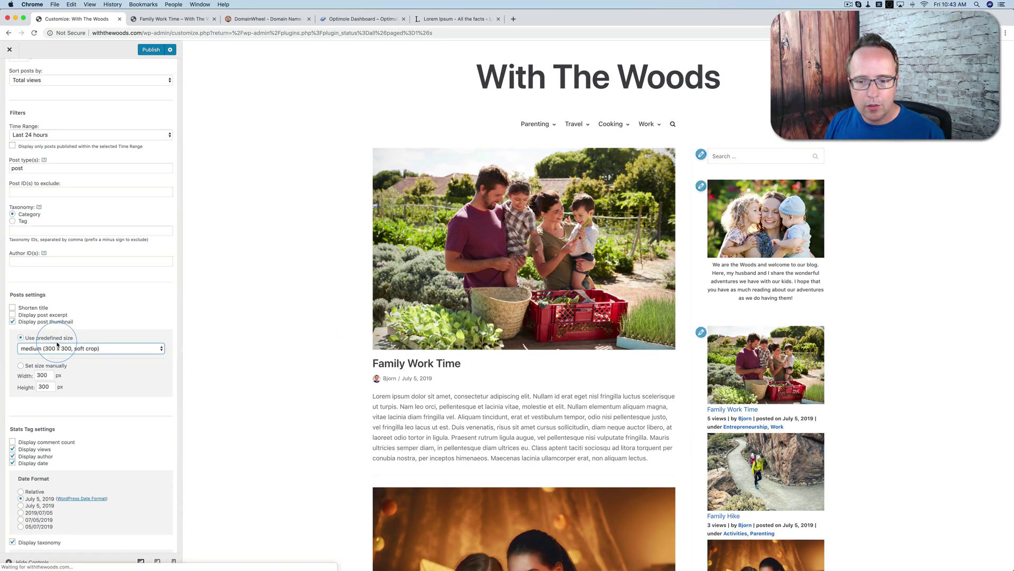
Title the WordPress Popular Posts widget "Most Popular" and publish the widget changes
{"action": "scroll", "coordinate": [723, 326], "scroll_direction": "down", "scroll_amount": 3}
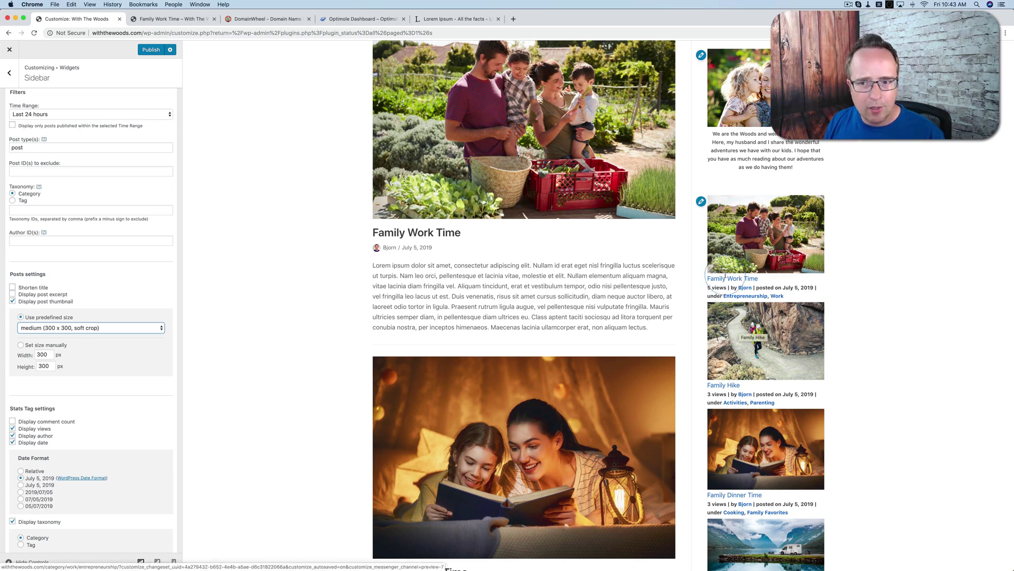
{"action": "left_click", "coordinate": [180, 278]}
{"action": "left_click", "coordinate": [767, 211]}
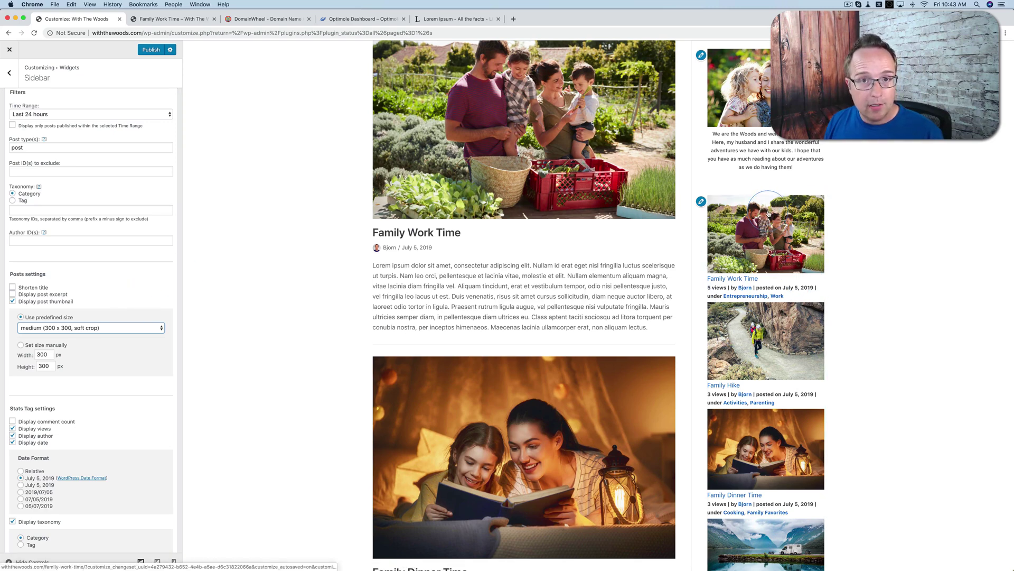
{"action": "scroll", "coordinate": [766, 206], "scroll_direction": "up", "scroll_amount": 1}
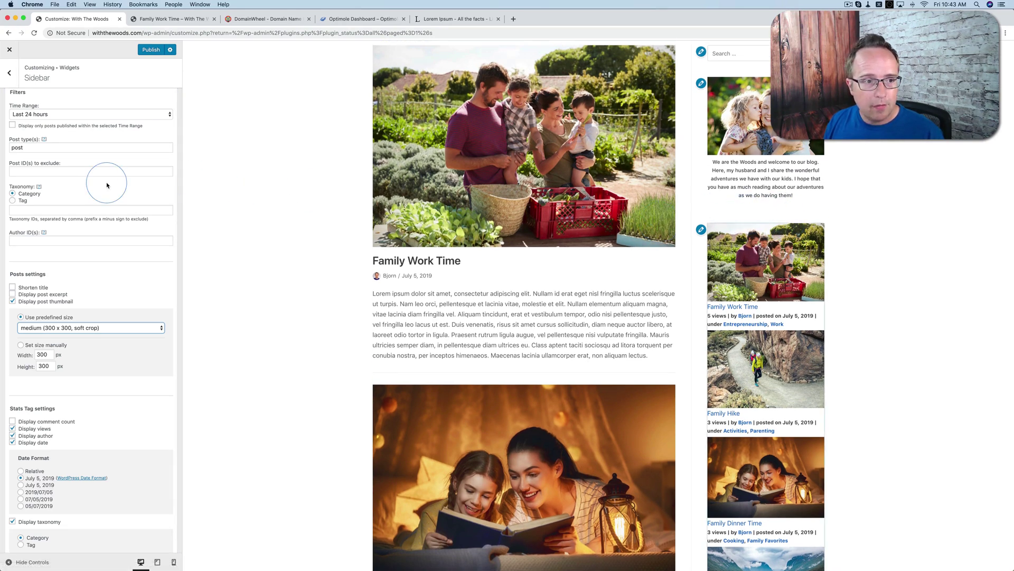
{"action": "scroll", "coordinate": [106, 185], "scroll_direction": "up", "scroll_amount": 4}
{"action": "left_click", "coordinate": [39, 122]}
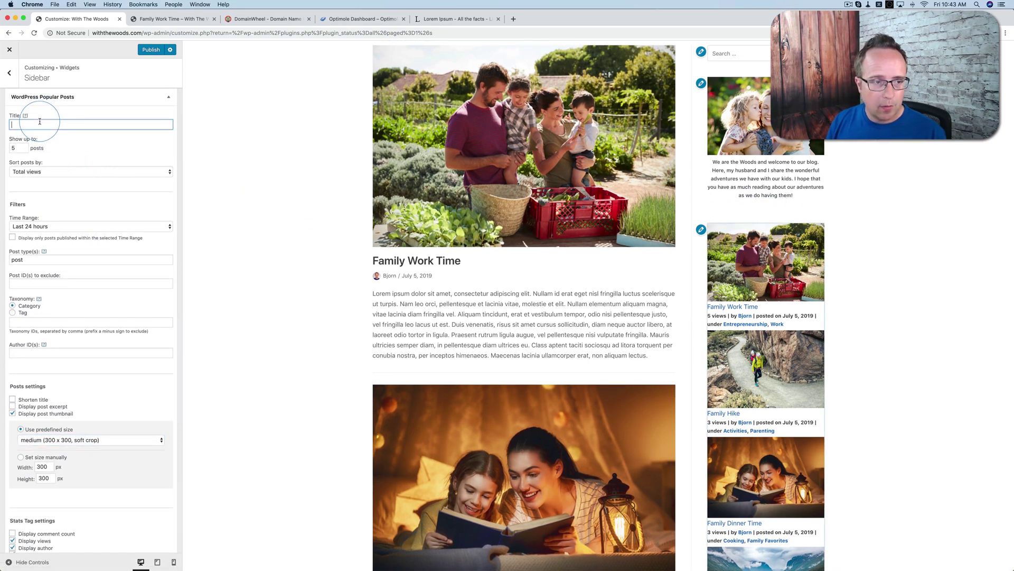
{"action": "type", "text": "Most Popular"}
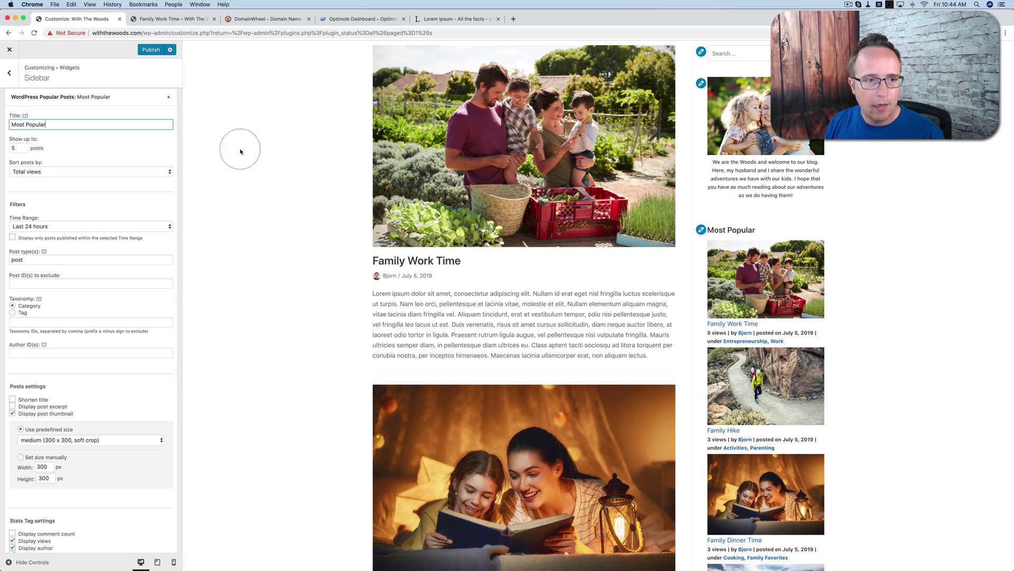
{"action": "left_click", "coordinate": [152, 53]}
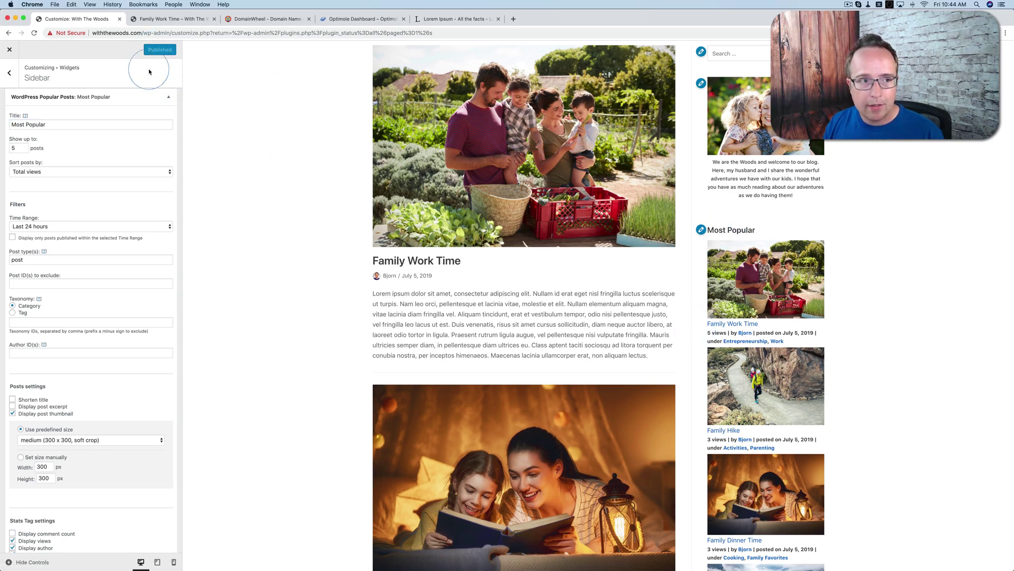
Append Sidebar Styles to the additional CSS: #fff boxes with 1px solid #d8d8d8 borders, centered widget titles, 14px captions and #000 popular posts links
{"action": "left_click", "coordinate": [8, 74]}
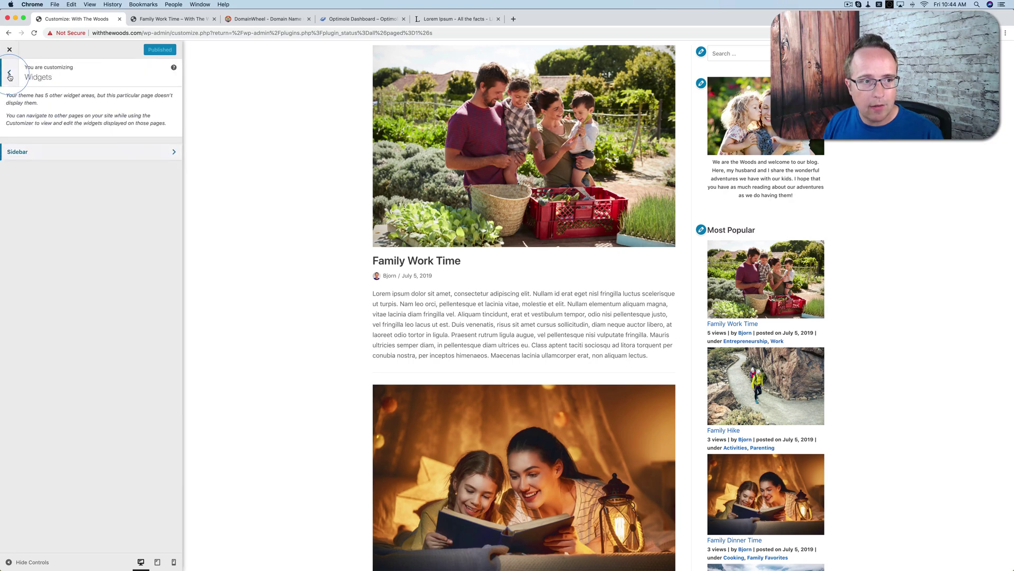
{"action": "left_click", "coordinate": [9, 75]}
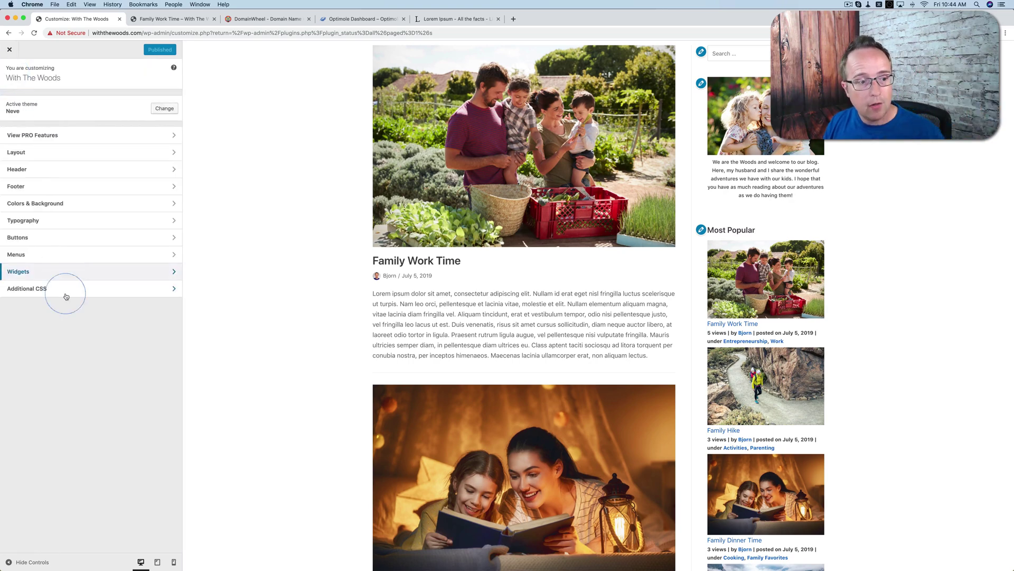
{"action": "left_click", "coordinate": [43, 288]}
{"action": "left_click", "coordinate": [127, 264]}
{"action": "key", "text": "Return"}
{"action": "key", "text": "Return"}
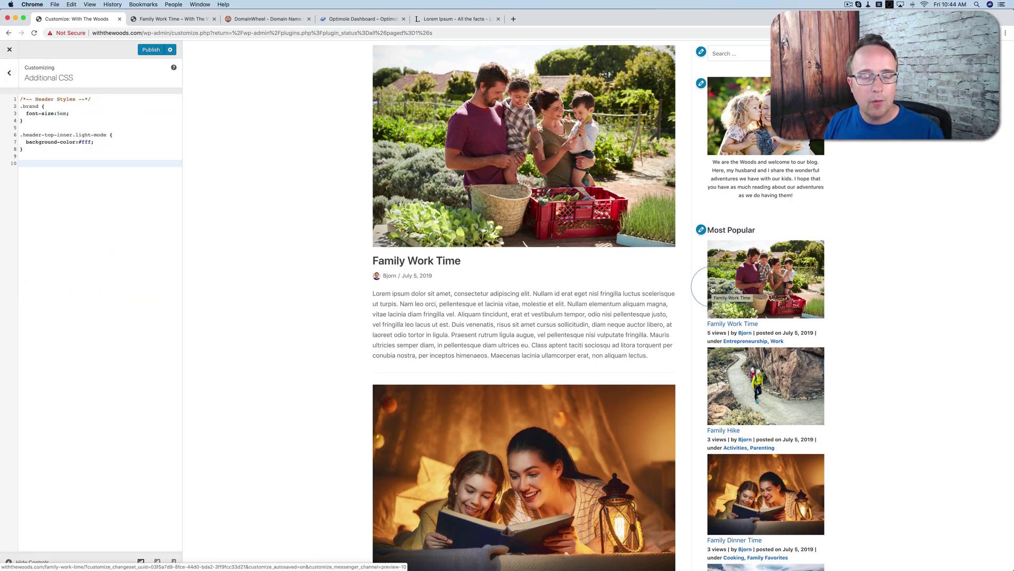
{"action": "scroll", "coordinate": [756, 291], "scroll_direction": "up", "scroll_amount": 3}
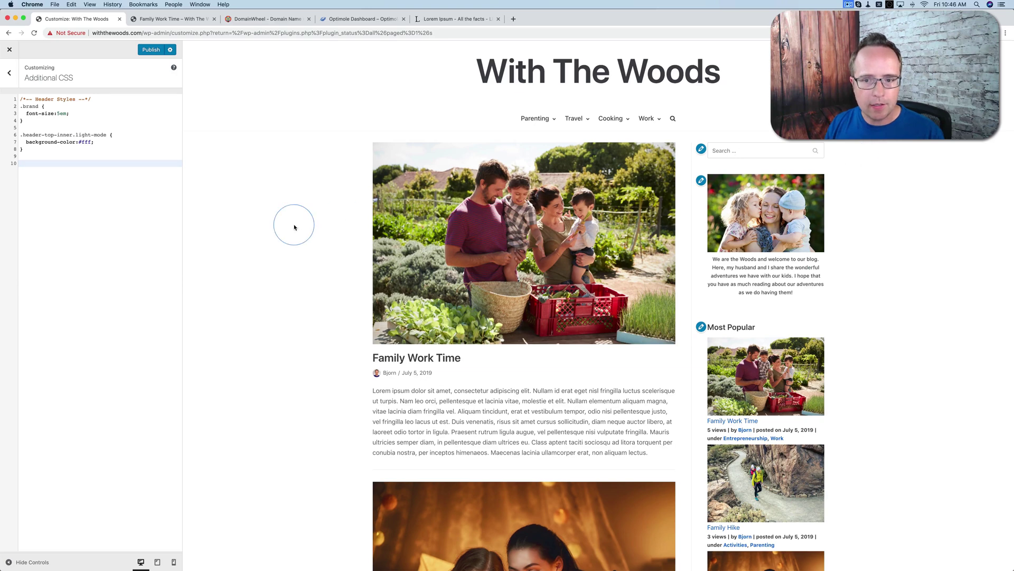
{"action": "type", "text": "/*-- Sidebar Styles --*/  .widget_media_image, .wpp-list-with-thumbnails li, .article-content-col, .nv-single-page-wrap, .nv-single-post-wrap {   background-color: #fff;   padding: 0 0 1px 0;   border: 1px solid #d8d8d8; }  .nv-thumb-wrap {   margin-top:0; }  .wpp-list-with-thumbnails li {   margin-bottom:20px;  }  .wp-caption-text {   font-size:14px;   padding:10px; }  .widget-title {   text-align: center;   border-bottom: 1px solid #d8d8d8;   padding: 0 0 7px 0;   margin: 0 0 20px 0; }  .wpp-list-with-thumbnails li a {   color: #000; }  .wpp-post-title, .wpp-meta {   padding-left:10px; }"}
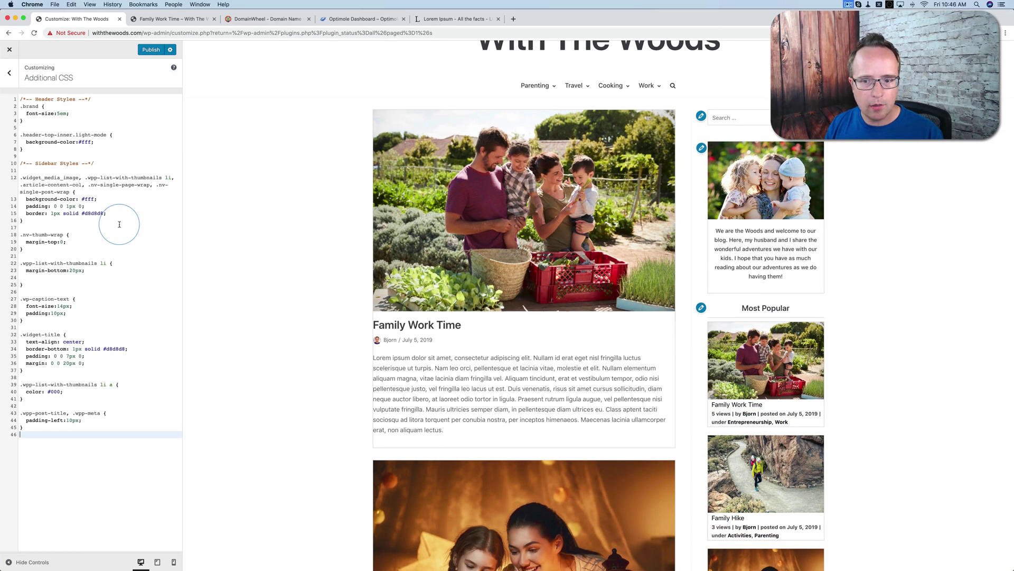
Append Blog List Styles to the additional CSS, giving .blog-entry-title, .nv-meta-list, .excerpt-wrap and .nv-big-title a padding-left of 10px
{"action": "scroll", "coordinate": [353, 224], "scroll_direction": "down", "scroll_amount": 2}
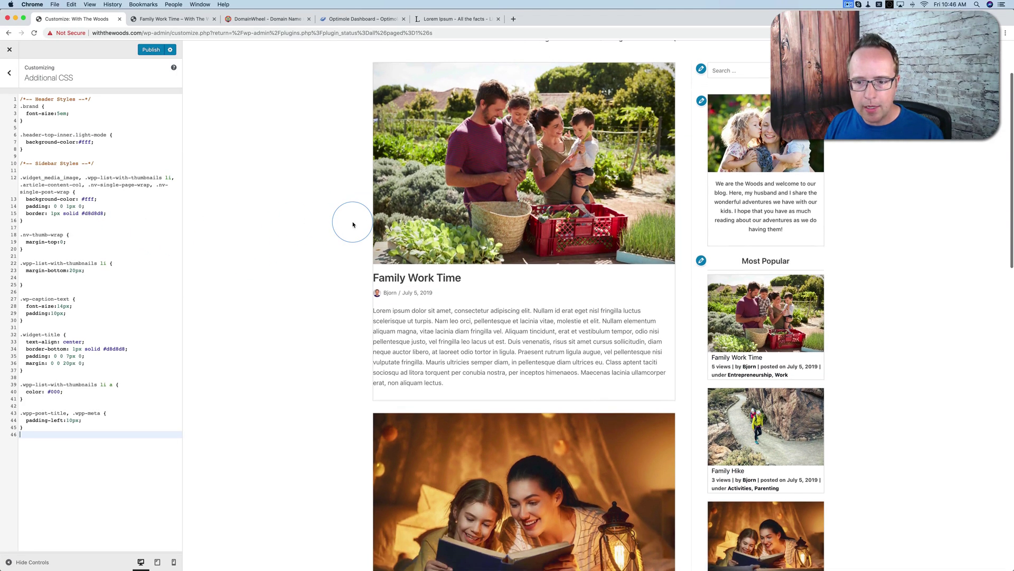
{"action": "scroll", "coordinate": [353, 224], "scroll_direction": "down", "scroll_amount": 1}
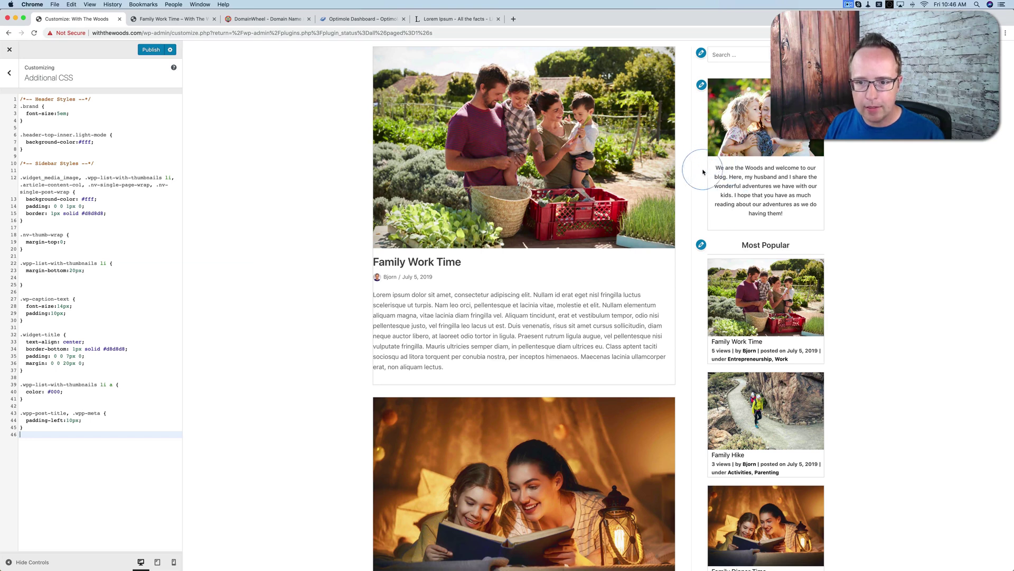
{"action": "scroll", "coordinate": [740, 267], "scroll_direction": "down", "scroll_amount": 5}
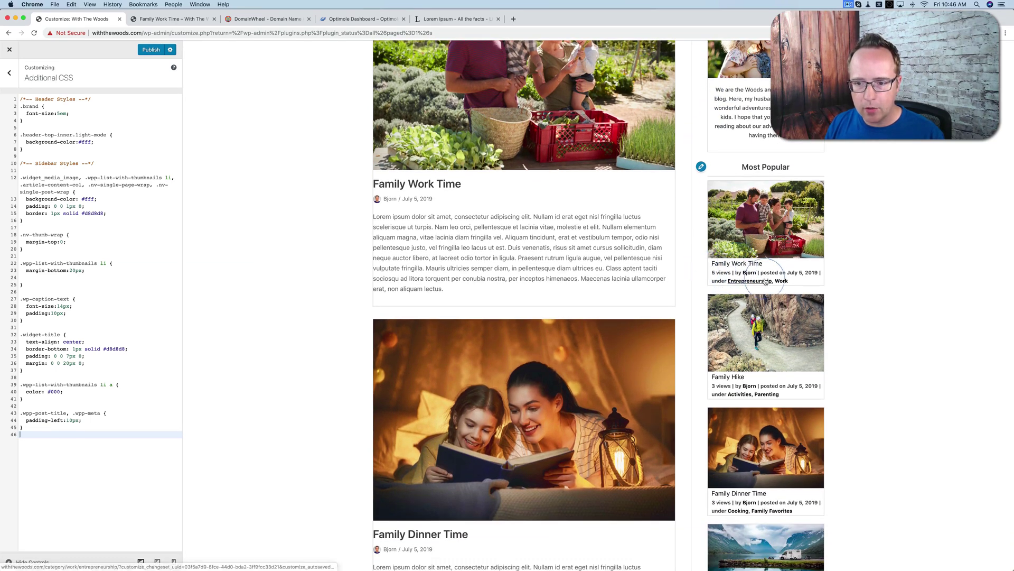
{"action": "scroll", "coordinate": [373, 331], "scroll_direction": "up", "scroll_amount": 5}
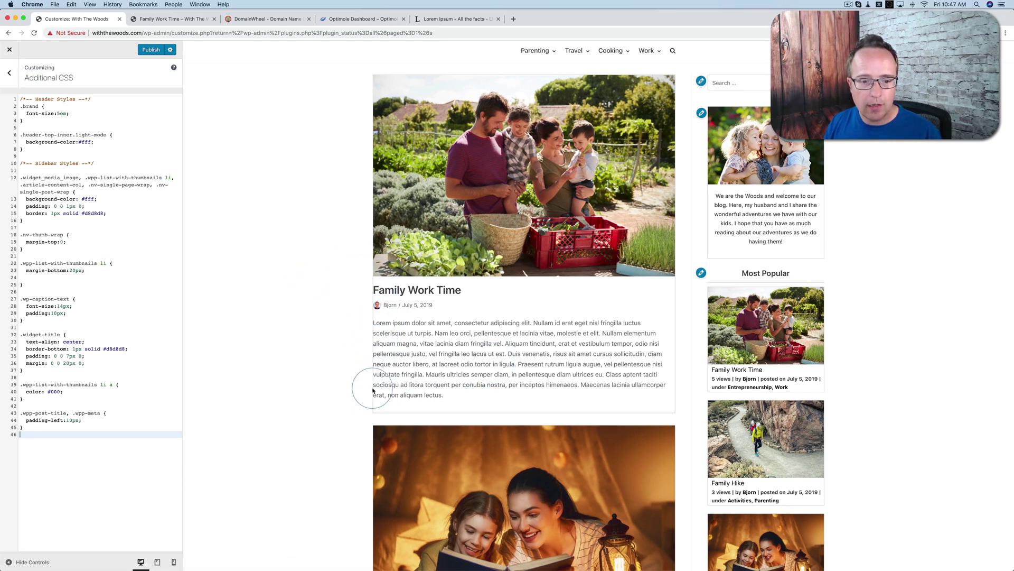
{"action": "type", "text": "/*-- Blog List Styles --*/  .blog-entry-title, .nv-meta-list, .excerpt-wrap, .nv-big-title {   padding-left:10px; }"}
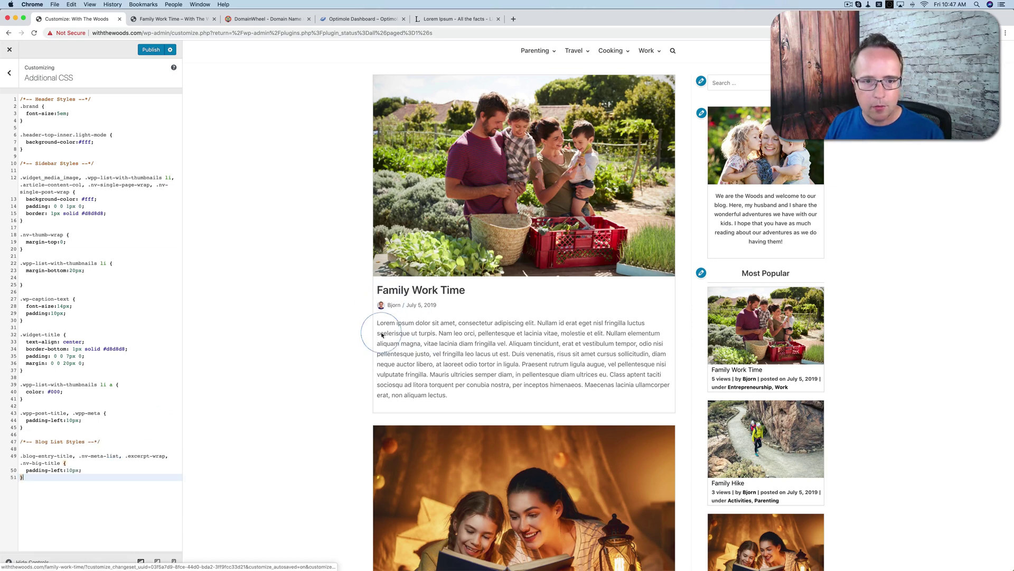
{"action": "scroll", "coordinate": [340, 342], "scroll_direction": "up", "scroll_amount": 3}
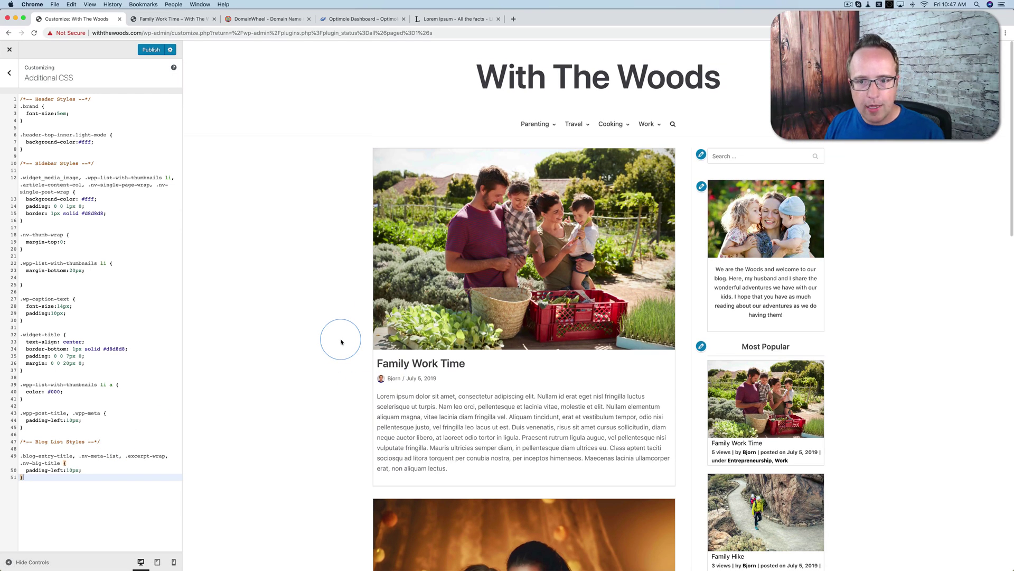
{"action": "scroll", "coordinate": [341, 342], "scroll_direction": "up", "scroll_amount": 1}
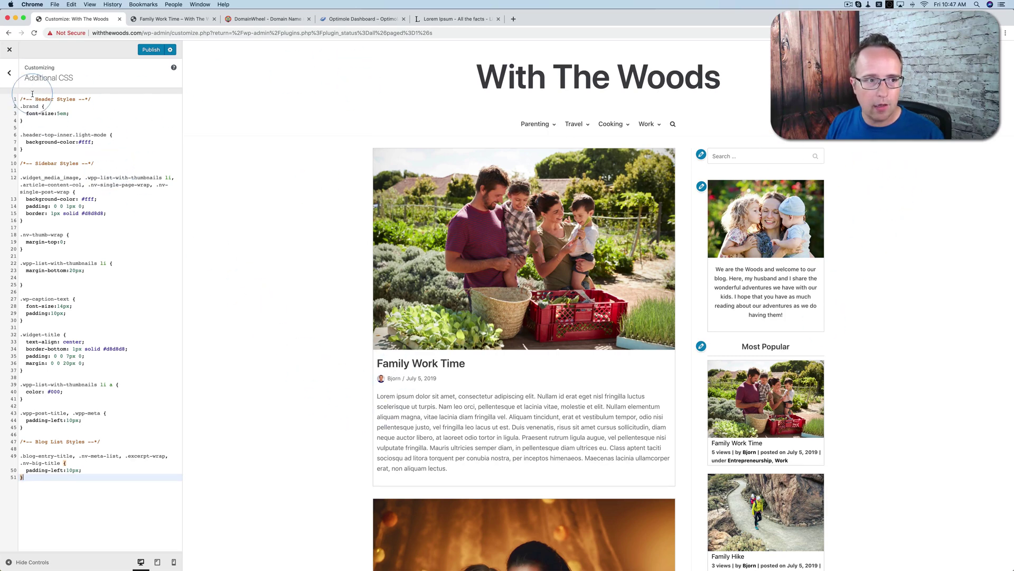
Set the site's background color to light gray #f2f2f2, publish the changes and review the blog preview down to the footer
{"action": "left_click", "coordinate": [9, 72]}
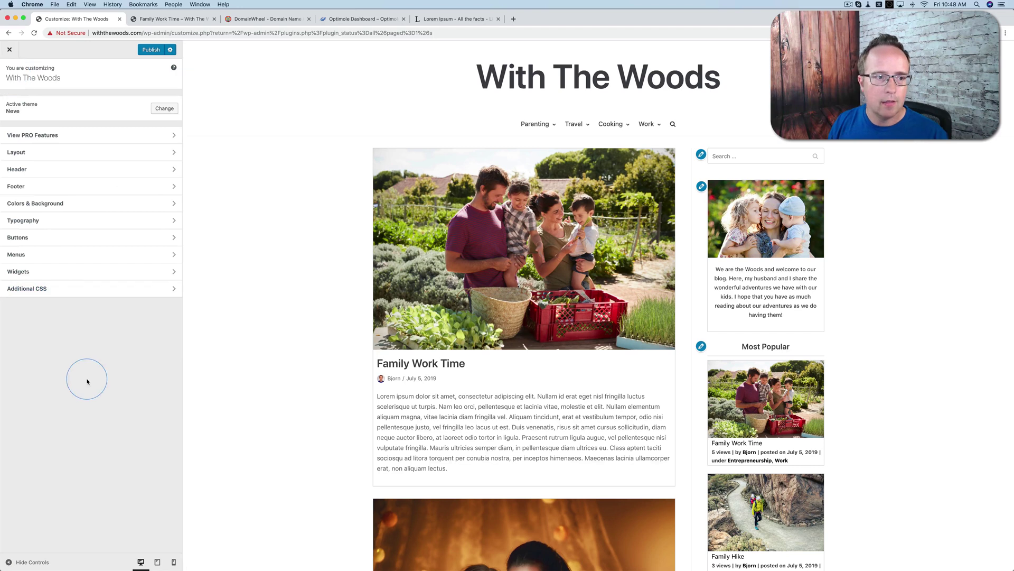
{"action": "left_click", "coordinate": [62, 205]}
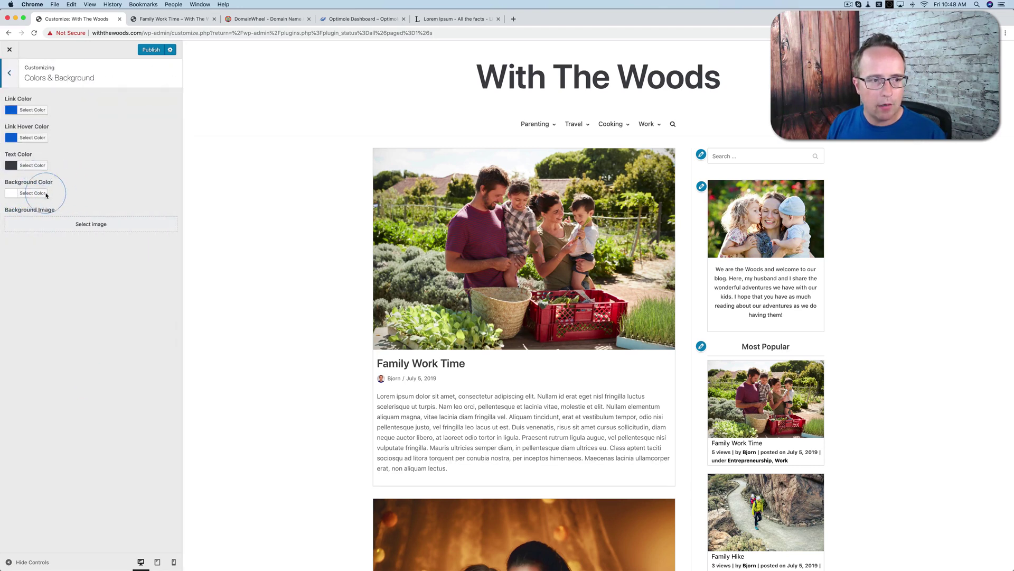
{"action": "left_click", "coordinate": [16, 195]}
{"action": "left_click_drag", "start_coordinate": [16, 213], "coordinate": [9, 211]}
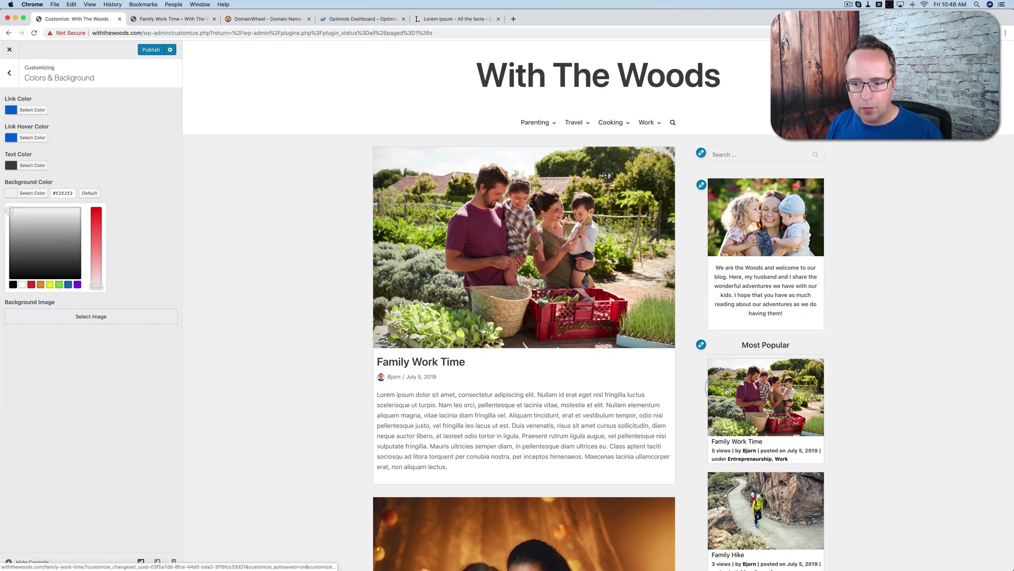
{"action": "scroll", "coordinate": [729, 289], "scroll_direction": "down", "scroll_amount": 10}
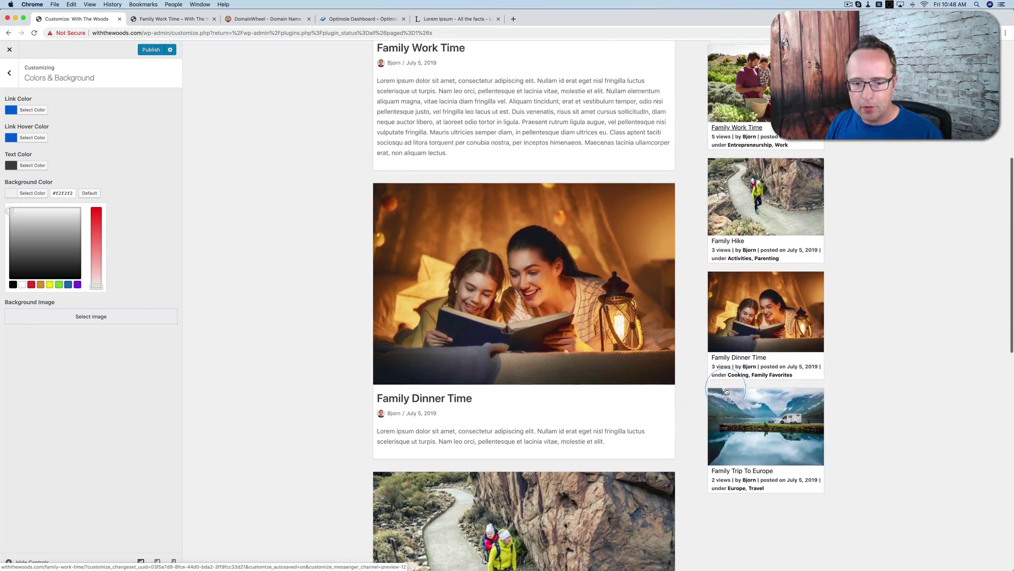
{"action": "scroll", "coordinate": [640, 429], "scroll_direction": "up", "scroll_amount": 10}
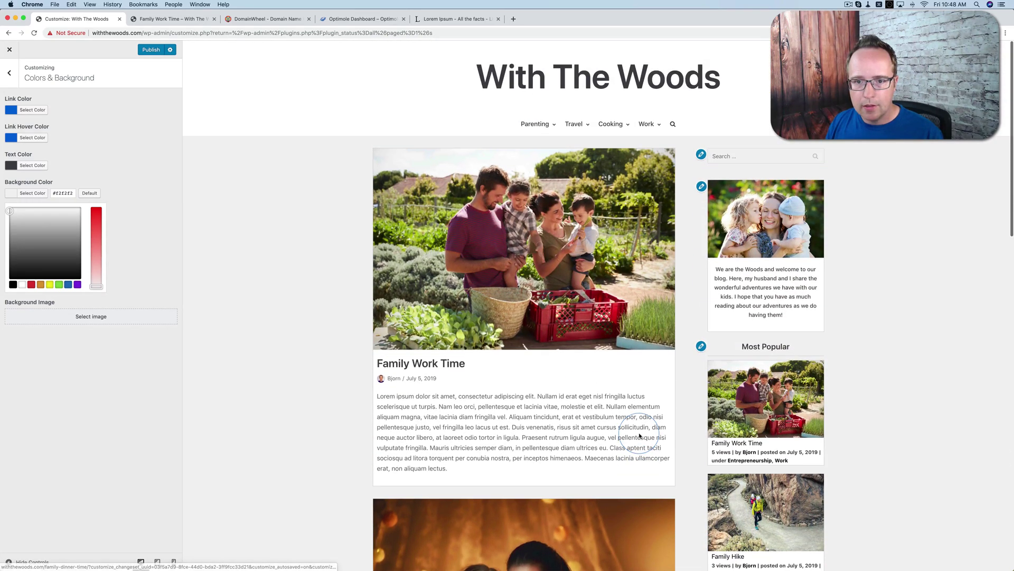
{"action": "left_click", "coordinate": [132, 192]}
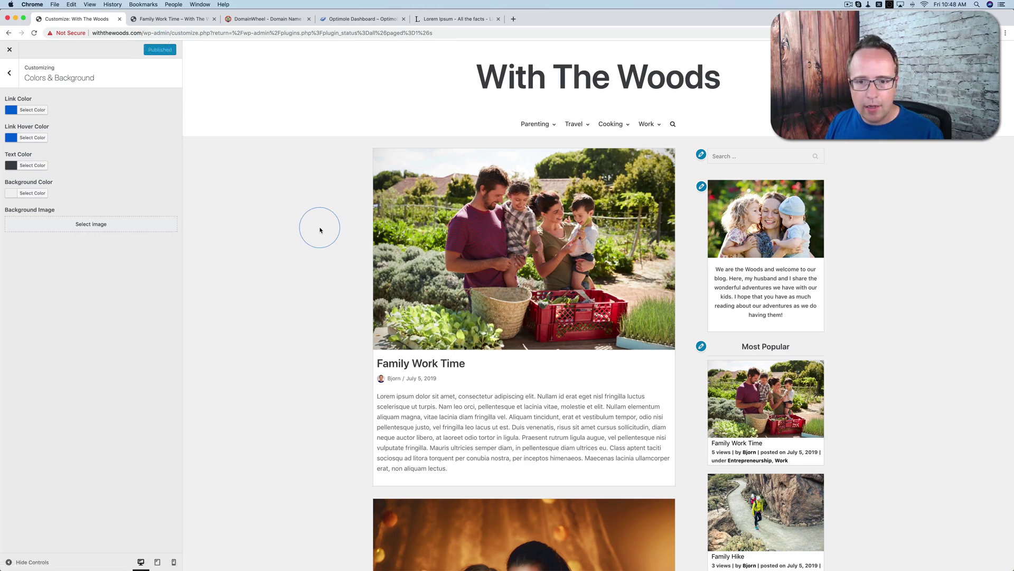
{"action": "scroll", "coordinate": [319, 230], "scroll_direction": "down", "scroll_amount": 5}
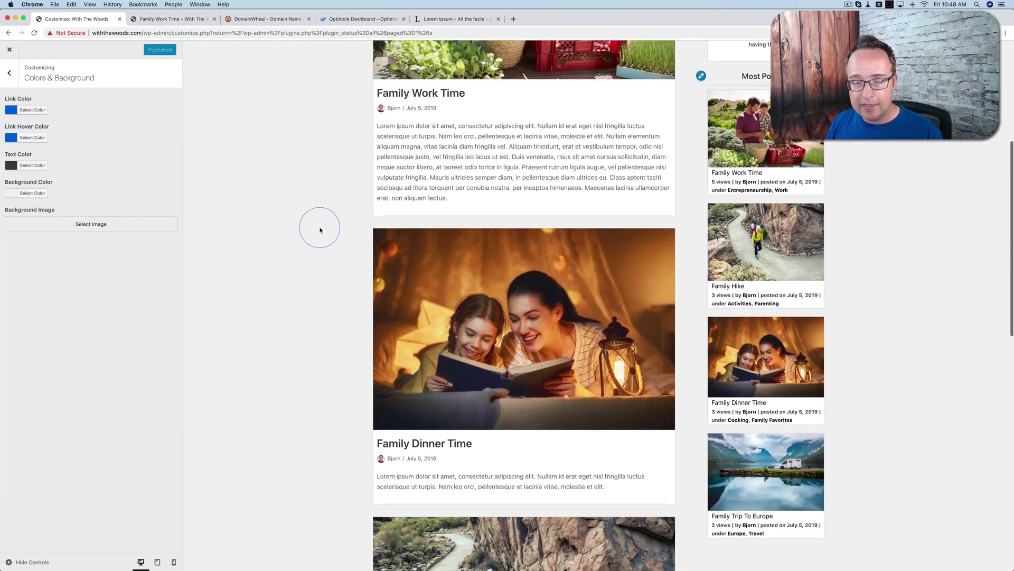
{"action": "scroll", "coordinate": [319, 229], "scroll_direction": "down", "scroll_amount": 6}
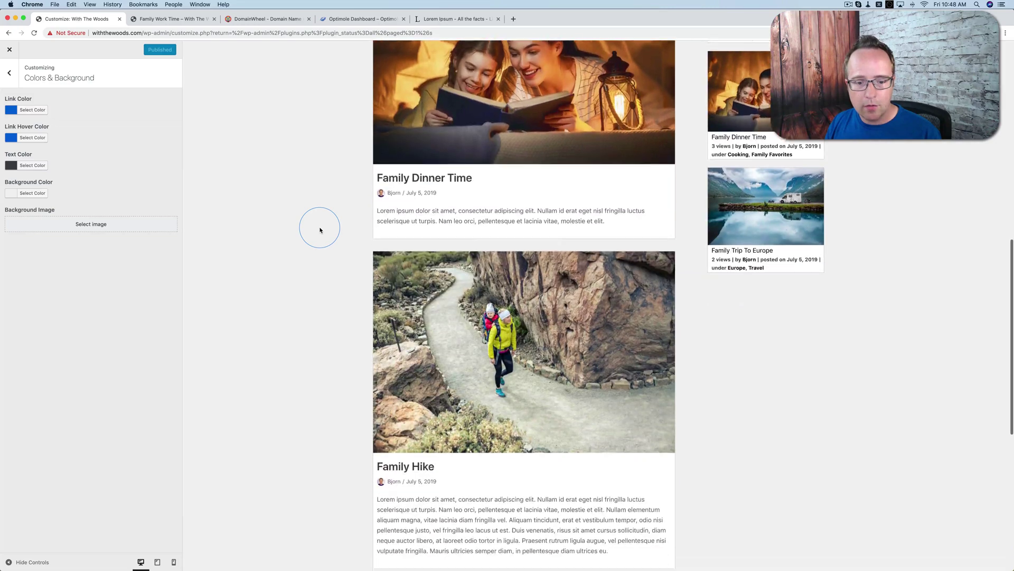
{"action": "scroll", "coordinate": [320, 230], "scroll_direction": "down", "scroll_amount": 5}
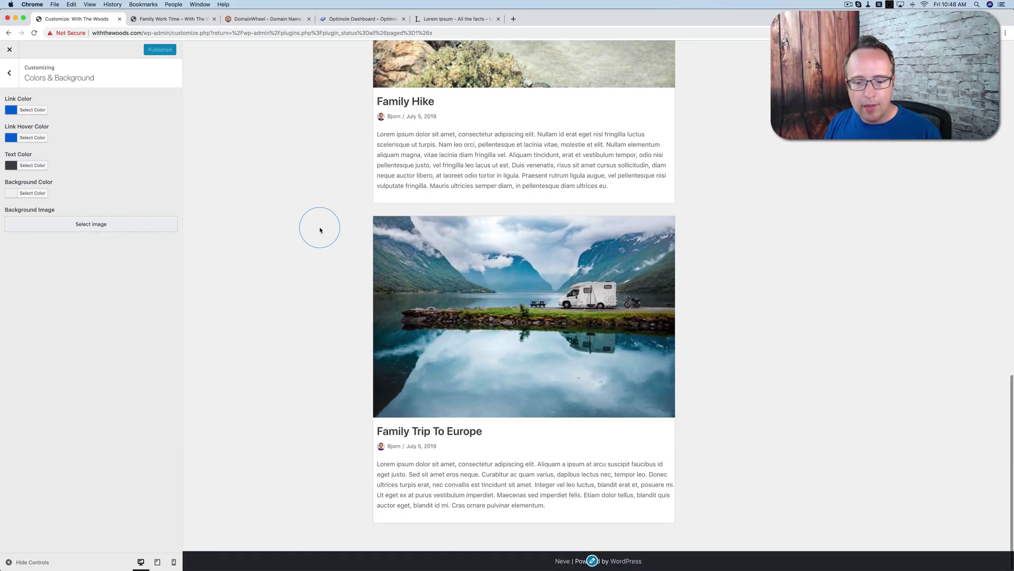
{"action": "scroll", "coordinate": [319, 230], "scroll_direction": "up", "scroll_amount": 16}
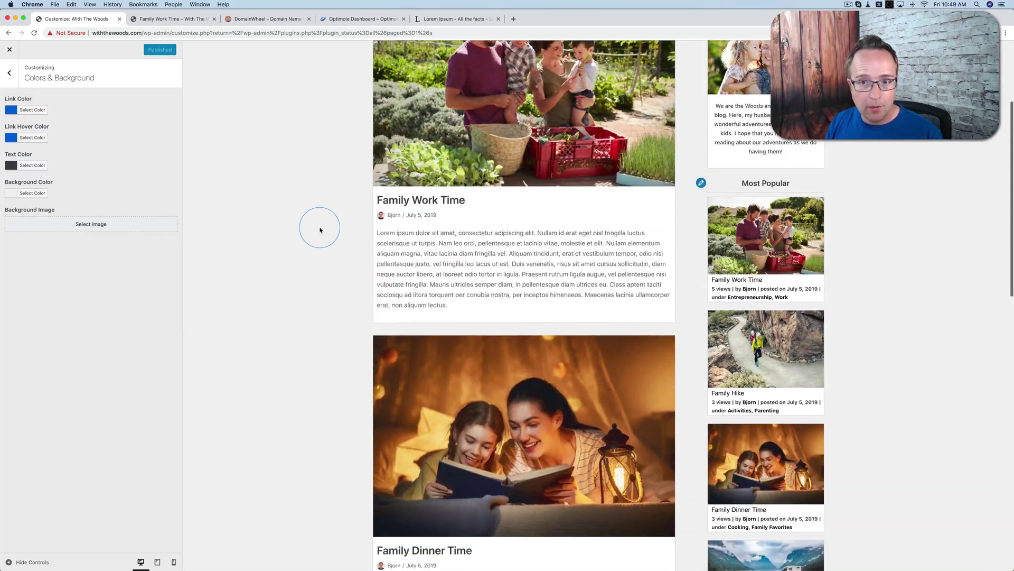
Review the blog list and sidebar styling in the preview, and open the Family Work Time post to examine its single-post layout
{"action": "scroll", "coordinate": [320, 230], "scroll_direction": "down", "scroll_amount": 15}
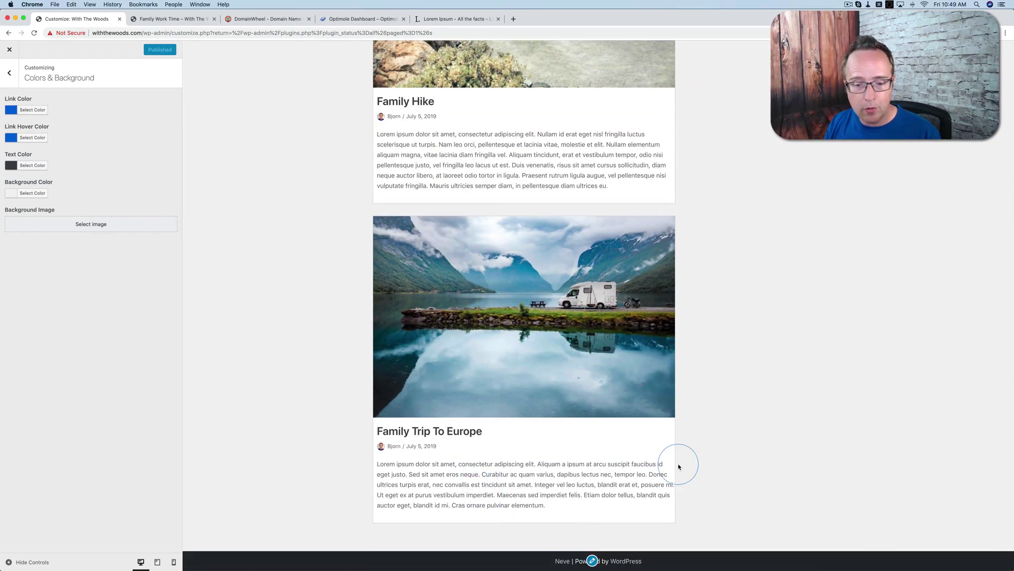
{"action": "scroll", "coordinate": [679, 465], "scroll_direction": "up", "scroll_amount": 3}
{"action": "scroll", "coordinate": [679, 466], "scroll_direction": "up", "scroll_amount": 9}
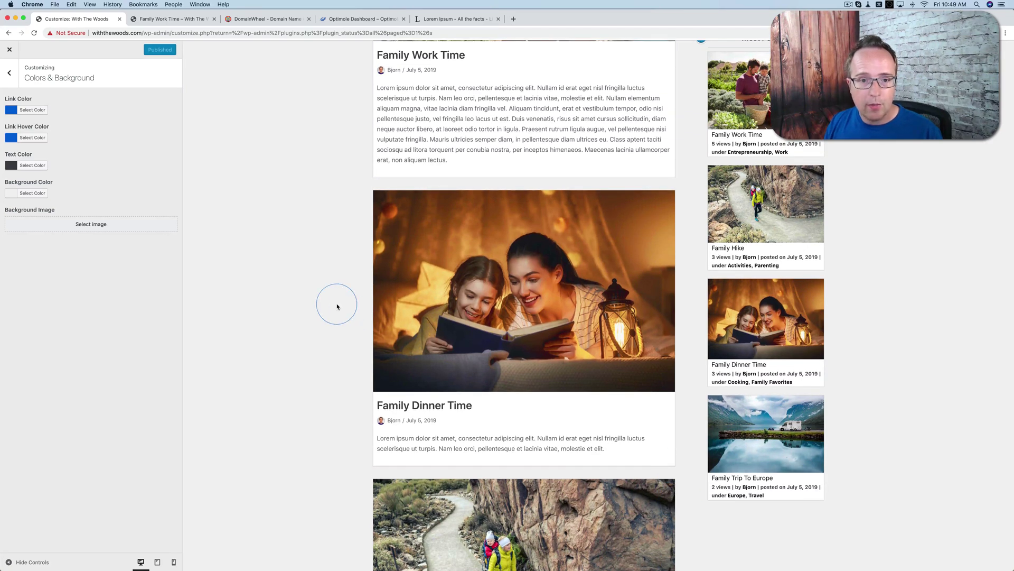
{"action": "scroll", "coordinate": [337, 307], "scroll_direction": "up", "scroll_amount": 5}
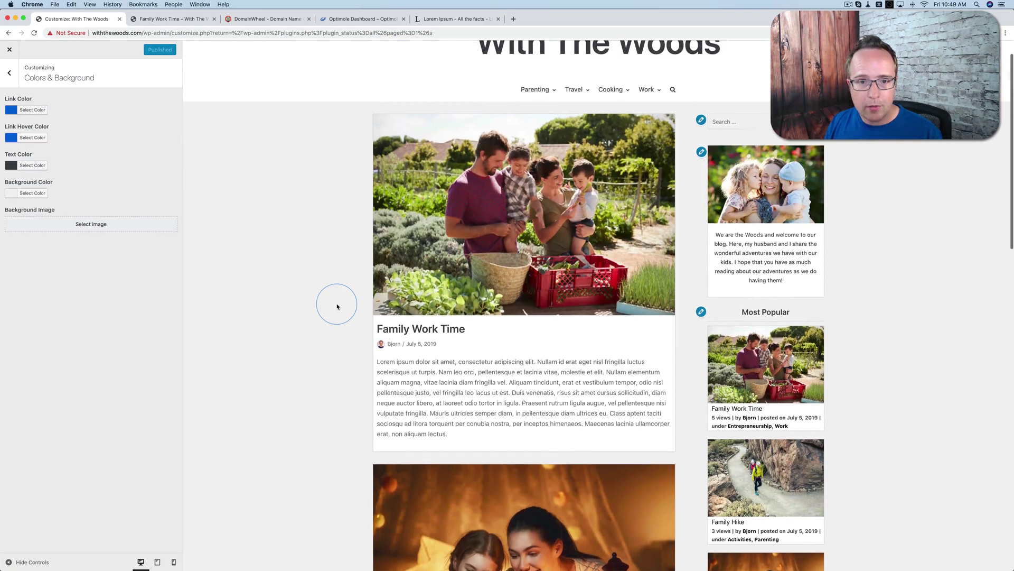
{"action": "left_click", "coordinate": [435, 329]}
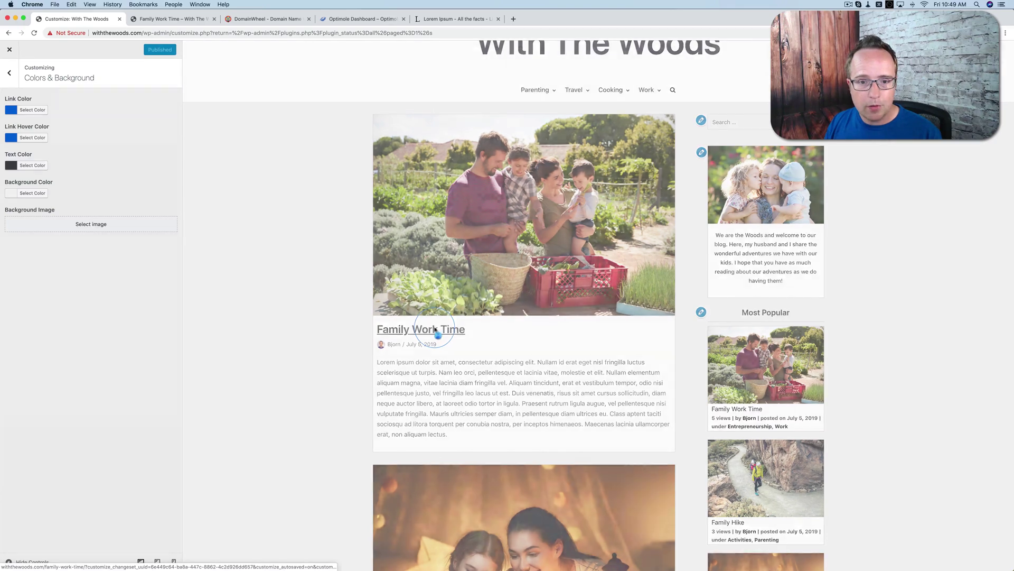
{"action": "left_click", "coordinate": [217, 231]}
{"action": "scroll", "coordinate": [216, 232], "scroll_direction": "down", "scroll_amount": 3}
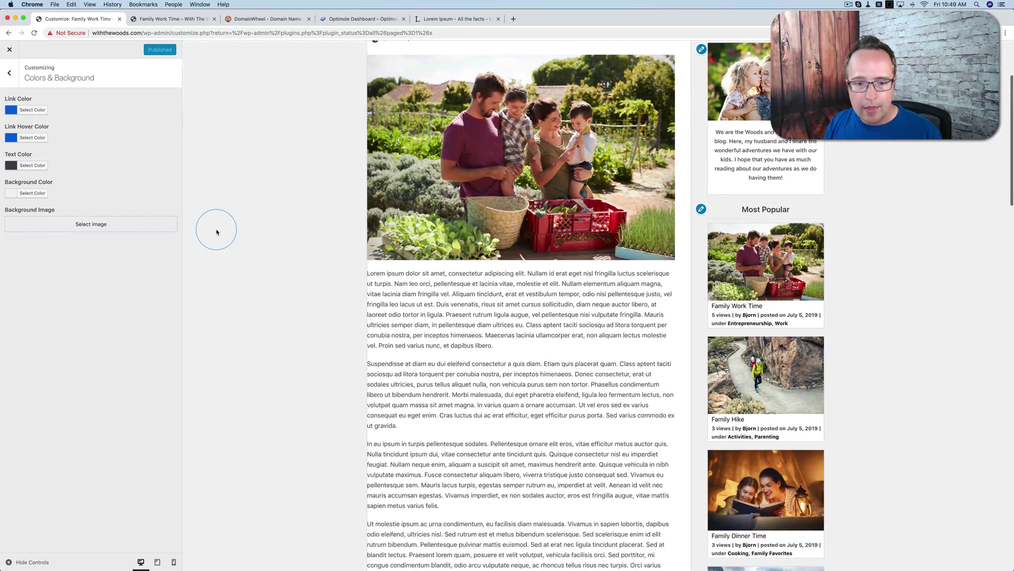
{"action": "scroll", "coordinate": [216, 231], "scroll_direction": "up", "scroll_amount": 2}
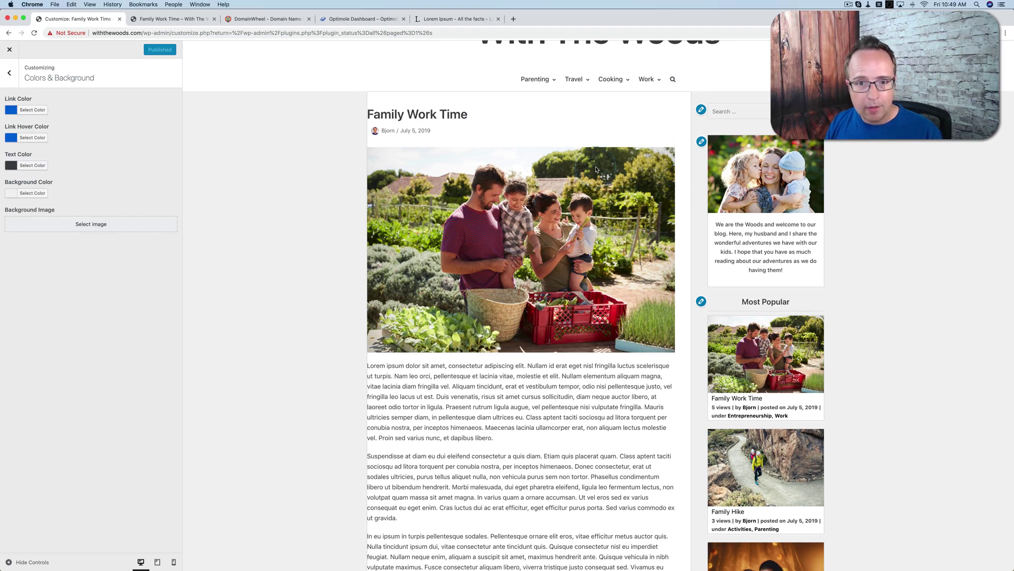
Add Post Styles CSS: 30px top margin on page and post wraps, thumbnail margin-top 0 !important, padding-right 0, and 40px left padding on .nv-title-meta-wrap
{"action": "left_click", "coordinate": [11, 82]}
{"action": "left_click", "coordinate": [25, 288]}
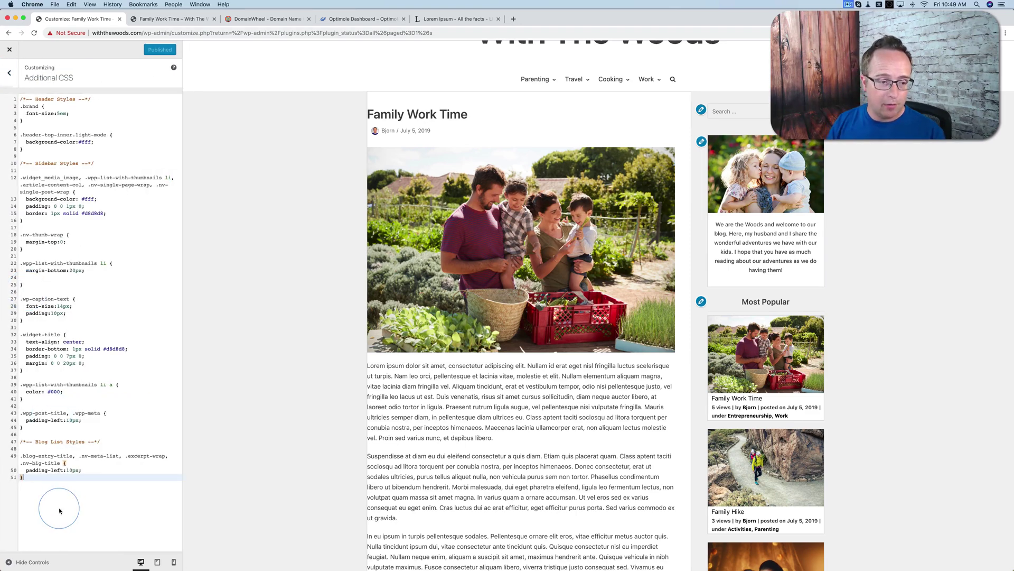
{"action": "type", "text": "/*-- Post Styles --*/  .nv-single-page-wrap, .nv-single-post-wrap {   margin-top:30px; }  .nv-thumb-wrap {   margin-top:0 !important; }  .nv-single-post-wrap:not(:only-child), .nv-single-page-wrap:not(:only-child), .nv-index-posts:not(:only-child) {     padding-right: 0; }  .nv-title-meta-wrap {   padding-left:40px; }"}
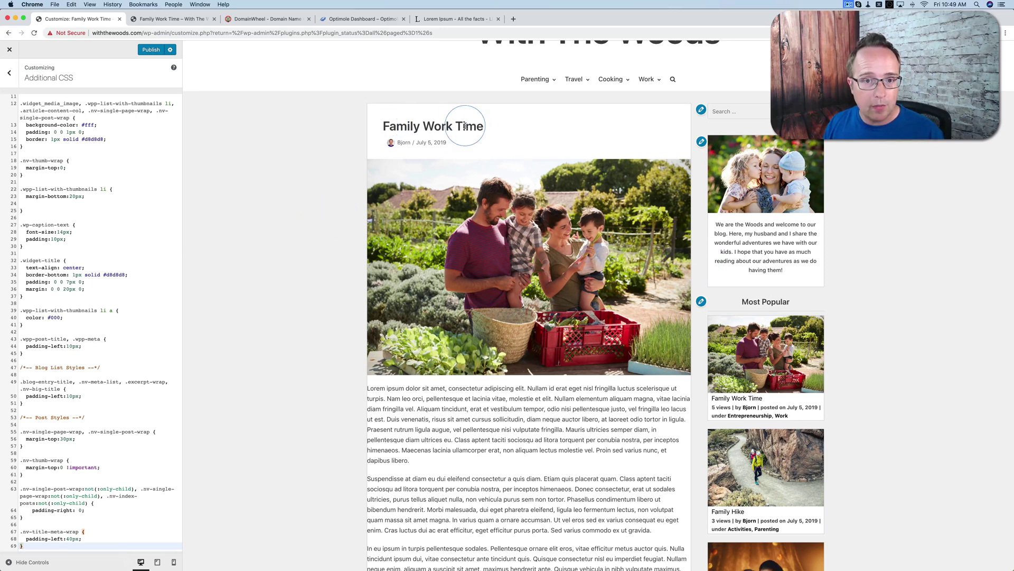
{"action": "mouse_move", "coordinate": [370, 125]}
{"action": "left_mouse_down"}
{"action": "mouse_move", "coordinate": [464, 138]}
{"action": "mouse_move", "coordinate": [383, 124]}
{"action": "left_mouse_up"}
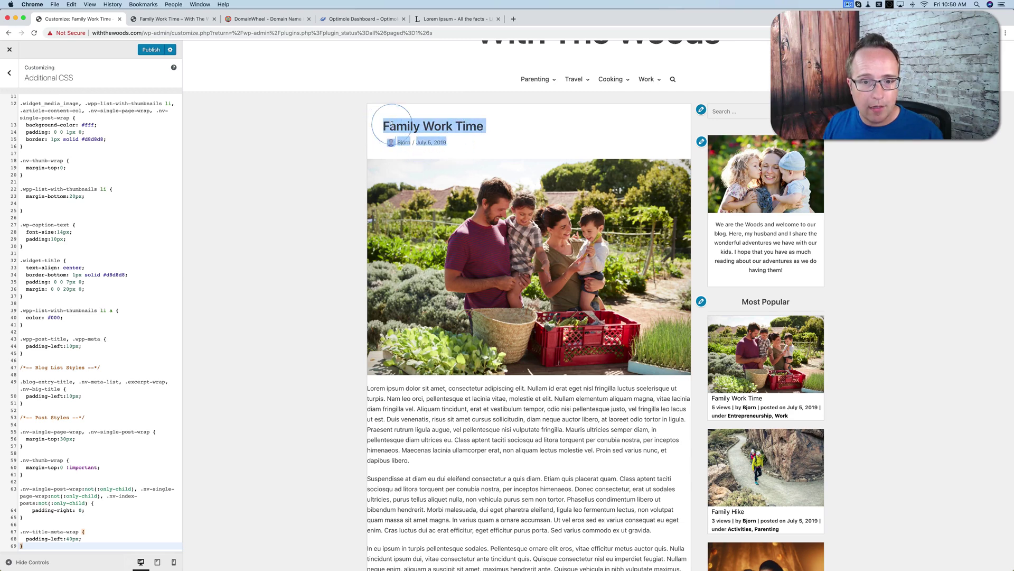
In the single post layout, move the Thumbnail above Title & Meta and hide the Tags element
{"action": "left_click", "coordinate": [12, 73]}
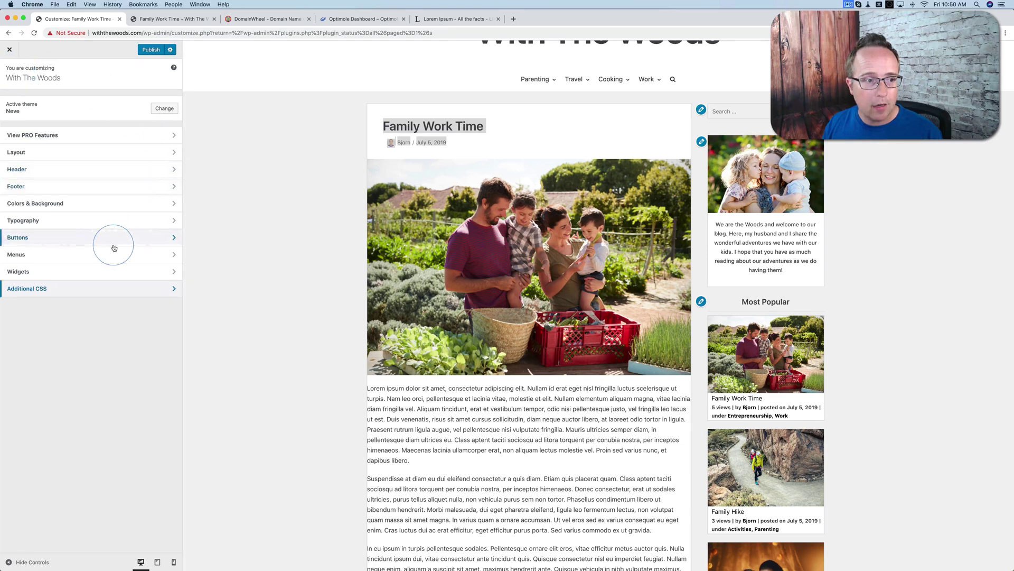
{"action": "left_click", "coordinate": [36, 158]}
{"action": "left_click", "coordinate": [29, 150]}
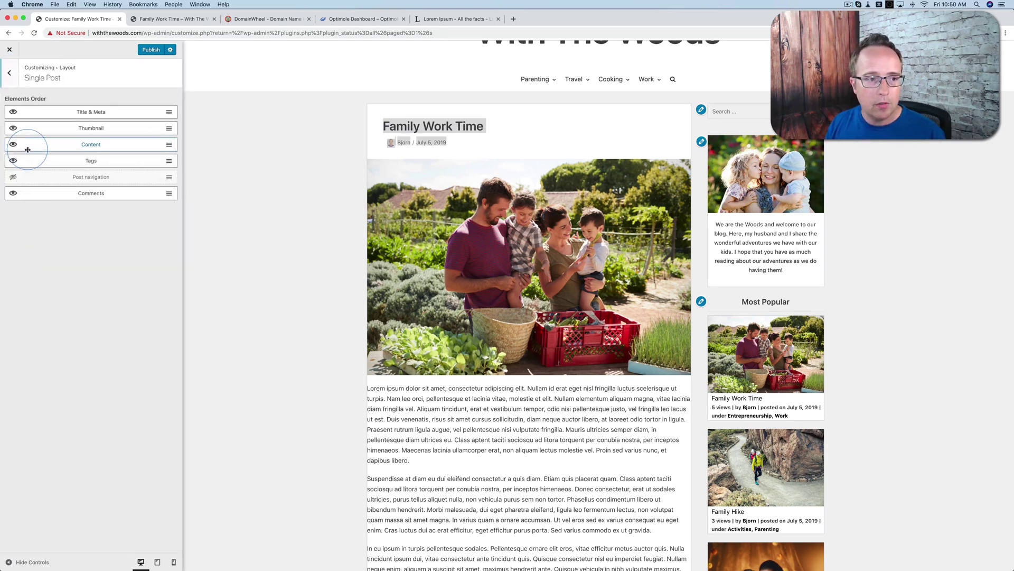
{"action": "left_click", "coordinate": [76, 122]}
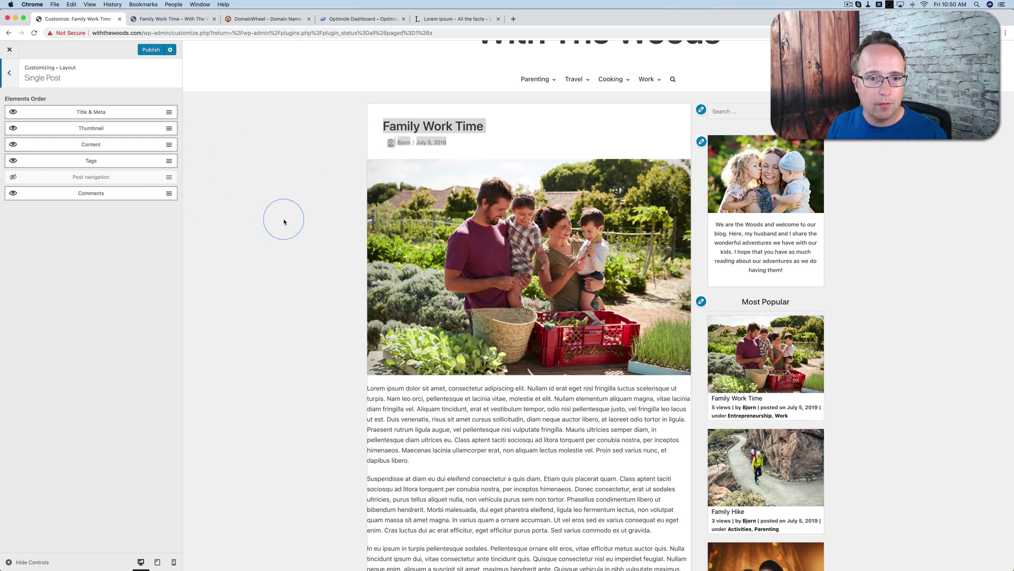
{"action": "left_click_drag", "start_coordinate": [69, 111], "coordinate": [72, 132]}
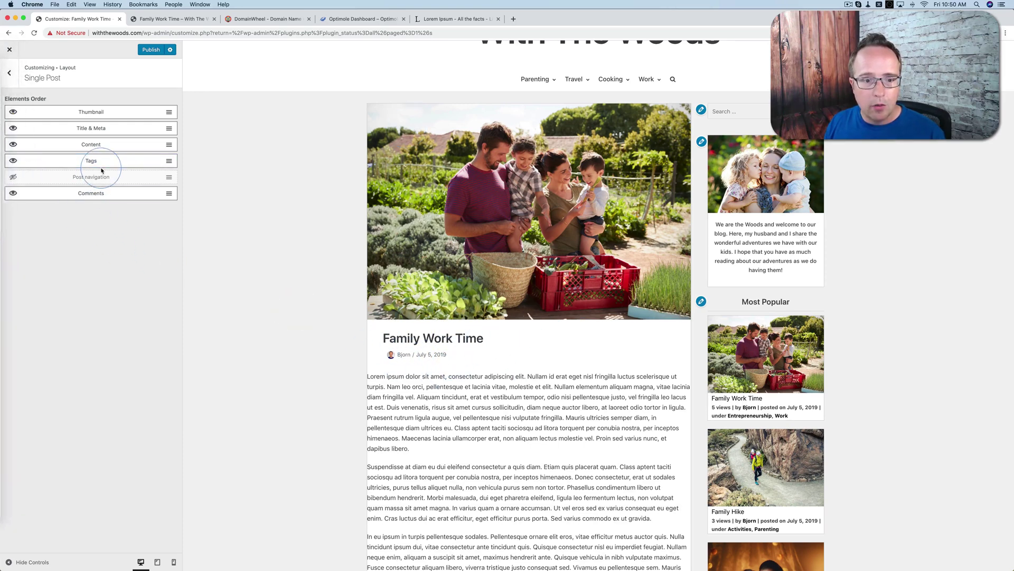
{"action": "left_click", "coordinate": [13, 161]}
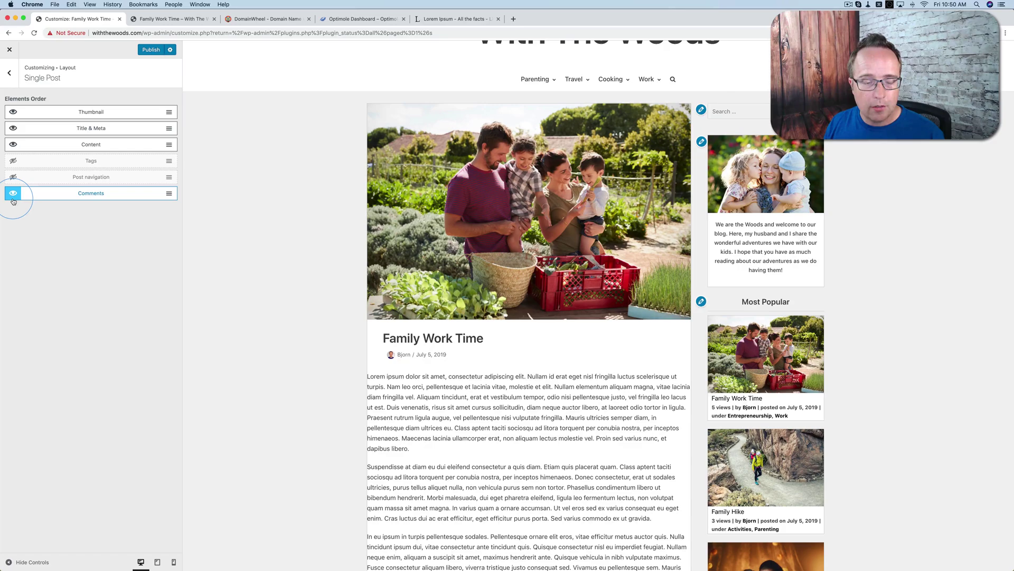
Try hiding the Comments element of single posts, check the end of the post, and show Comments again
{"action": "left_click", "coordinate": [13, 193]}
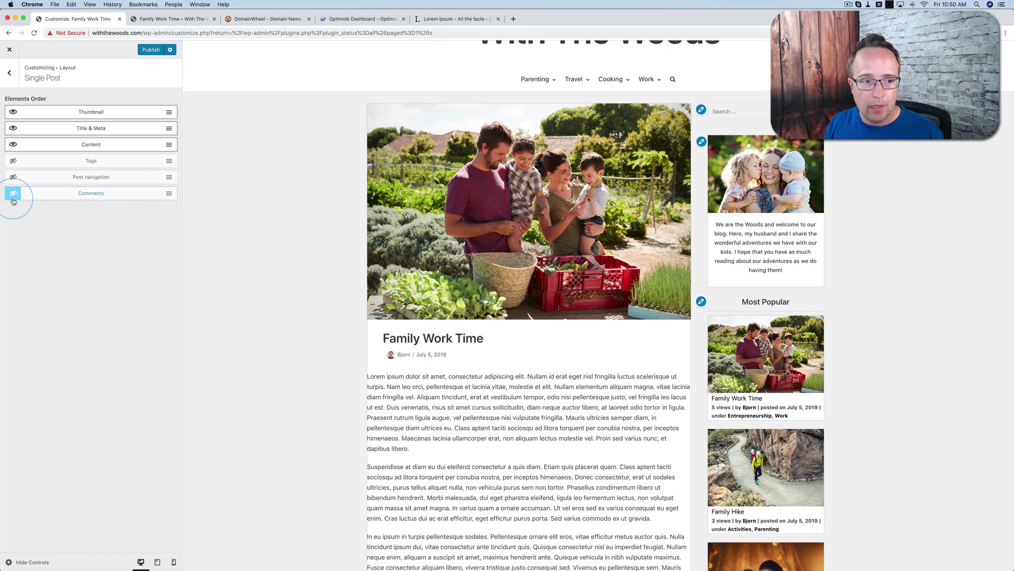
{"action": "scroll", "coordinate": [281, 341], "scroll_direction": "down", "scroll_amount": 10}
{"action": "scroll", "coordinate": [280, 343], "scroll_direction": "down", "scroll_amount": 7}
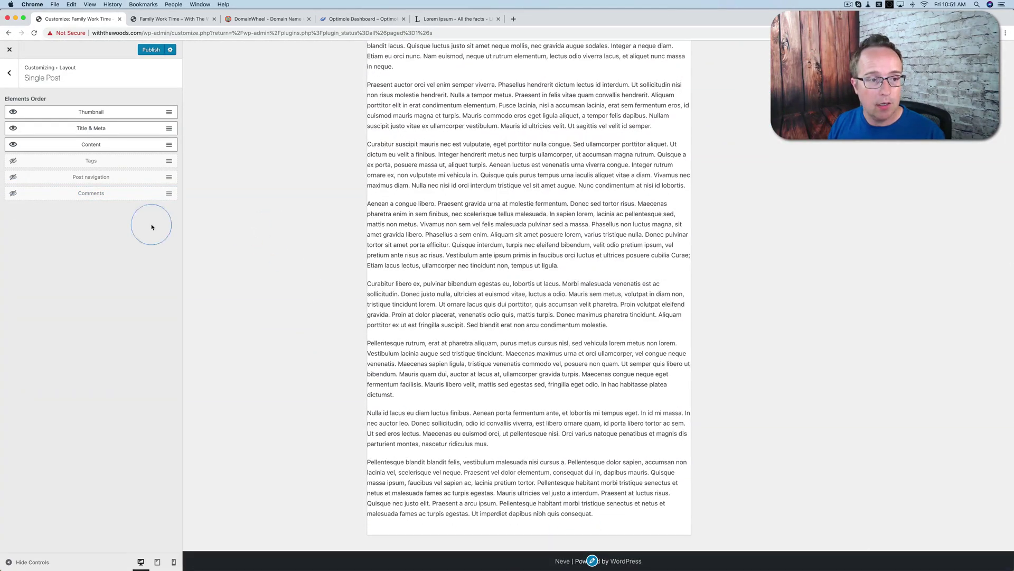
{"action": "left_click", "coordinate": [13, 196]}
{"action": "scroll", "coordinate": [302, 381], "scroll_direction": "down", "scroll_amount": 2}
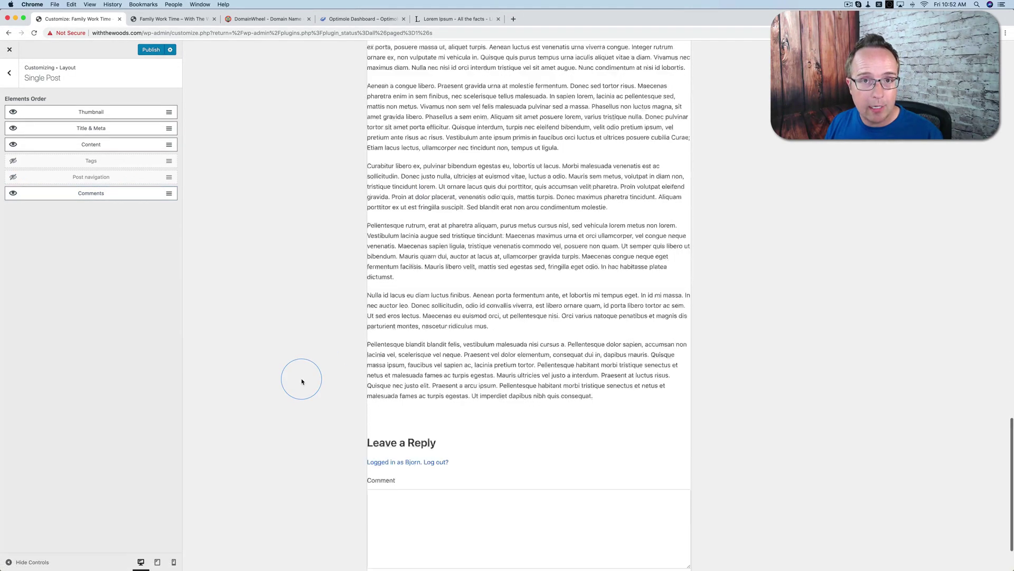
{"action": "scroll", "coordinate": [302, 381], "scroll_direction": "down", "scroll_amount": 2}
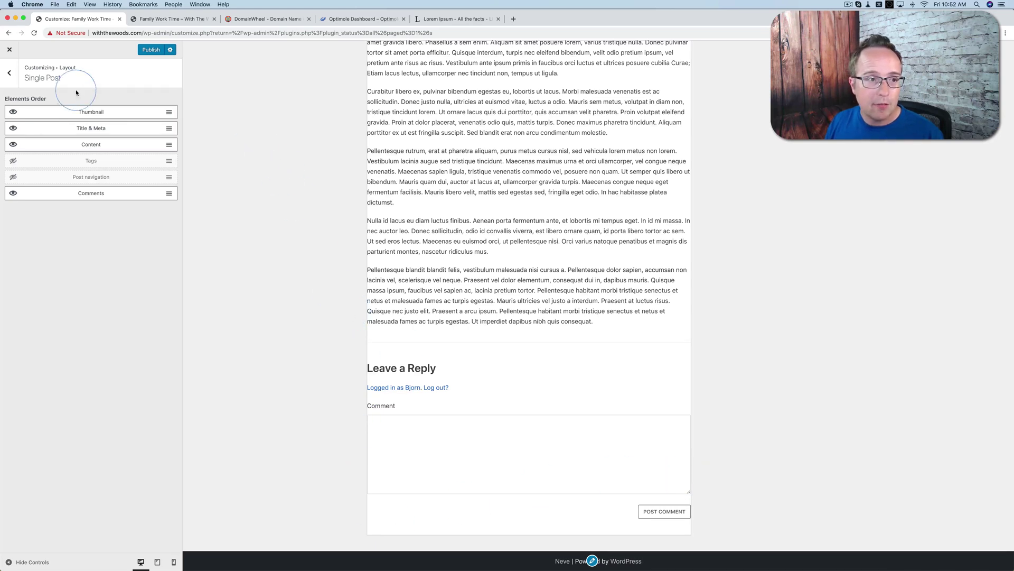
Add a CSS rule giving .nv-content-wrap and .comments-area 20px padding, and check the spacing throughout the post preview
{"action": "left_click", "coordinate": [9, 73]}
{"action": "left_click", "coordinate": [9, 74]}
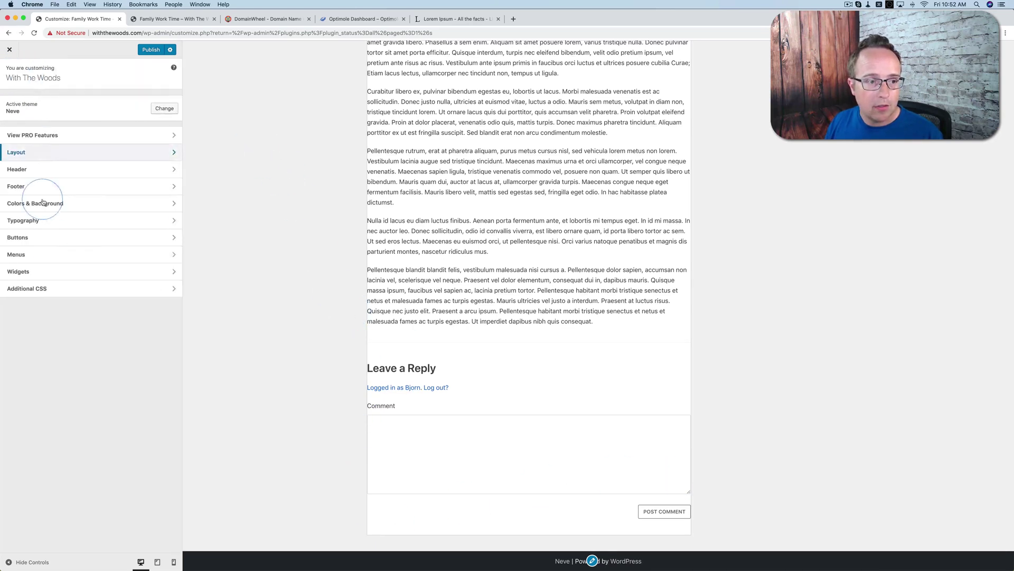
{"action": "left_click", "coordinate": [32, 288]}
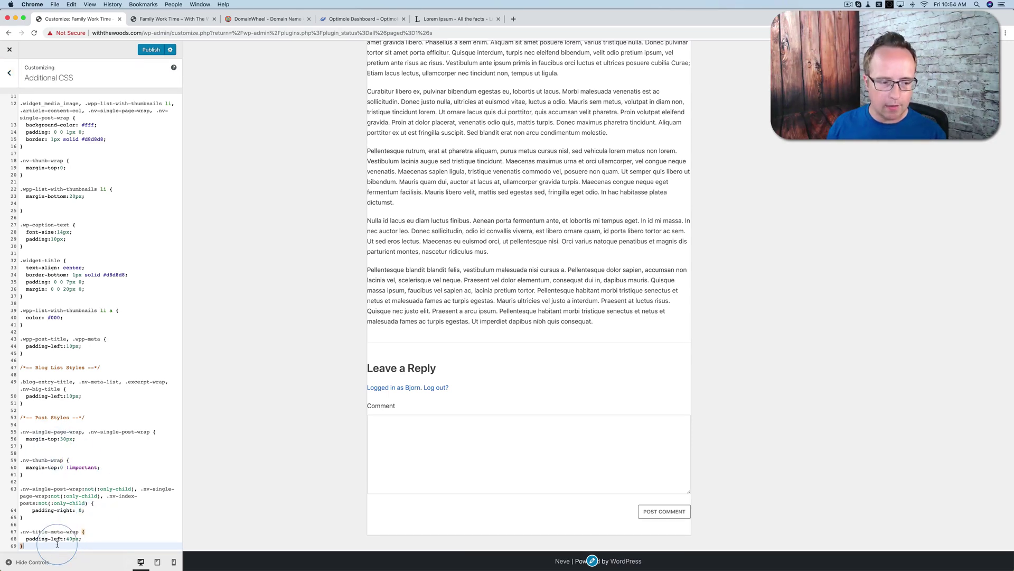
{"action": "type", "text": ".nv-content-wrap, .comments-area {   padding:20px }"}
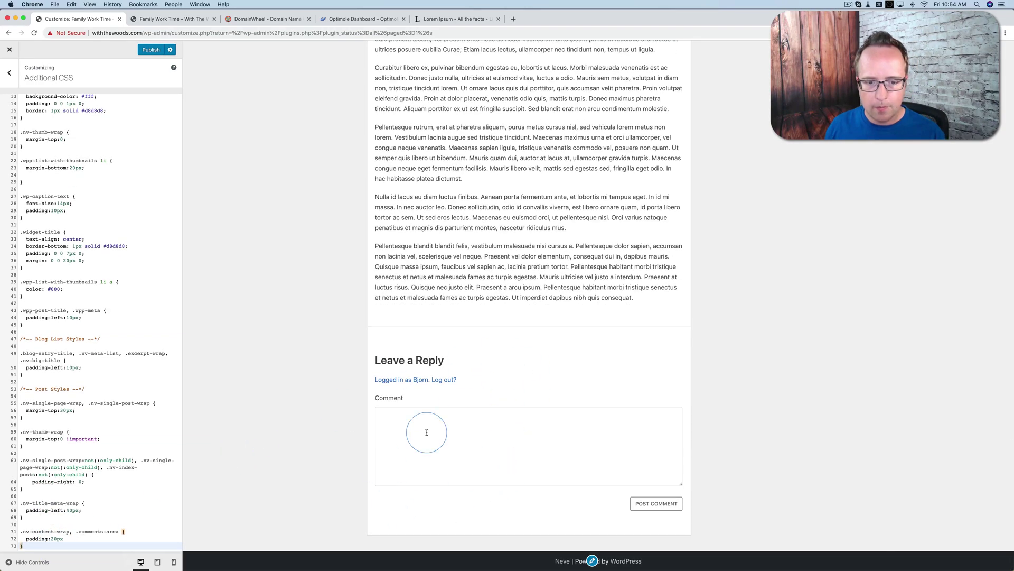
{"action": "scroll", "coordinate": [426, 431], "scroll_direction": "up", "scroll_amount": 5}
{"action": "scroll", "coordinate": [427, 432], "scroll_direction": "up", "scroll_amount": 8}
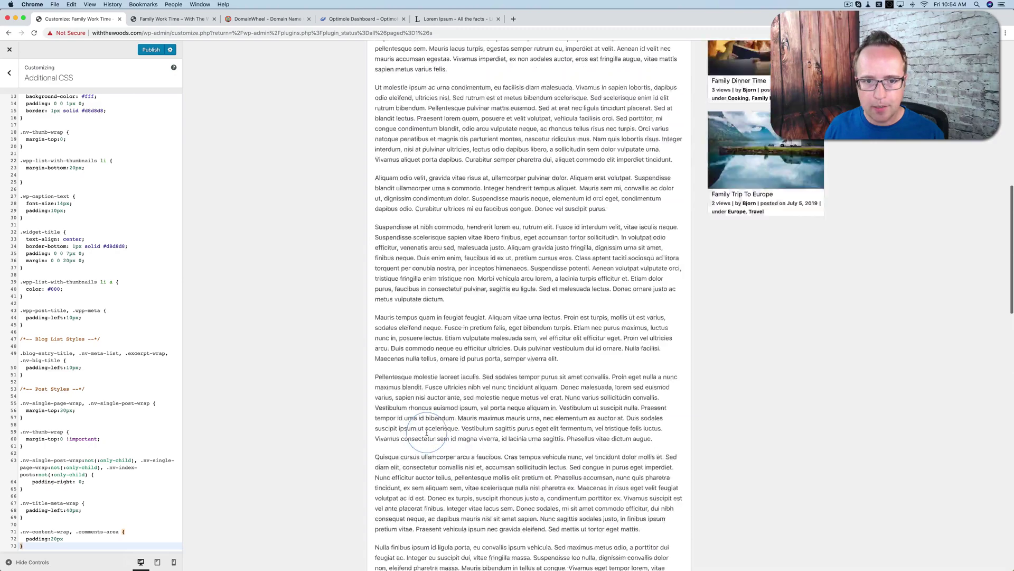
{"action": "scroll", "coordinate": [427, 432], "scroll_direction": "up", "scroll_amount": 10}
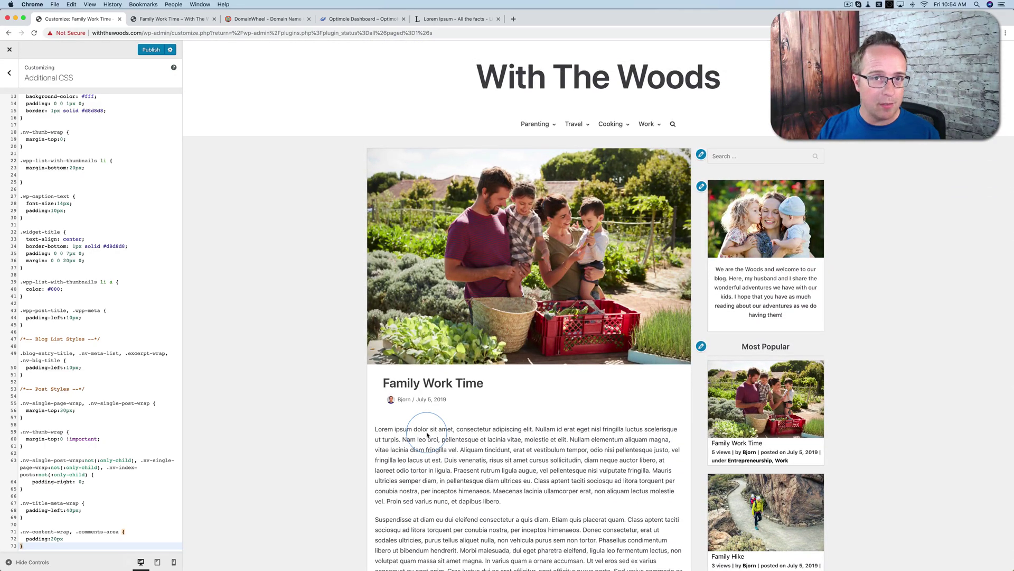
{"action": "left_click", "coordinate": [74, 359]}
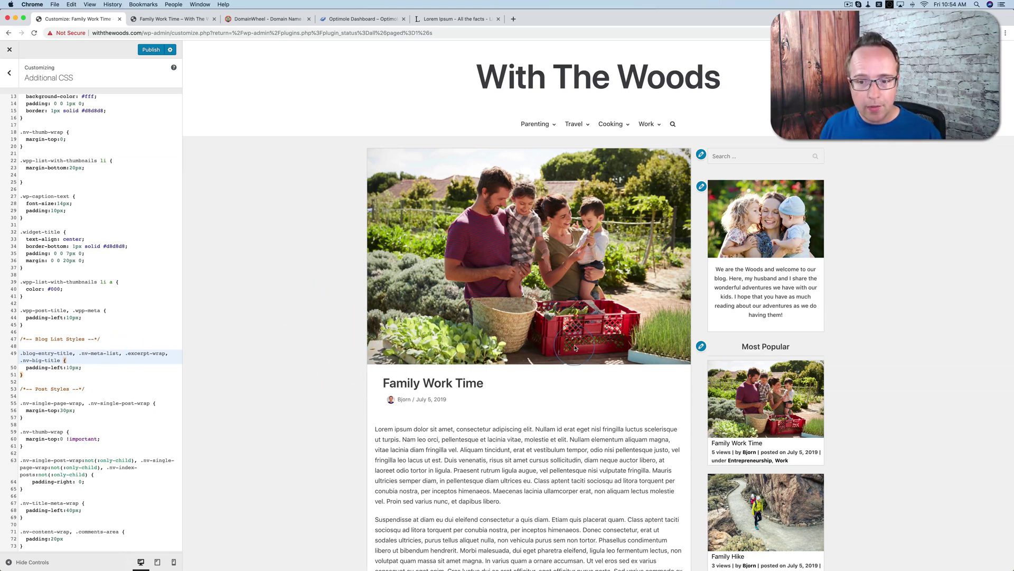
{"action": "scroll", "coordinate": [575, 347], "scroll_direction": "down", "scroll_amount": 2}
{"action": "scroll", "coordinate": [575, 347], "scroll_direction": "down", "scroll_amount": 3}
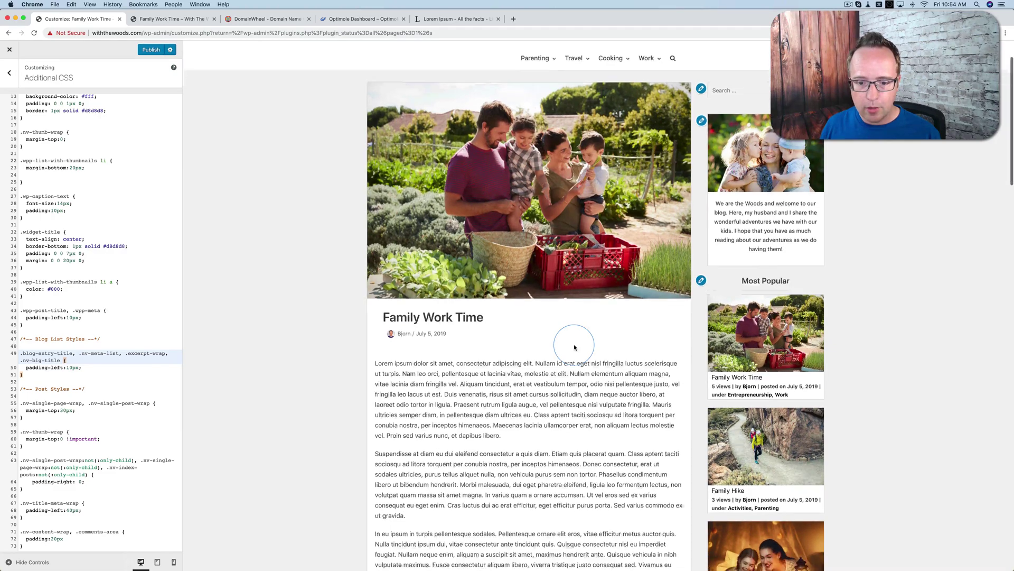
{"action": "scroll", "coordinate": [575, 347], "scroll_direction": "down", "scroll_amount": 4}
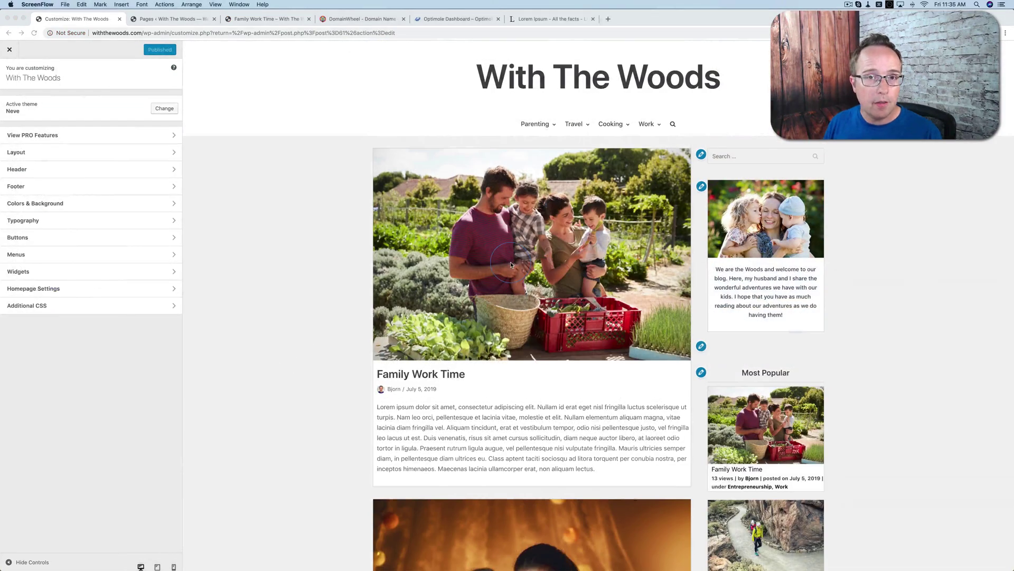
Review the homepage's blog post list and open the Blog / Archive layout settings
{"action": "scroll", "coordinate": [469, 295], "scroll_direction": "down", "scroll_amount": 2}
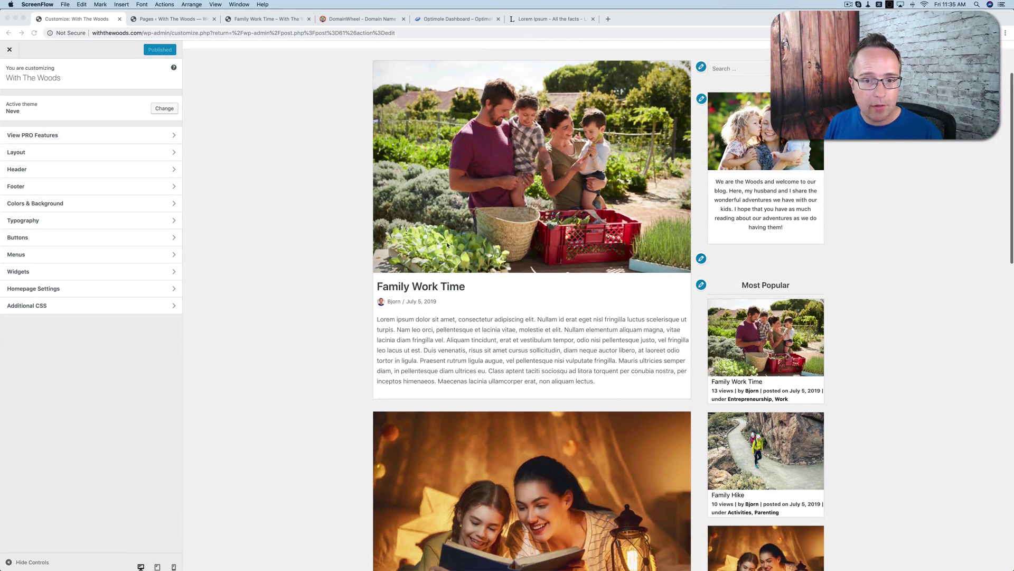
{"action": "scroll", "coordinate": [519, 446], "scroll_direction": "down", "scroll_amount": 4}
{"action": "scroll", "coordinate": [519, 447], "scroll_direction": "down", "scroll_amount": 4}
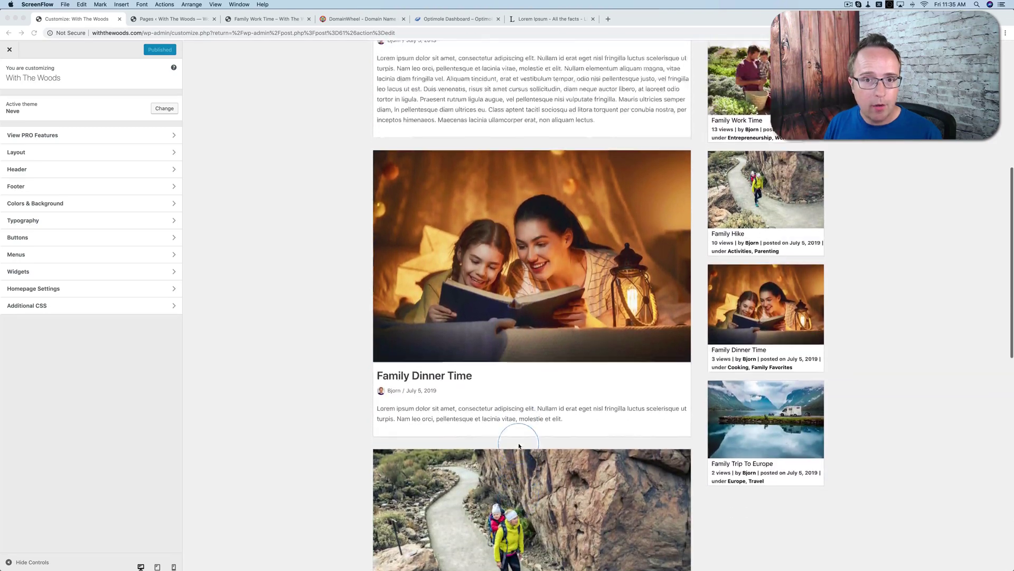
{"action": "scroll", "coordinate": [519, 444], "scroll_direction": "up", "scroll_amount": 7}
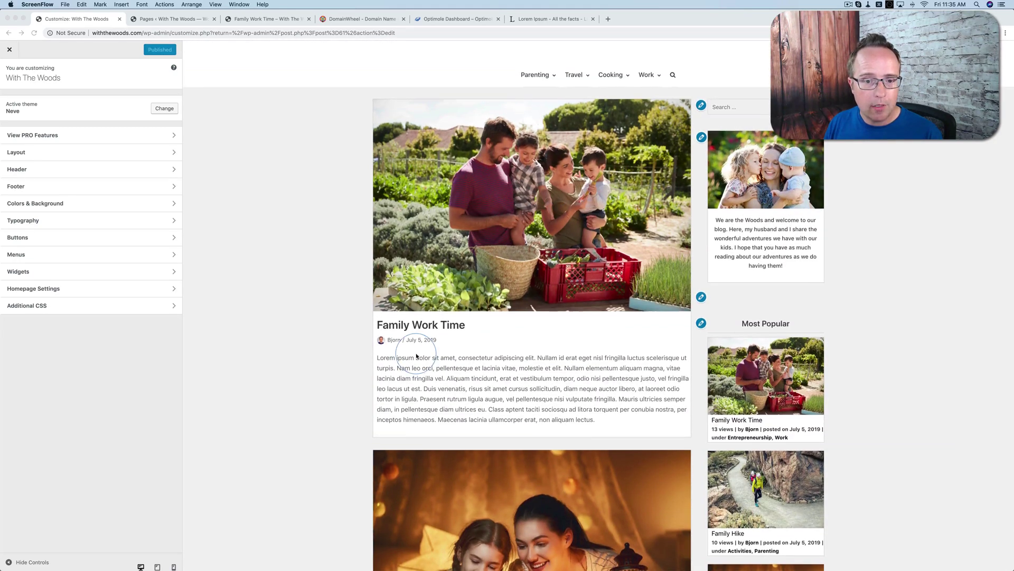
{"action": "scroll", "coordinate": [417, 343], "scroll_direction": "down", "scroll_amount": 3}
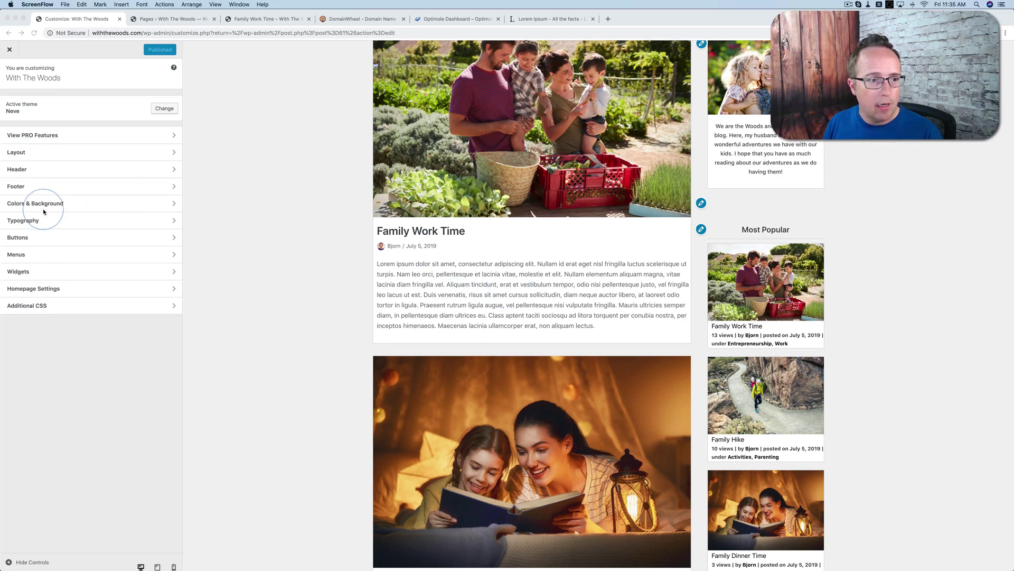
{"action": "left_click", "coordinate": [41, 333]}
{"action": "left_click", "coordinate": [39, 153]}
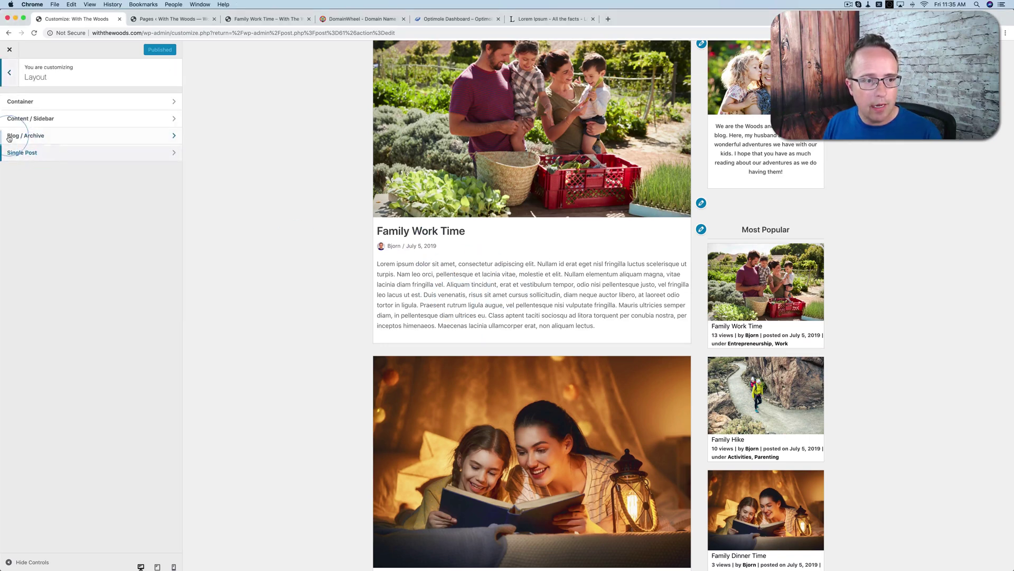
{"action": "left_click", "coordinate": [63, 136]}
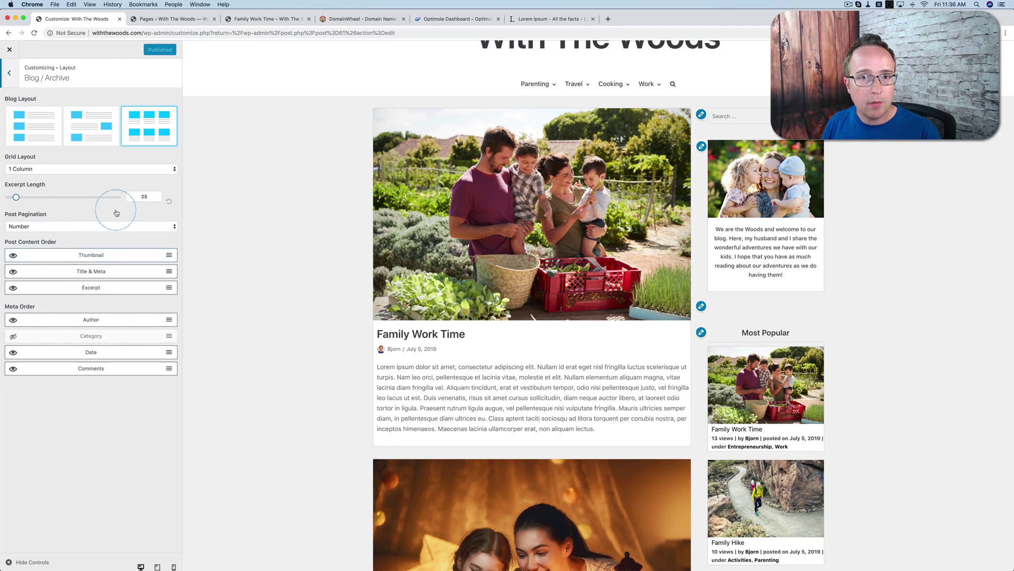
Try placing the Excerpt first and the Thumbnail last in the blog's post content order, and restore the Thumbnail, Title & Meta, Excerpt order
{"action": "left_click", "coordinate": [200, 230]}
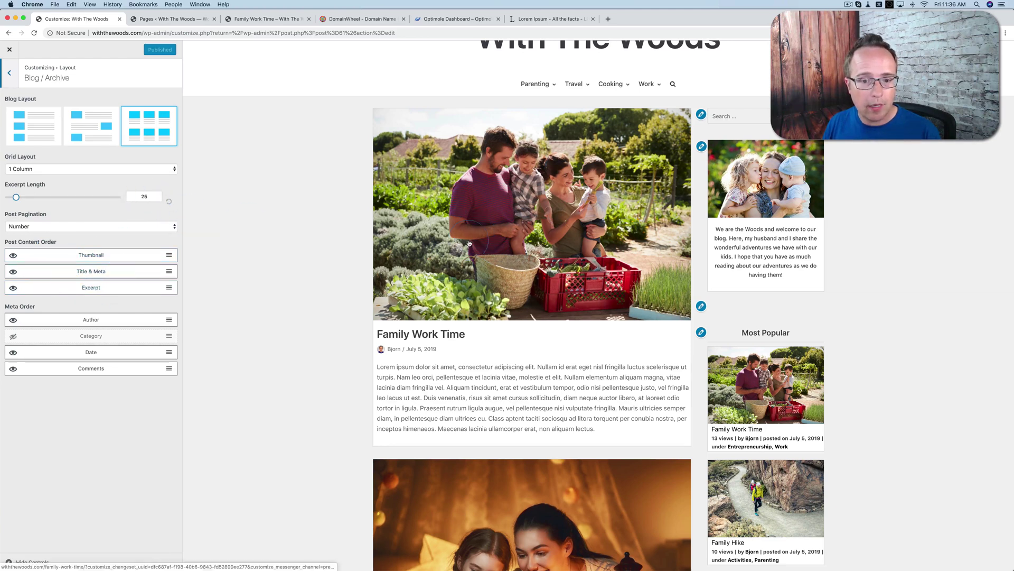
{"action": "left_click", "coordinate": [92, 259]}
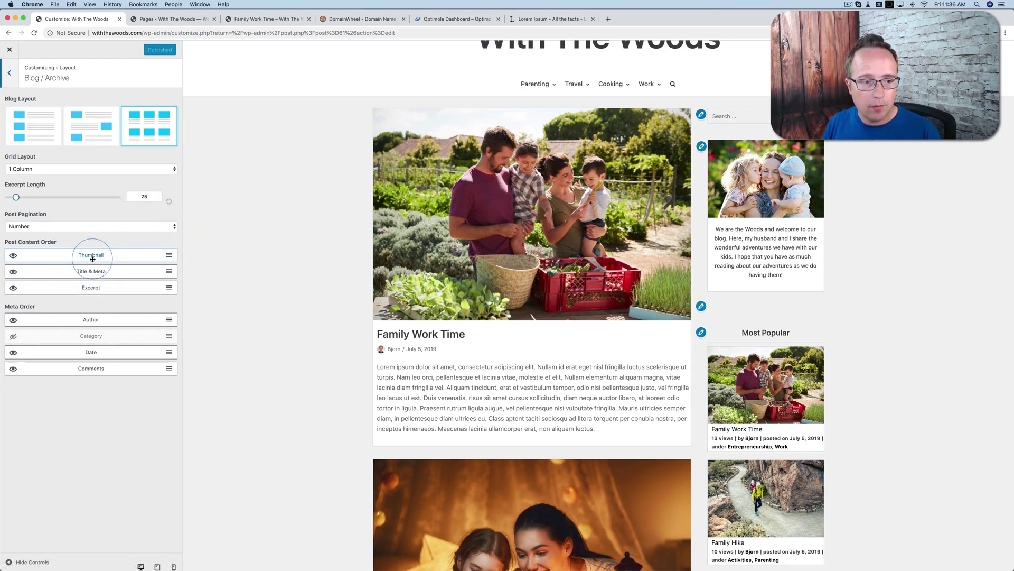
{"action": "mouse_move", "coordinate": [92, 259]}
{"action": "left_mouse_down"}
{"action": "mouse_move", "coordinate": [92, 275]}
{"action": "mouse_move", "coordinate": [81, 271]}
{"action": "mouse_move", "coordinate": [84, 252]}
{"action": "left_mouse_up"}
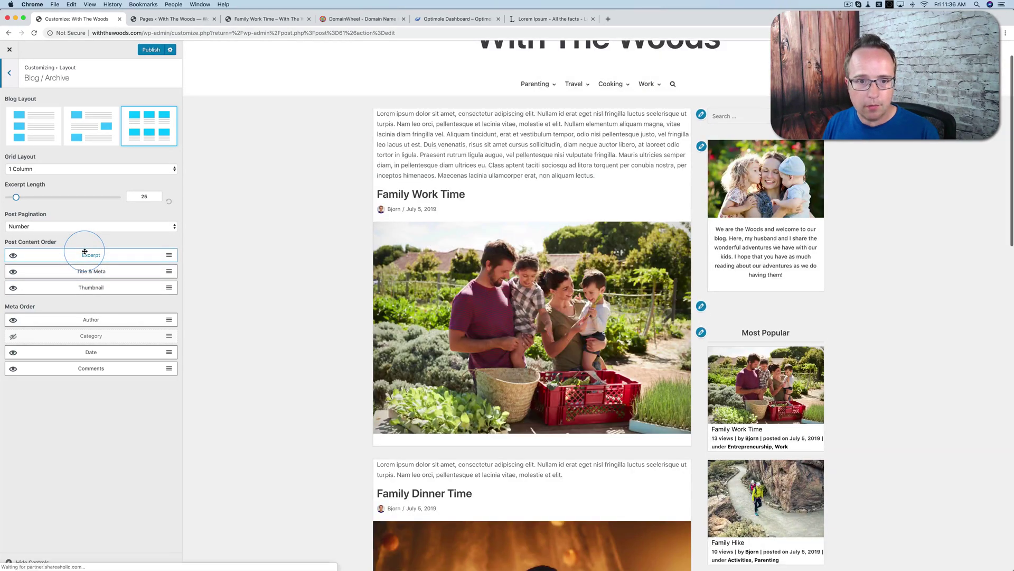
{"action": "mouse_move", "coordinate": [83, 254]}
{"action": "left_mouse_down"}
{"action": "mouse_move", "coordinate": [80, 283]}
{"action": "mouse_move", "coordinate": [81, 247]}
{"action": "left_mouse_up"}
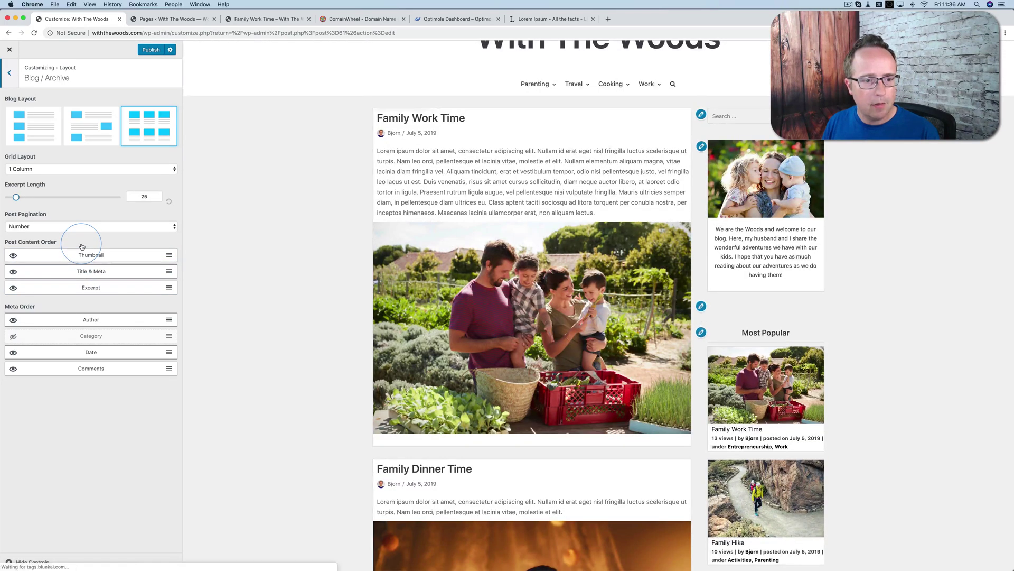
{"action": "scroll", "coordinate": [226, 312], "scroll_direction": "down", "scroll_amount": 1}
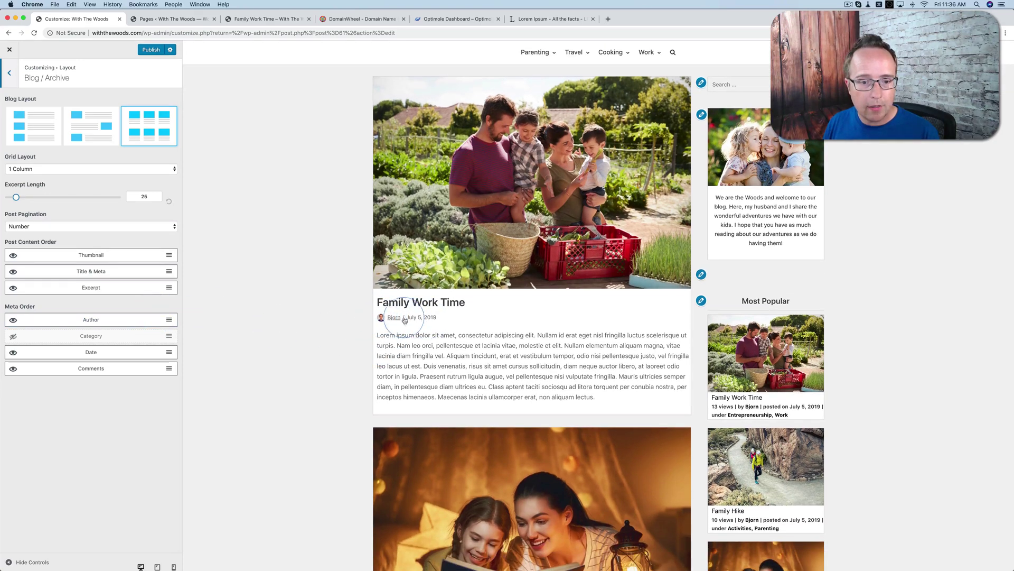
Show the Category in the post meta of the blog list, between Author and Date
{"action": "left_click", "coordinate": [52, 309]}
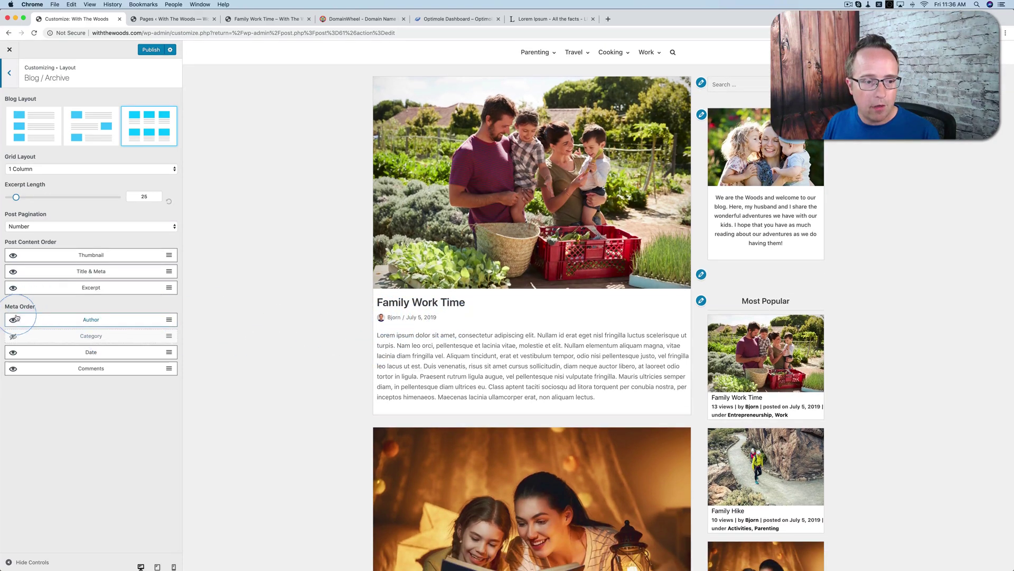
{"action": "left_click", "coordinate": [13, 336]}
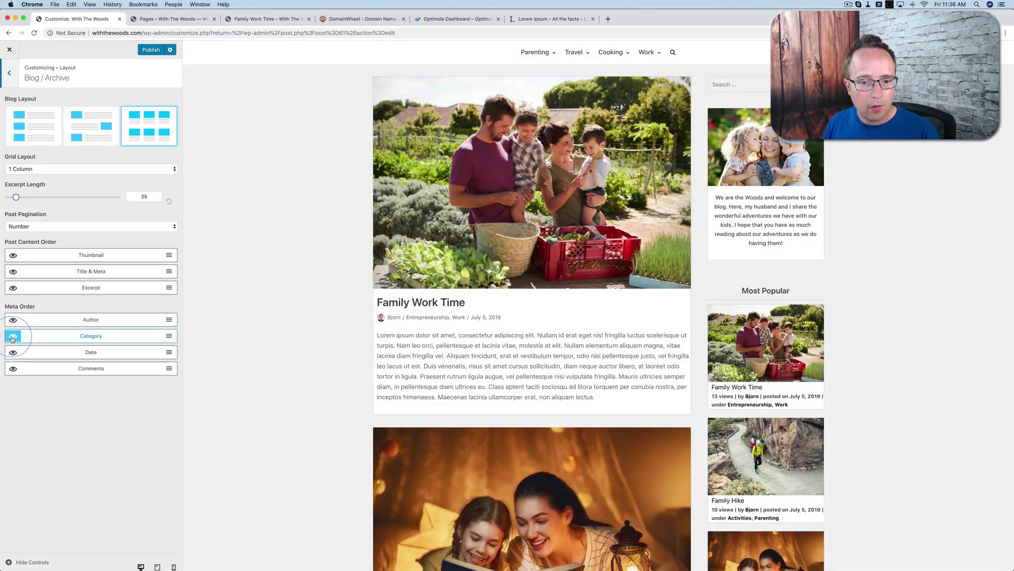
{"action": "left_click", "coordinate": [194, 357]}
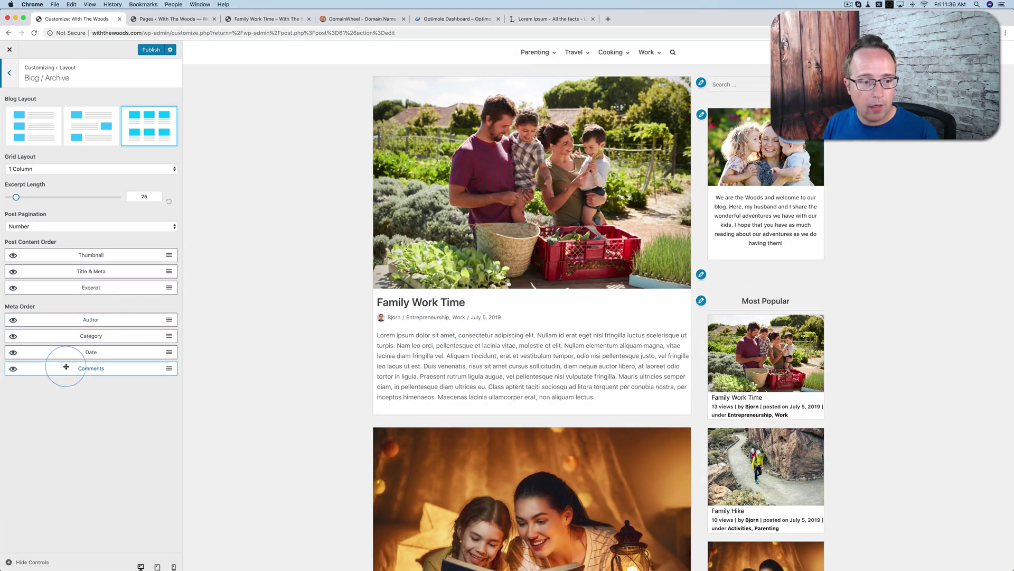
{"action": "left_click", "coordinate": [22, 368]}
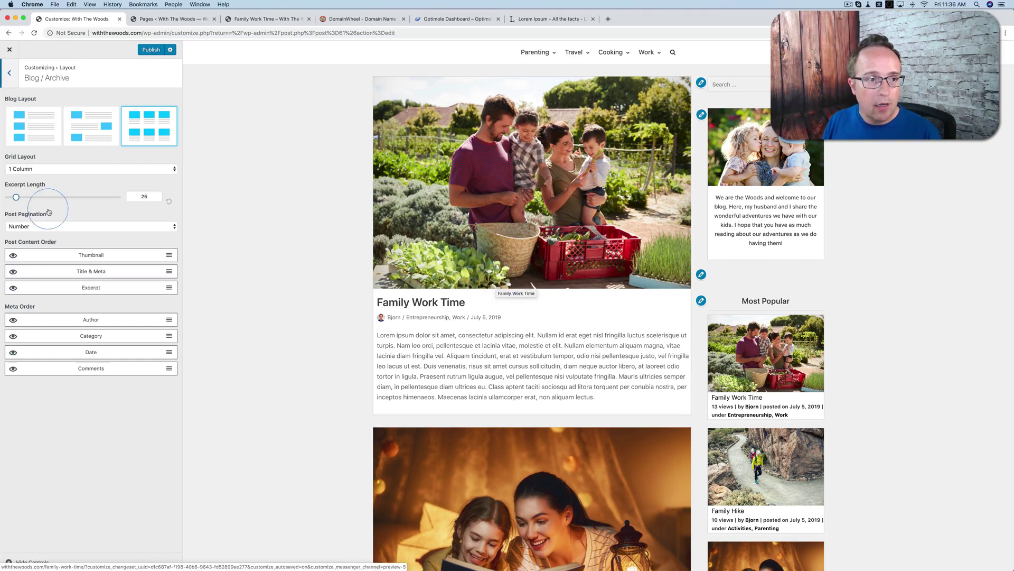
Try the blog layout with thumbnails beside the text and compare the excerpt lengths of Family Work Time and Family Dinner Time
{"action": "left_click", "coordinate": [15, 138]}
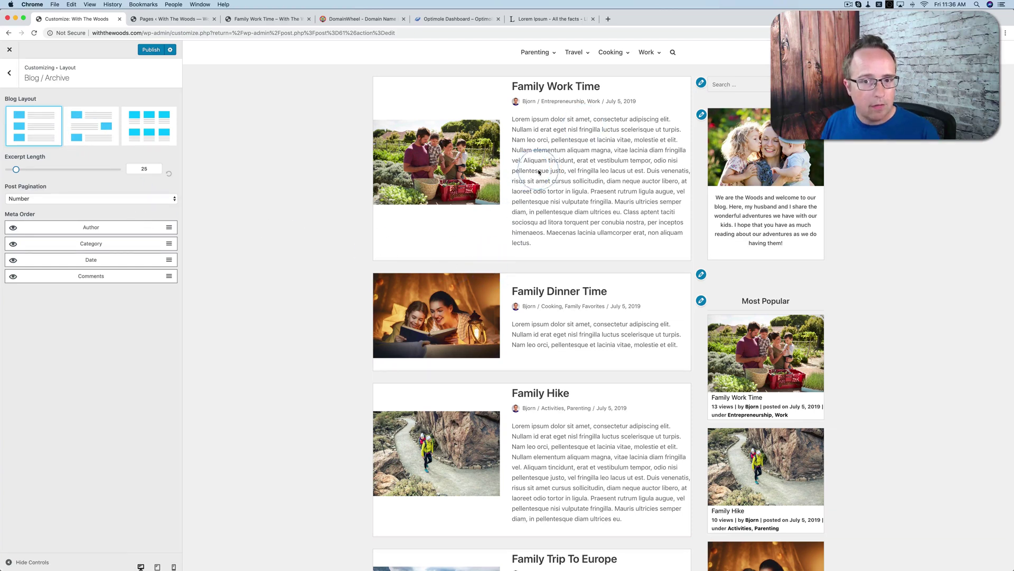
{"action": "left_click_drag", "start_coordinate": [511, 123], "coordinate": [539, 245]}
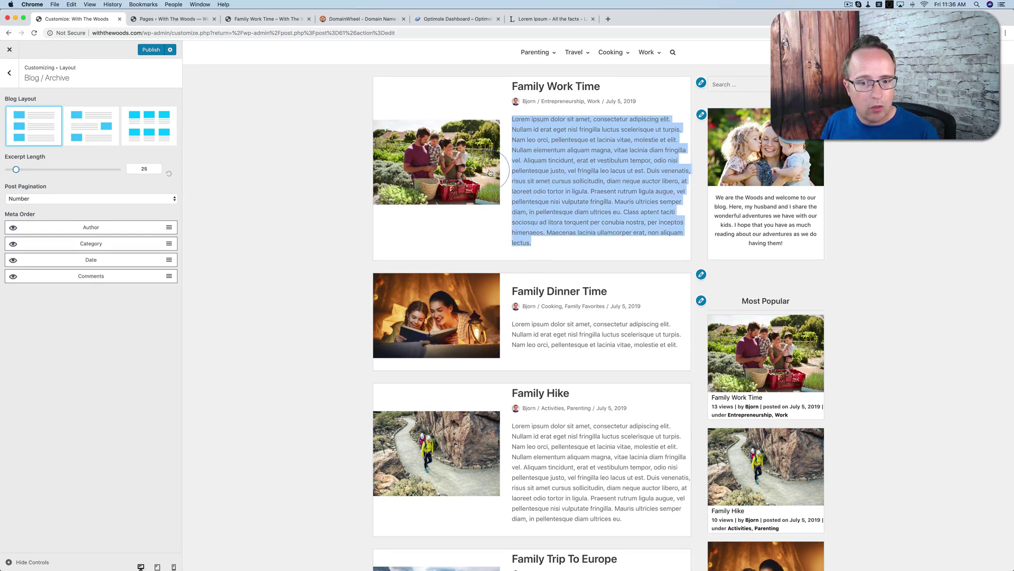
{"action": "scroll", "coordinate": [330, 261], "scroll_direction": "down", "scroll_amount": 5}
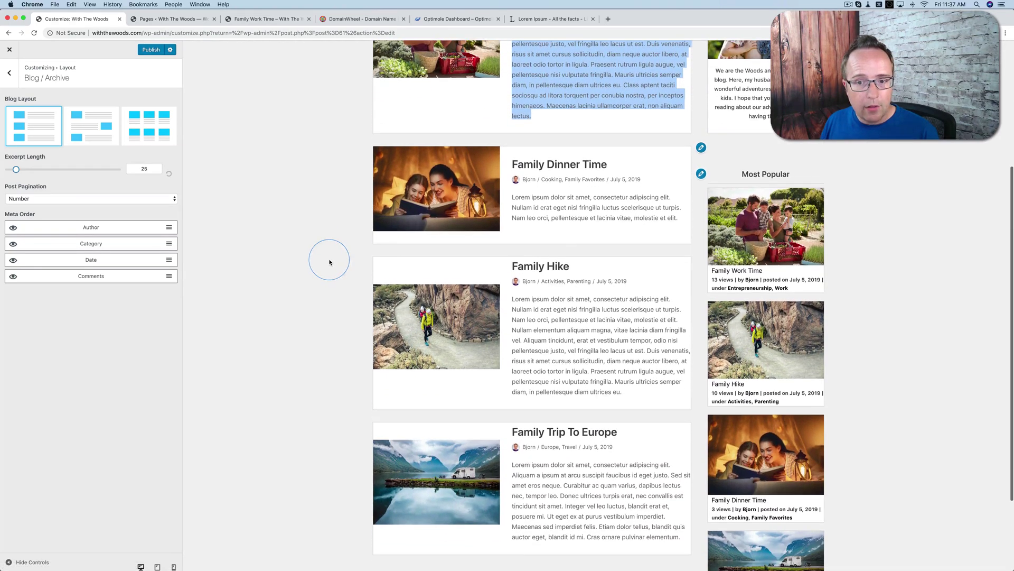
{"action": "left_click_drag", "start_coordinate": [684, 219], "coordinate": [510, 207]}
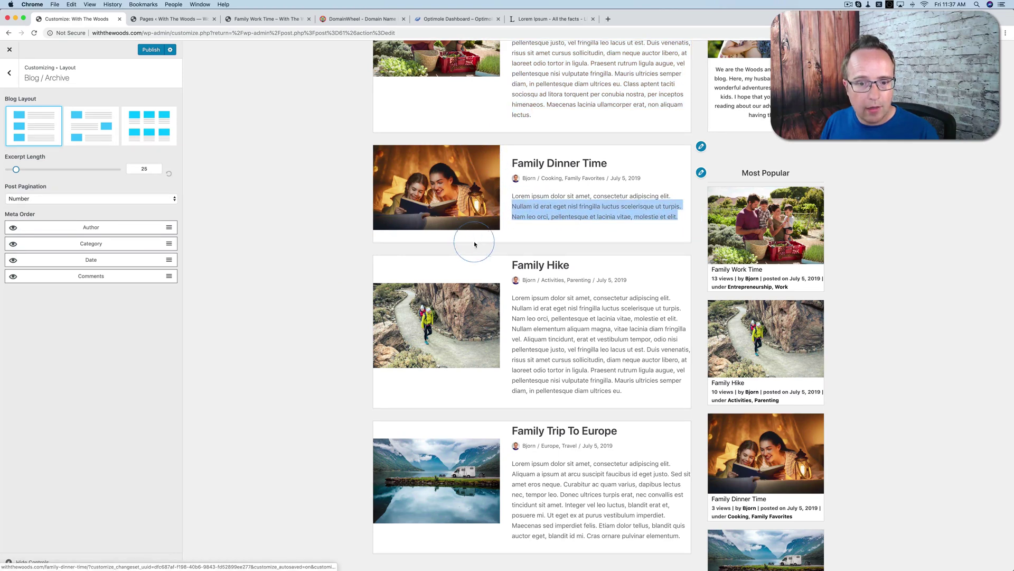
{"action": "left_click", "coordinate": [514, 198]}
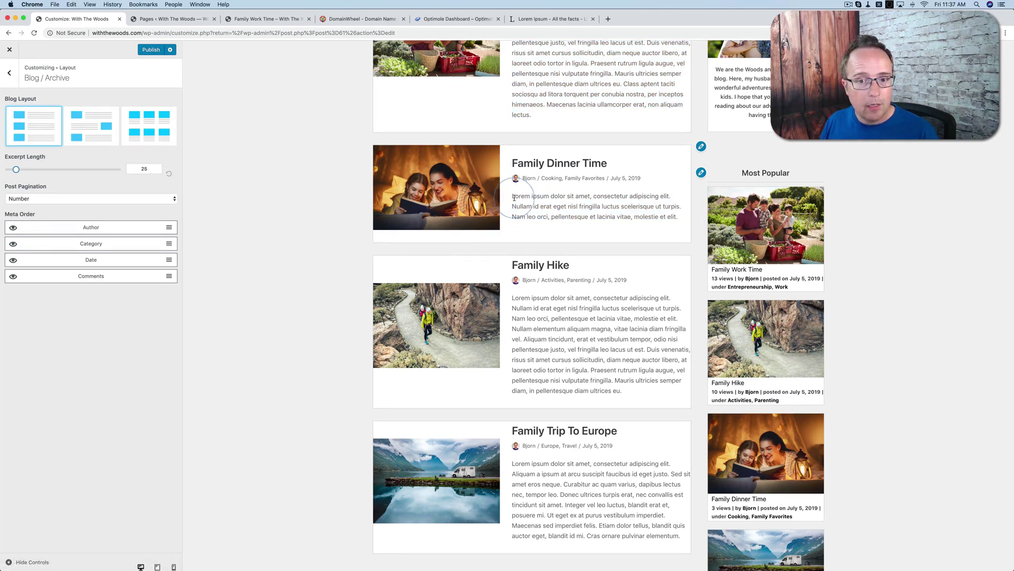
{"action": "left_click_drag", "start_coordinate": [662, 188], "coordinate": [676, 205]}
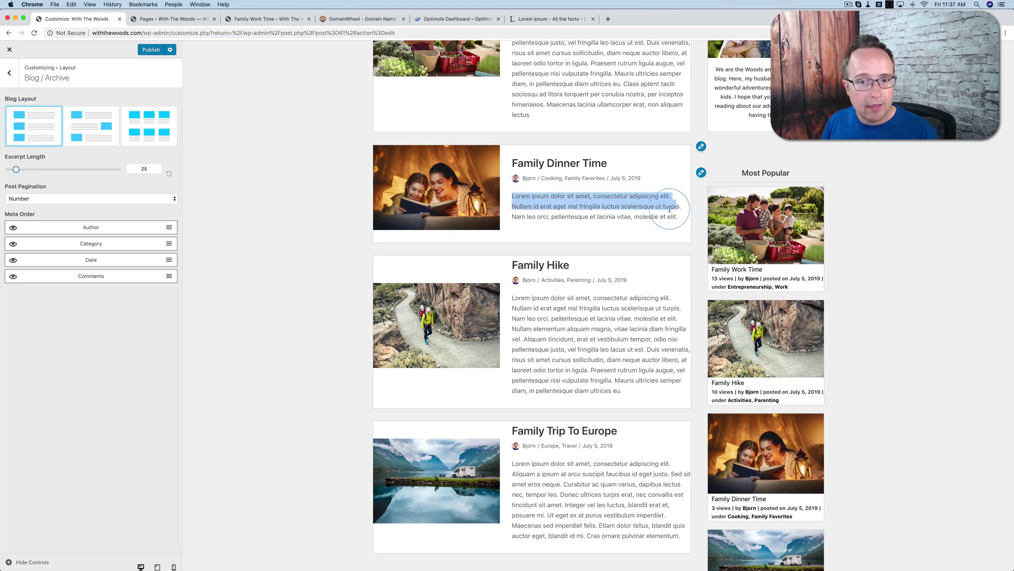
Try the blog layout with alternating thumbnail sides, and the grid layout with 3 columns
{"action": "left_click", "coordinate": [72, 138]}
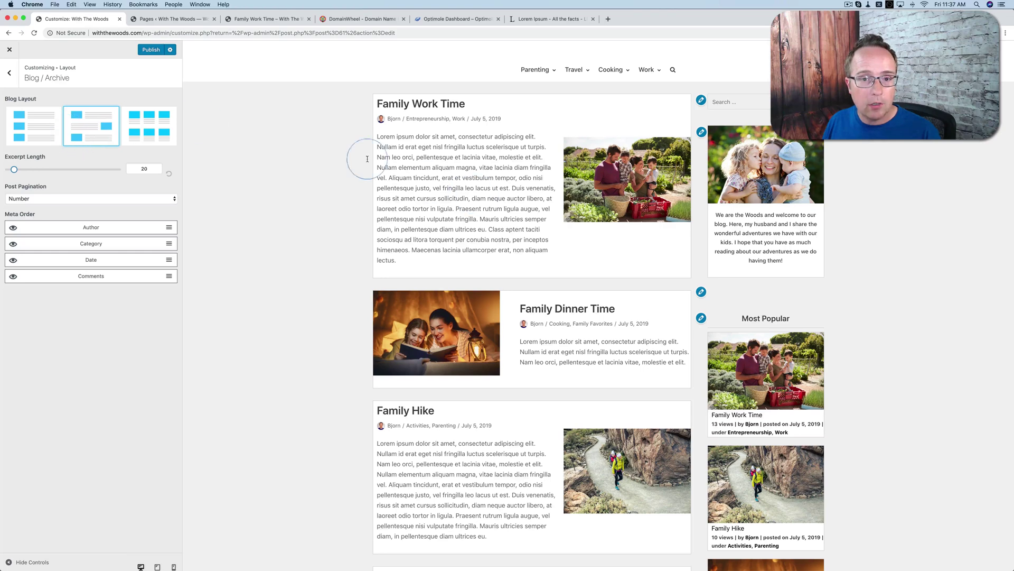
{"action": "left_click", "coordinate": [162, 133]}
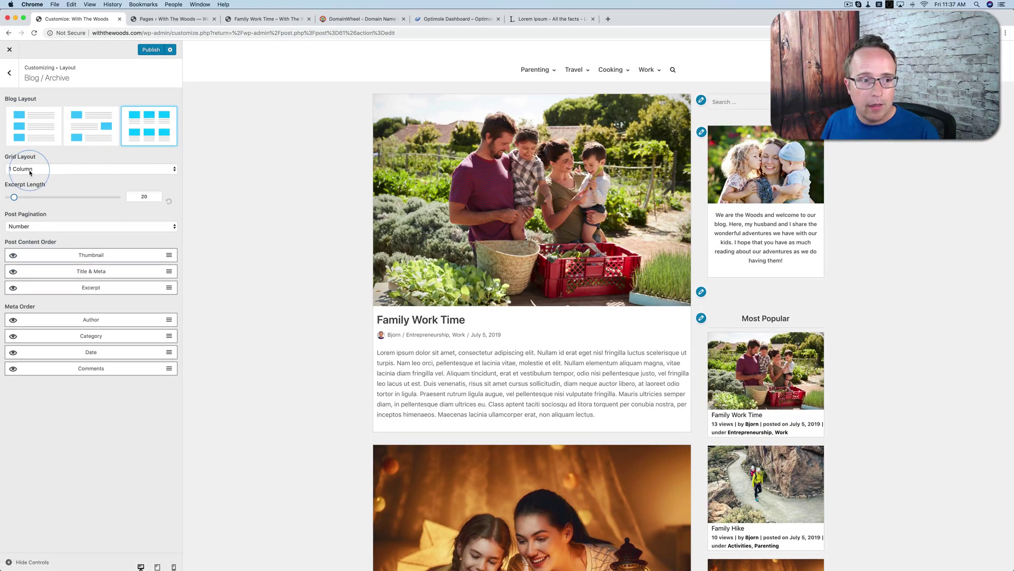
{"action": "left_click", "coordinate": [30, 172]}
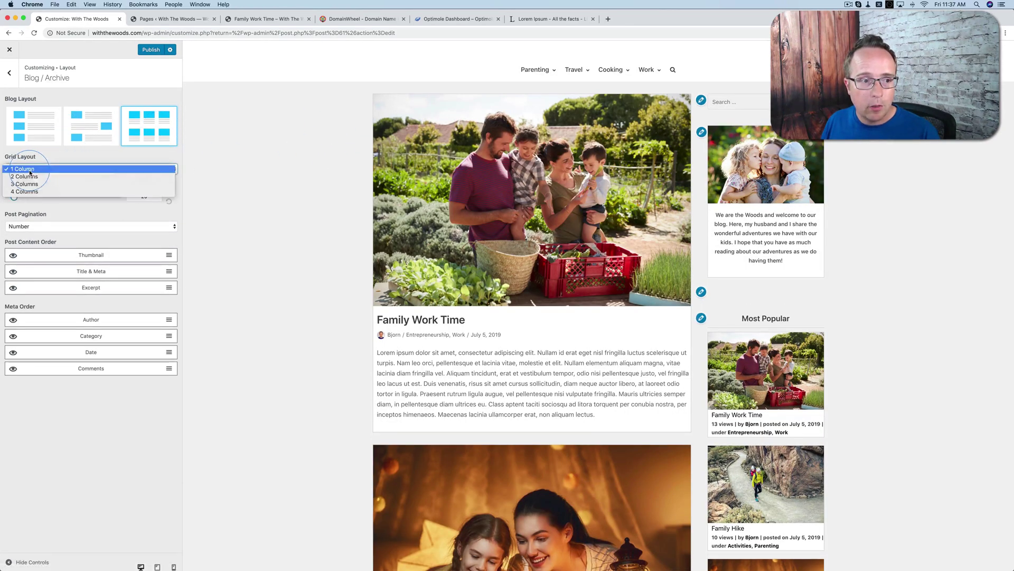
{"action": "left_click", "coordinate": [30, 184]}
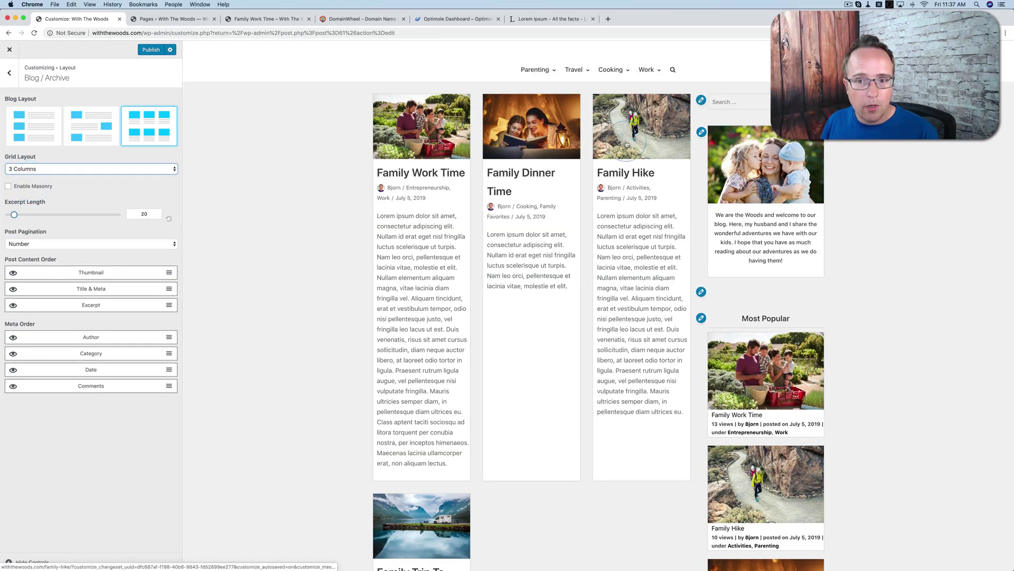
{"action": "left_click", "coordinate": [656, 220]}
{"action": "left_click", "coordinate": [528, 345]}
{"action": "left_click", "coordinate": [423, 331]}
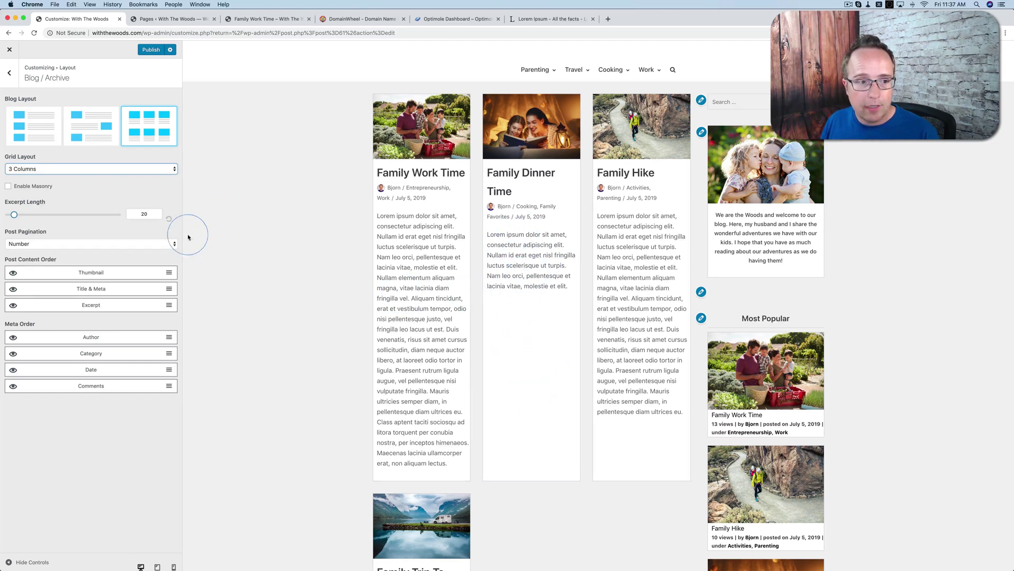
Set the blog's grid layout to 2 columns and check how the post cards line up
{"action": "left_click", "coordinate": [79, 168]}
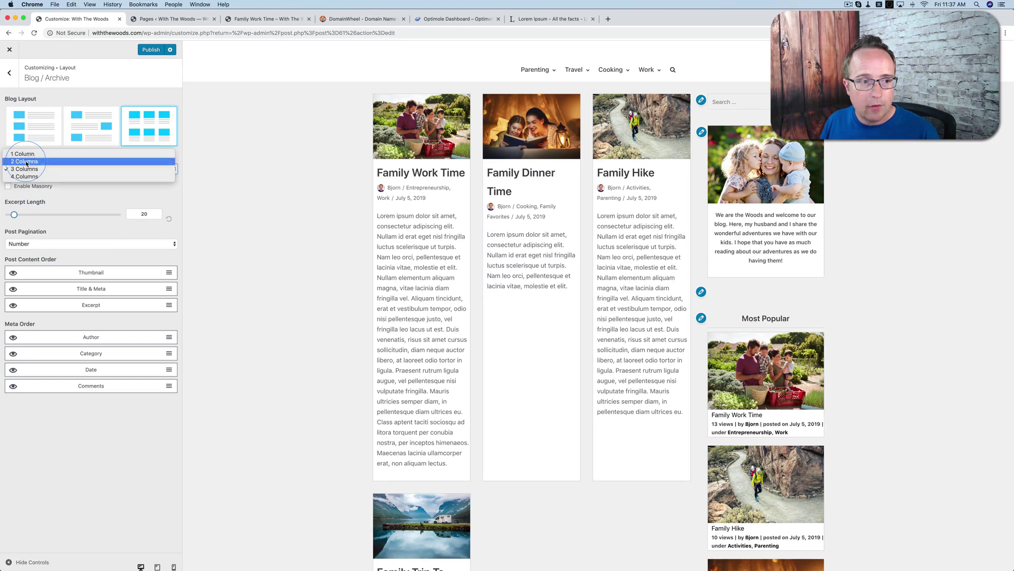
{"action": "left_click", "coordinate": [26, 162]}
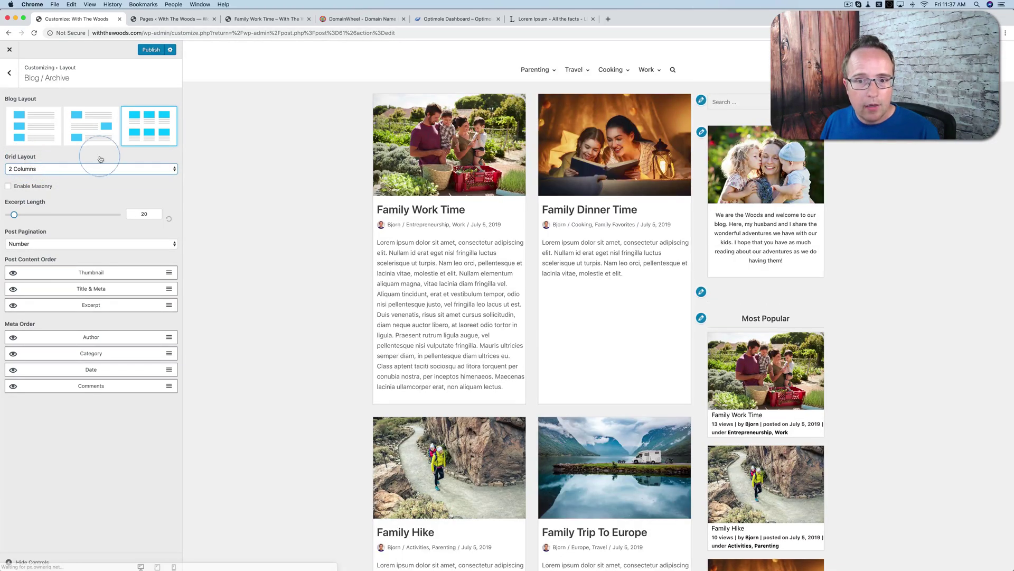
{"action": "scroll", "coordinate": [464, 276], "scroll_direction": "down", "scroll_amount": 3}
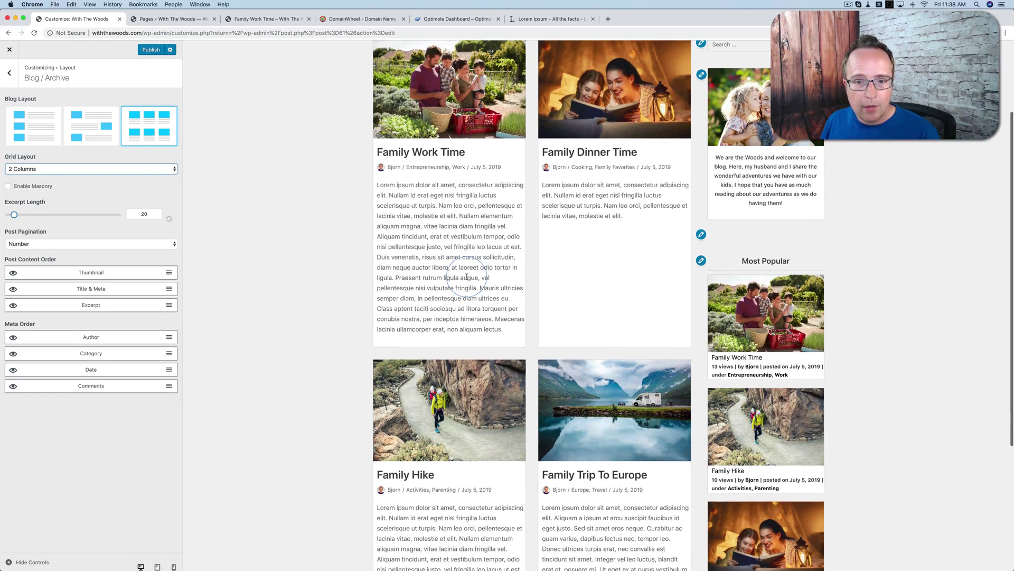
{"action": "scroll", "coordinate": [466, 277], "scroll_direction": "up", "scroll_amount": 2}
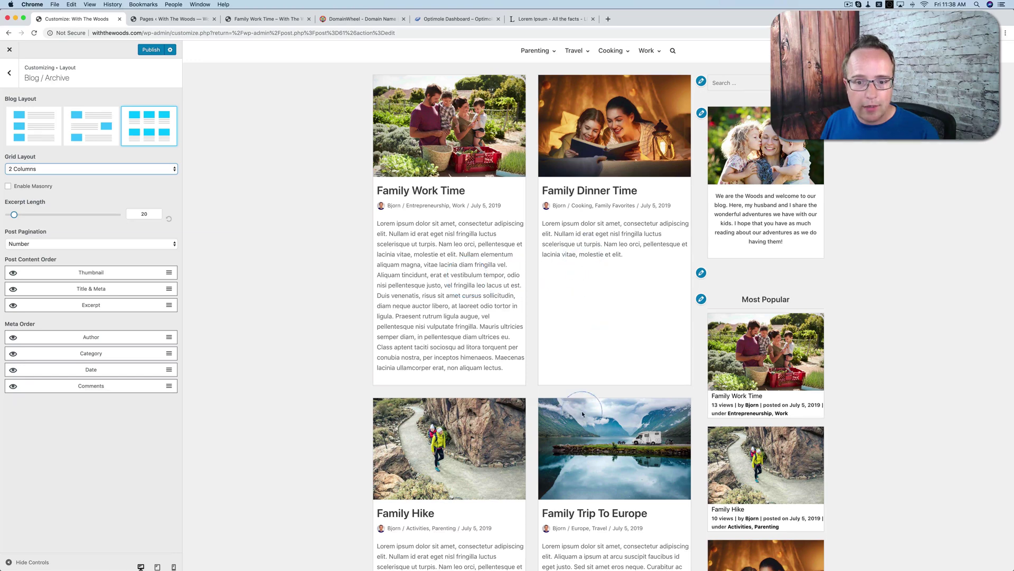
Enable masonry for the two-column blog grid, comparing the post arrangement with it off and on
{"action": "left_click", "coordinate": [8, 186]}
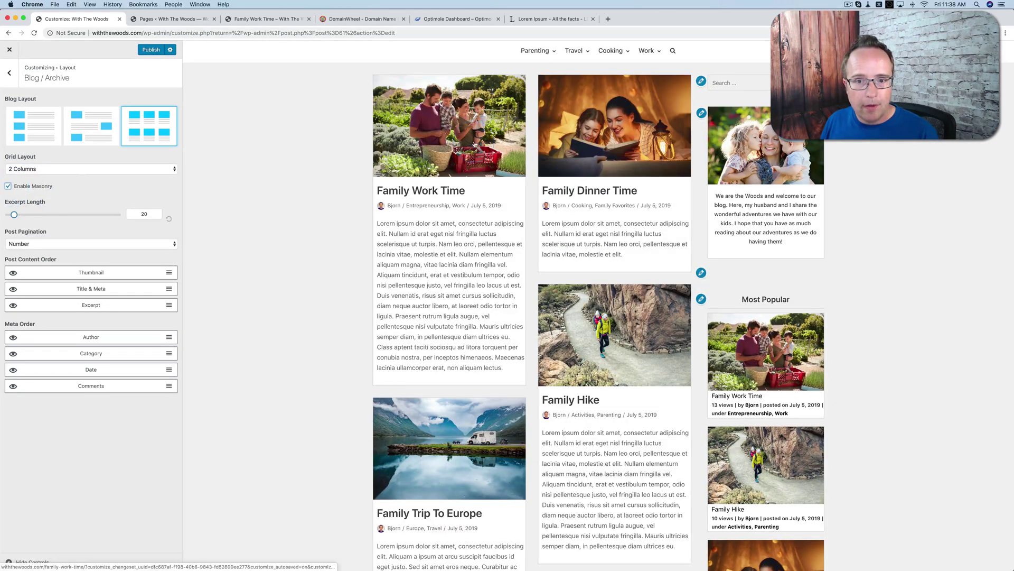
{"action": "scroll", "coordinate": [517, 275], "scroll_direction": "down", "scroll_amount": 5}
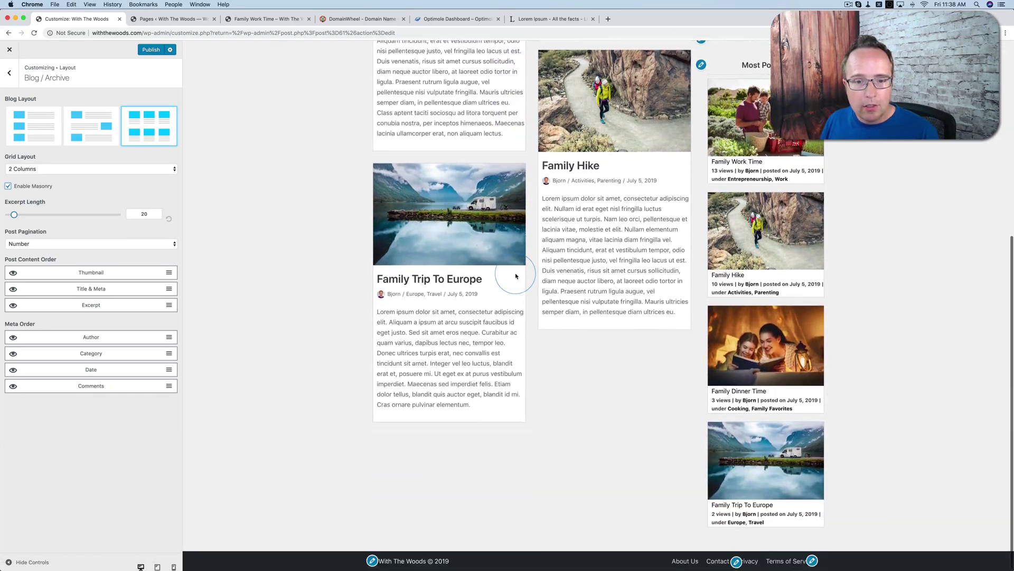
{"action": "scroll", "coordinate": [516, 276], "scroll_direction": "up", "scroll_amount": 3}
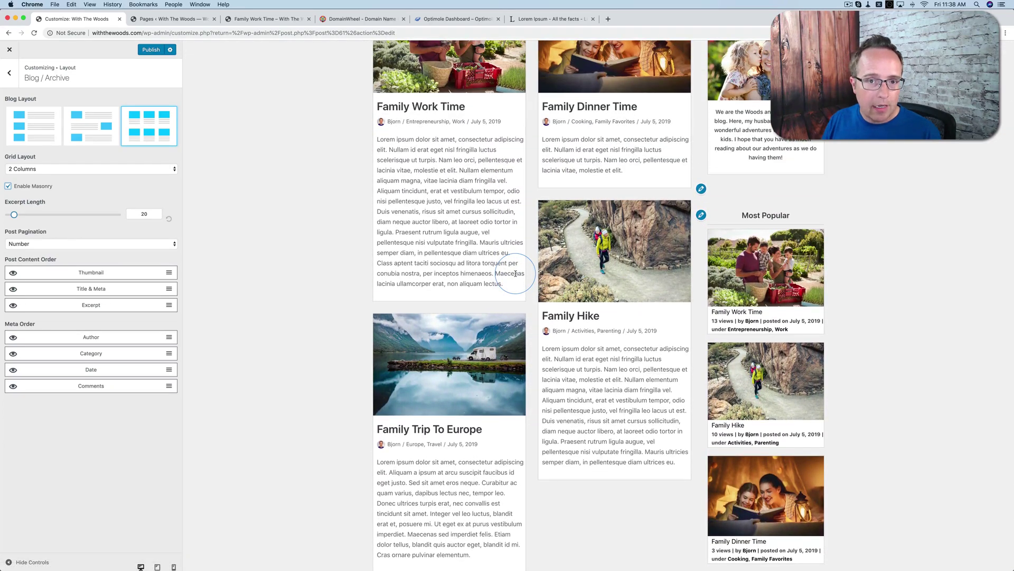
{"action": "scroll", "coordinate": [515, 273], "scroll_direction": "up", "scroll_amount": 1}
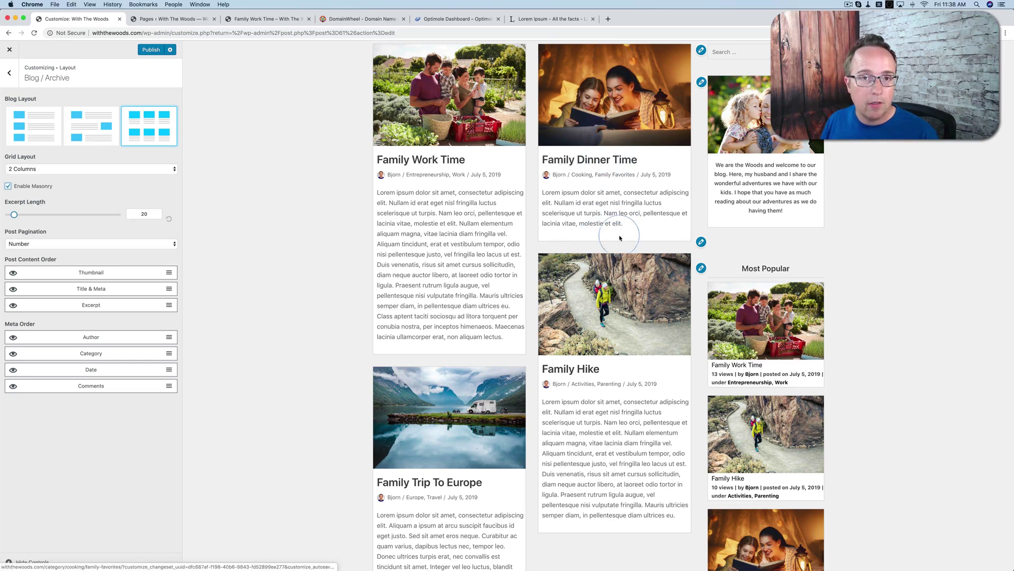
{"action": "left_click", "coordinate": [8, 186]}
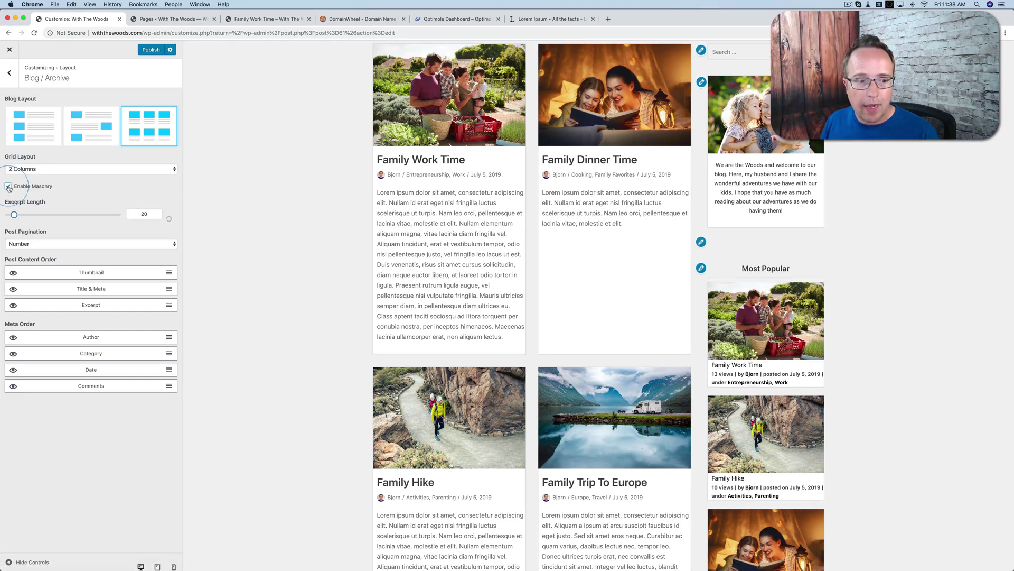
{"action": "scroll", "coordinate": [554, 209], "scroll_direction": "up", "scroll_amount": 2}
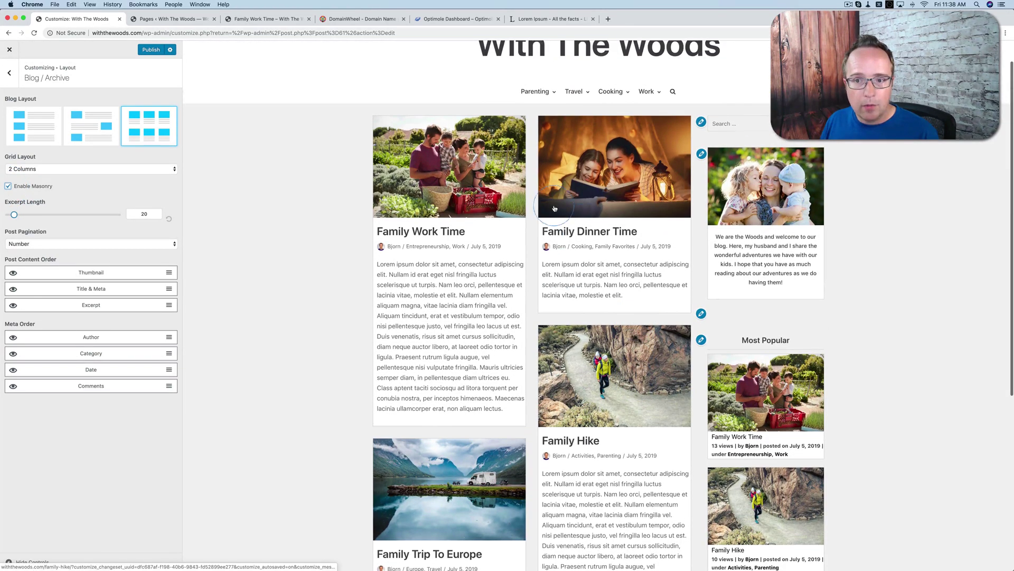
{"action": "scroll", "coordinate": [529, 206], "scroll_direction": "down", "scroll_amount": 1}
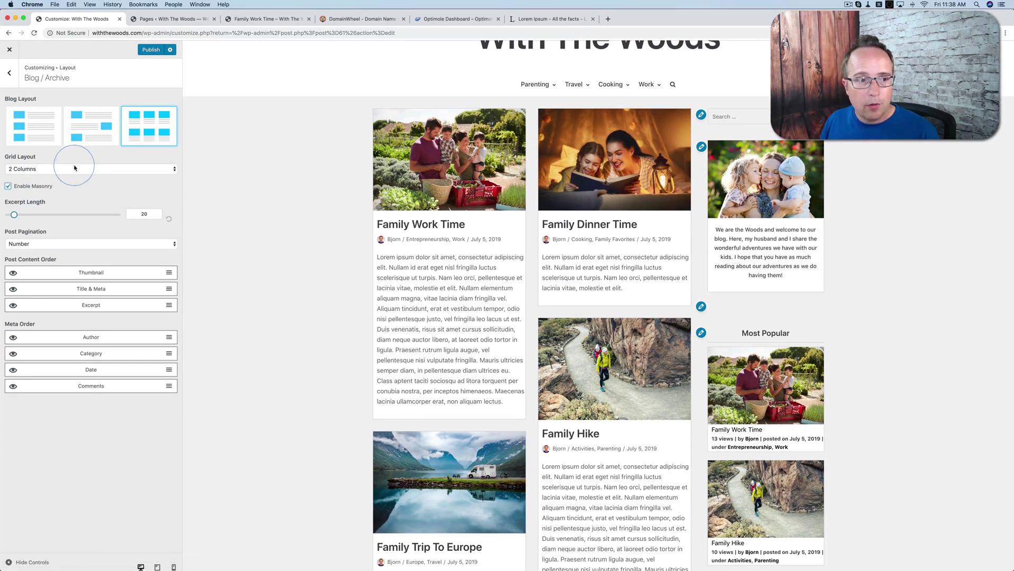
Set the blog's grid layout to 1 column and check the resulting post list
{"action": "left_click", "coordinate": [75, 168]}
{"action": "left_click", "coordinate": [32, 162]}
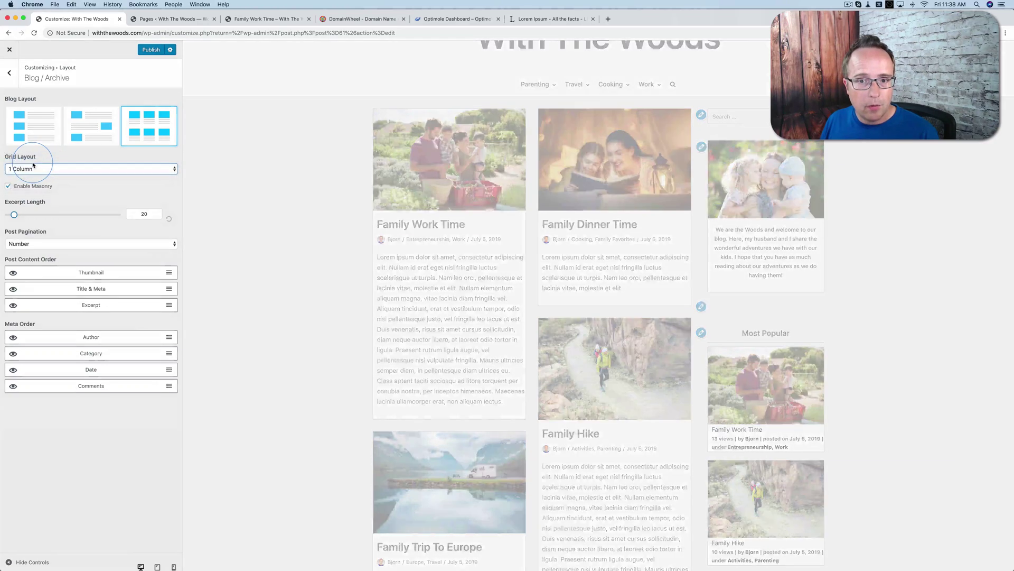
{"action": "scroll", "coordinate": [520, 257], "scroll_direction": "down", "scroll_amount": 4}
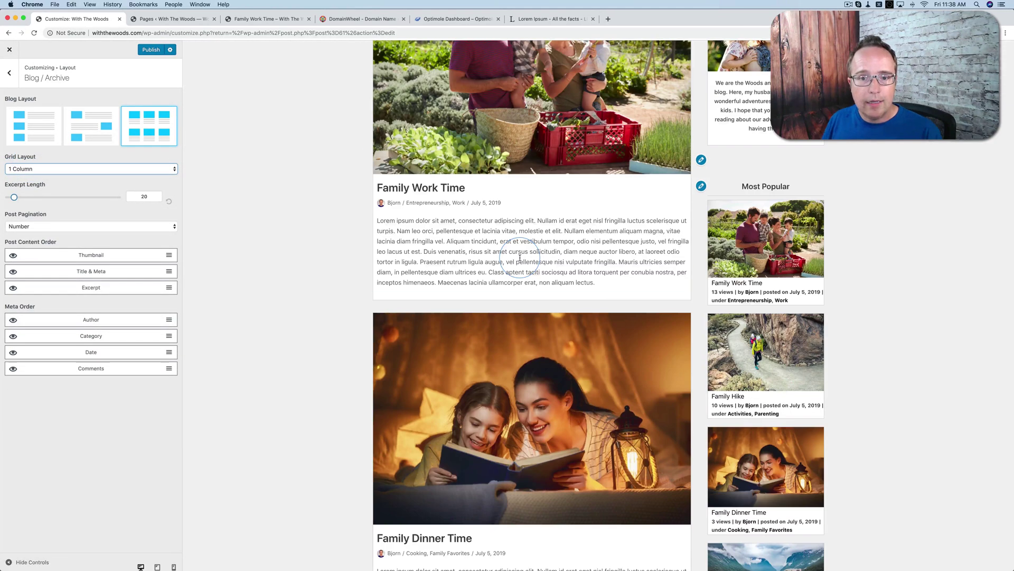
{"action": "scroll", "coordinate": [526, 384], "scroll_direction": "up", "scroll_amount": 3}
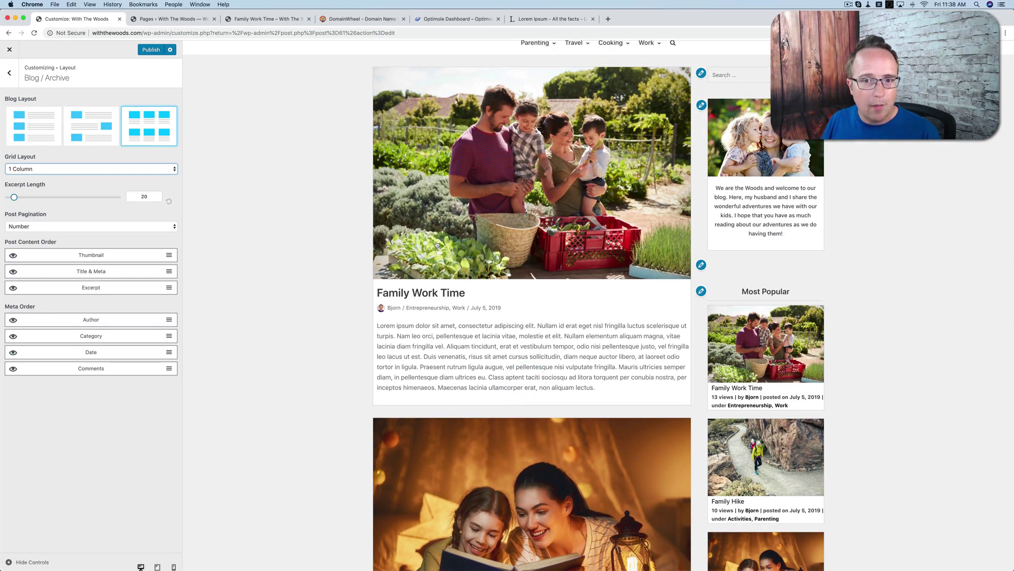
{"action": "scroll", "coordinate": [539, 348], "scroll_direction": "up", "scroll_amount": 2}
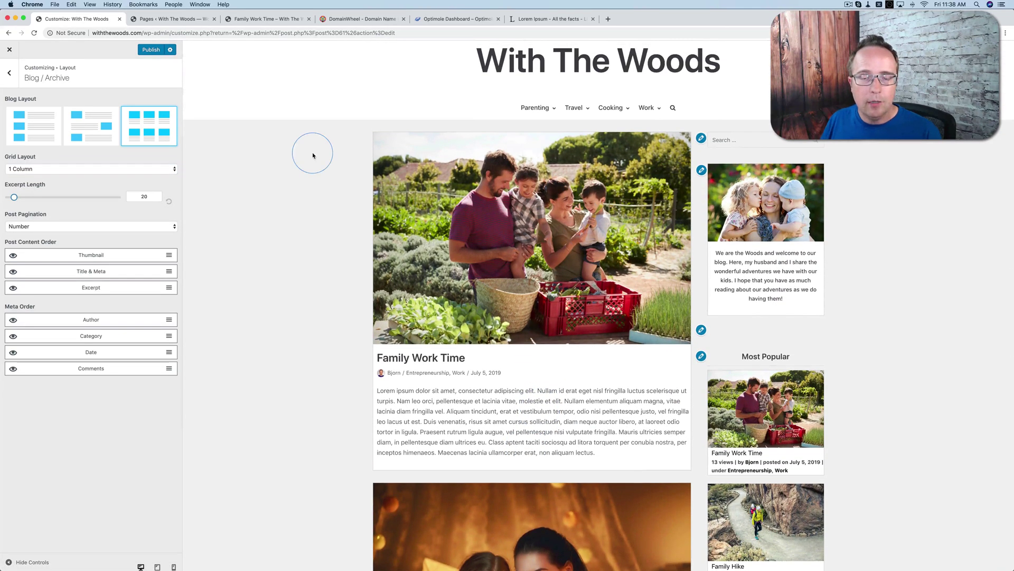
Try the layout with thumbnails beside the text on the Parenting category archive, and restore the grid layout
{"action": "left_click", "coordinate": [537, 110]}
{"action": "scroll", "coordinate": [360, 194], "scroll_direction": "down", "scroll_amount": 1}
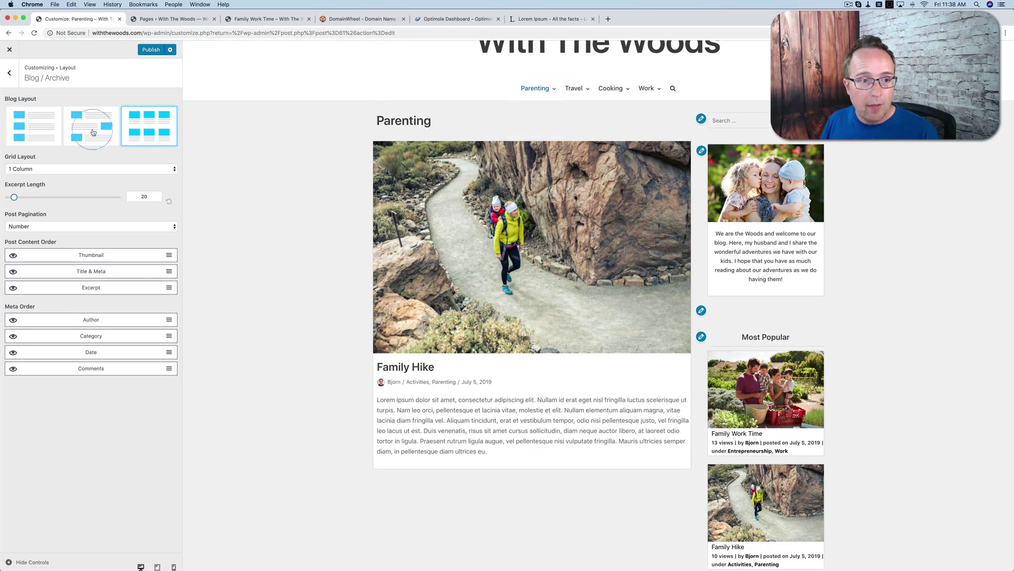
{"action": "left_click", "coordinate": [31, 138]}
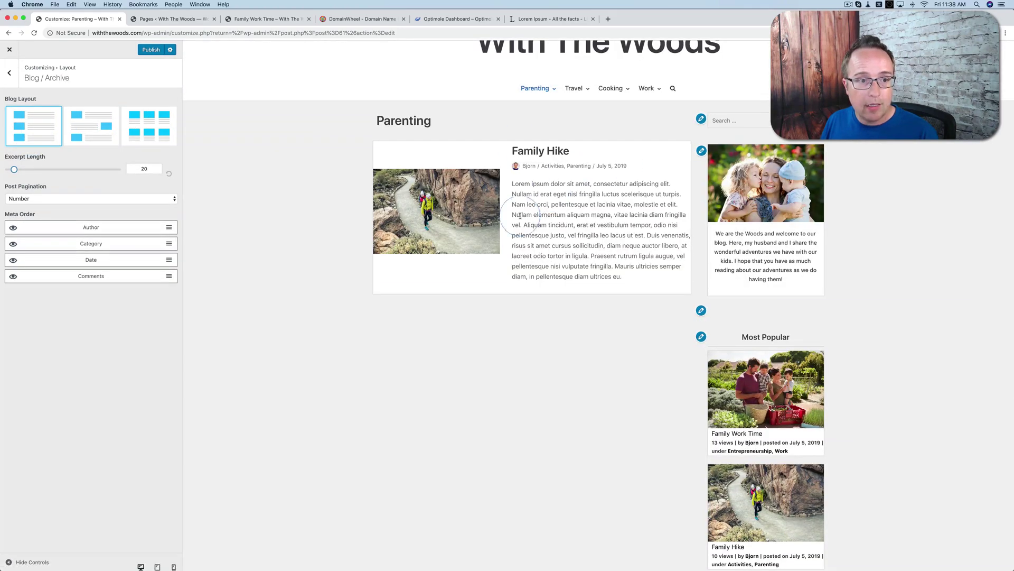
{"action": "left_click", "coordinate": [150, 128]}
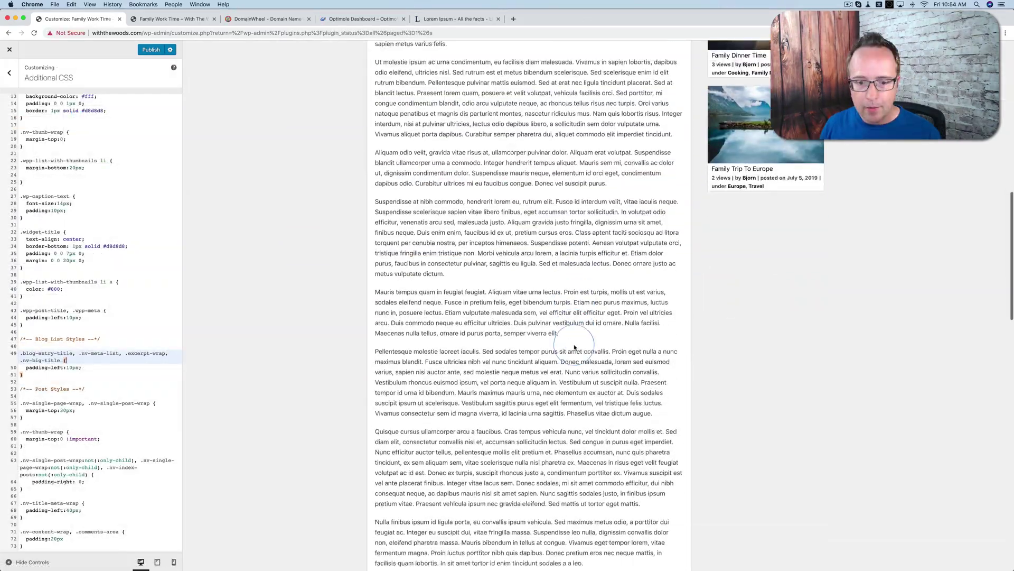
Check the Family Work Time post down to its comment form, and publish the customizations before exiting the Customizer
{"action": "scroll", "coordinate": [575, 347], "scroll_direction": "down", "scroll_amount": 15}
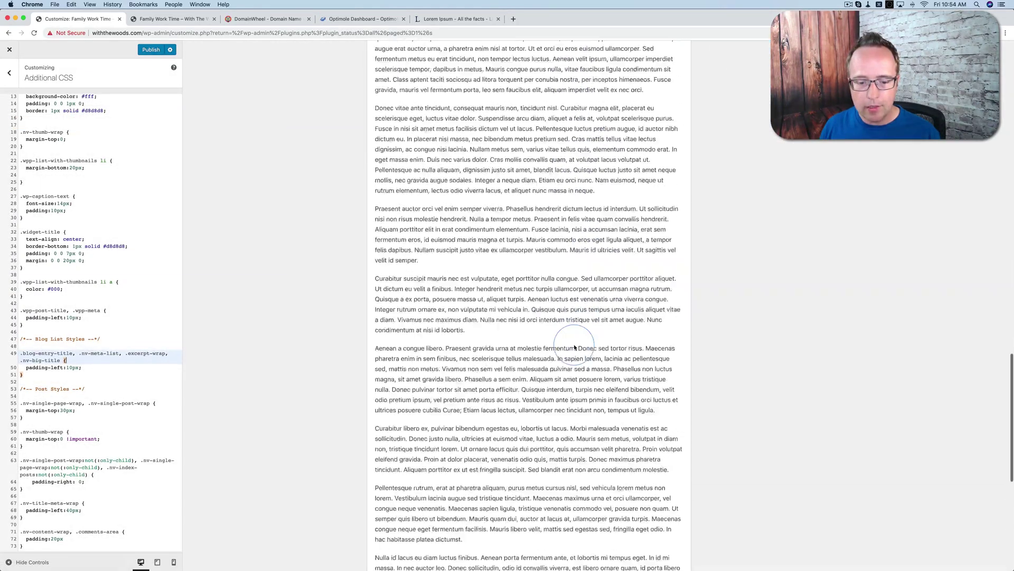
{"action": "scroll", "coordinate": [574, 347], "scroll_direction": "up", "scroll_amount": 20}
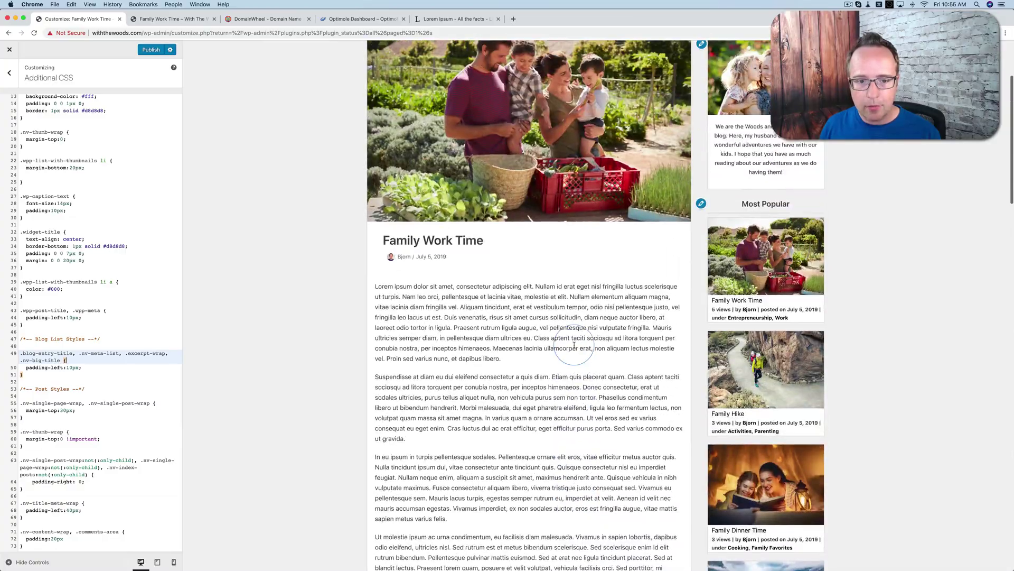
{"action": "scroll", "coordinate": [414, 512], "scroll_direction": "down", "scroll_amount": 10}
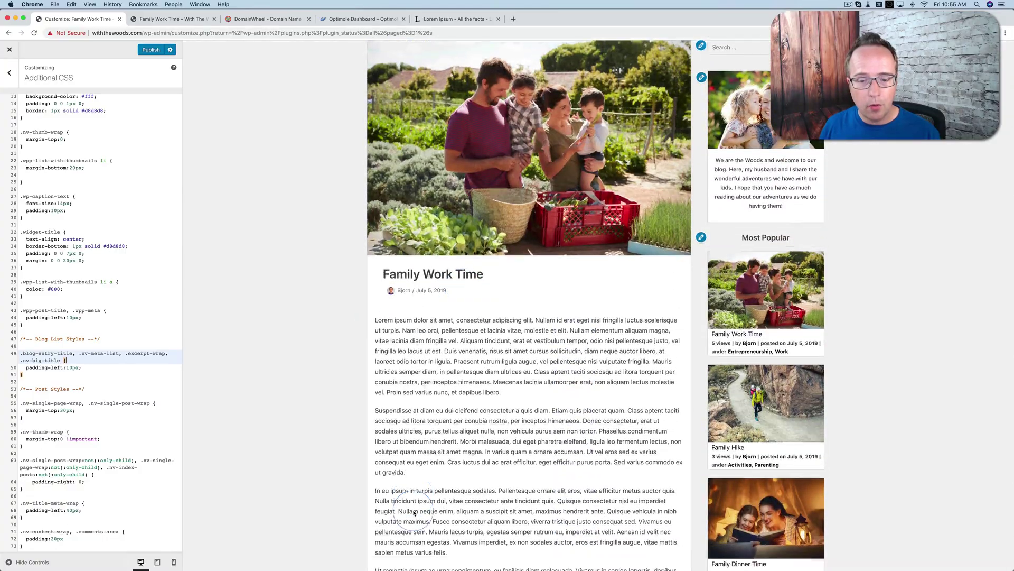
{"action": "scroll", "coordinate": [414, 513], "scroll_direction": "down", "scroll_amount": 10}
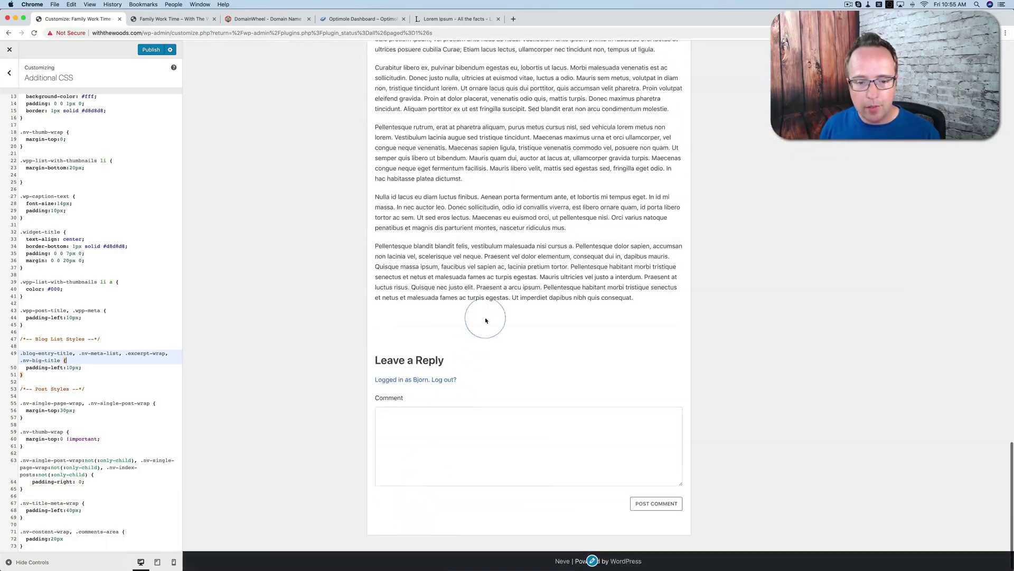
{"action": "scroll", "coordinate": [615, 308], "scroll_direction": "up", "scroll_amount": 20}
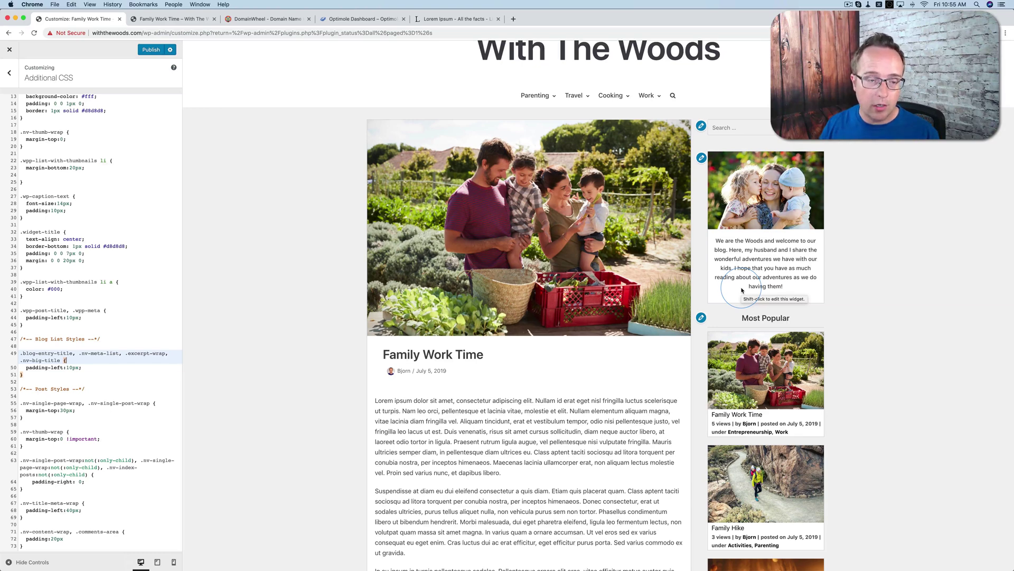
{"action": "left_click", "coordinate": [150, 50]}
{"action": "left_click", "coordinate": [9, 49]}
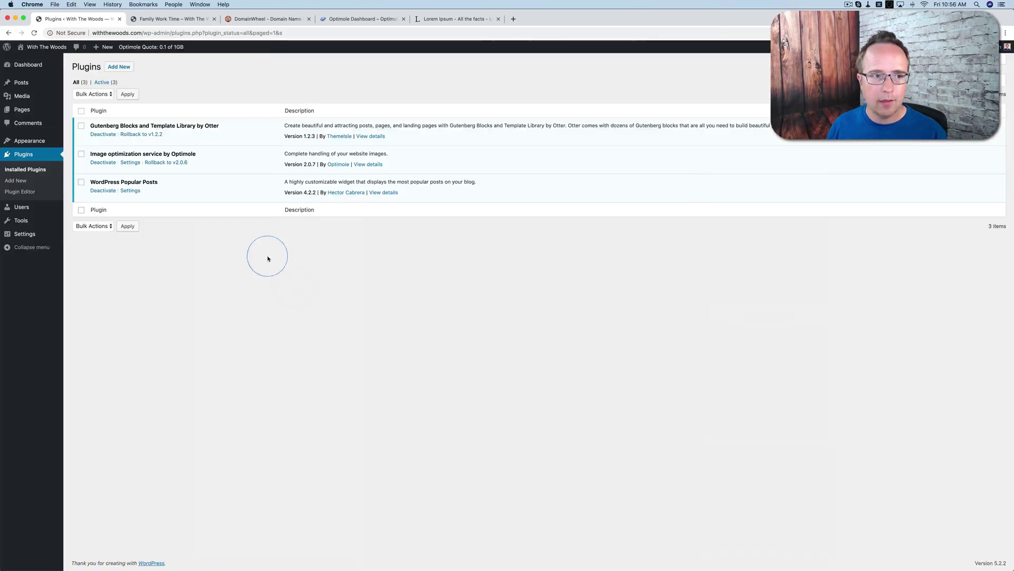
Search the plugin directory for shareaholic, then install and activate the WordPress Share Buttons, Related Posts, Google Analytics – Shareaholic plugin
{"action": "left_click", "coordinate": [119, 69]}
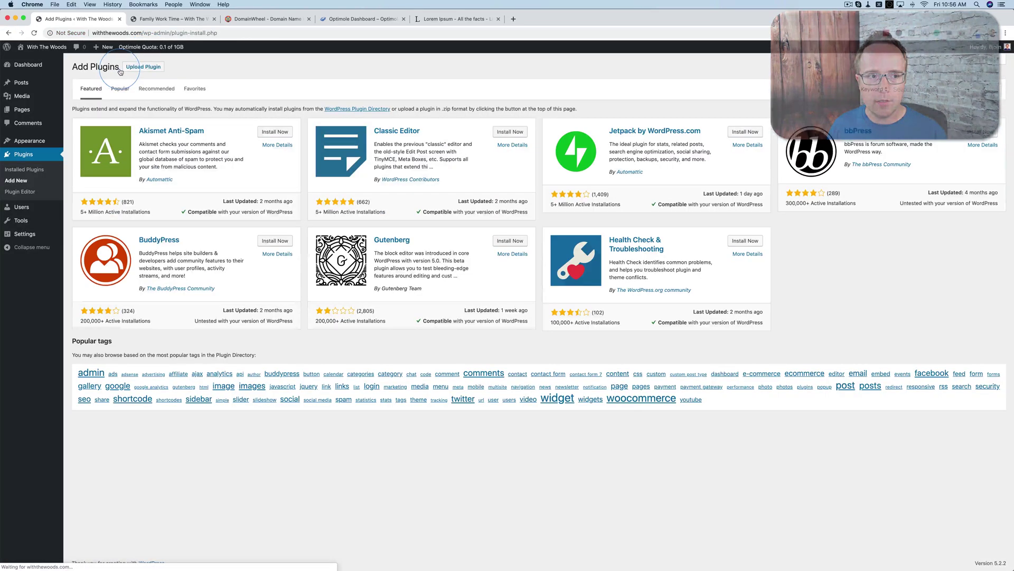
{"action": "left_click", "coordinate": [916, 89]}
{"action": "type", "text": "sha"}
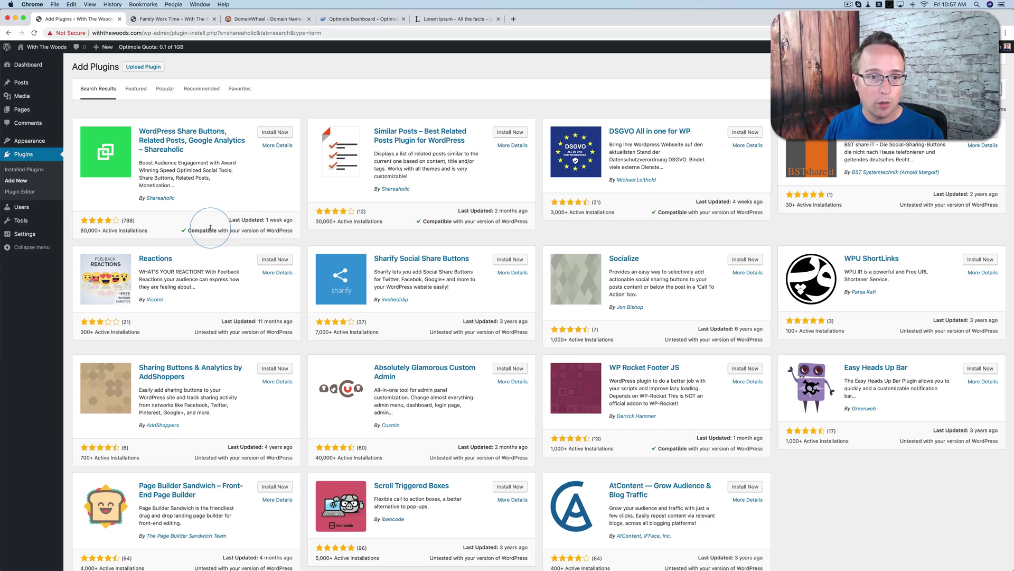
{"action": "left_click", "coordinate": [276, 132]}
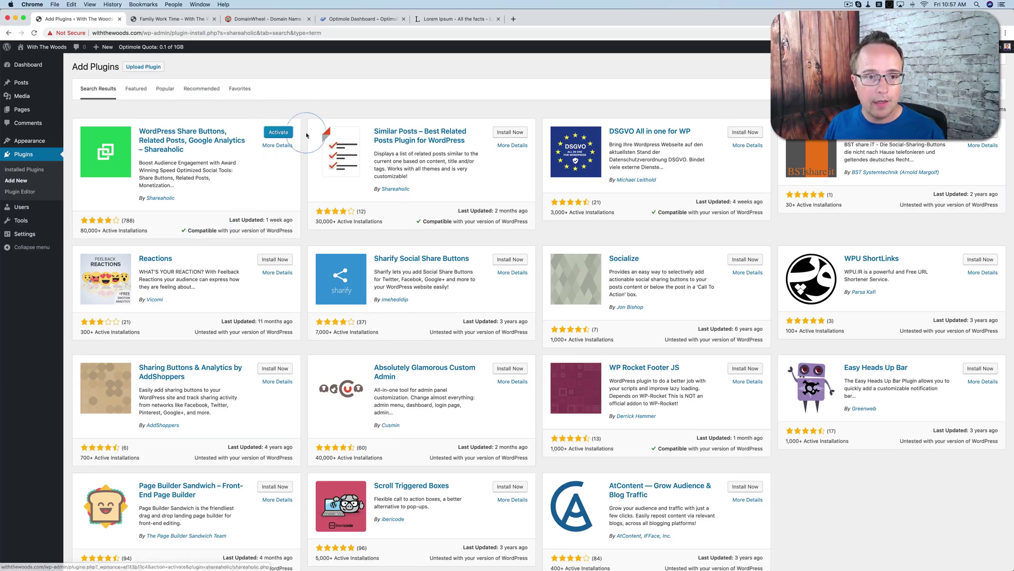
{"action": "left_click", "coordinate": [279, 133]}
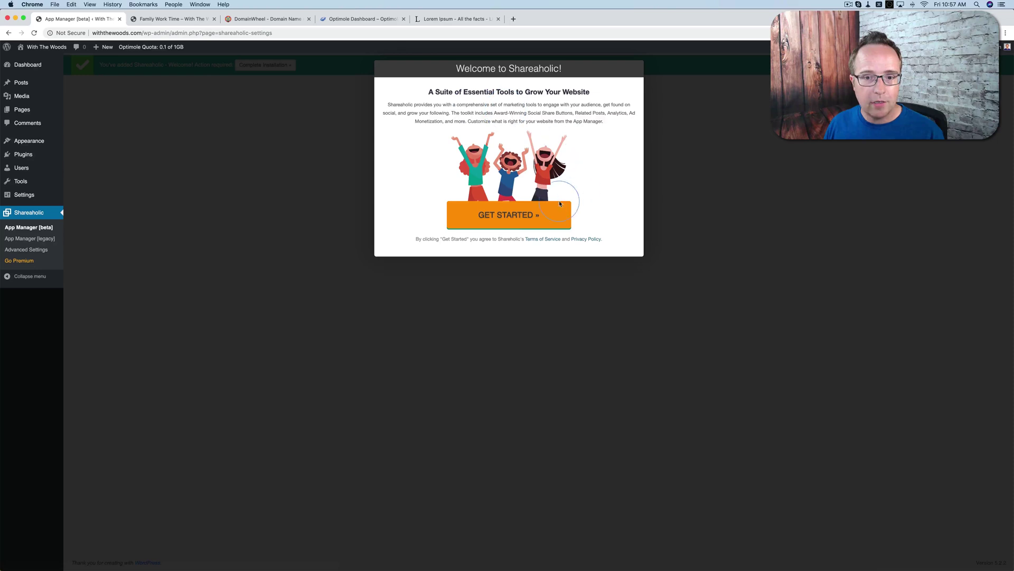
Get started with Shareaholic and go through its onboarding questions without choosing any goals
{"action": "left_click", "coordinate": [536, 215]}
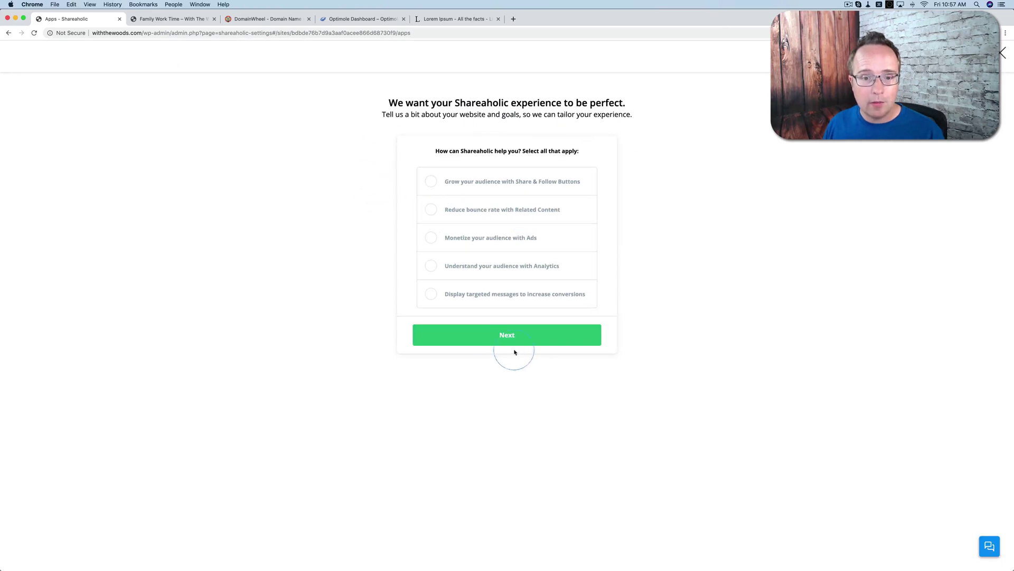
{"action": "left_click", "coordinate": [502, 340]}
{"action": "left_click", "coordinate": [503, 417]}
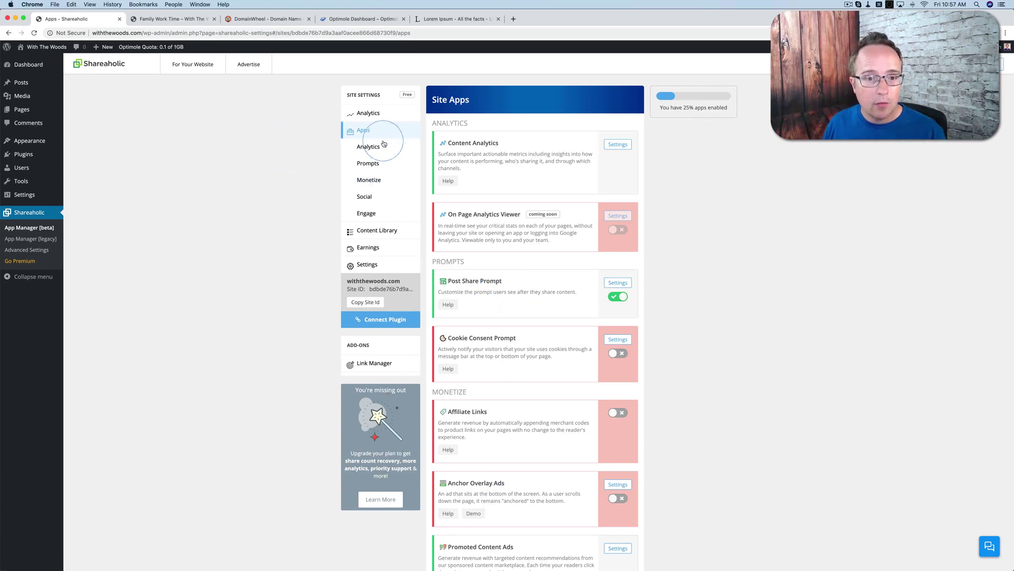
In Shareaholic's Social apps, show all share button locations and disable the post, page, index and category below-content ones
{"action": "left_click", "coordinate": [361, 199]}
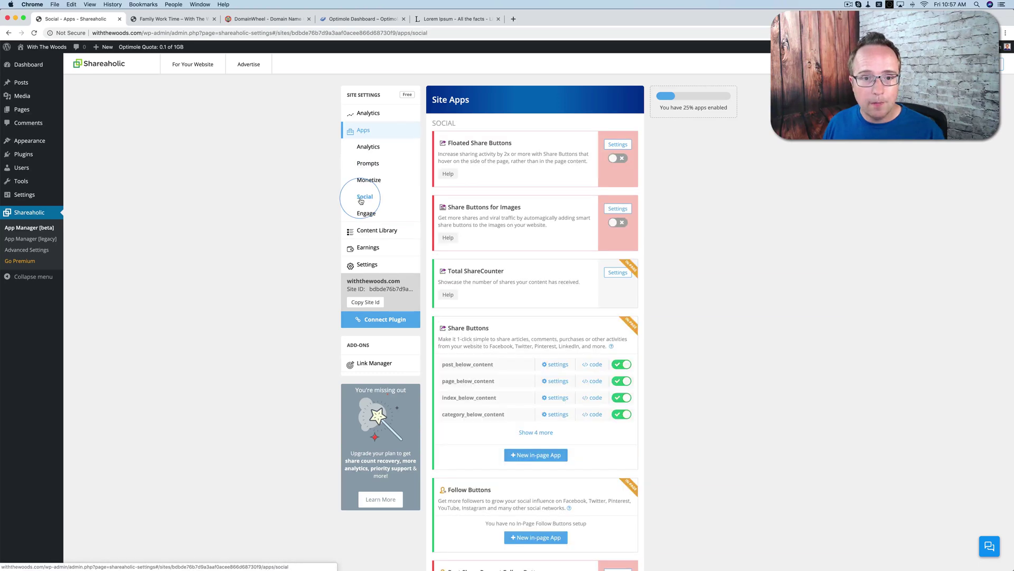
{"action": "scroll", "coordinate": [657, 204], "scroll_direction": "down", "scroll_amount": 4}
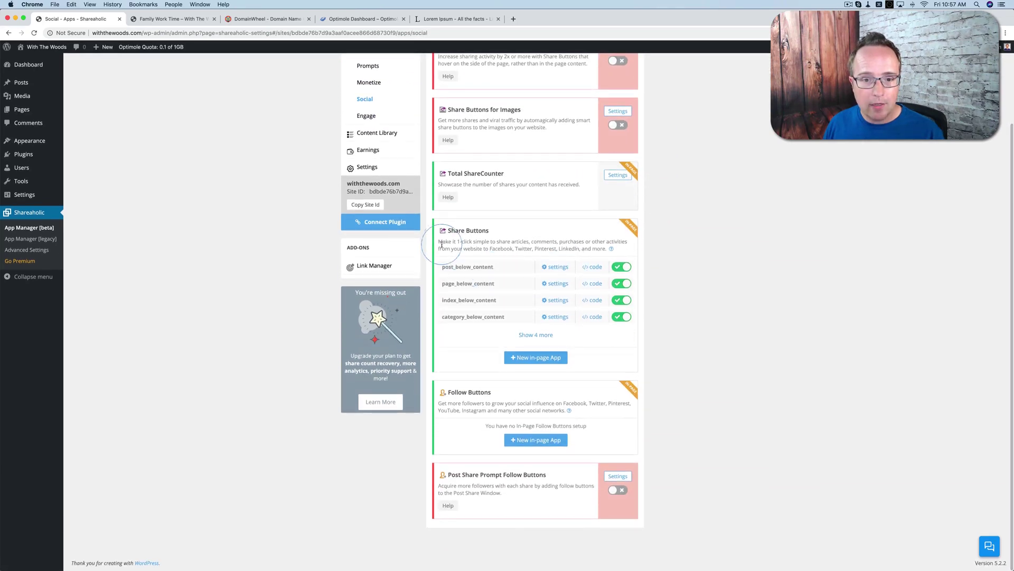
{"action": "left_click", "coordinate": [545, 337]}
{"action": "scroll", "coordinate": [486, 296], "scroll_direction": "down", "scroll_amount": 2}
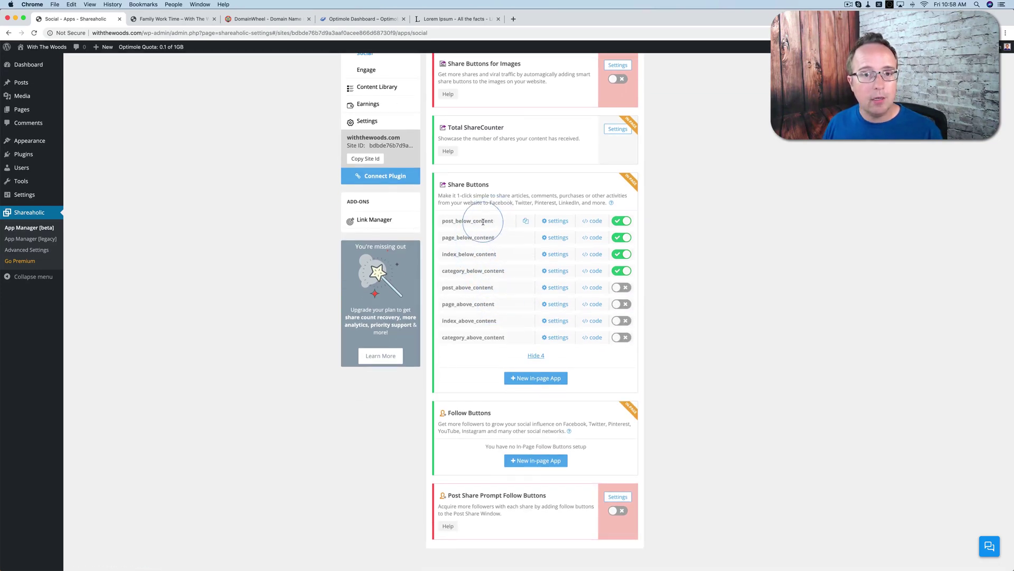
{"action": "left_click", "coordinate": [621, 221]}
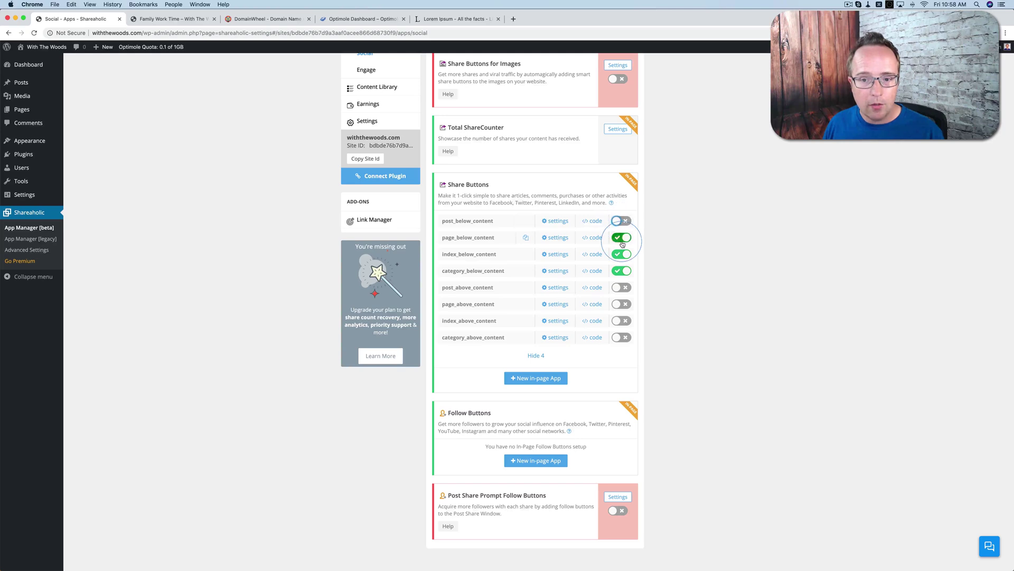
{"action": "left_click", "coordinate": [622, 237]}
{"action": "left_click", "coordinate": [622, 254]}
{"action": "left_click", "coordinate": [621, 271]}
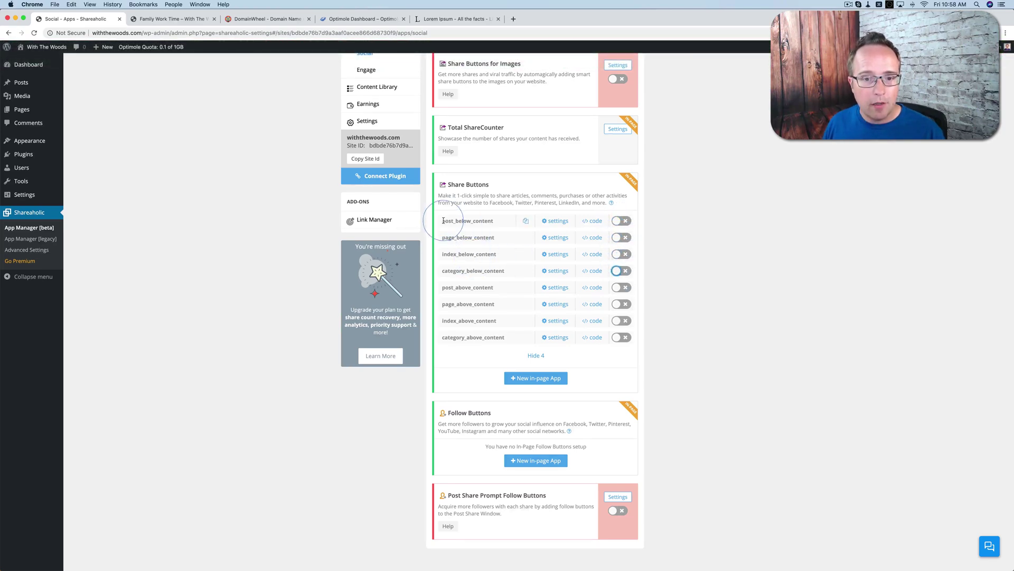
{"action": "left_click_drag", "start_coordinate": [442, 220], "coordinate": [469, 239]}
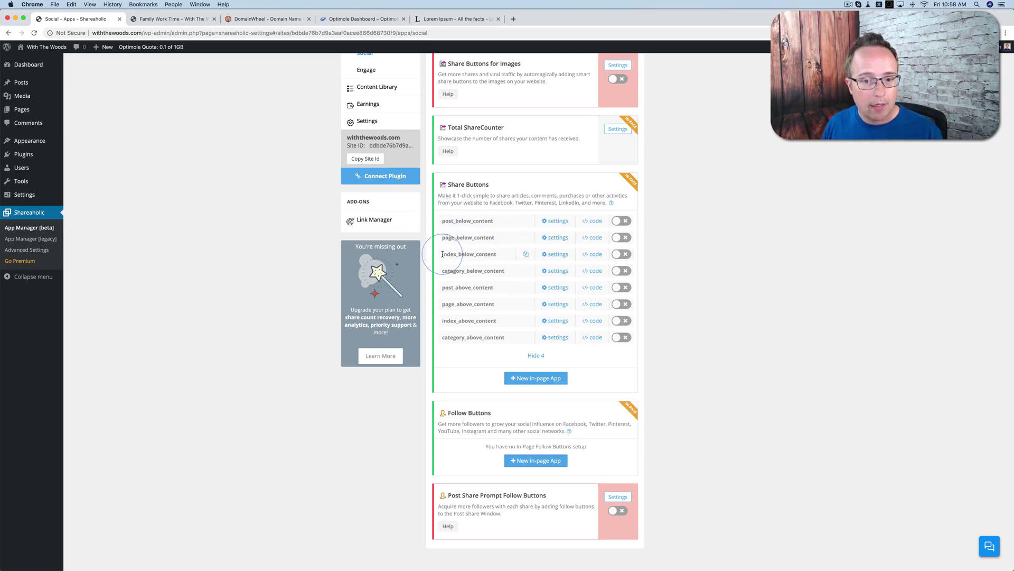
{"action": "left_click_drag", "start_coordinate": [443, 254], "coordinate": [500, 256]}
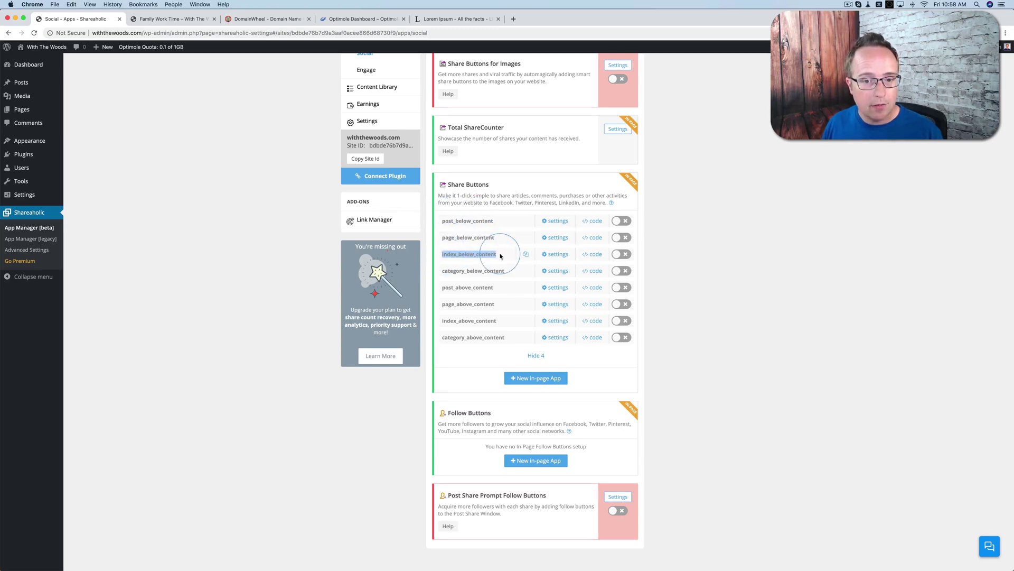
{"action": "left_click", "coordinate": [452, 273]}
{"action": "left_click_drag", "start_coordinate": [443, 274], "coordinate": [504, 270]}
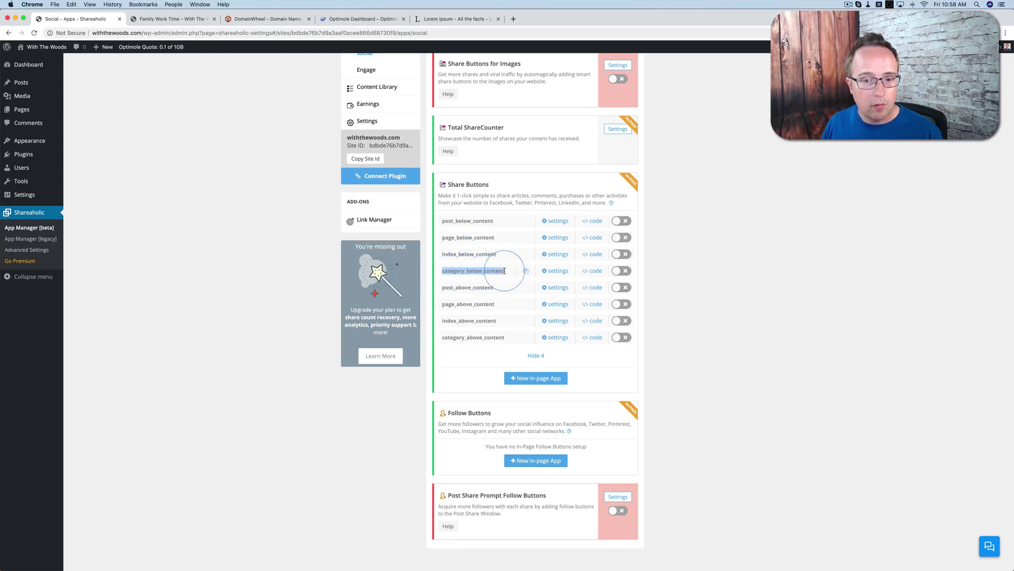
{"action": "left_click_drag", "start_coordinate": [444, 289], "coordinate": [502, 291]}
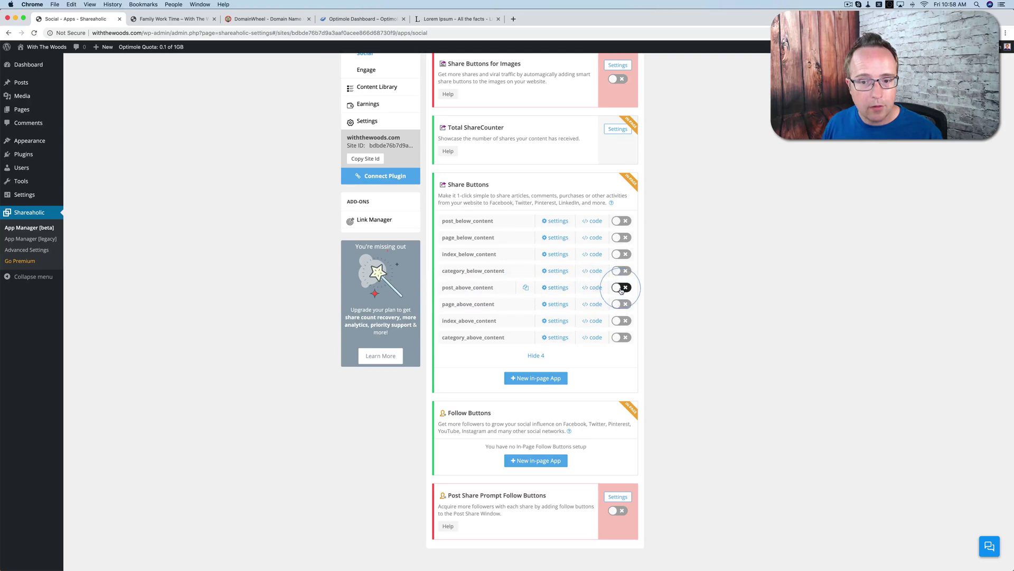
Open the post_above_content share button settings and set the theme to Flat Circle after trying Flat Square
{"action": "left_click", "coordinate": [554, 288]}
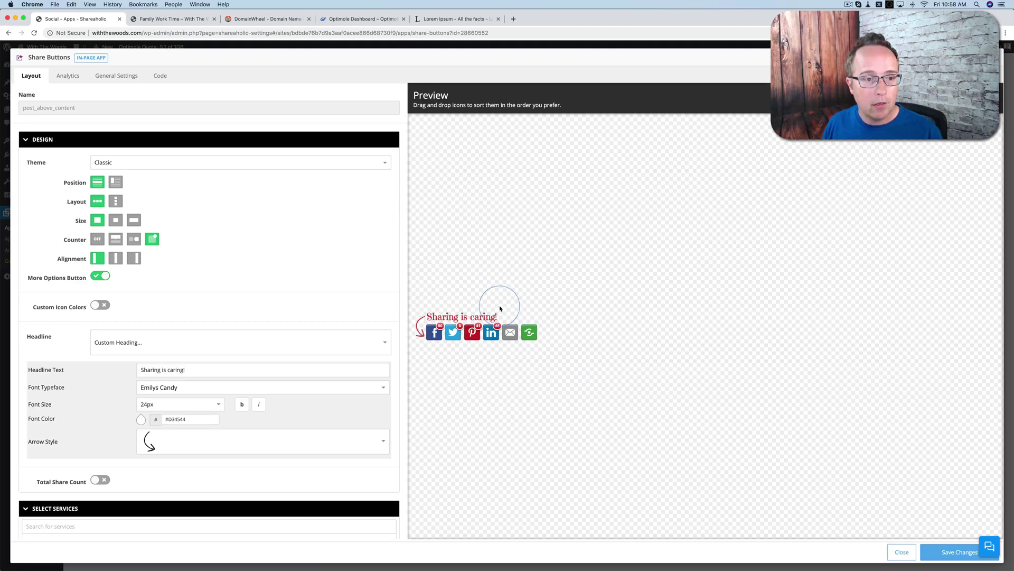
{"action": "left_click", "coordinate": [115, 165]}
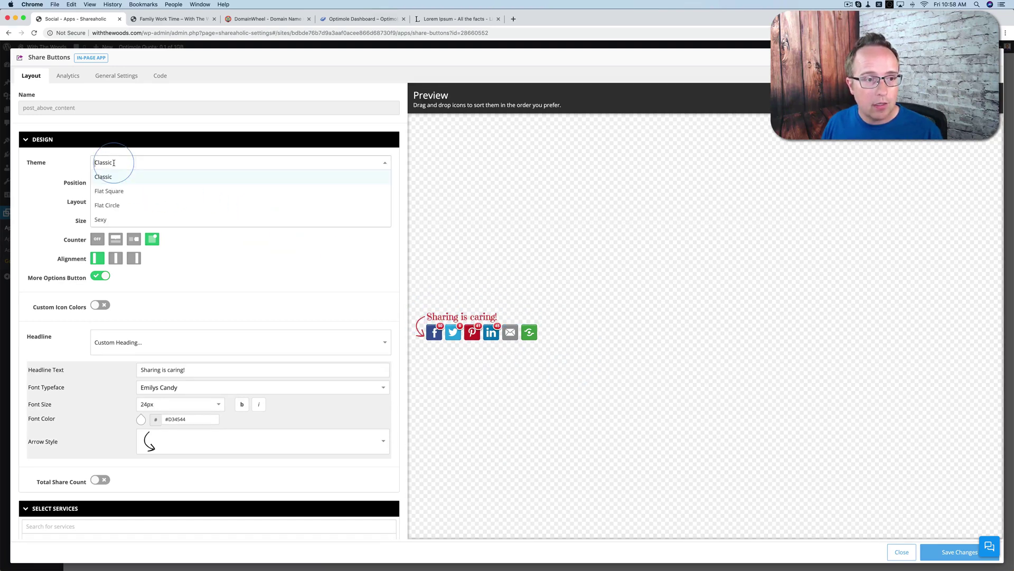
{"action": "left_click", "coordinate": [111, 192]}
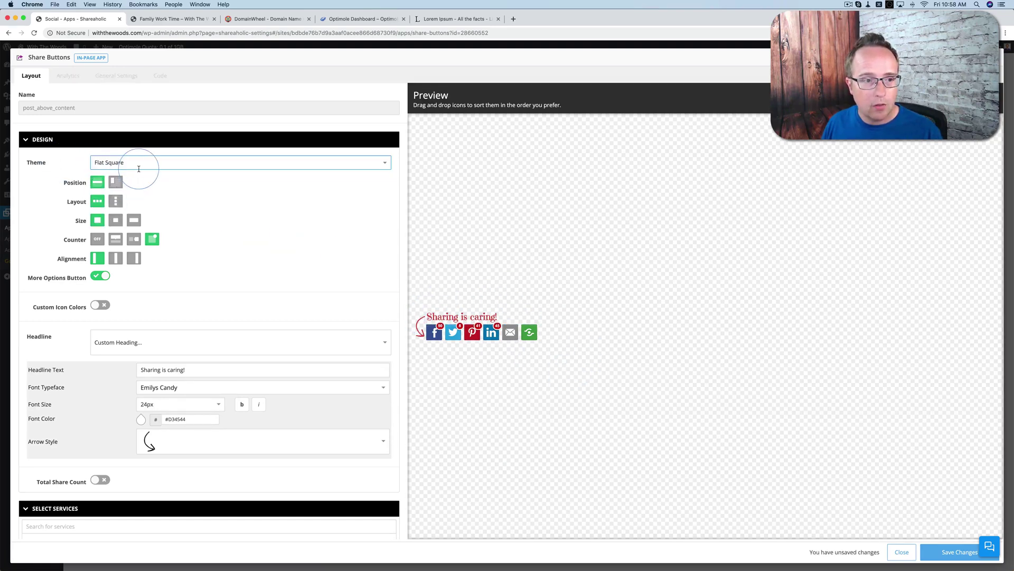
{"action": "left_click", "coordinate": [139, 166]}
{"action": "left_click", "coordinate": [132, 205]}
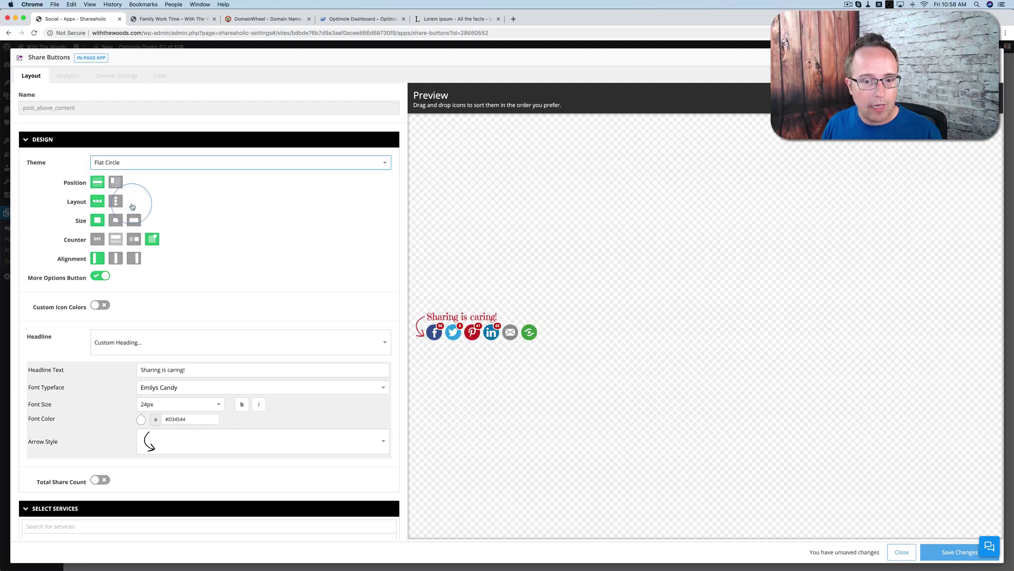
{"action": "left_click", "coordinate": [163, 186]}
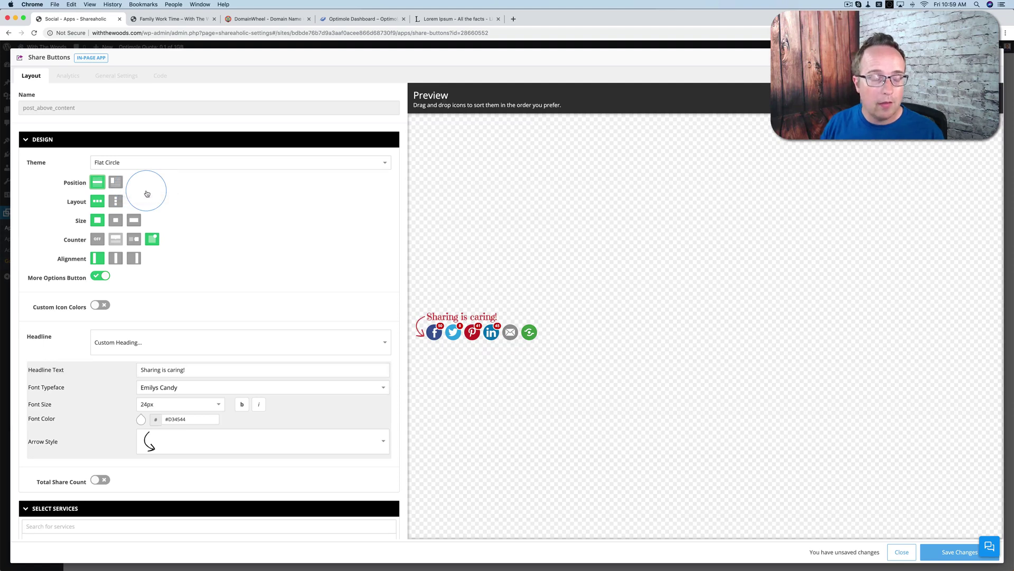
Try the vertical layout and the other button sizes in the preview, returning to the horizontal layout and original size
{"action": "left_click", "coordinate": [97, 185]}
{"action": "left_click", "coordinate": [119, 205]}
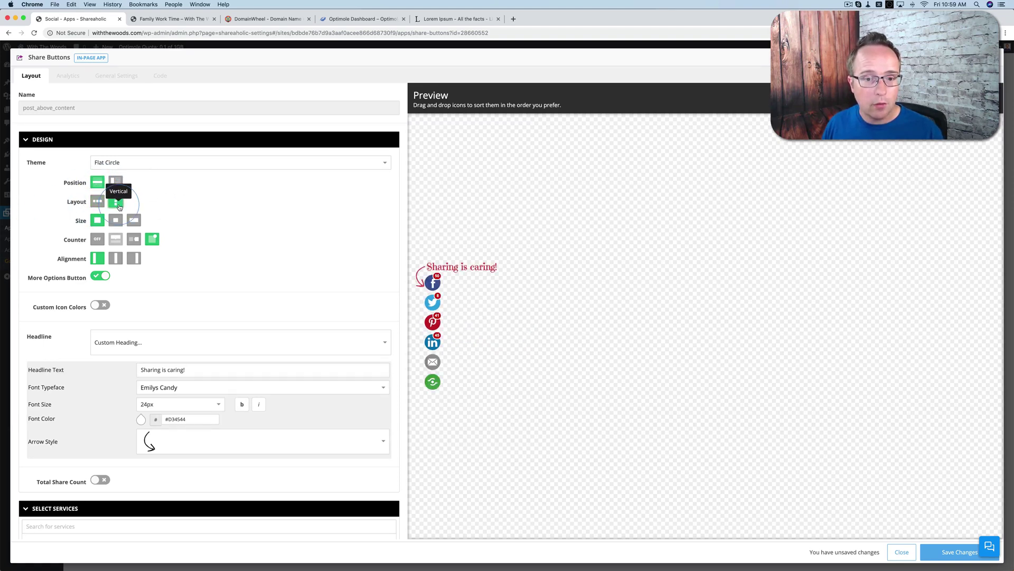
{"action": "left_click", "coordinate": [97, 201]}
{"action": "left_click", "coordinate": [115, 220]}
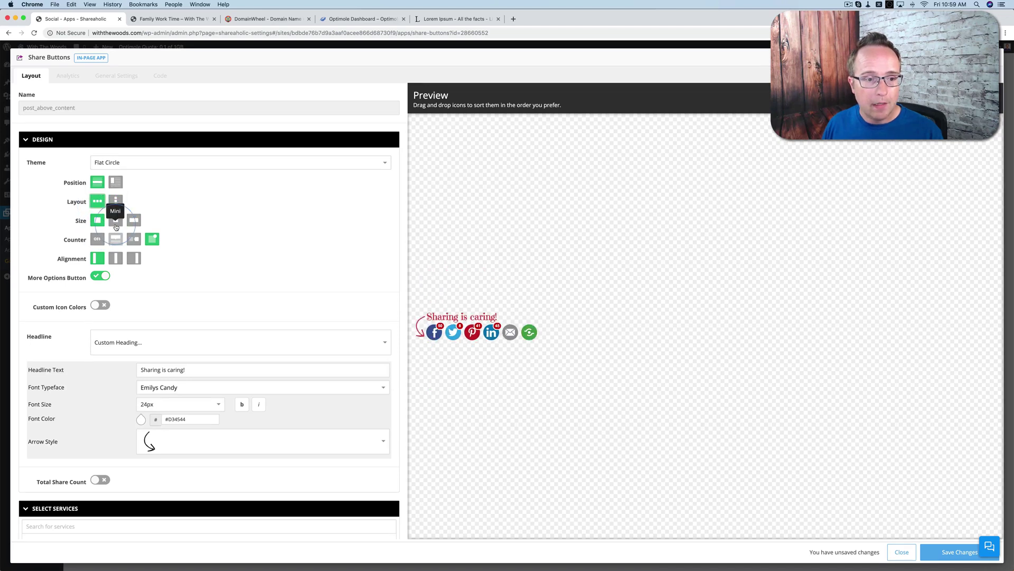
{"action": "left_click", "coordinate": [132, 221]}
{"action": "left_click", "coordinate": [102, 223]}
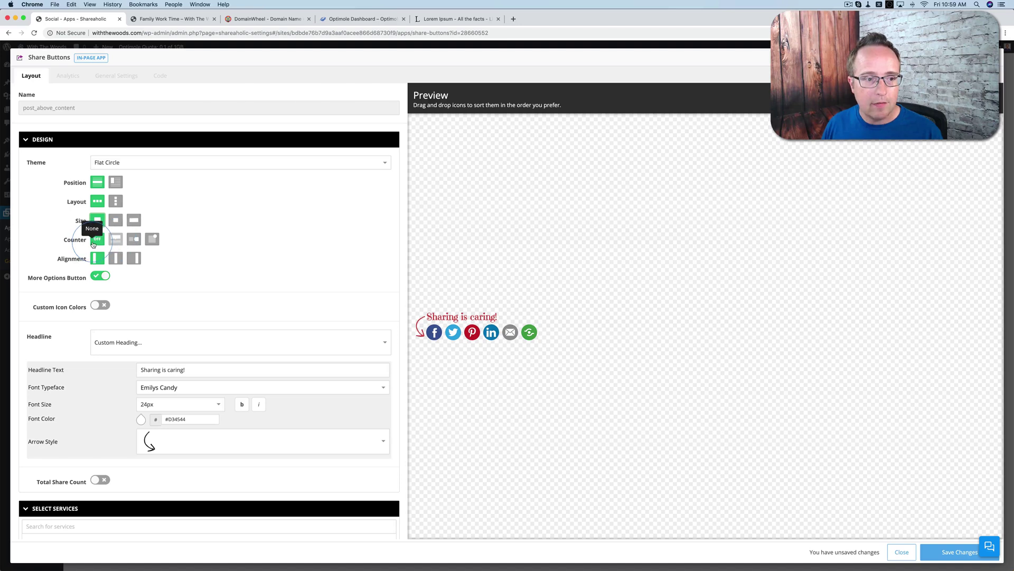
Try the share counter beside the icons, and restore the counter badges on the icon corners
{"action": "left_click", "coordinate": [120, 241]}
{"action": "left_click", "coordinate": [133, 240]}
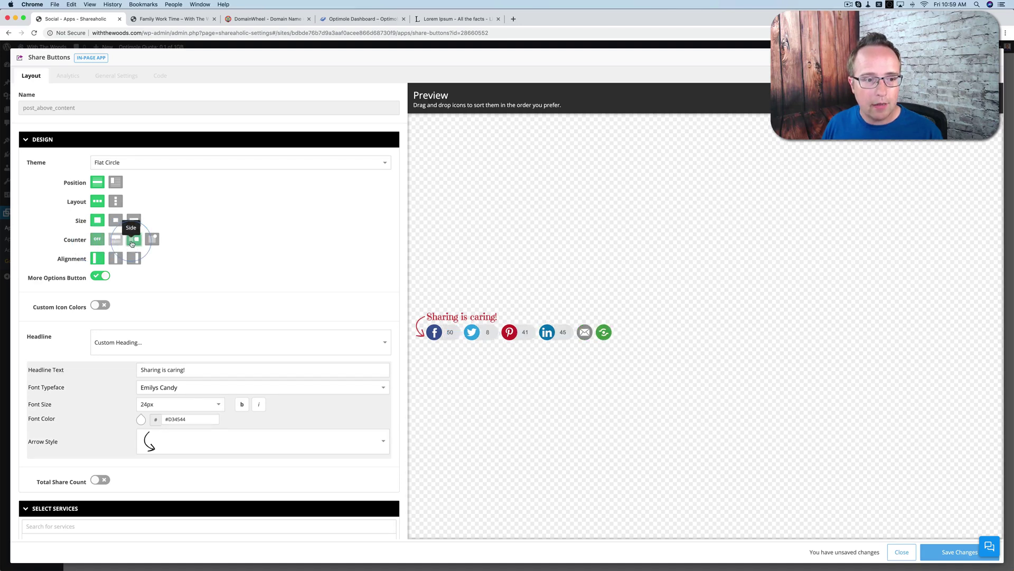
{"action": "left_click", "coordinate": [157, 242]}
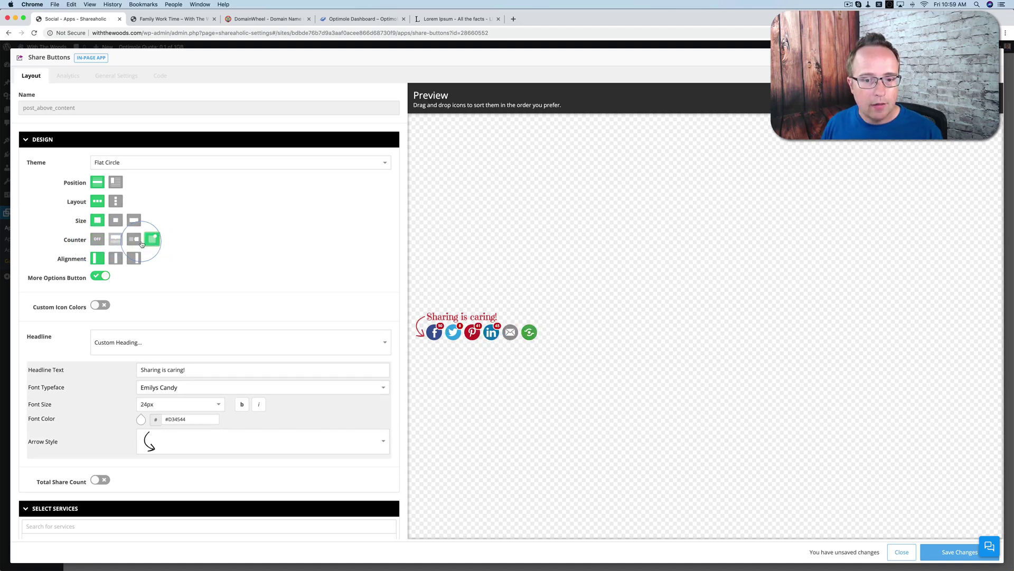
Try center and right alignment and switch the More Options Button off, restoring left alignment and the button
{"action": "scroll", "coordinate": [132, 246], "scroll_direction": "down", "scroll_amount": 2}
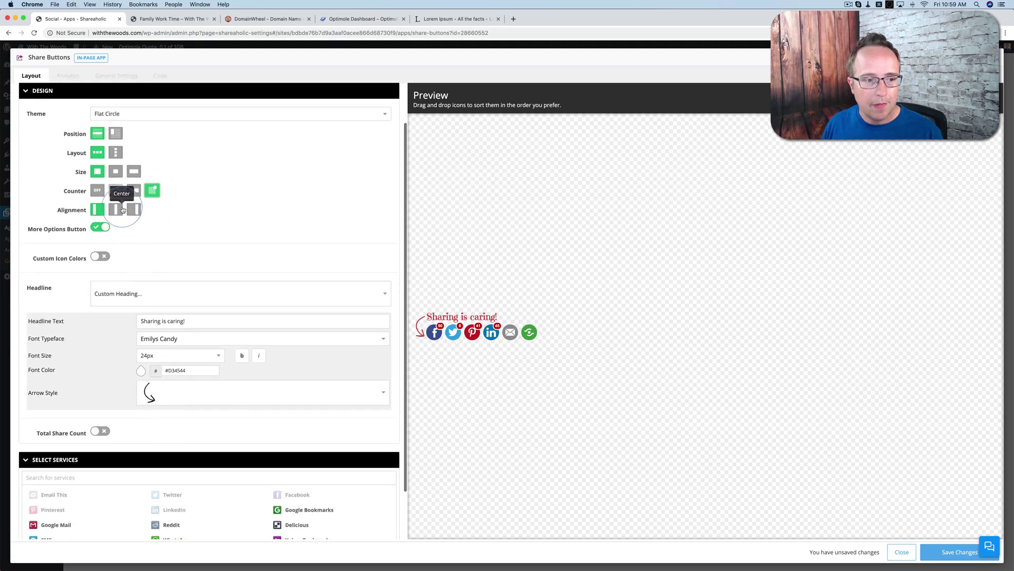
{"action": "left_click", "coordinate": [116, 210]}
{"action": "left_click", "coordinate": [132, 210]}
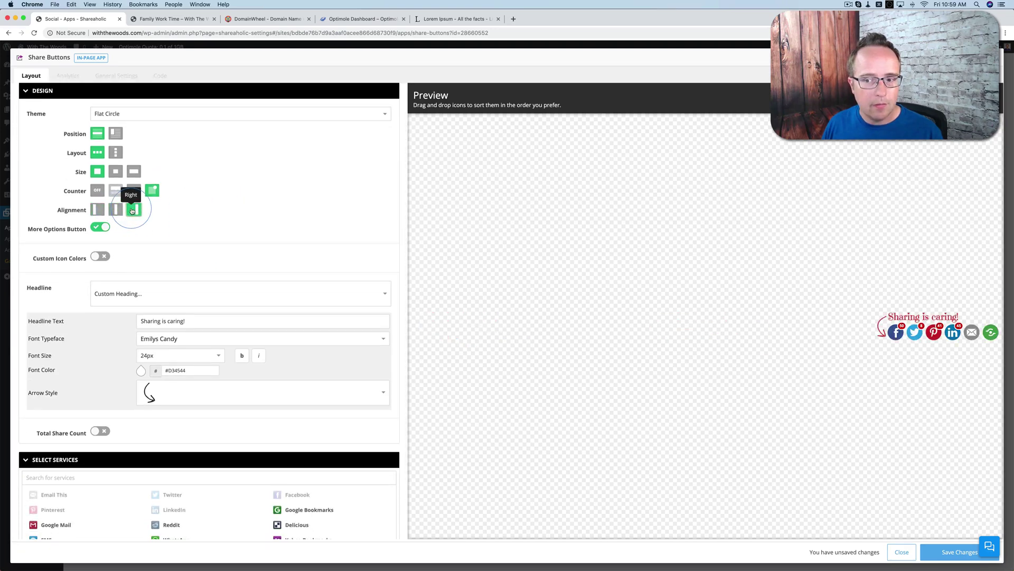
{"action": "left_click", "coordinate": [97, 210]}
{"action": "scroll", "coordinate": [144, 223], "scroll_direction": "down", "scroll_amount": 1}
{"action": "scroll", "coordinate": [144, 223], "scroll_direction": "down", "scroll_amount": 2}
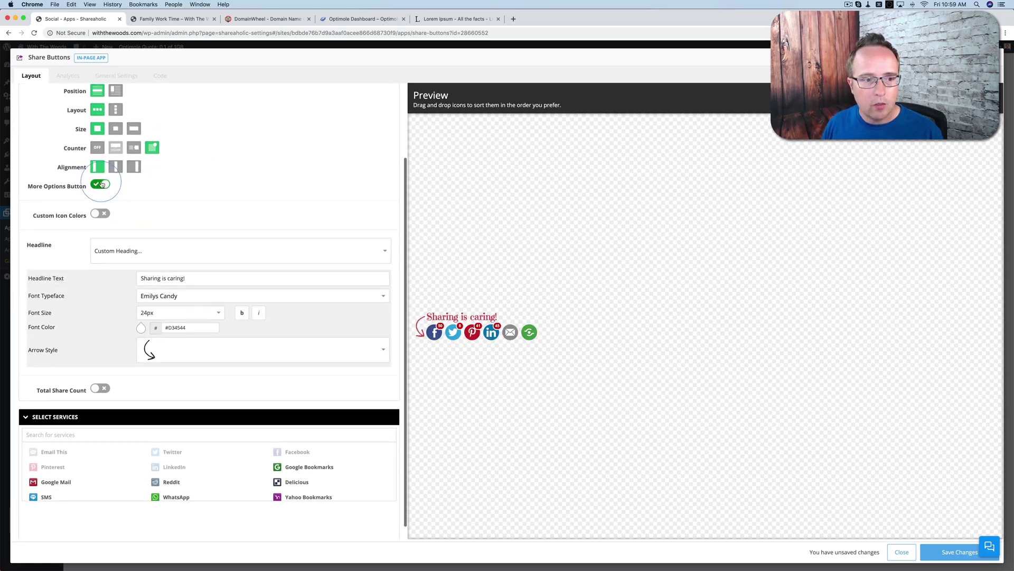
{"action": "left_click", "coordinate": [102, 184]}
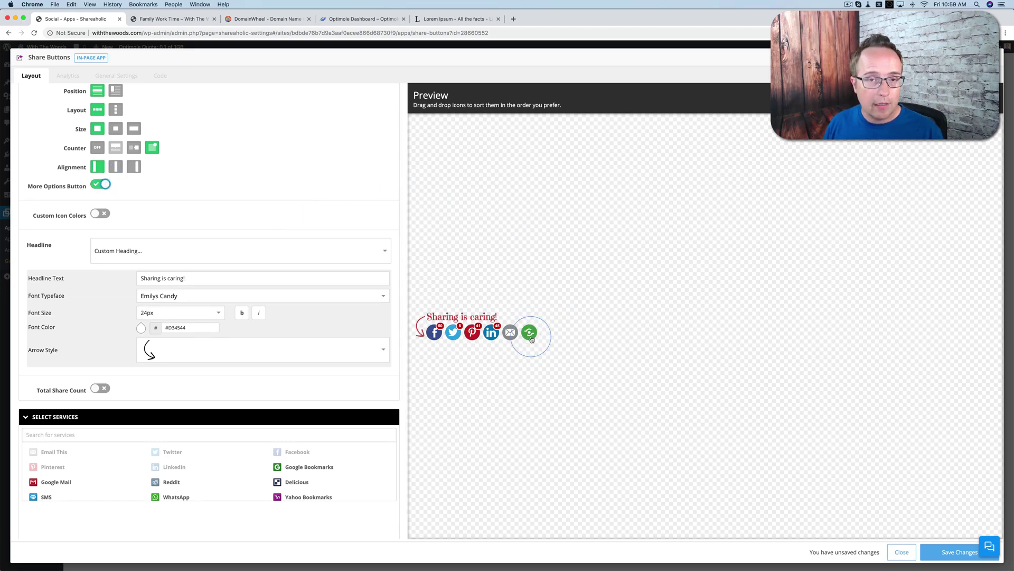
Examine the headline's font typeface choices and the list of available sharing services
{"action": "scroll", "coordinate": [124, 260], "scroll_direction": "down", "scroll_amount": 1}
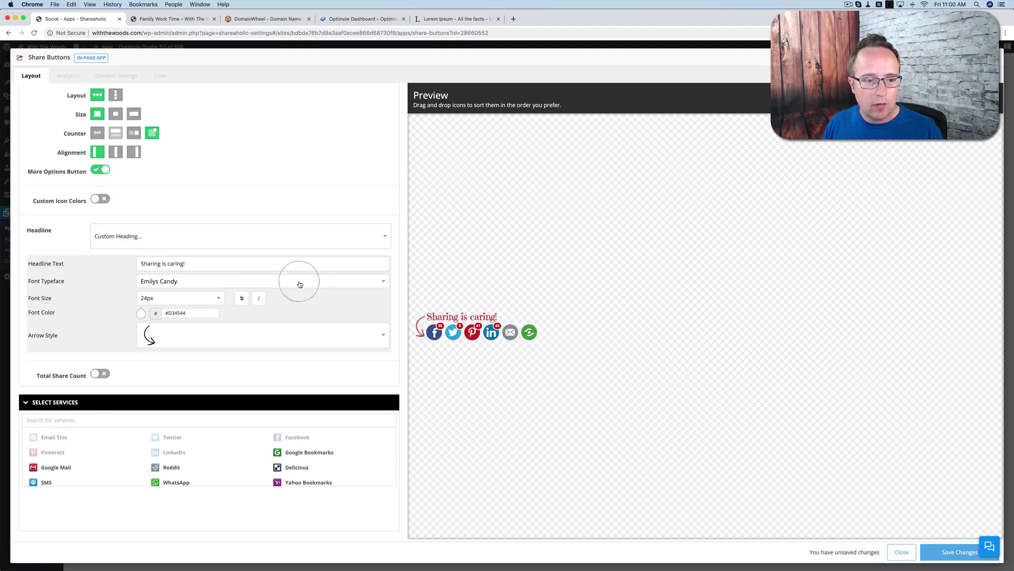
{"action": "left_click", "coordinate": [161, 281]}
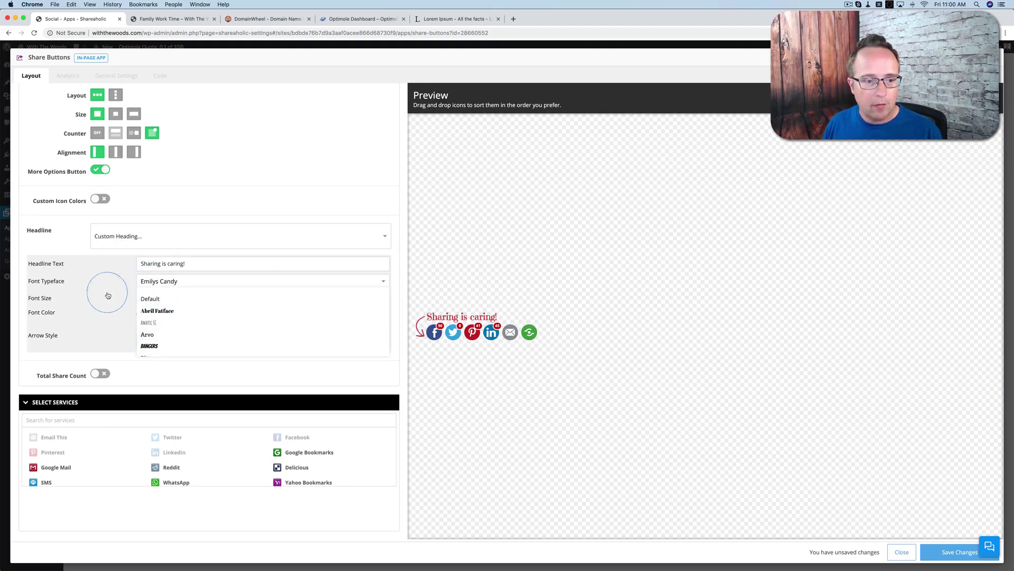
{"action": "left_click", "coordinate": [147, 282]}
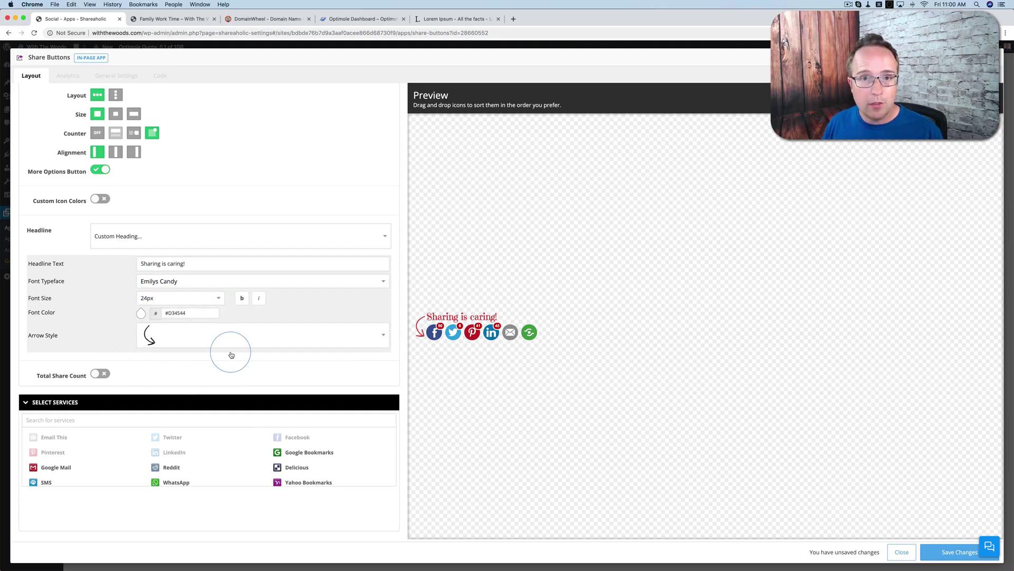
{"action": "scroll", "coordinate": [216, 451], "scroll_direction": "down", "scroll_amount": 2}
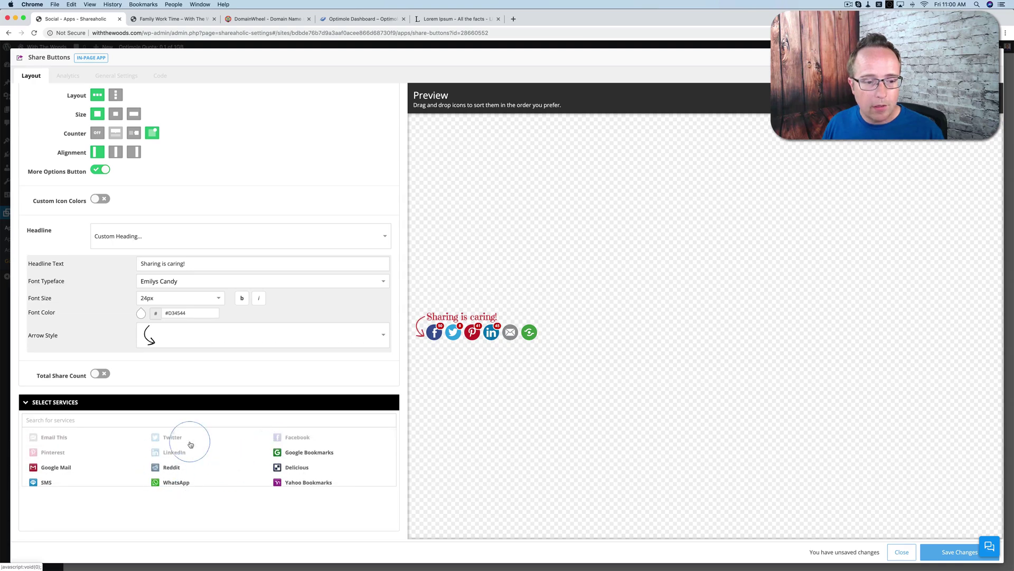
{"action": "scroll", "coordinate": [203, 451], "scroll_direction": "up", "scroll_amount": 3}
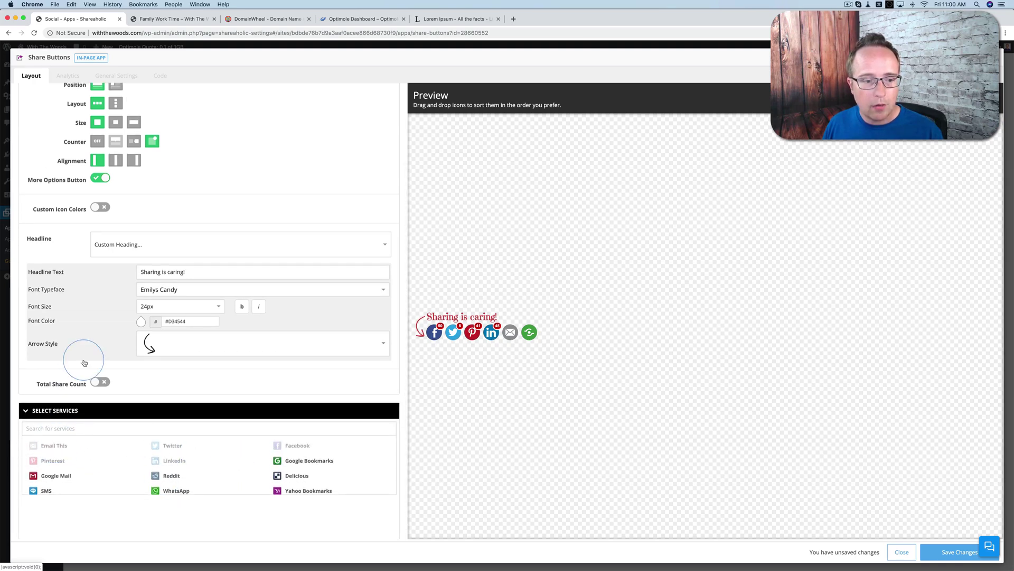
{"action": "scroll", "coordinate": [80, 359], "scroll_direction": "down", "scroll_amount": 1}
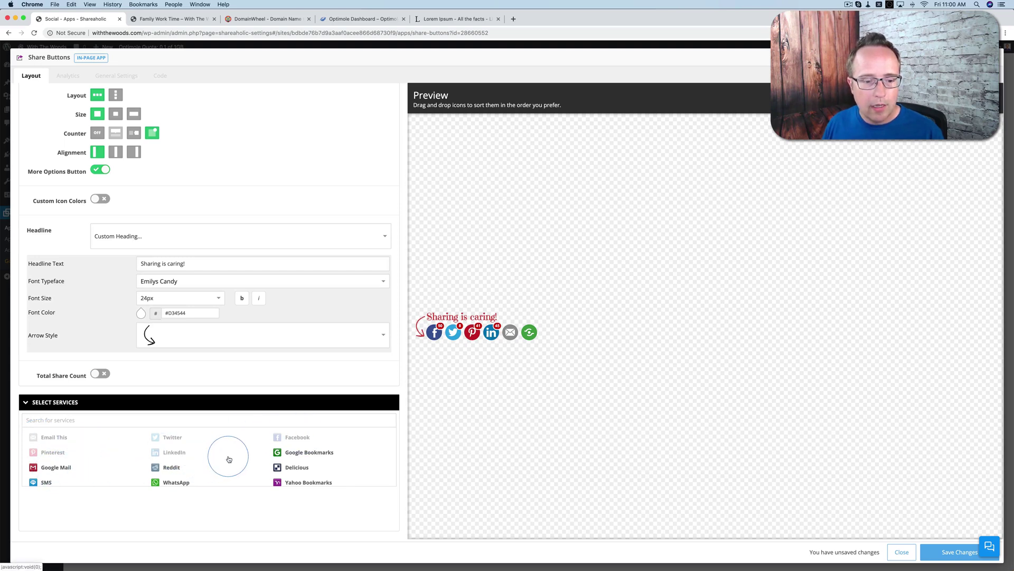
Add Reddit to the sharing services of the share buttons and save the changes
{"action": "scroll", "coordinate": [227, 457], "scroll_direction": "down", "scroll_amount": 2}
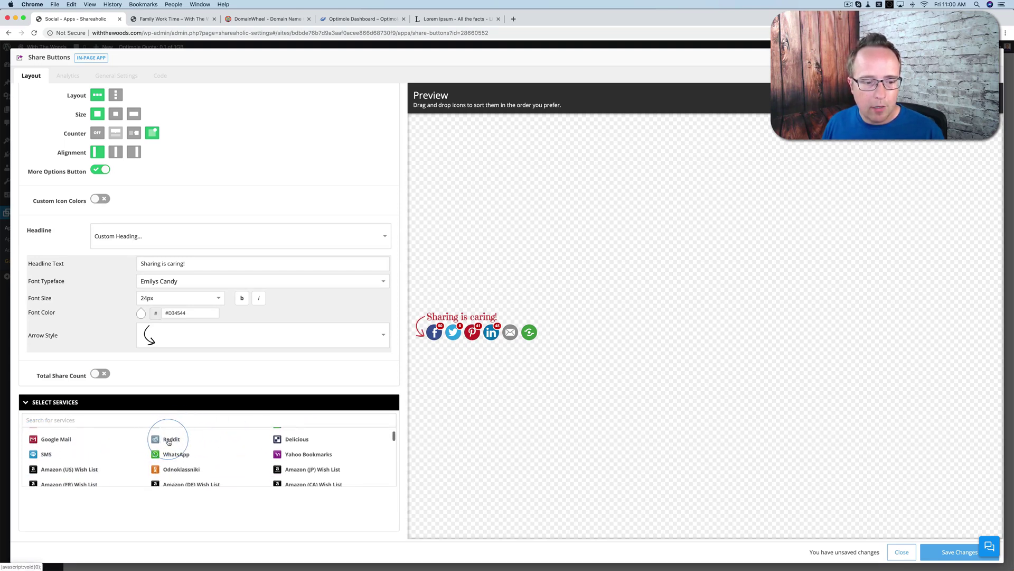
{"action": "left_click", "coordinate": [169, 440]}
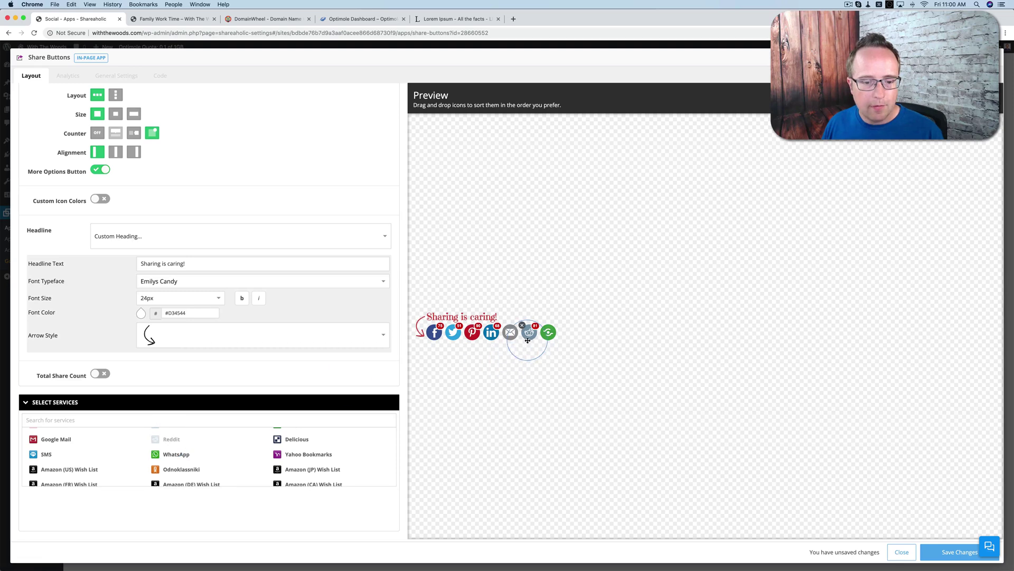
{"action": "left_click", "coordinate": [949, 551]}
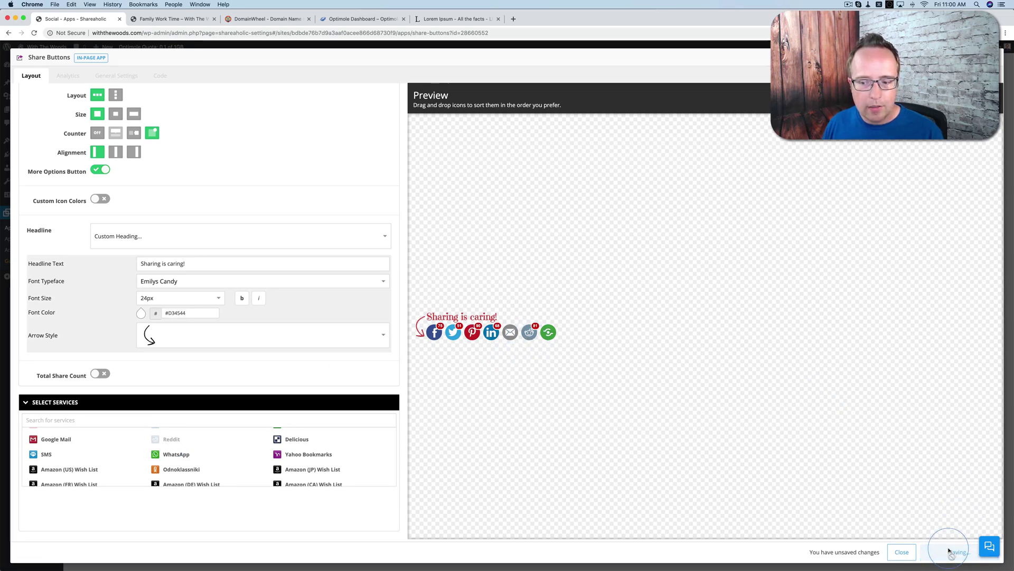
Review the share buttons' analytics and general settings, and copy the div embed code for manual page editing
{"action": "left_click", "coordinate": [67, 78]}
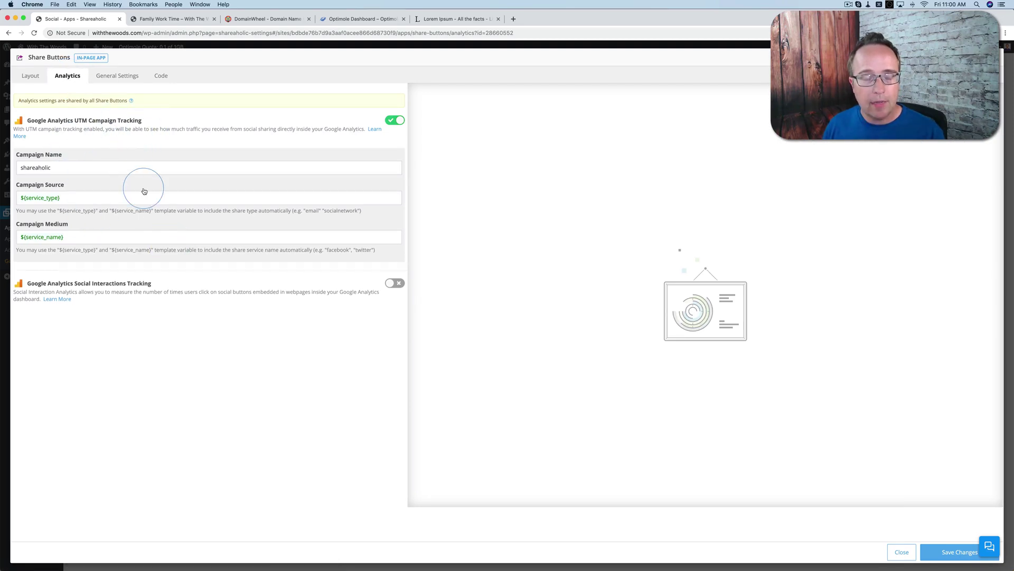
{"action": "left_click", "coordinate": [116, 77]}
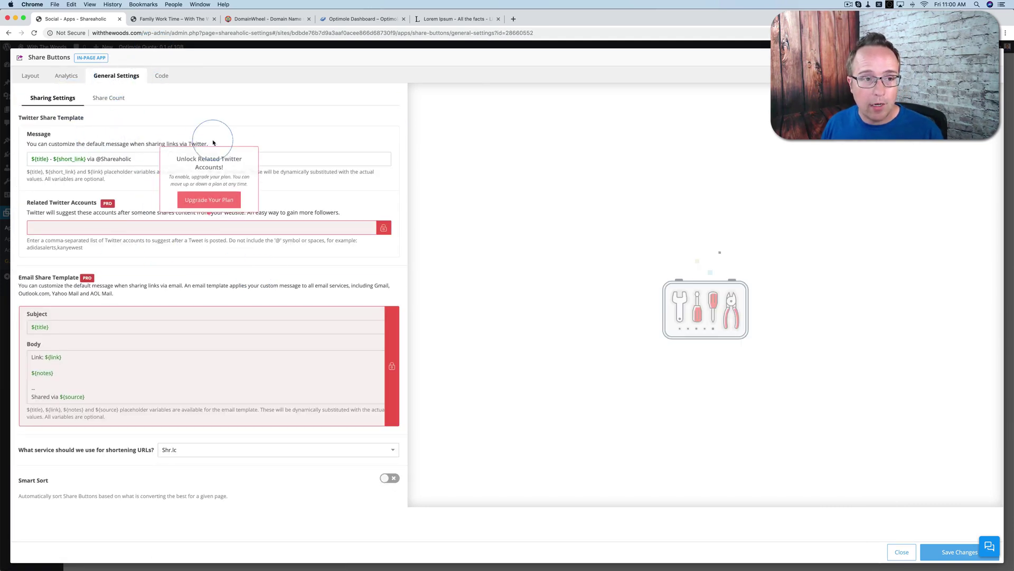
{"action": "left_click", "coordinate": [165, 79]}
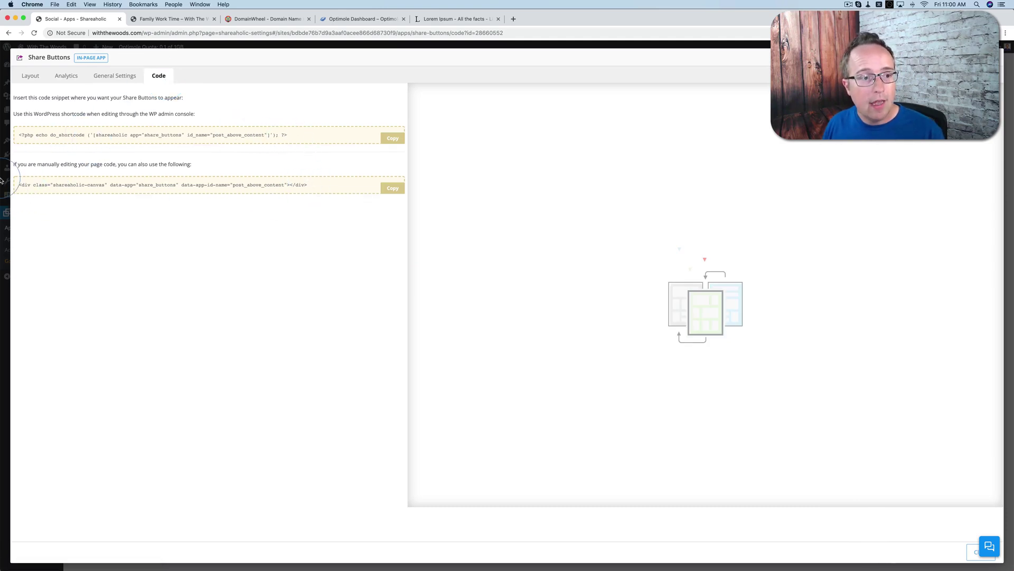
{"action": "left_click_drag", "start_coordinate": [20, 185], "coordinate": [314, 189]}
{"action": "left_click", "coordinate": [325, 190]}
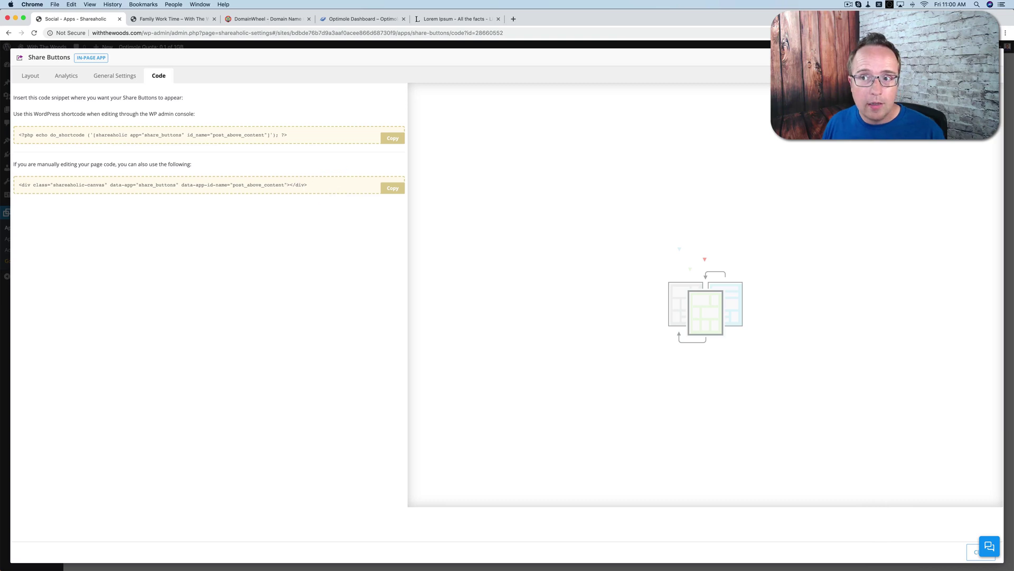
{"action": "left_click", "coordinate": [997, 59]}
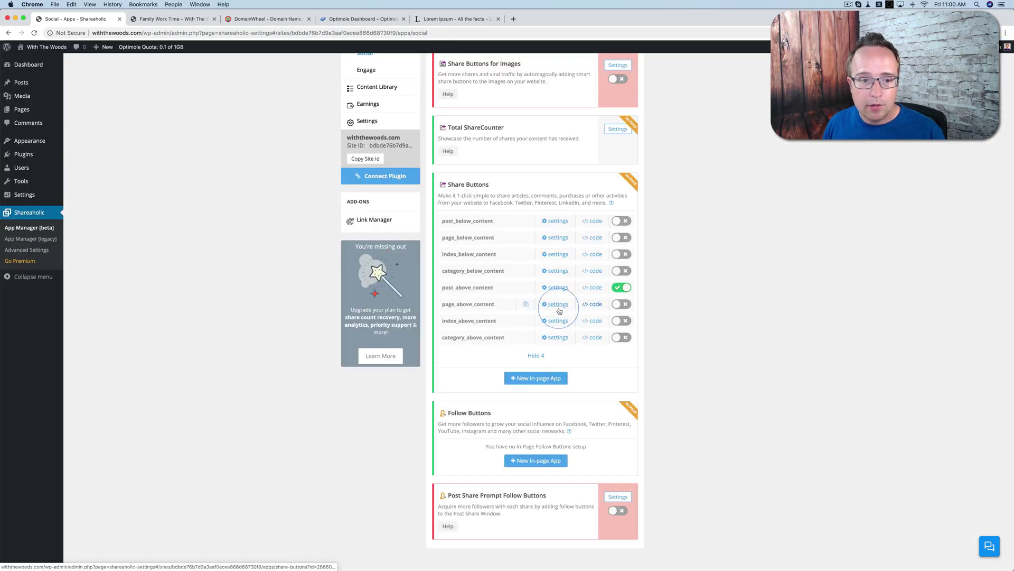
Add a Custom HTML widget to the sidebar in the theme customizer and place it above the Most Popular posts widget
{"action": "mouse_move", "coordinate": [42, 141]}
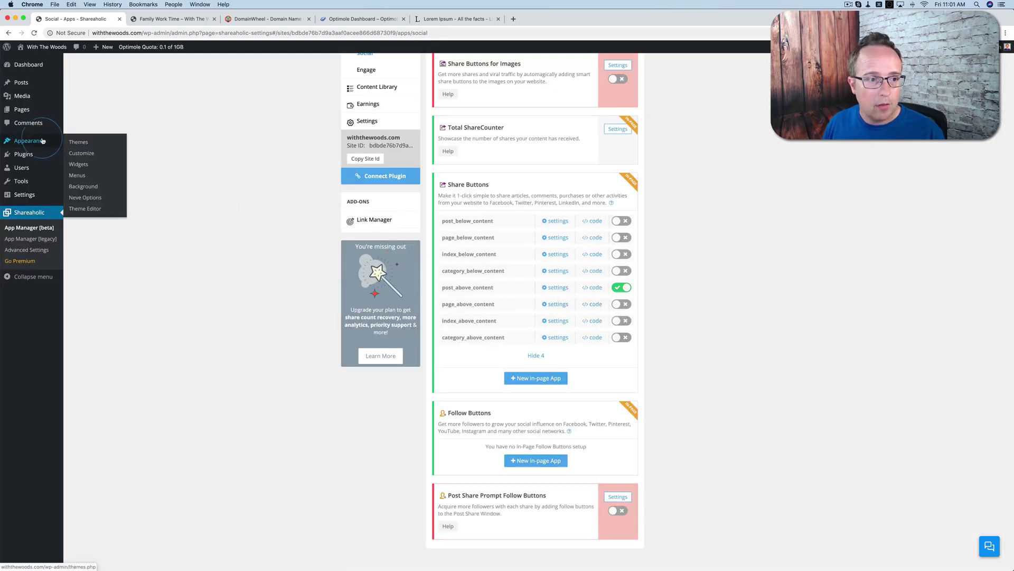
{"action": "left_click", "coordinate": [79, 153]}
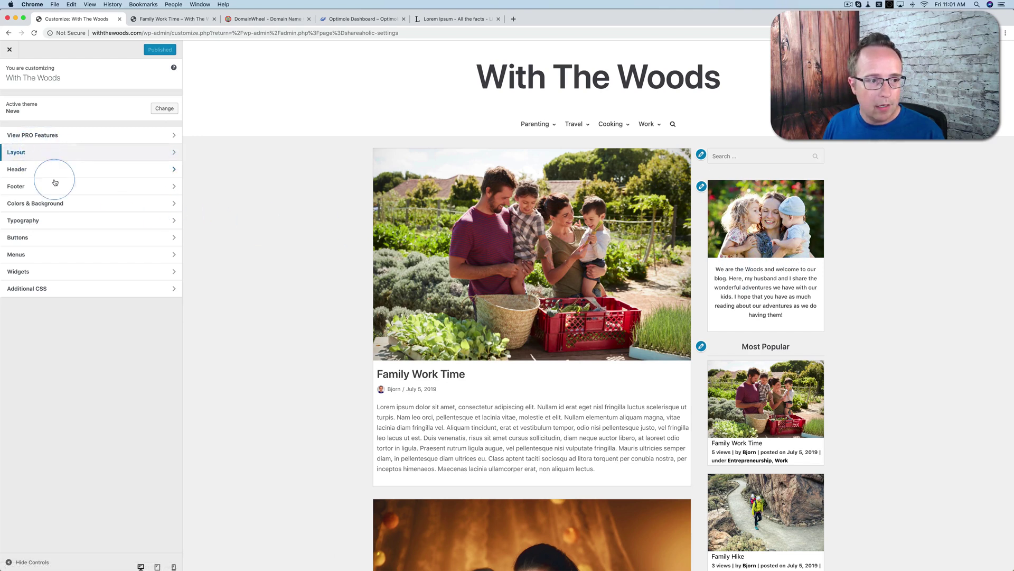
{"action": "left_click", "coordinate": [40, 270]}
{"action": "left_click", "coordinate": [55, 153]}
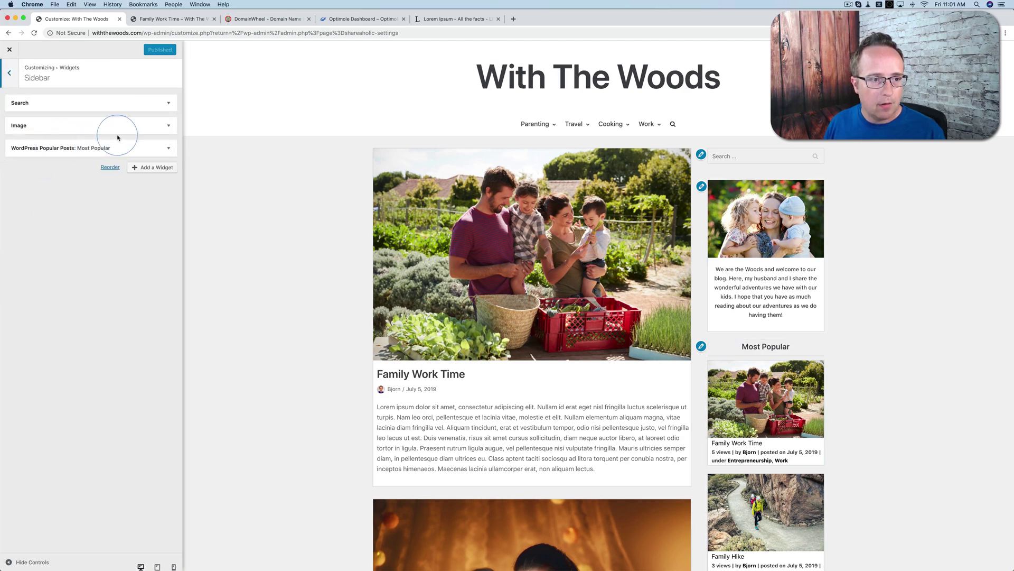
{"action": "left_click", "coordinate": [158, 168]}
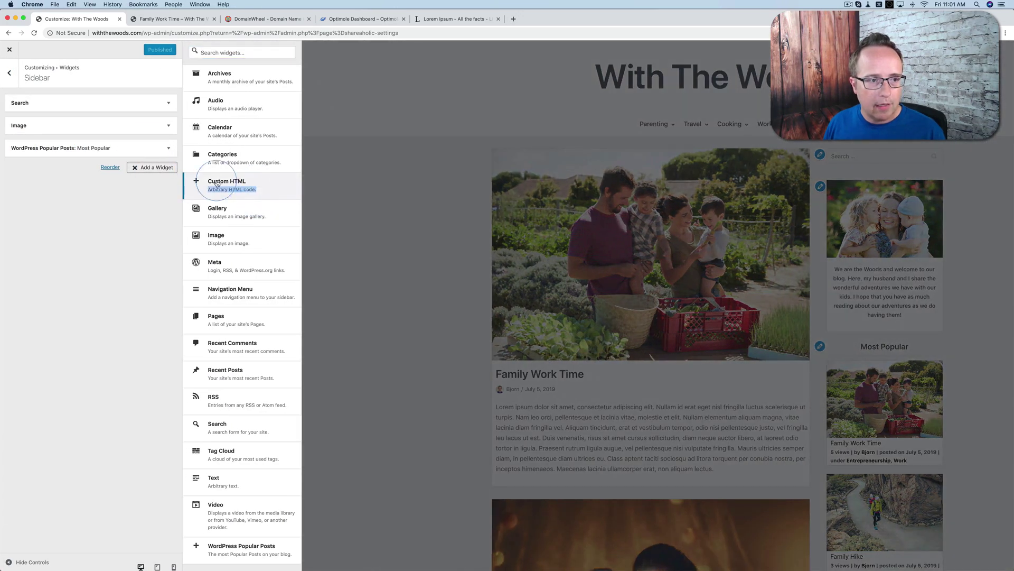
{"action": "double_click", "coordinate": [230, 180]}
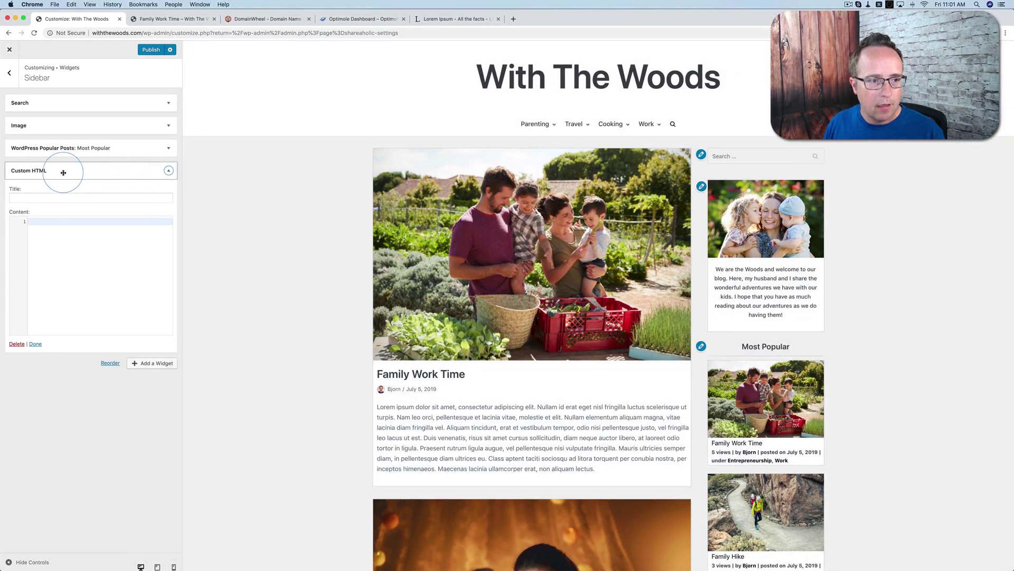
{"action": "left_click_drag", "start_coordinate": [64, 172], "coordinate": [58, 150]}
Insert the copied Shareaholic post_above_content div code as the Custom HTML widget's content and publish the change
{"action": "left_click", "coordinate": [56, 213]}
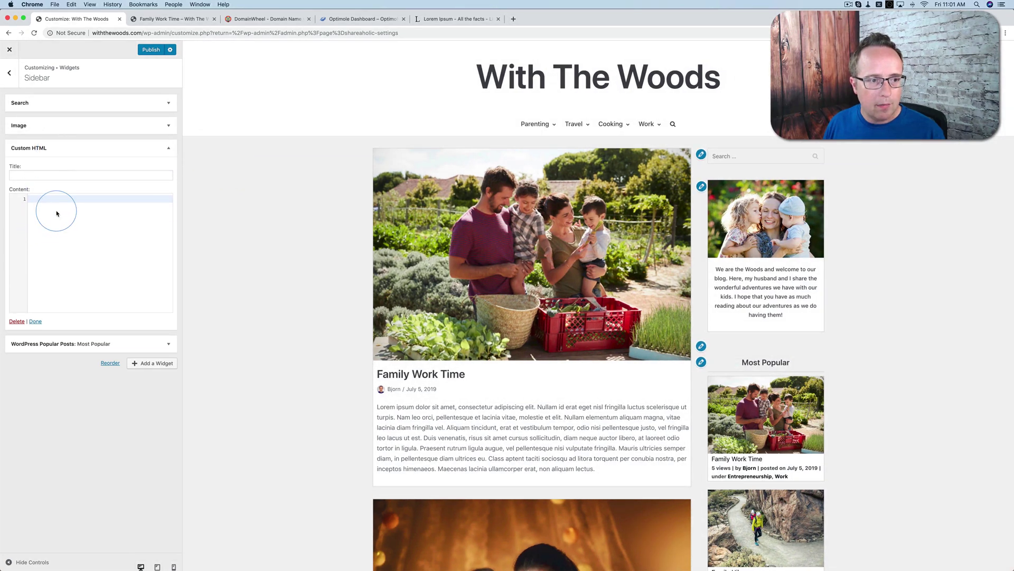
{"action": "type", "text": "<div class=\"shareaholic-canvas\" data-app=\"share_buttons\" data-app-id-name=\"post_above_content\"></div>"}
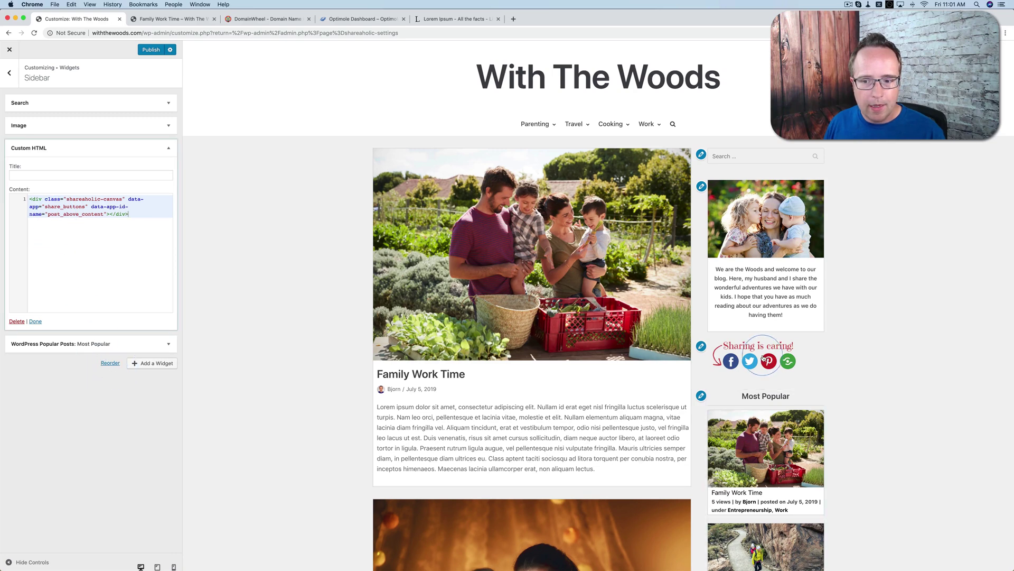
{"action": "left_click", "coordinate": [148, 50]}
Reload the Family Work Time post and check the share buttons in its sidebar and content
{"action": "left_click", "coordinate": [170, 18]}
{"action": "left_click", "coordinate": [270, 214]}
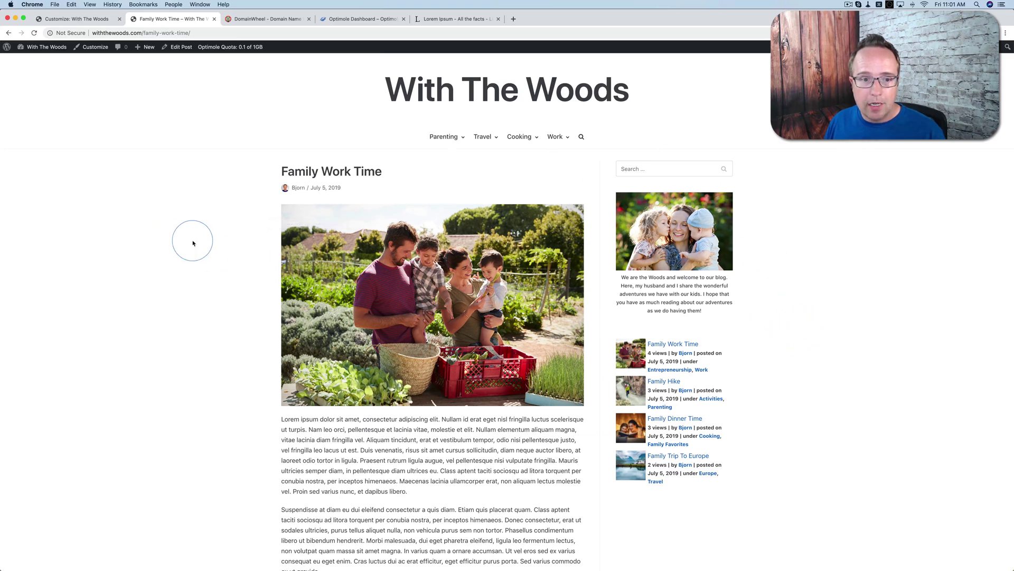
{"action": "key", "text": "super+r"}
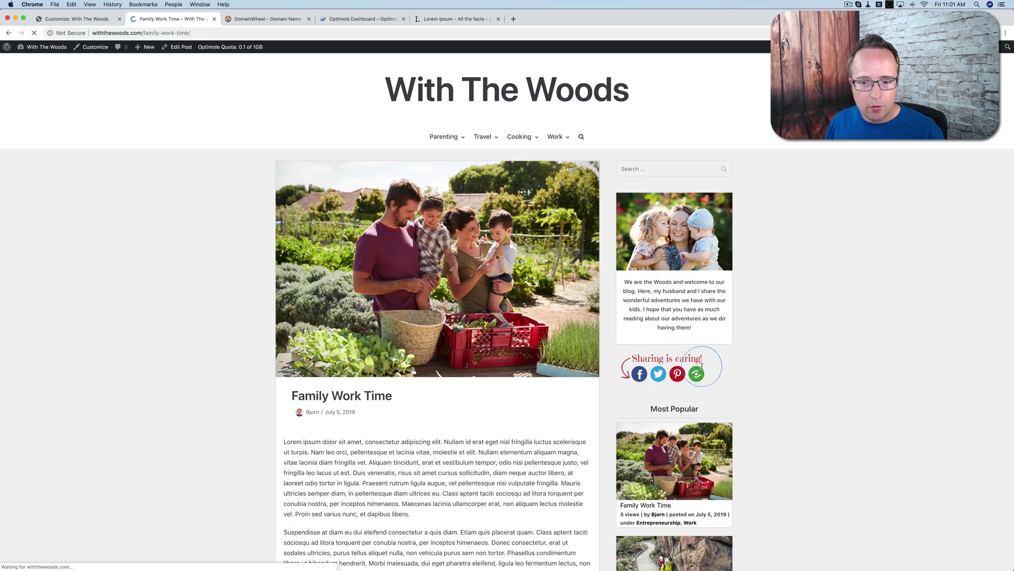
{"action": "scroll", "coordinate": [534, 390], "scroll_direction": "down", "scroll_amount": 20}
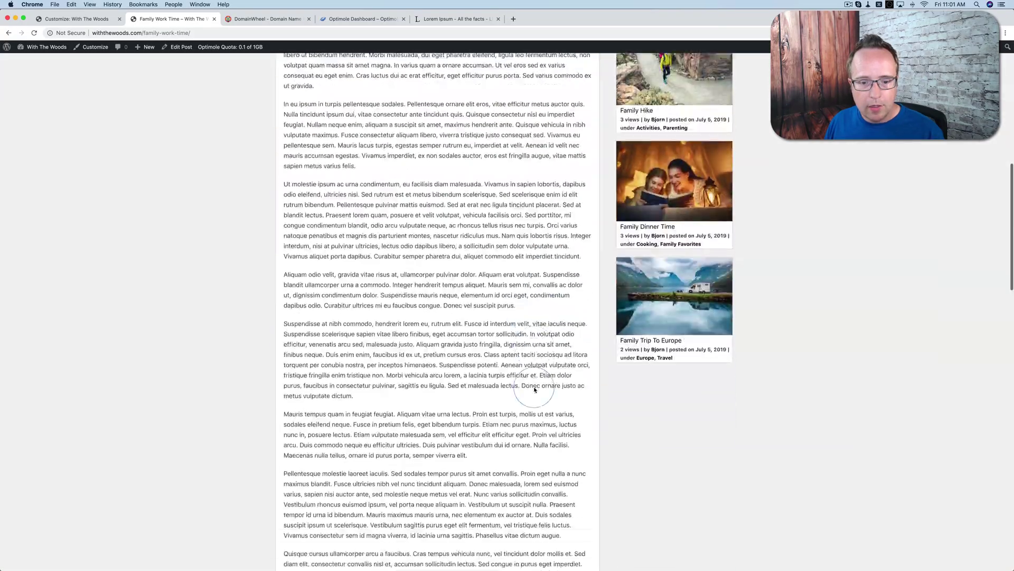
{"action": "scroll", "coordinate": [534, 389], "scroll_direction": "up", "scroll_amount": 20}
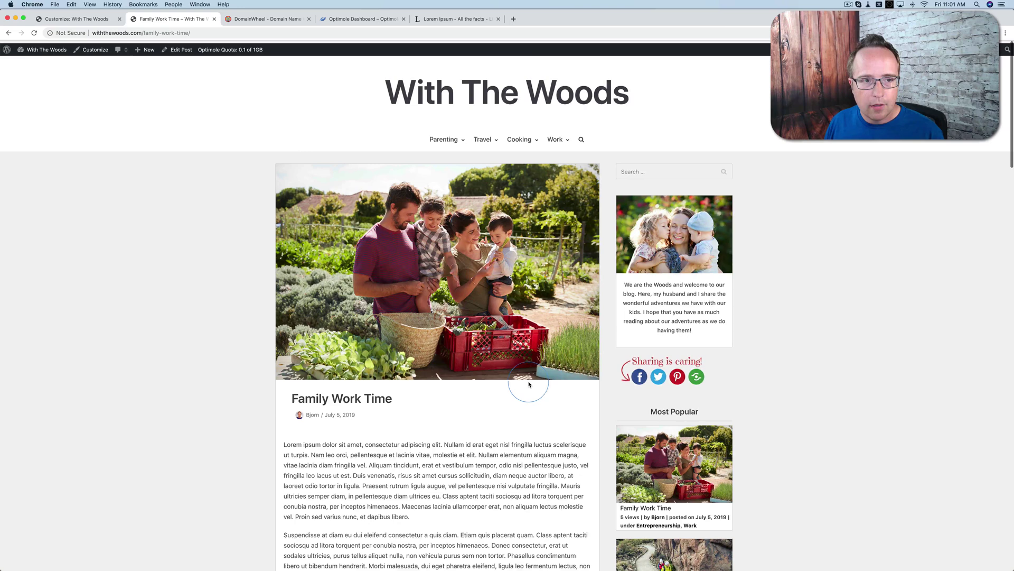
Return to Shareaholic's social apps, enable the post_below_content share buttons and disable the post_above_content ones
{"action": "left_click", "coordinate": [54, 22]}
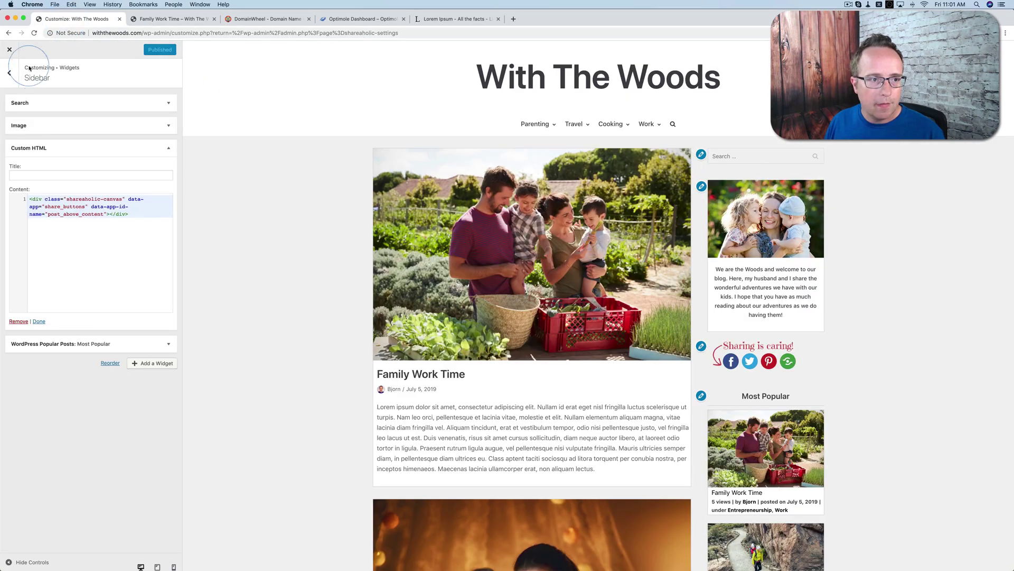
{"action": "left_click", "coordinate": [9, 49]}
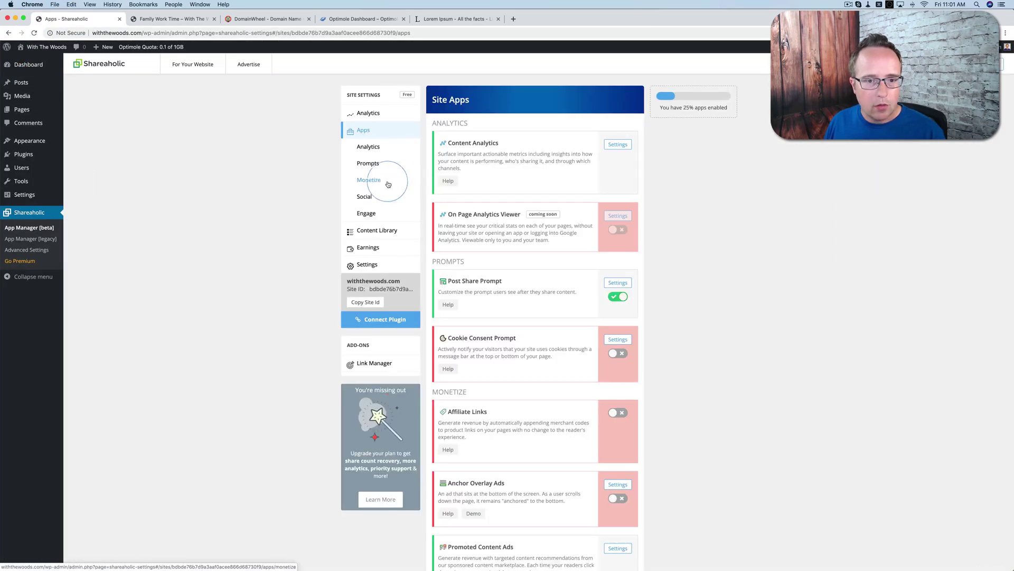
{"action": "left_click", "coordinate": [365, 195]}
{"action": "scroll", "coordinate": [538, 405], "scroll_direction": "down", "scroll_amount": 1}
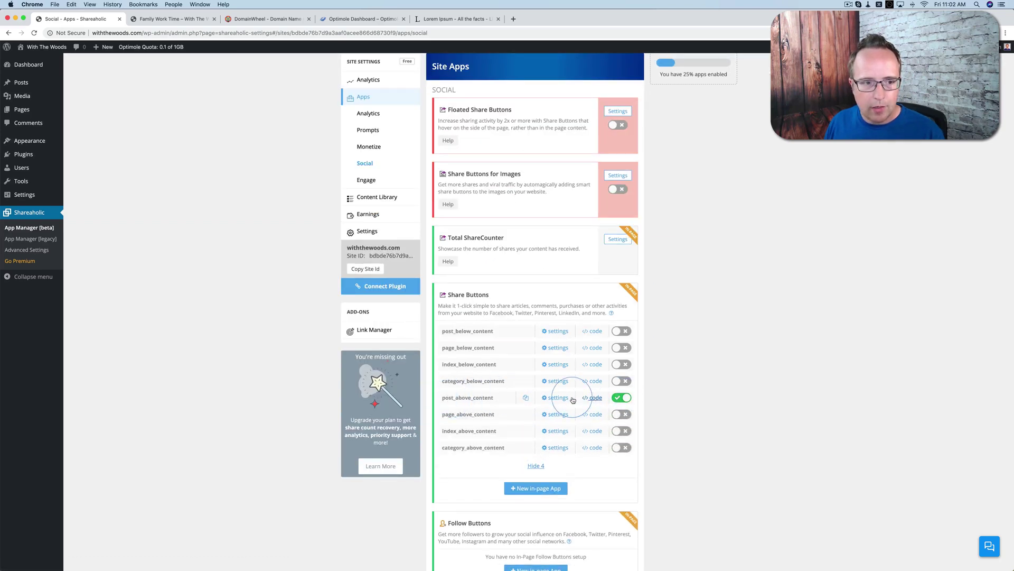
{"action": "left_click", "coordinate": [622, 331]}
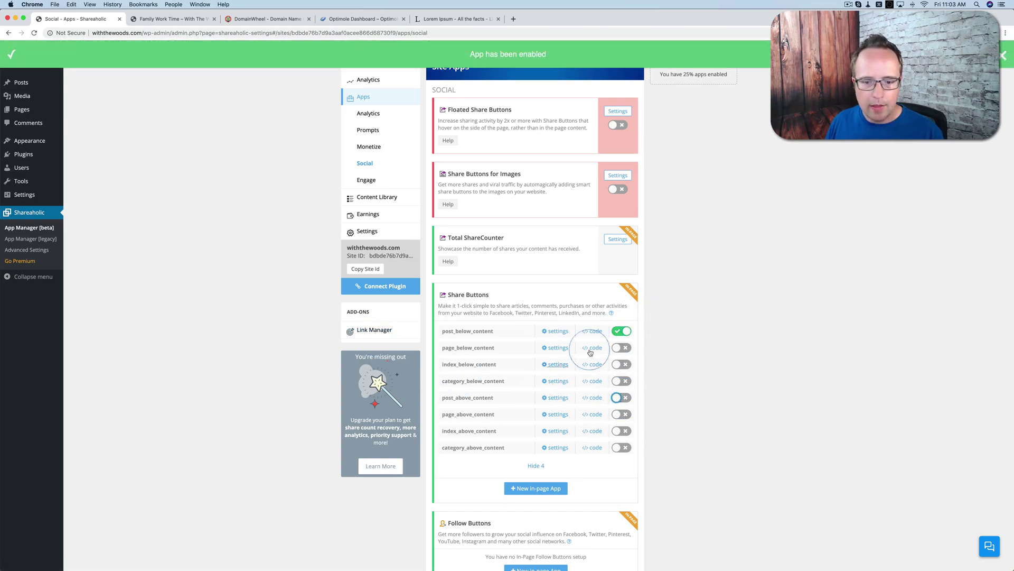
Reload the Family Work Time post and check the share buttons at the end of the article
{"action": "left_click", "coordinate": [170, 19]}
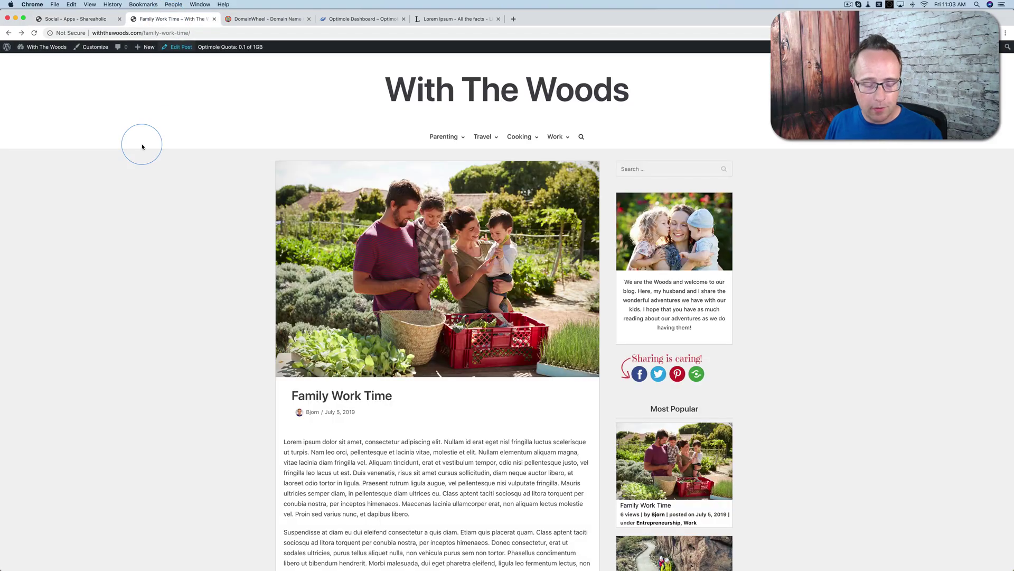
{"action": "key", "text": "super+r"}
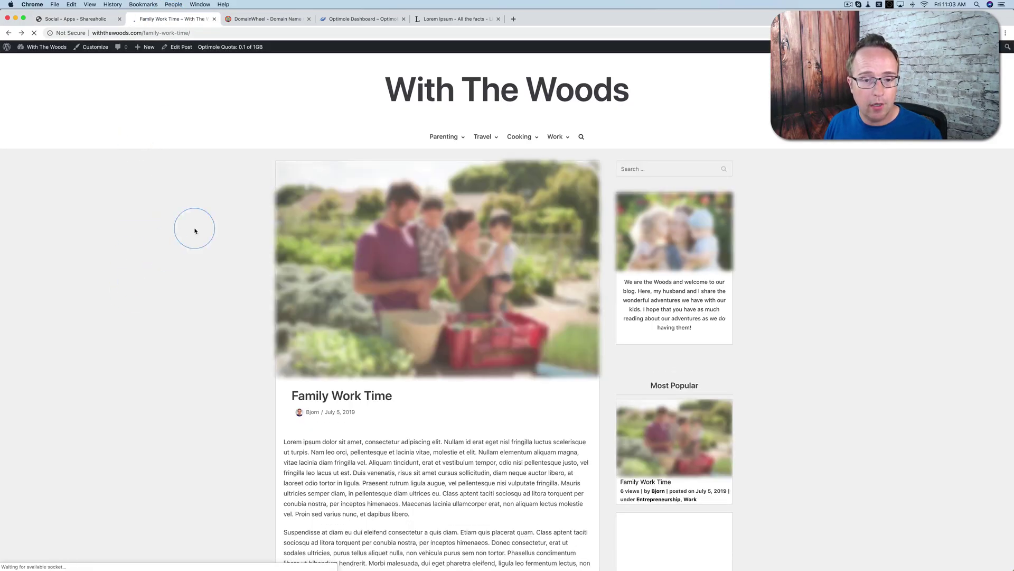
{"action": "scroll", "coordinate": [180, 226], "scroll_direction": "down", "scroll_amount": 20}
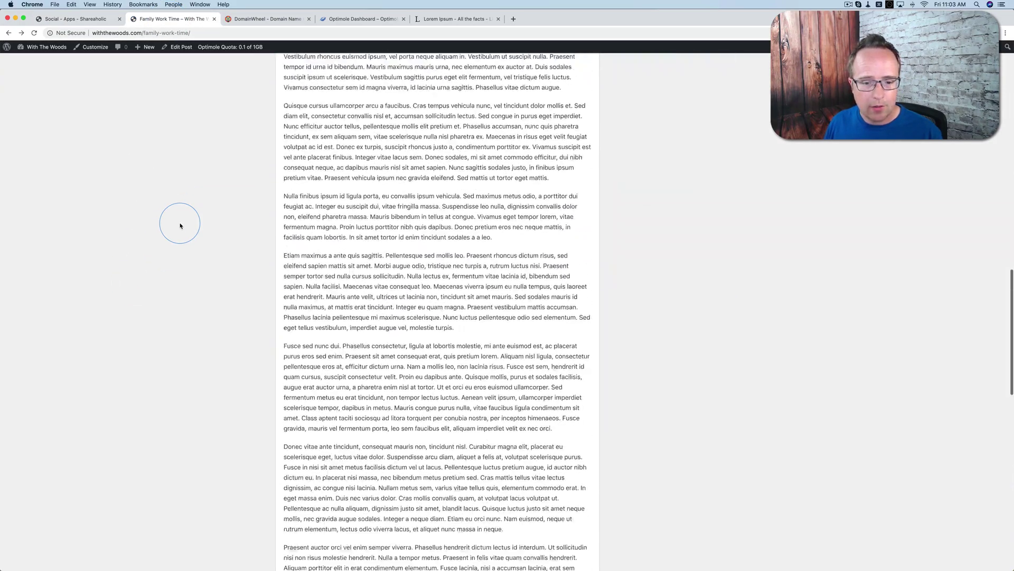
{"action": "scroll", "coordinate": [179, 225], "scroll_direction": "down", "scroll_amount": 10}
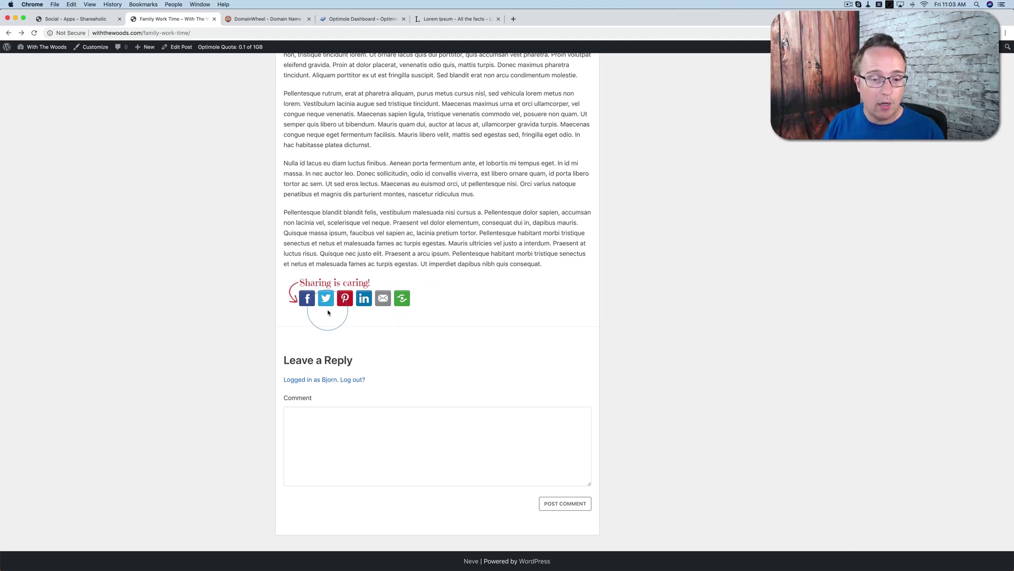
Examine the additional sharing services offered below the post, close the list and look over the whole post again
{"action": "left_click", "coordinate": [409, 302]}
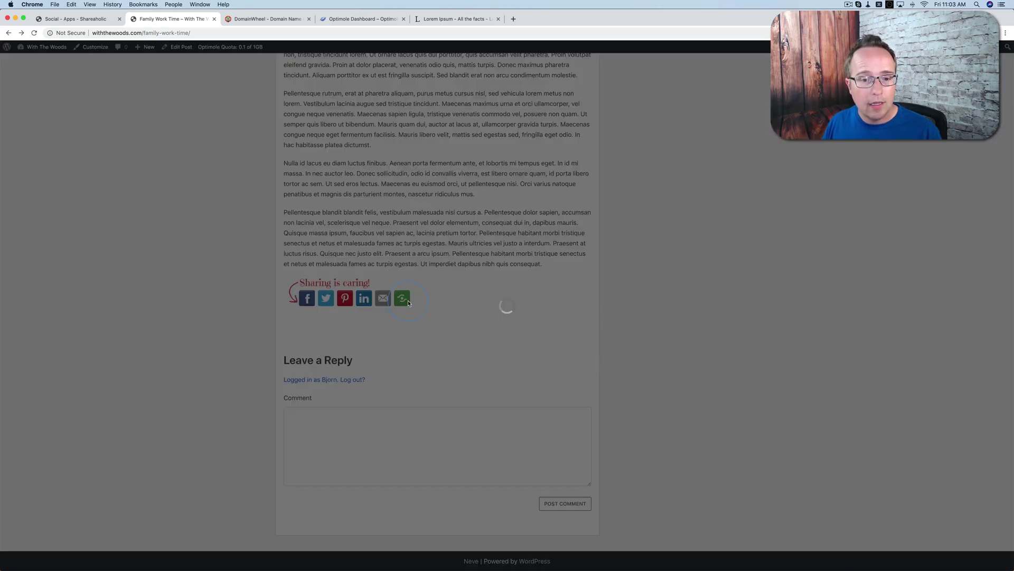
{"action": "scroll", "coordinate": [433, 159], "scroll_direction": "down", "scroll_amount": 10}
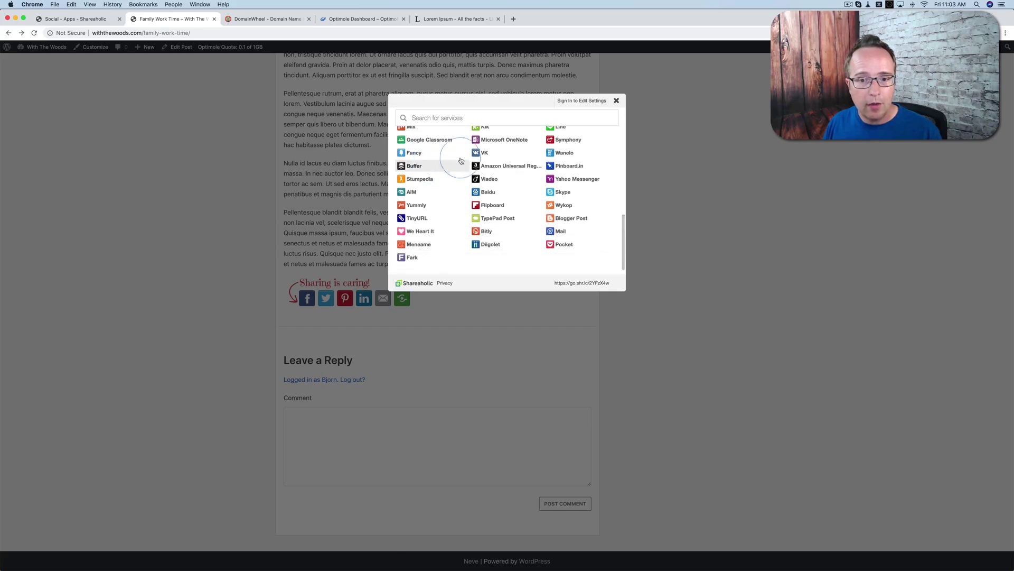
{"action": "left_click", "coordinate": [616, 101]}
{"action": "scroll", "coordinate": [536, 326], "scroll_direction": "up", "scroll_amount": 15}
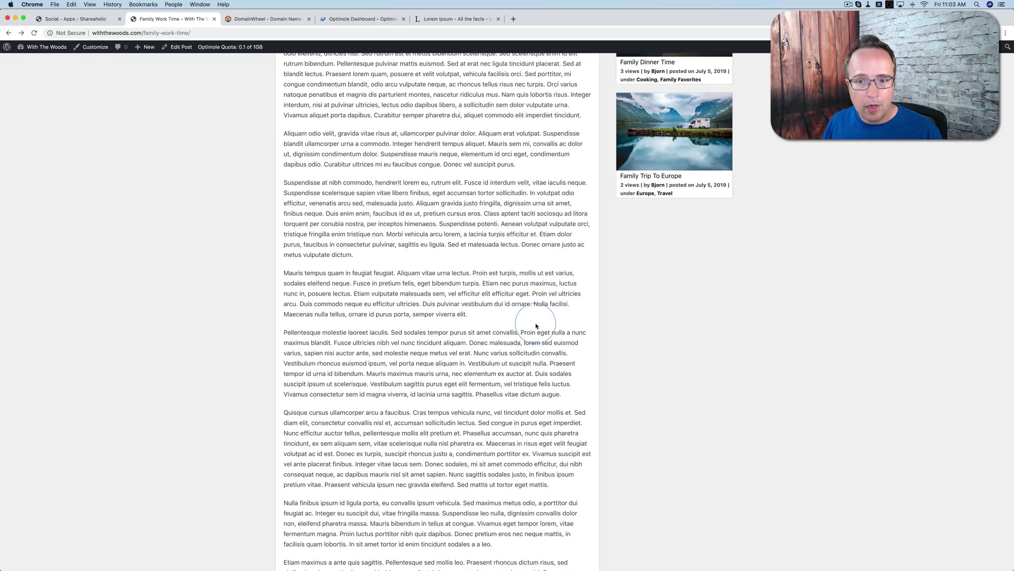
{"action": "scroll", "coordinate": [536, 326], "scroll_direction": "up", "scroll_amount": 15}
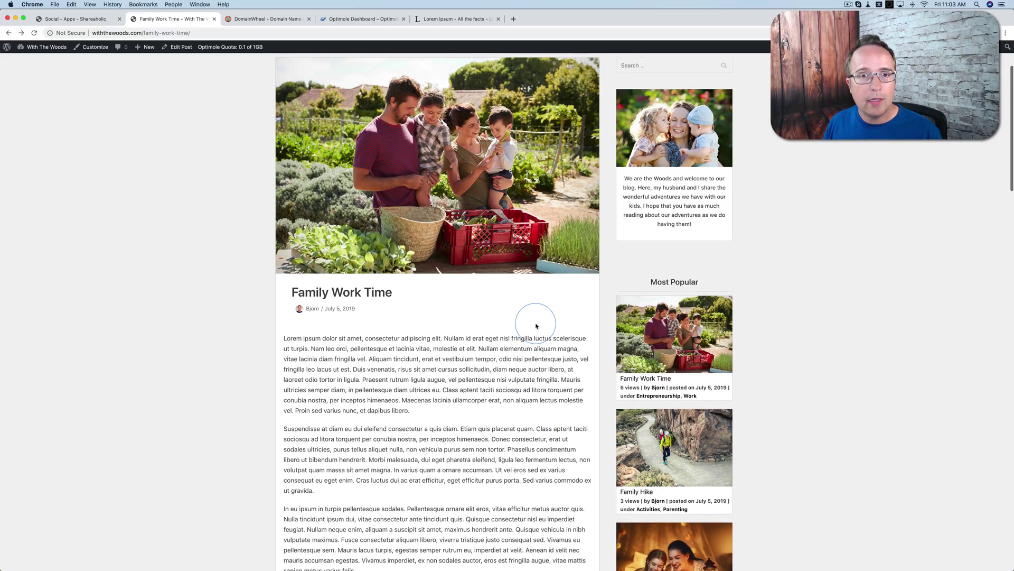
{"action": "scroll", "coordinate": [270, 257], "scroll_direction": "down", "scroll_amount": 20}
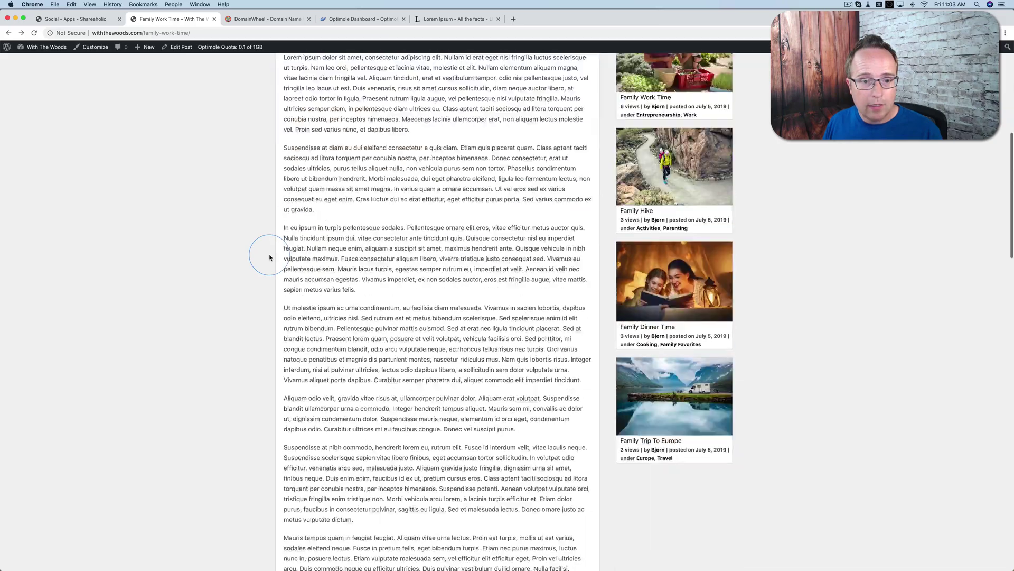
{"action": "scroll", "coordinate": [270, 257], "scroll_direction": "down", "scroll_amount": 2}
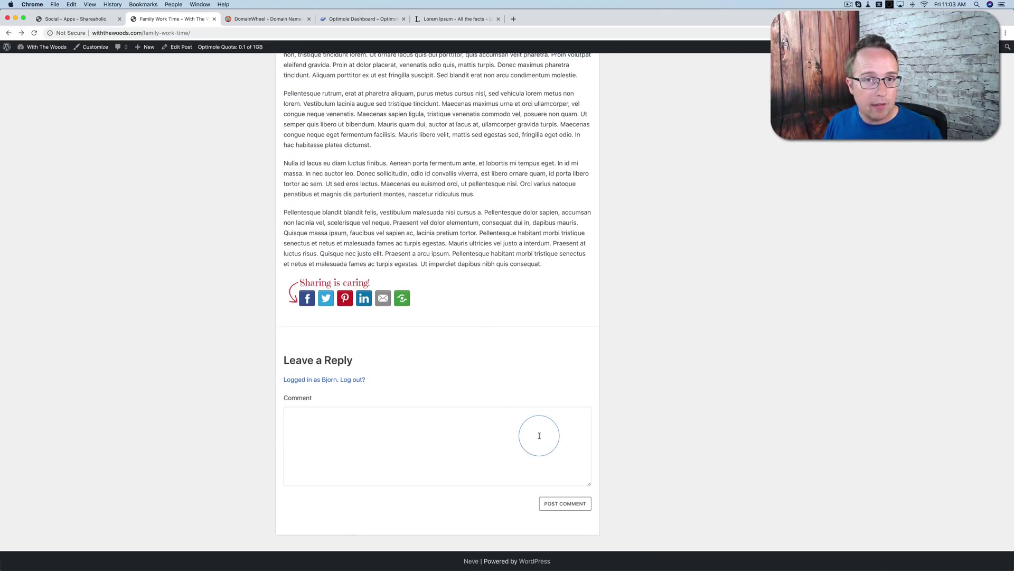
Enable the post_below_content Related Content app among Shareaholic's Engage apps
{"action": "left_click", "coordinate": [87, 20]}
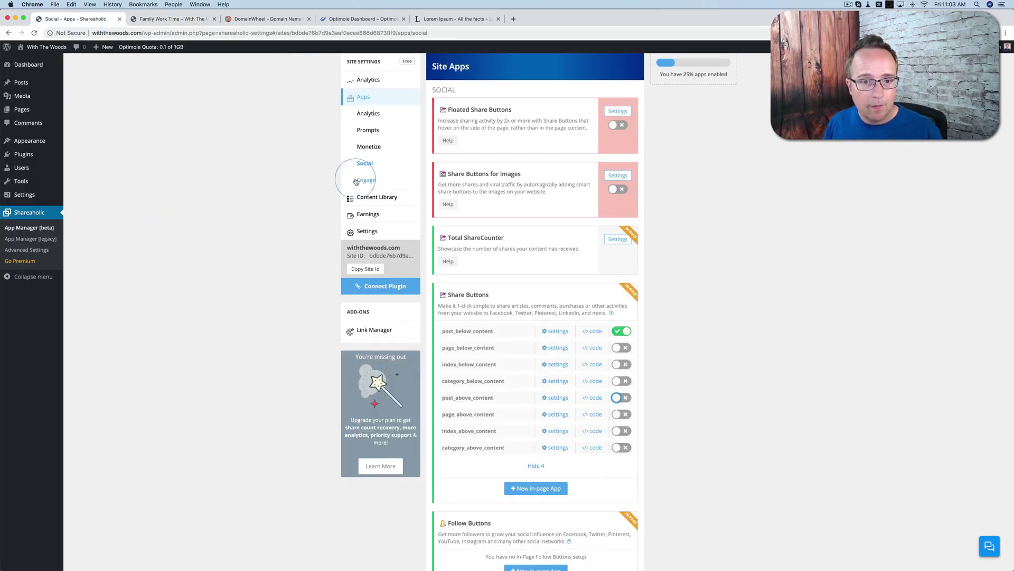
{"action": "left_click", "coordinate": [374, 181]}
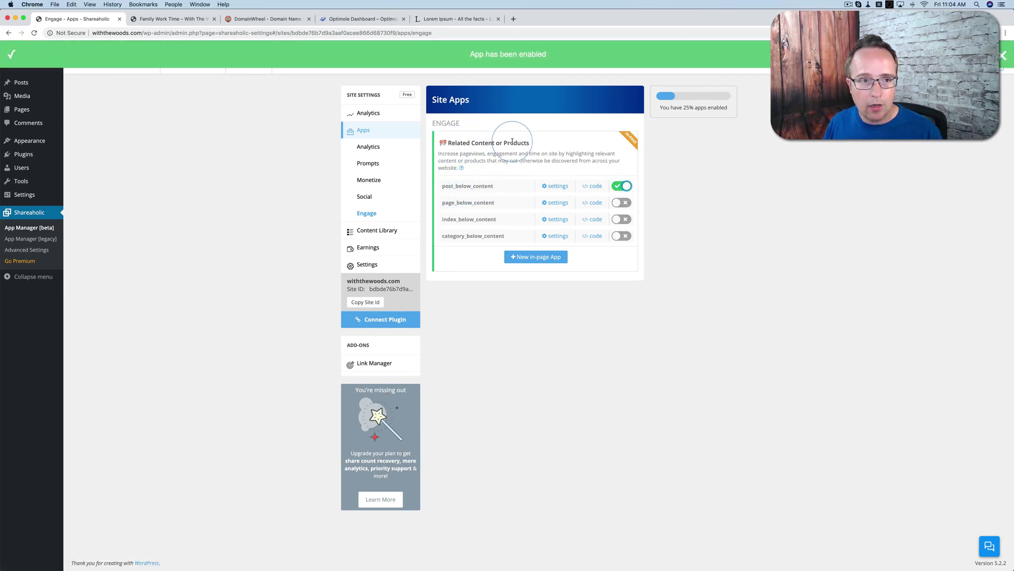
Reload the Family Work Time post, check the related content below the article and return to Shareaholic's Engage apps
{"action": "left_click", "coordinate": [174, 18]}
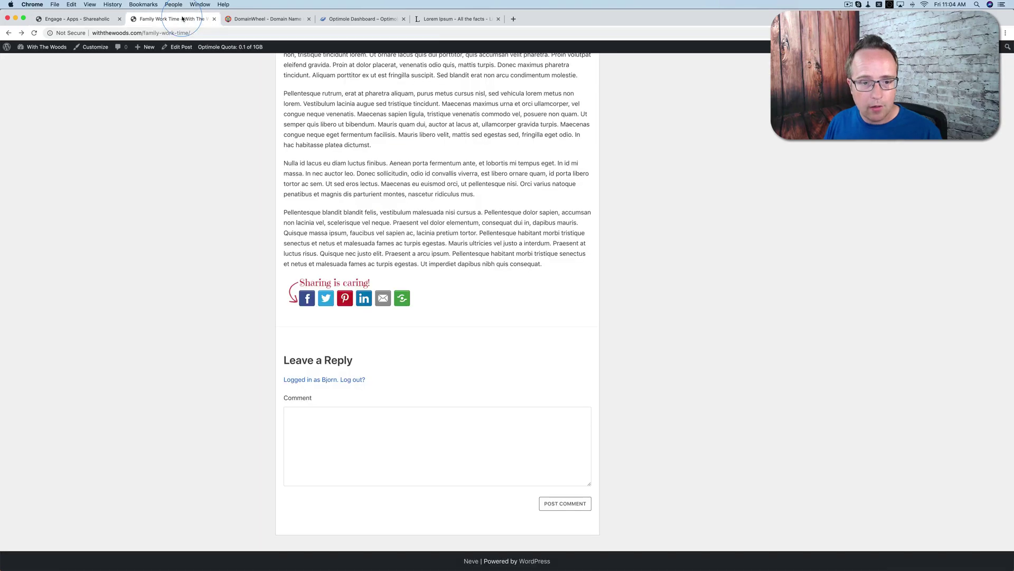
{"action": "key", "text": "super+r"}
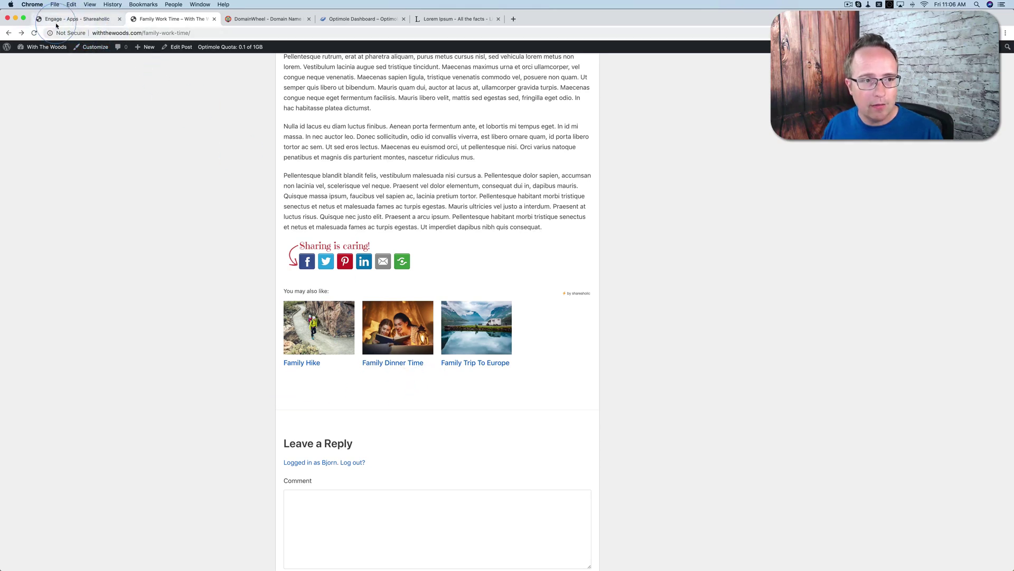
{"action": "left_click", "coordinate": [73, 19]}
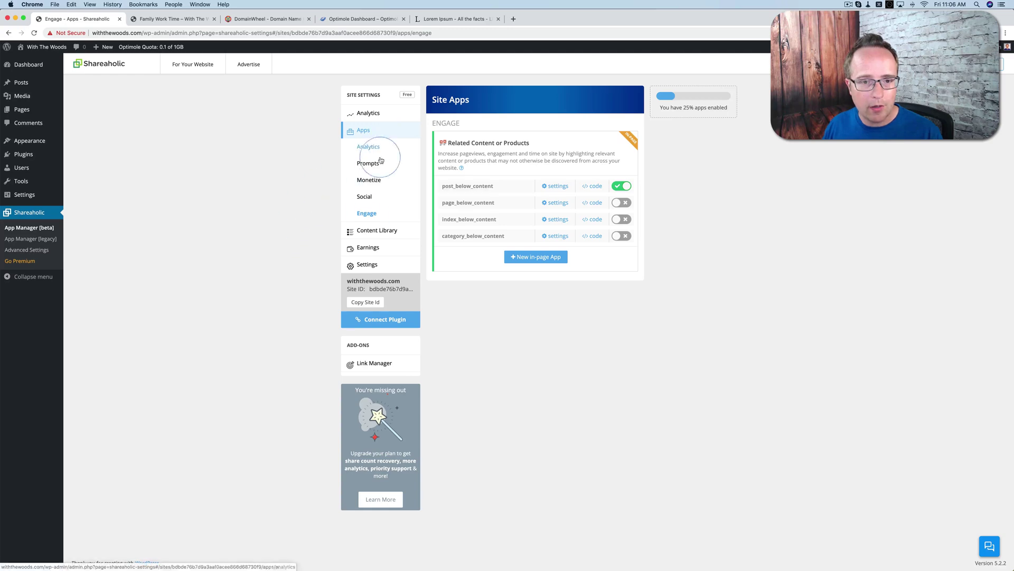
Try the Aloha and Card themes in the layout settings of the post_below_content Related Content app
{"action": "left_click", "coordinate": [556, 187]}
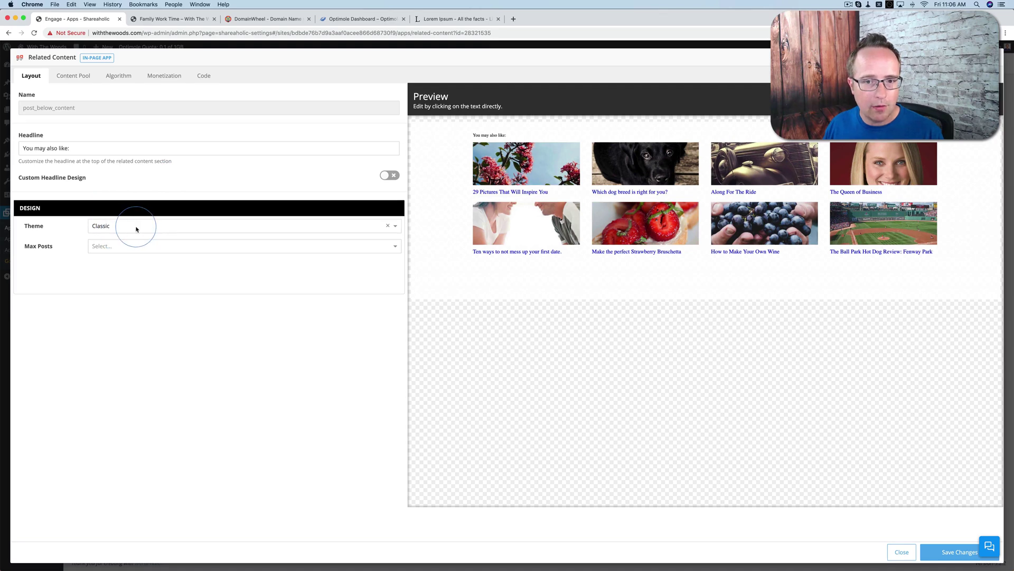
{"action": "left_click", "coordinate": [162, 219]}
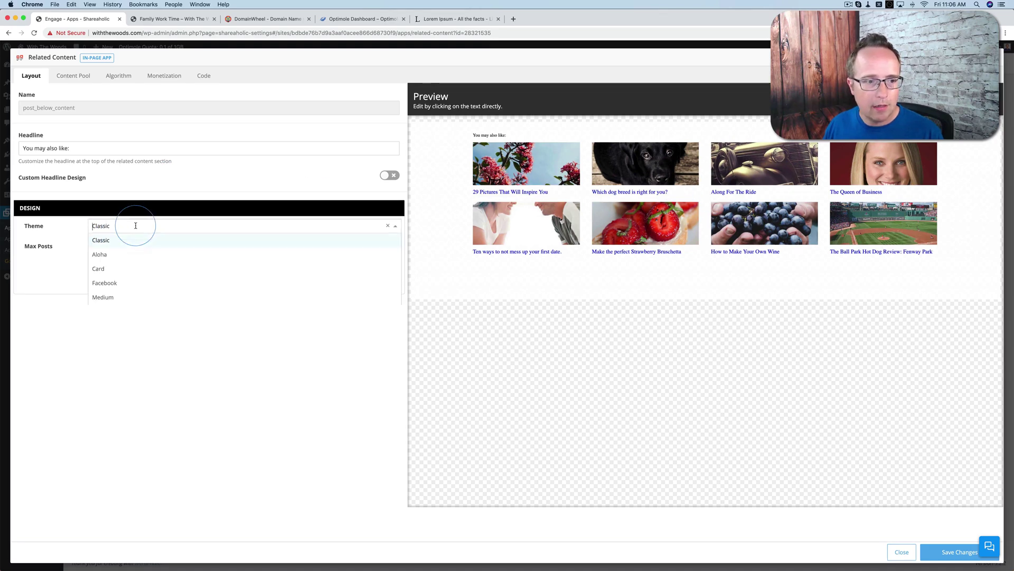
{"action": "left_click", "coordinate": [113, 249]}
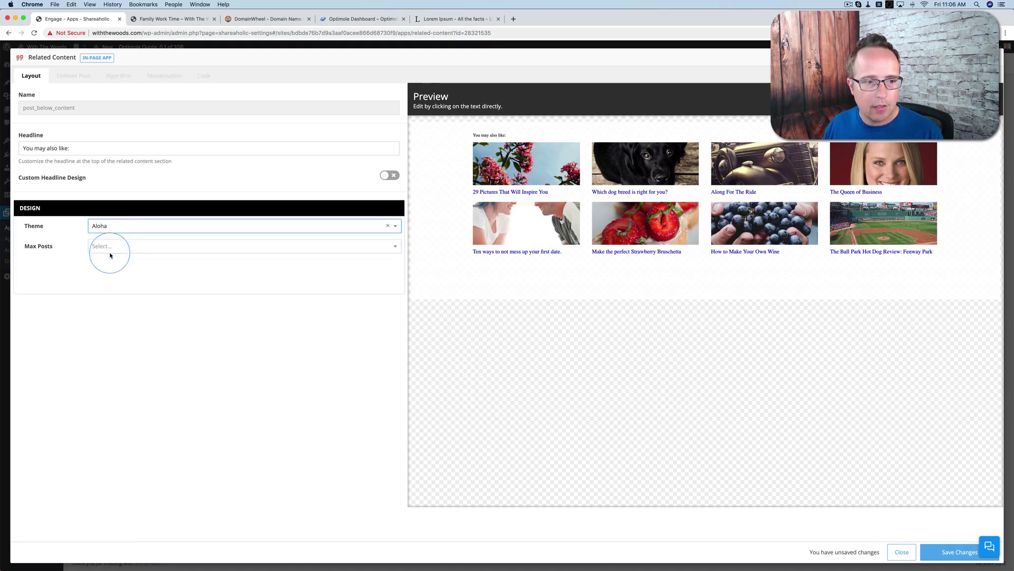
{"action": "left_click", "coordinate": [151, 221]}
{"action": "left_click", "coordinate": [140, 267]}
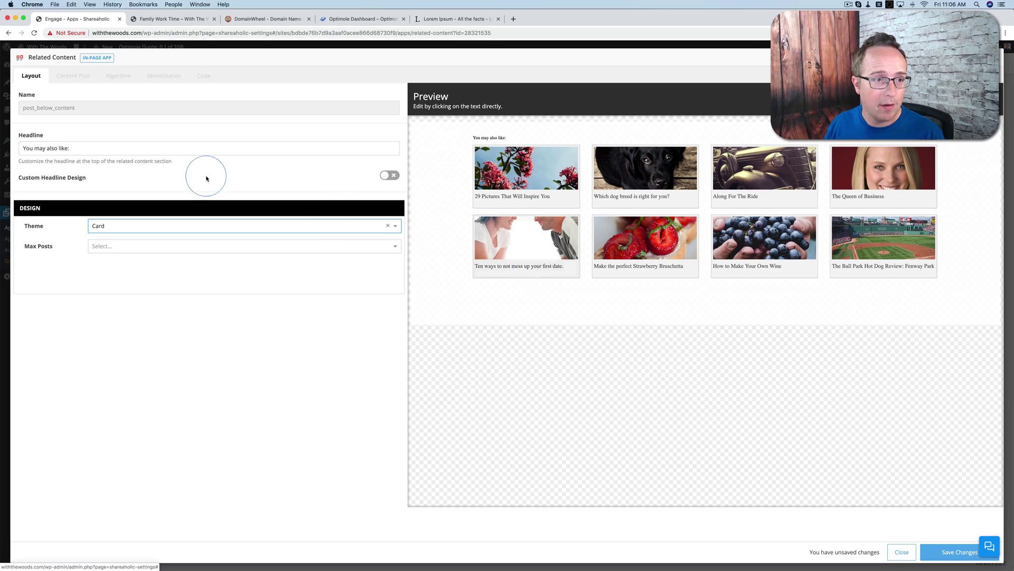
{"action": "left_click_drag", "start_coordinate": [79, 148], "coordinate": [30, 148]}
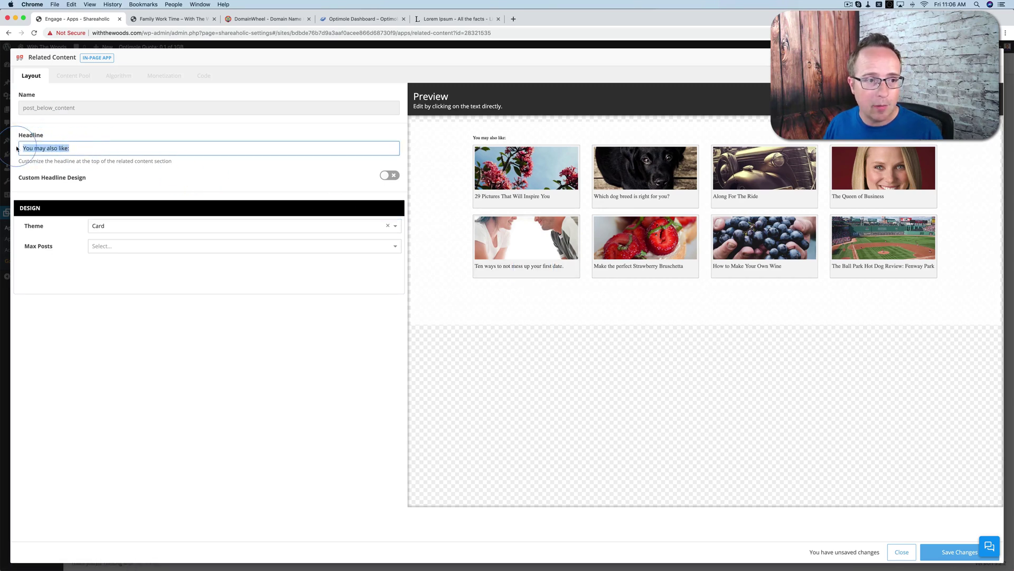
Discard the unsaved layout changes, review the Content Pool filters and close the Related Content settings
{"action": "left_click", "coordinate": [73, 76]}
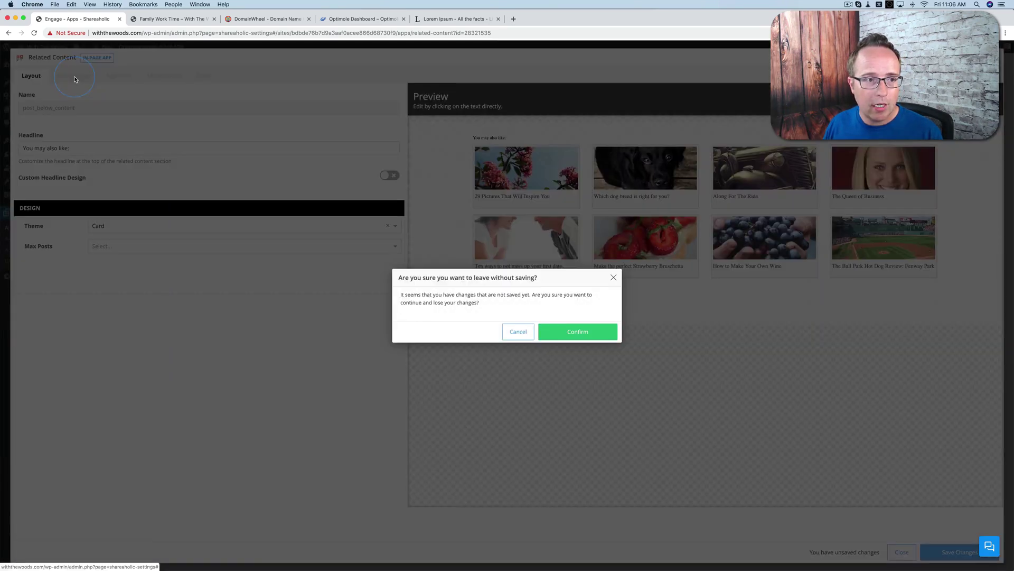
{"action": "left_click", "coordinate": [579, 333]}
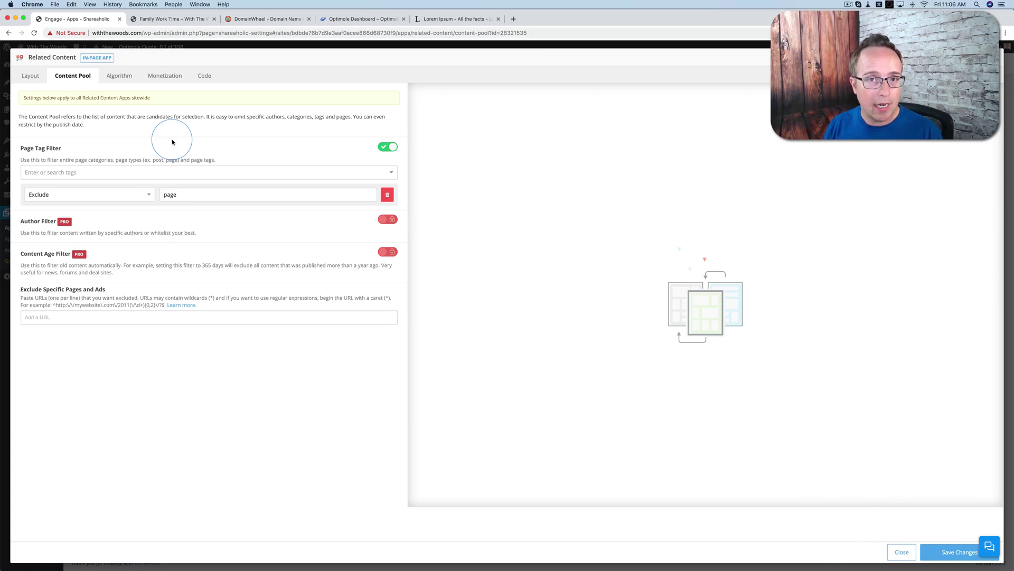
{"action": "left_click", "coordinate": [993, 58]}
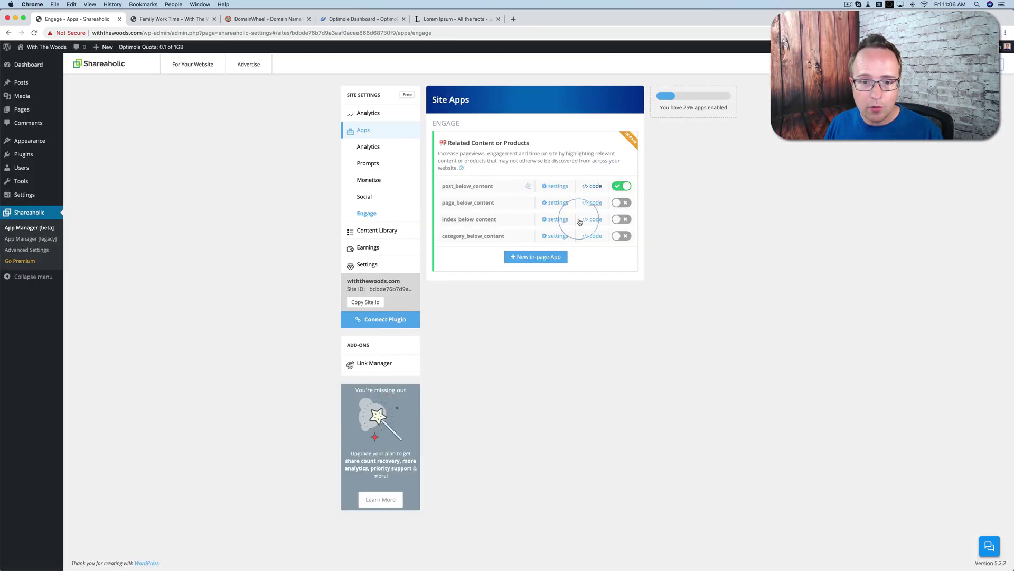
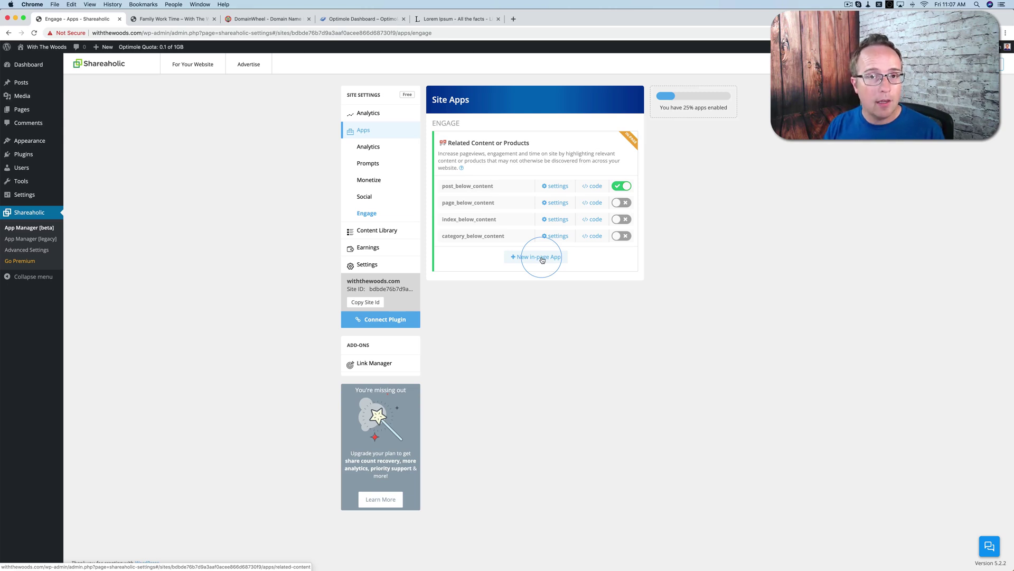
Review the Monetization options of the post_below_content Related Content app, close them and look at the end of the Family Work Time post again
{"action": "left_click", "coordinate": [555, 186]}
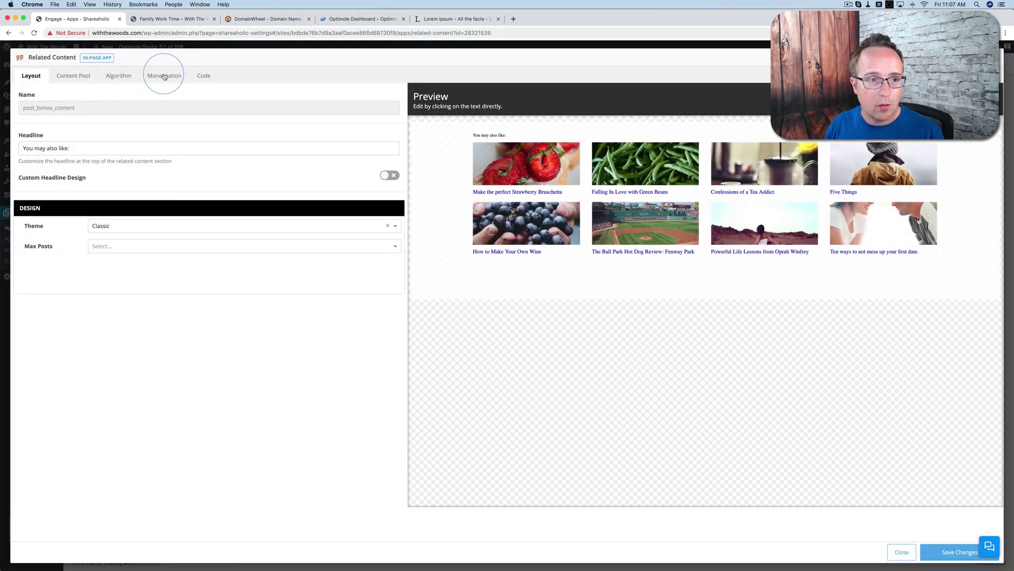
{"action": "left_click", "coordinate": [163, 76]}
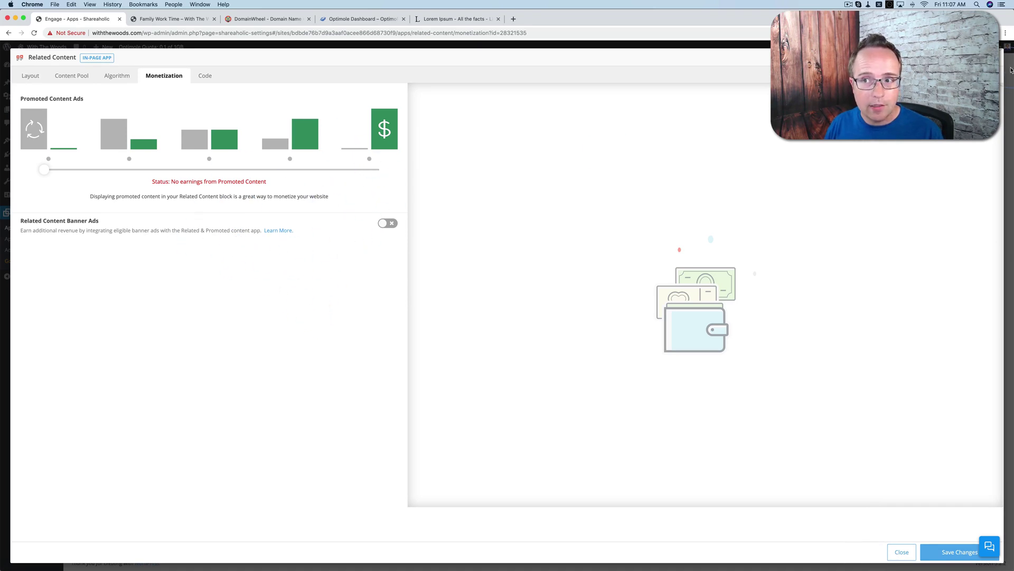
{"action": "left_click", "coordinate": [1000, 60]}
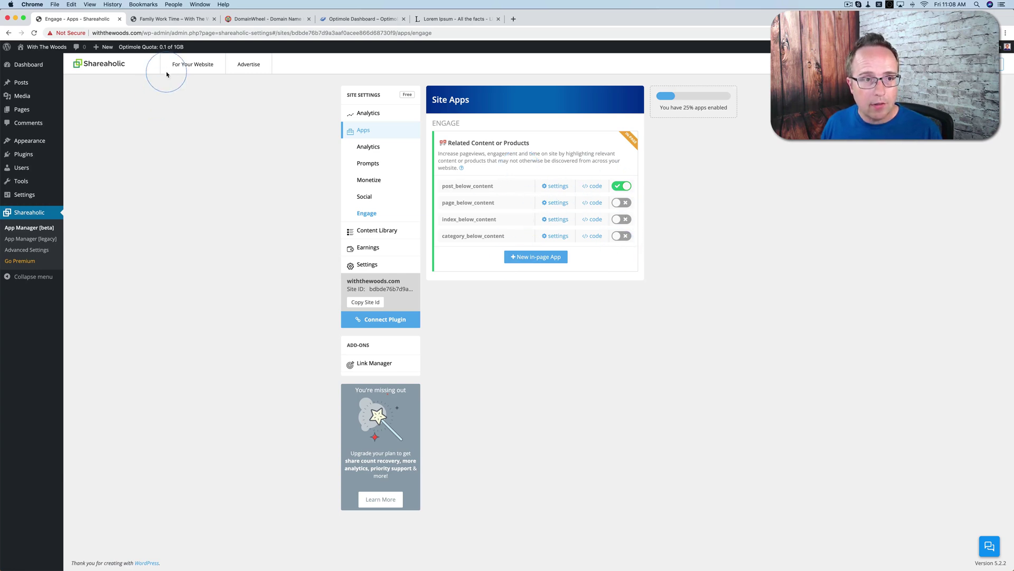
{"action": "left_click", "coordinate": [169, 19]}
{"action": "scroll", "coordinate": [198, 324], "scroll_direction": "down", "scroll_amount": 3}
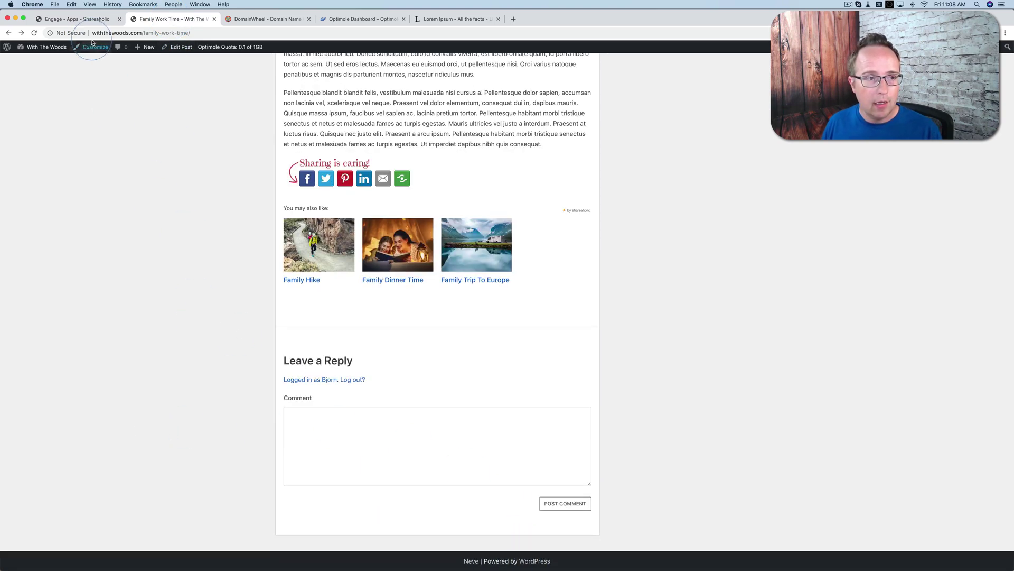
Leave the post, open the theme customizer and bring up the Footer settings with the site's footer in view
{"action": "left_click", "coordinate": [82, 19]}
{"action": "mouse_move", "coordinate": [30, 141]}
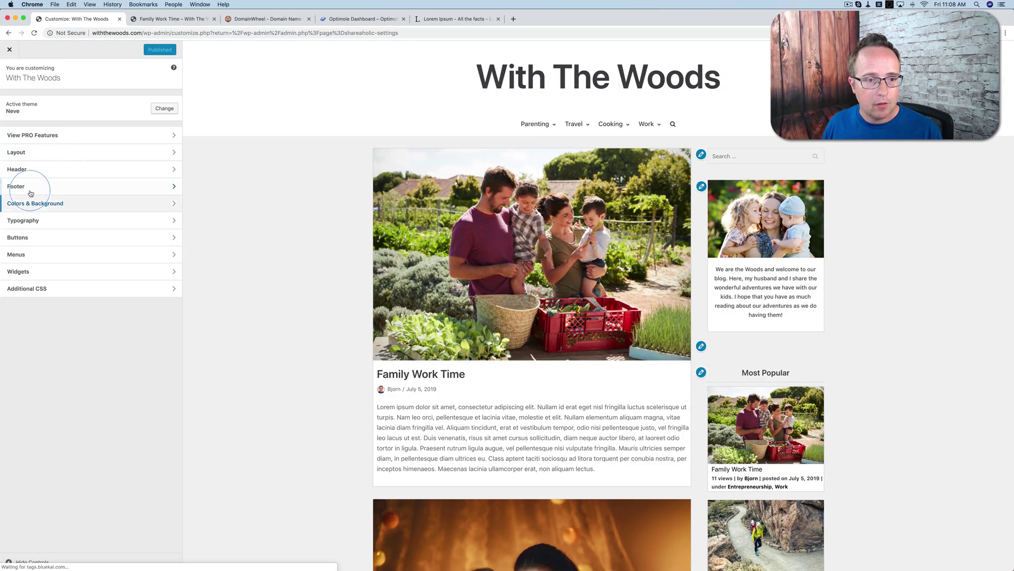
{"action": "left_click", "coordinate": [41, 189]}
{"action": "scroll", "coordinate": [277, 245], "scroll_direction": "down", "scroll_amount": 10}
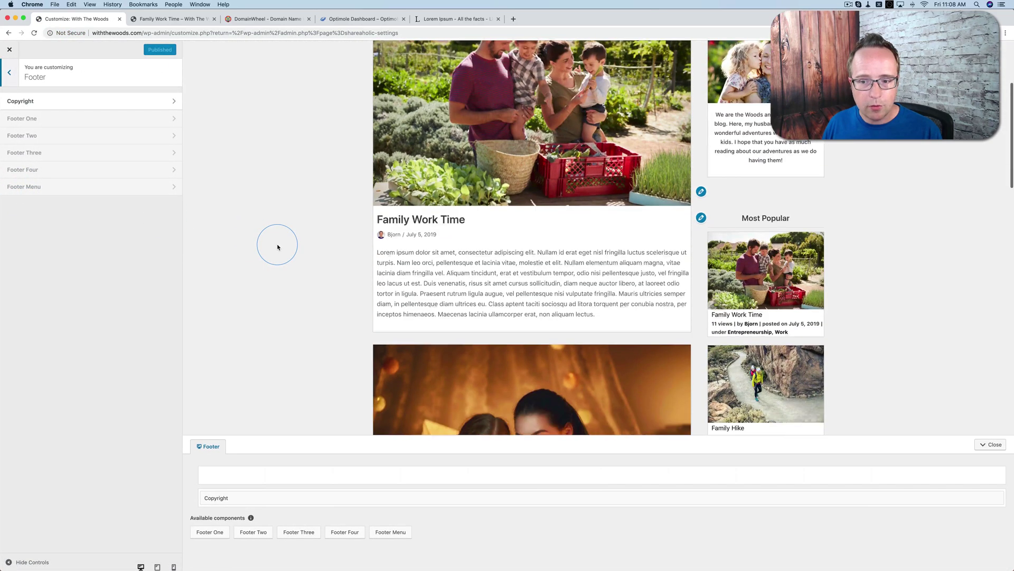
{"action": "scroll", "coordinate": [277, 245], "scroll_direction": "down", "scroll_amount": 5}
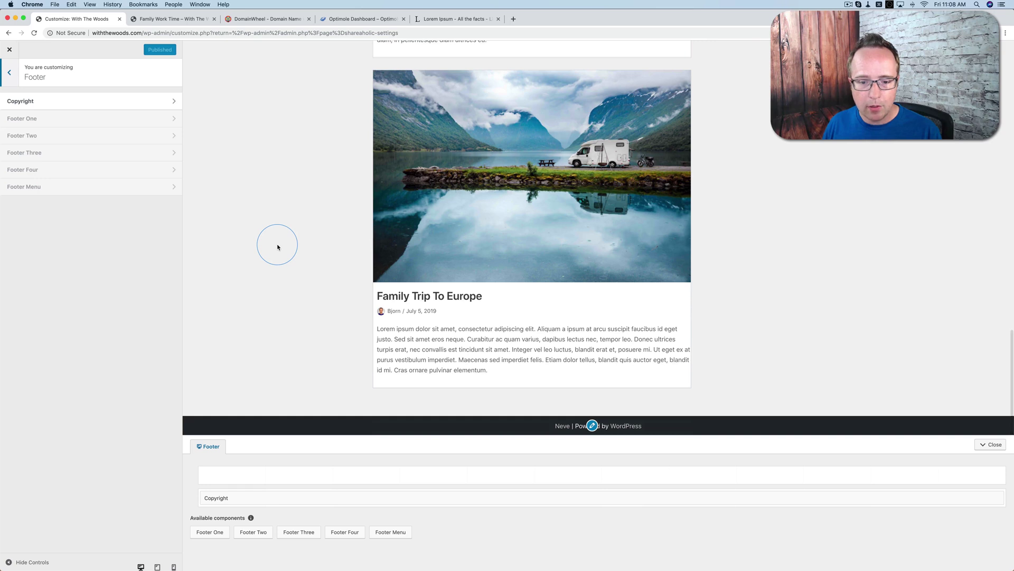
Replace the content of the footer's Copyright paragraph with "With The Woods &copy; 2019"
{"action": "left_click", "coordinate": [586, 431]}
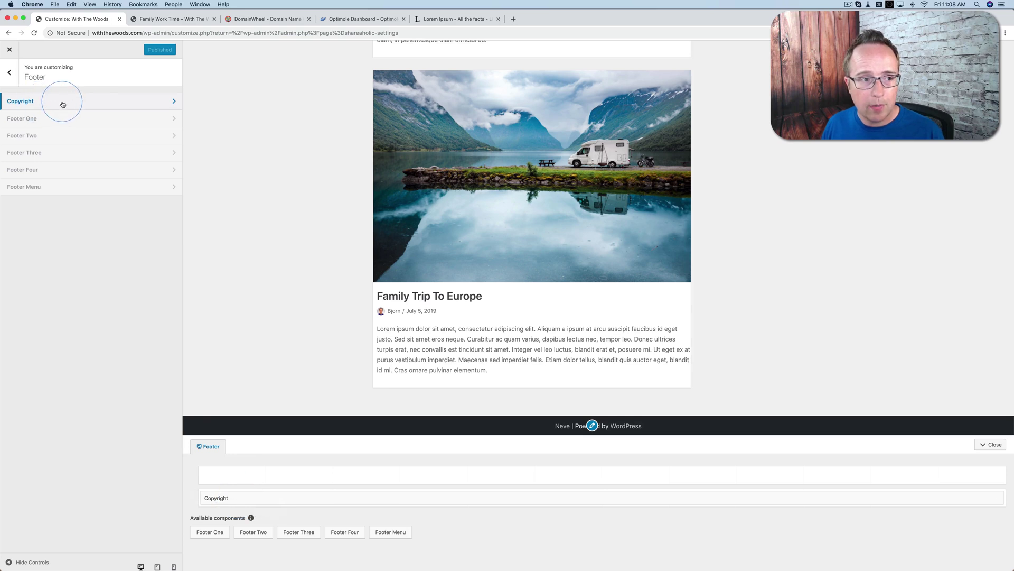
{"action": "left_click", "coordinate": [38, 105]}
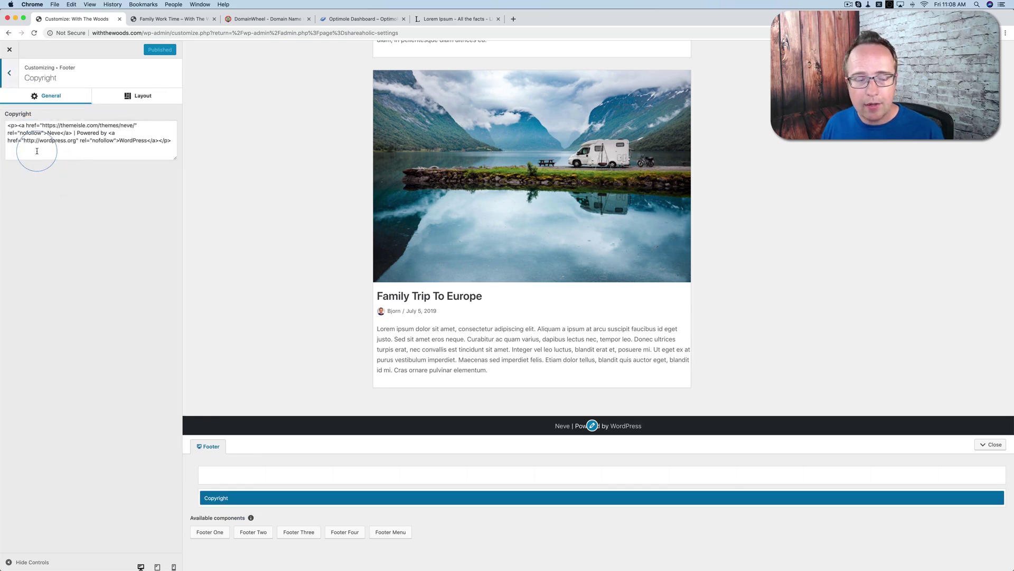
{"action": "left_click_drag", "start_coordinate": [37, 151], "coordinate": [17, 125]}
{"action": "key", "text": "BackSpace"}
{"action": "type", "text": "W"}
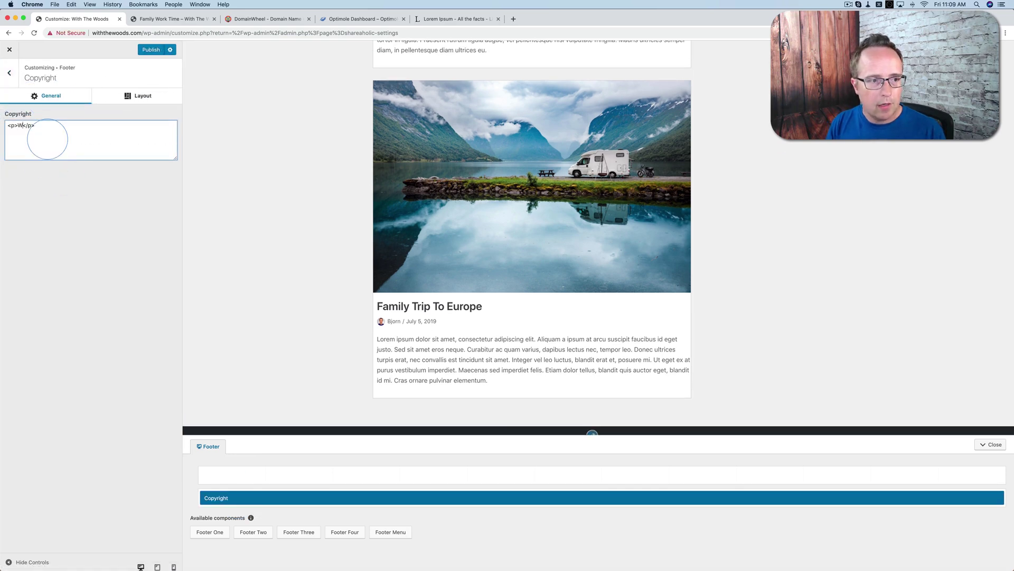
{"action": "type", "text": "ith The Woods"}
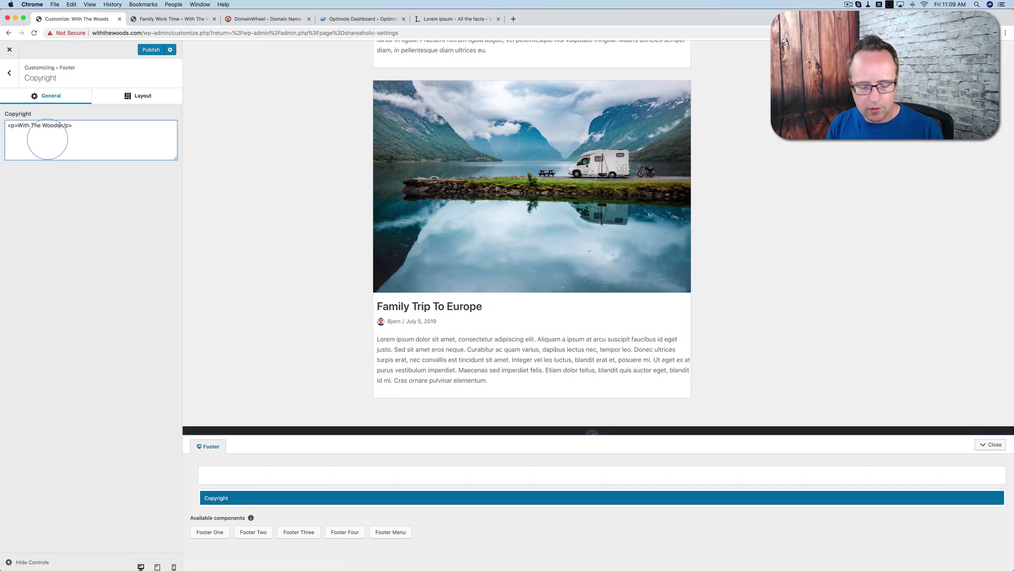
{"action": "type", "text": " &copy;"}
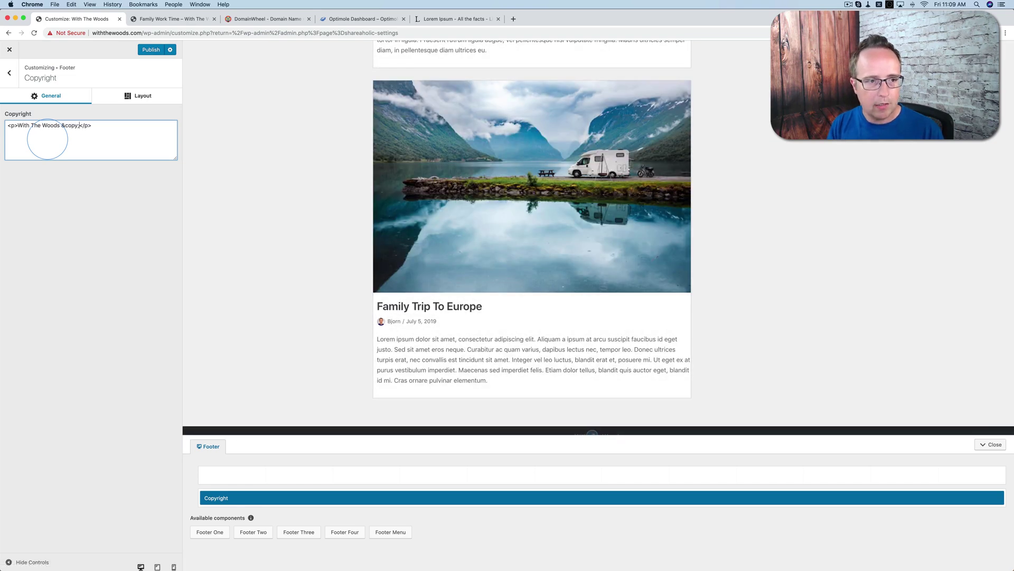
{"action": "type", "text": " 2019"}
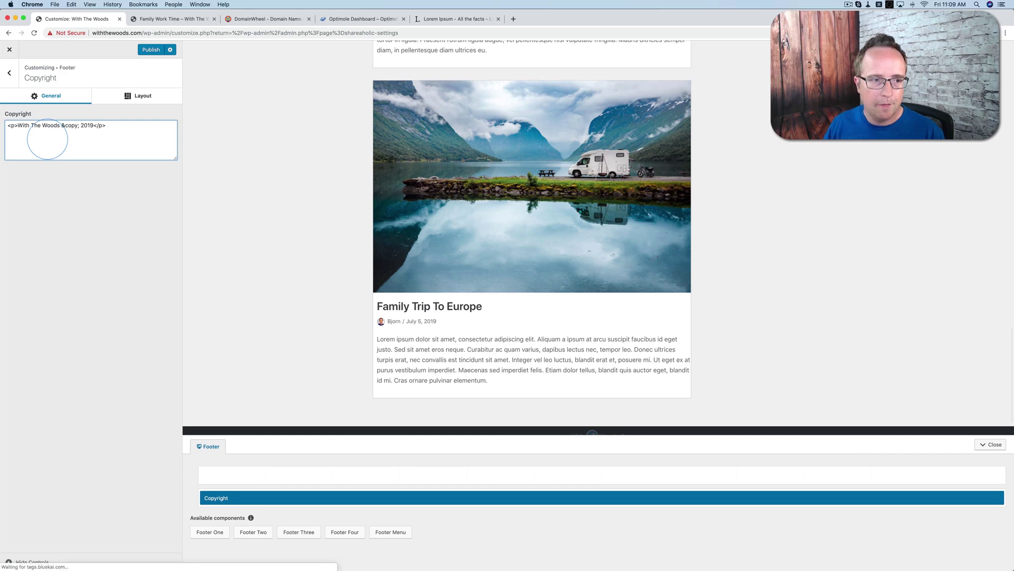
{"action": "left_click_drag", "start_coordinate": [62, 126], "coordinate": [79, 125]}
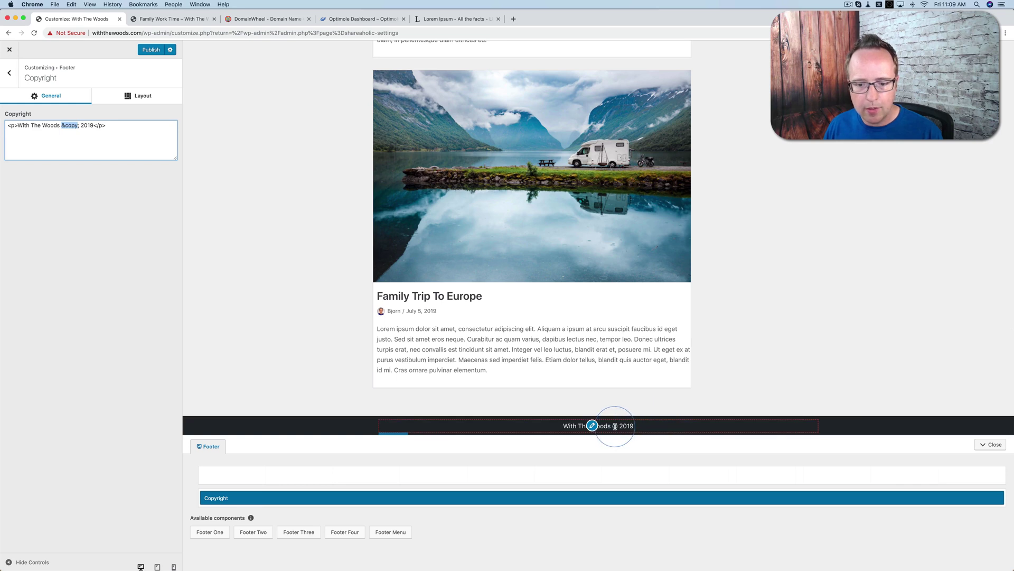
{"action": "left_click", "coordinate": [474, 536]}
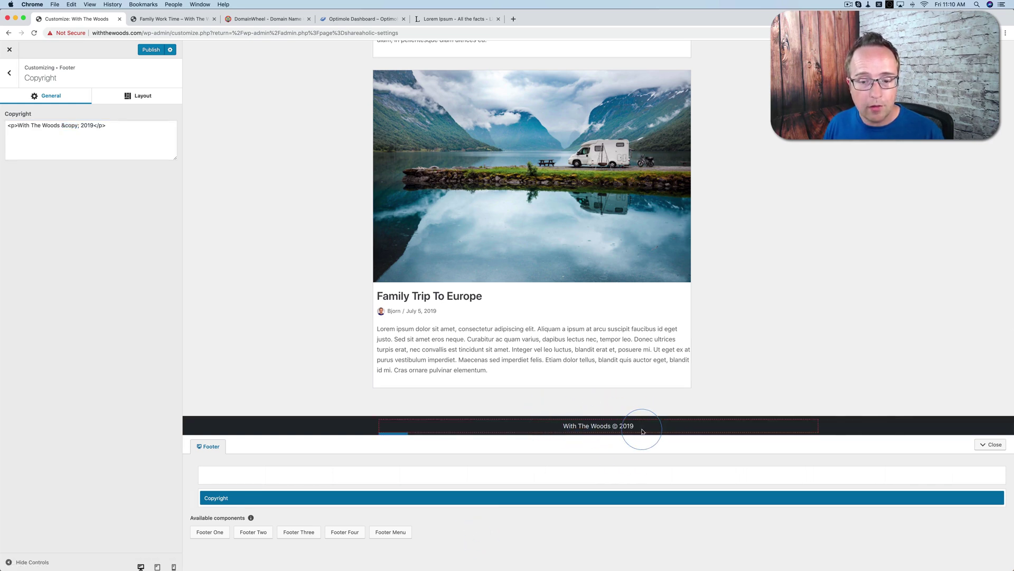
Narrow the Copyright component to half of the lower footer row and fill the other half with the Footer Menu component
{"action": "mouse_move", "coordinate": [990, 498]}
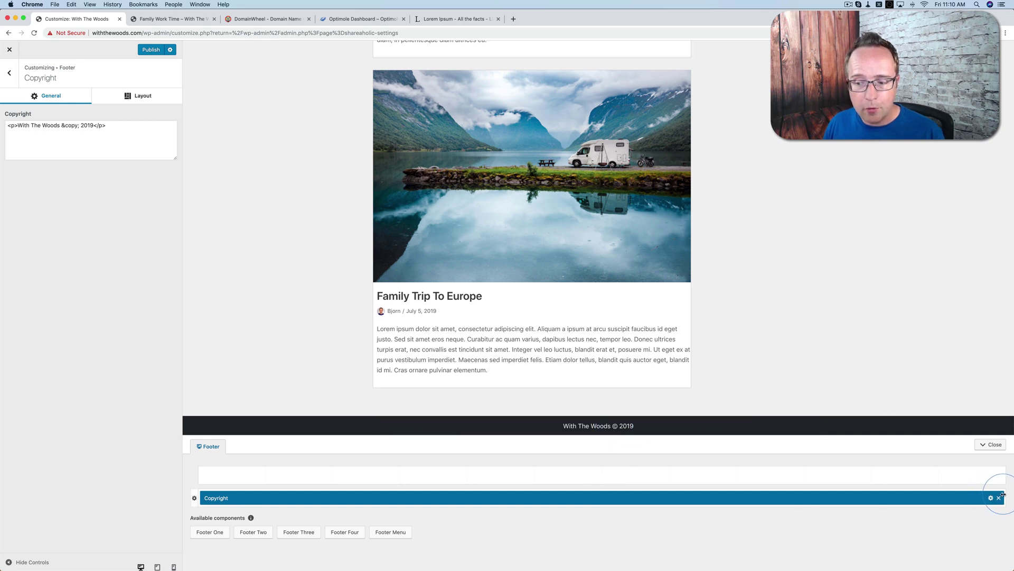
{"action": "left_click_drag", "start_coordinate": [1003, 494], "coordinate": [587, 501]}
{"action": "left_click_drag", "start_coordinate": [391, 532], "coordinate": [624, 501]}
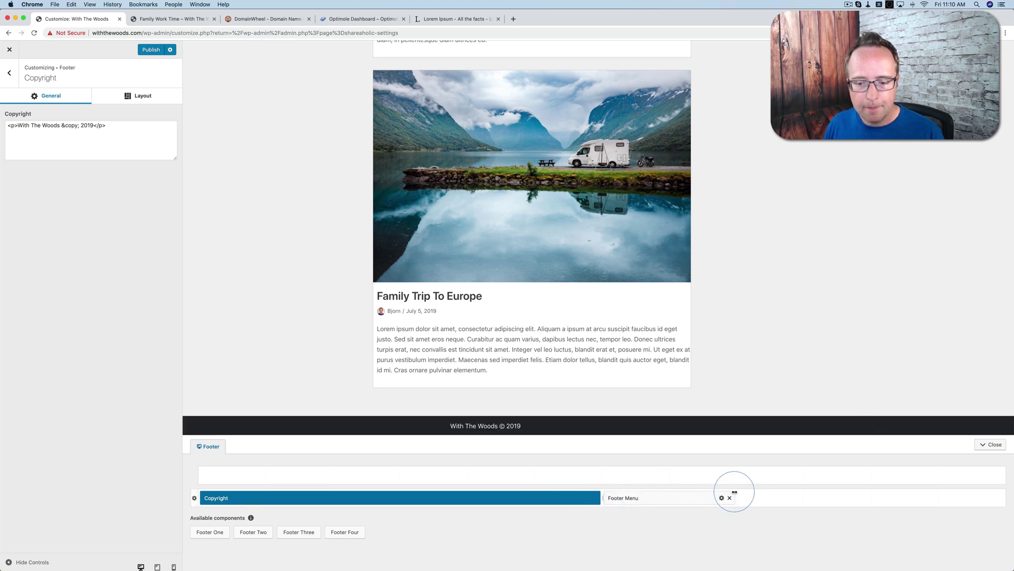
{"action": "left_click_drag", "start_coordinate": [734, 492], "coordinate": [1003, 496]}
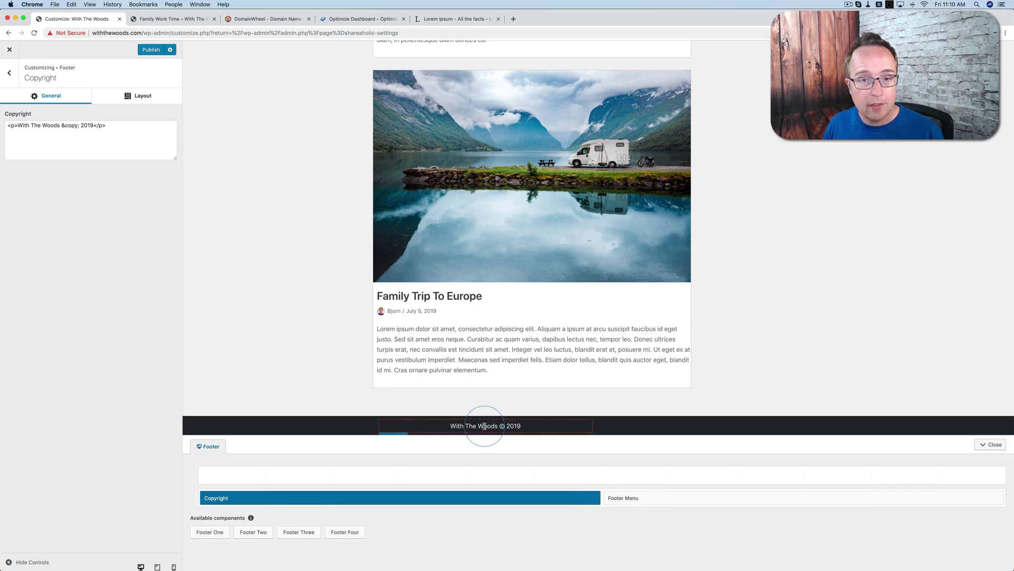
From the Footer Menu component's settings, create a new menu for the Footer Menu location
{"action": "left_click", "coordinate": [651, 502]}
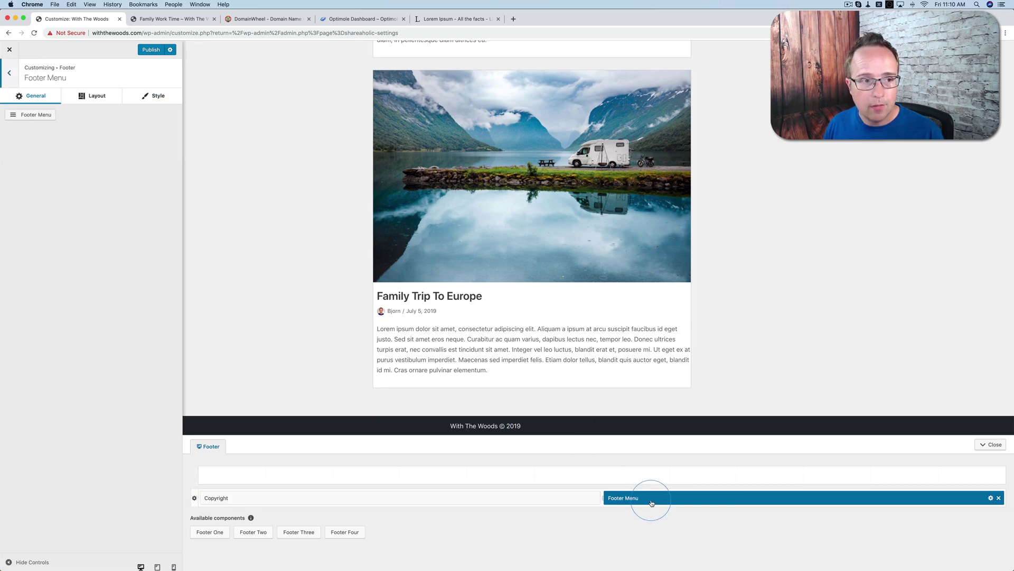
{"action": "left_click", "coordinate": [35, 118]}
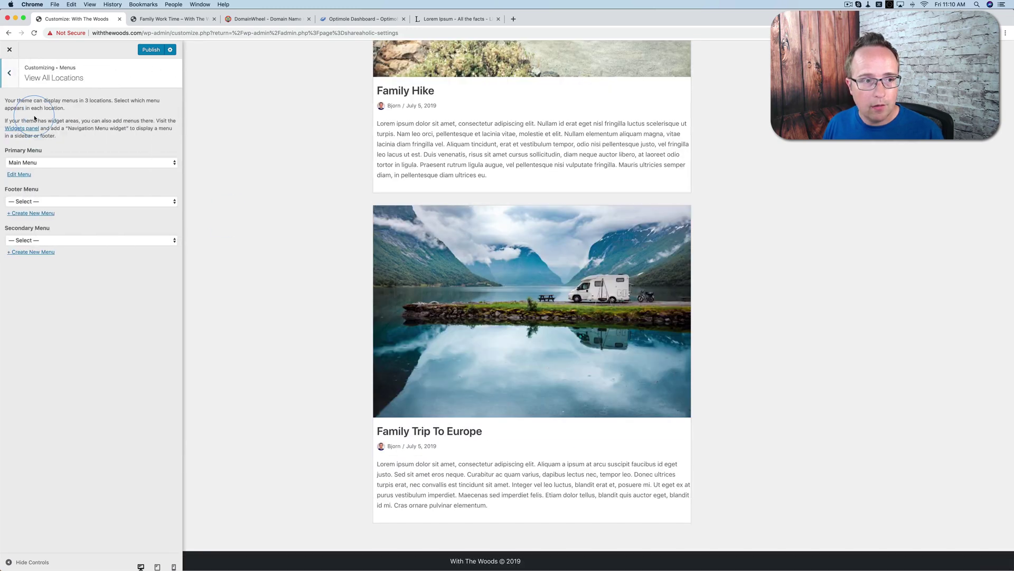
{"action": "left_click", "coordinate": [34, 213]}
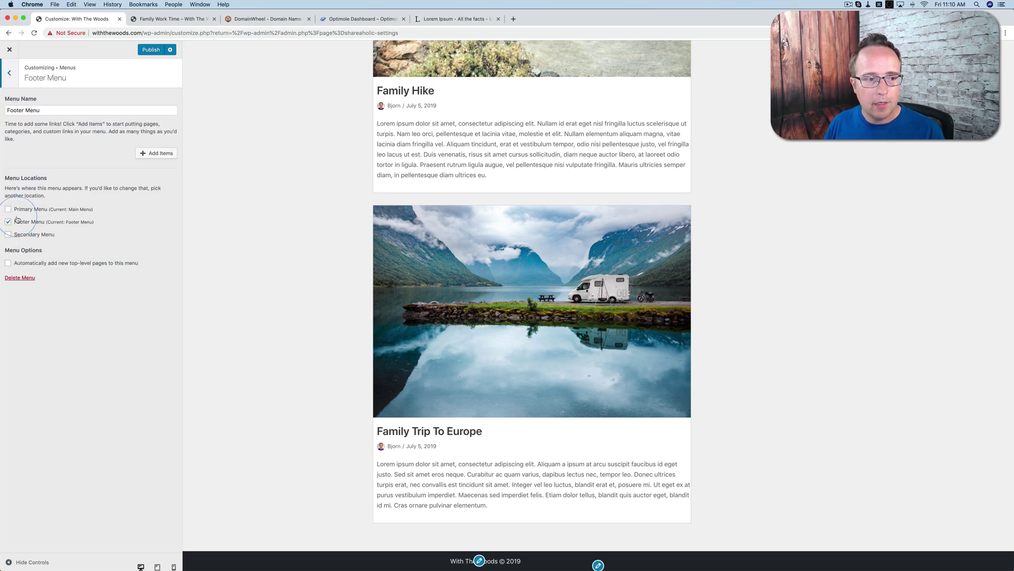
Add new pages About Us, Privacy, Terms of Service and Contact to the footer menu, and move Contact directly below About Us
{"action": "left_click", "coordinate": [157, 155]}
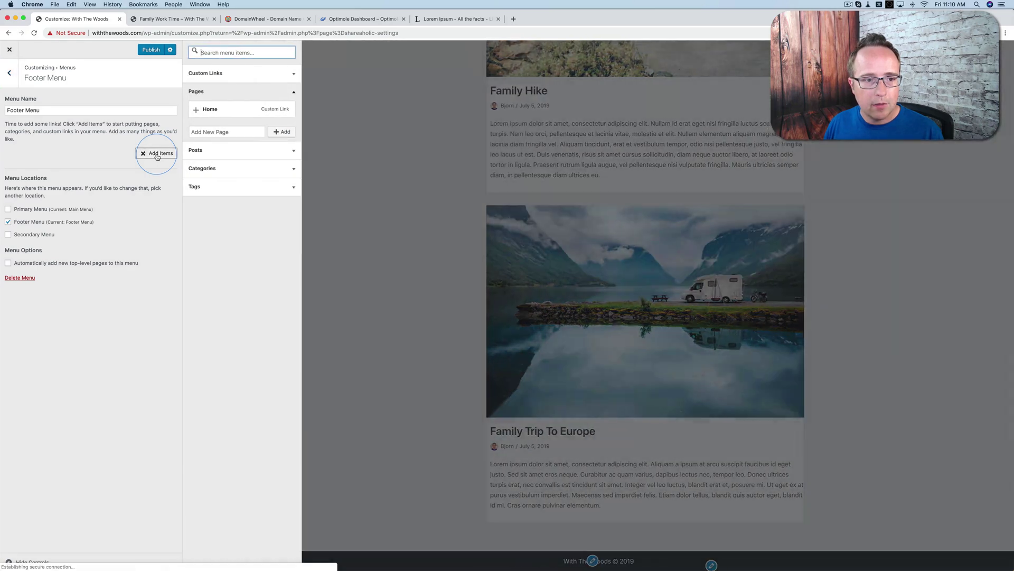
{"action": "left_click", "coordinate": [225, 132]}
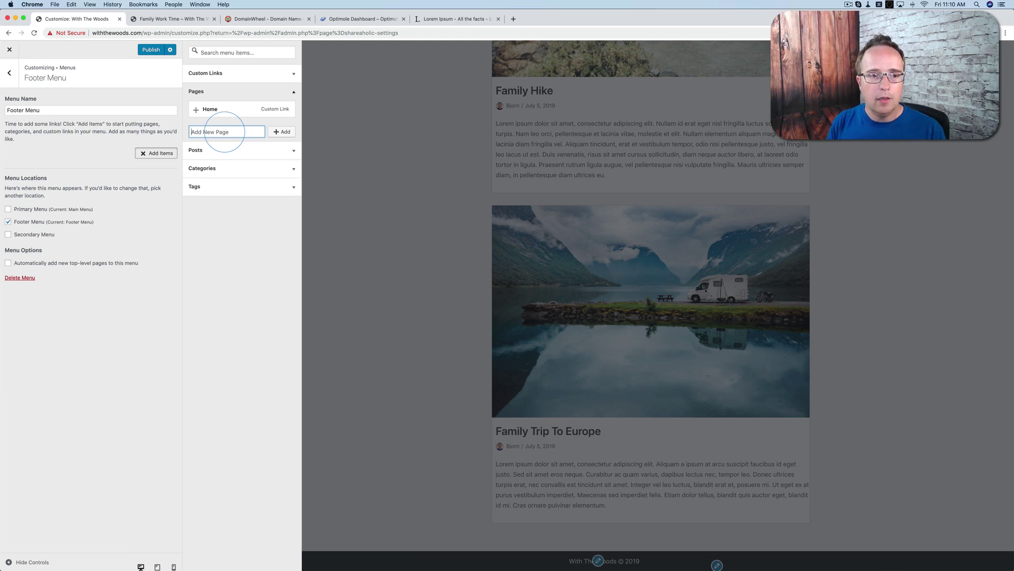
{"action": "type", "text": "About Us"}
{"action": "key", "text": "Return"}
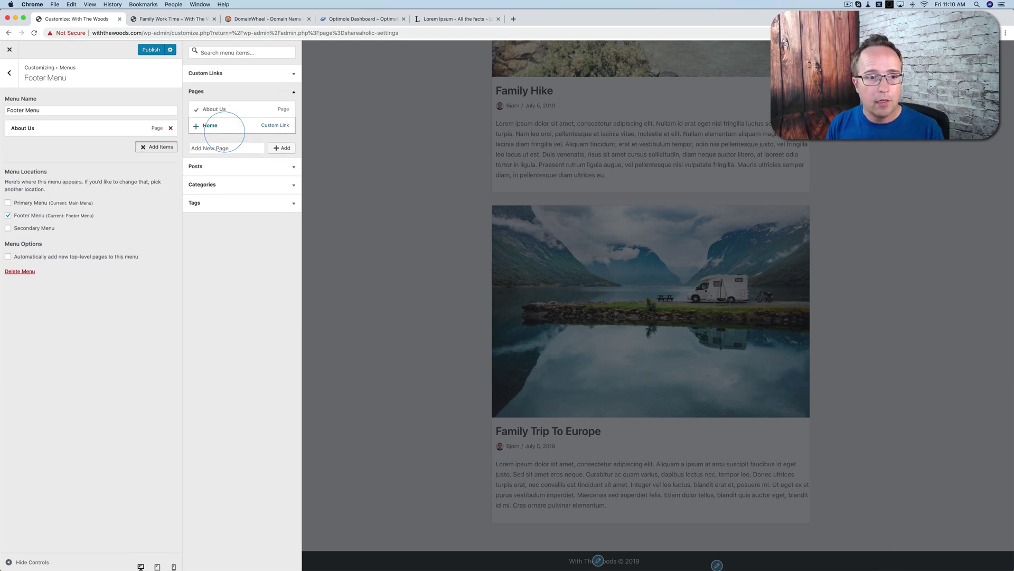
{"action": "type", "text": "Privacy"}
{"action": "key", "text": "Return"}
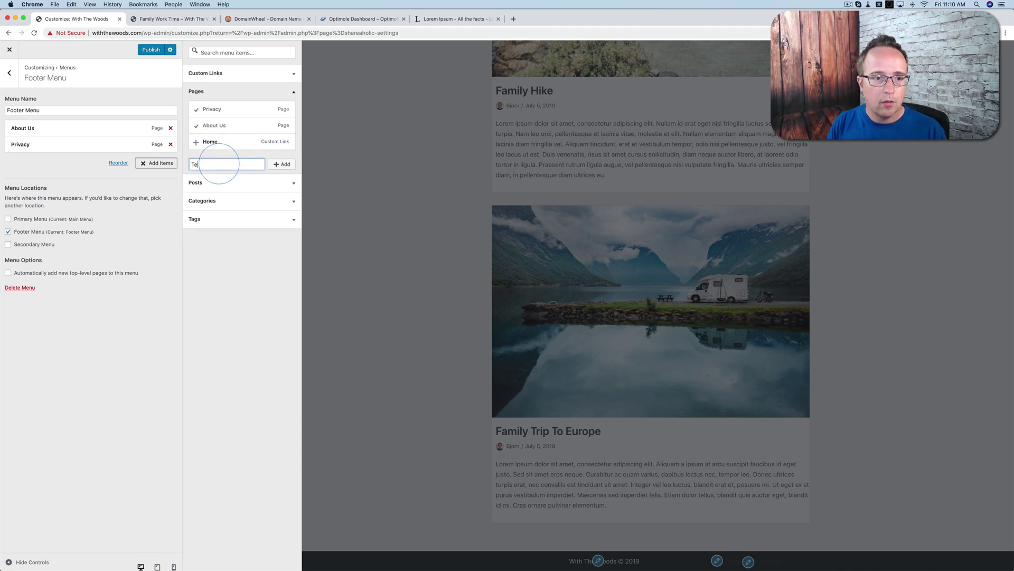
{"action": "type", "text": "Terms of Service"}
{"action": "key", "text": "Return"}
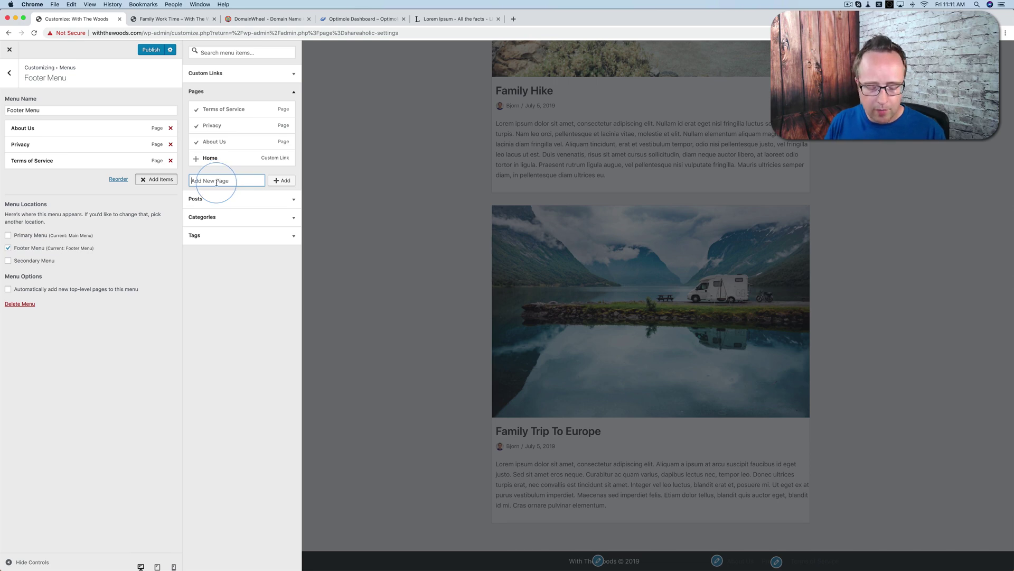
{"action": "type", "text": "Contact"}
{"action": "key", "text": "Return"}
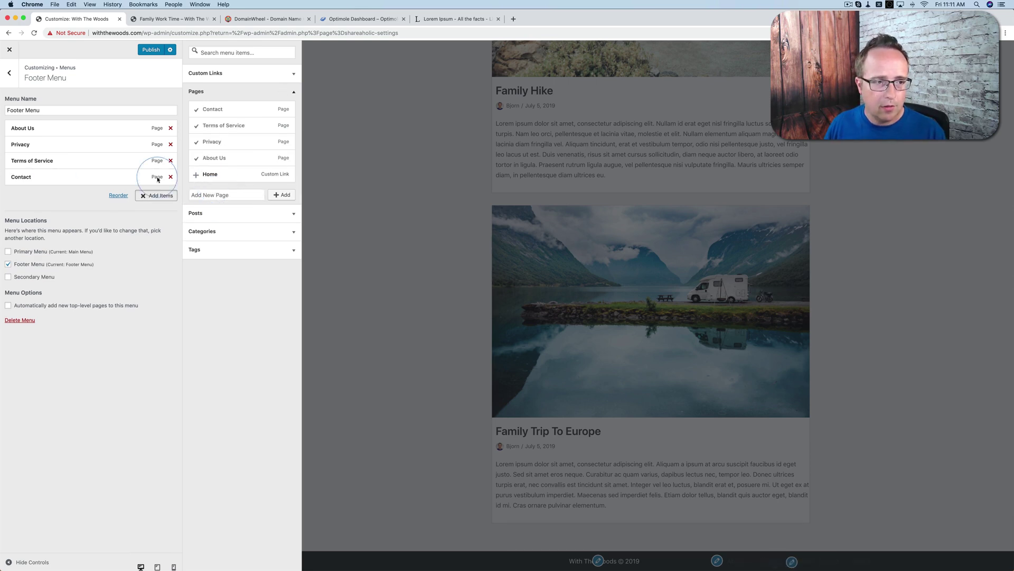
{"action": "left_click_drag", "start_coordinate": [45, 179], "coordinate": [473, 364]}
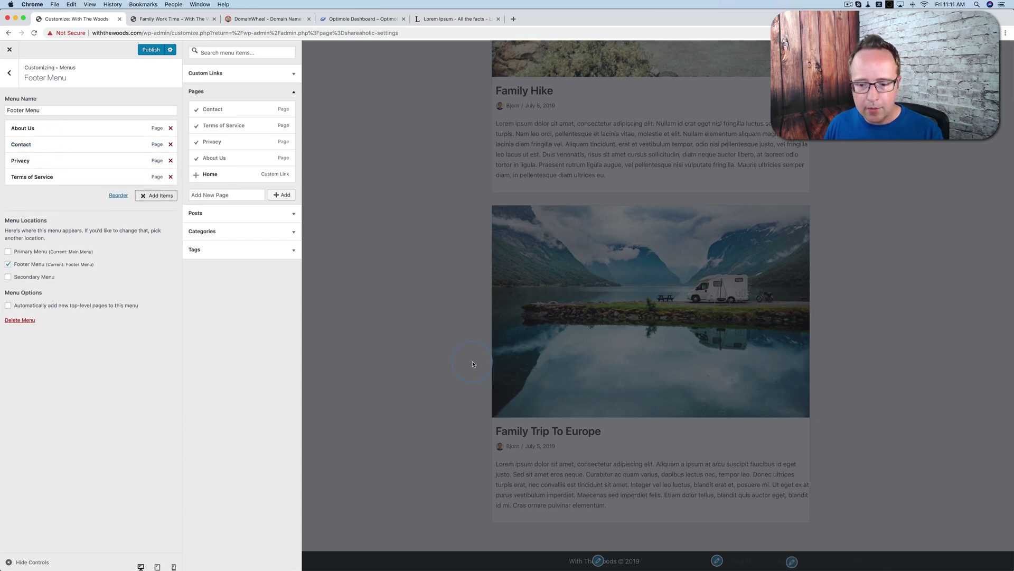
{"action": "left_click", "coordinate": [685, 546]}
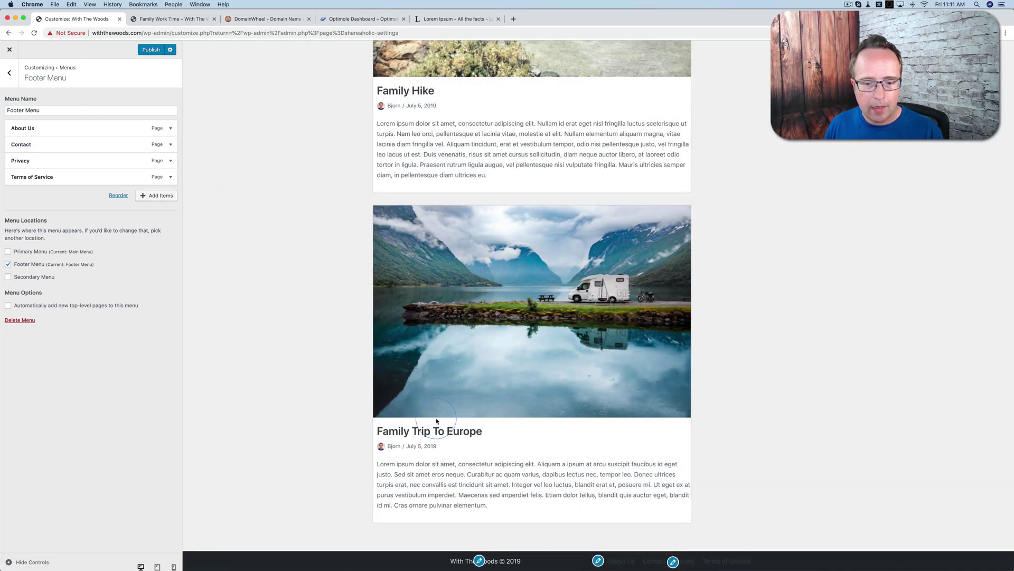
Open the Footer Menu component's layout settings and align the component to the right
{"action": "left_click", "coordinate": [611, 561]}
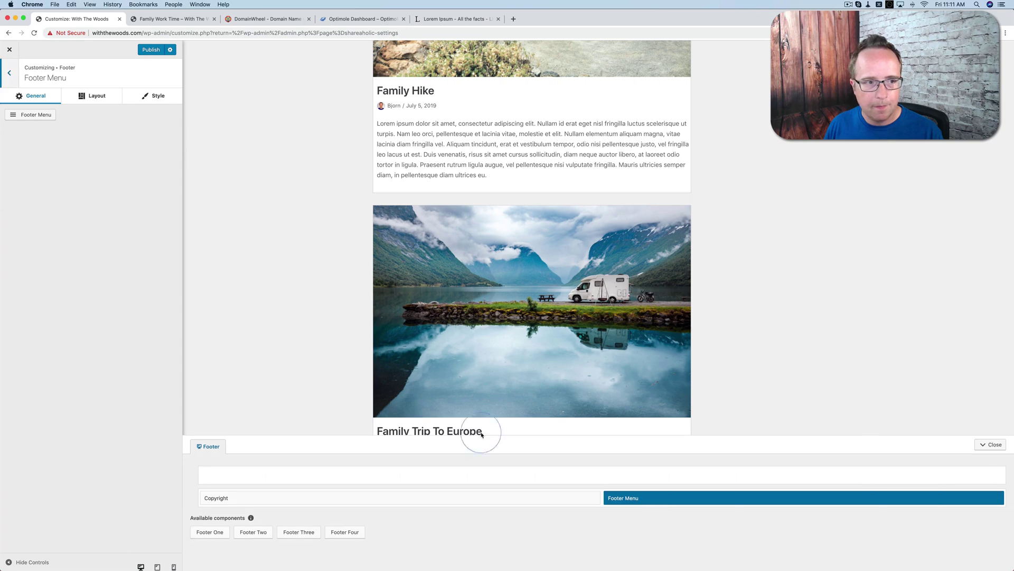
{"action": "left_click", "coordinate": [94, 98]}
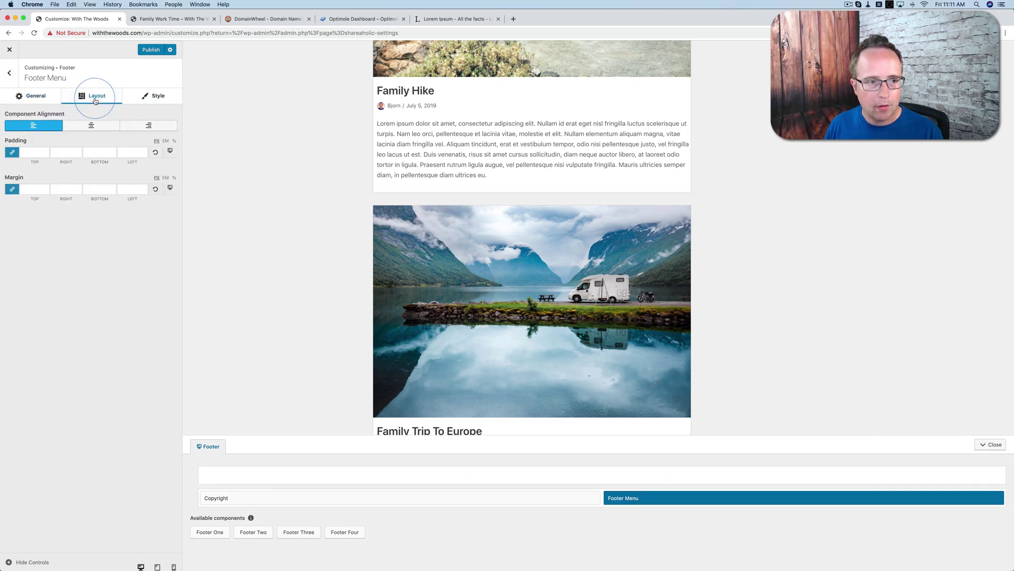
{"action": "left_click", "coordinate": [89, 125]}
{"action": "left_click", "coordinate": [149, 125]}
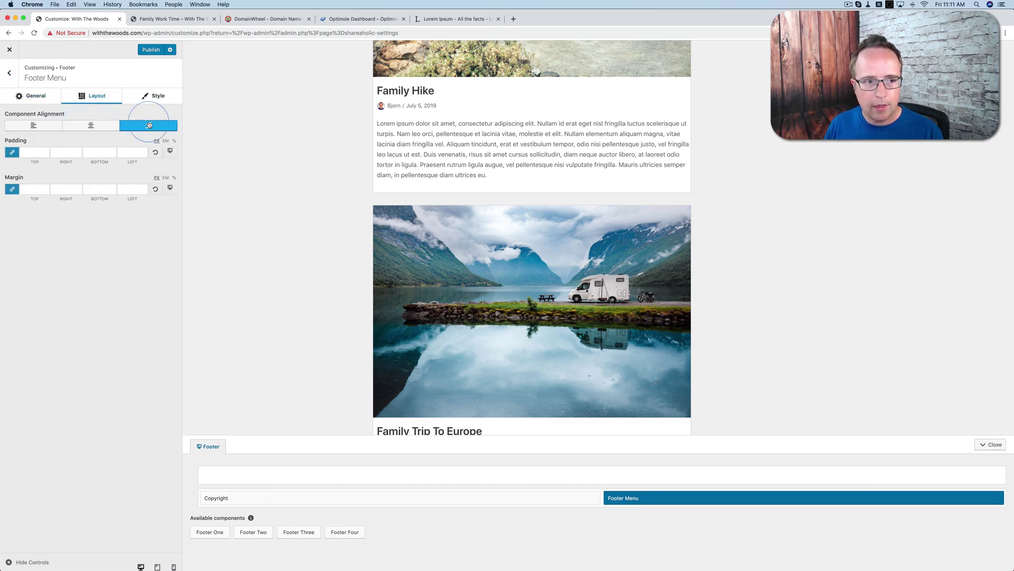
{"action": "scroll", "coordinate": [309, 312], "scroll_direction": "down", "scroll_amount": 3}
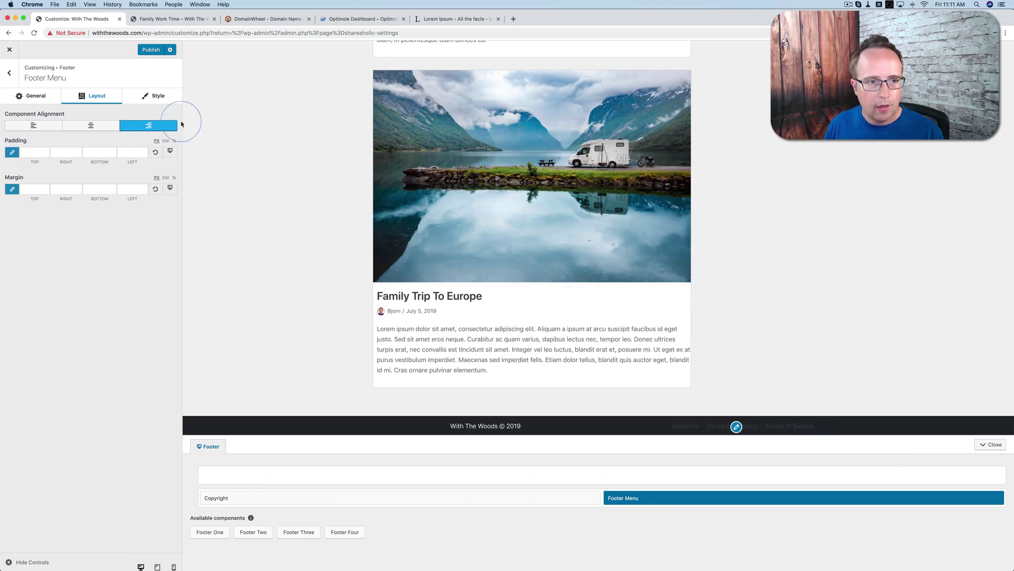
Set the Footer Menu's items color to #e5e5e5 and its items hover color to white
{"action": "left_click", "coordinate": [157, 96]}
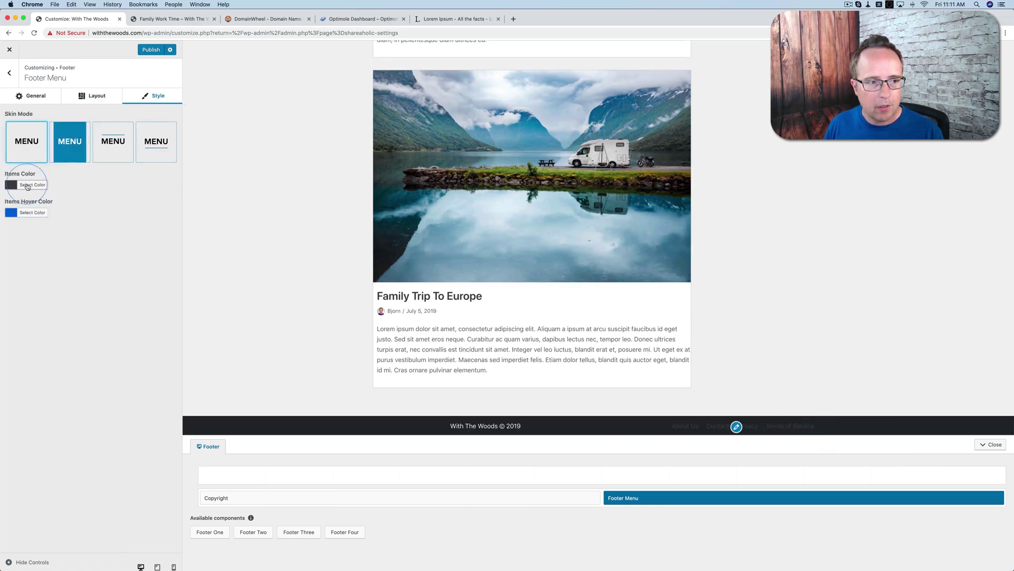
{"action": "left_click", "coordinate": [12, 186]}
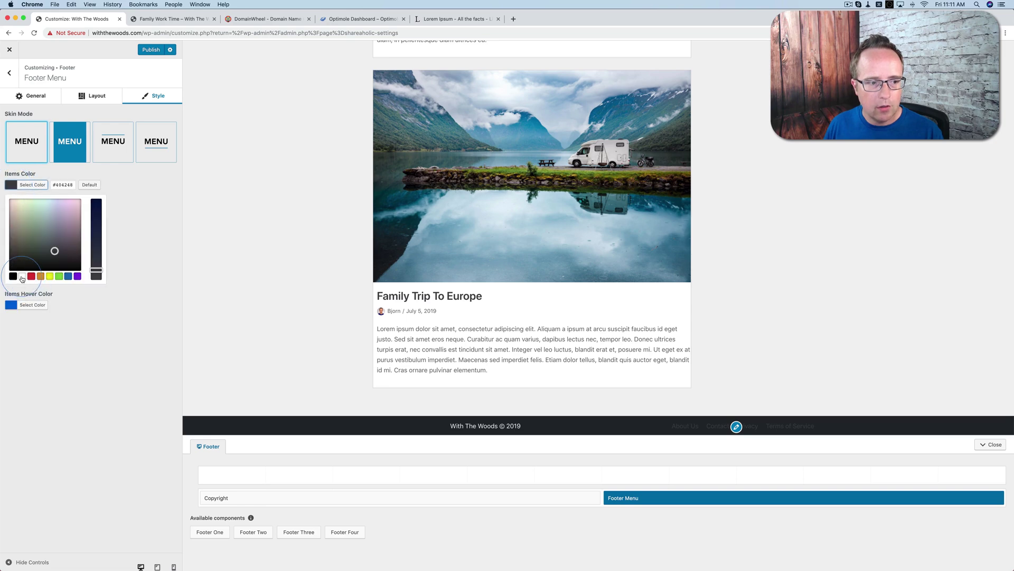
{"action": "left_click", "coordinate": [22, 275]}
{"action": "left_click", "coordinate": [9, 205]}
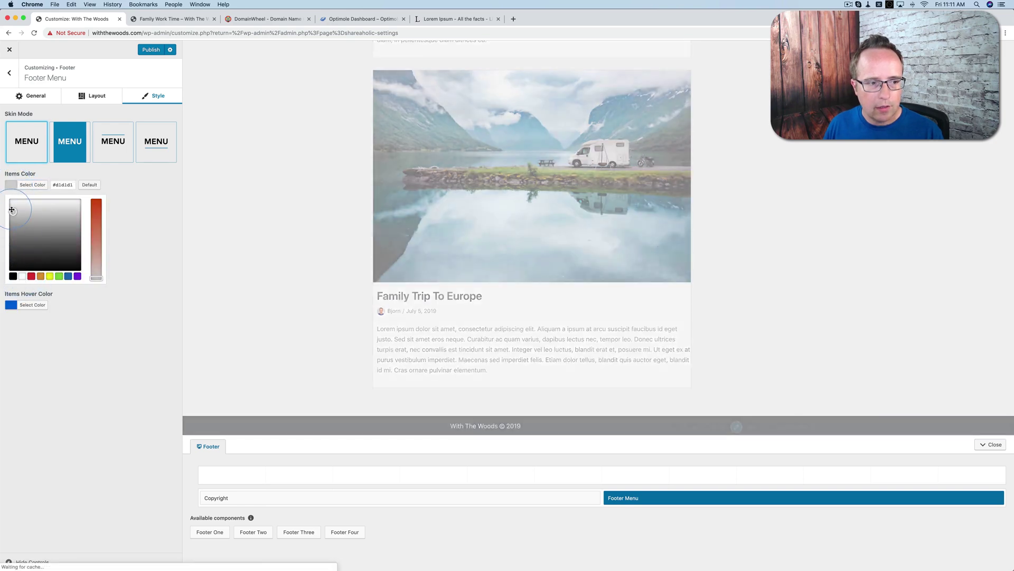
{"action": "left_click_drag", "start_coordinate": [9, 205], "coordinate": [9, 206]}
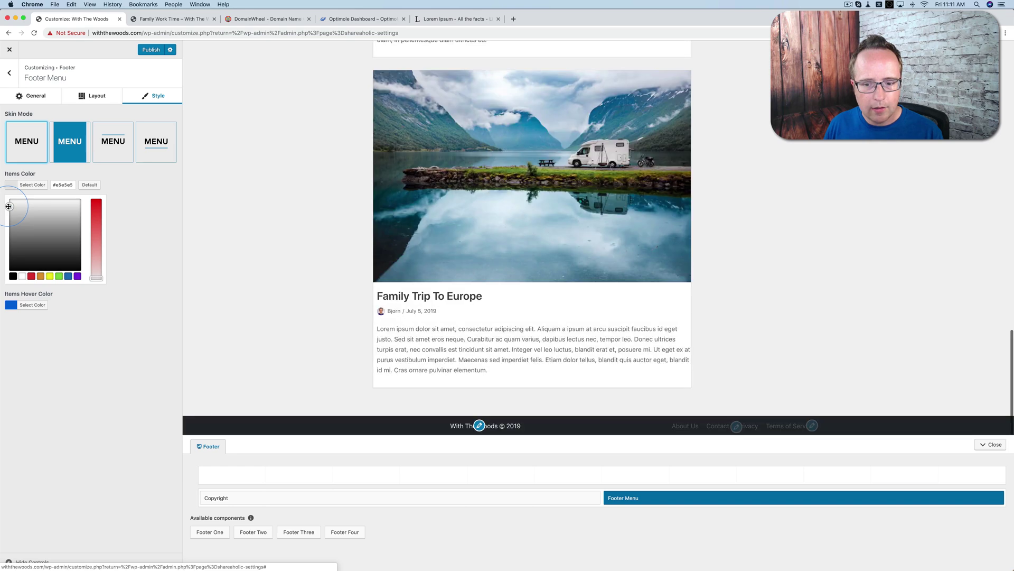
{"action": "left_click", "coordinate": [152, 195]}
{"action": "left_click", "coordinate": [140, 203]}
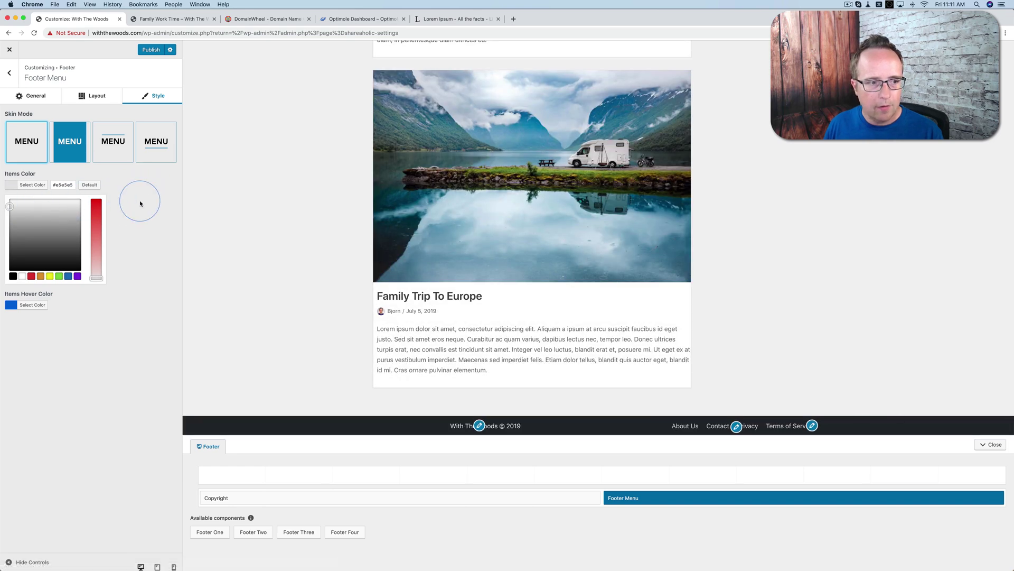
{"action": "left_click", "coordinate": [32, 185]}
{"action": "left_click", "coordinate": [32, 214]}
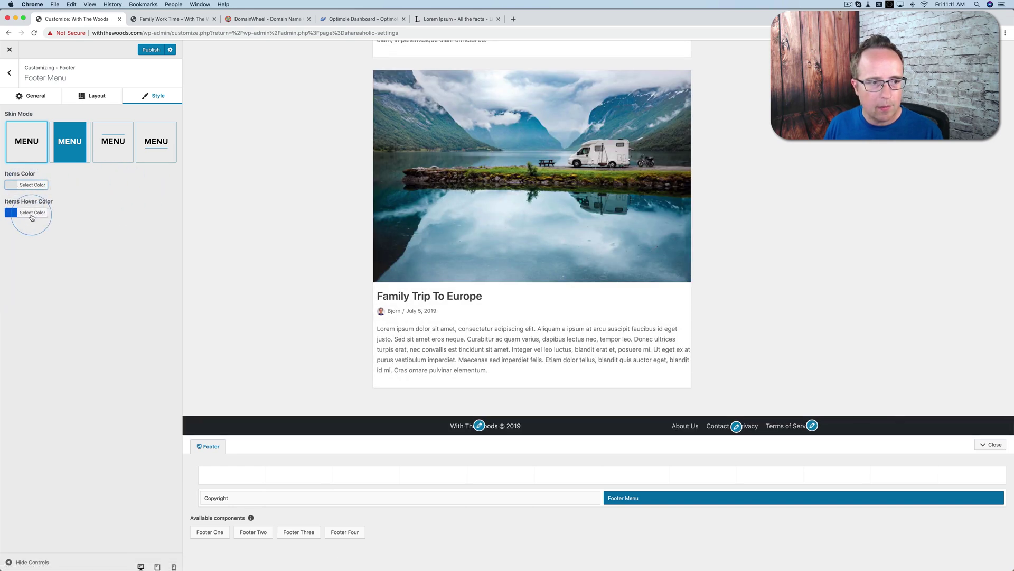
{"action": "left_click", "coordinate": [23, 304]}
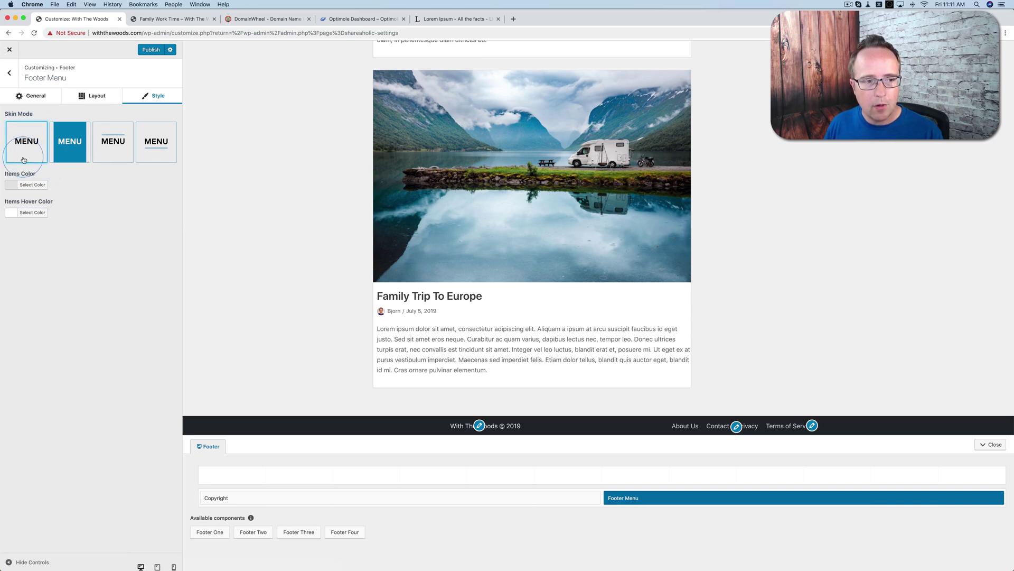
Try the filled-background and top-line skin modes on the Footer Menu and return to the plain skin
{"action": "left_click", "coordinate": [61, 146]}
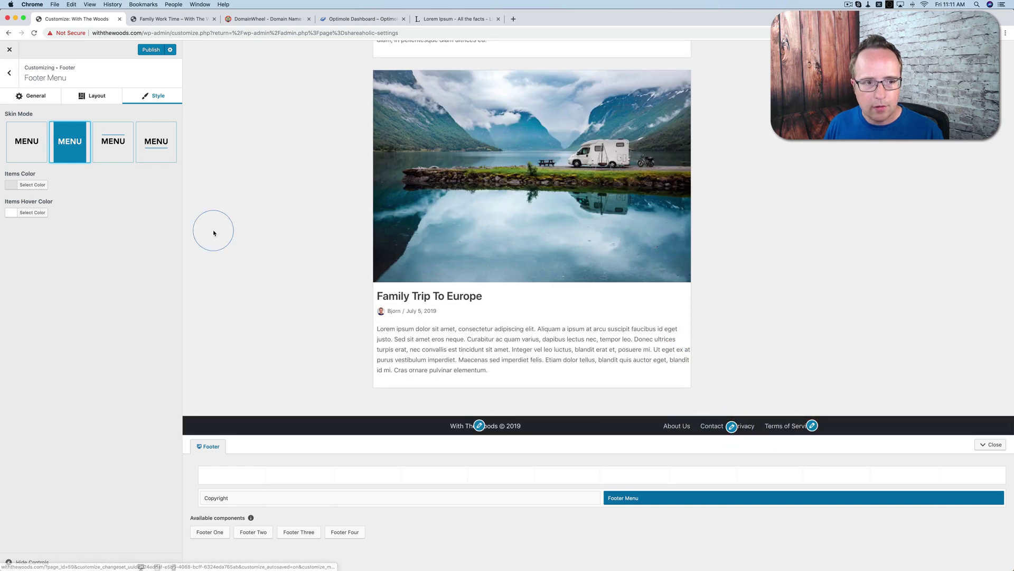
{"action": "left_click", "coordinate": [121, 154]}
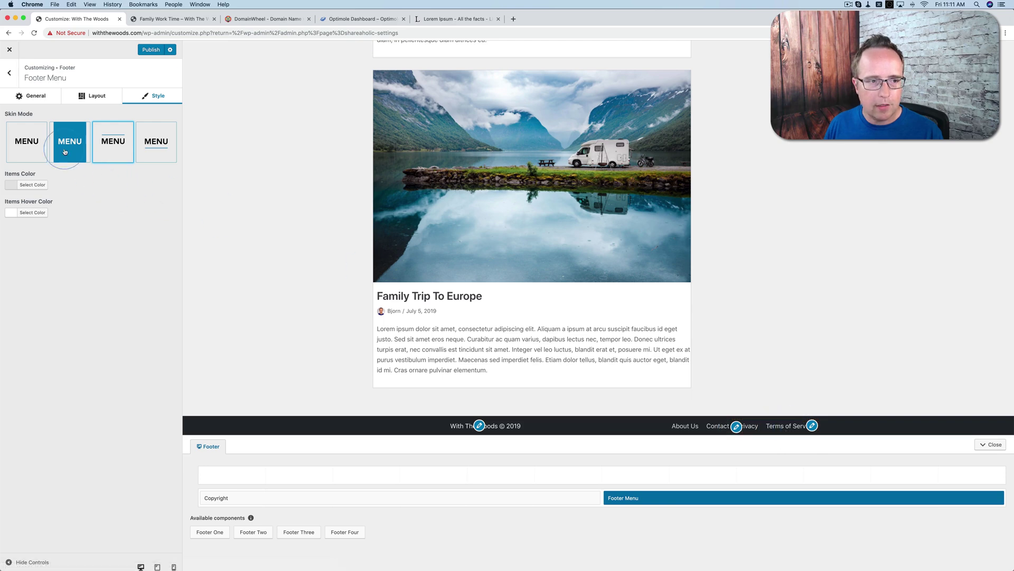
{"action": "left_click", "coordinate": [44, 143]}
Align the footer's Copyright component to the left and publish the customizer changes
{"action": "left_click", "coordinate": [478, 426]}
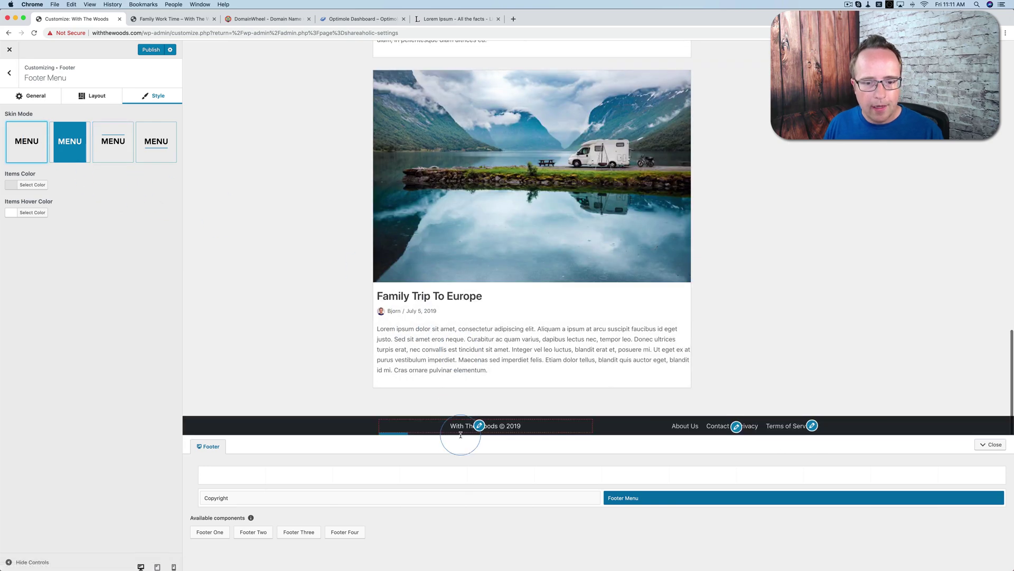
{"action": "left_click", "coordinate": [135, 97]}
{"action": "left_click", "coordinate": [34, 125]}
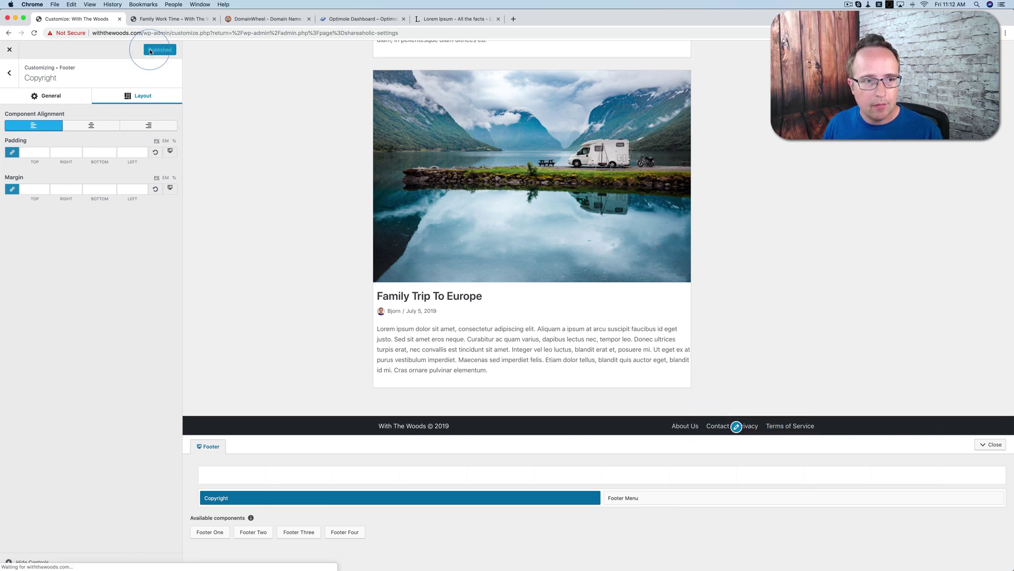
Leave the customizer and open the About Us page for editing from the list of pages
{"action": "left_click", "coordinate": [9, 51]}
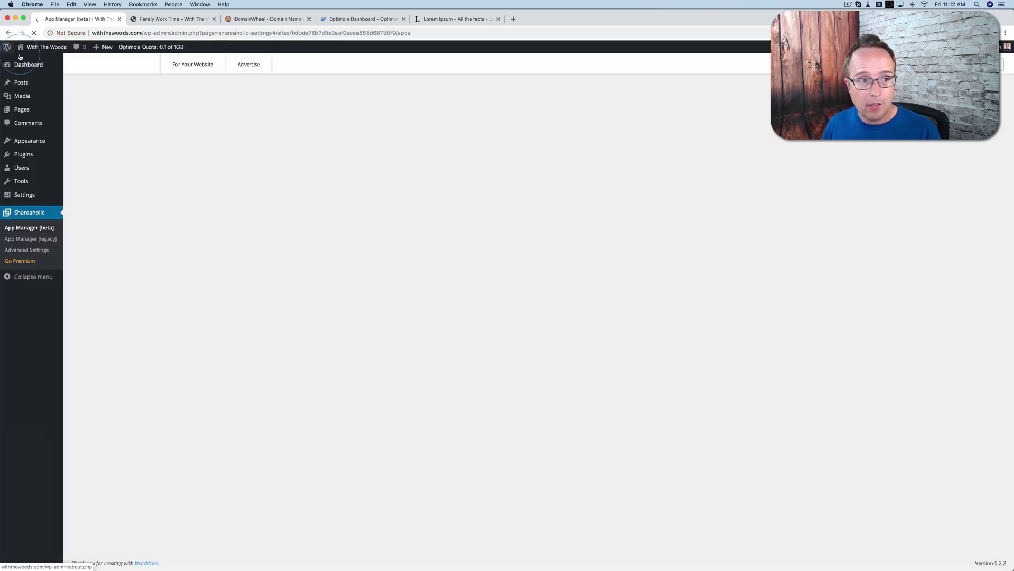
{"action": "left_click", "coordinate": [99, 132]}
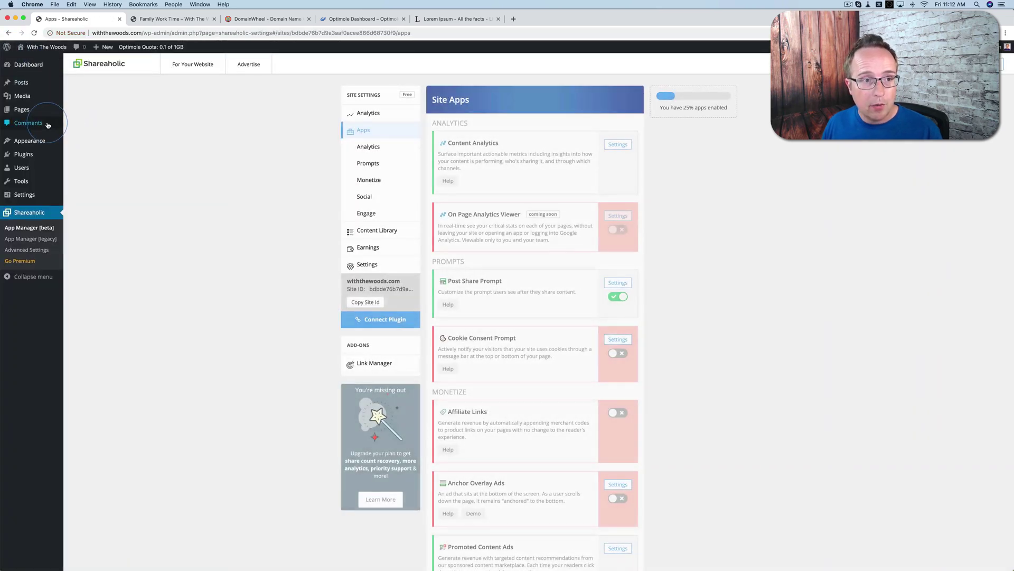
{"action": "mouse_move", "coordinate": [22, 112]}
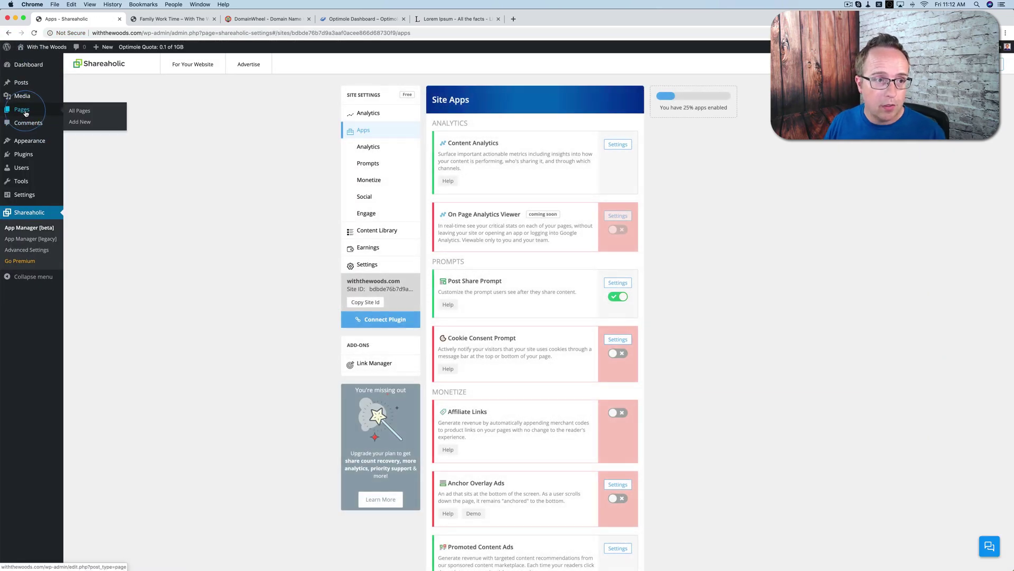
{"action": "left_click", "coordinate": [33, 111]}
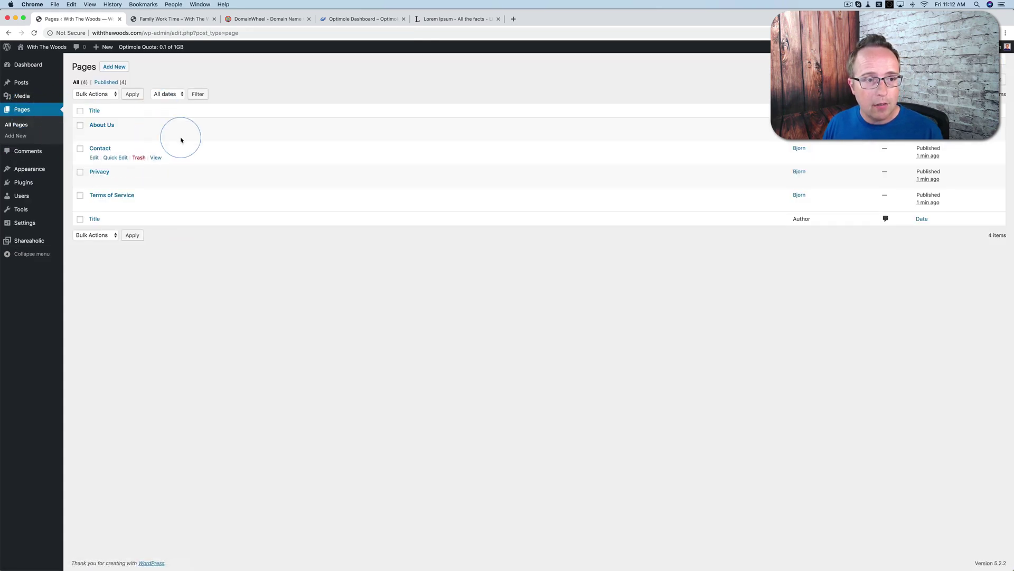
{"action": "left_click", "coordinate": [94, 135]}
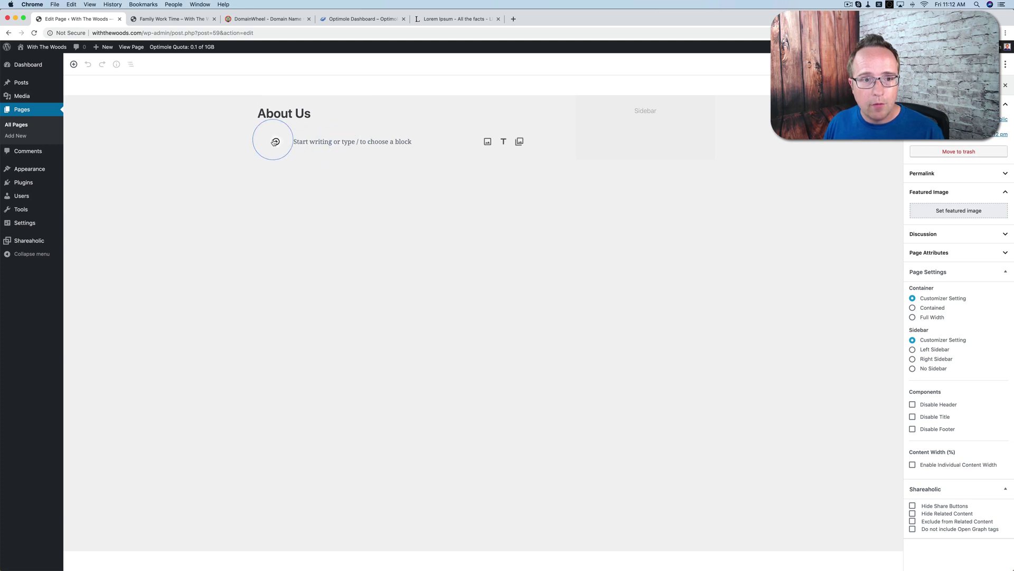
Add an Otter Section block with a single-column layout to the About Us page
{"action": "left_click", "coordinate": [276, 143]}
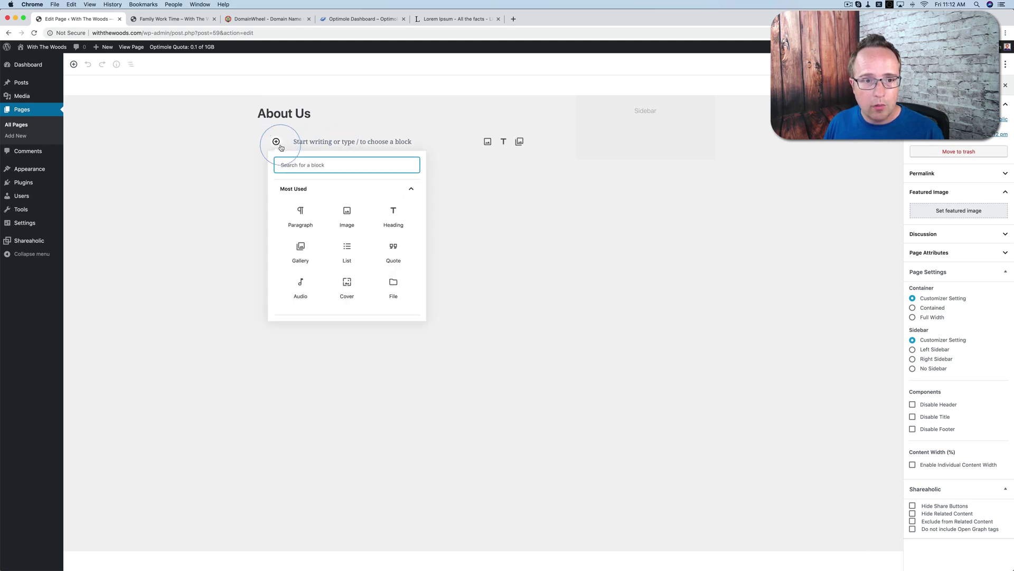
{"action": "type", "text": "secti"}
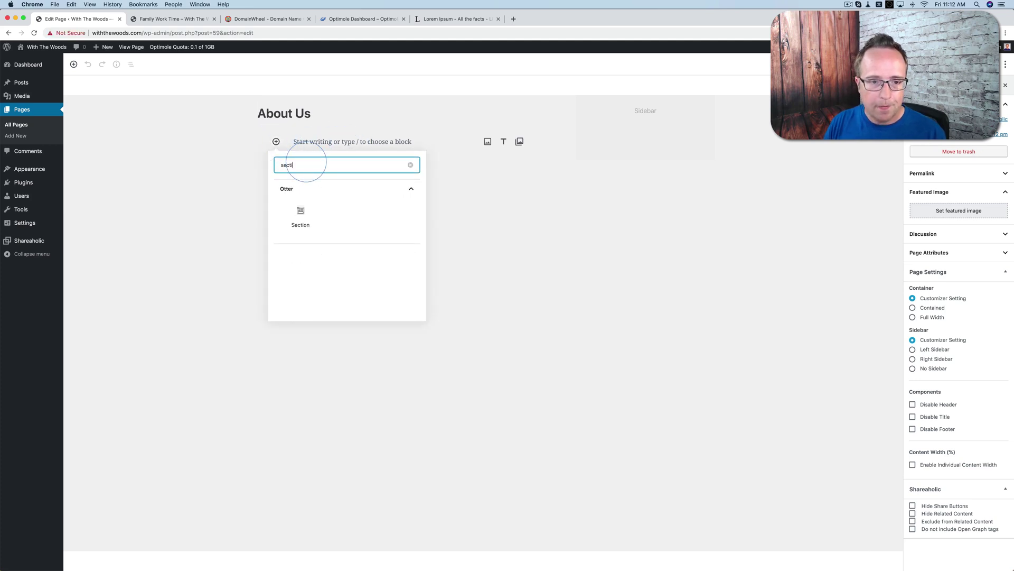
{"action": "left_click", "coordinate": [299, 215]}
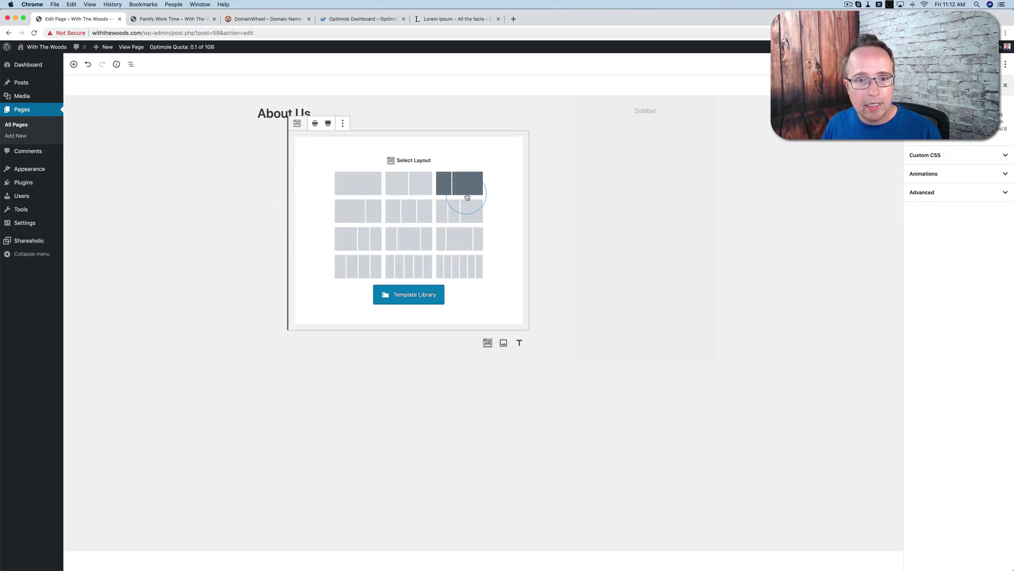
{"action": "left_click", "coordinate": [356, 187]}
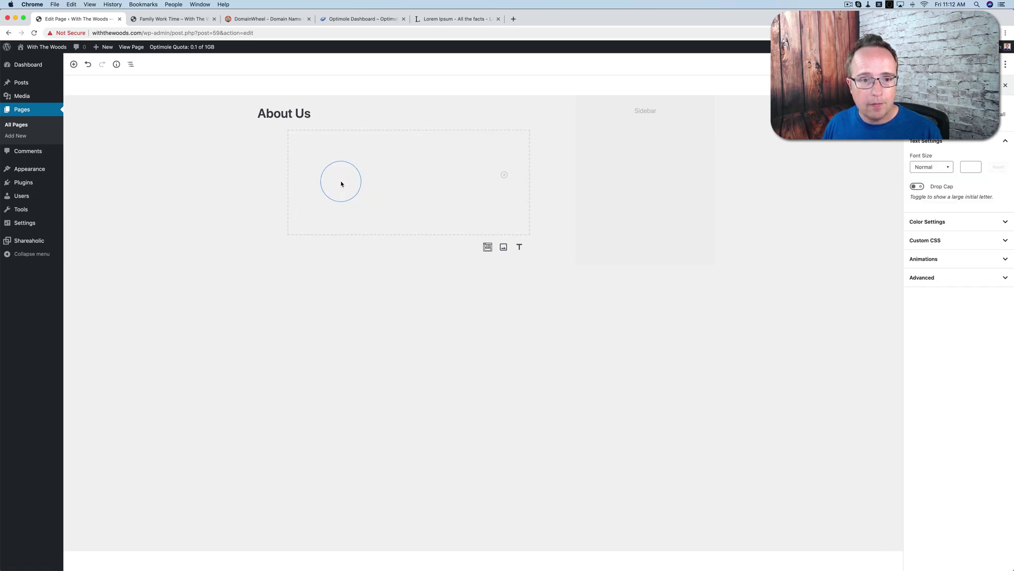
Add an Image block inside the section and insert the media library photo of the woman with a child and baby outdoors
{"action": "left_click", "coordinate": [504, 175]}
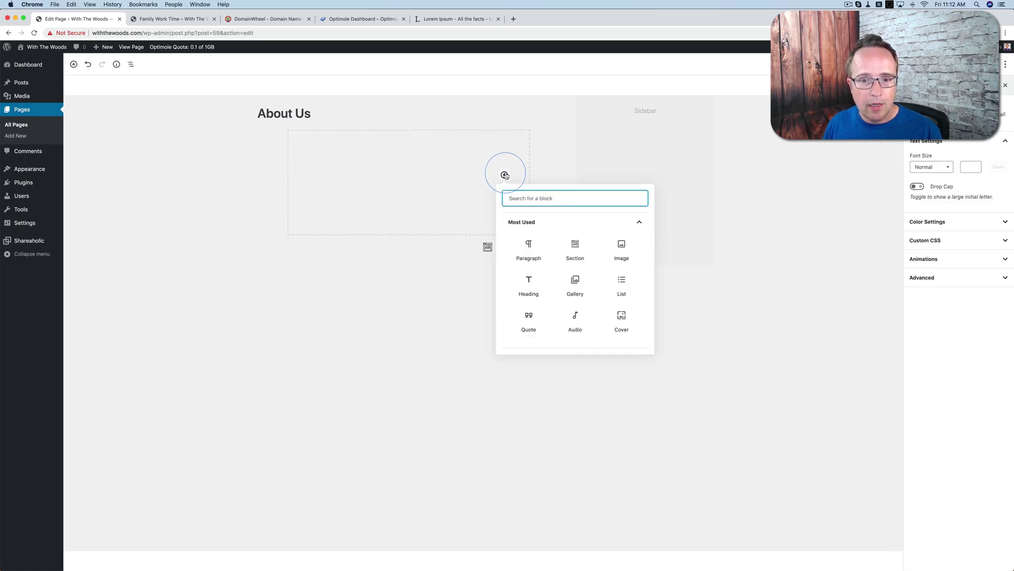
{"action": "left_click", "coordinate": [622, 246]}
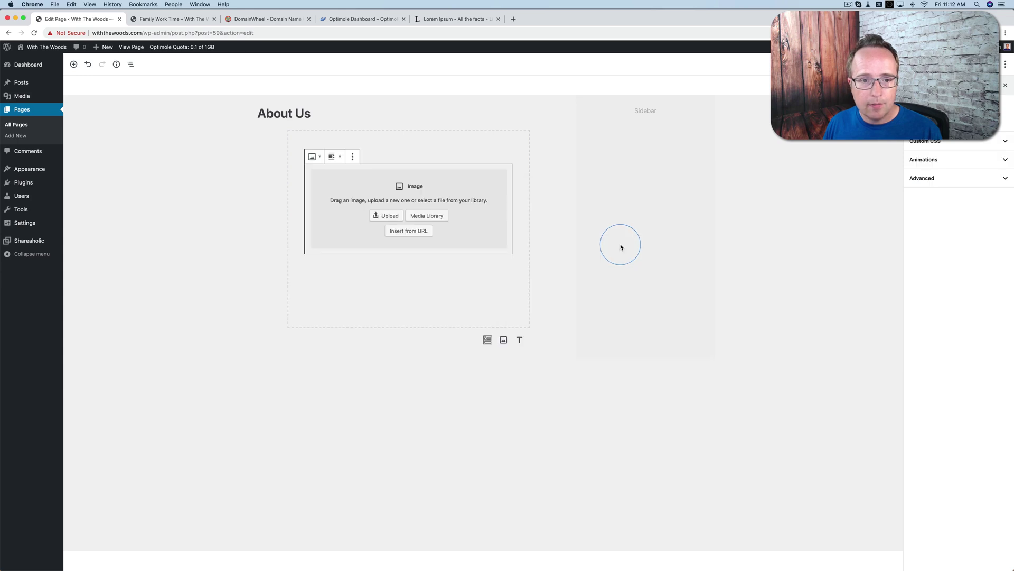
{"action": "left_click", "coordinate": [418, 215]}
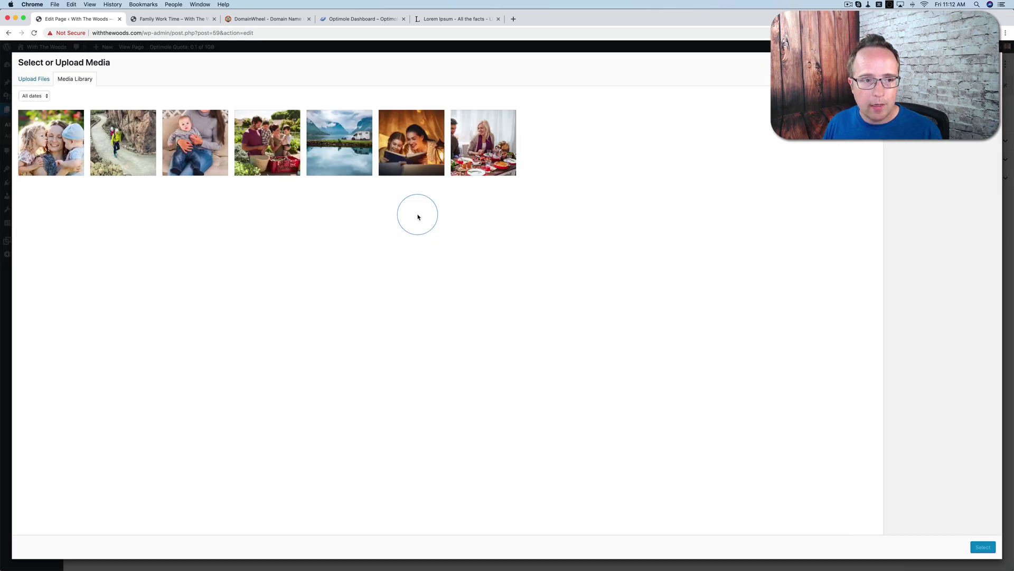
{"action": "left_click", "coordinate": [63, 141]}
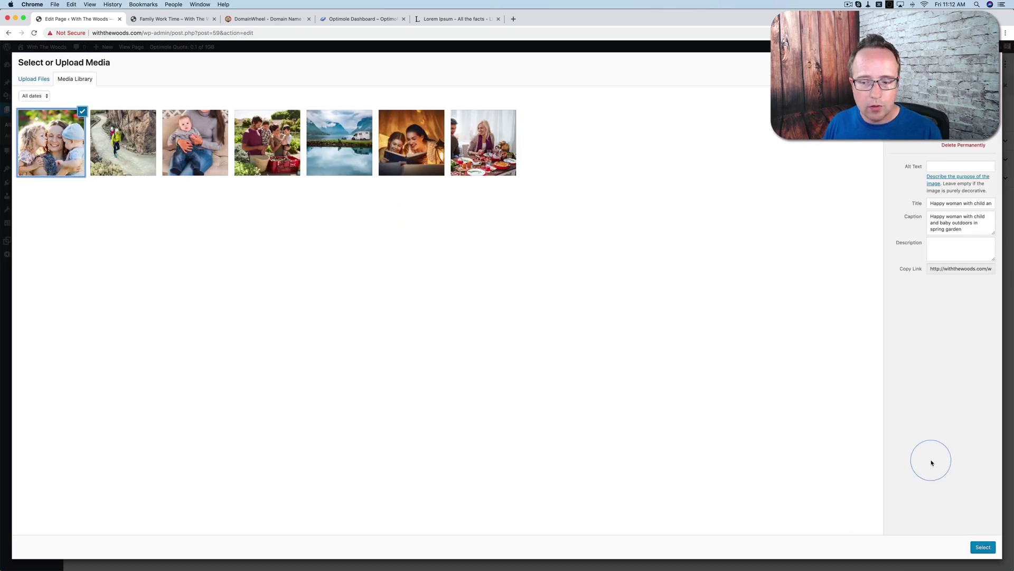
{"action": "left_click", "coordinate": [980, 548]}
{"action": "left_click", "coordinate": [504, 347]}
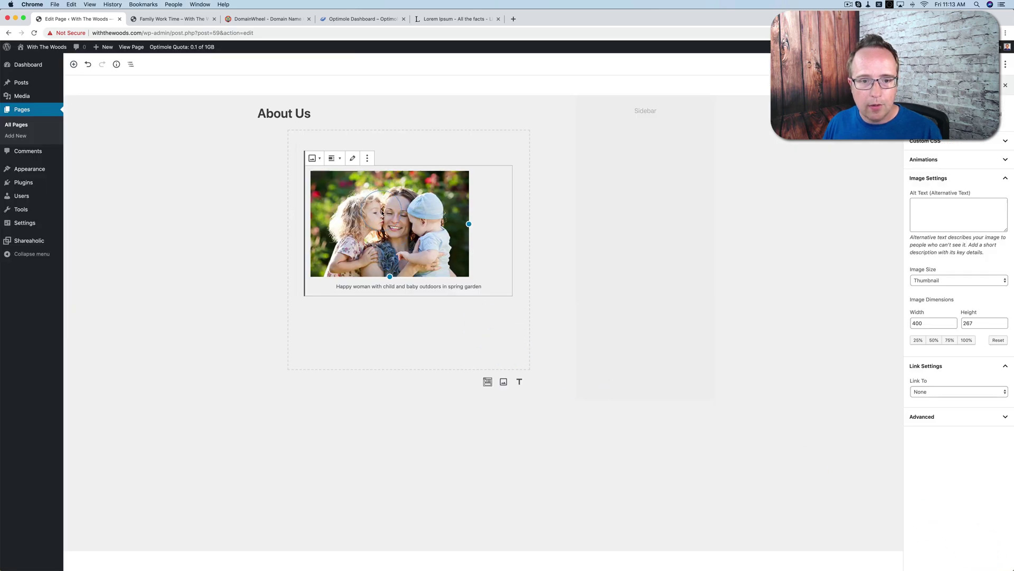
Clear the photo's caption and title in its media details, and align the image to the center
{"action": "left_click", "coordinate": [353, 159]}
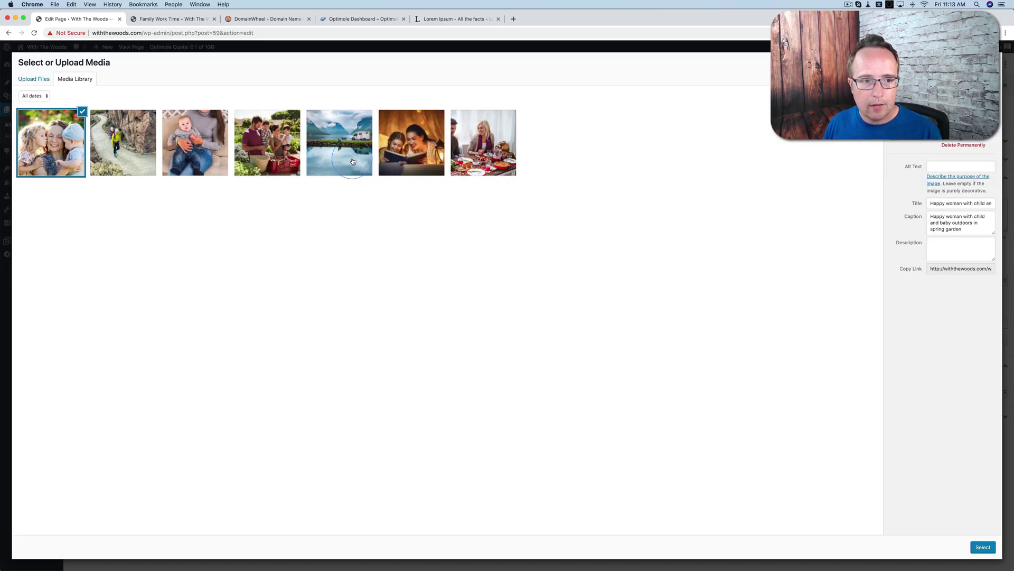
{"action": "triple_click", "coordinate": [964, 216]}
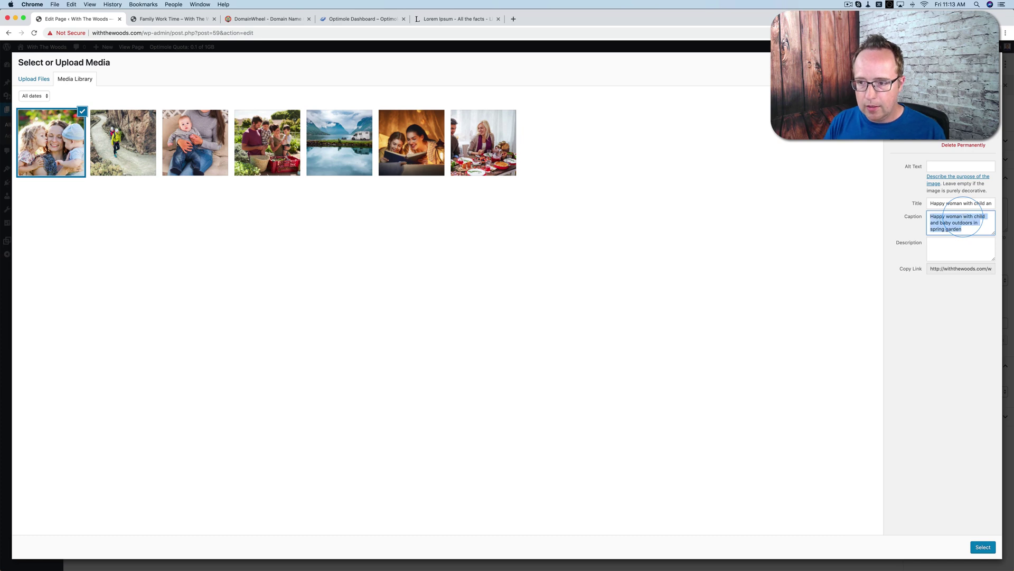
{"action": "key", "text": "BackSpace"}
{"action": "key", "text": "shift+Tab"}
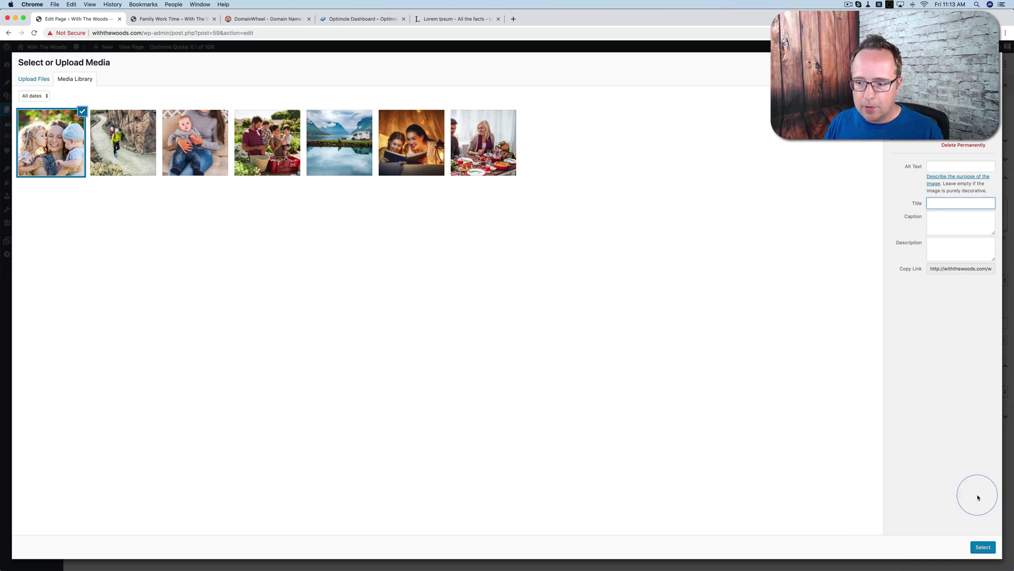
{"action": "left_click", "coordinate": [983, 546]}
{"action": "left_click", "coordinate": [333, 158]}
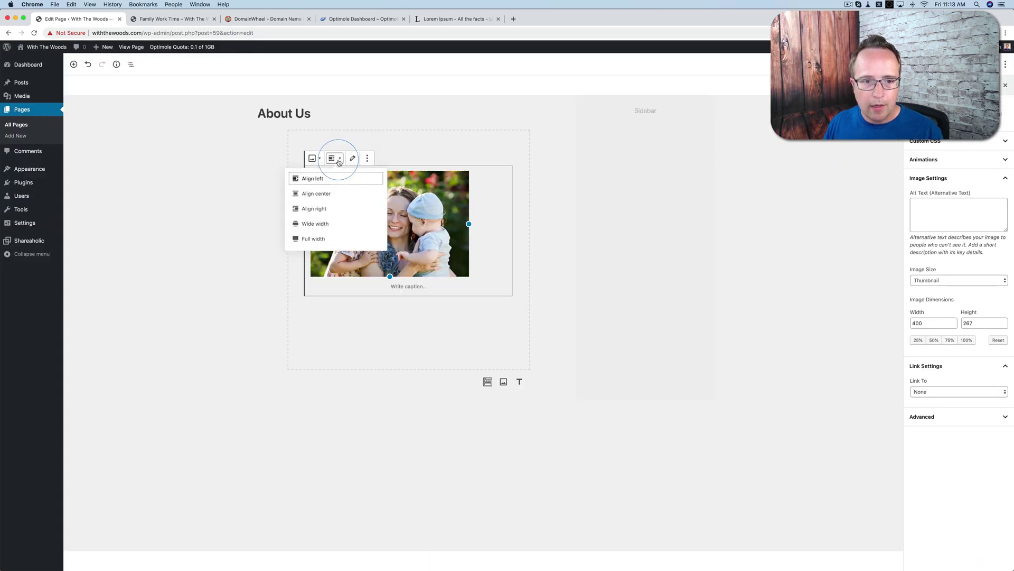
{"action": "left_click", "coordinate": [325, 194]}
Write a paragraph below the photo beginning "We are the Woods and welcome to our blog. Here, my husband and I share the wonderful adventures"
{"action": "left_click", "coordinate": [428, 313]}
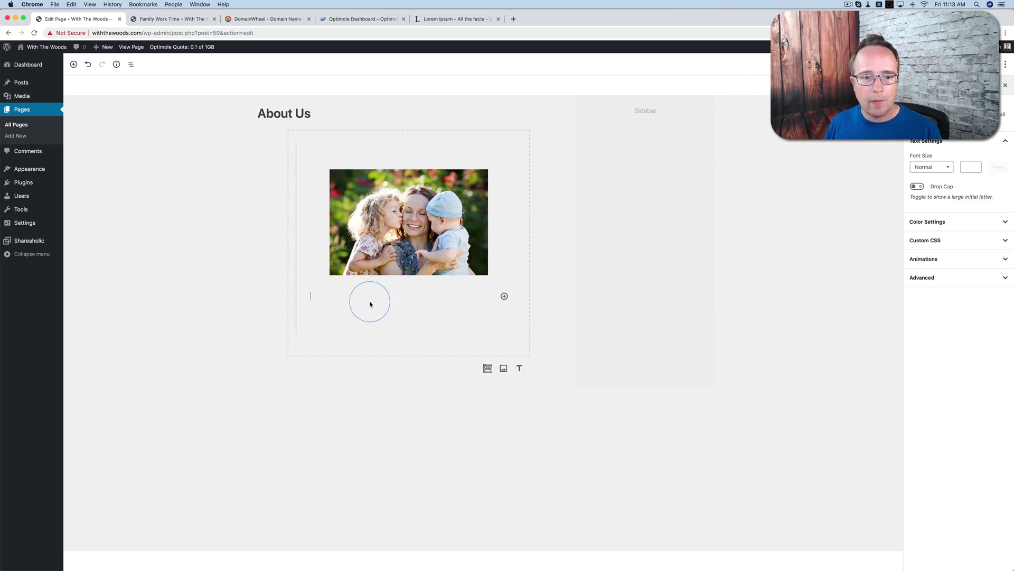
{"action": "type", "text": "We are the Woods and welcome to our blog. Here, my husband and I share the wonderful adventures we have with our kids. I hope that you have as much reading about our adventures as we do having them!"}
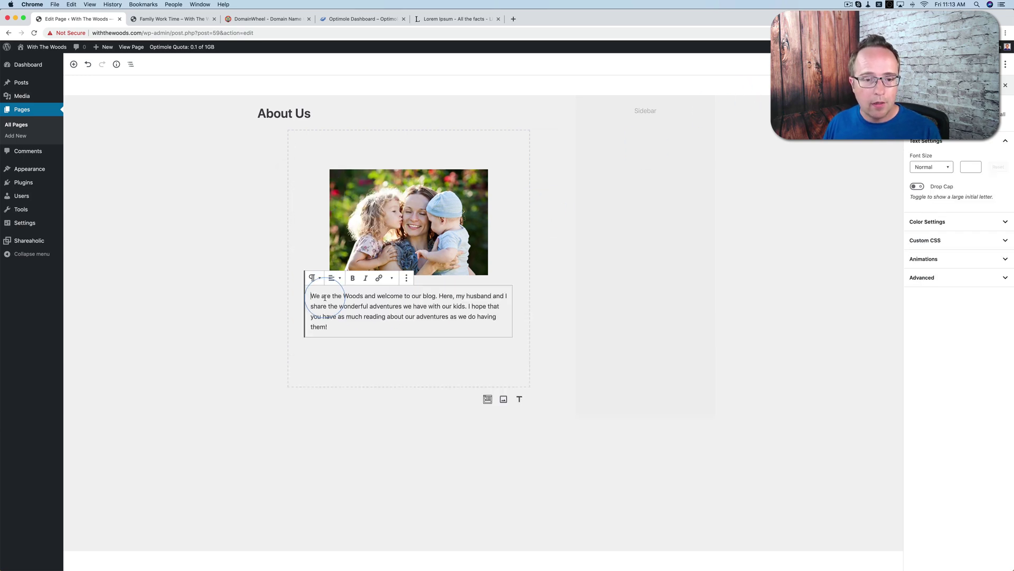
{"action": "left_click", "coordinate": [361, 356]}
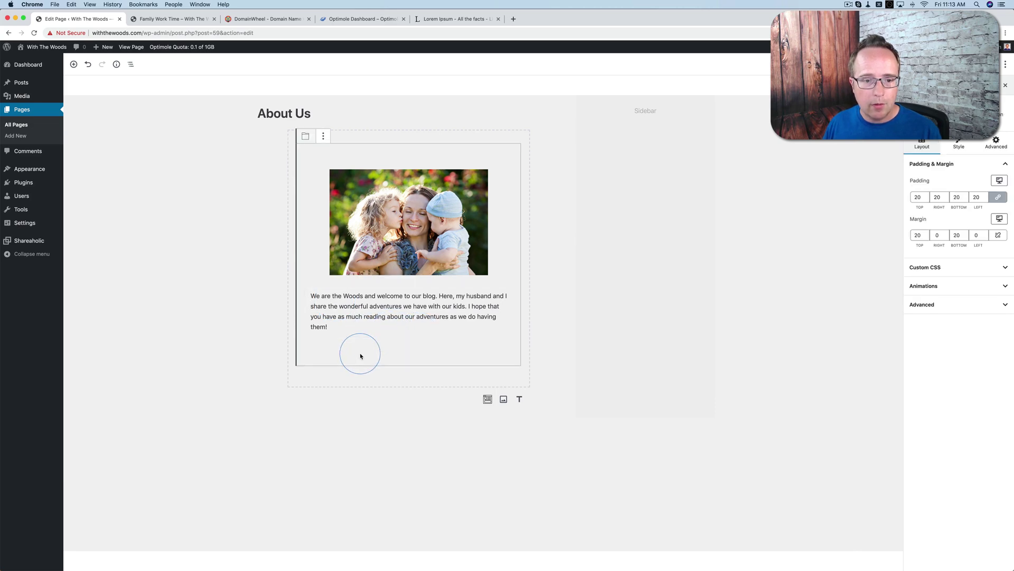
Copy the generated Lorem Ipsum paragraphs from the lipsum.com page, paste them after the welcome paragraph, and update the About Us page
{"action": "left_click", "coordinate": [459, 19]}
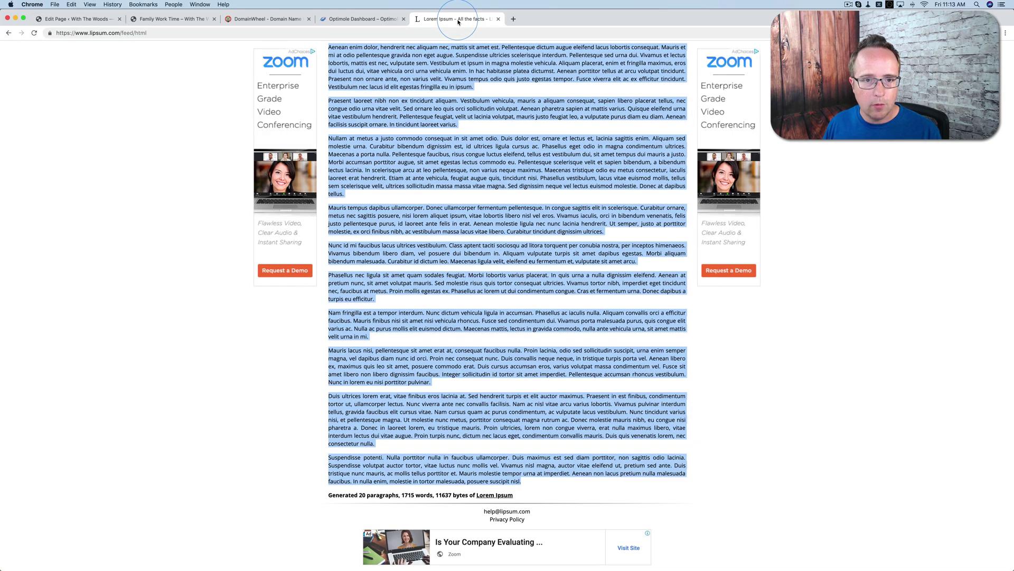
{"action": "right_click", "coordinate": [392, 68]}
{"action": "left_click", "coordinate": [401, 83]}
{"action": "left_click", "coordinate": [79, 19]}
{"action": "left_click", "coordinate": [353, 328]}
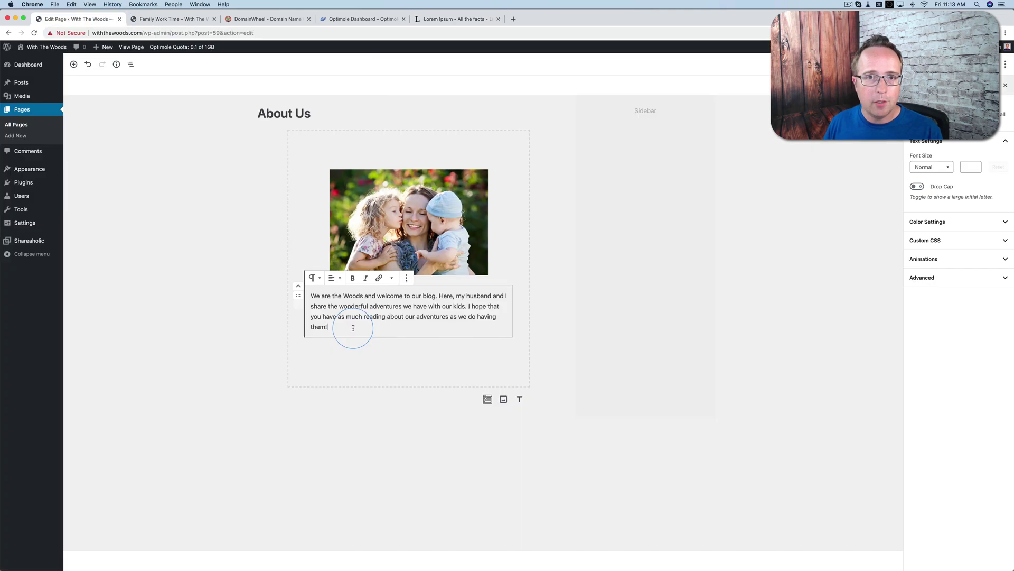
{"action": "key", "text": "super+v"}
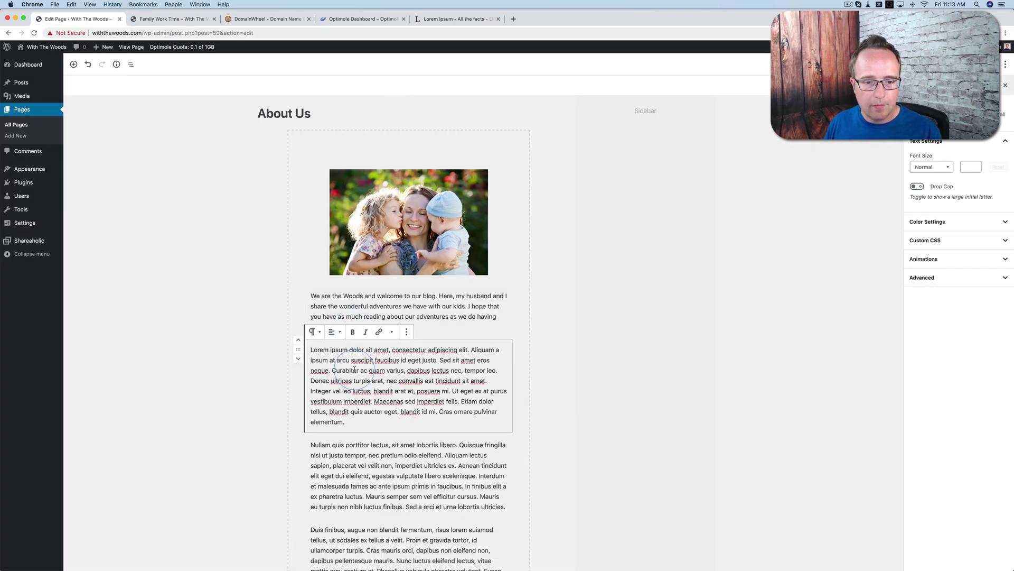
{"action": "left_click", "coordinate": [554, 294]}
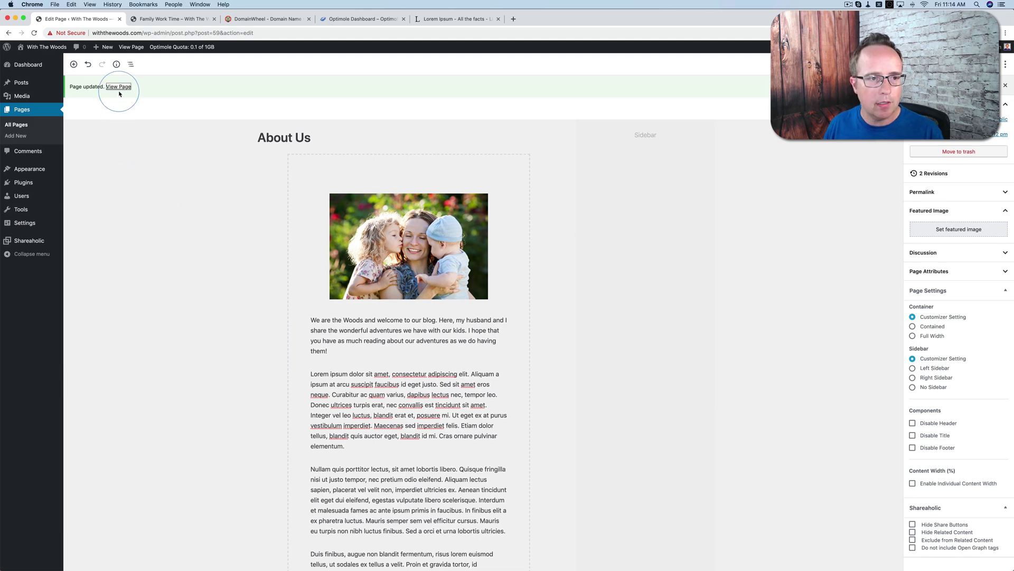
View the published About Us page in a separate browser tab and check its layout
{"action": "left_click", "coordinate": [118, 86], "text": "super"}
{"action": "key", "text": "ctrl+Tab"}
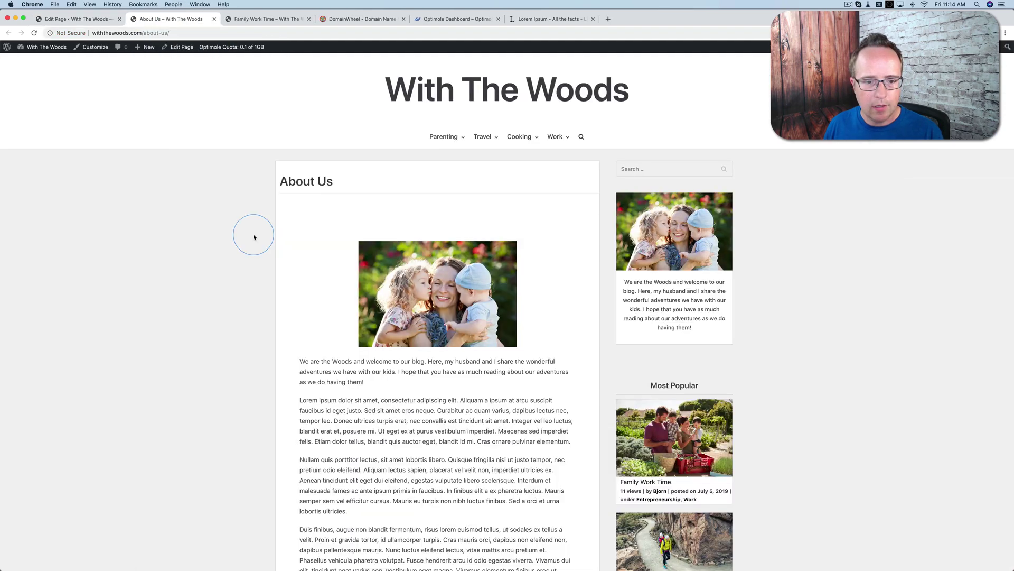
{"action": "scroll", "coordinate": [253, 237], "scroll_direction": "down", "scroll_amount": 5}
{"action": "scroll", "coordinate": [254, 237], "scroll_direction": "up", "scroll_amount": 3}
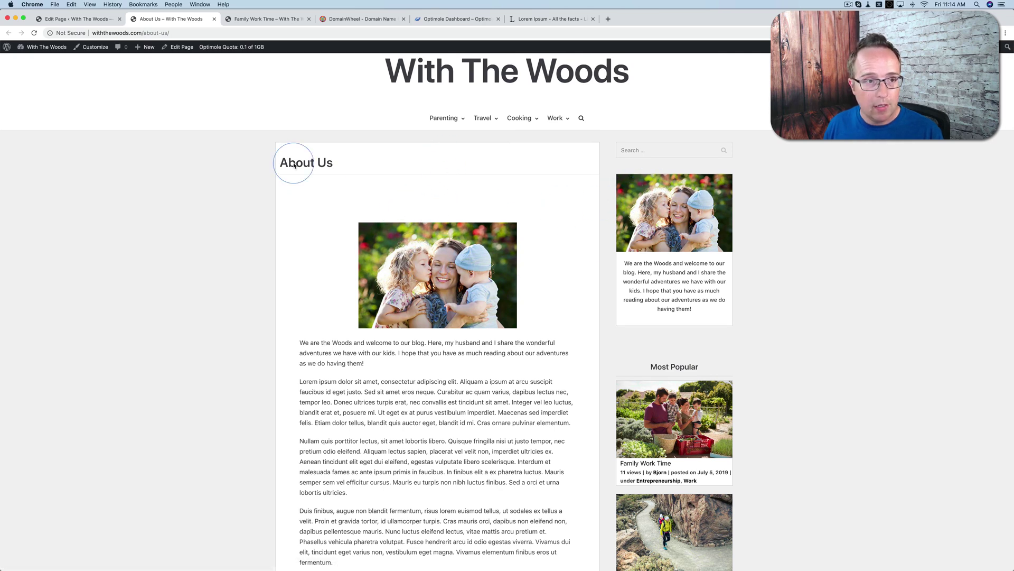
Copy the web address of the live About Us page and open the theme customizer
{"action": "left_click", "coordinate": [148, 32]}
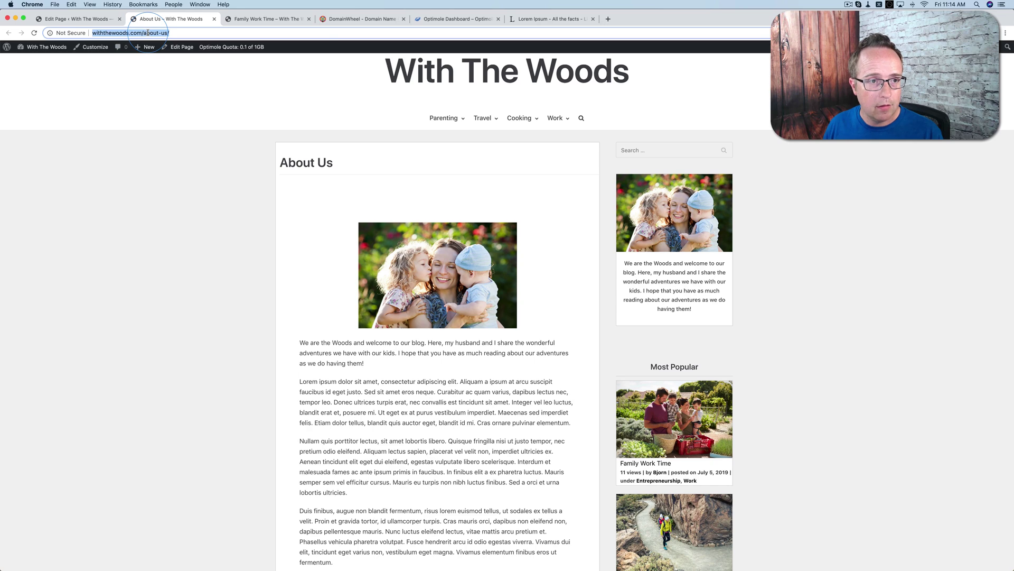
{"action": "right_click", "coordinate": [148, 33]}
{"action": "left_click", "coordinate": [150, 67]}
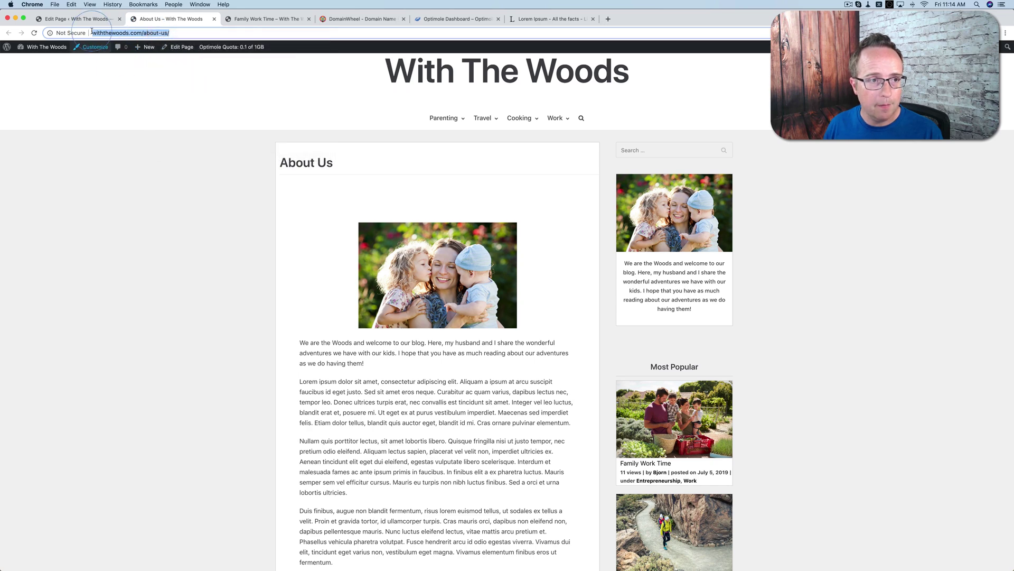
{"action": "left_click", "coordinate": [88, 20]}
{"action": "mouse_move", "coordinate": [32, 170]}
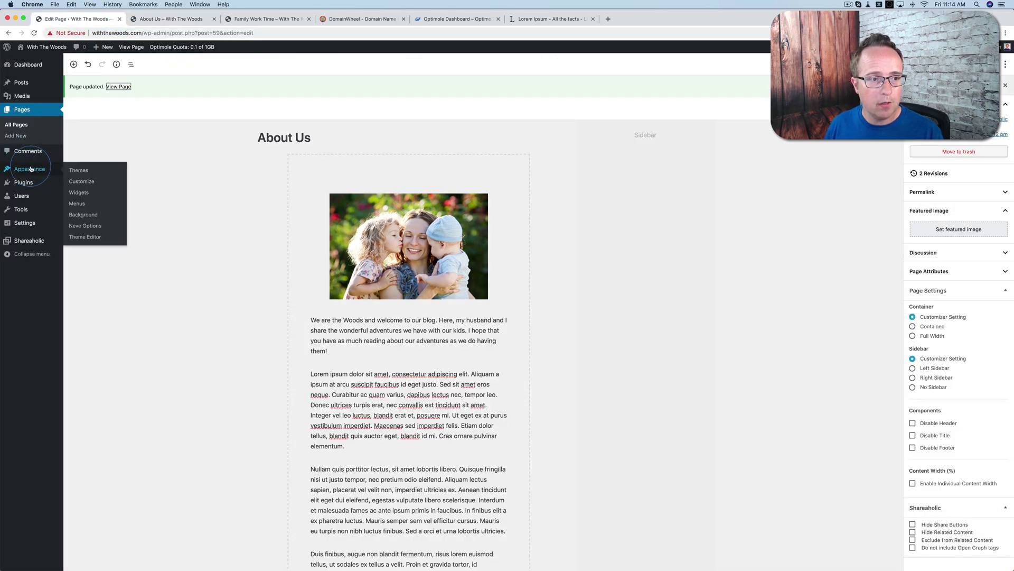
{"action": "left_click", "coordinate": [78, 183]}
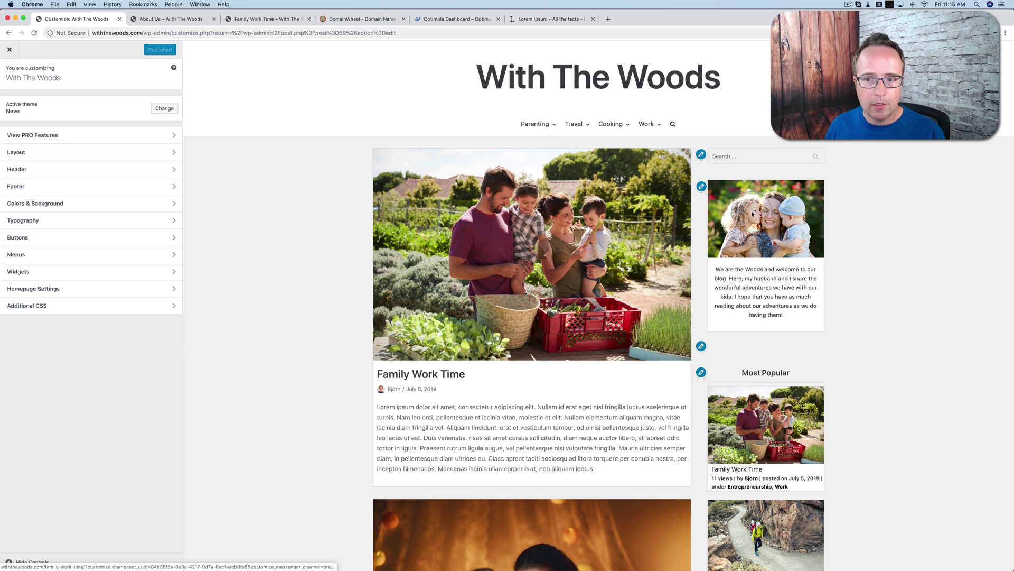
{"action": "left_click", "coordinate": [702, 188]}
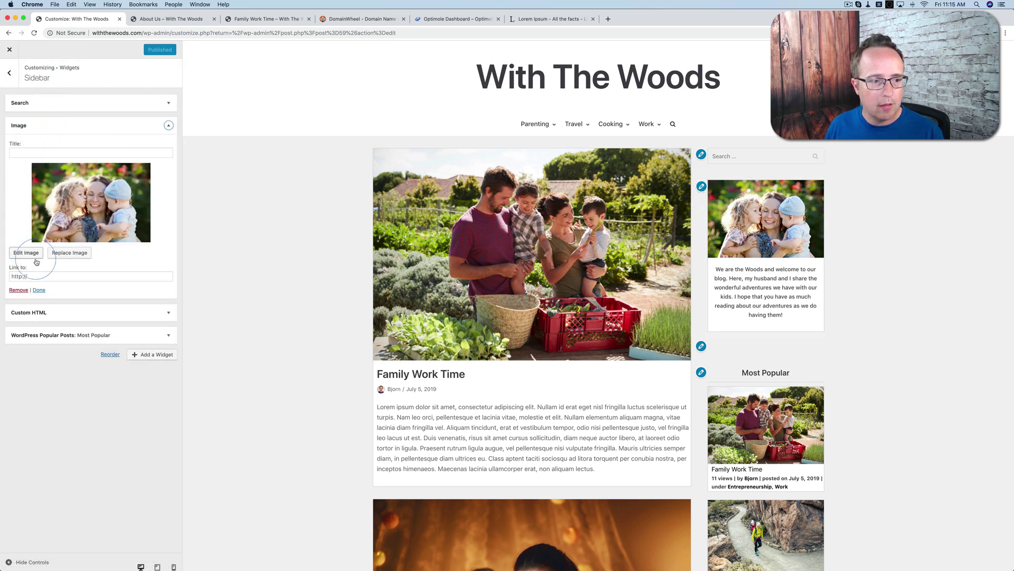
{"action": "left_click", "coordinate": [13, 277]}
{"action": "key", "text": "super+v"}
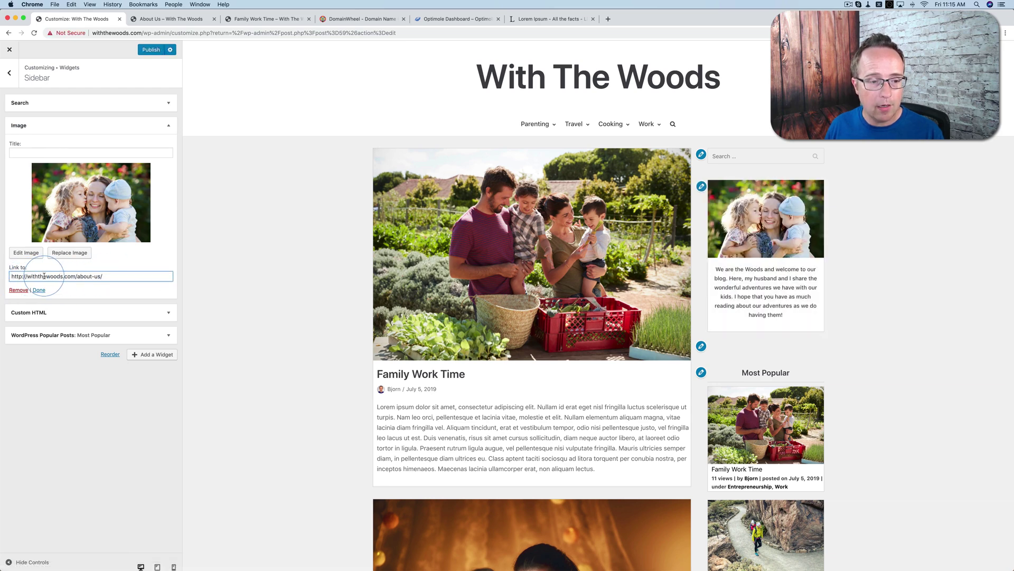
{"action": "left_click", "coordinate": [152, 50]}
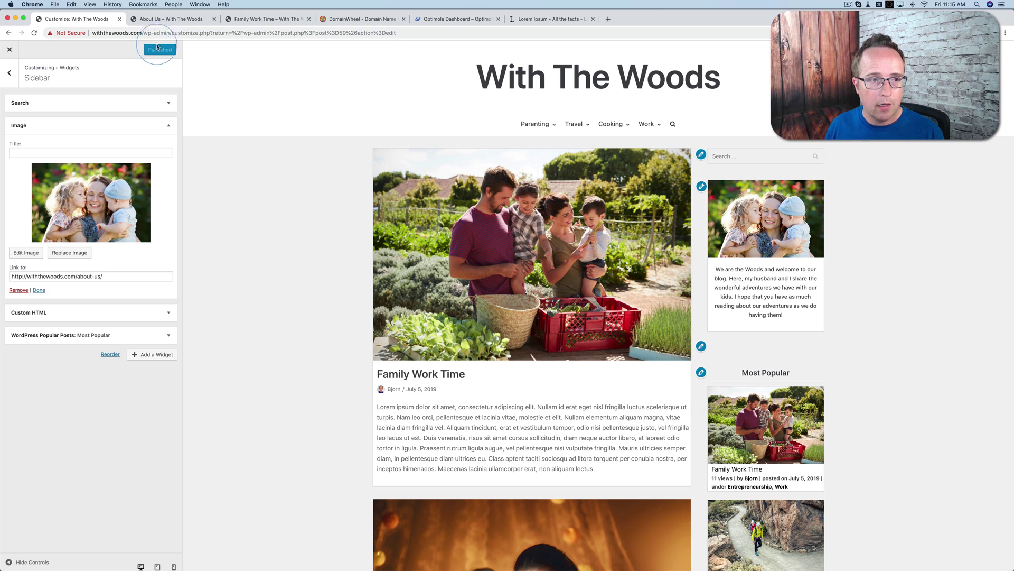
Test the sidebar photo's link on the live site by following it from the Activities category page
{"action": "left_click", "coordinate": [170, 21]}
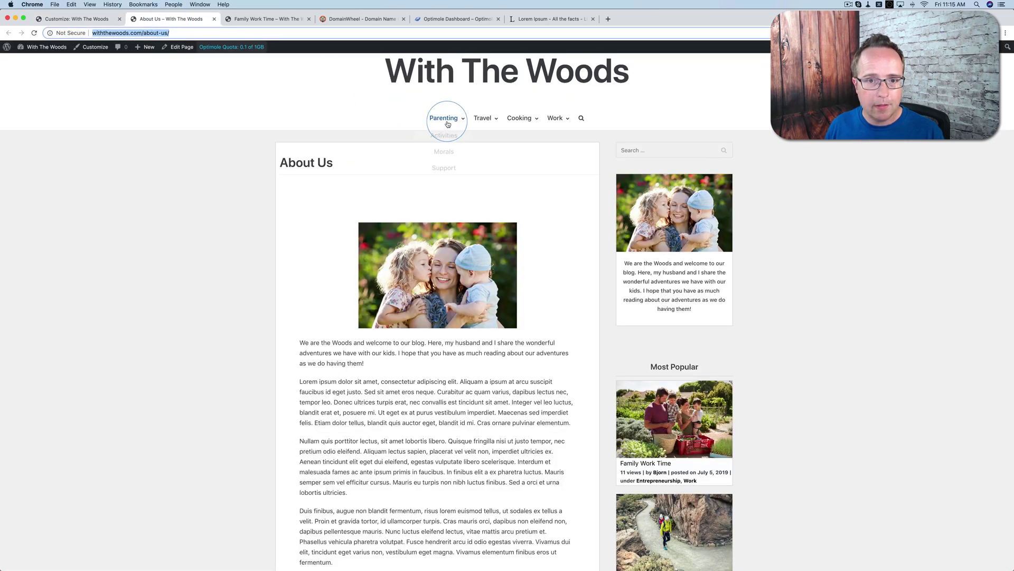
{"action": "left_click", "coordinate": [443, 134]}
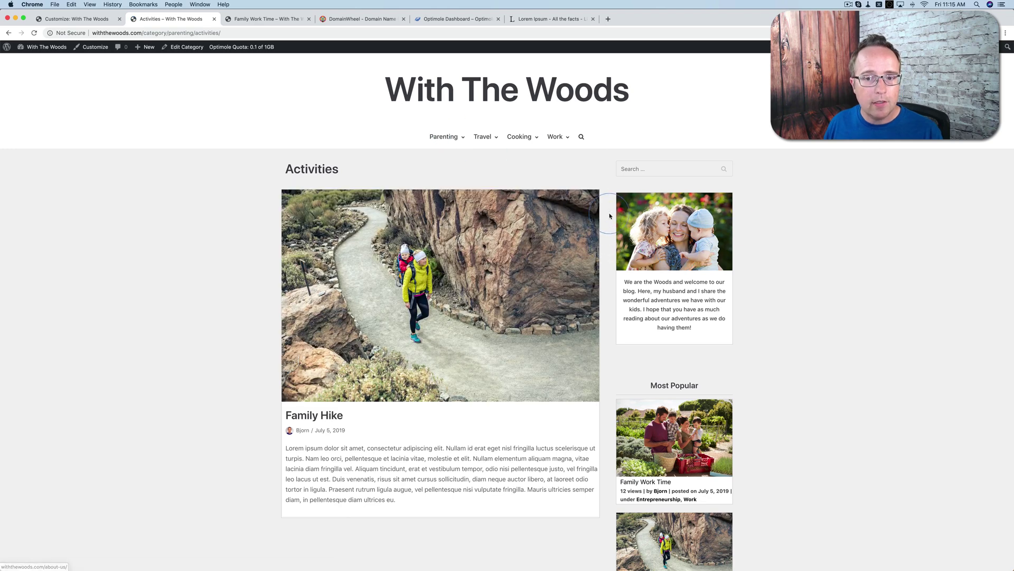
{"action": "left_click", "coordinate": [680, 233]}
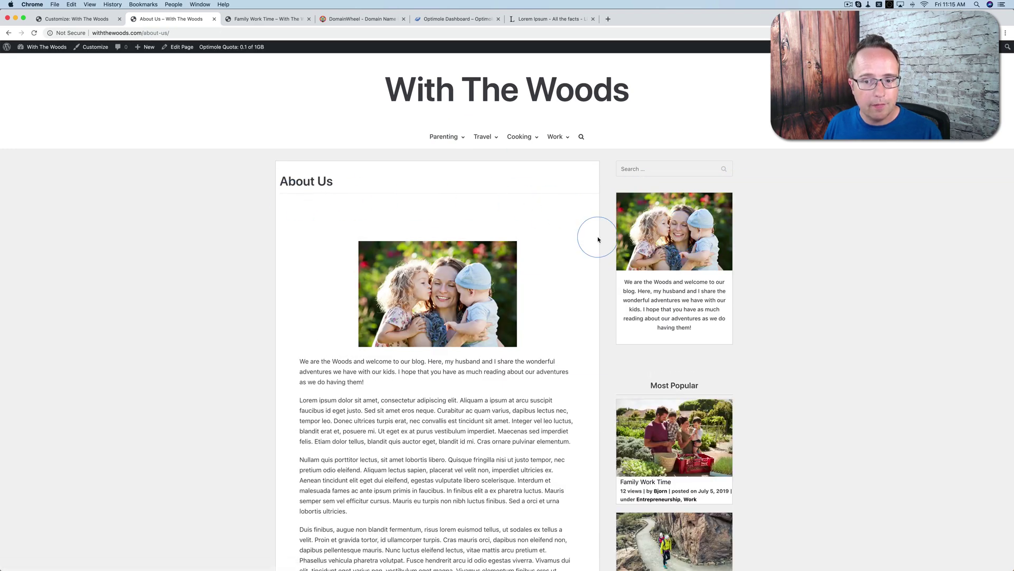
Leave the customizer and the About Us editor without saving further, and open the list of all pages
{"action": "left_click", "coordinate": [74, 19]}
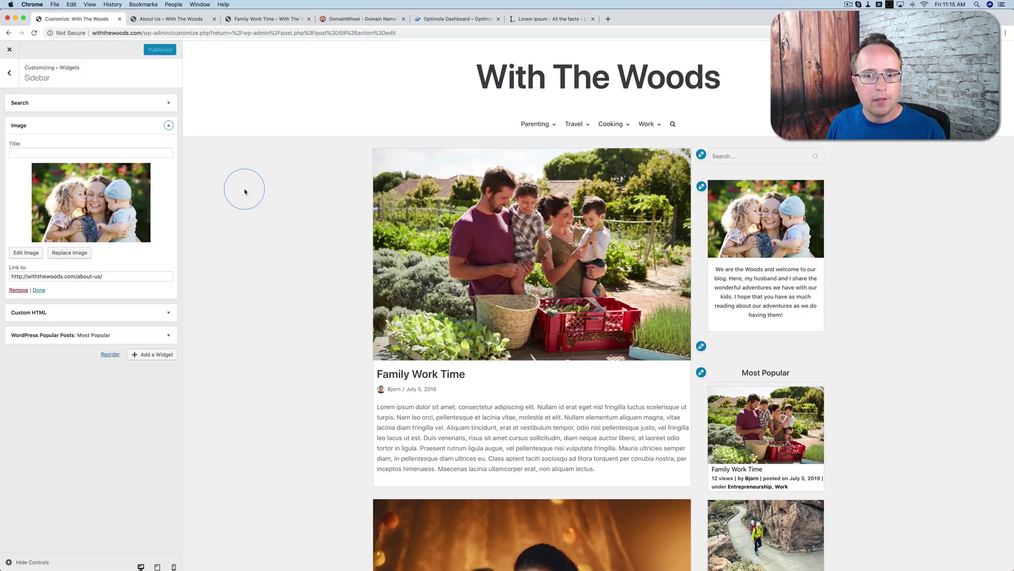
{"action": "left_click", "coordinate": [703, 241]}
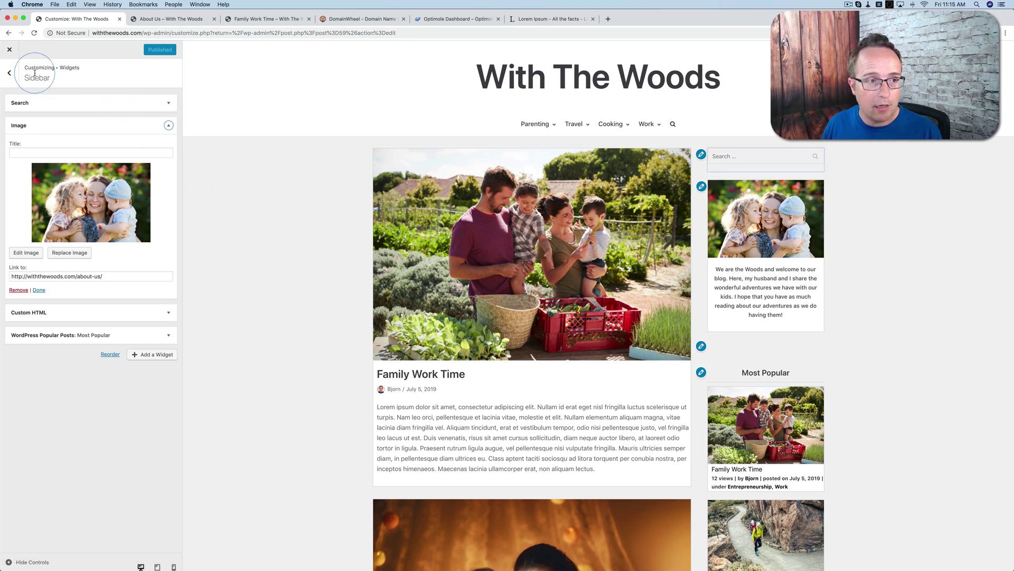
{"action": "left_click", "coordinate": [21, 50]}
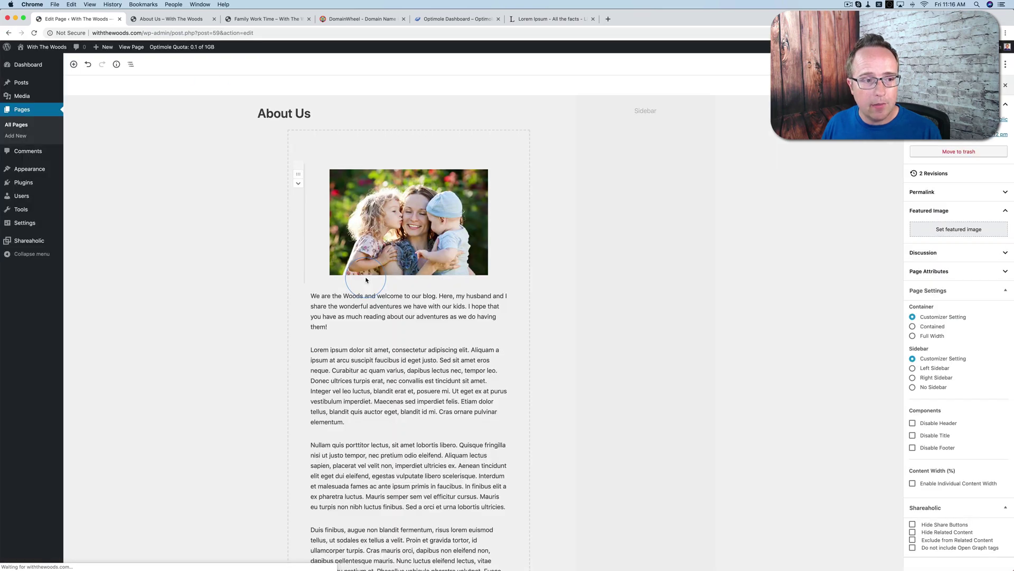
{"action": "left_click", "coordinate": [22, 110]}
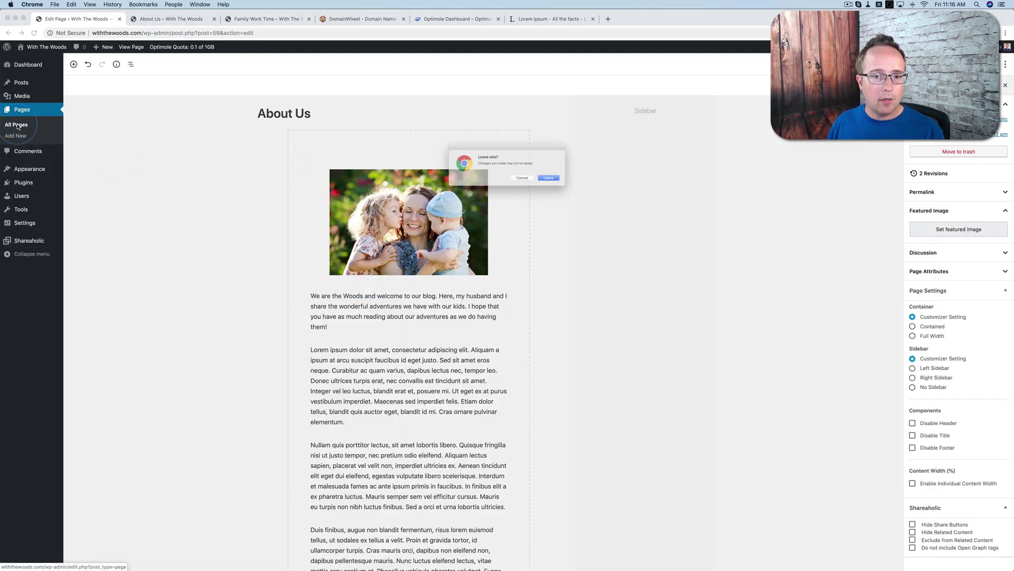
{"action": "left_click", "coordinate": [554, 185]}
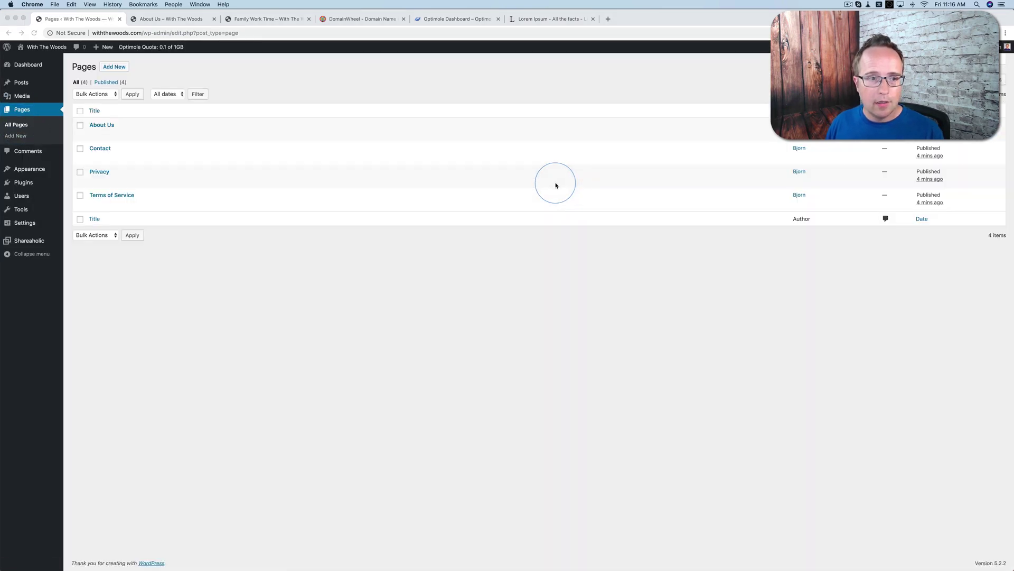
Search the plugin directory for wpforms, then install and activate Contact Form by WPForms
{"action": "mouse_move", "coordinate": [95, 160]}
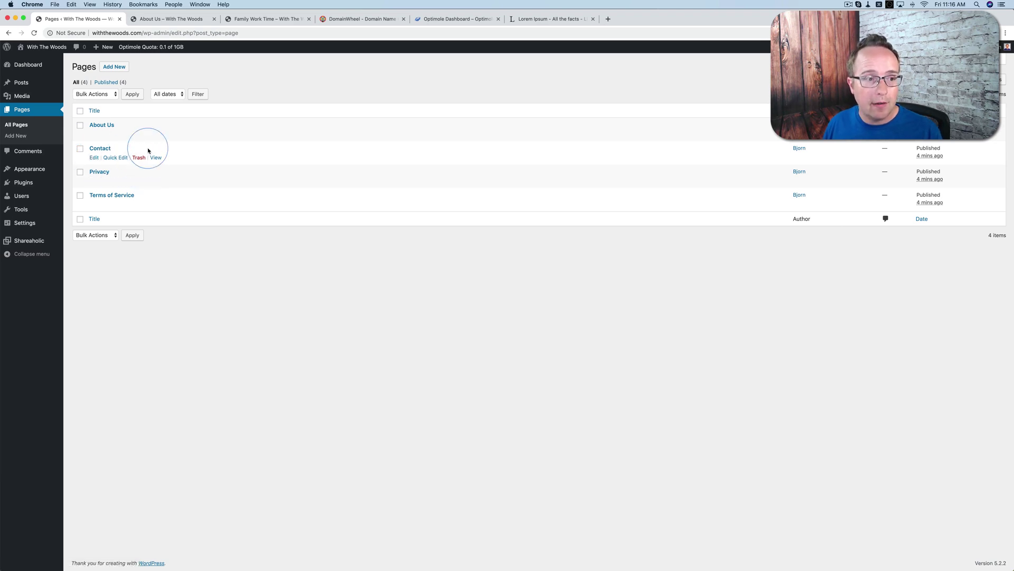
{"action": "mouse_move", "coordinate": [32, 183]}
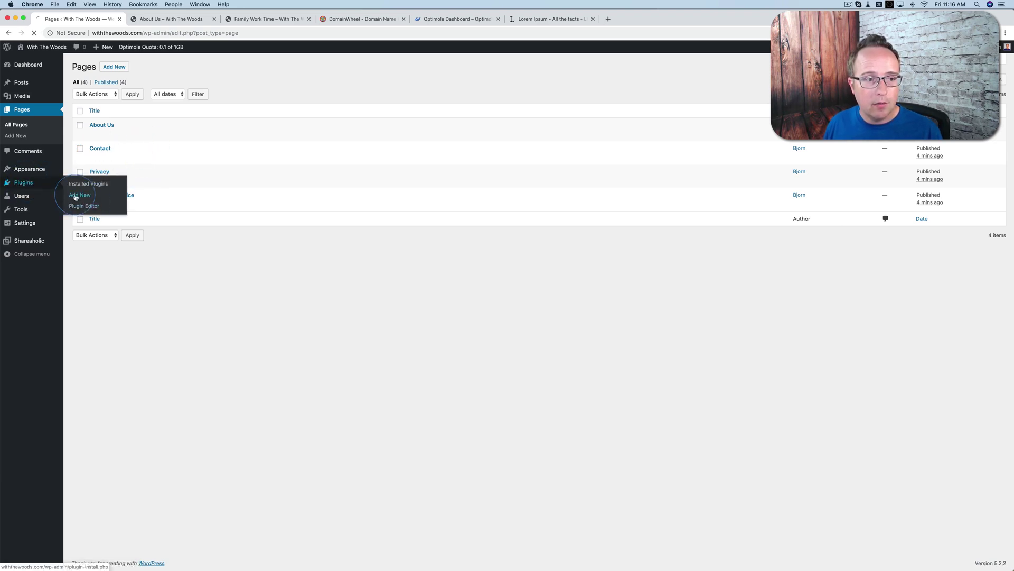
{"action": "left_click", "coordinate": [75, 196]}
{"action": "left_click", "coordinate": [904, 89]}
{"action": "type", "text": "wpf"}
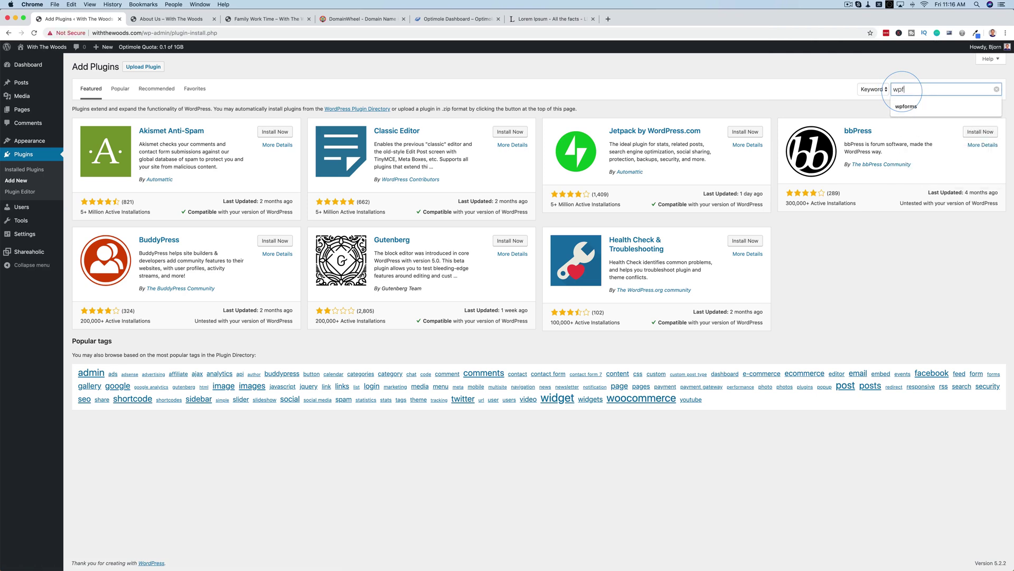
{"action": "type", "text": "orms"}
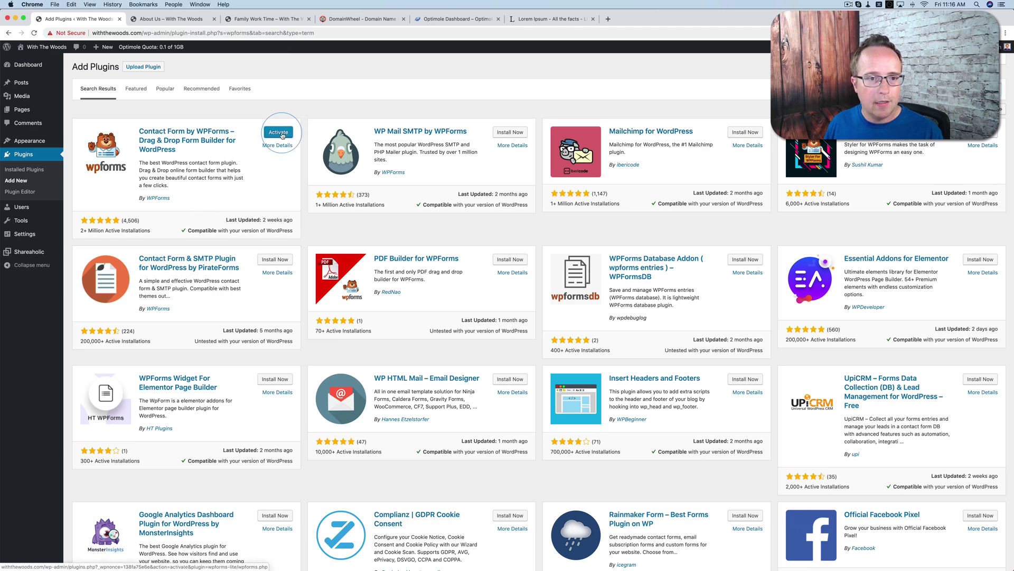
{"action": "left_click", "coordinate": [282, 133]}
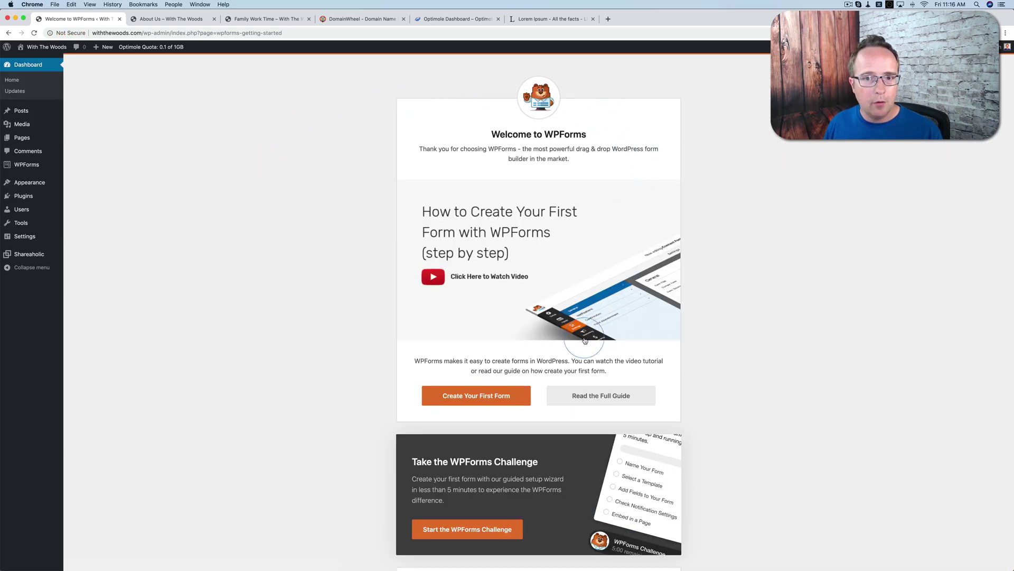
Create a first form from the Simple Contact Form template and close the form builder
{"action": "scroll", "coordinate": [616, 283], "scroll_direction": "down", "scroll_amount": 3}
{"action": "left_click", "coordinate": [478, 331]}
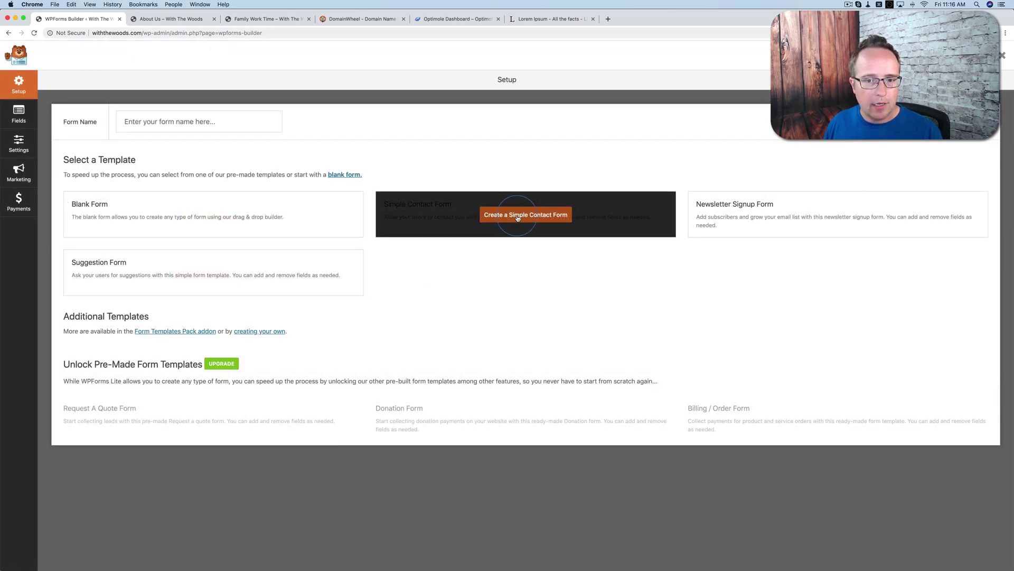
{"action": "left_click", "coordinate": [518, 216]}
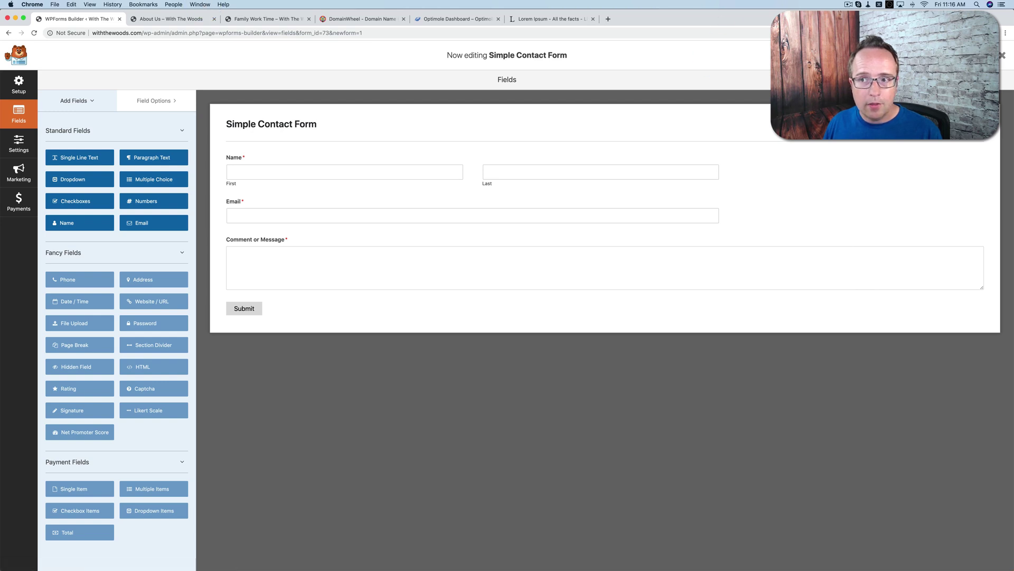
{"action": "left_click", "coordinate": [1003, 56]}
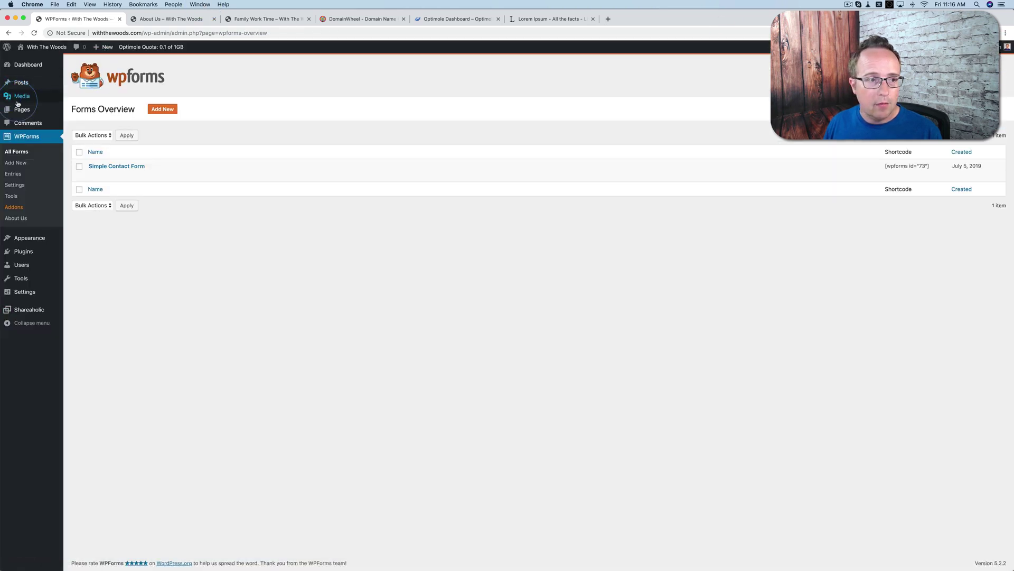
Open the Contact page for editing and add a paragraph reading "Drop us a line!"
{"action": "mouse_move", "coordinate": [32, 111]}
{"action": "left_click", "coordinate": [79, 110]}
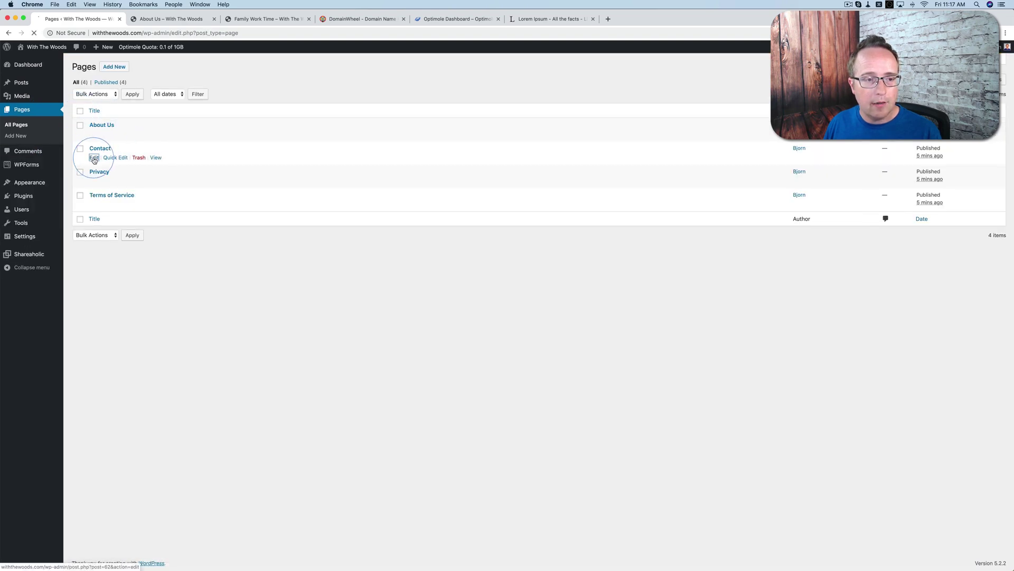
{"action": "left_click", "coordinate": [94, 157]}
{"action": "left_click", "coordinate": [317, 144]}
{"action": "left_click", "coordinate": [413, 173]}
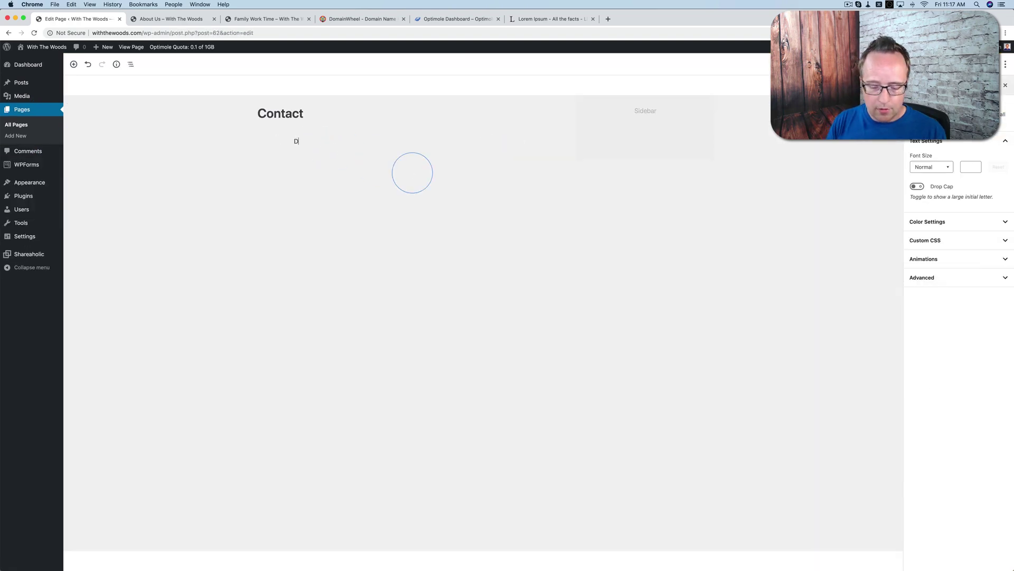
{"action": "type", "text": "Drop us a line!"}
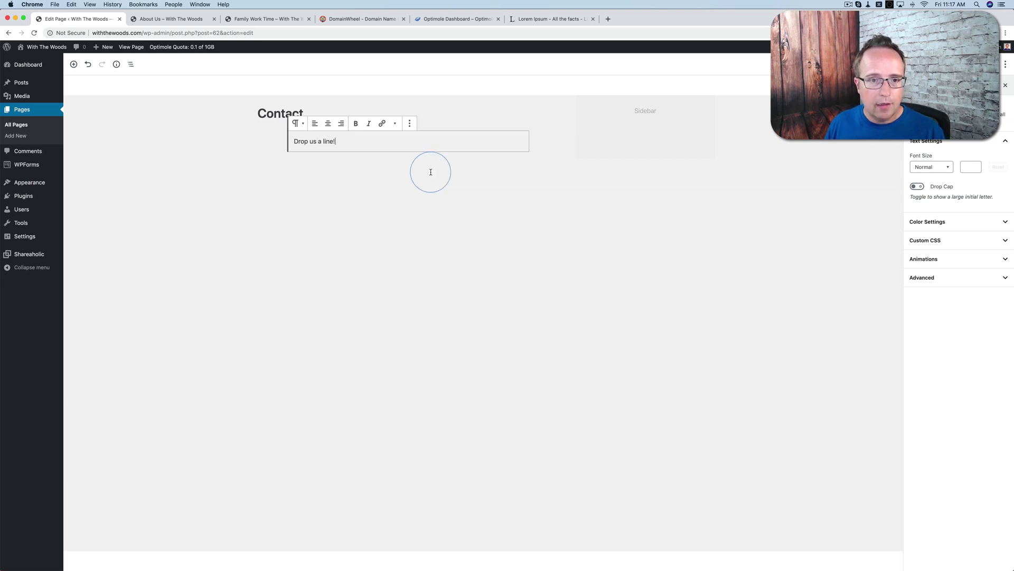
Insert a WPForms block below the paragraph and assign the Simple Contact Form to it
{"action": "left_click", "coordinate": [74, 65]}
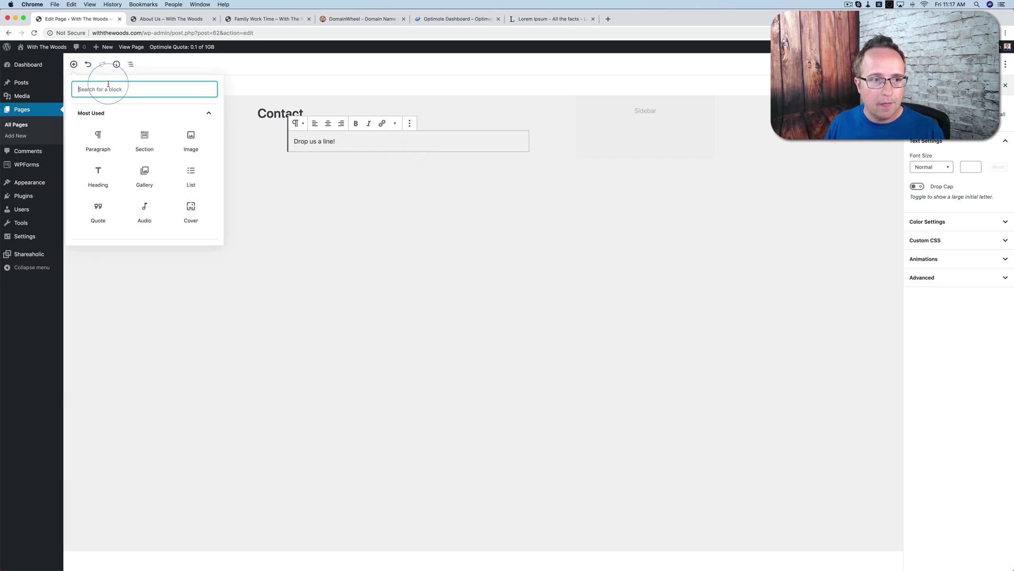
{"action": "type", "text": "wpf"}
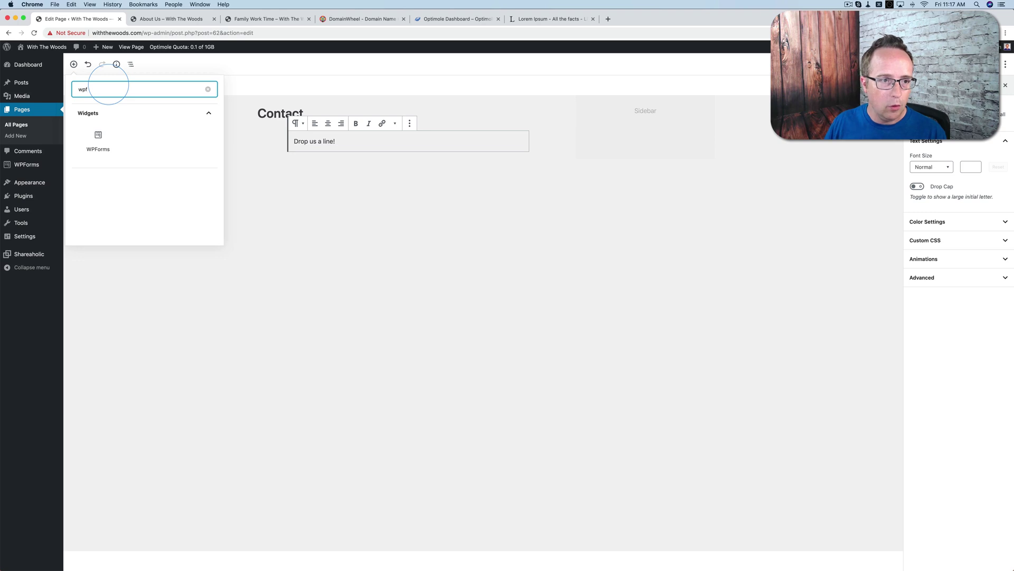
{"action": "left_click", "coordinate": [99, 135]}
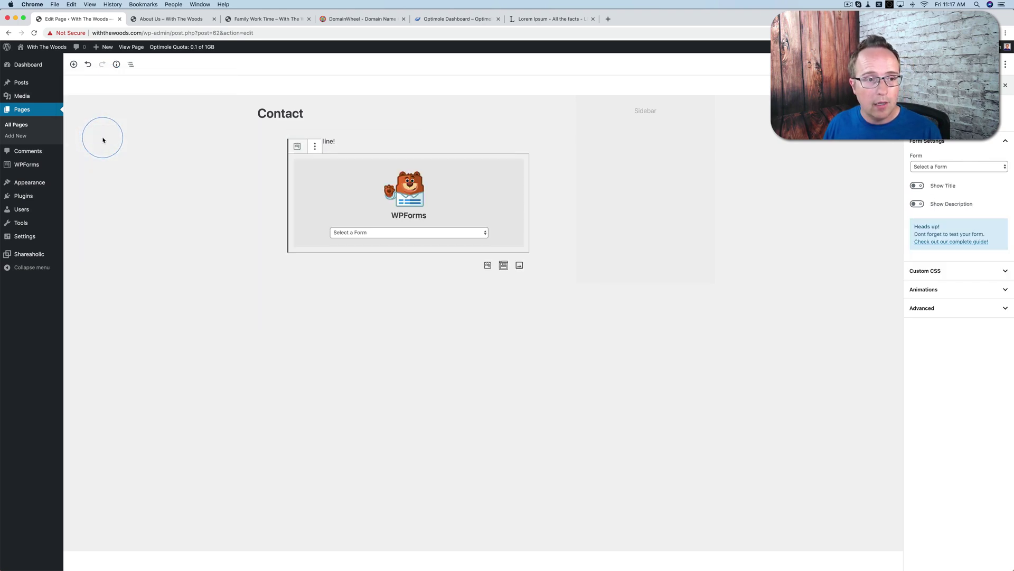
{"action": "left_click", "coordinate": [451, 233]}
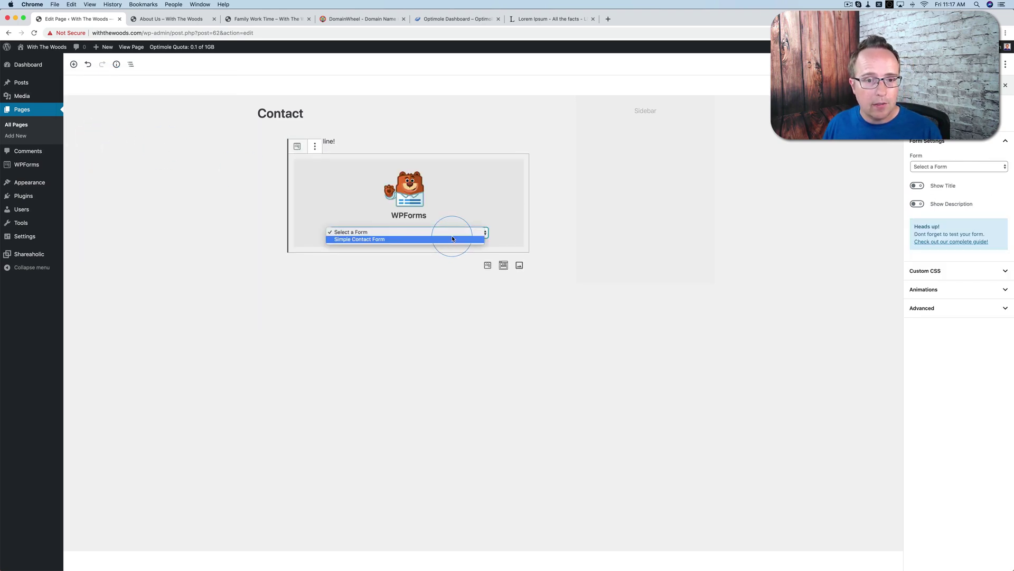
{"action": "left_click", "coordinate": [385, 241]}
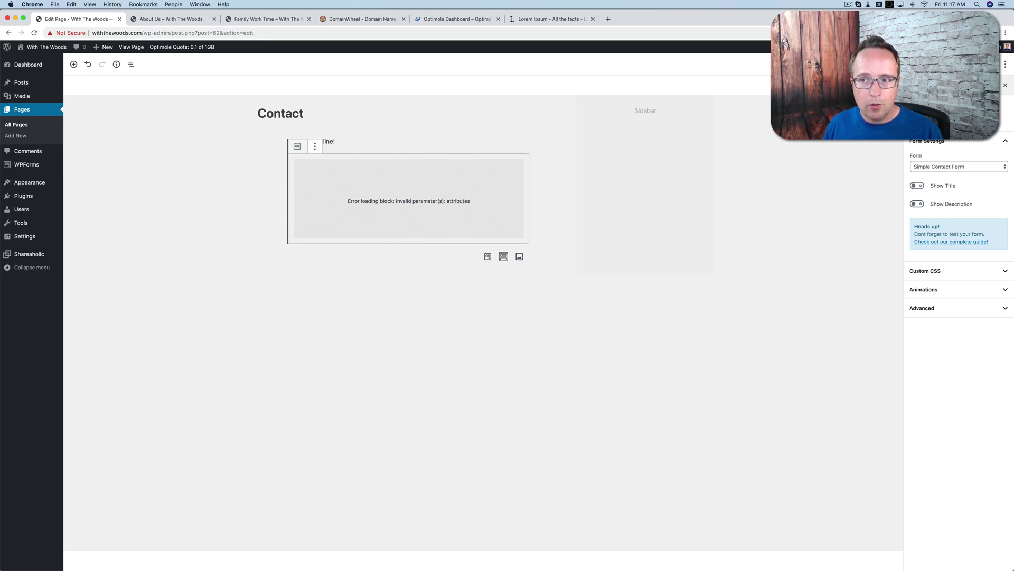
Update the Contact page and check its form on the live site in a new tab
{"action": "left_click", "coordinate": [117, 86], "text": "super"}
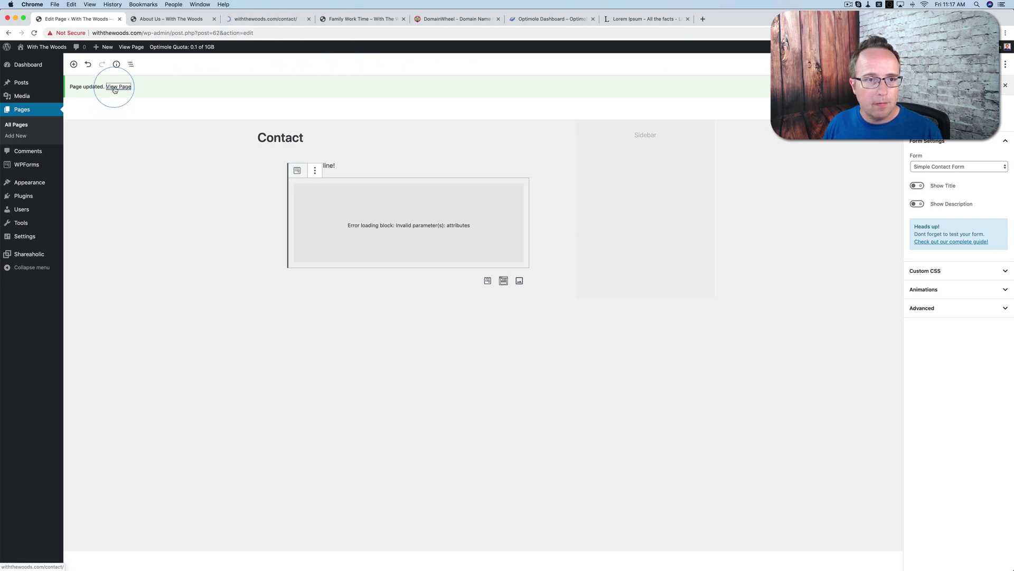
{"action": "left_click", "coordinate": [267, 25]}
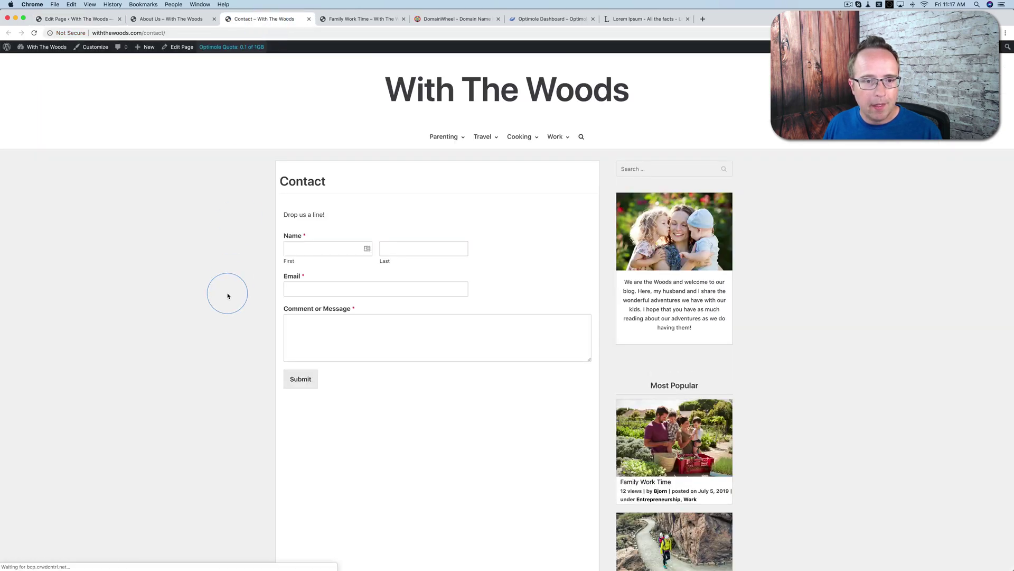
{"action": "scroll", "coordinate": [226, 294], "scroll_direction": "down", "scroll_amount": 2}
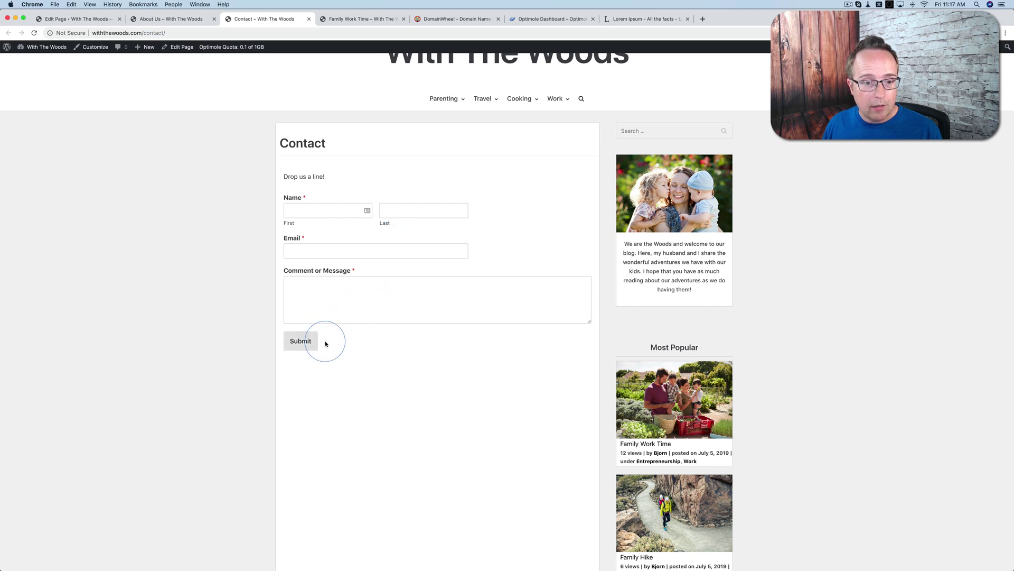
Return to the admin tab and check the site's admin email address in the general settings
{"action": "left_click", "coordinate": [80, 19]}
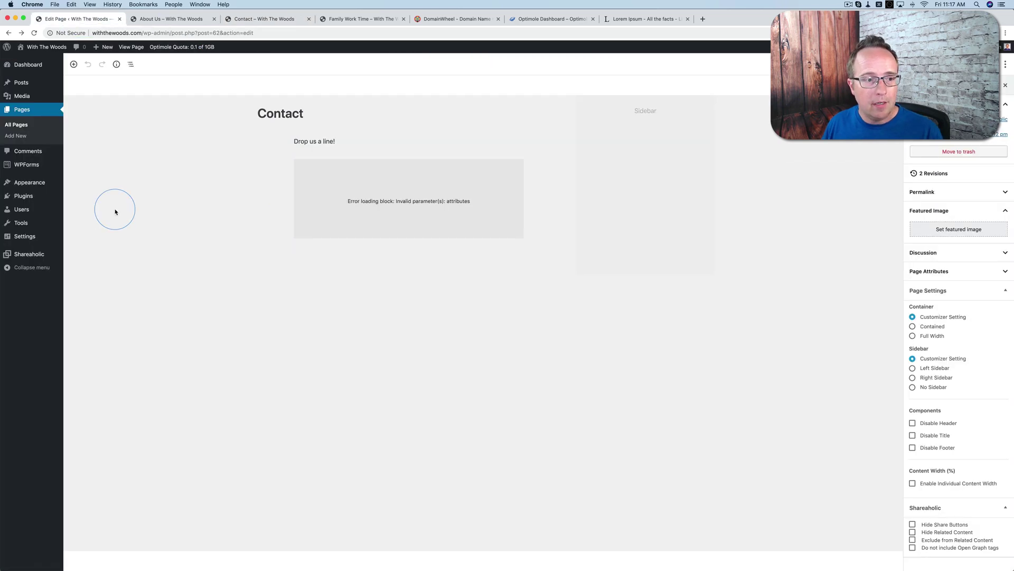
{"action": "mouse_move", "coordinate": [15, 242]}
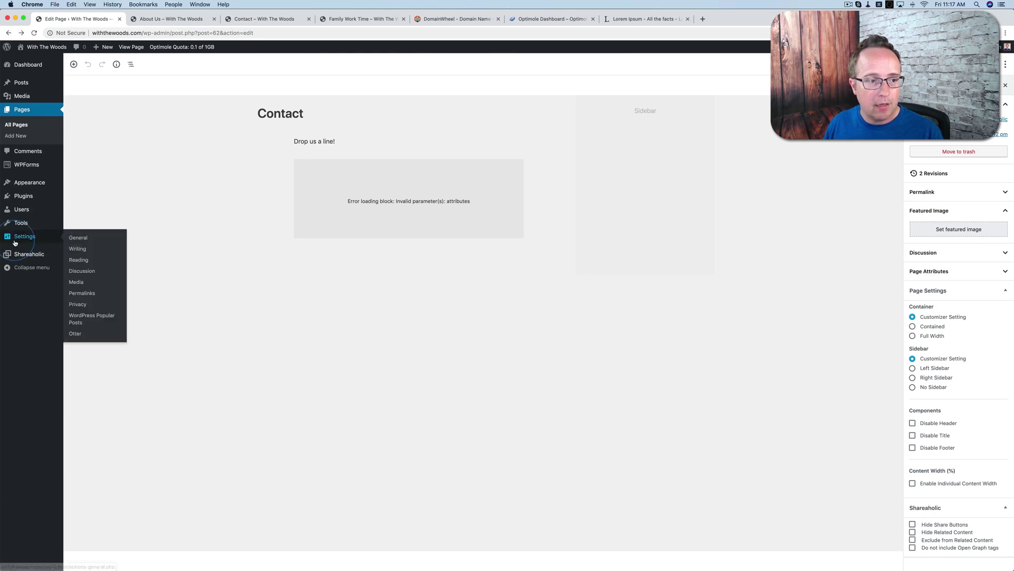
{"action": "left_click", "coordinate": [103, 237]}
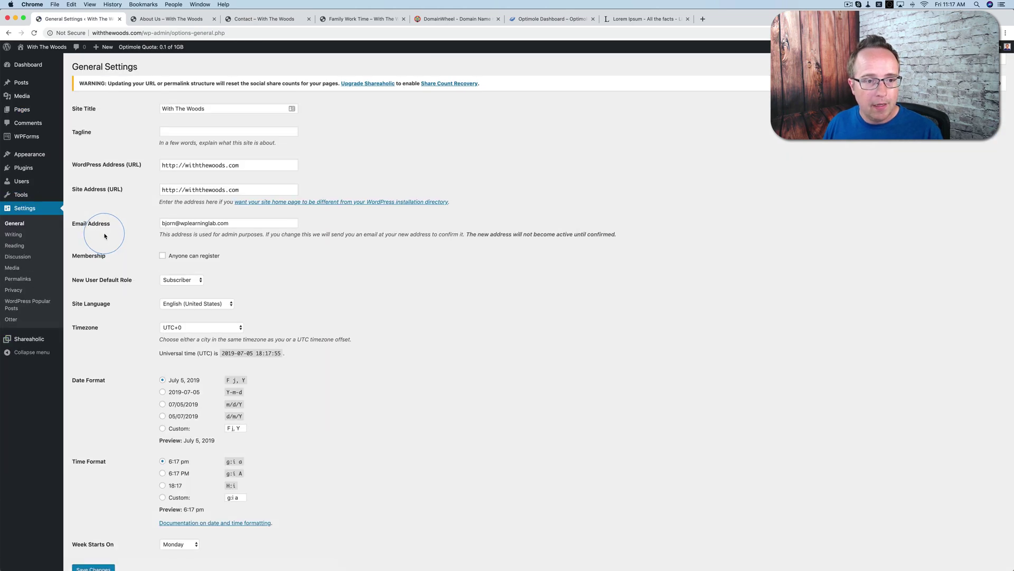
{"action": "left_click_drag", "start_coordinate": [234, 223], "coordinate": [159, 225]}
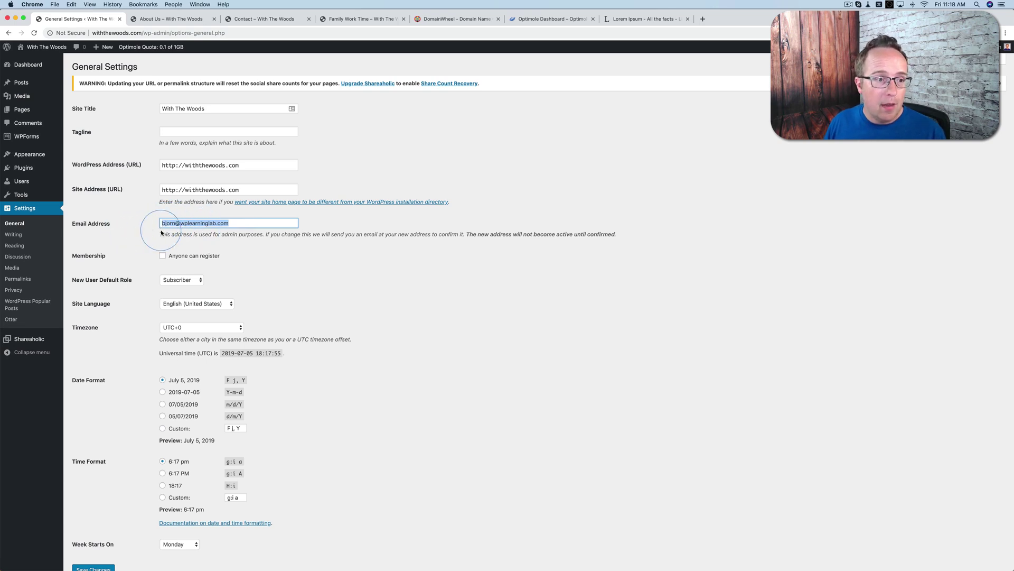
Open the Simple Contact Form's notification settings and add a second email address after {admin_email} in the Send To Email Address field
{"action": "mouse_move", "coordinate": [17, 137]}
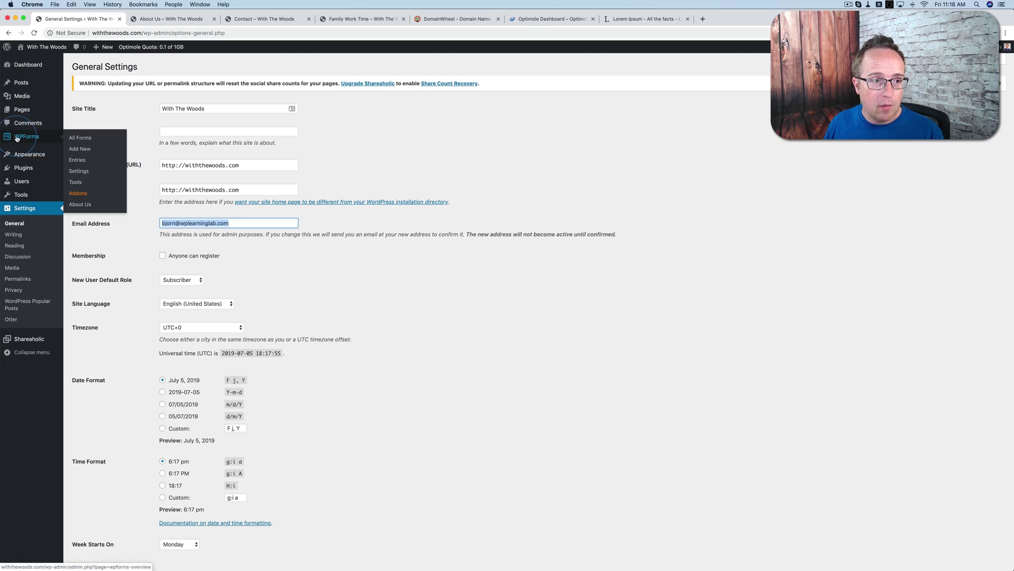
{"action": "left_click", "coordinate": [80, 138]}
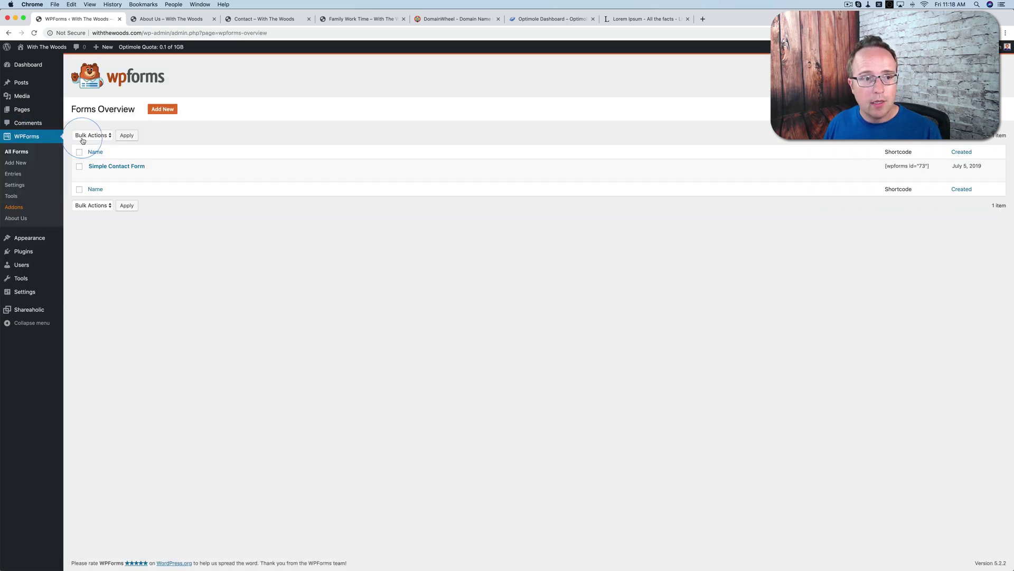
{"action": "left_click", "coordinate": [94, 175]}
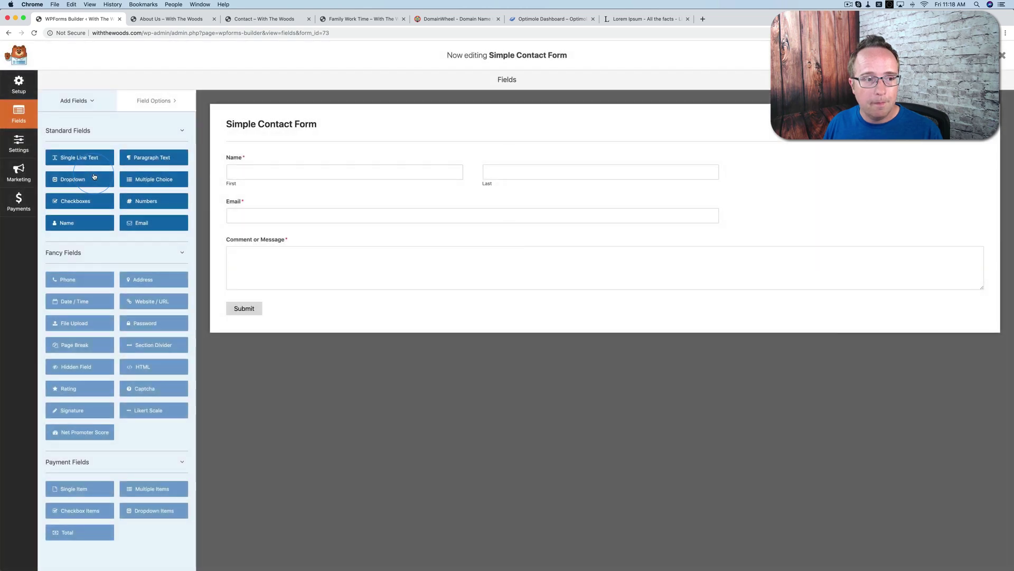
{"action": "left_click", "coordinate": [18, 144]}
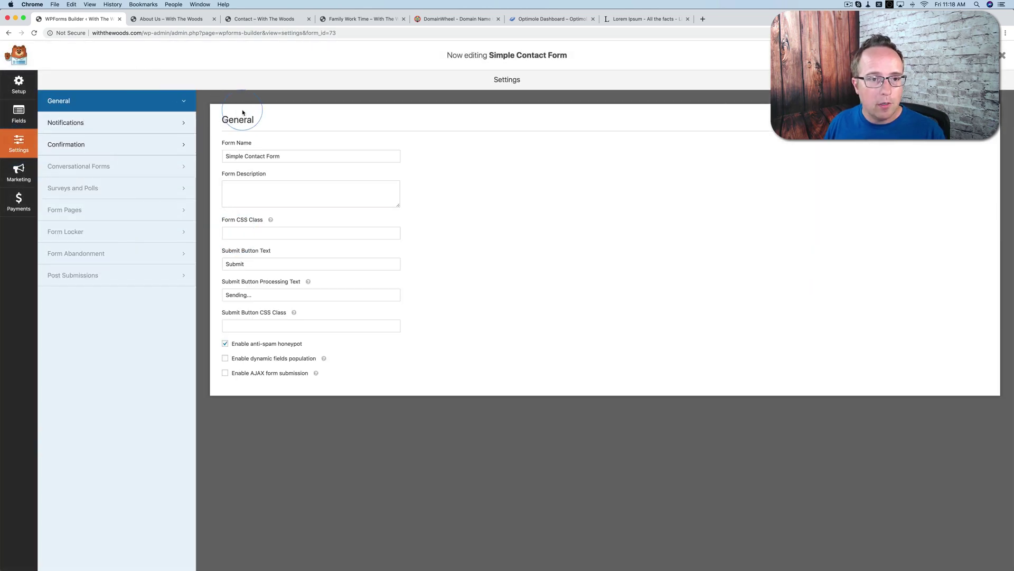
{"action": "mouse_move", "coordinate": [271, 220]}
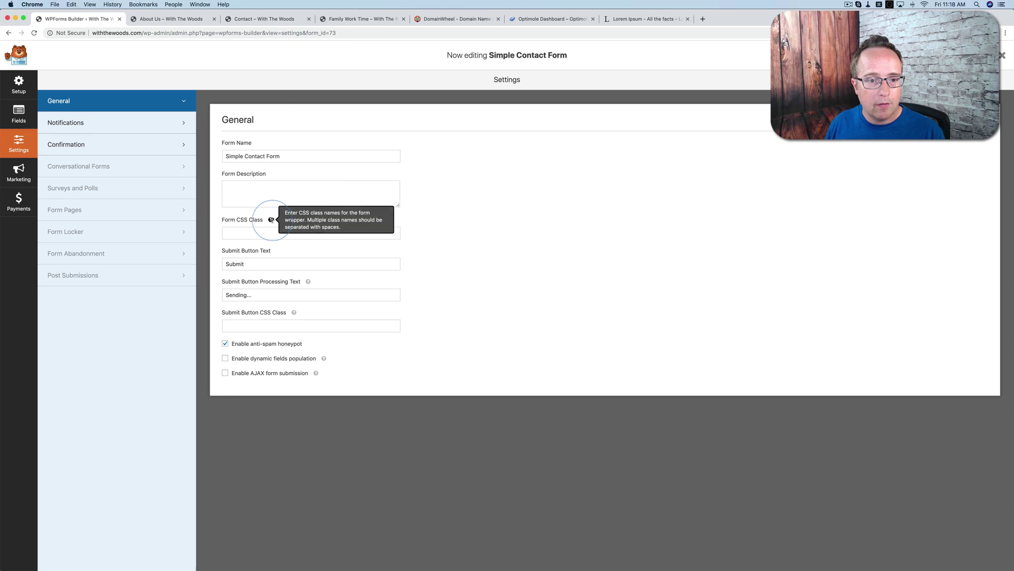
{"action": "left_click", "coordinate": [131, 127]}
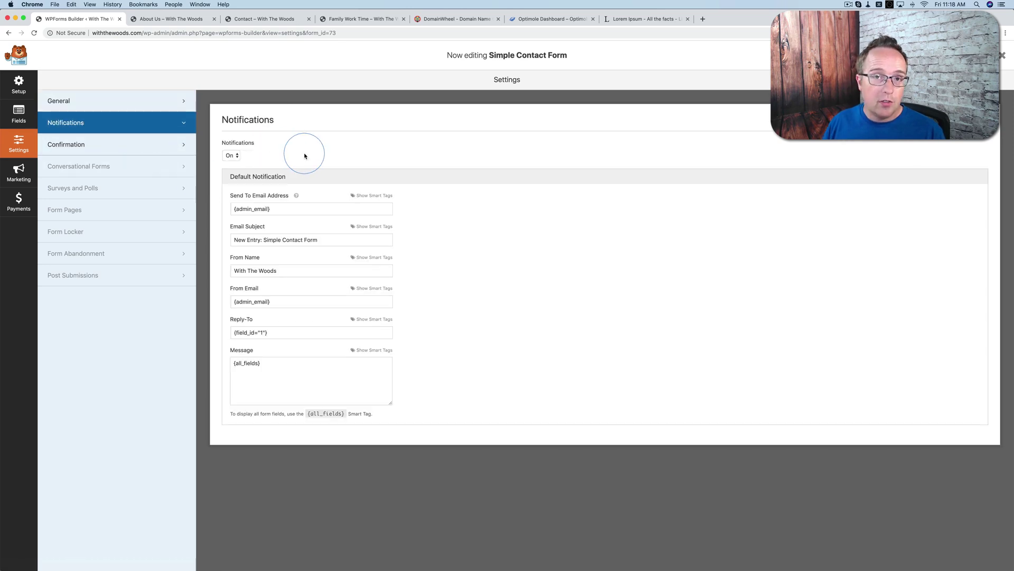
{"action": "triple_click", "coordinate": [231, 209]}
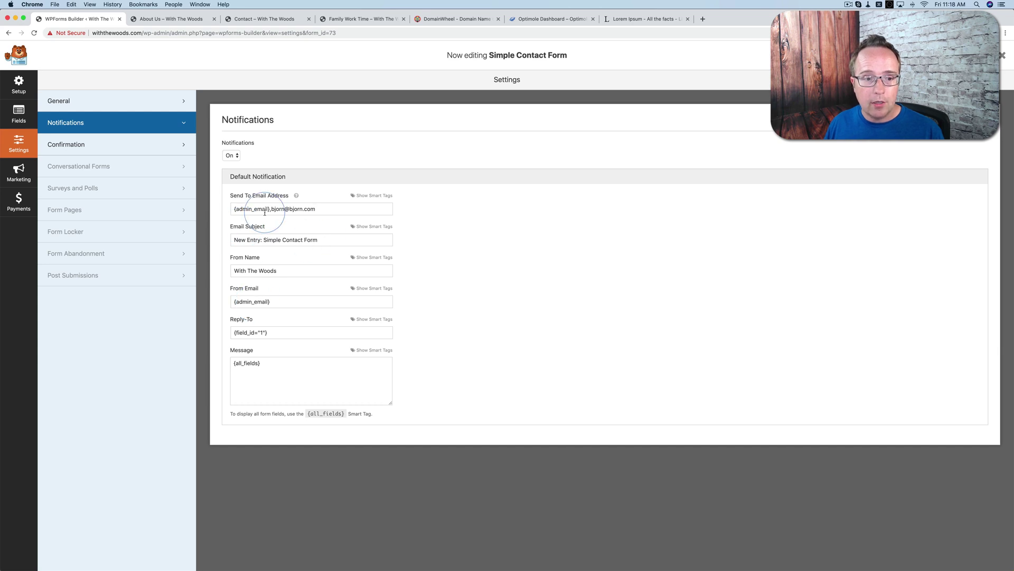
Set the notification's email subject to "New Email From" followed by the smart tag for the Name field
{"action": "triple_click", "coordinate": [323, 240]}
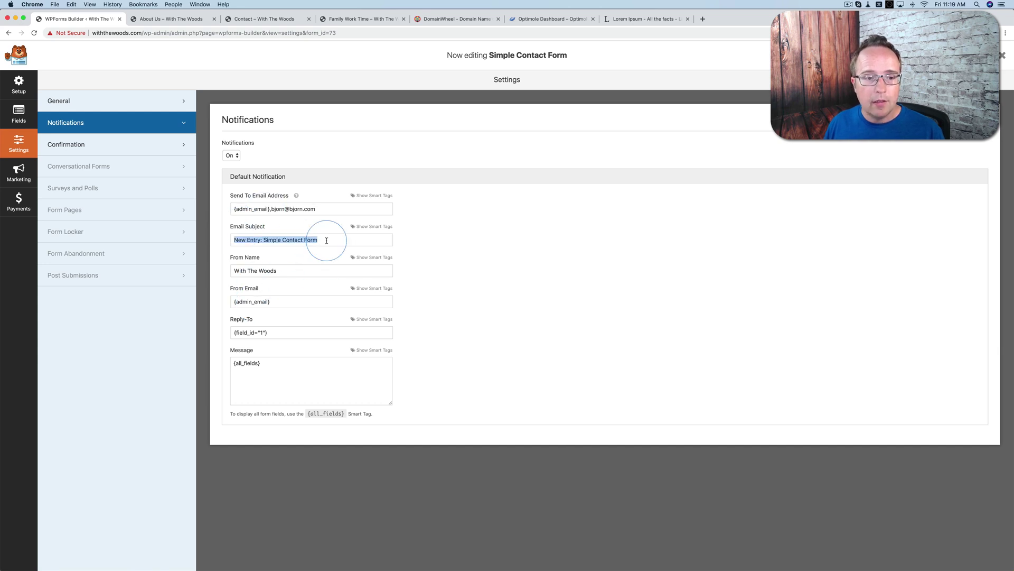
{"action": "left_click_drag", "start_coordinate": [237, 241], "coordinate": [233, 241]}
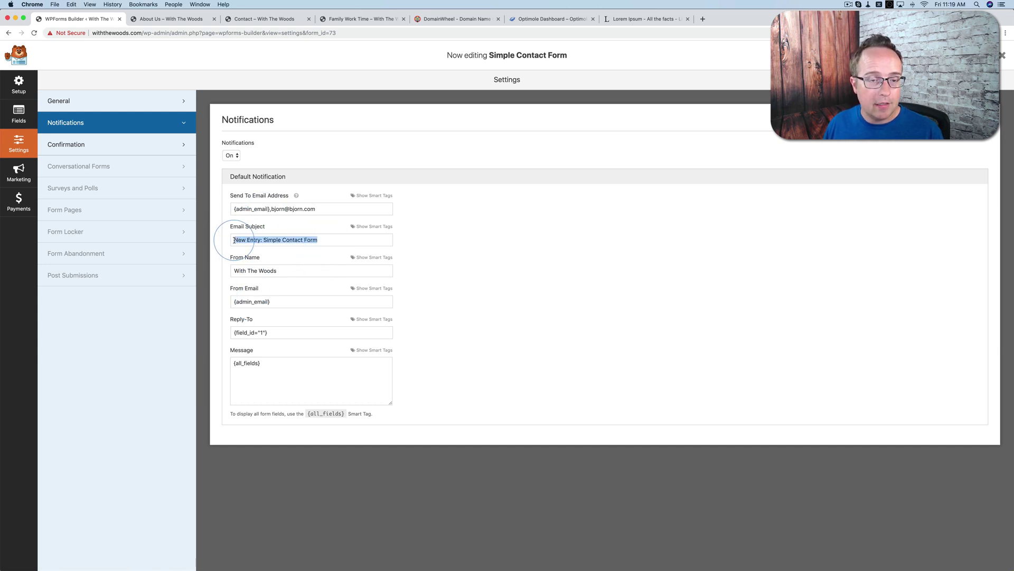
{"action": "left_click", "coordinate": [339, 241]}
{"action": "left_click_drag", "start_coordinate": [339, 240], "coordinate": [232, 236]}
{"action": "type", "text": "New"}
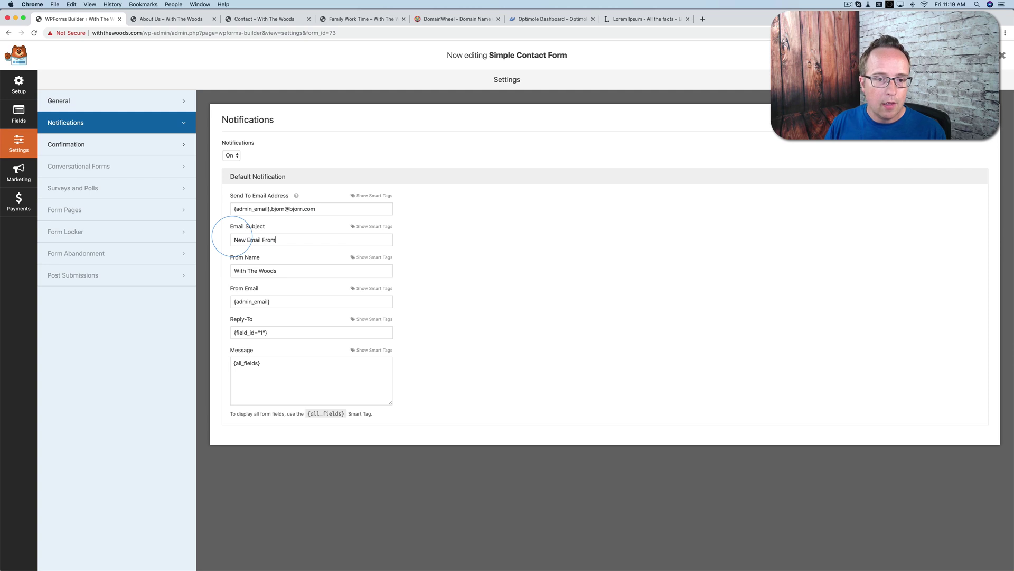
{"action": "type", "text": " Email From"}
{"action": "left_click", "coordinate": [372, 226]}
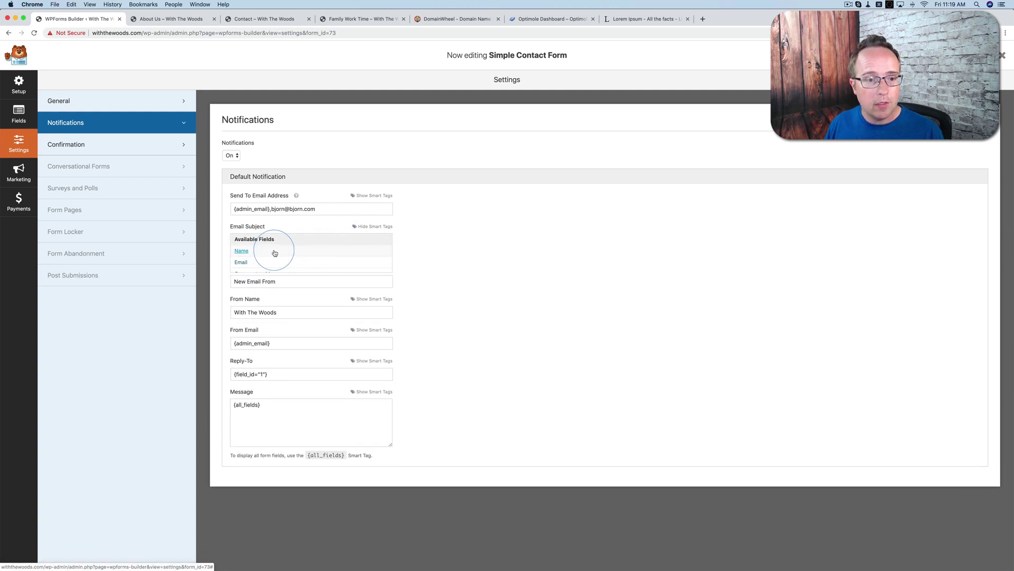
{"action": "left_click", "coordinate": [241, 250]}
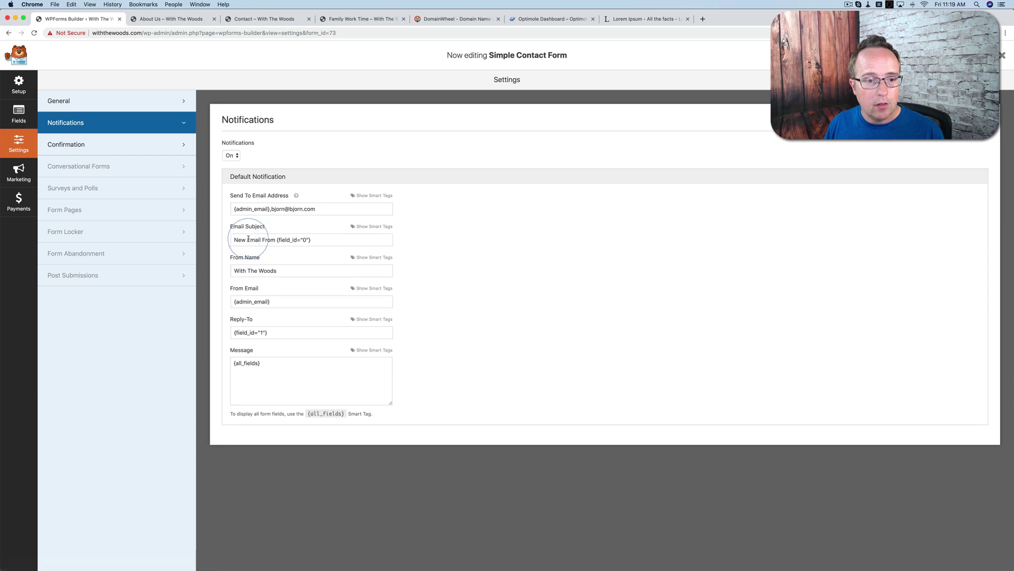
Check the Name field's ID in the form's fields against the field_id smart tag in the notification's email subject
{"action": "left_click_drag", "start_coordinate": [235, 240], "coordinate": [321, 240]}
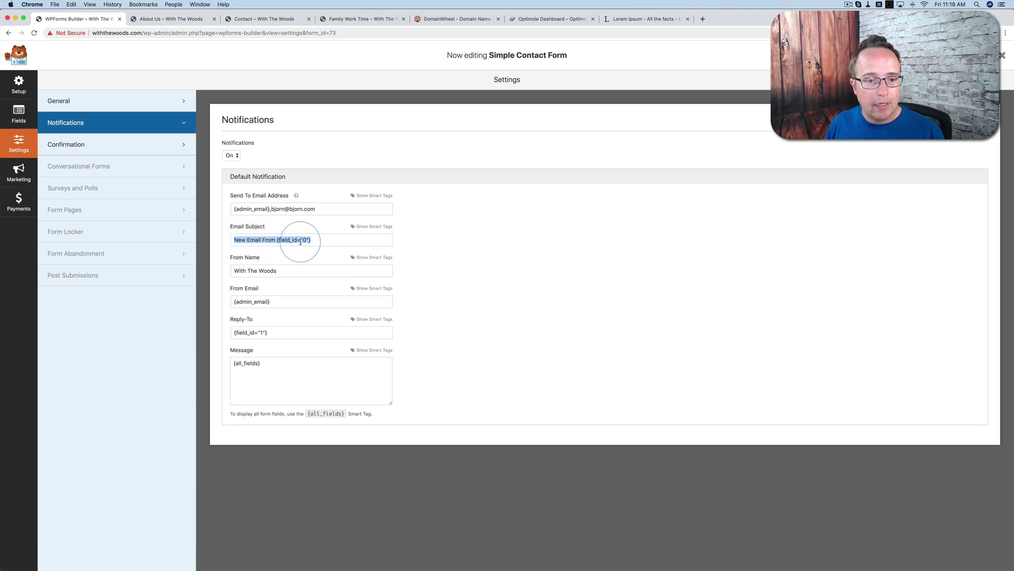
{"action": "left_click", "coordinate": [301, 241]}
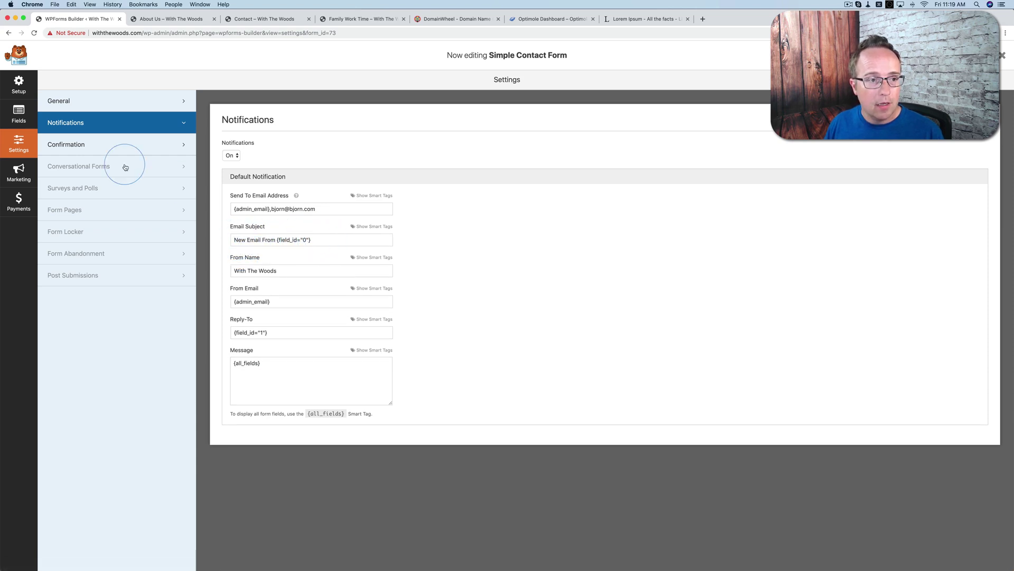
{"action": "left_click", "coordinate": [19, 111]}
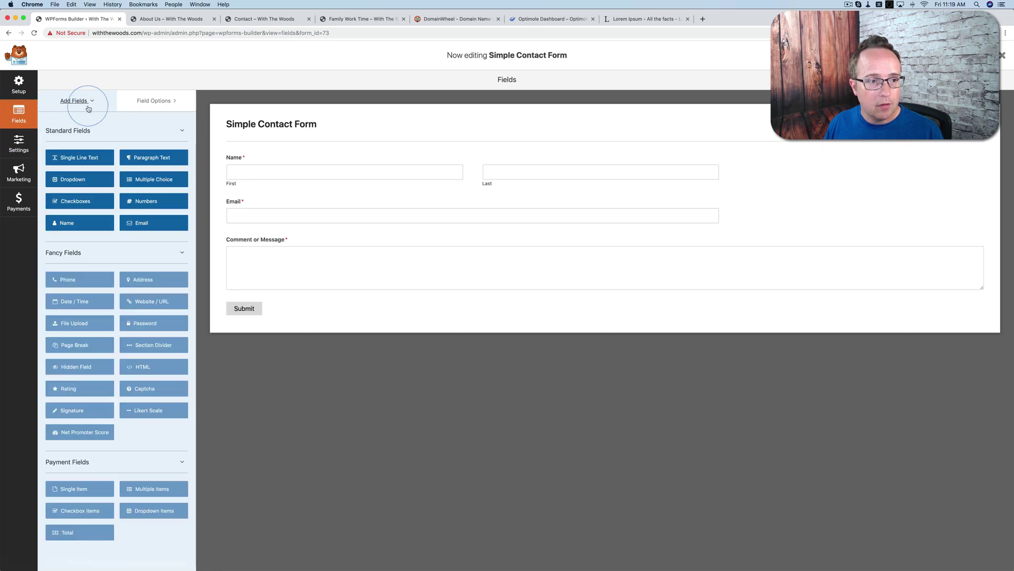
{"action": "left_click", "coordinate": [268, 162]}
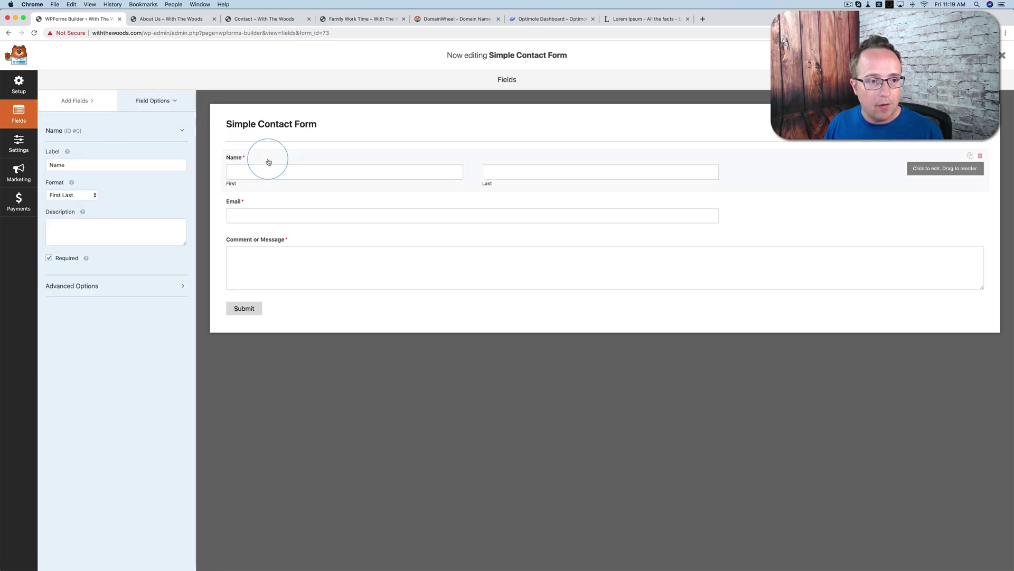
{"action": "left_click", "coordinate": [67, 132]}
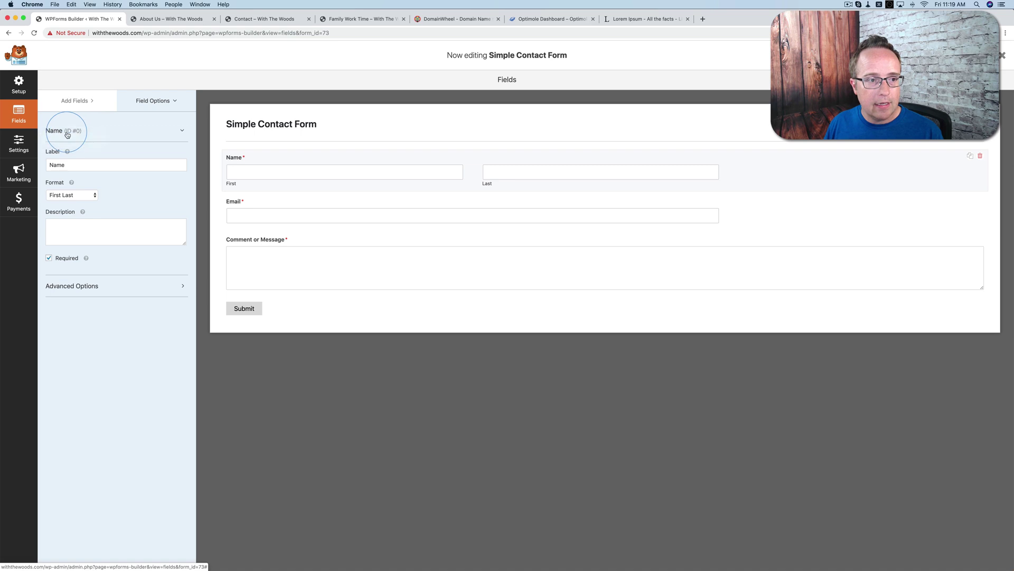
{"action": "left_click", "coordinate": [132, 197]}
{"action": "left_click", "coordinate": [19, 151]}
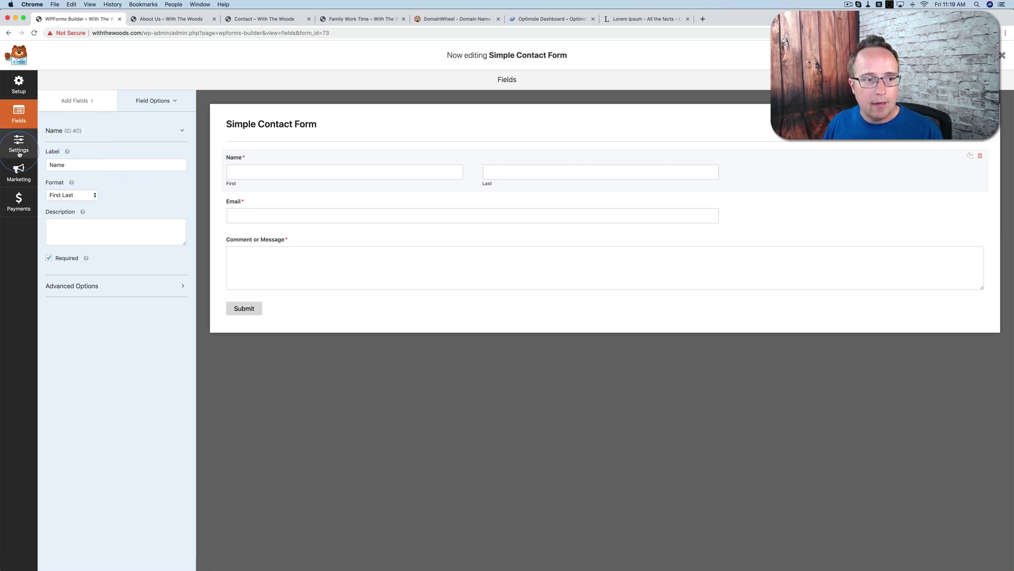
{"action": "left_click_drag", "start_coordinate": [310, 240], "coordinate": [277, 240]}
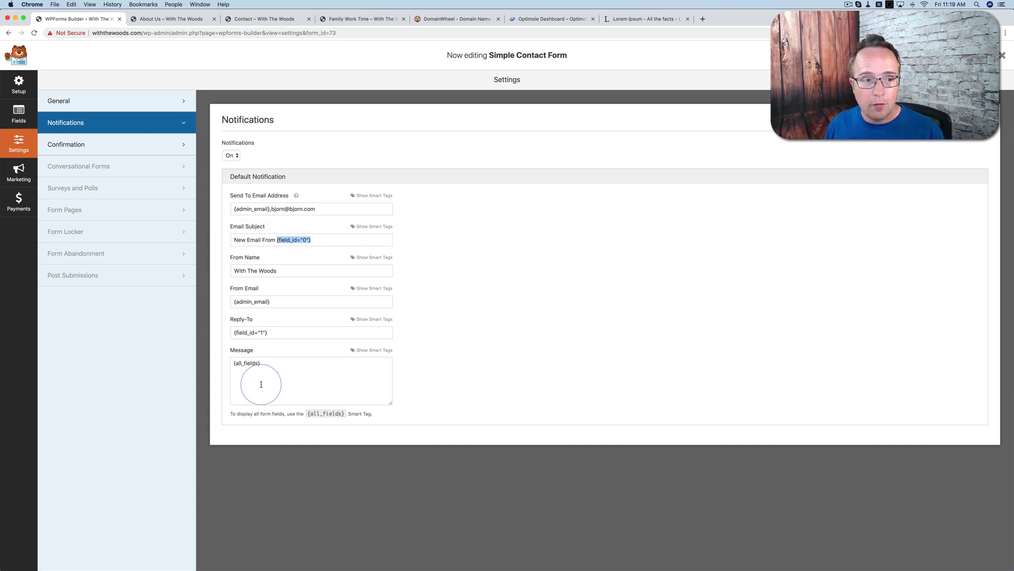
Open the Simple Contact Form's confirmation settings and examine the default confirmation message
{"action": "left_click", "coordinate": [150, 147]}
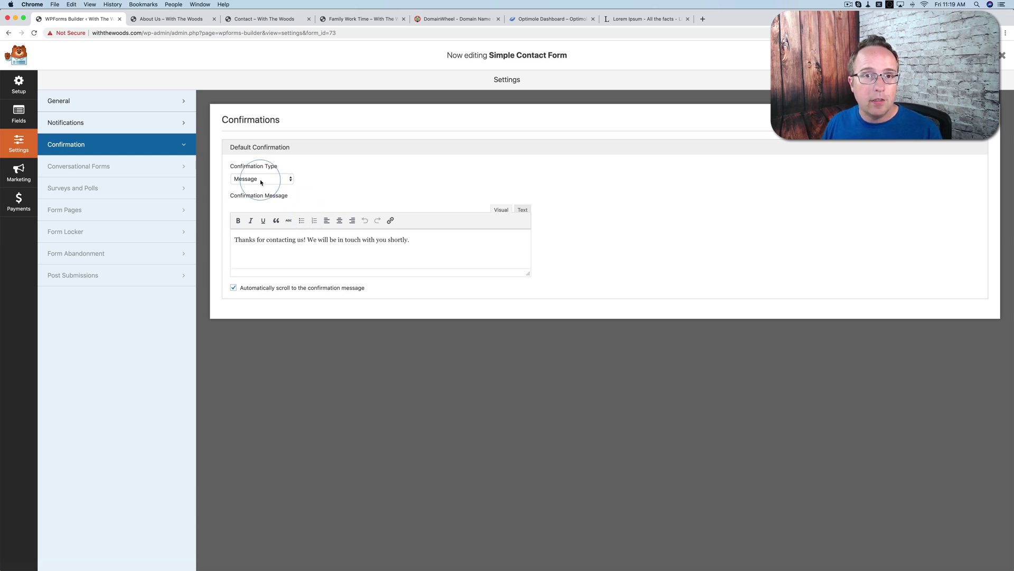
{"action": "left_click", "coordinate": [416, 247]}
{"action": "left_click_drag", "start_coordinate": [416, 247], "coordinate": [233, 231]}
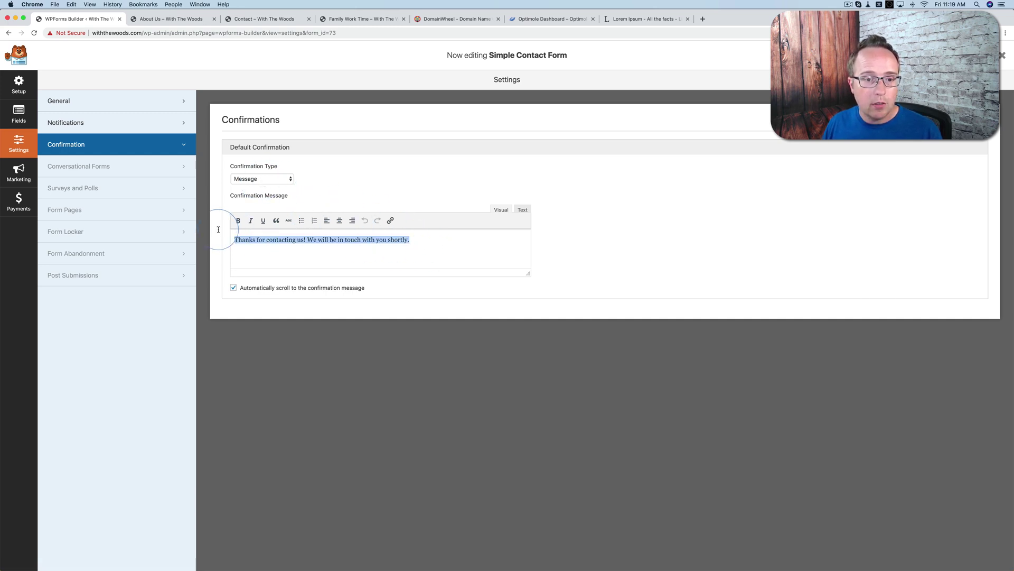
{"action": "left_click", "coordinate": [278, 178]}
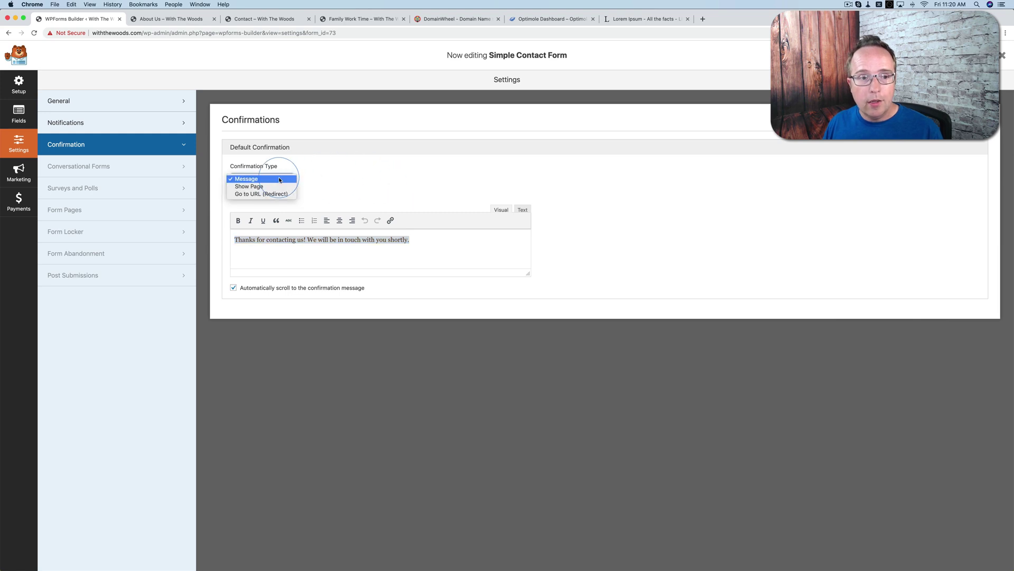
{"action": "left_click", "coordinate": [265, 187]}
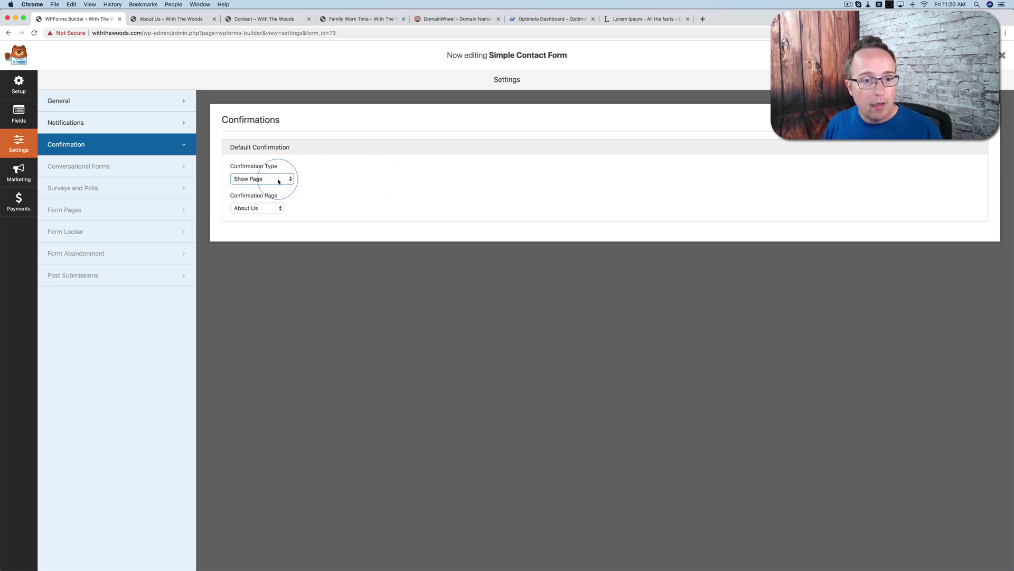
{"action": "left_click", "coordinate": [272, 180]}
{"action": "left_click", "coordinate": [274, 187]}
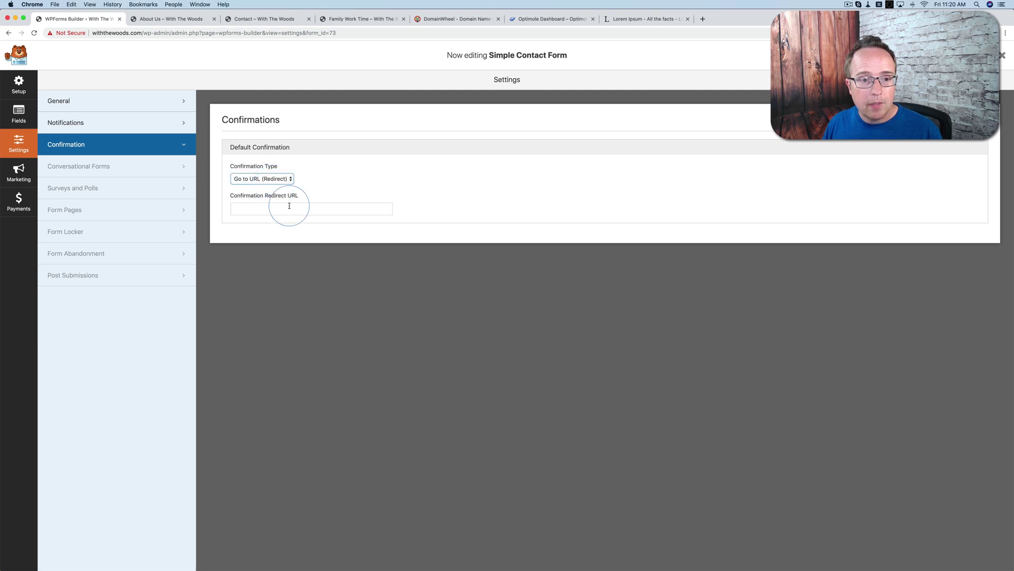
{"action": "left_click", "coordinate": [289, 209]}
{"action": "type", "text": "http://withthewoods.com/about-us/"}
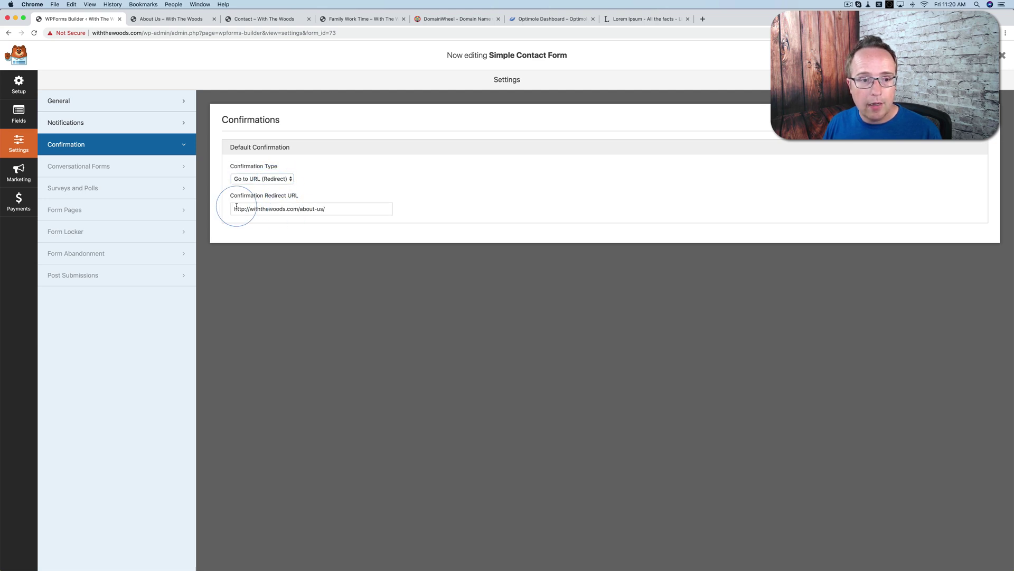
Clear the confirmation redirect URL and set the confirmation type back to Message
{"action": "left_click_drag", "start_coordinate": [237, 210], "coordinate": [362, 208]}
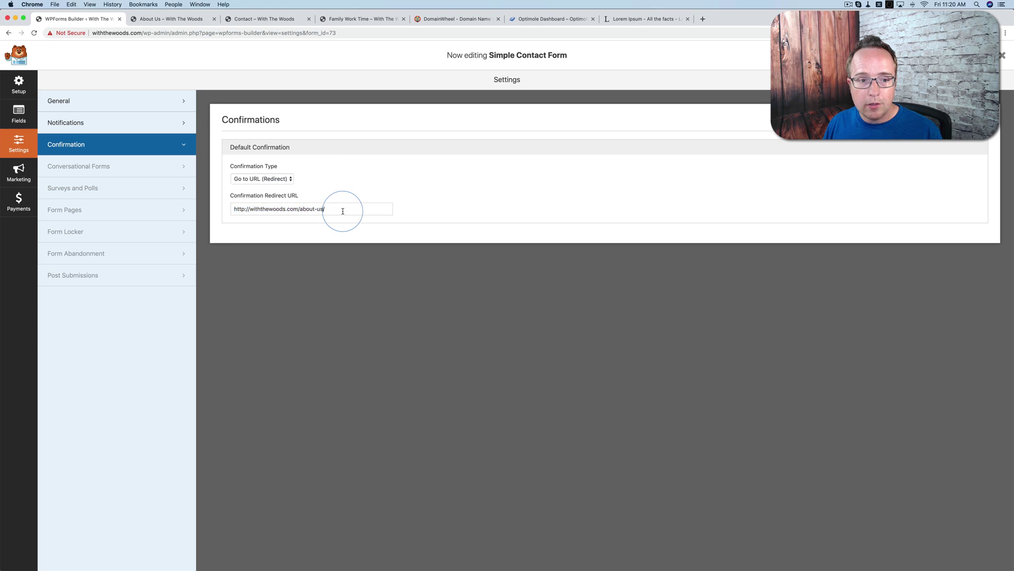
{"action": "left_click_drag", "start_coordinate": [338, 209], "coordinate": [233, 211]}
{"action": "key", "text": "BackSpace"}
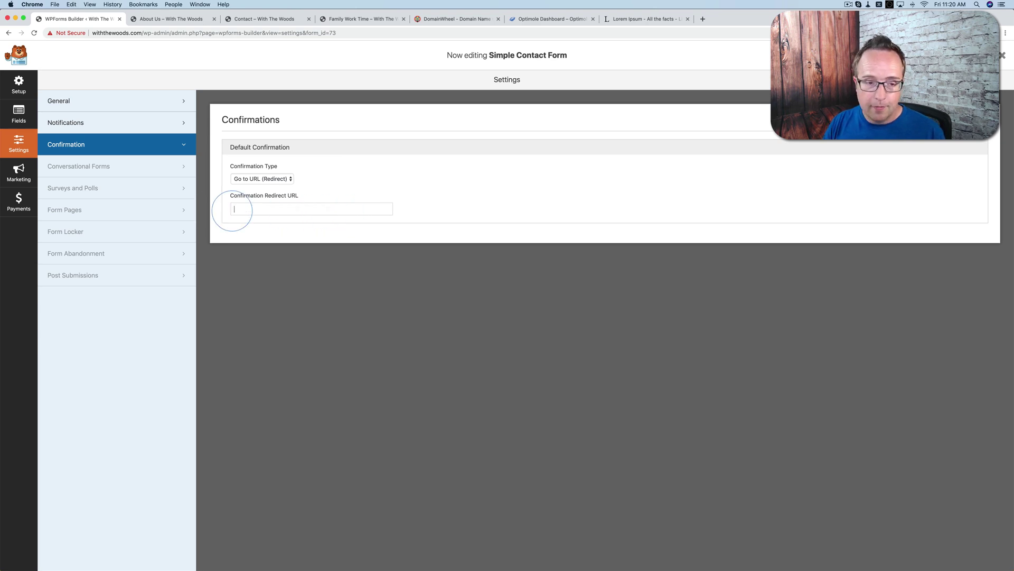
{"action": "left_click", "coordinate": [260, 177]}
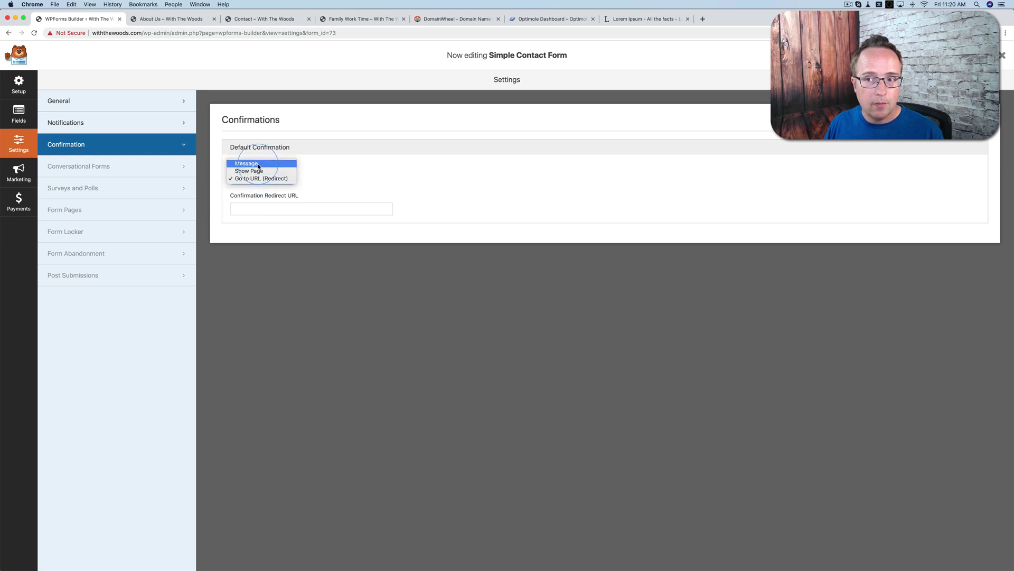
{"action": "left_click", "coordinate": [253, 163]}
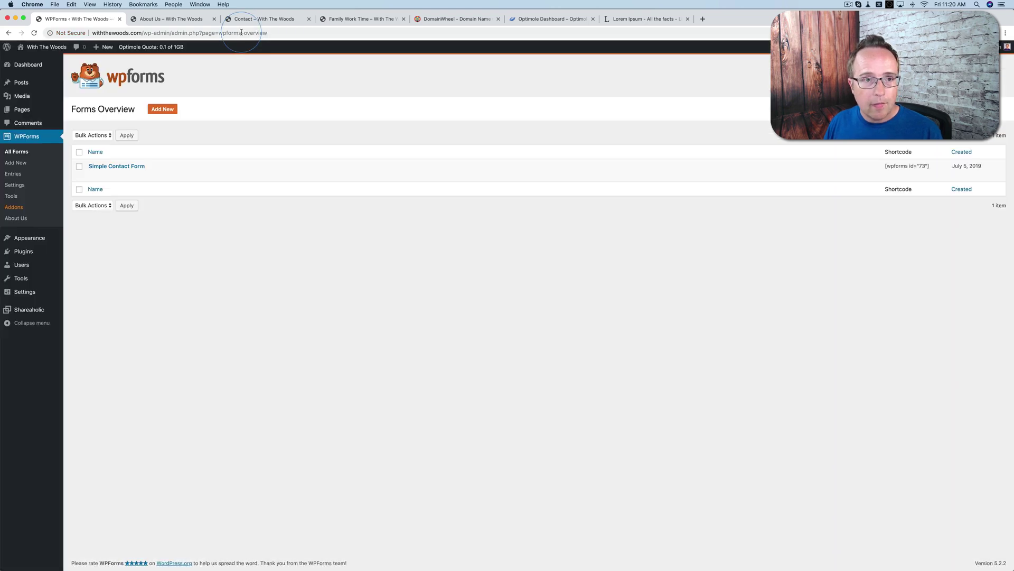
Switch to the live Contact page and look over its form and the page down to the footer
{"action": "left_click", "coordinate": [243, 23]}
{"action": "left_click", "coordinate": [286, 337]}
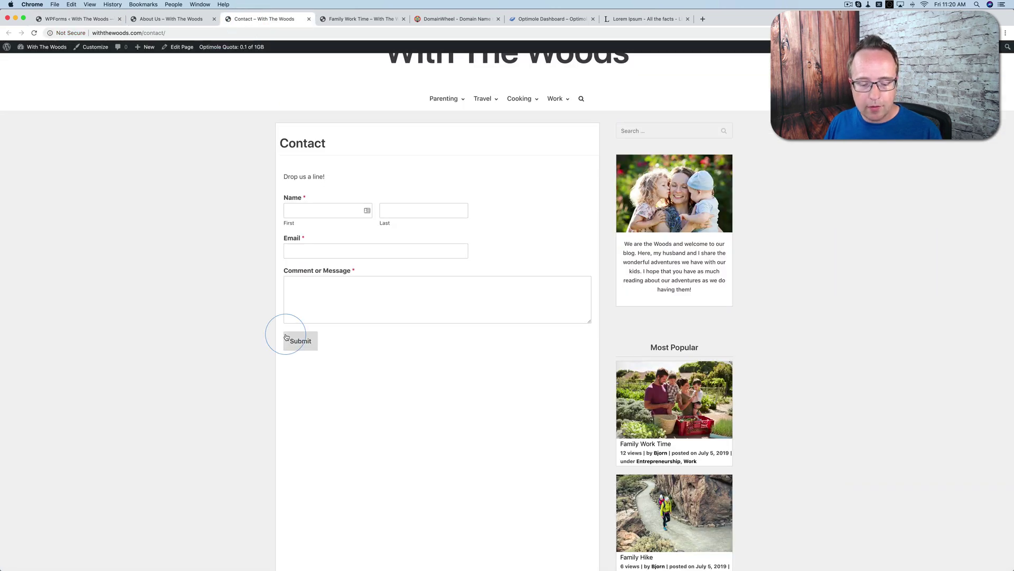
{"action": "left_click", "coordinate": [238, 341]}
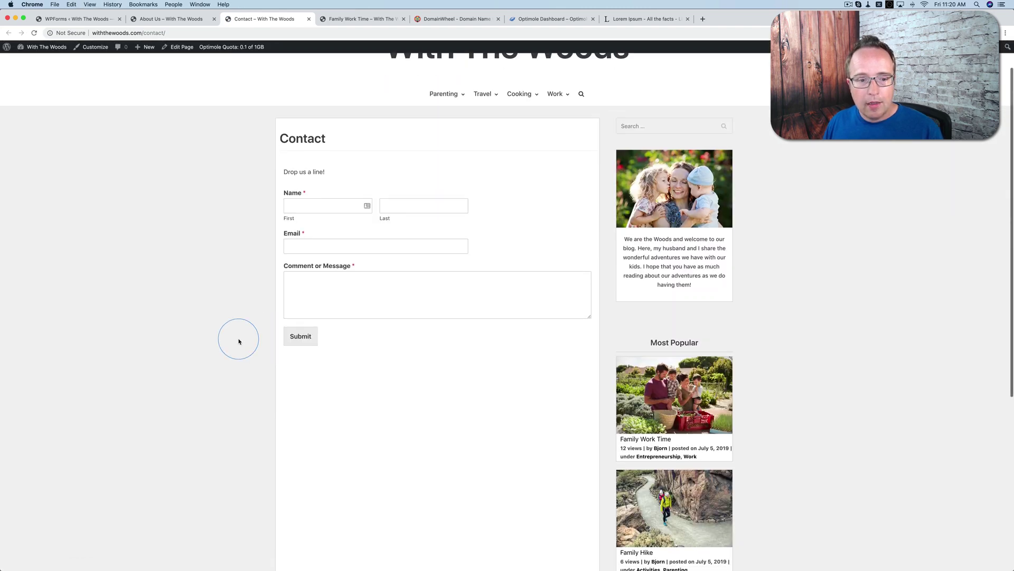
{"action": "scroll", "coordinate": [238, 341], "scroll_direction": "down", "scroll_amount": 5}
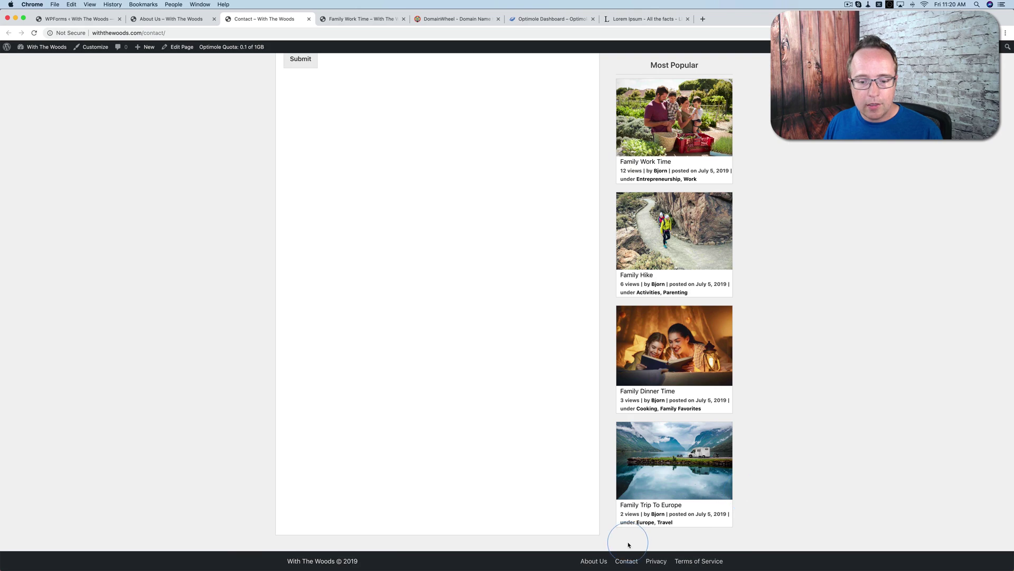
Review the live About Us page and the Contact page through the footer links
{"action": "left_click", "coordinate": [607, 564]}
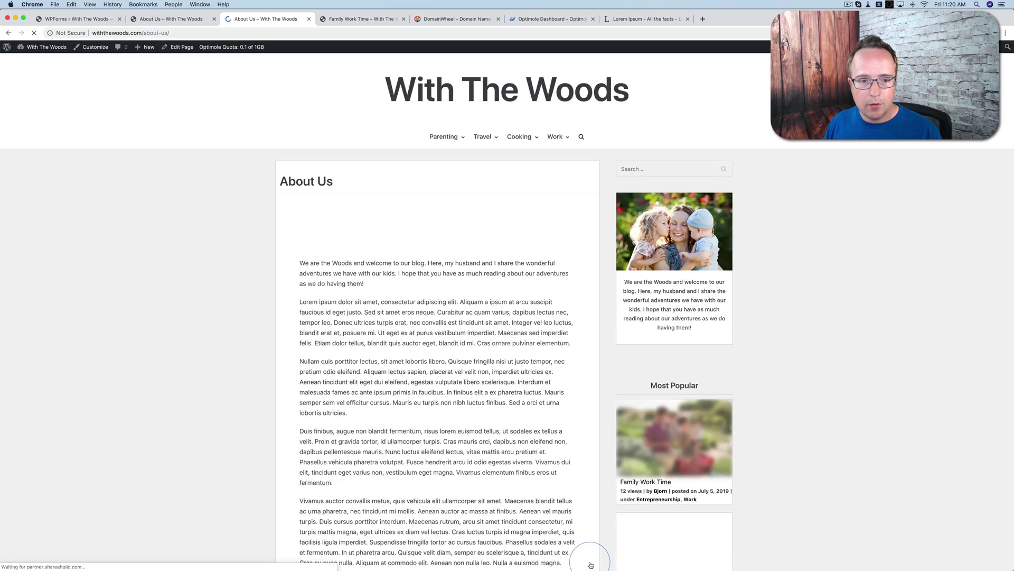
{"action": "left_click", "coordinate": [561, 199]}
{"action": "left_click", "coordinate": [491, 390]}
{"action": "scroll", "coordinate": [491, 390], "scroll_direction": "down", "scroll_amount": 15}
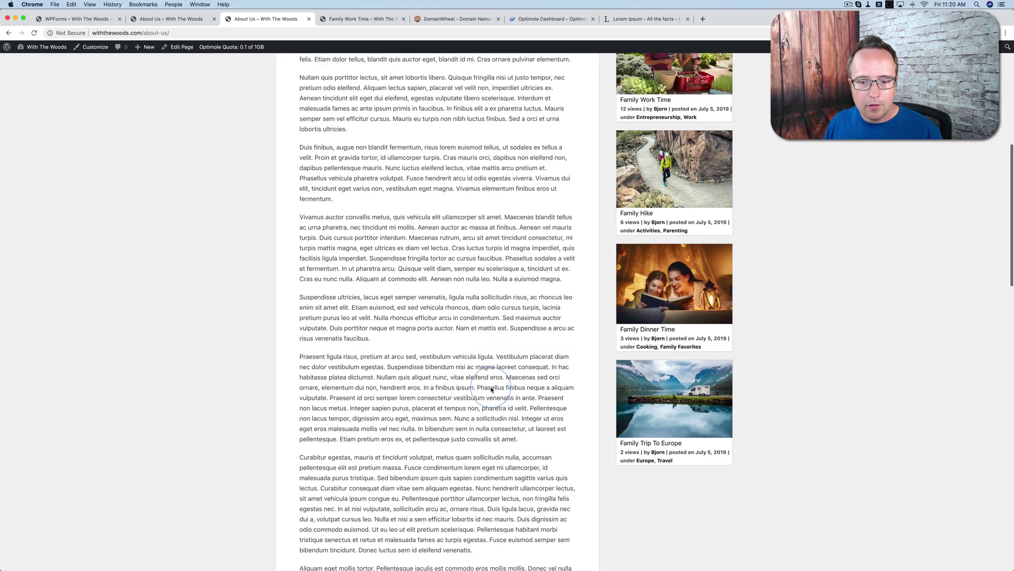
{"action": "scroll", "coordinate": [492, 390], "scroll_direction": "down", "scroll_amount": 10}
{"action": "left_click", "coordinate": [627, 561]}
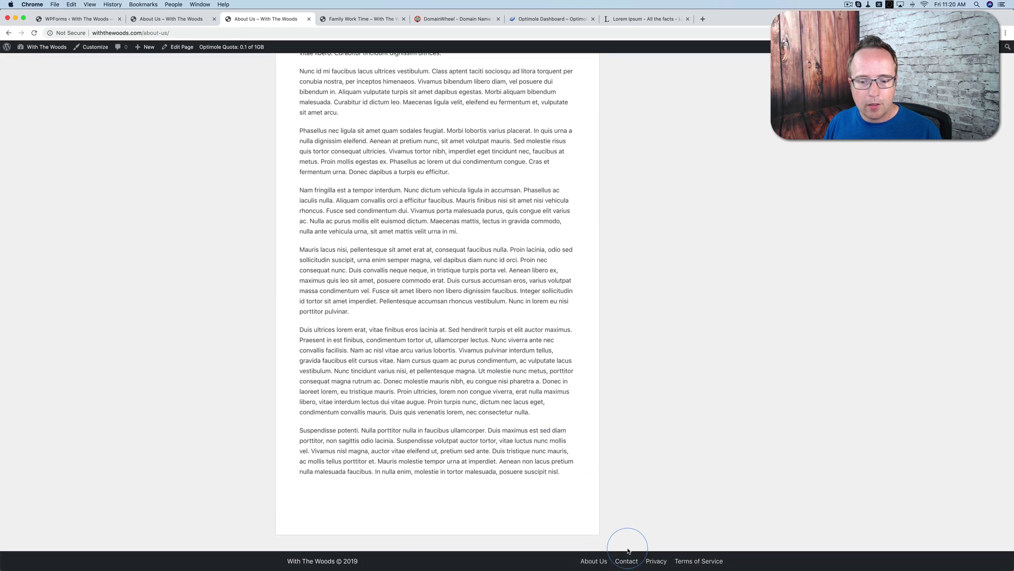
{"action": "left_click", "coordinate": [483, 288]}
{"action": "scroll", "coordinate": [485, 289], "scroll_direction": "down", "scroll_amount": 2}
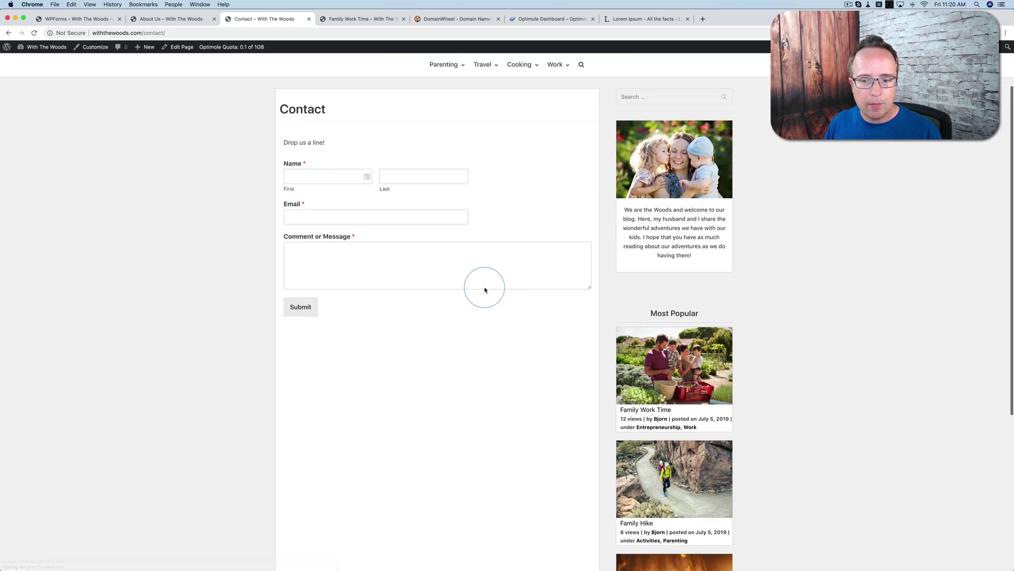
Return to the admin tab and open the Privacy page for editing from the list of pages
{"action": "left_click", "coordinate": [87, 25]}
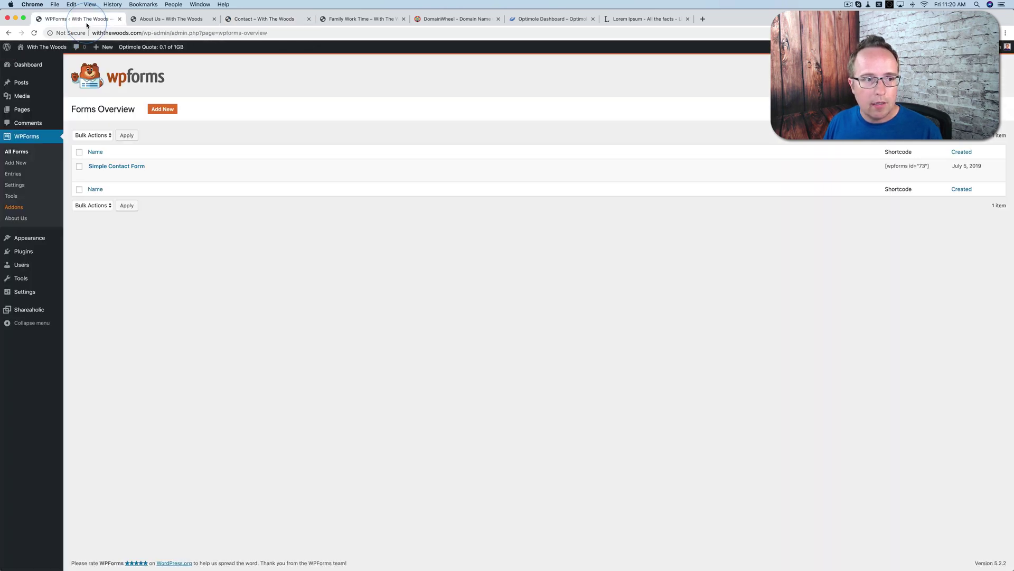
{"action": "left_click", "coordinate": [39, 115]}
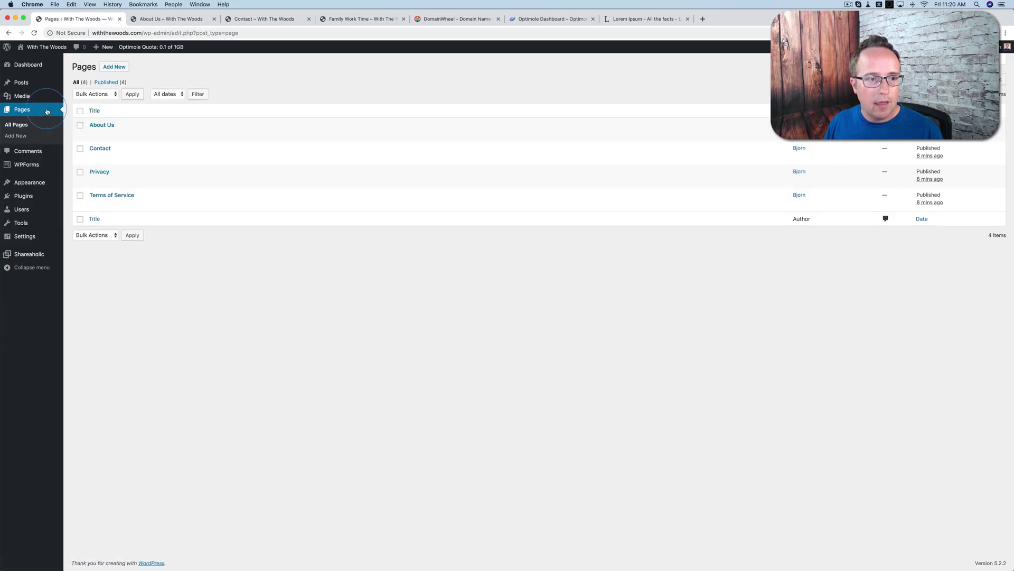
{"action": "left_click", "coordinate": [94, 181]}
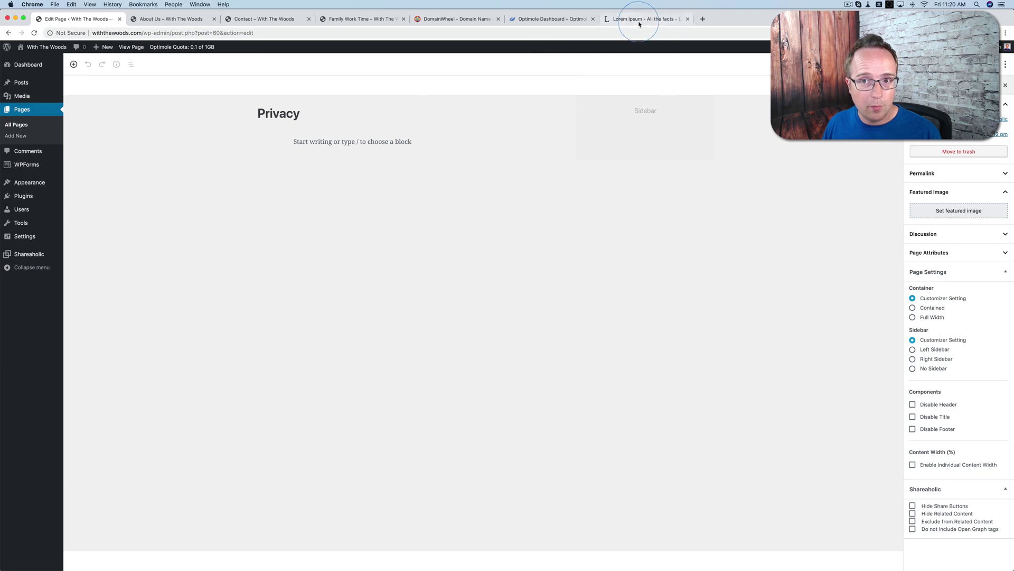
Copy the selected Lorem Ipsum paragraphs from the lipsum.com tab, paste them into the Privacy page's body and update the page
{"action": "left_click", "coordinate": [638, 19]}
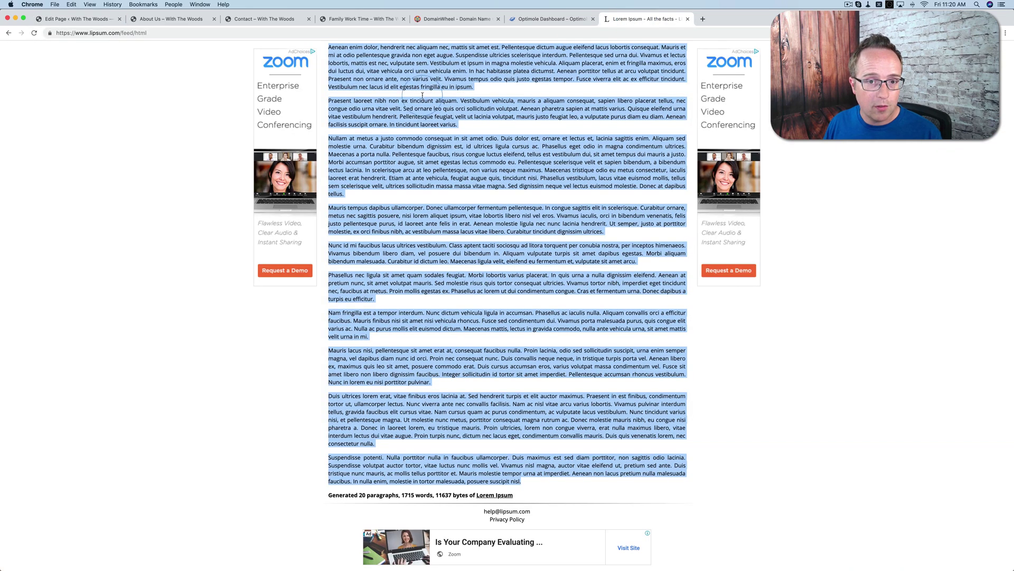
{"action": "right_click", "coordinate": [377, 104]}
{"action": "left_click", "coordinate": [401, 140]}
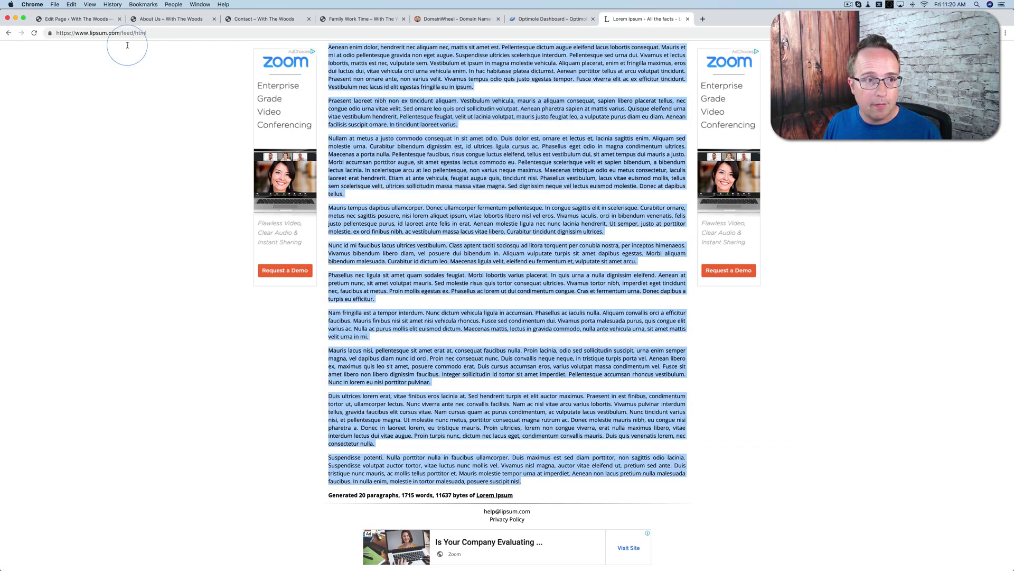
{"action": "left_click", "coordinate": [94, 25]}
{"action": "left_click", "coordinate": [335, 141]}
{"action": "key", "text": "super+v"}
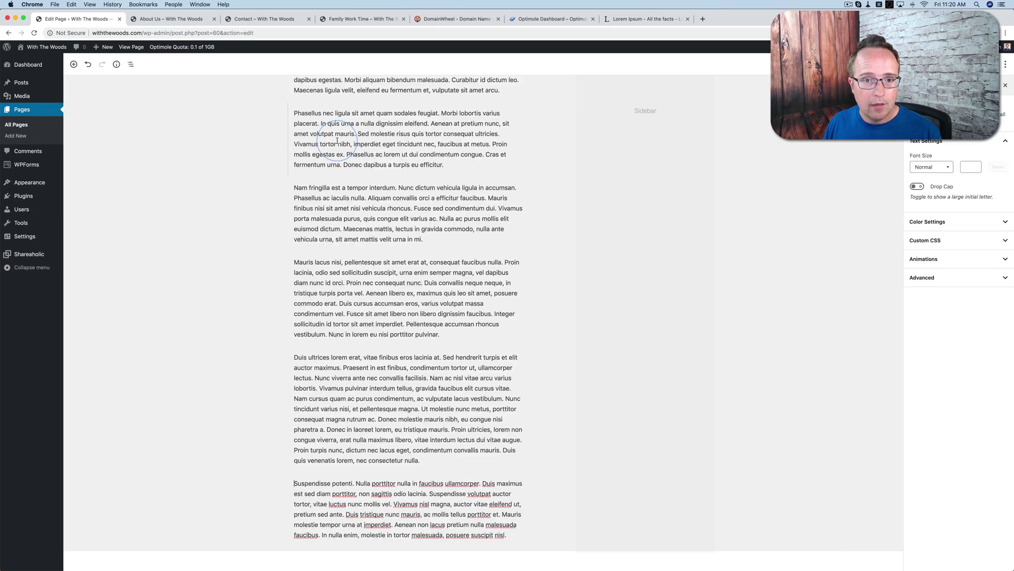
Open the Terms of Service page for editing, paste the copied Lorem Ipsum paragraphs into its body and update the page
{"action": "left_click", "coordinate": [53, 124]}
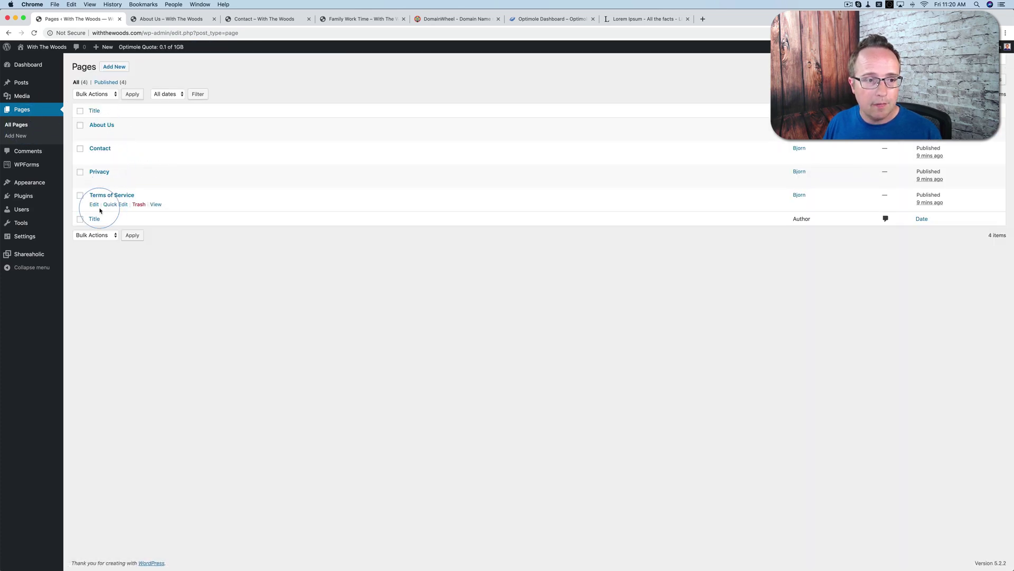
{"action": "left_click", "coordinate": [94, 204]}
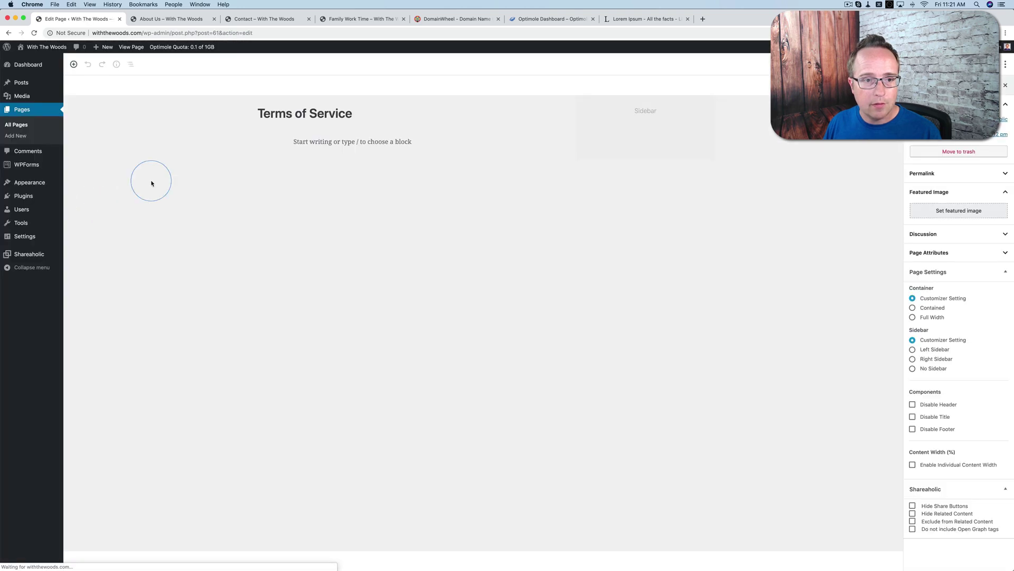
{"action": "left_click", "coordinate": [336, 140]}
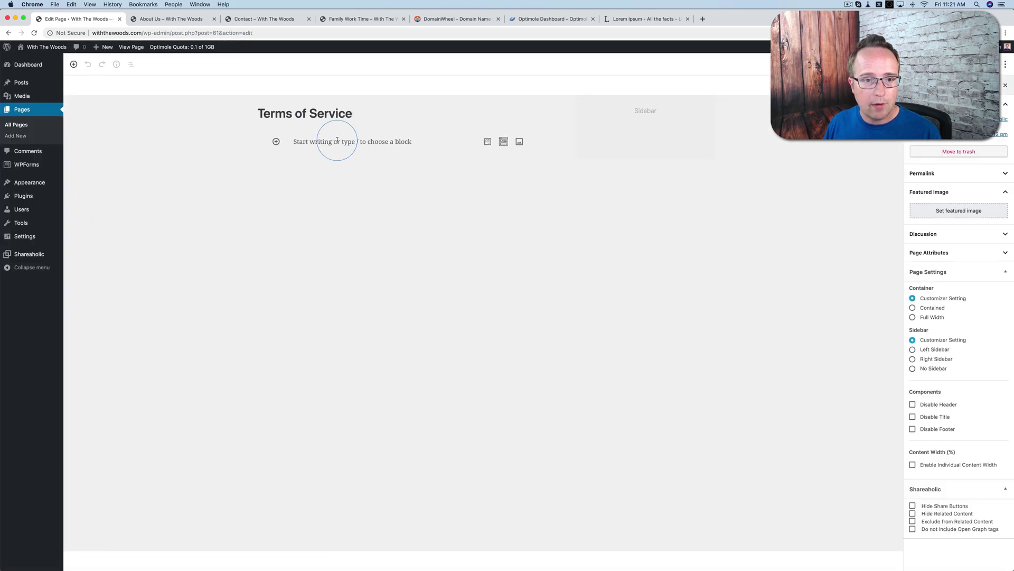
{"action": "key", "text": "super+v"}
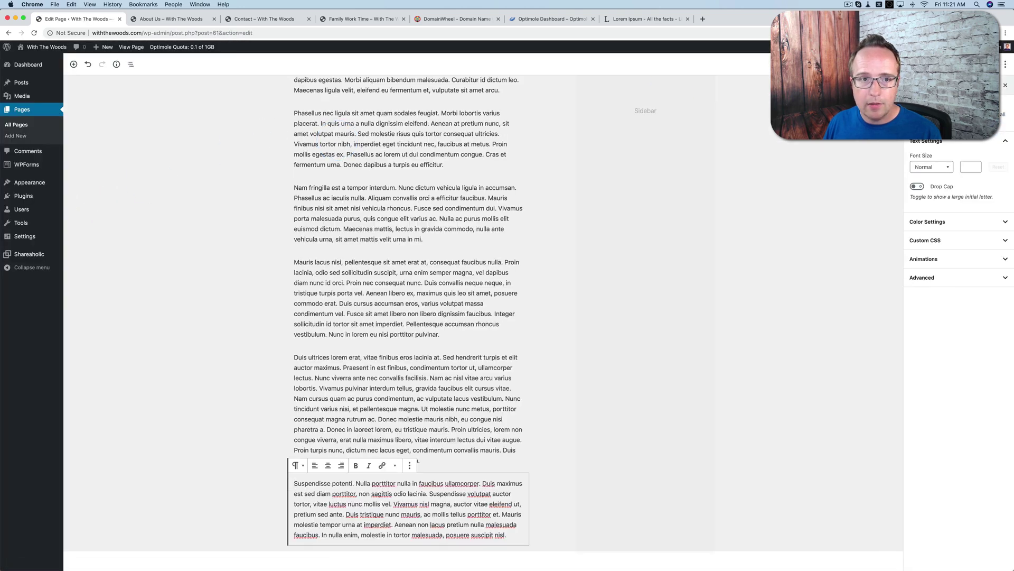
Review the Privacy and Terms of Service pages on the live site through the footer links
{"action": "left_click", "coordinate": [196, 20]}
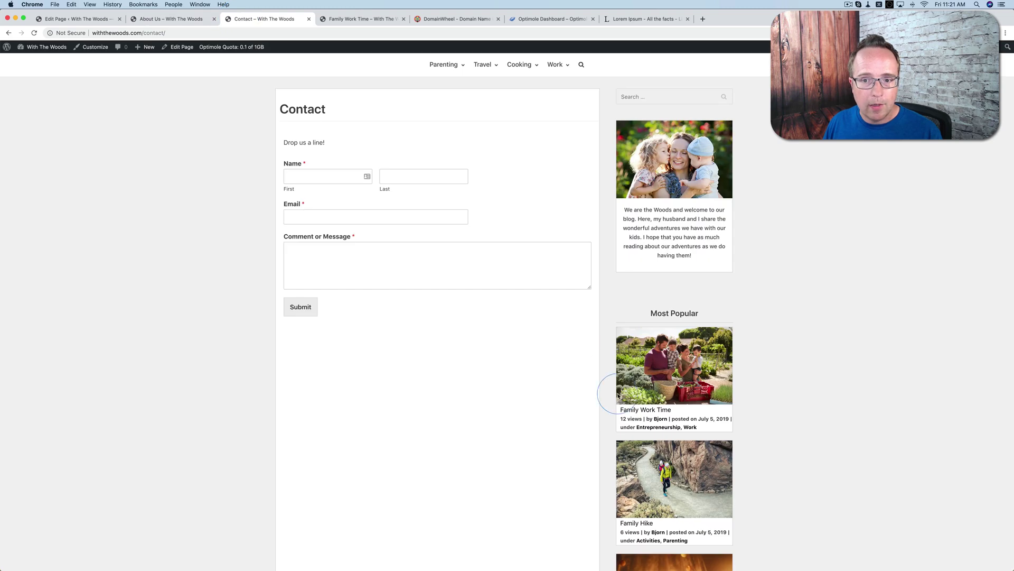
{"action": "scroll", "coordinate": [597, 396], "scroll_direction": "down", "scroll_amount": 10}
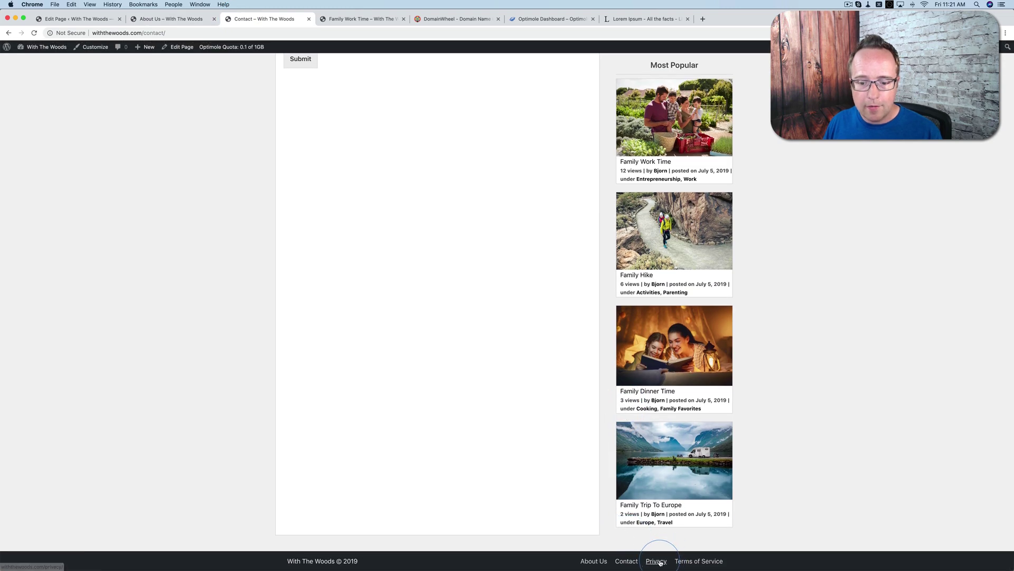
{"action": "left_click", "coordinate": [654, 561]}
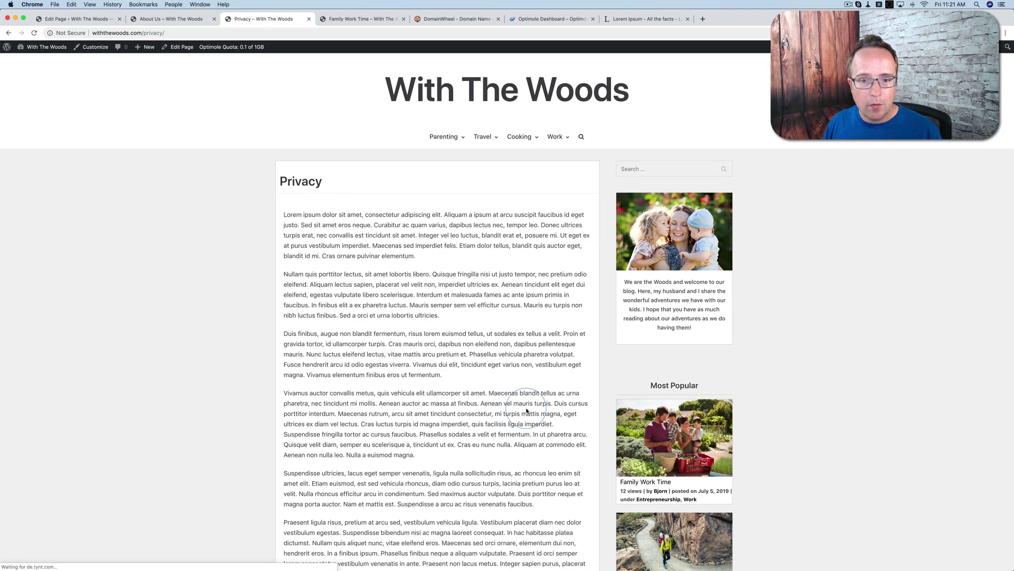
{"action": "scroll", "coordinate": [526, 410], "scroll_direction": "down", "scroll_amount": 15}
{"action": "scroll", "coordinate": [526, 410], "scroll_direction": "down", "scroll_amount": 5}
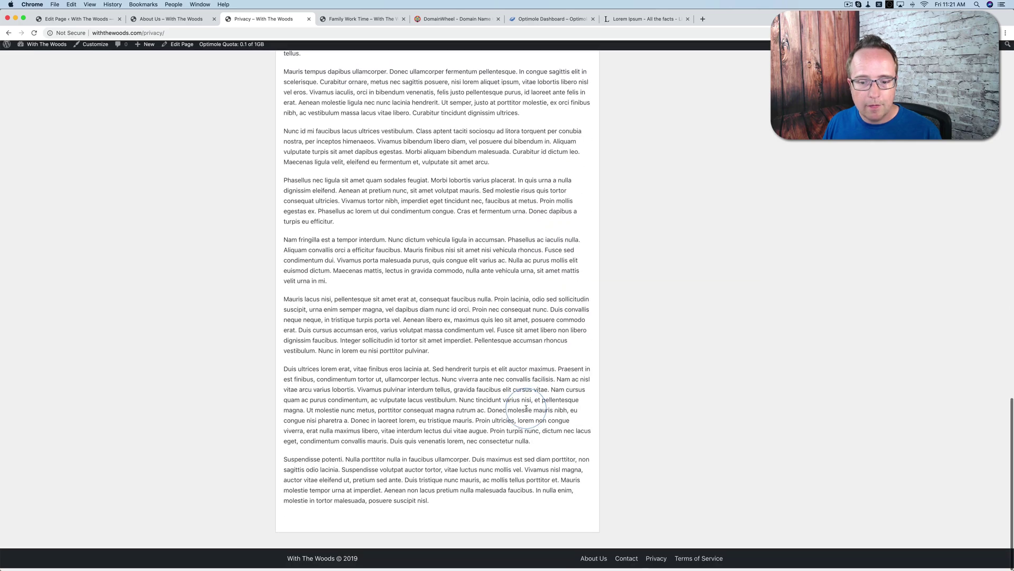
{"action": "left_click", "coordinate": [698, 561]}
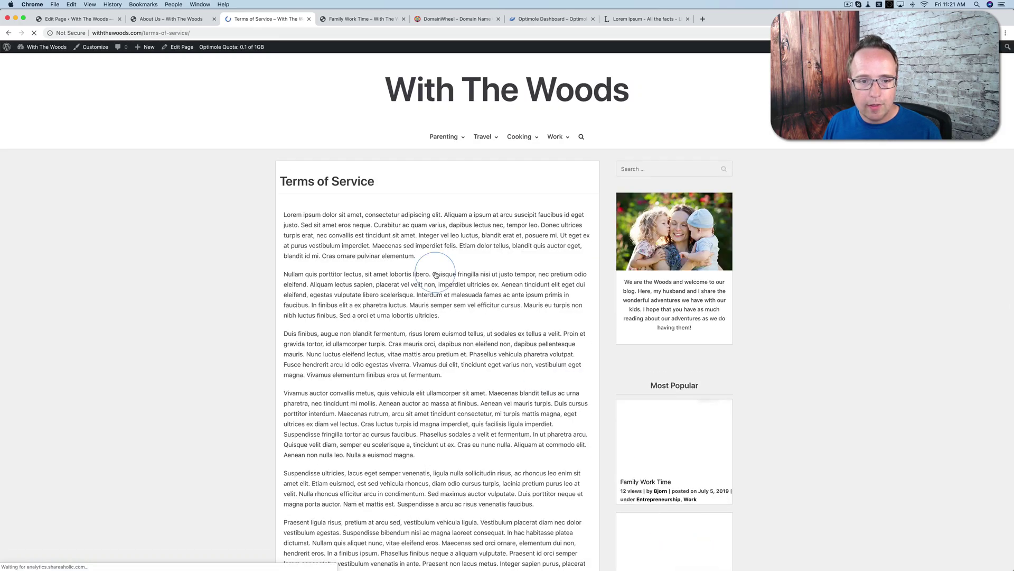
{"action": "scroll", "coordinate": [569, 278], "scroll_direction": "down", "scroll_amount": 2}
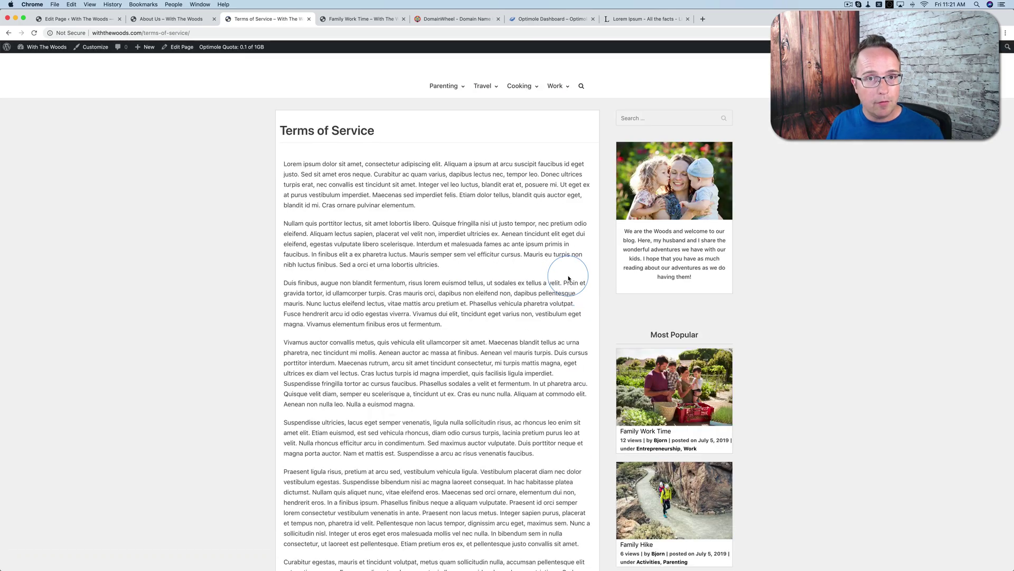